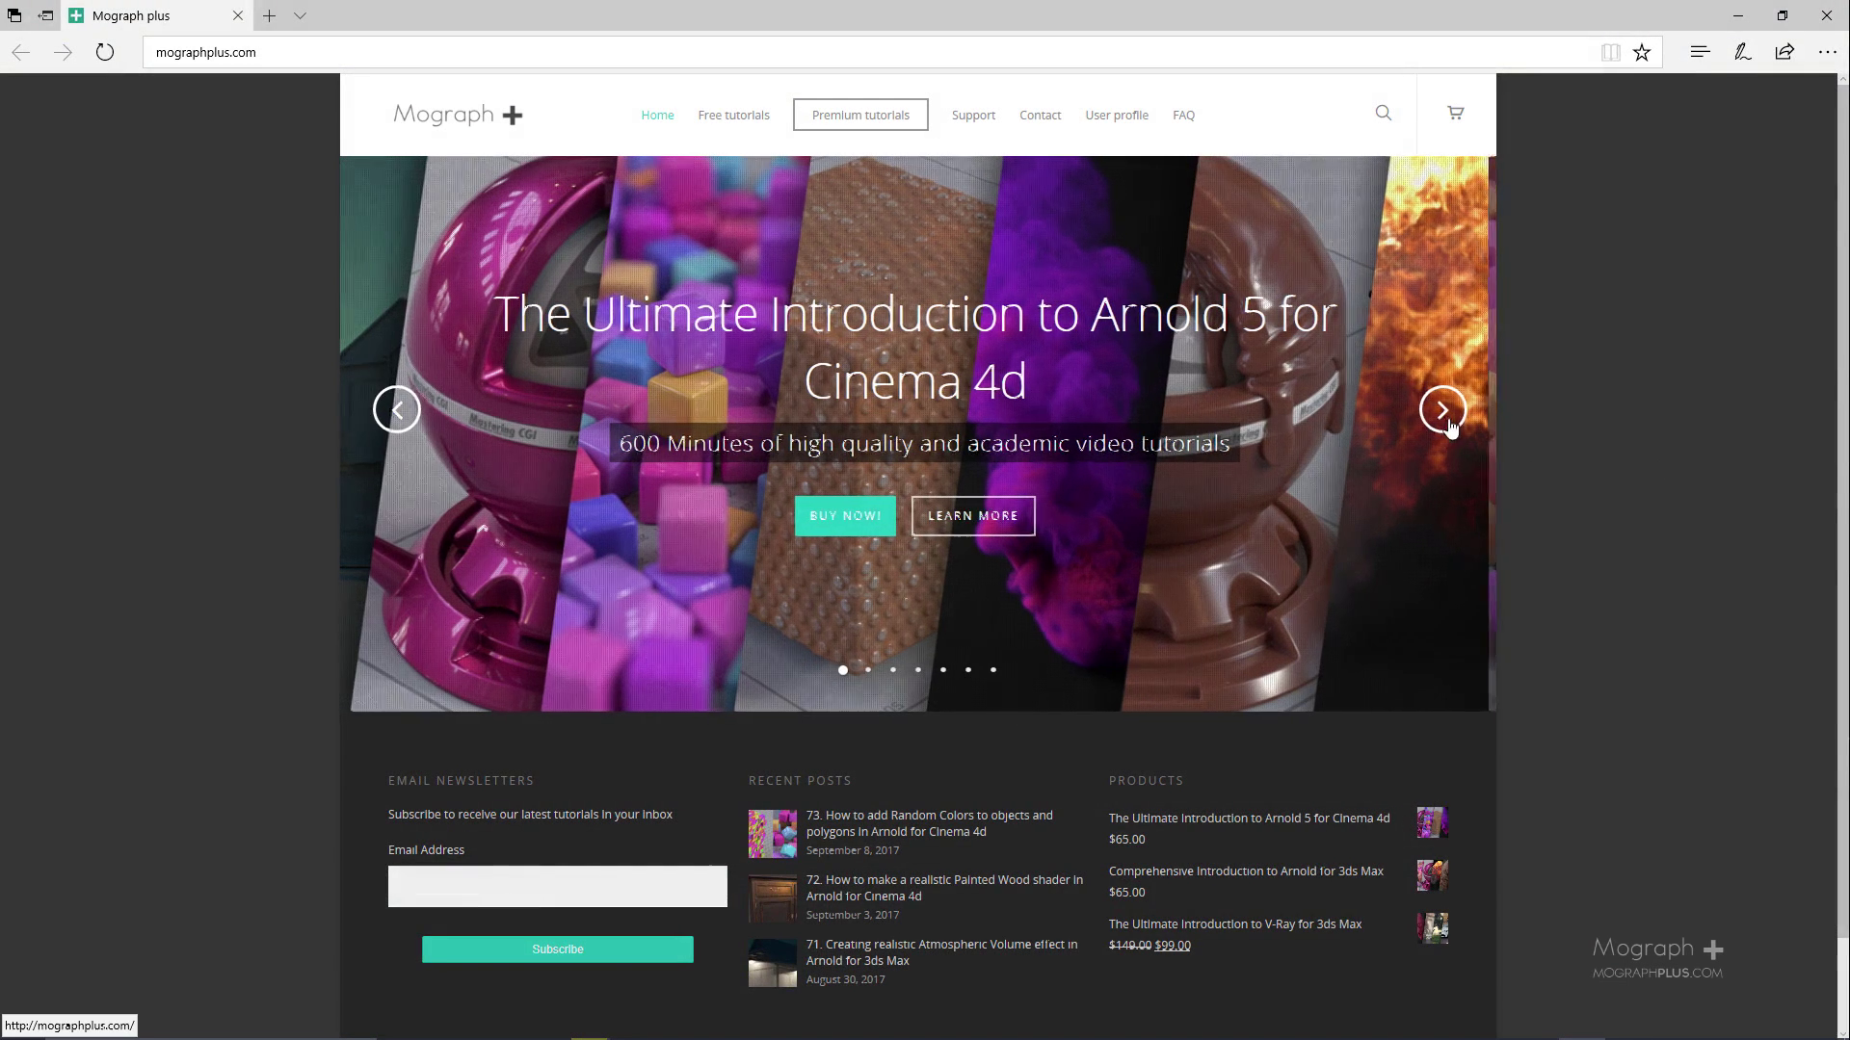
Step: Browse through the featured course slides on the Mograph Plus homepage
left_click(1443, 409)
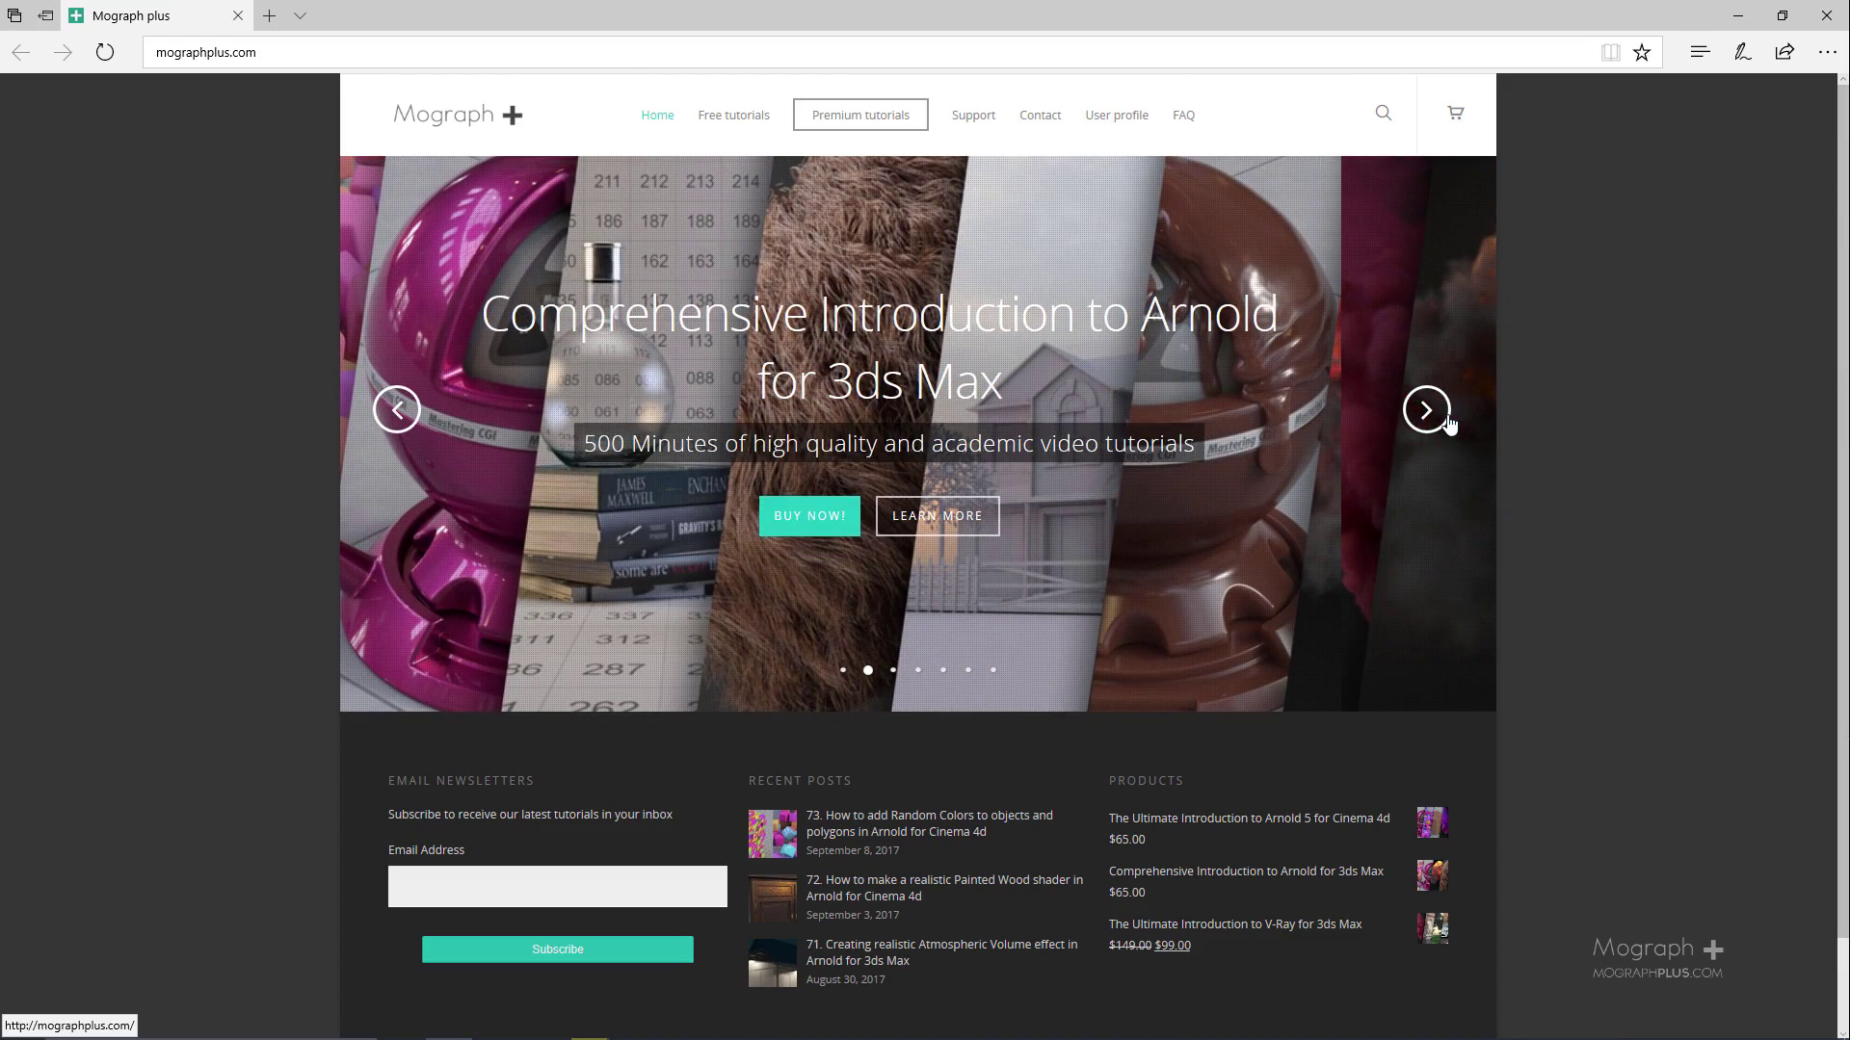
left_click(1426, 409)
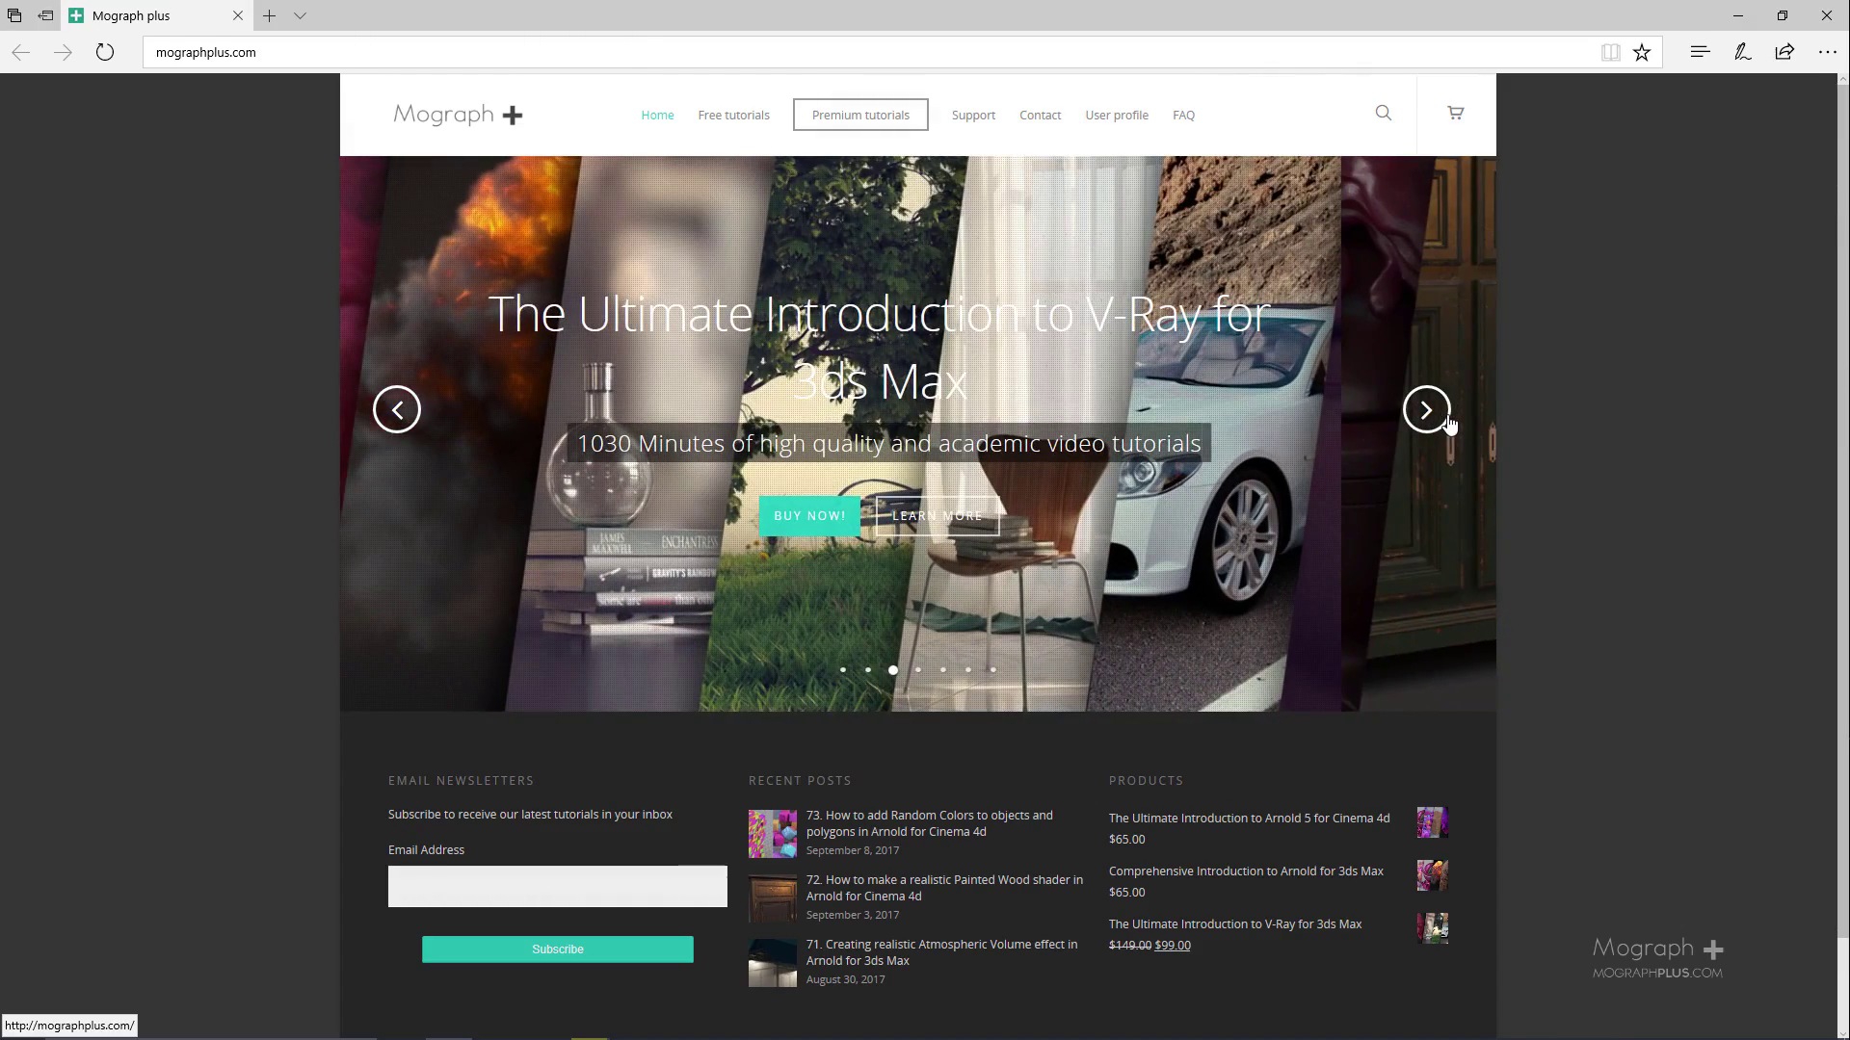
left_click(1449, 421)
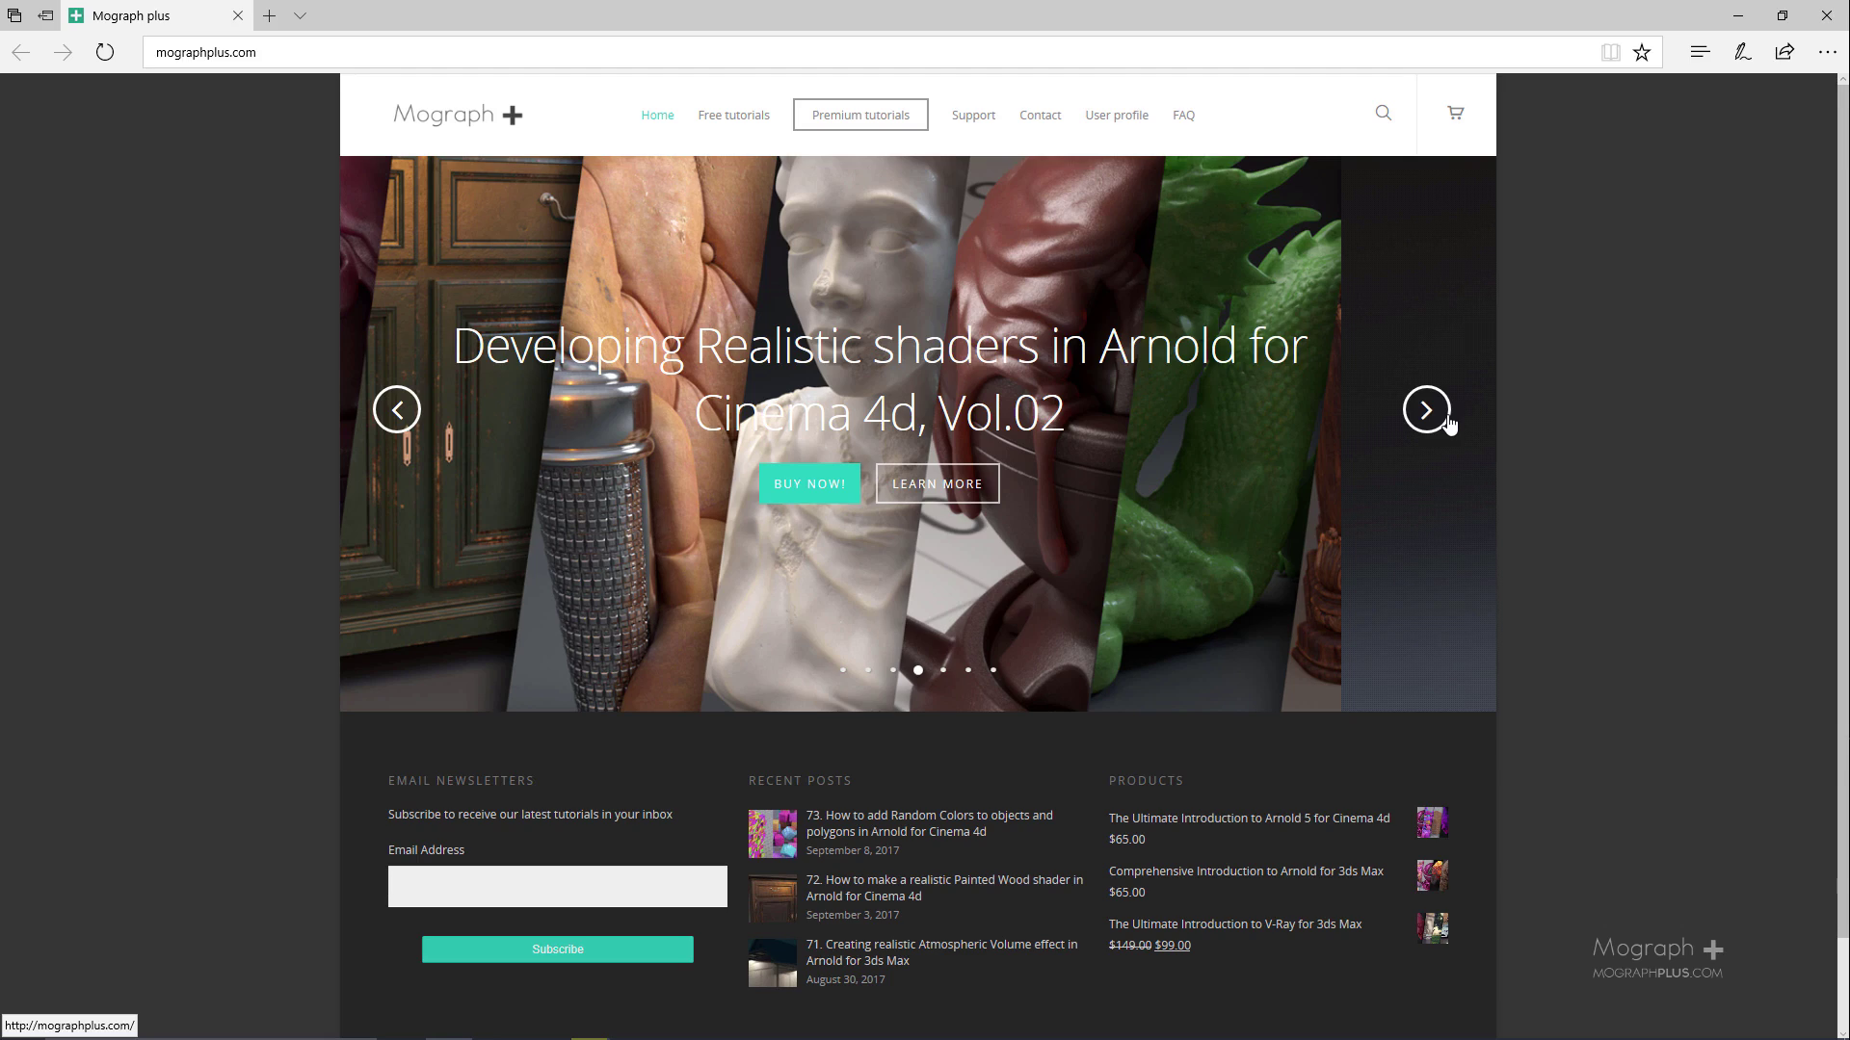
left_click(819, 31)
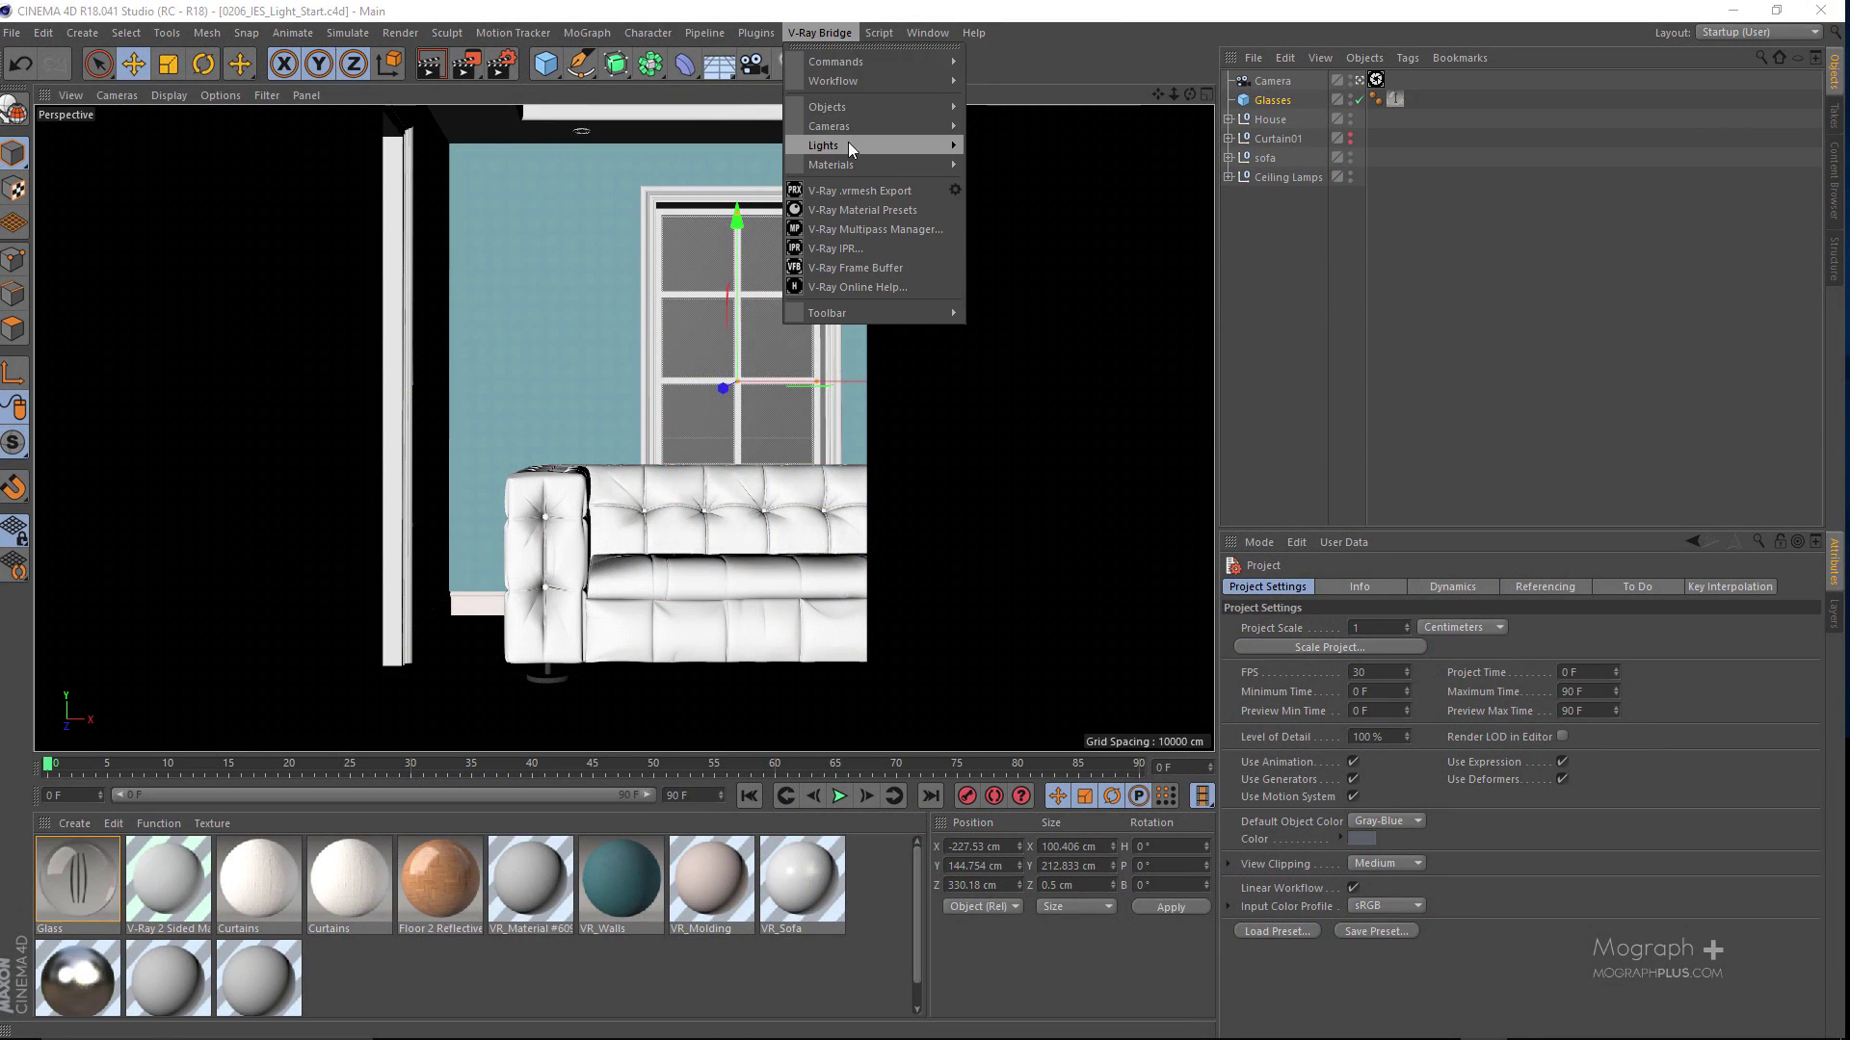
mouse_move(850, 149)
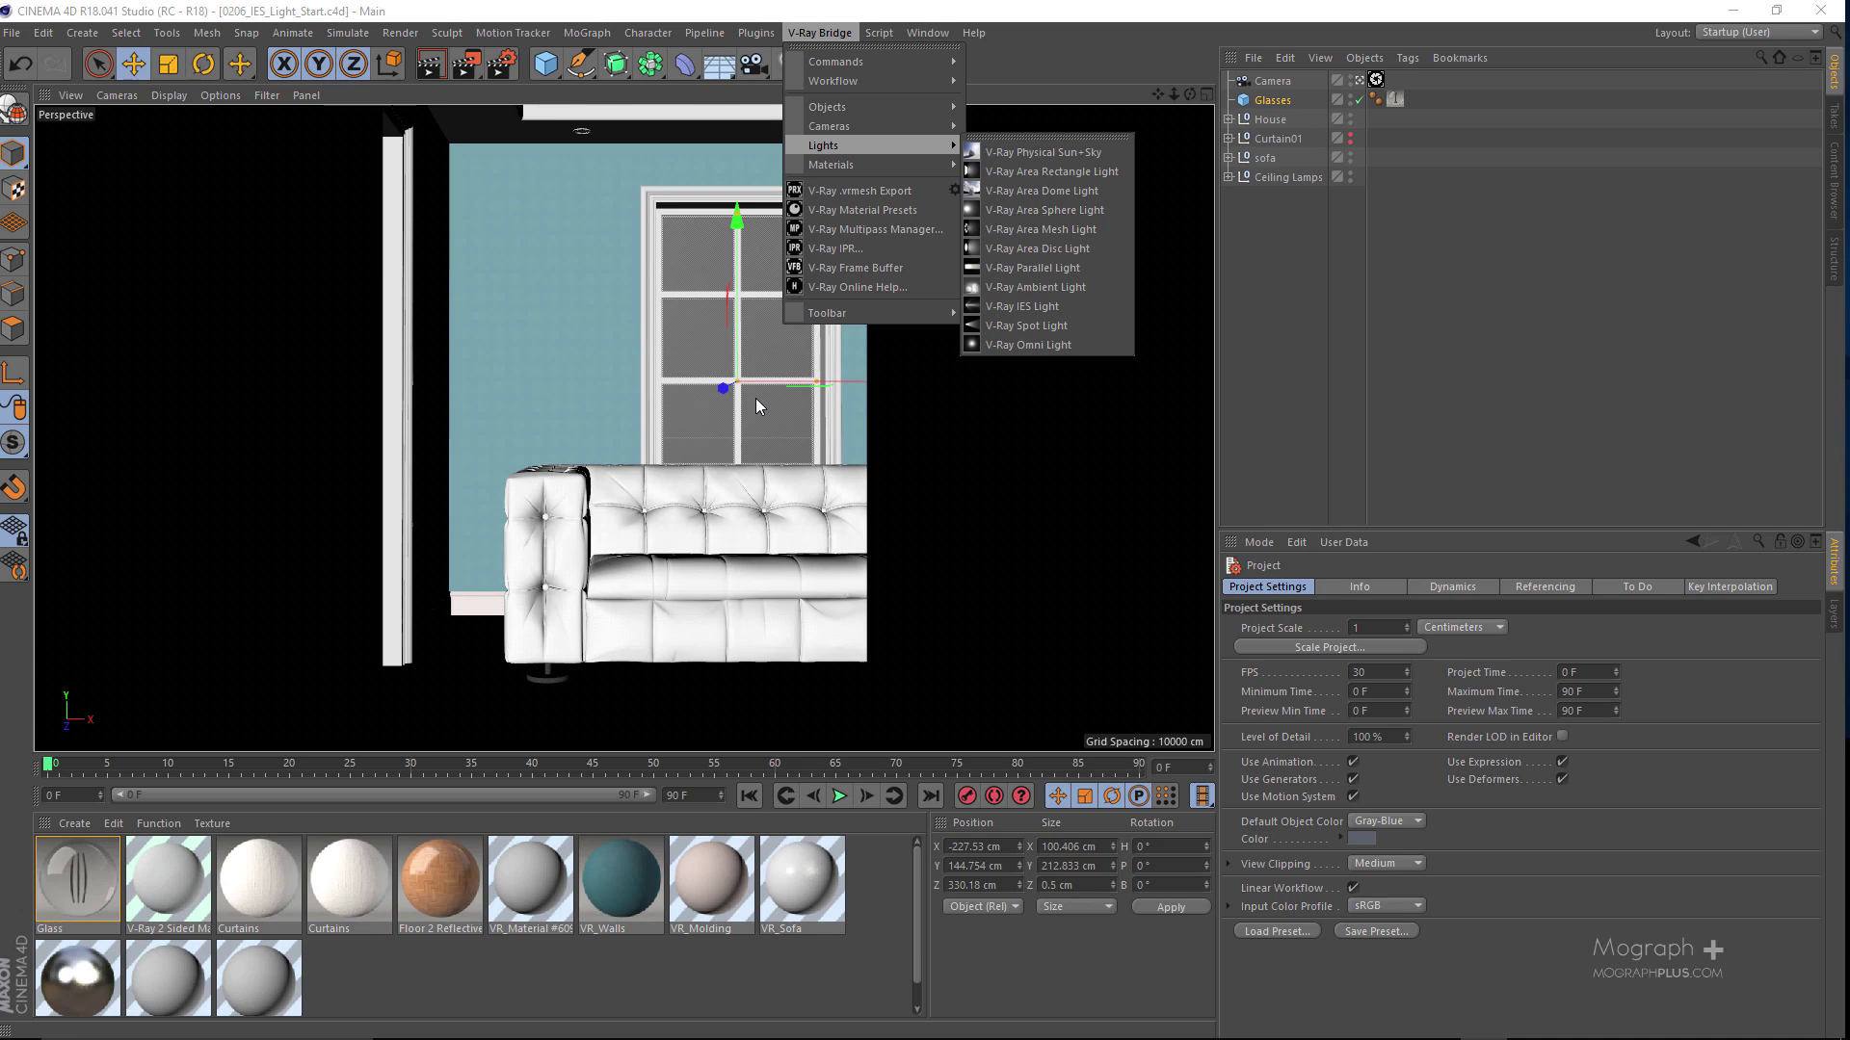
left_click(1314, 264)
Step: Examine the ceiling lamps and the room's interior from outside the scene camera
left_click(1373, 80)
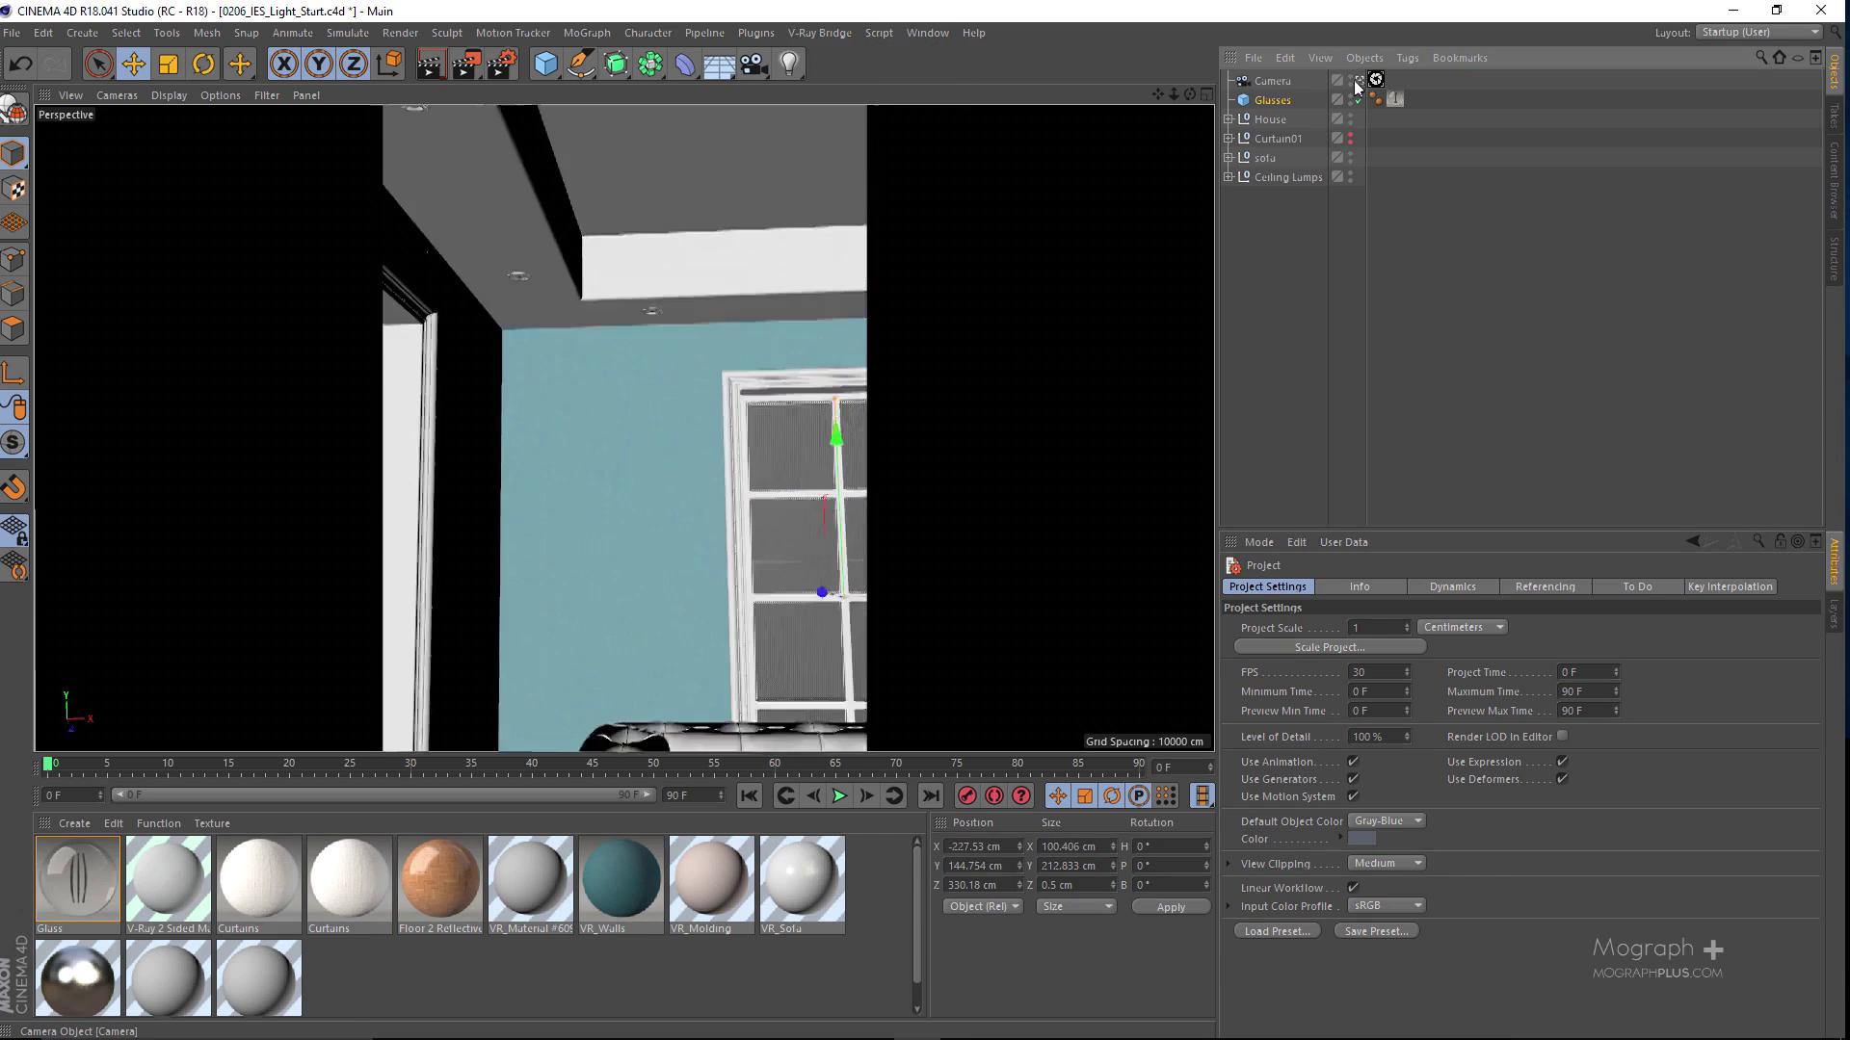
scroll(680, 251, "down", 8)
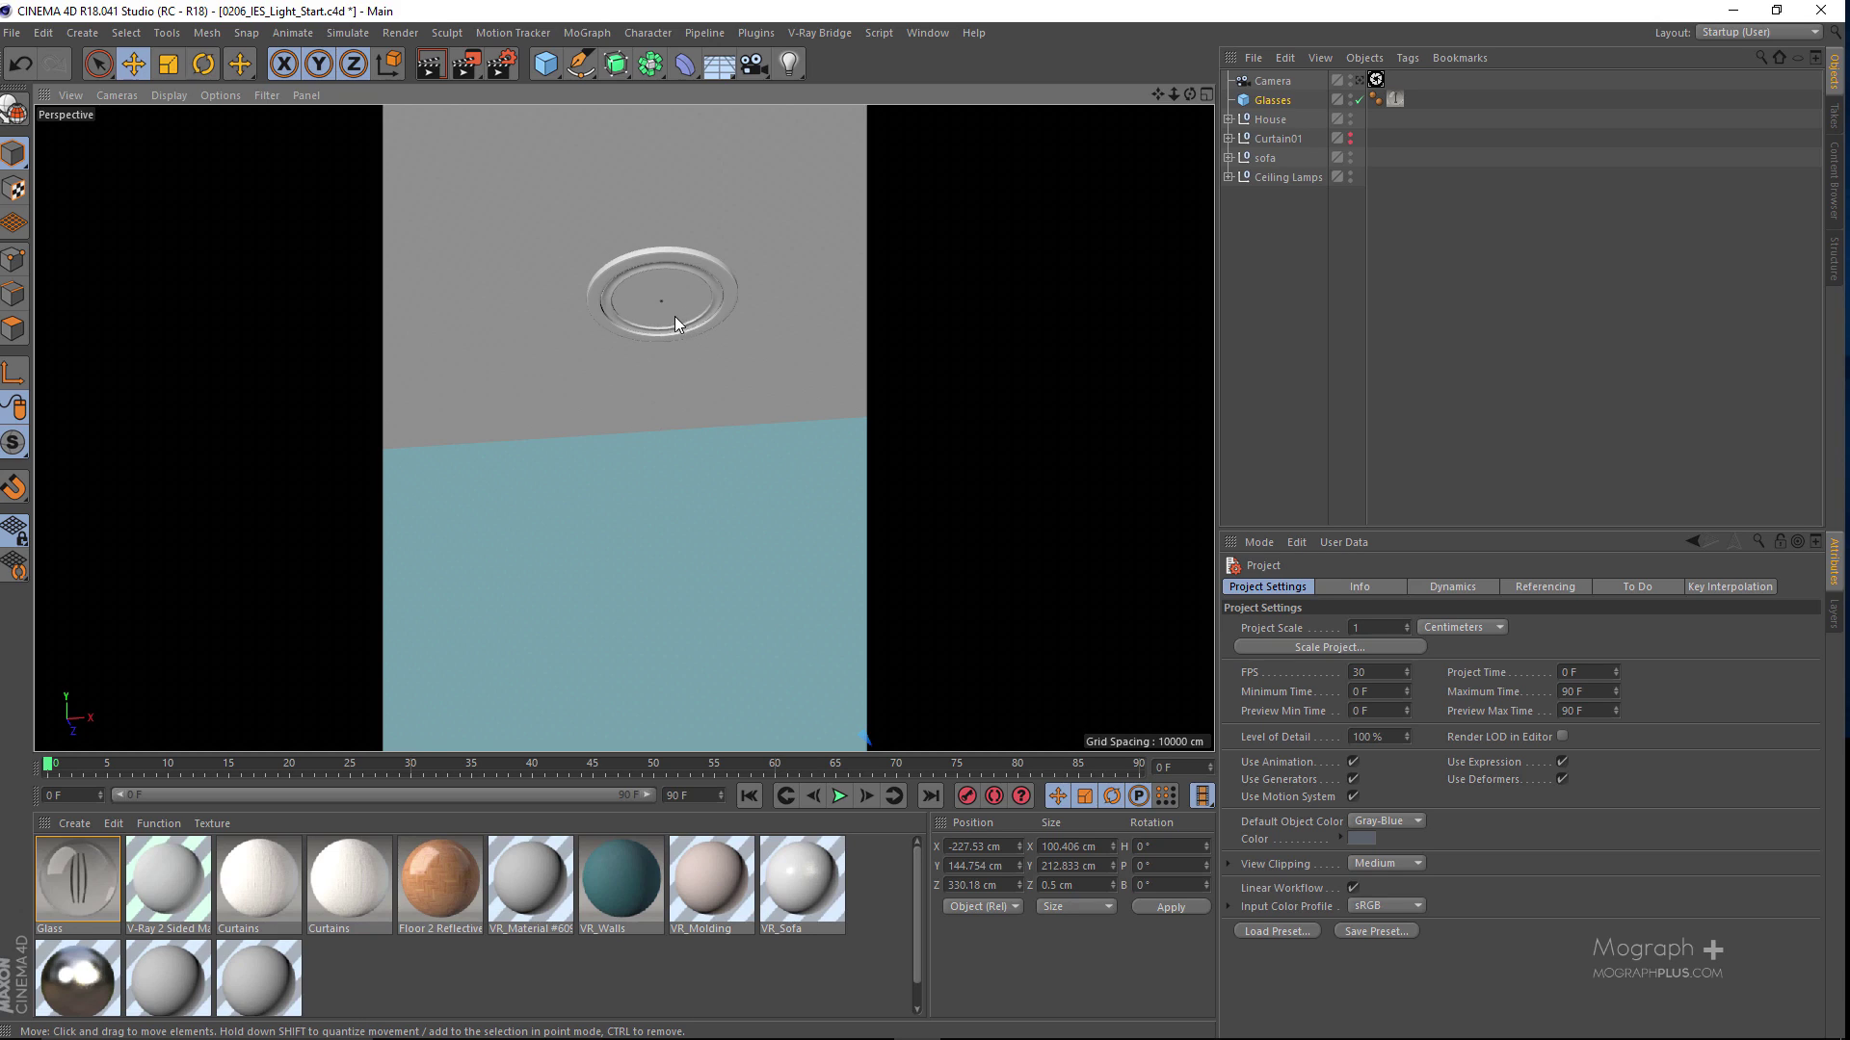
scroll(679, 306, "down", 5)
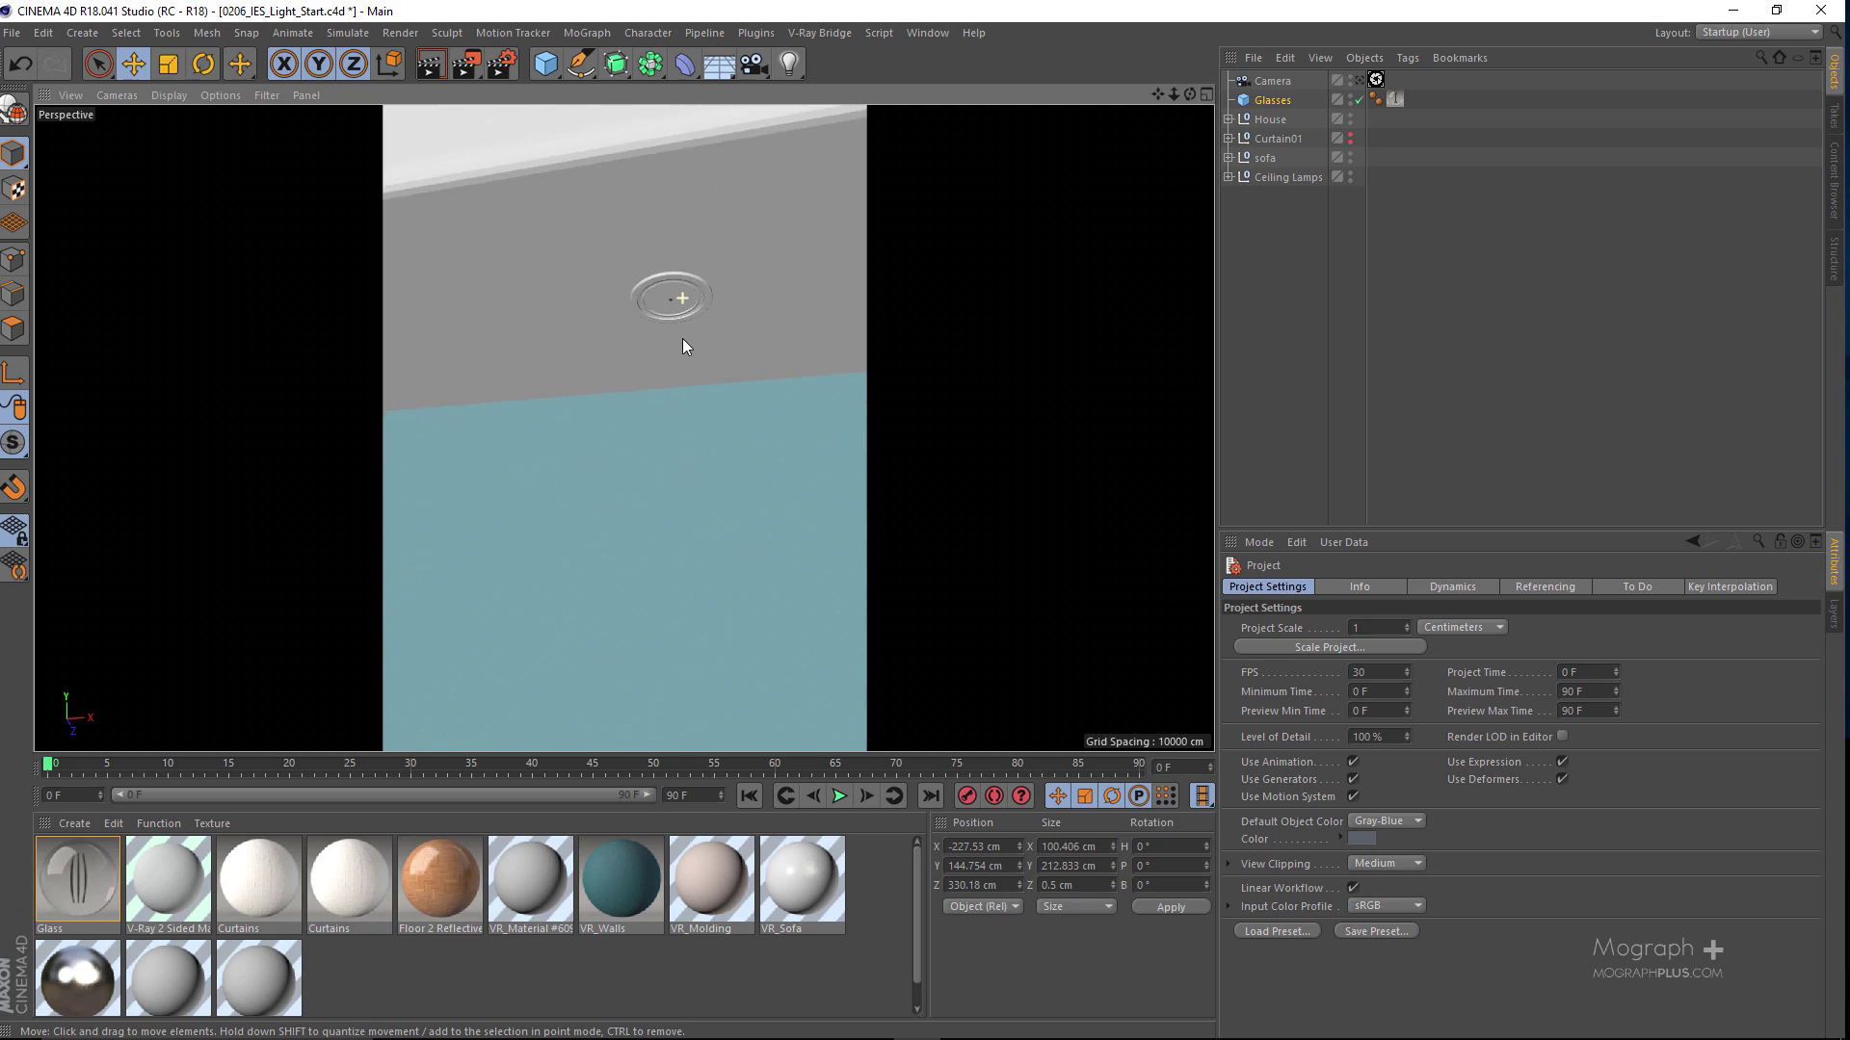
left_click_drag(675, 357, 761, 502, "alt")
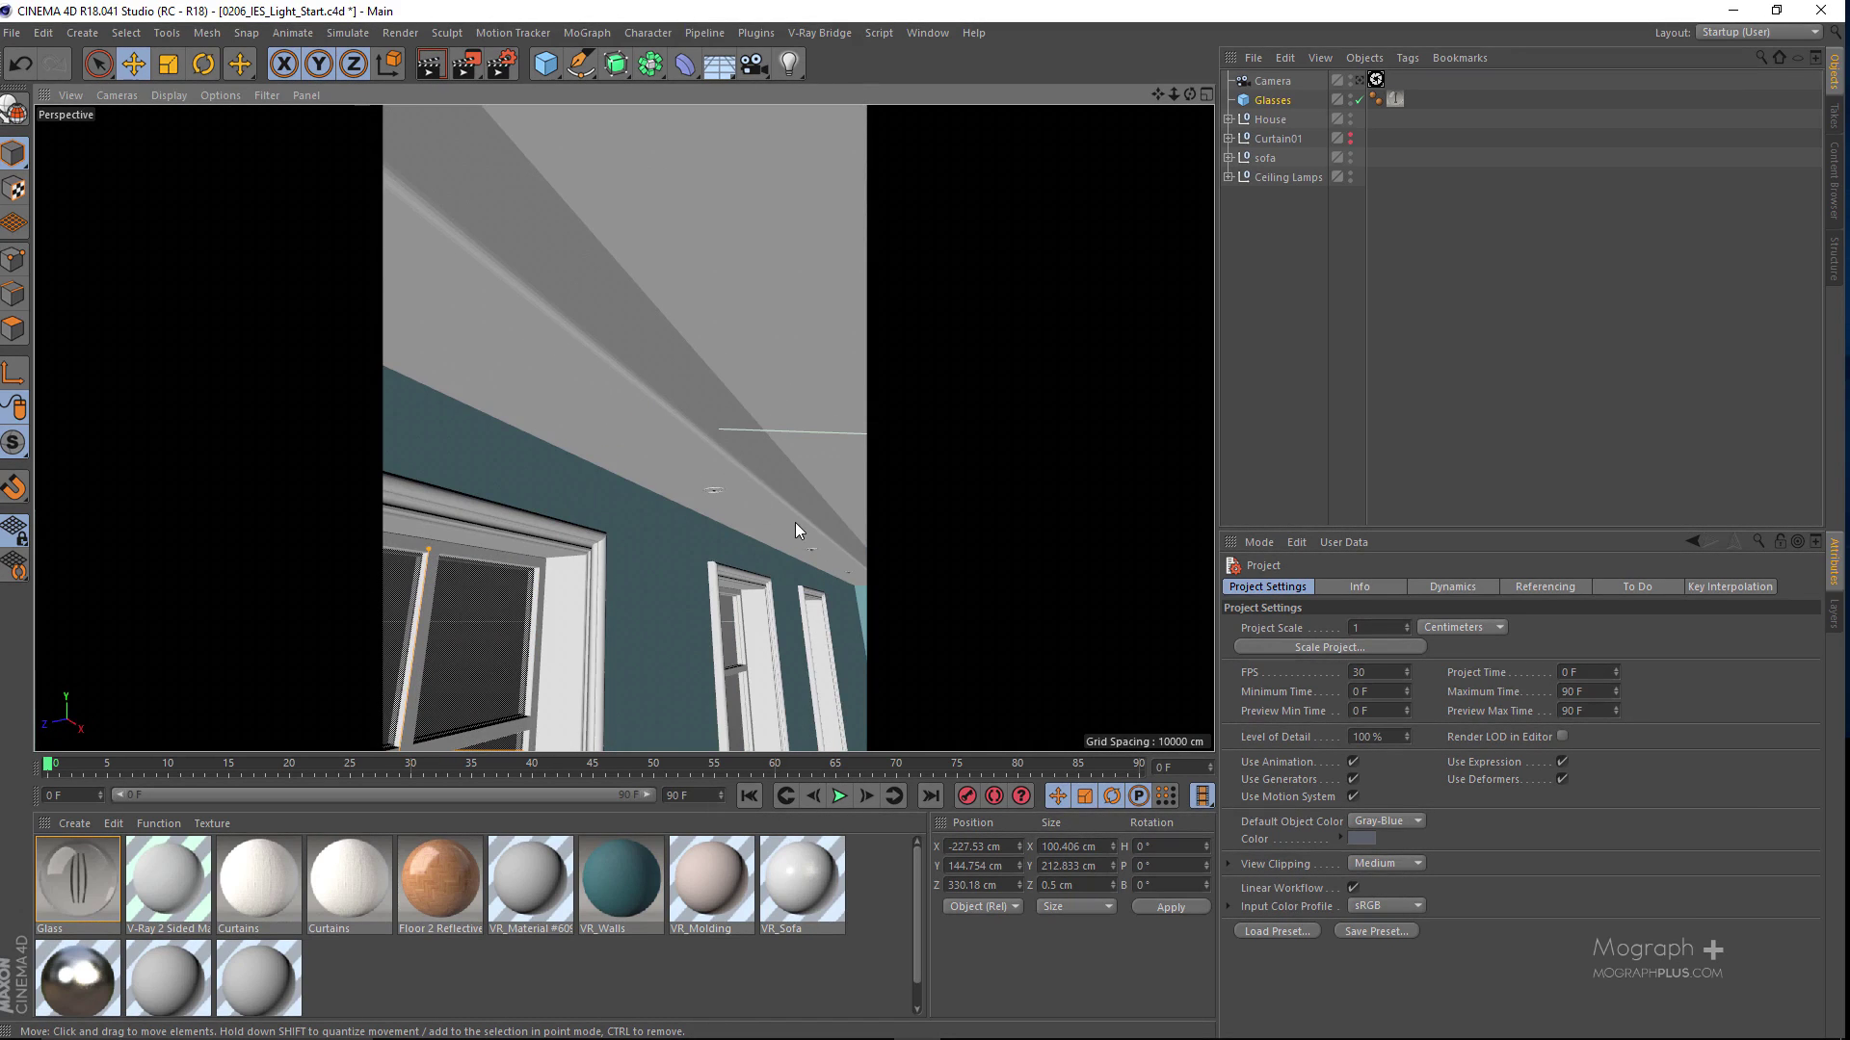
left_click(1359, 80)
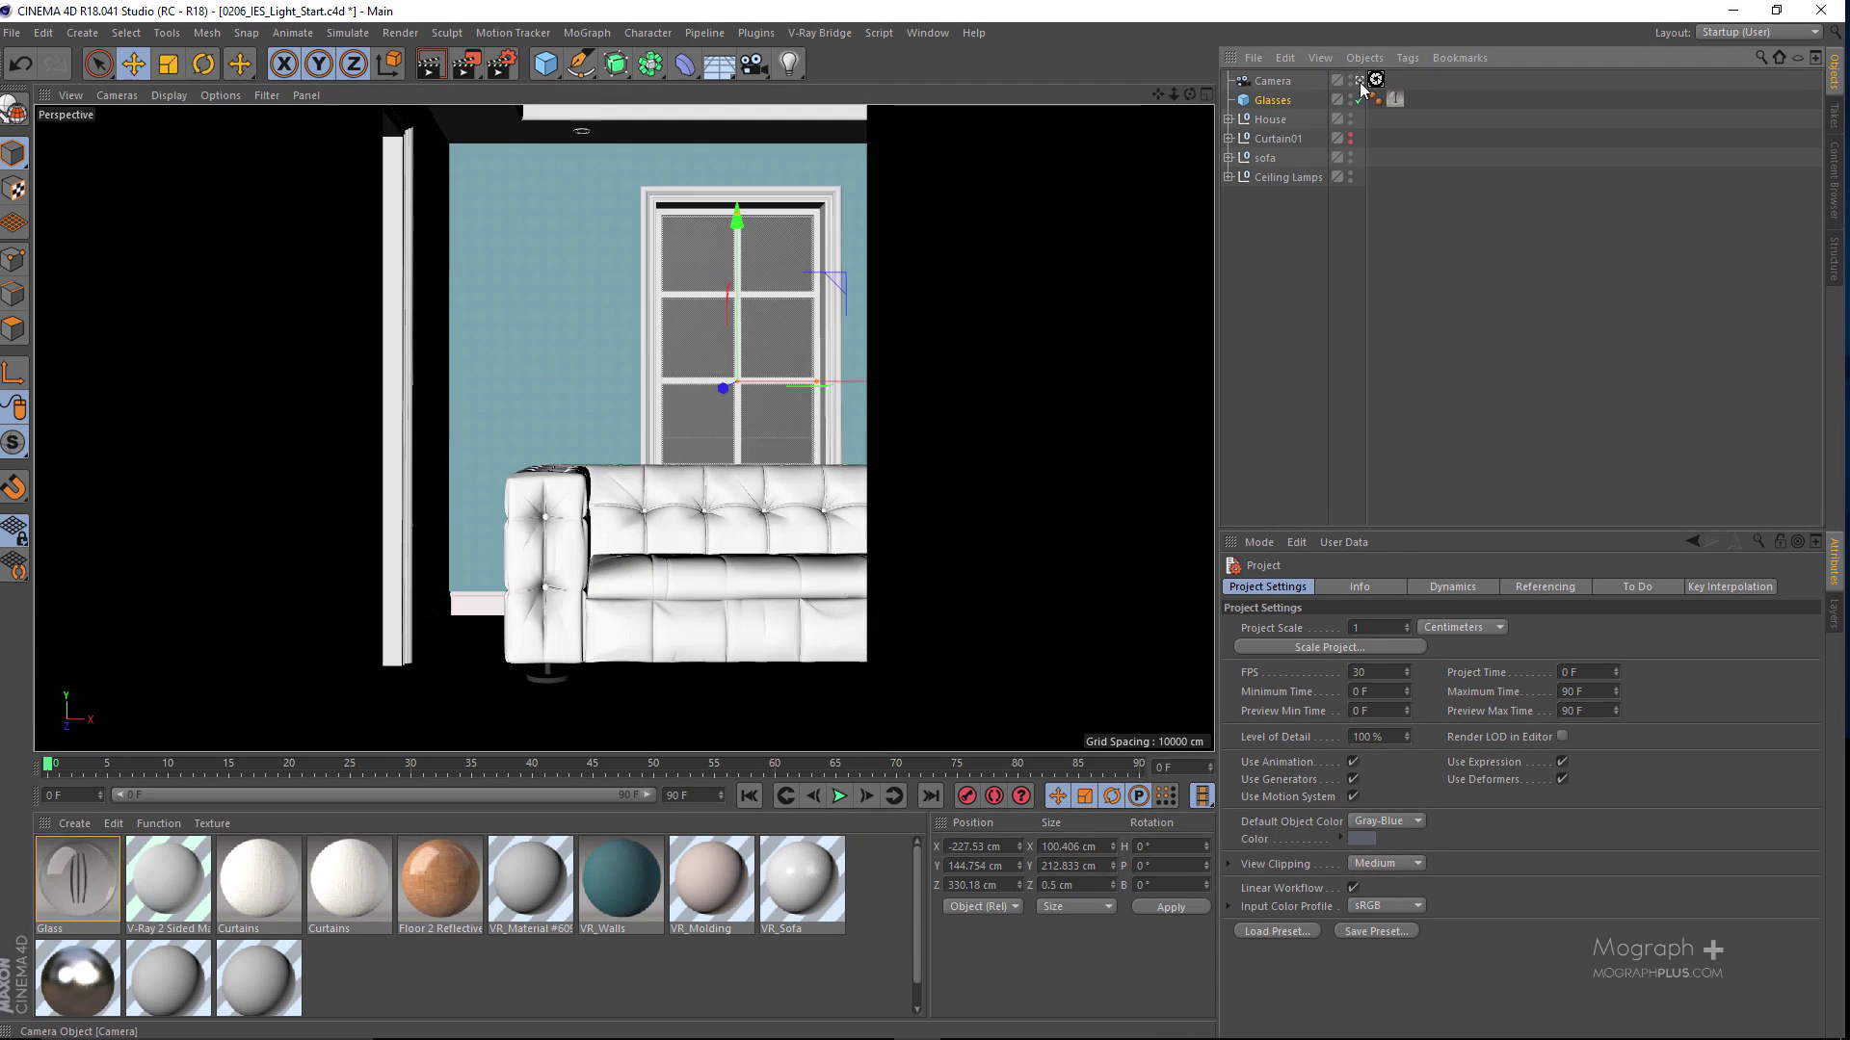
left_click_drag(1136, 154, 568, 458, "alt")
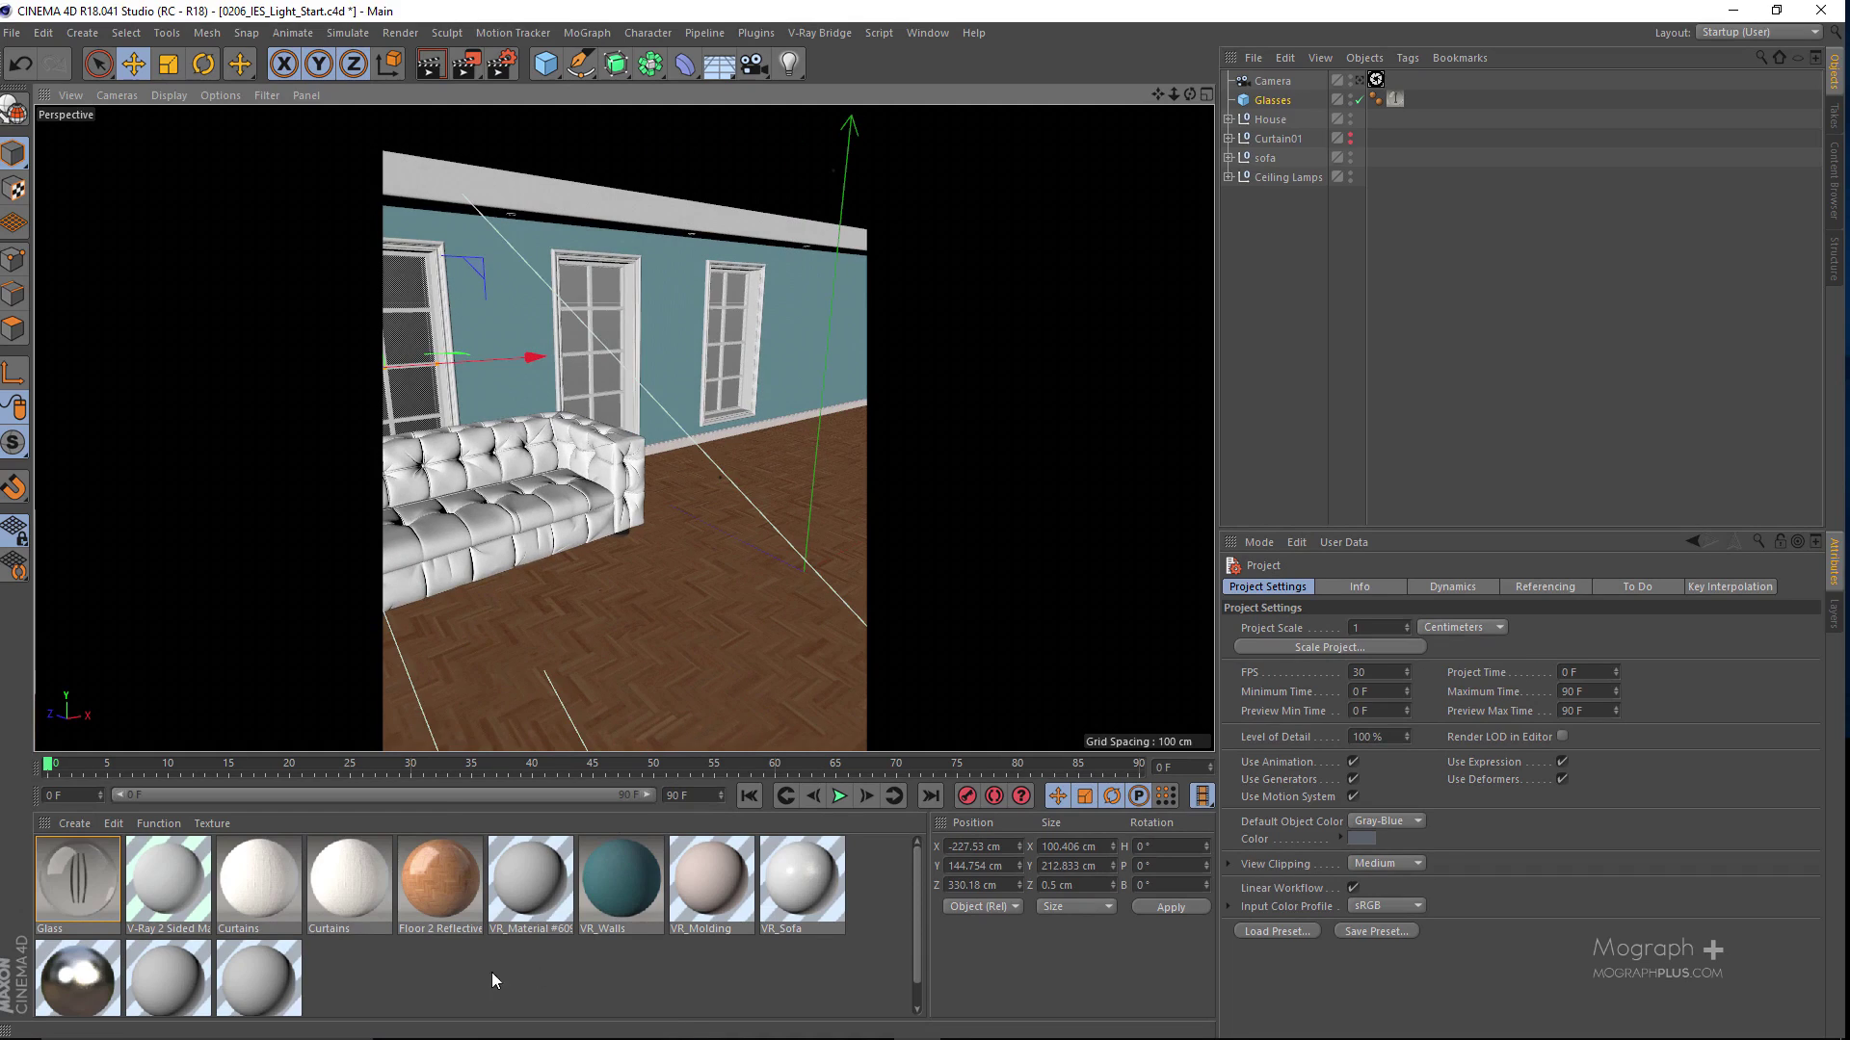
left_click_drag(559, 572, 641, 465, "alt")
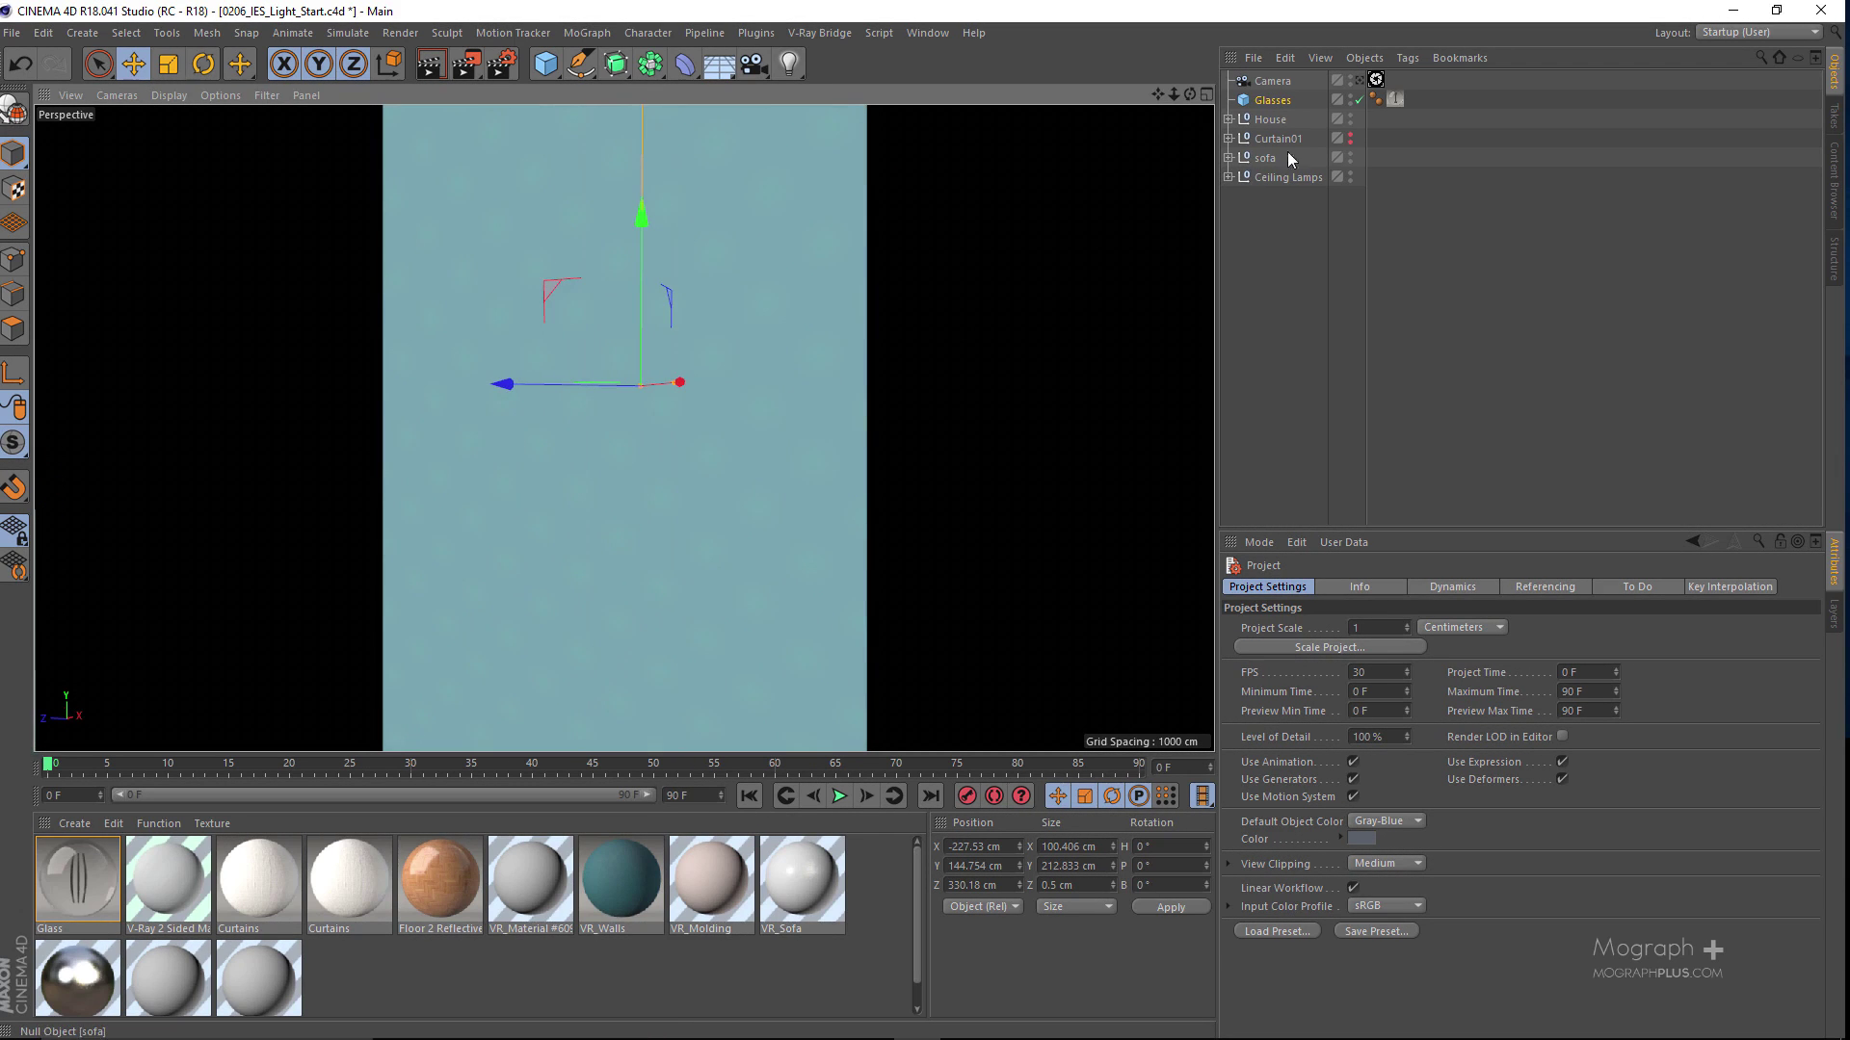
left_click(1374, 80)
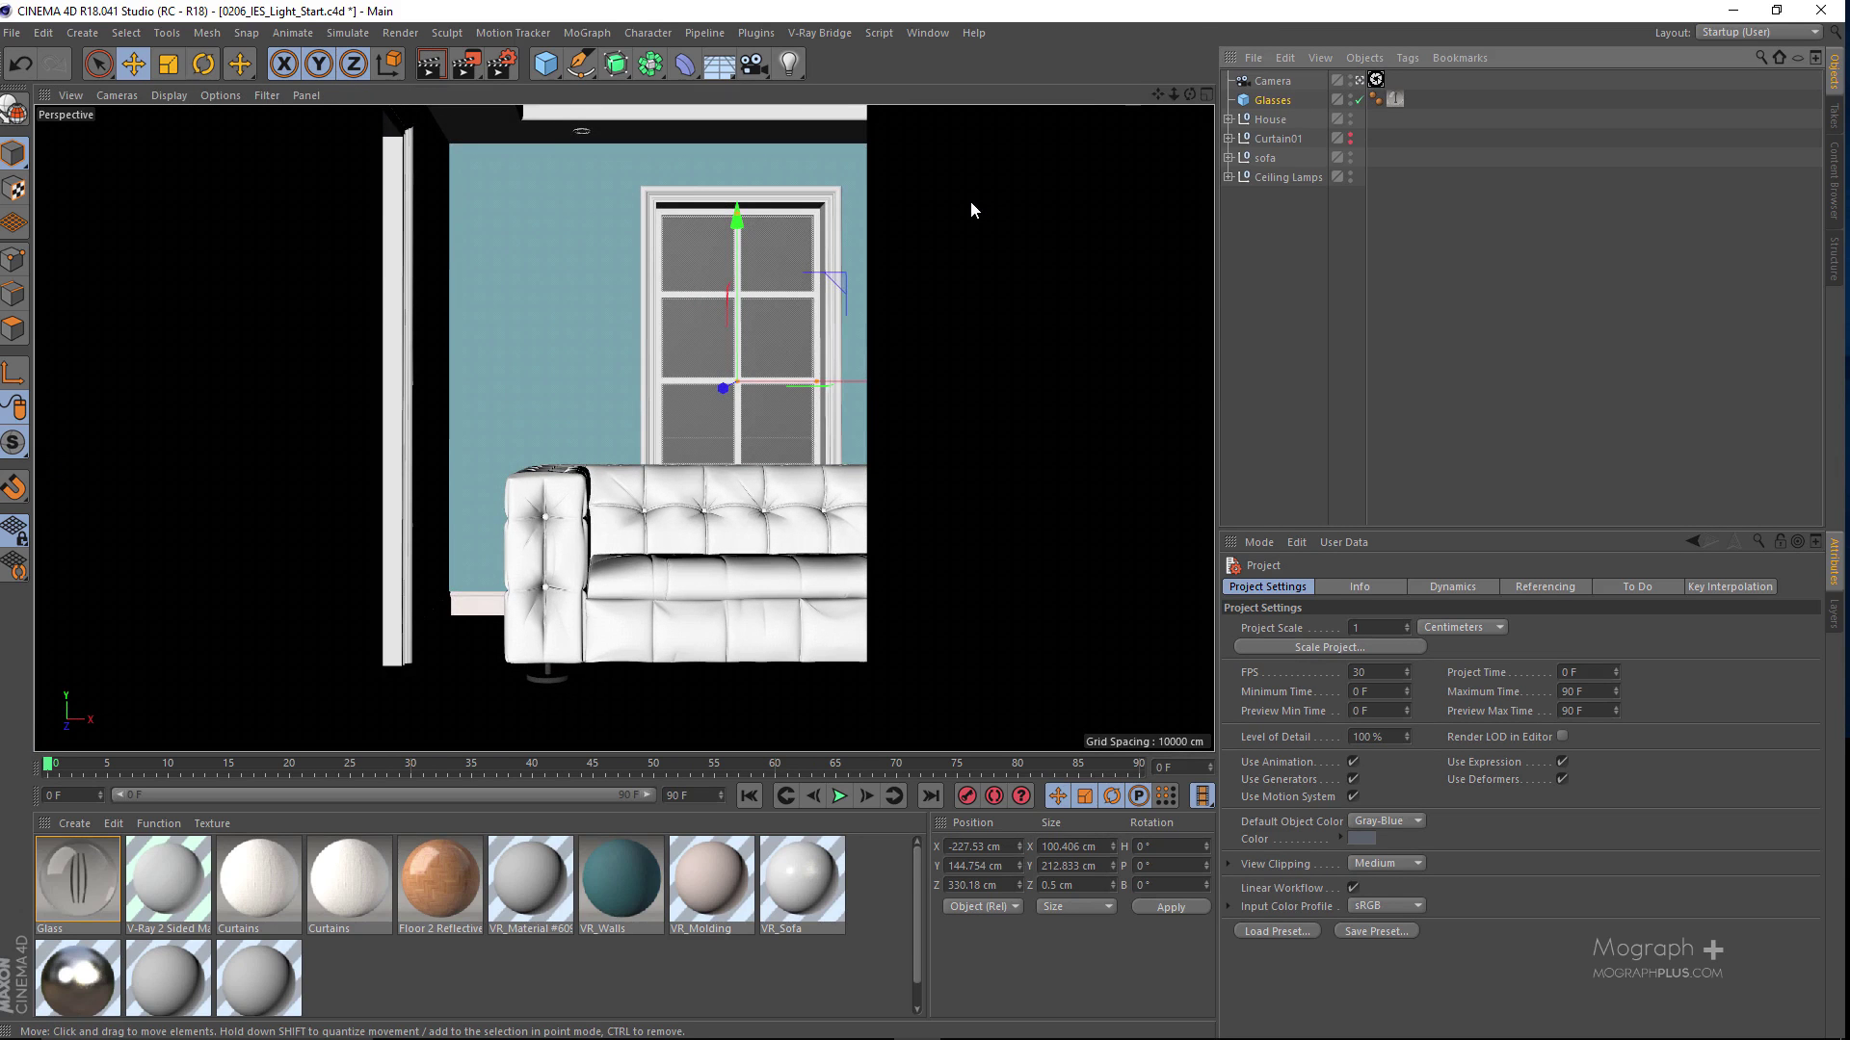
Step: Add a V-Ray IES Light to the scene, loading ies_Complex.IES as its IES file
left_click(955, 430)
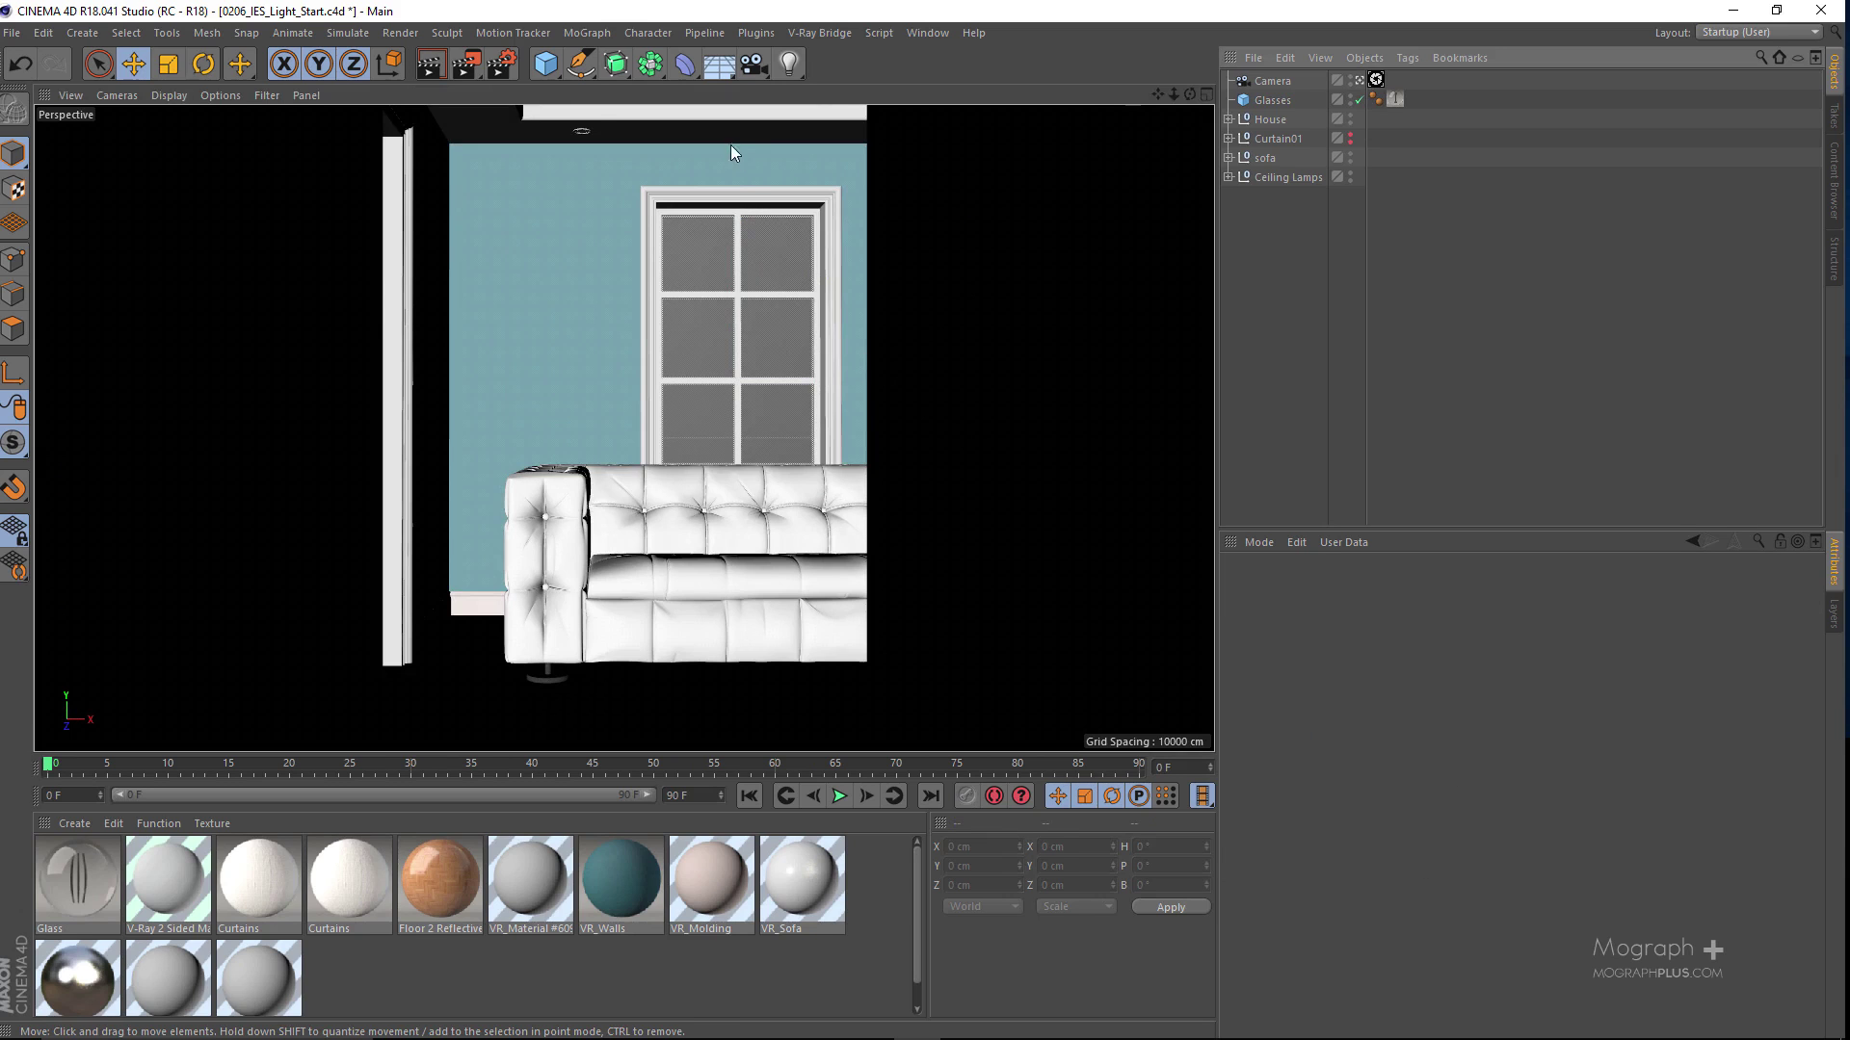
left_click(810, 32)
mouse_move(907, 146)
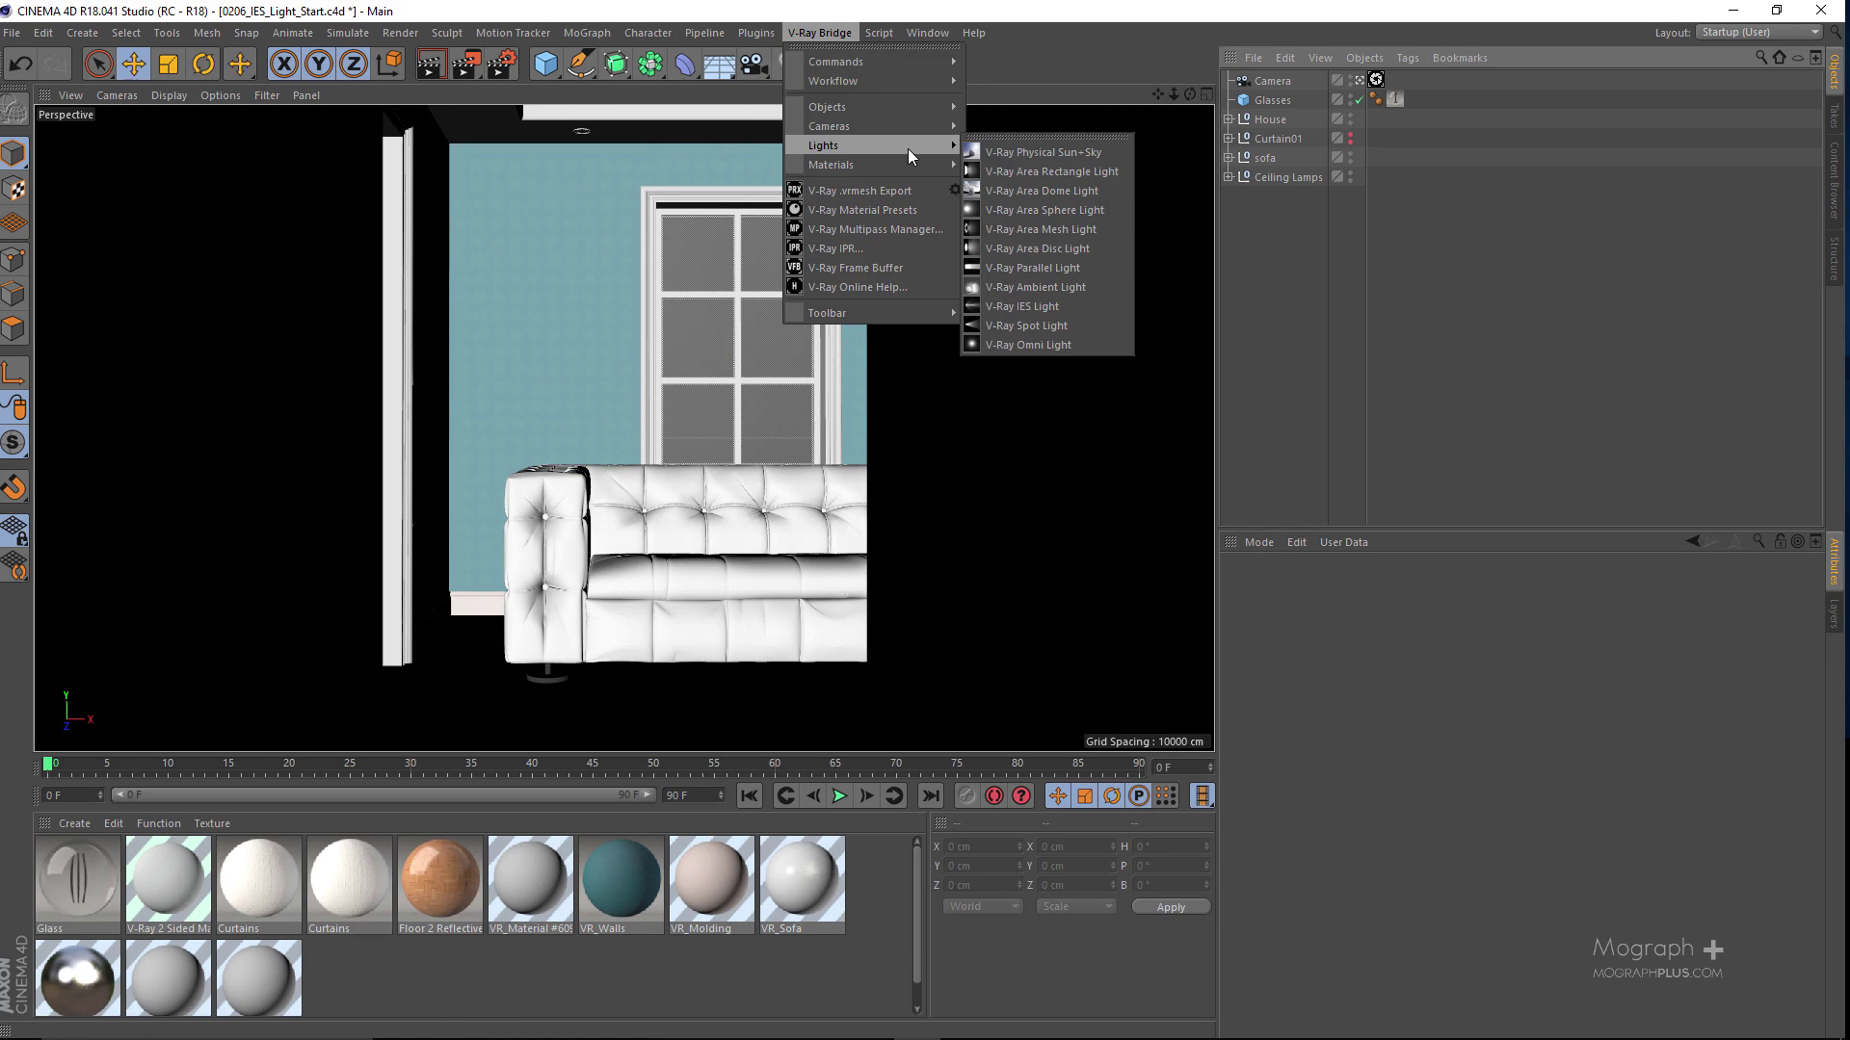
left_click(1053, 310)
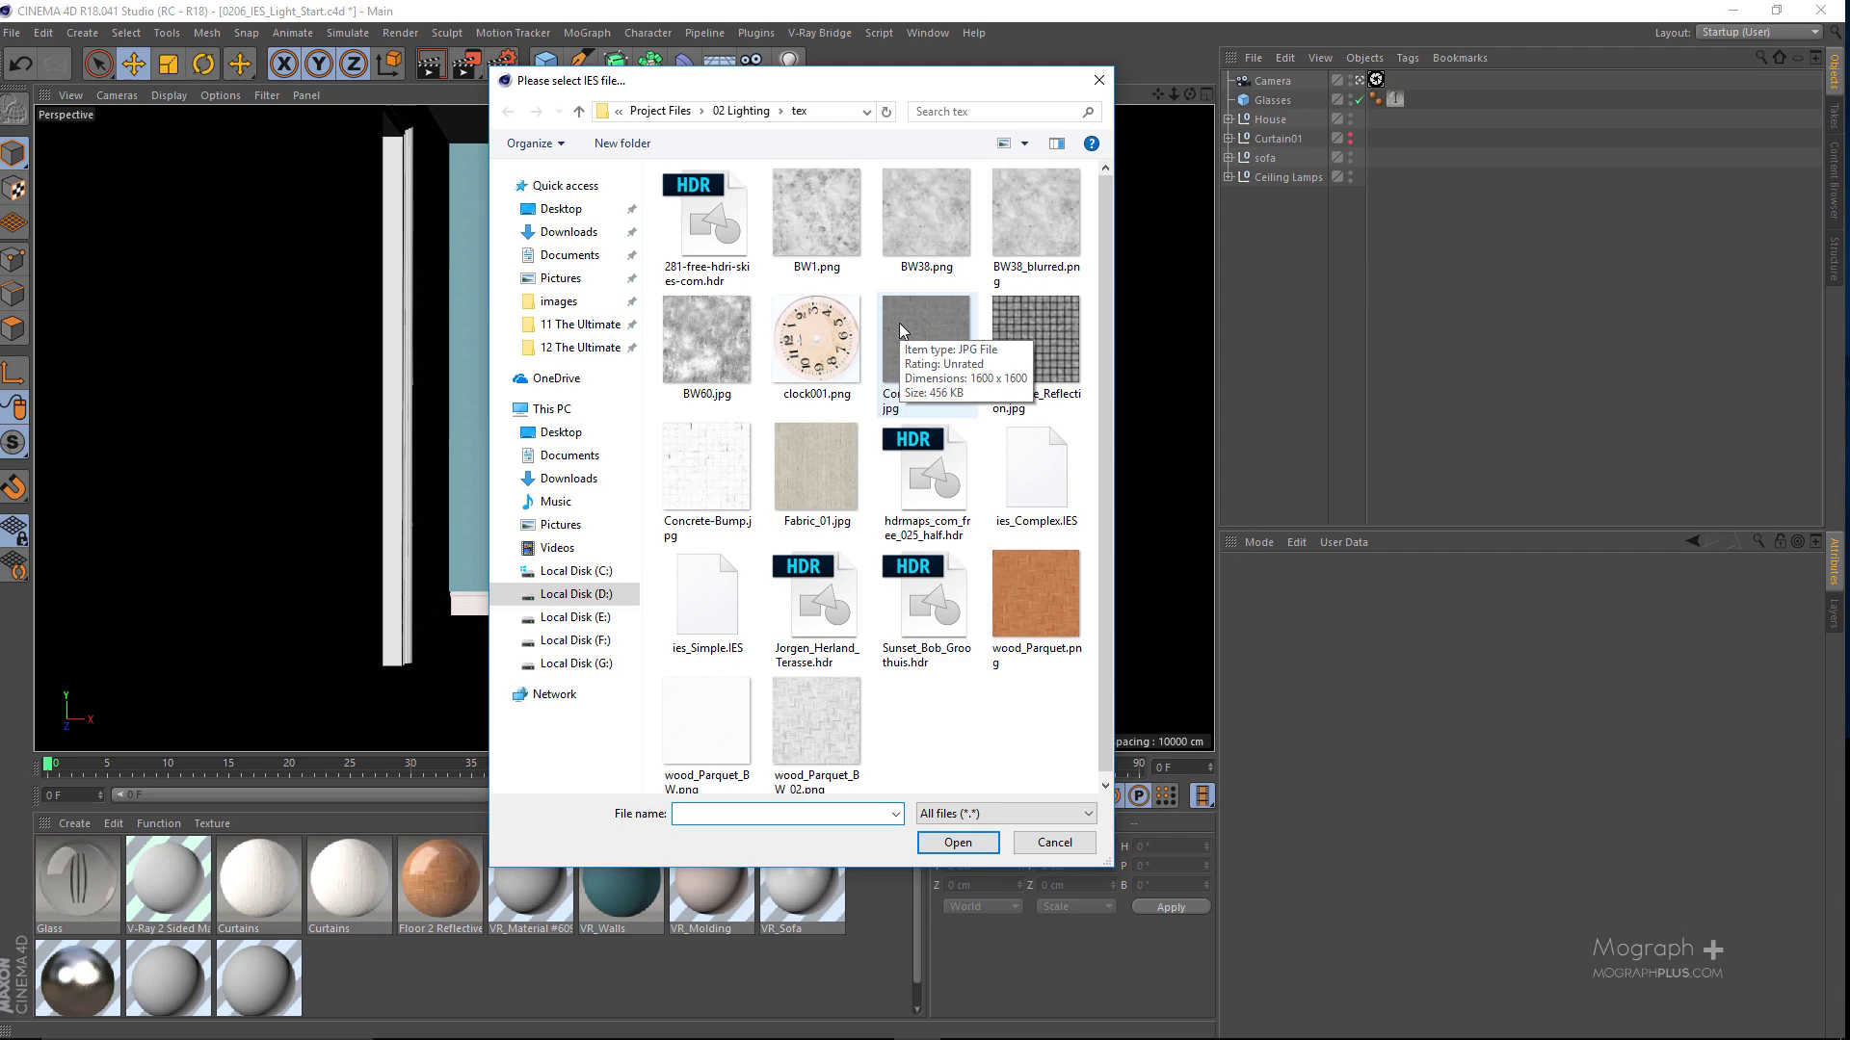
double_click(1050, 474)
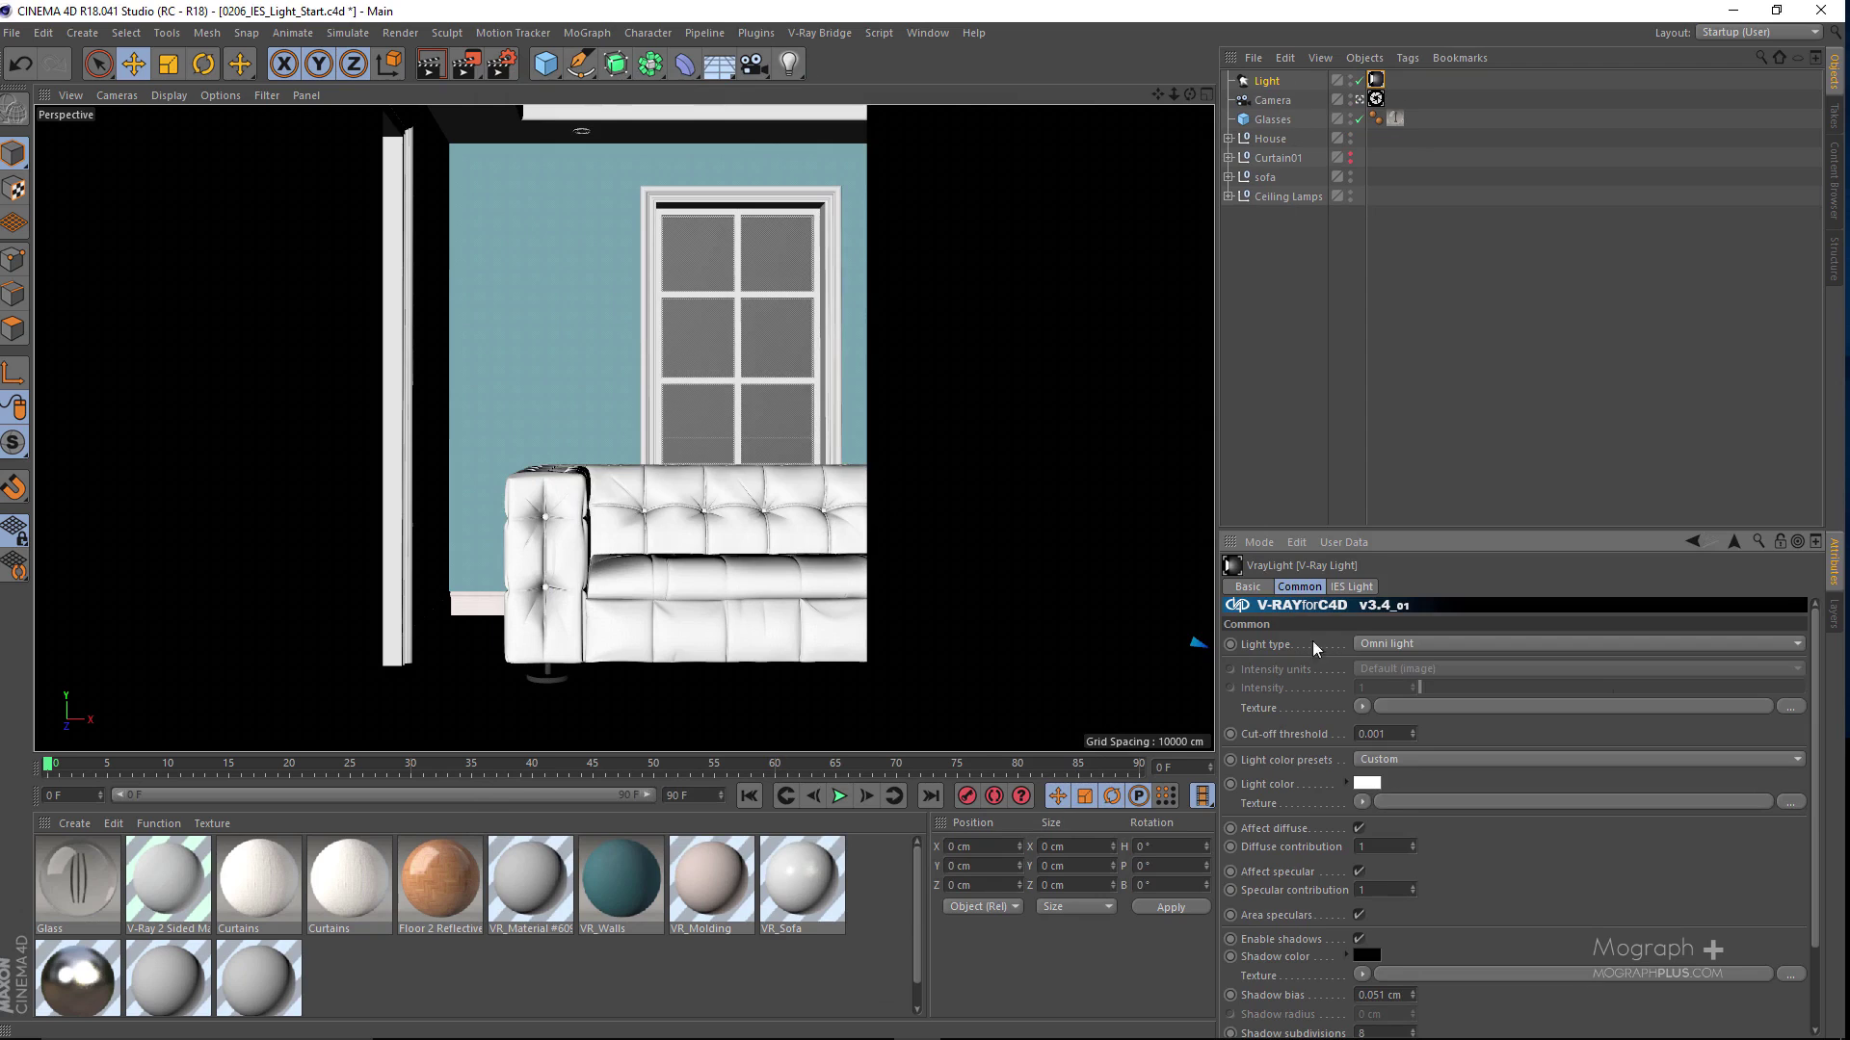
Step: Check the full IES file path in the light's IES settings and choose ies_Complex.IES again
left_click(1354, 588)
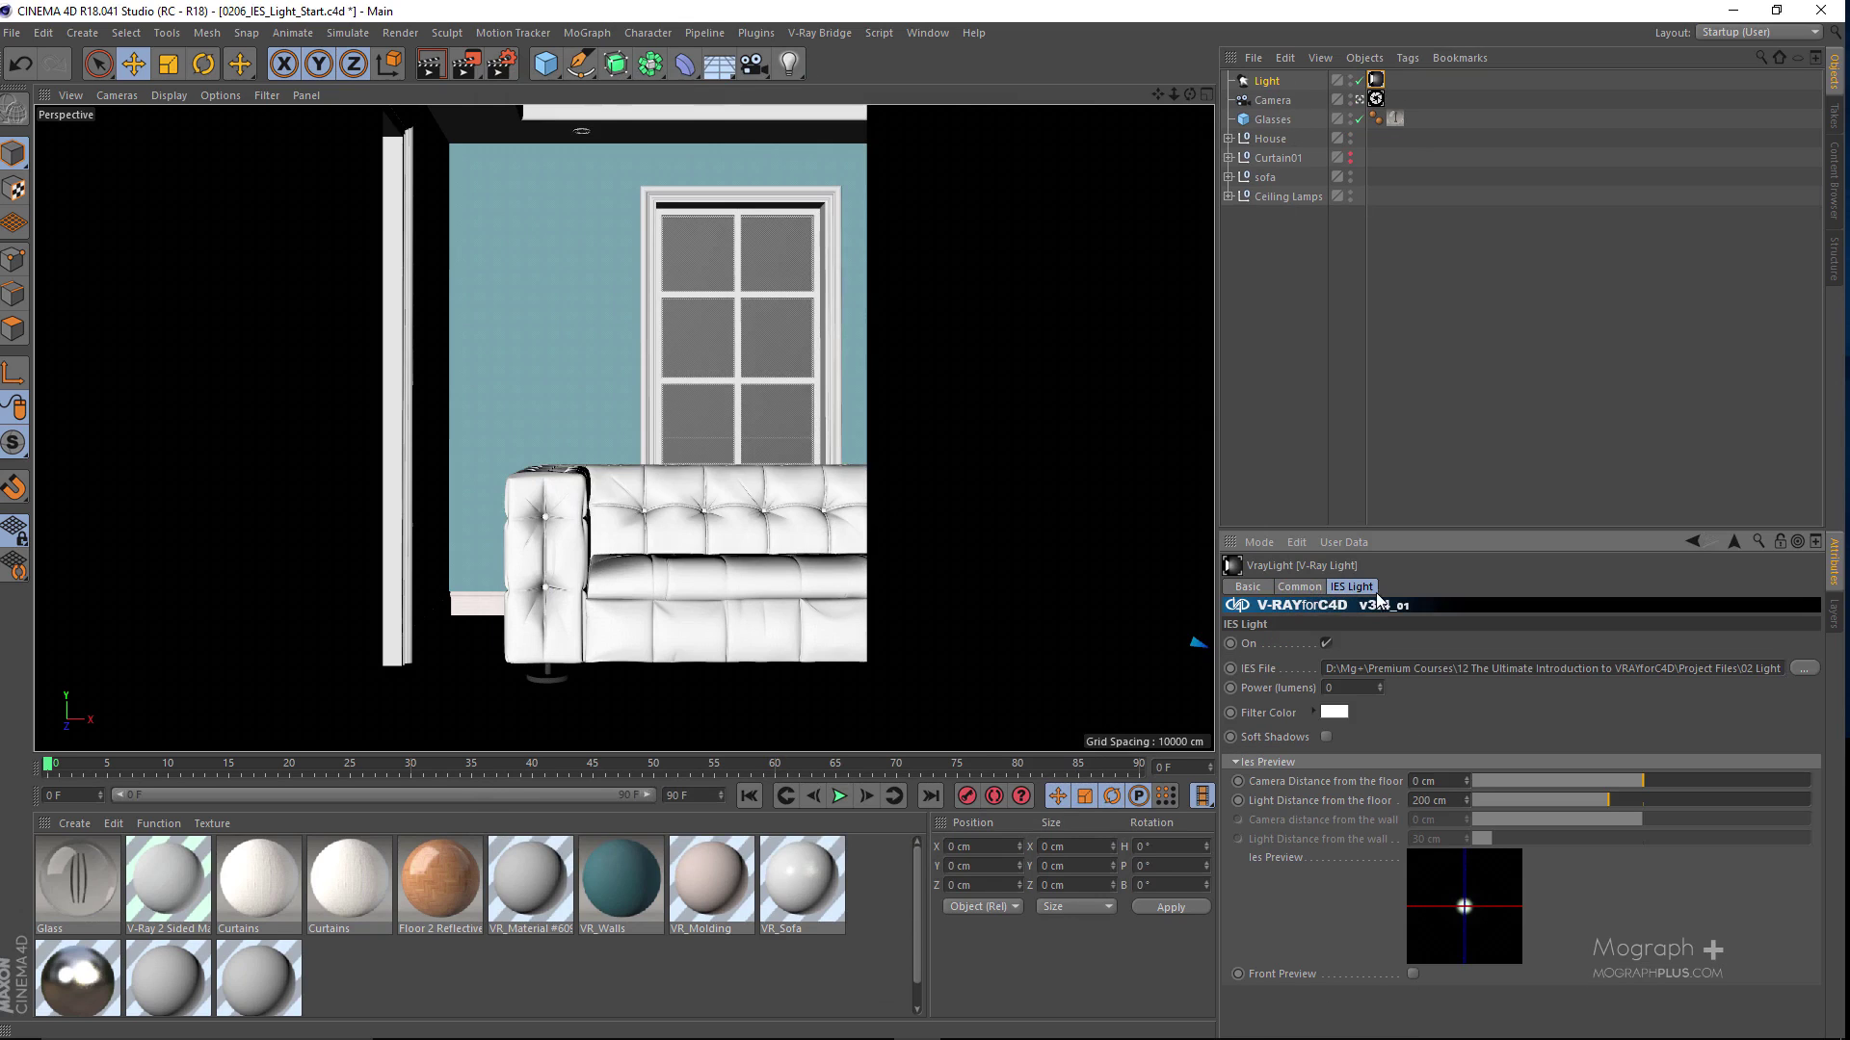
left_click_drag(1335, 666, 1783, 668)
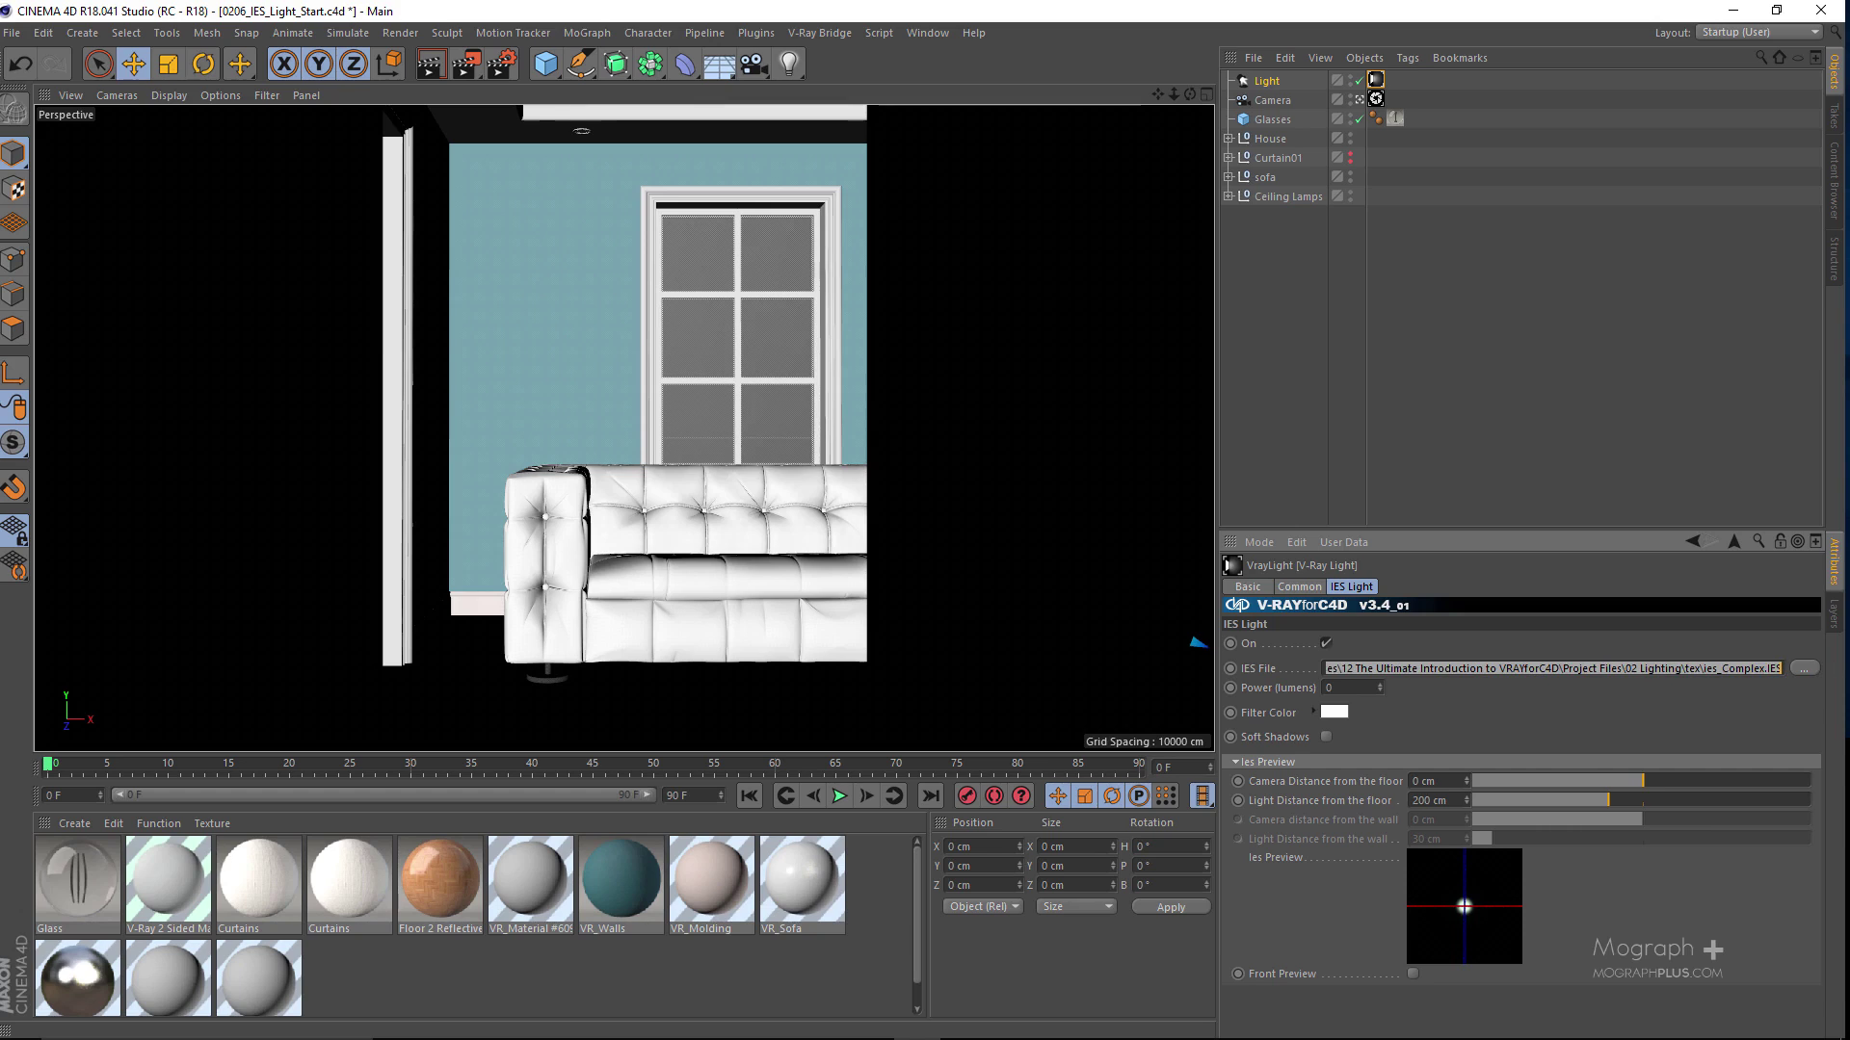
left_click(1715, 692)
left_click(1806, 670)
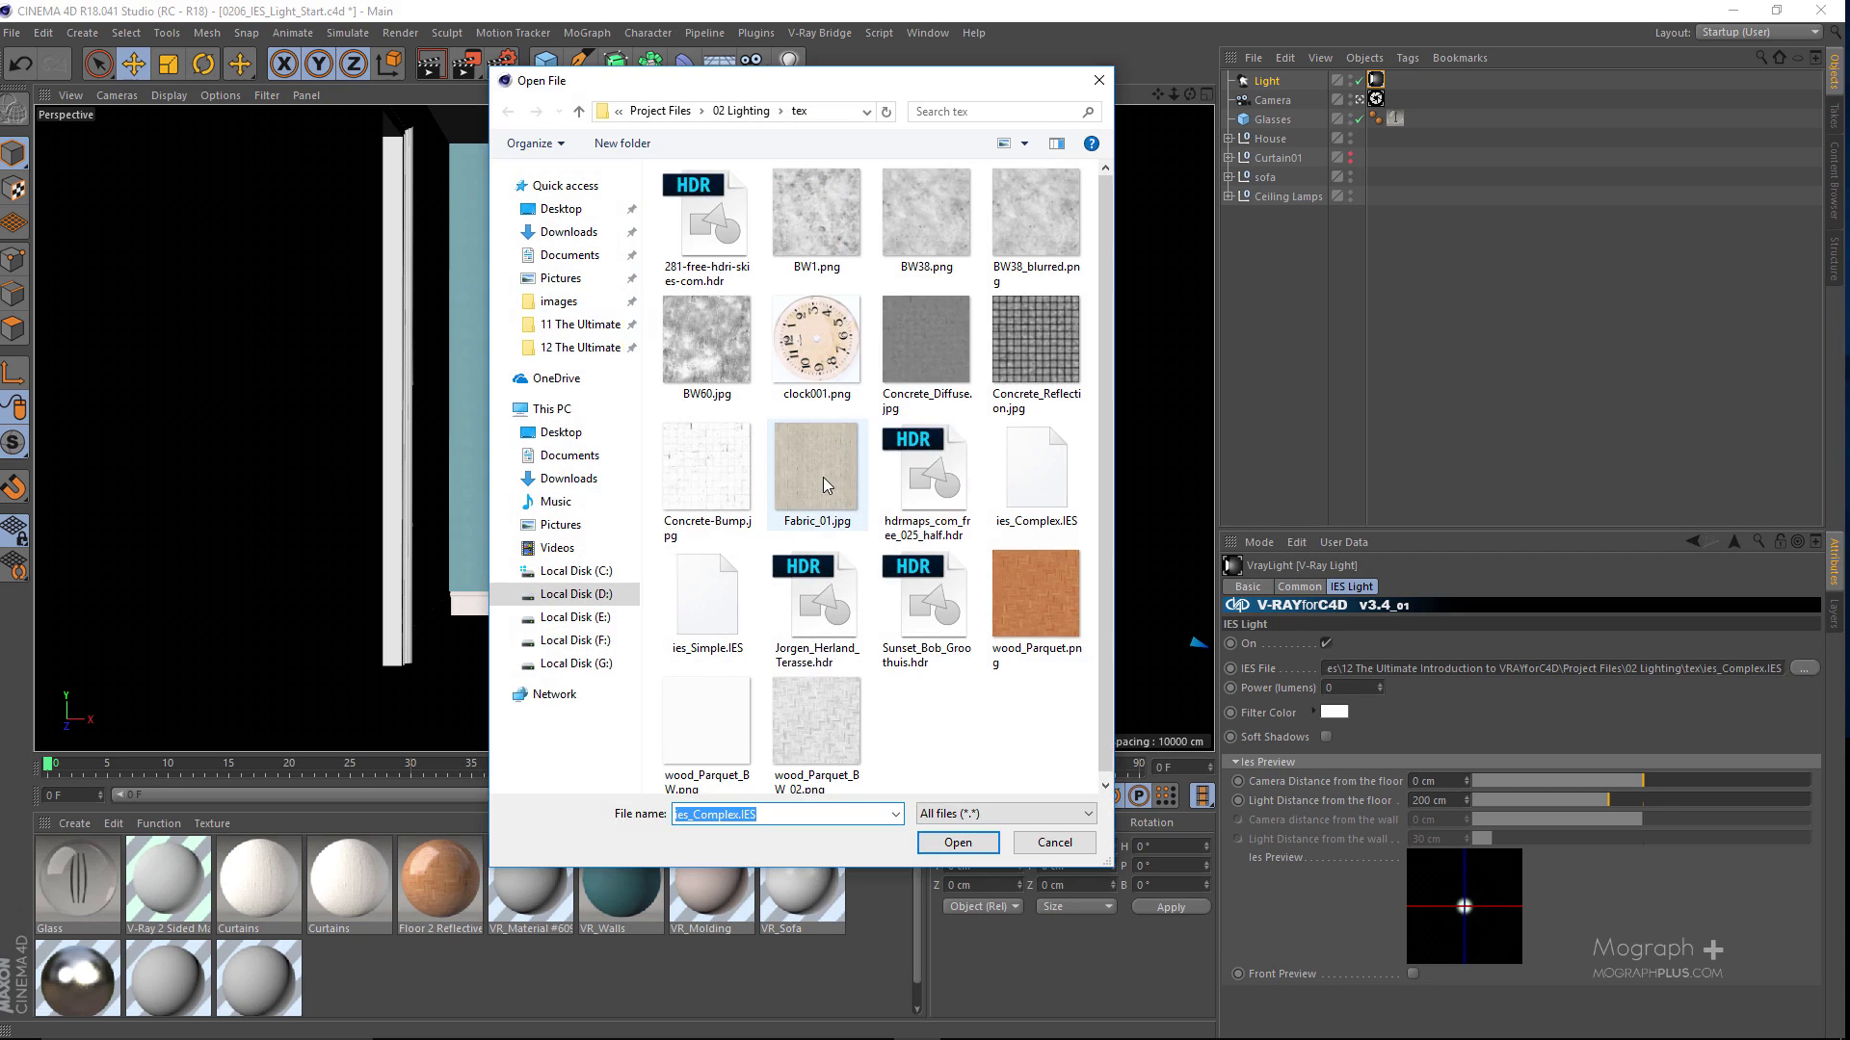
left_click(723, 621)
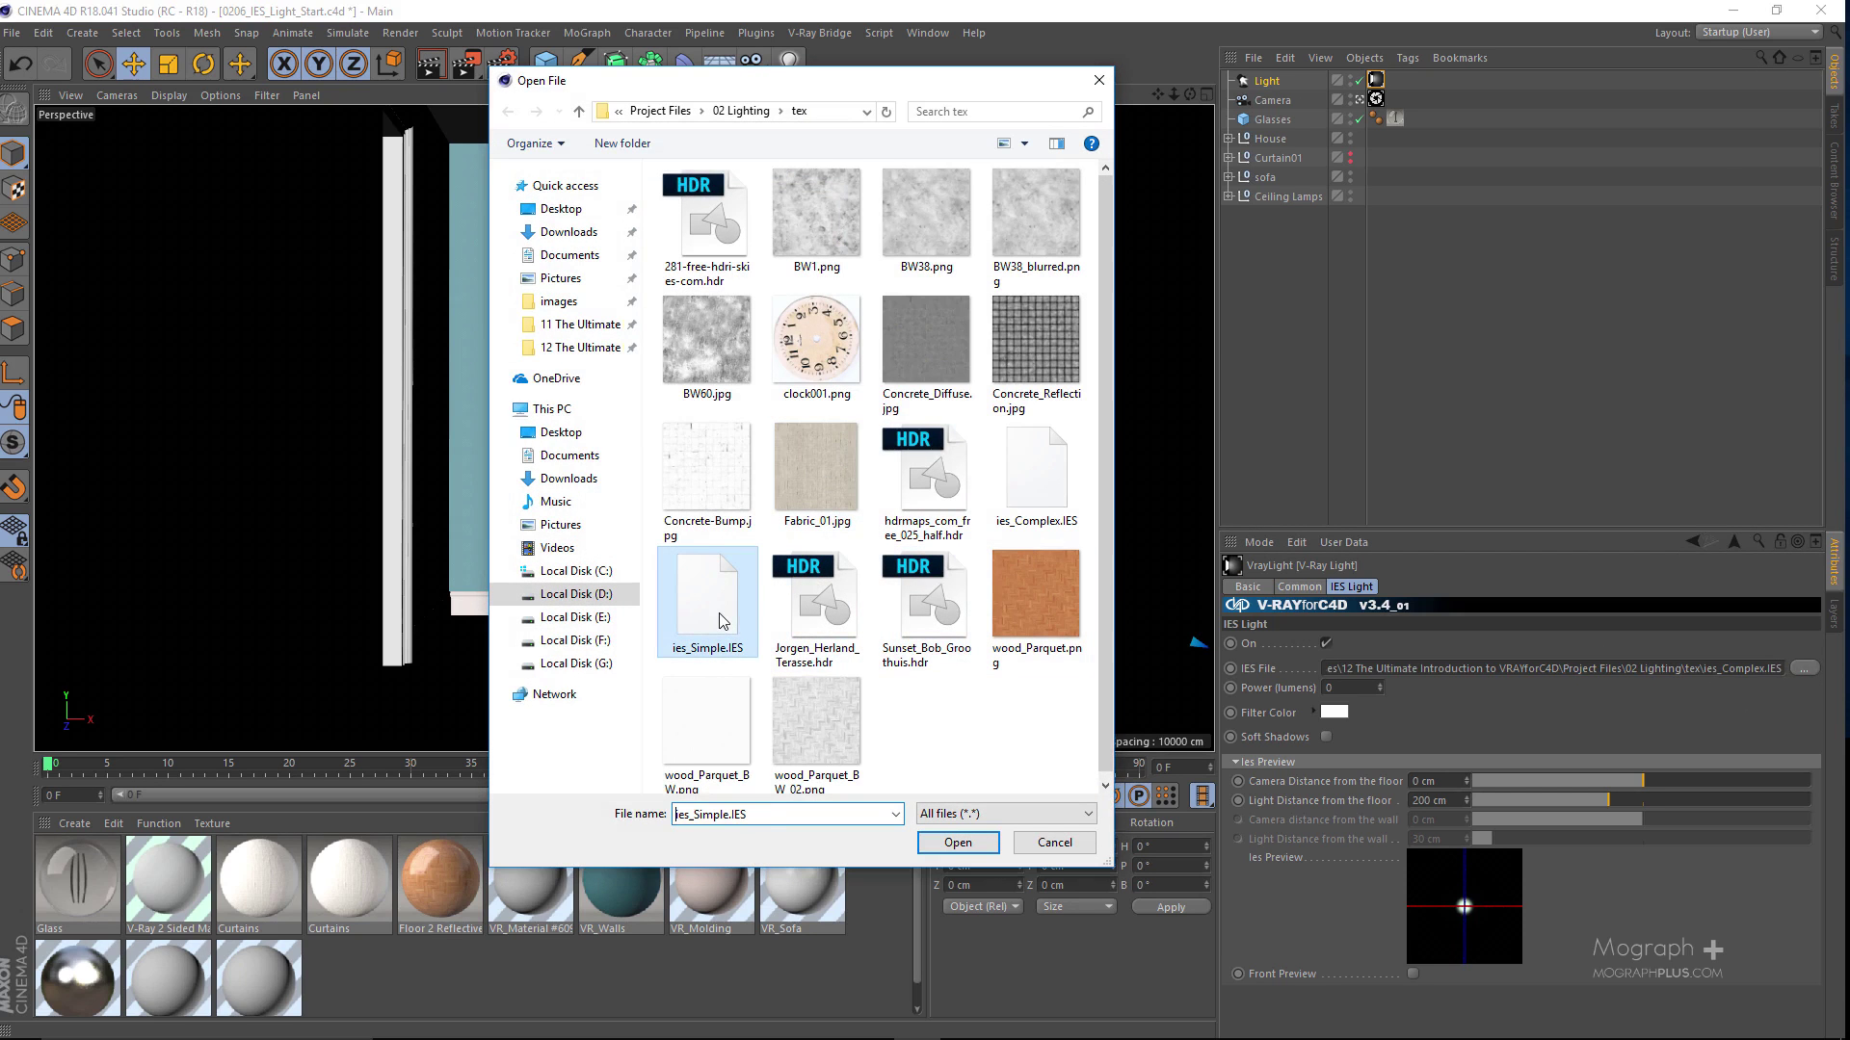
double_click(1041, 481)
left_click(1468, 670)
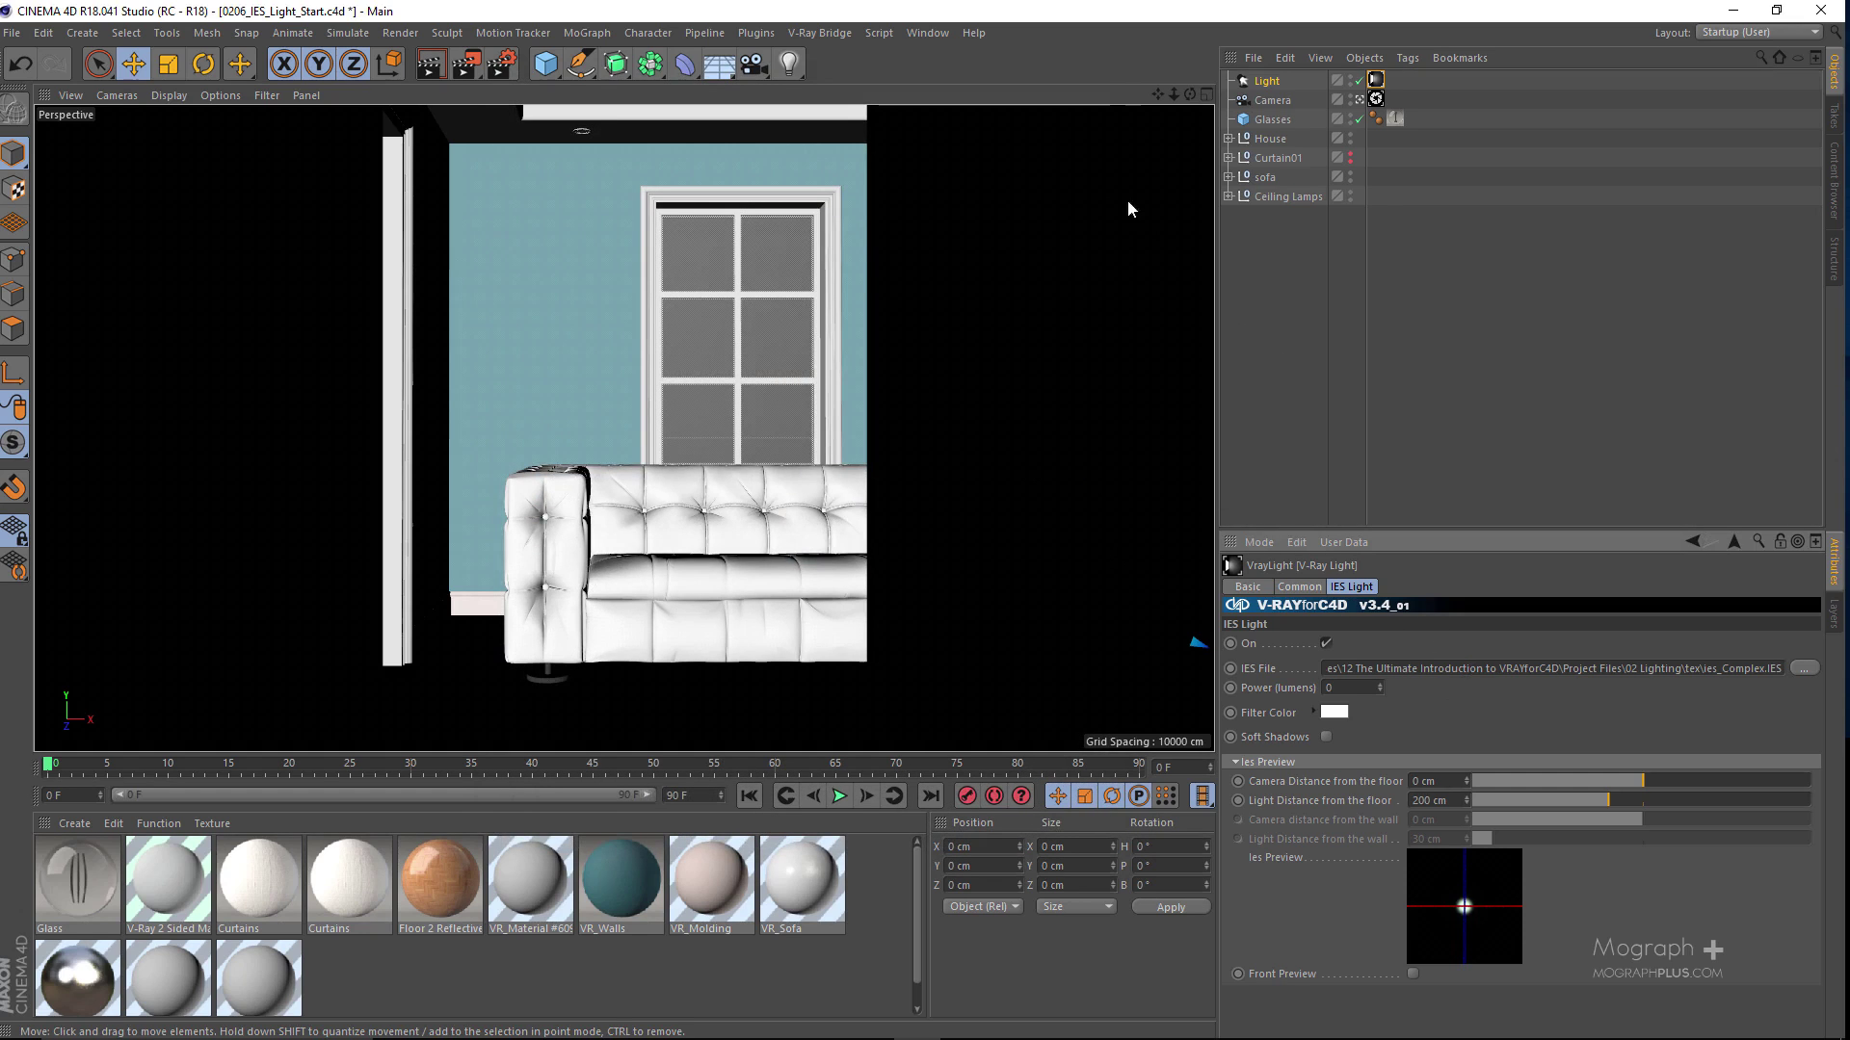
Step: Leave the camera view and move the light in the Front view to about X -228 cm, Y 218 cm
left_click(1374, 101)
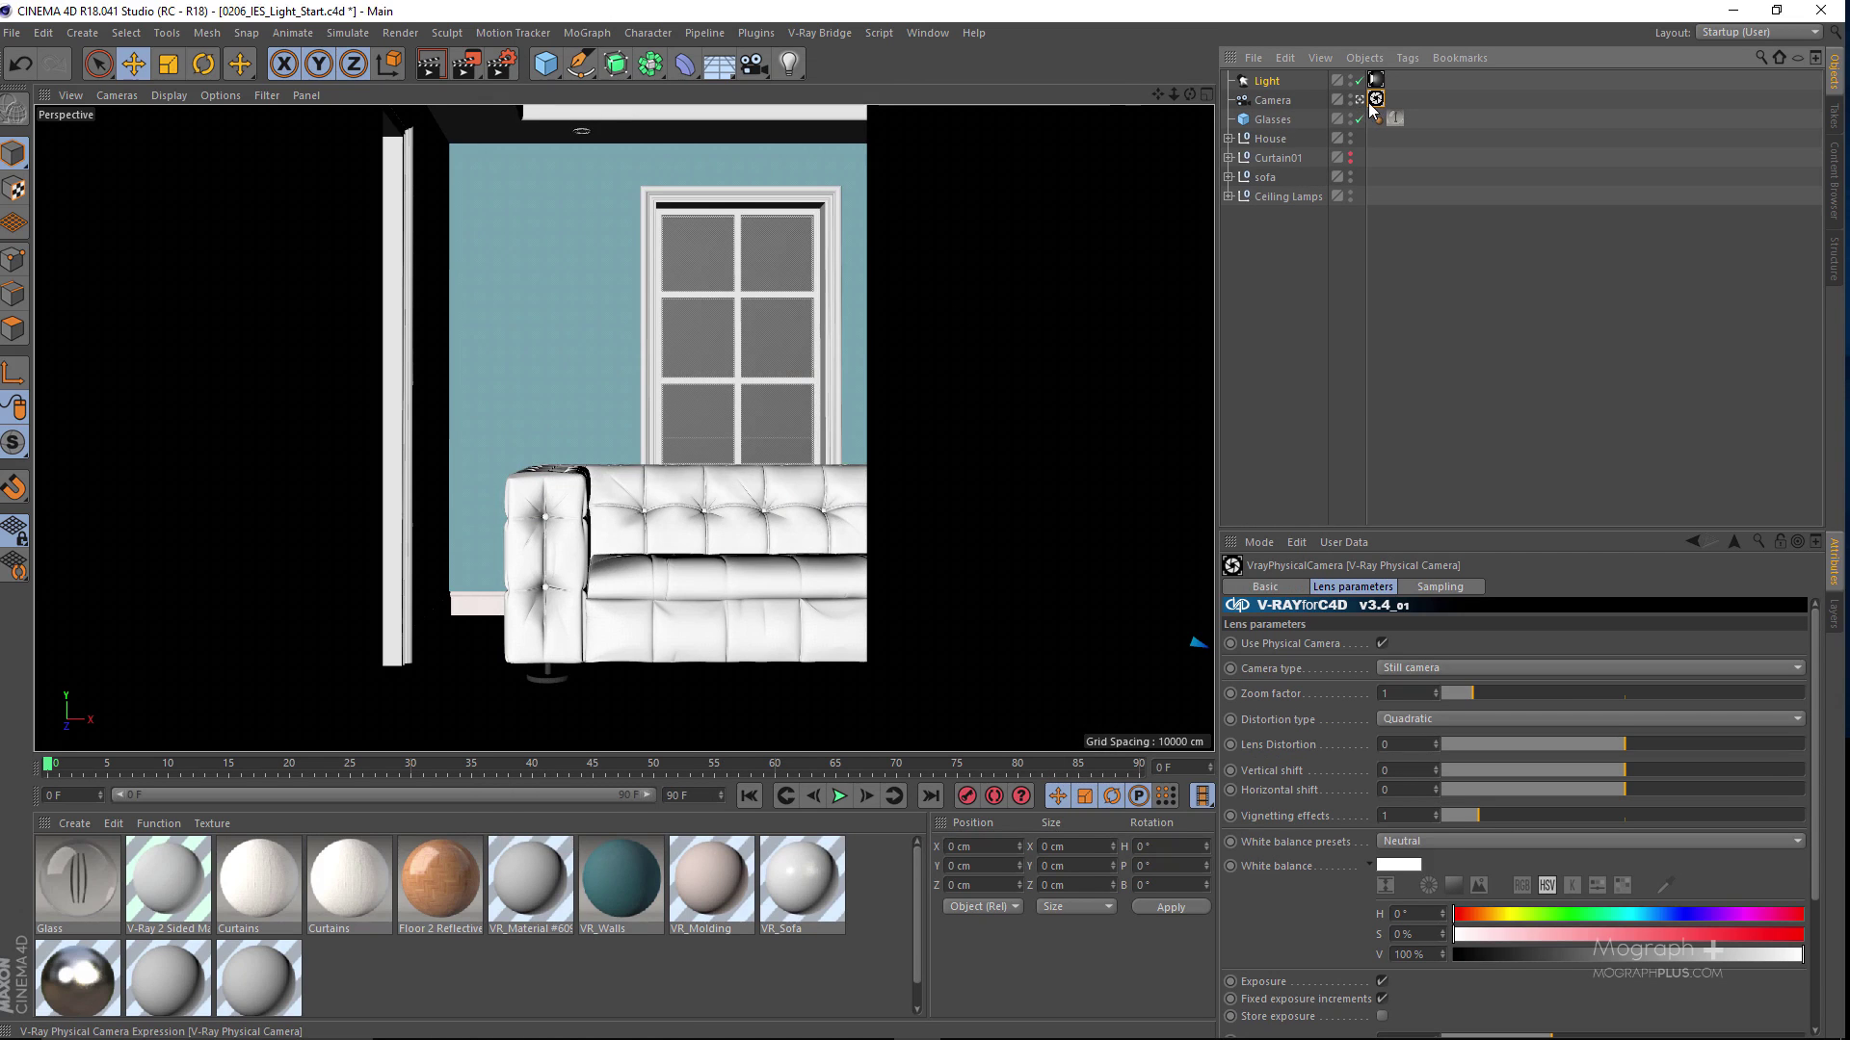
left_click(1358, 100)
left_click_drag(964, 279, 535, 428, "alt")
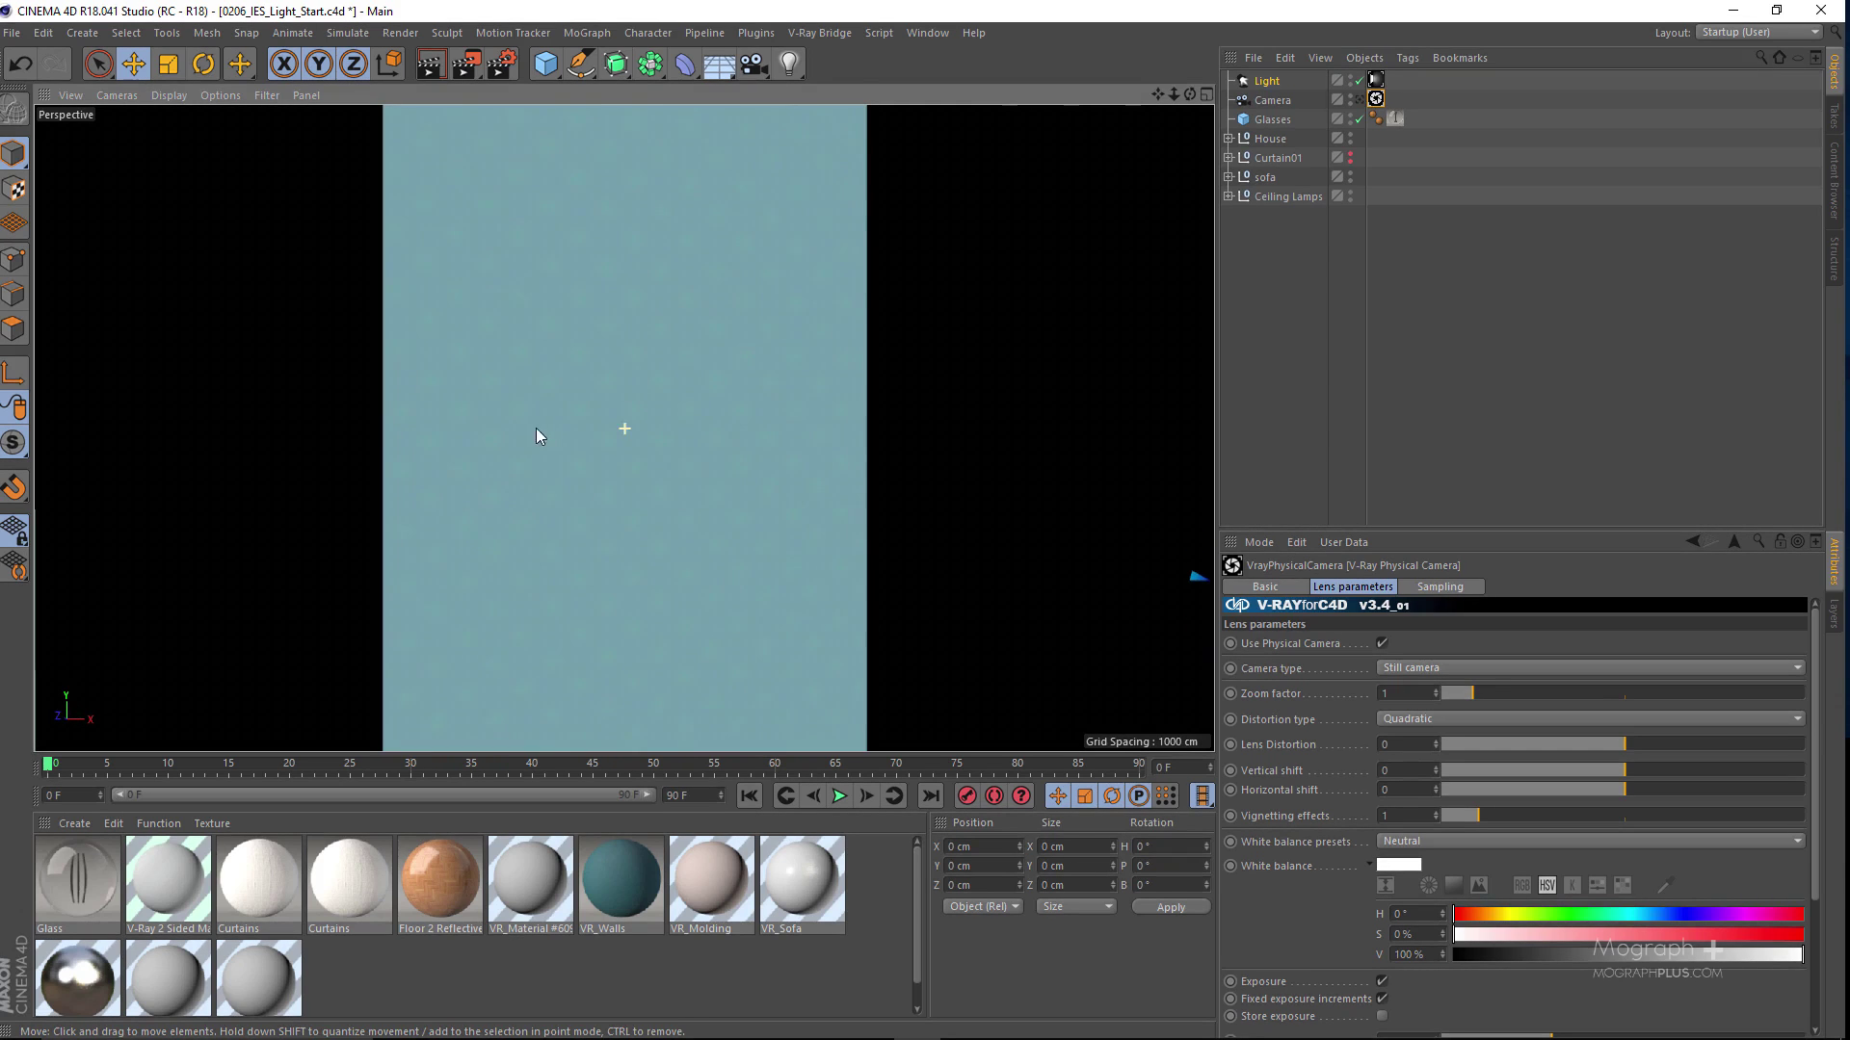
middle_click(674, 361)
middle_click(895, 589)
scroll(761, 539, "down", 5)
left_click_drag(838, 511, 858, 390)
left_click_drag(916, 462, 771, 458)
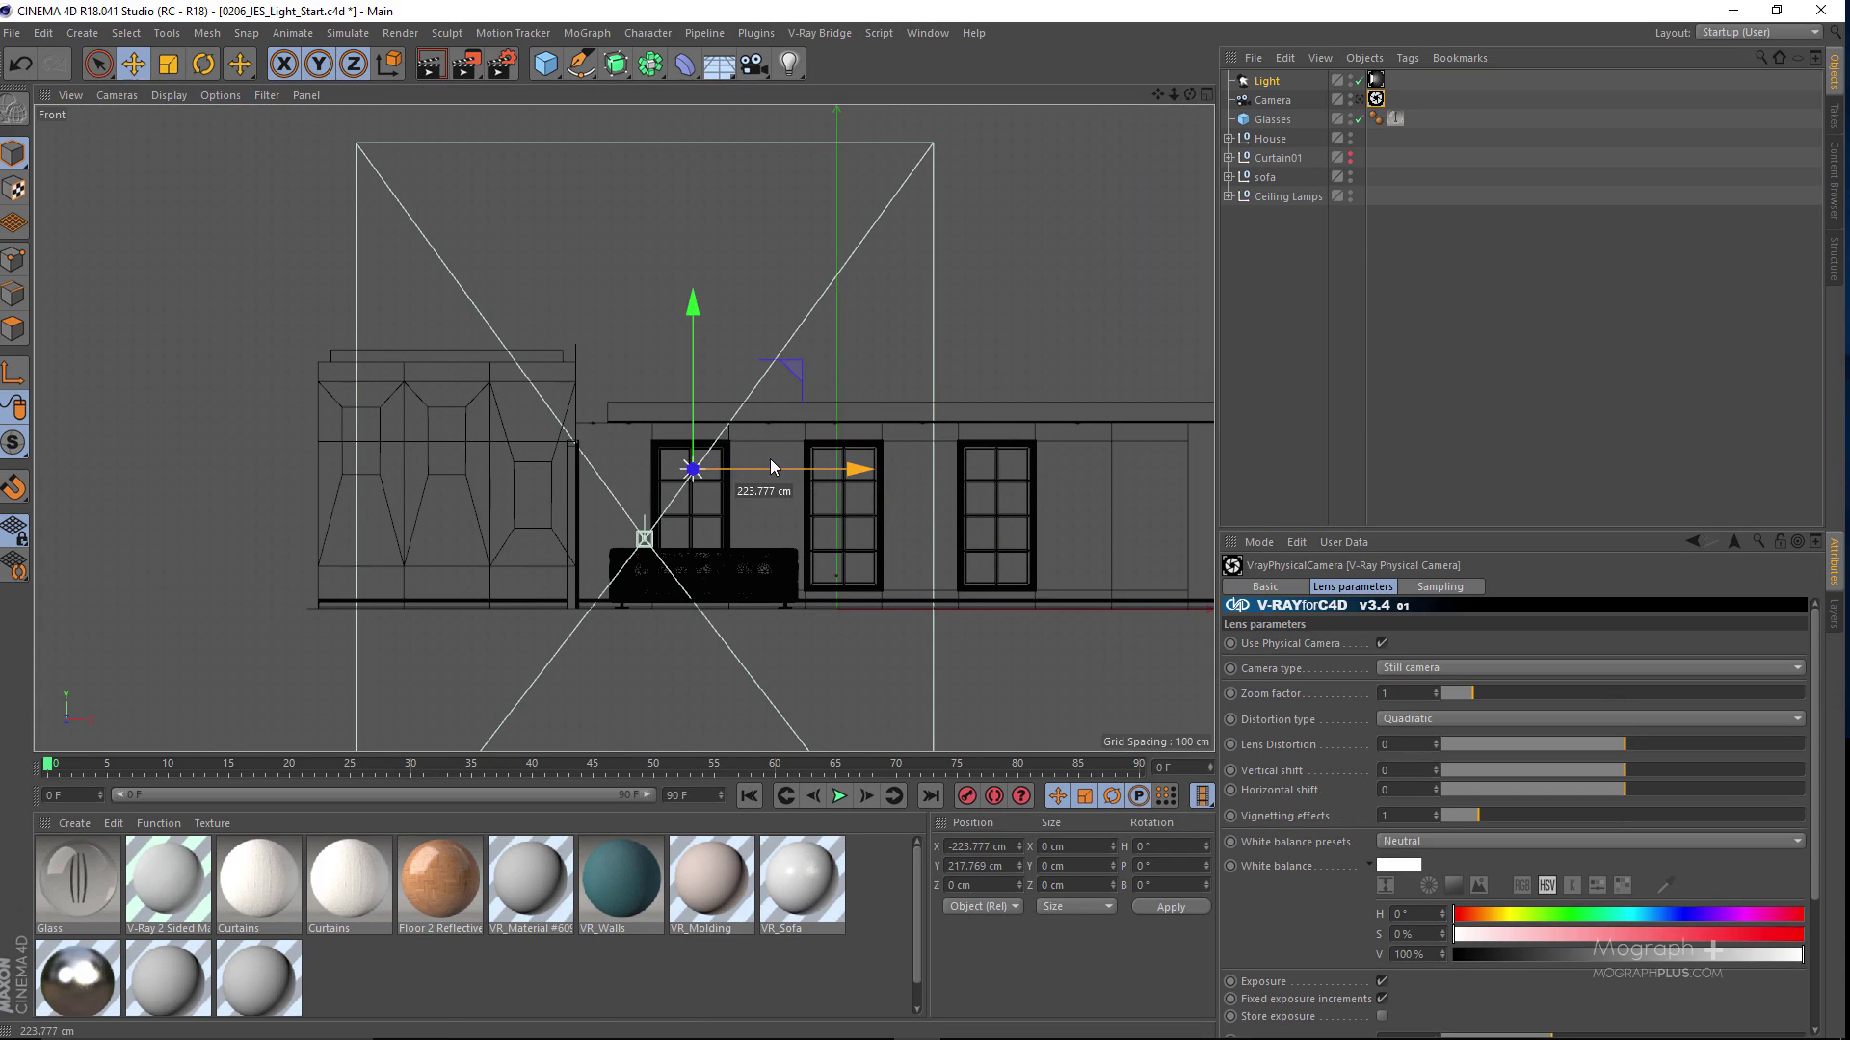
Step: Place the light just below the ceiling lamp in the Front view, at about X -324 cm, Y 284 cm
scroll(665, 434, "up", 5)
scroll(701, 426, "up", 2)
middle_click_drag(711, 456, 774, 437, "alt")
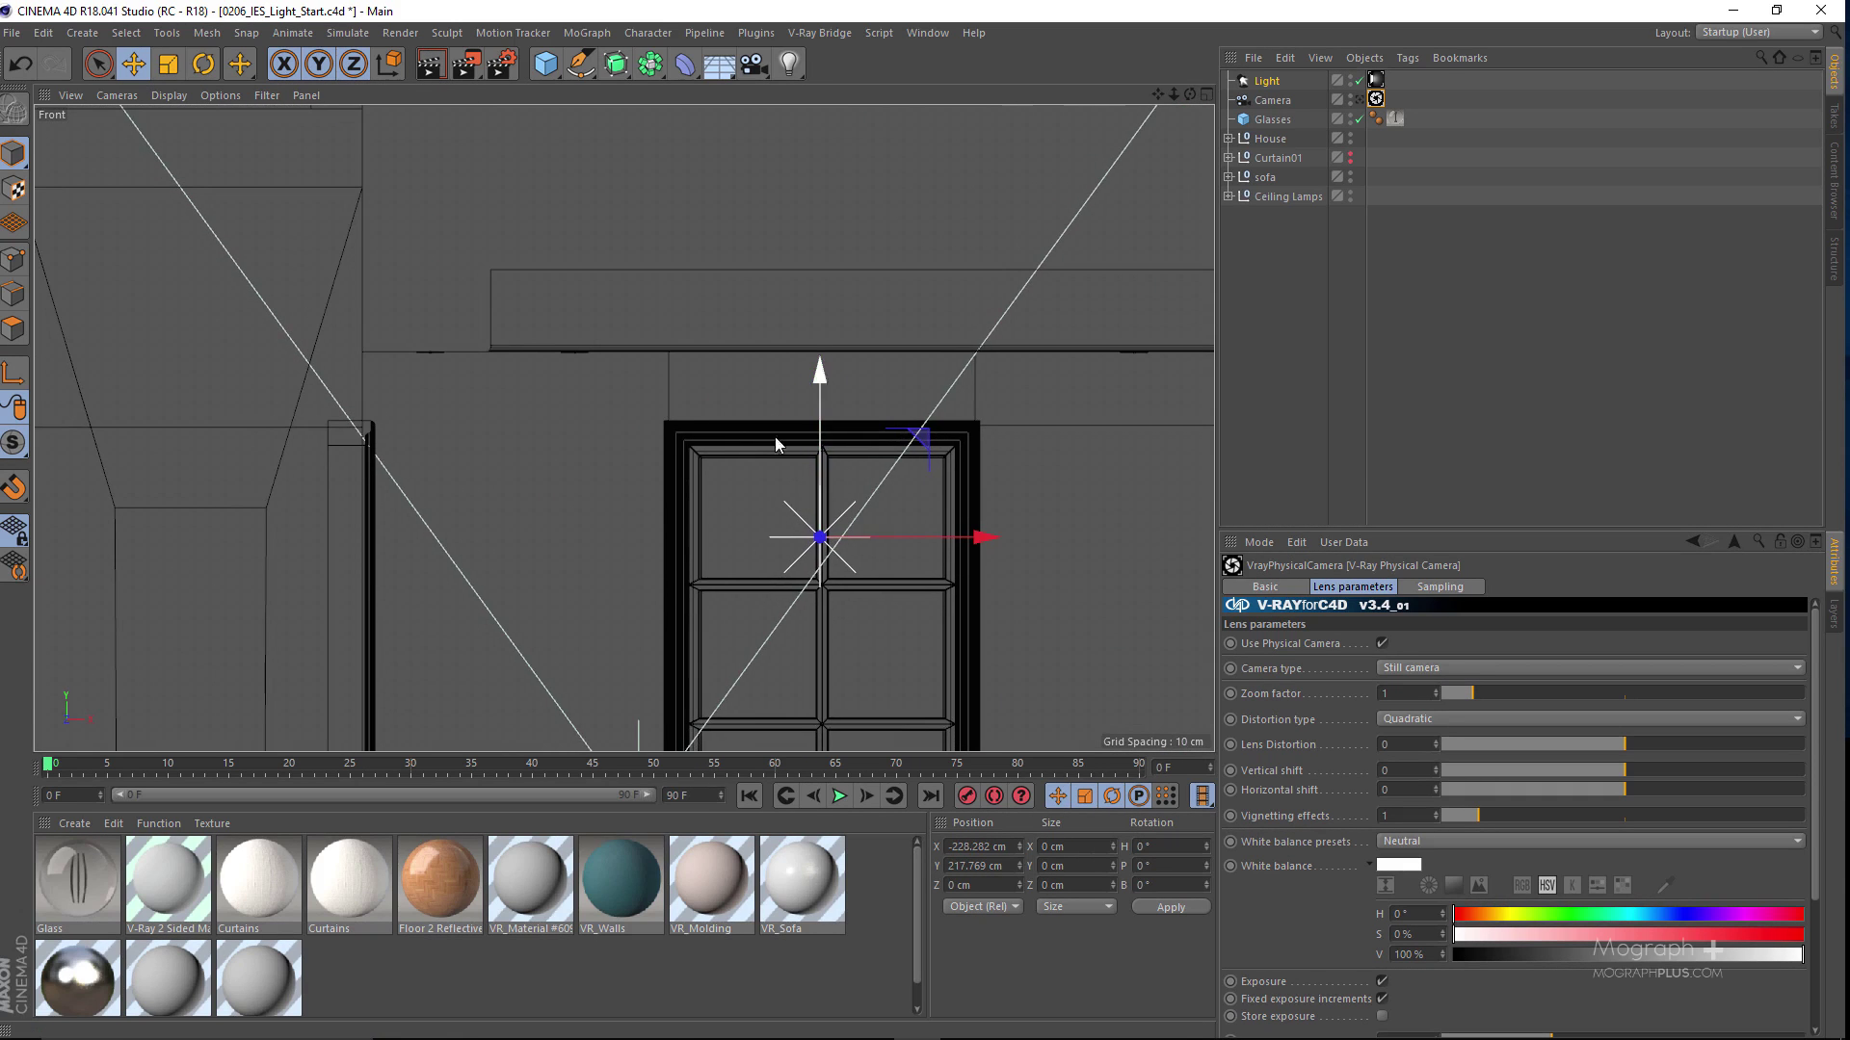
middle_click_drag(674, 409, 866, 434, "alt")
left_click_drag(990, 432, 742, 282)
left_click_drag(744, 279, 744, 269)
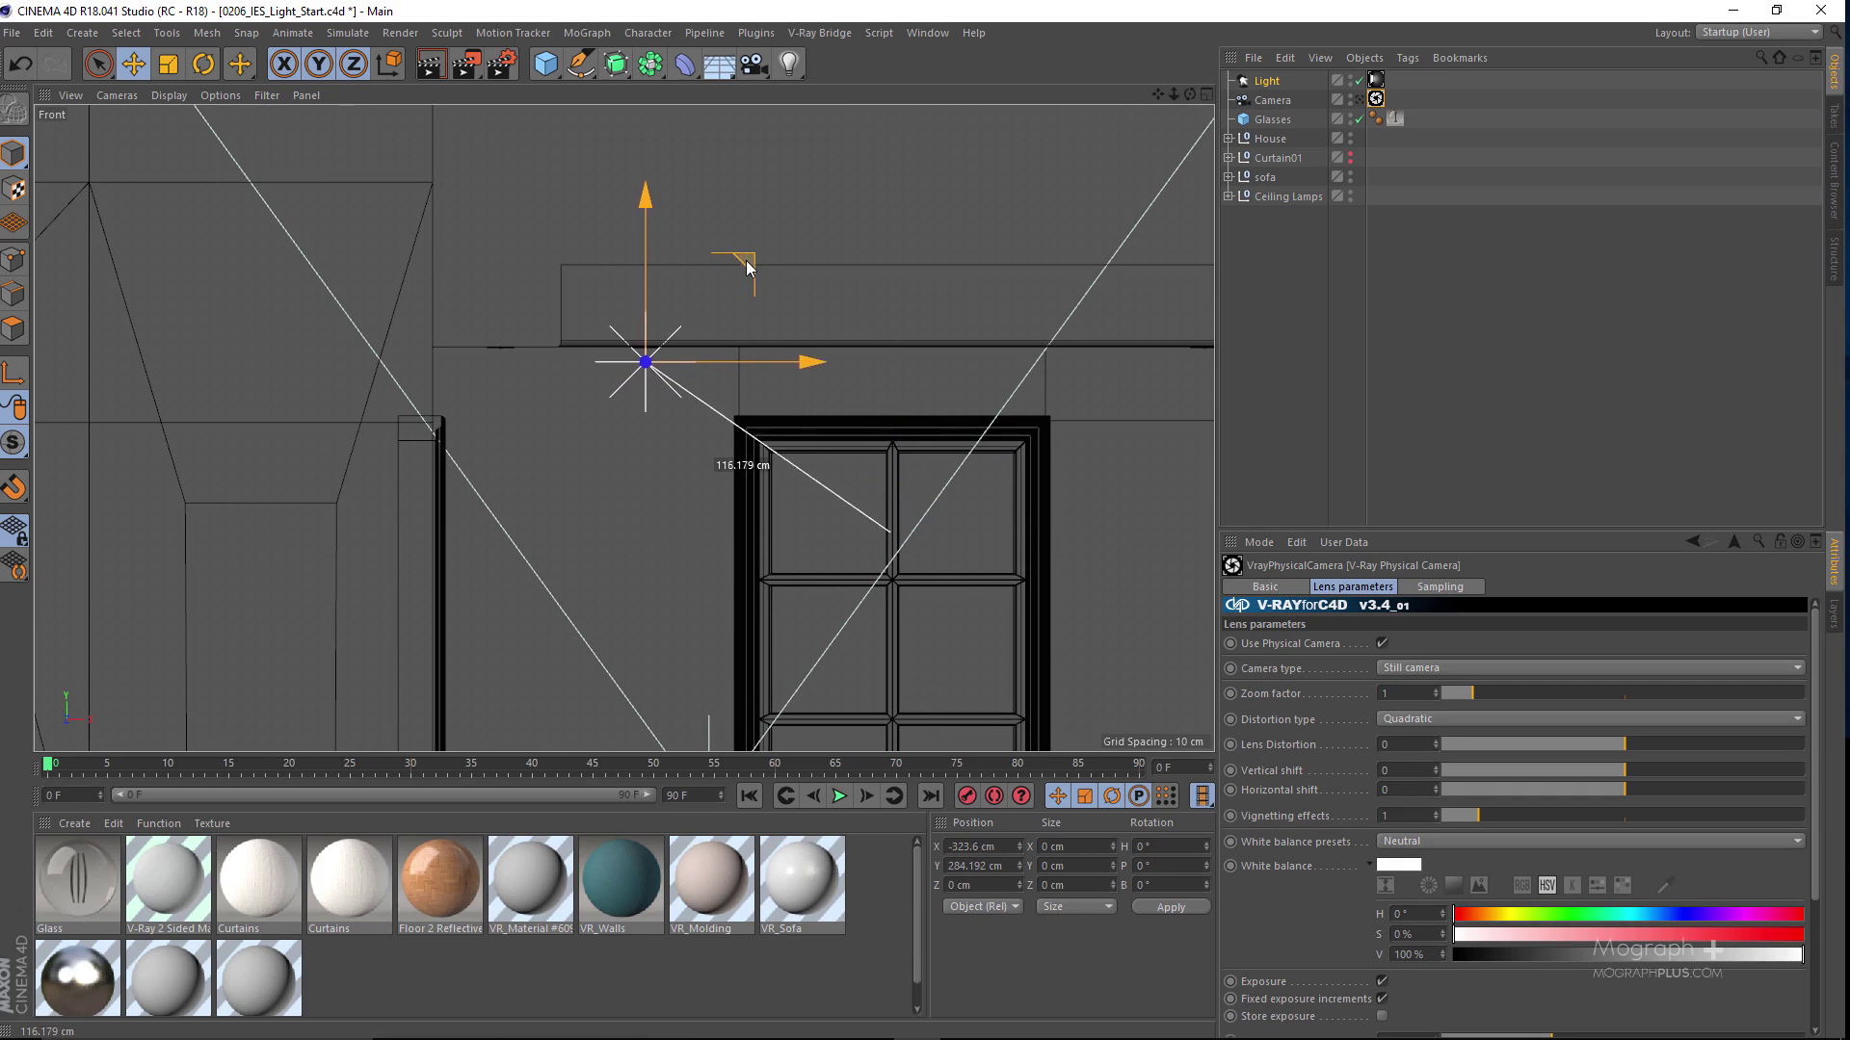
scroll(743, 270, "up", 8)
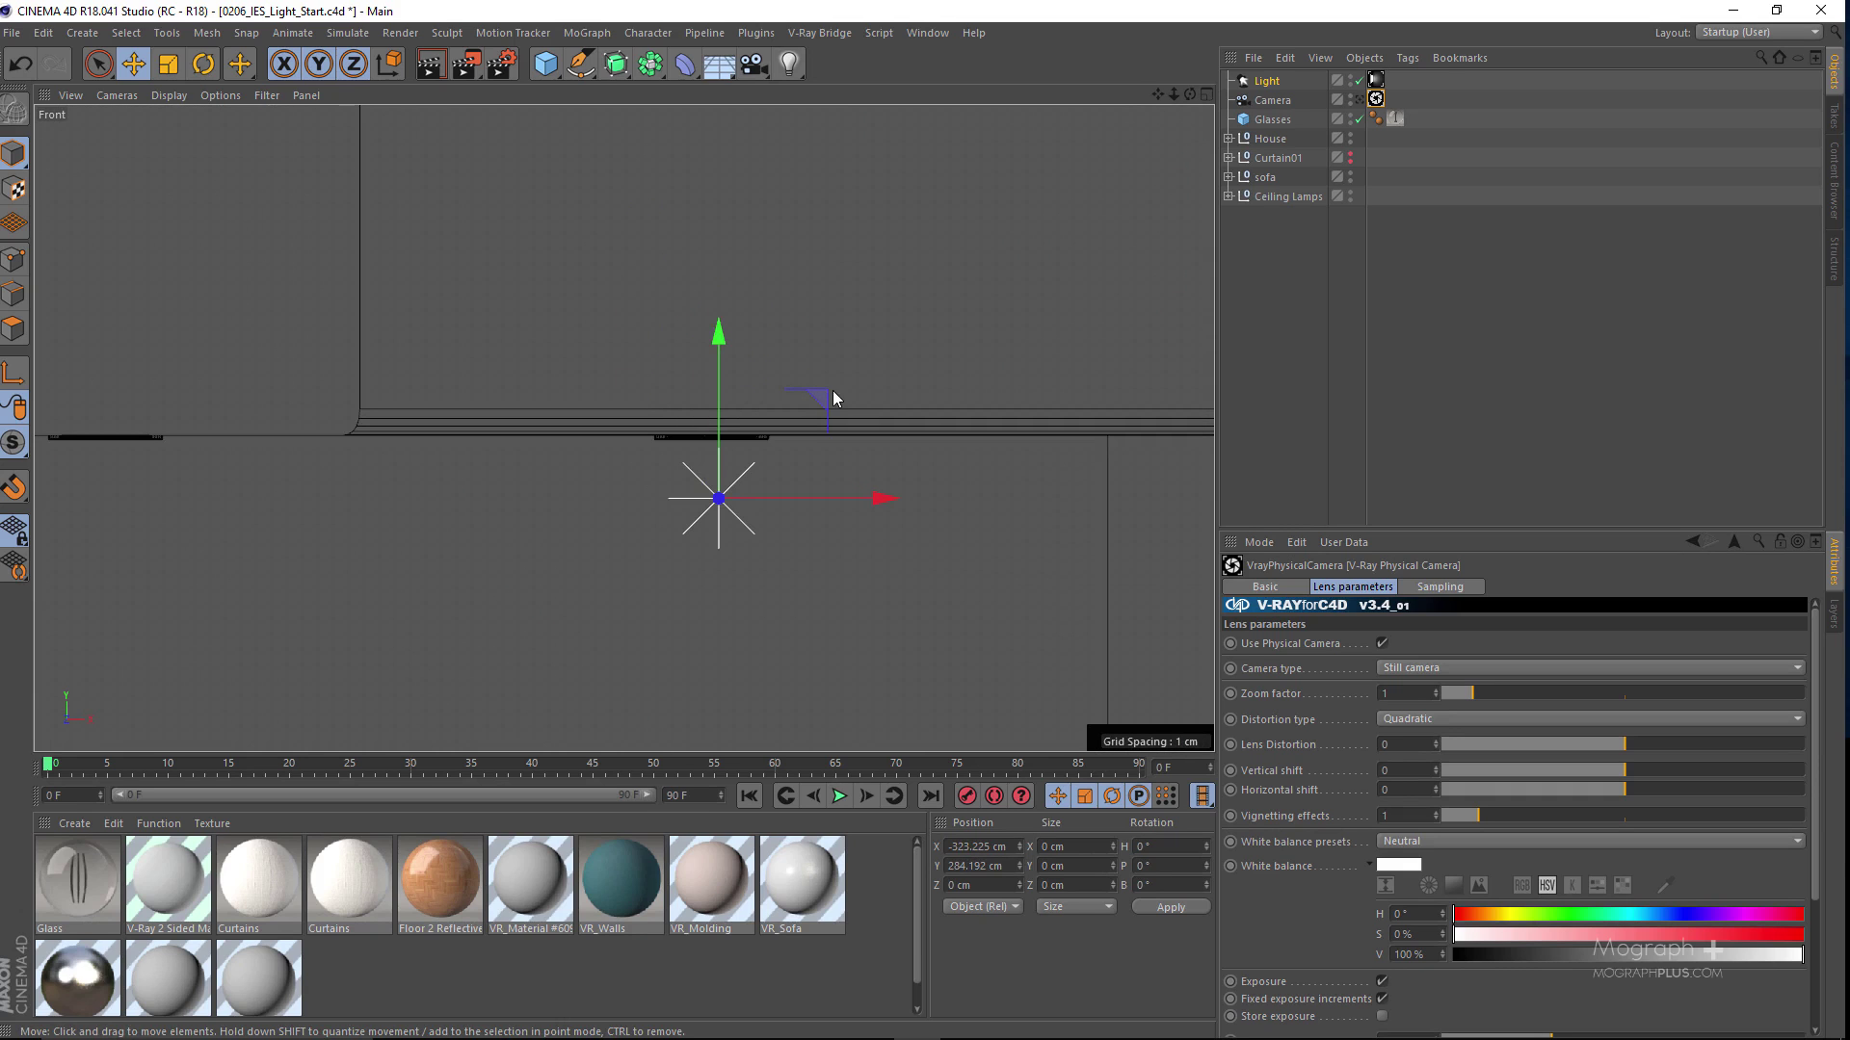
Step: Show the light in the Right view and activate the Rotate tool for it
middle_click(804, 392)
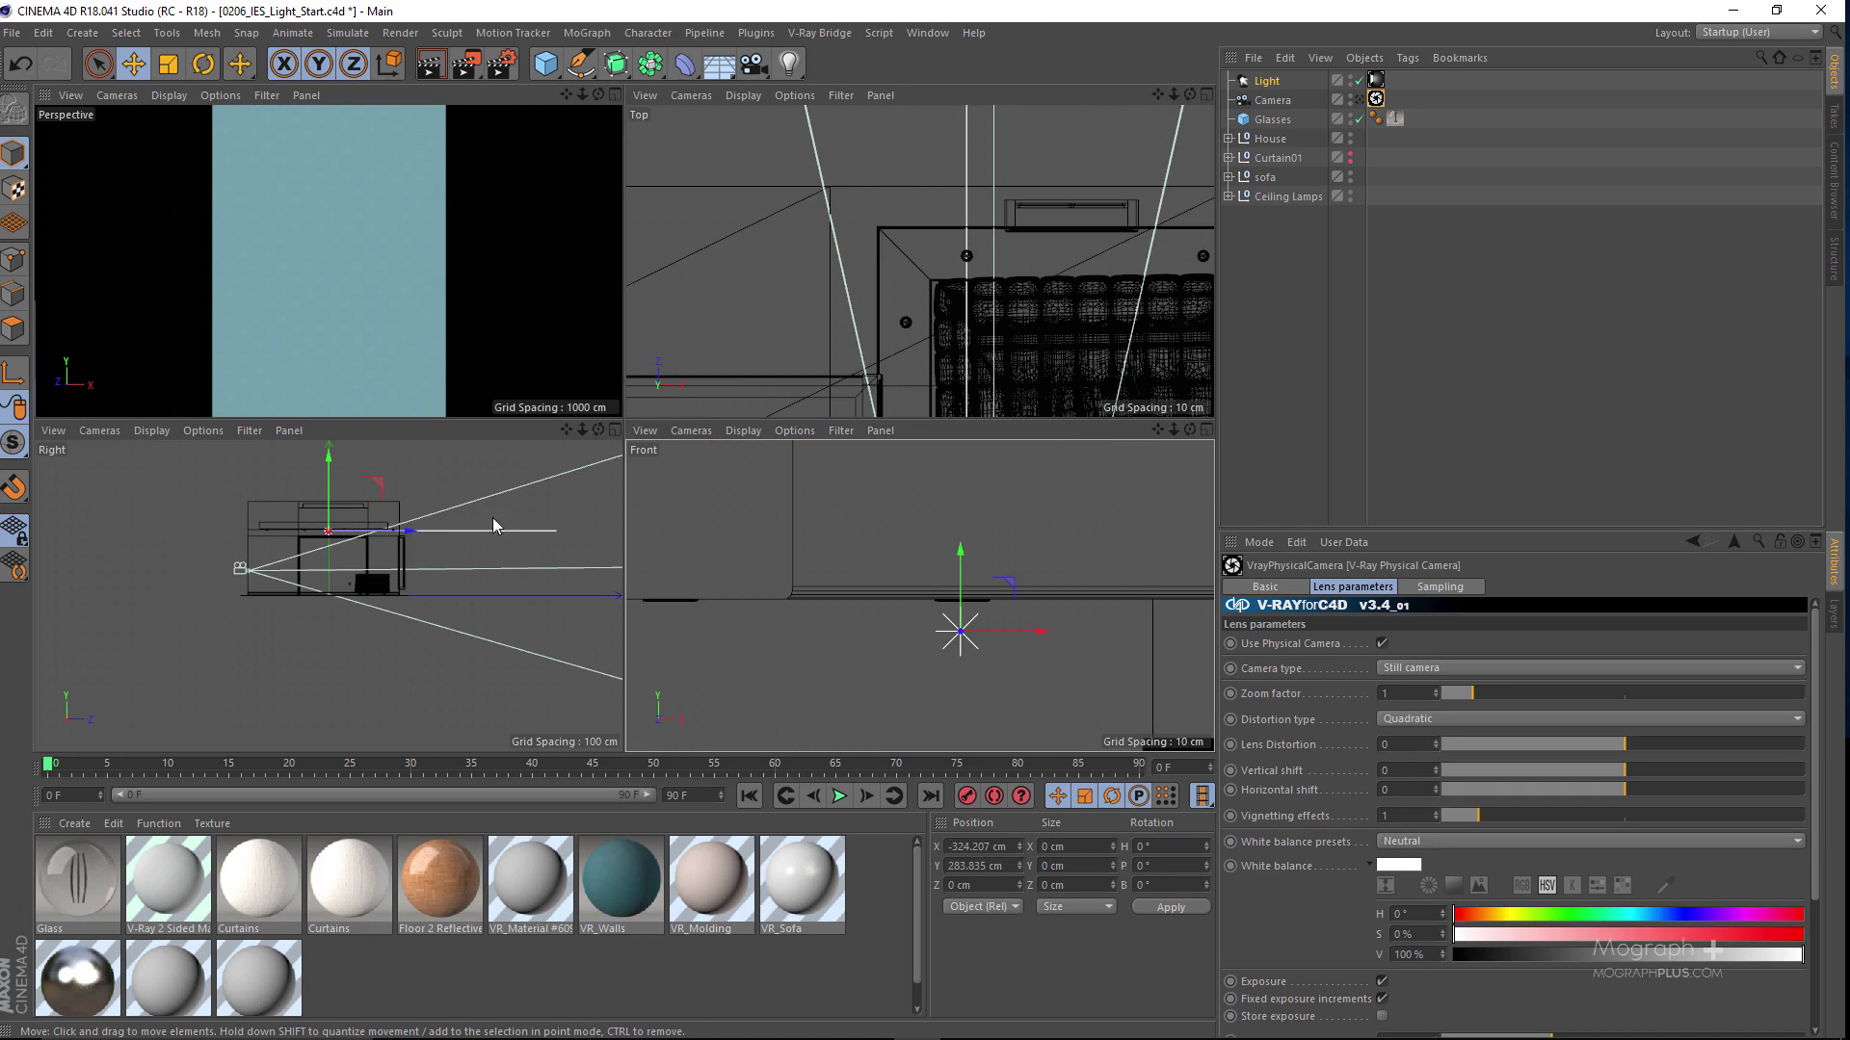
middle_click(443, 559)
scroll(674, 424, "up", 4)
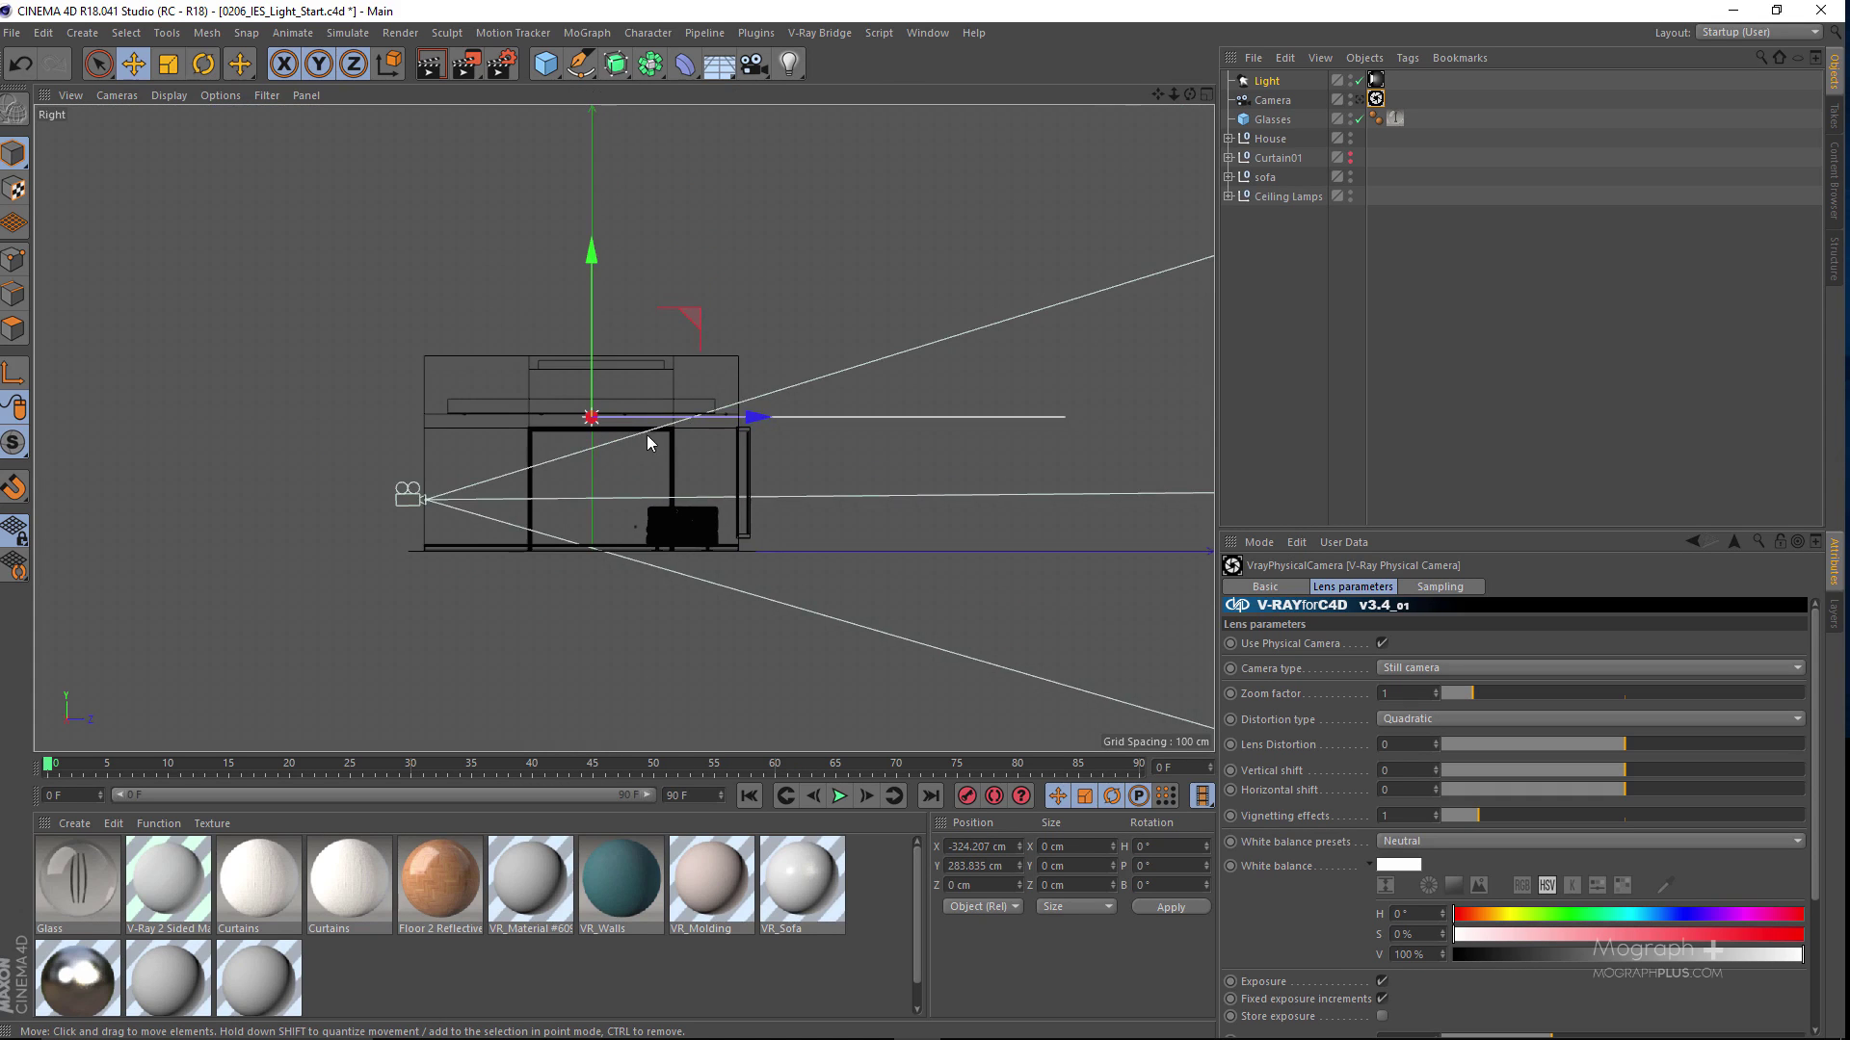
key("r")
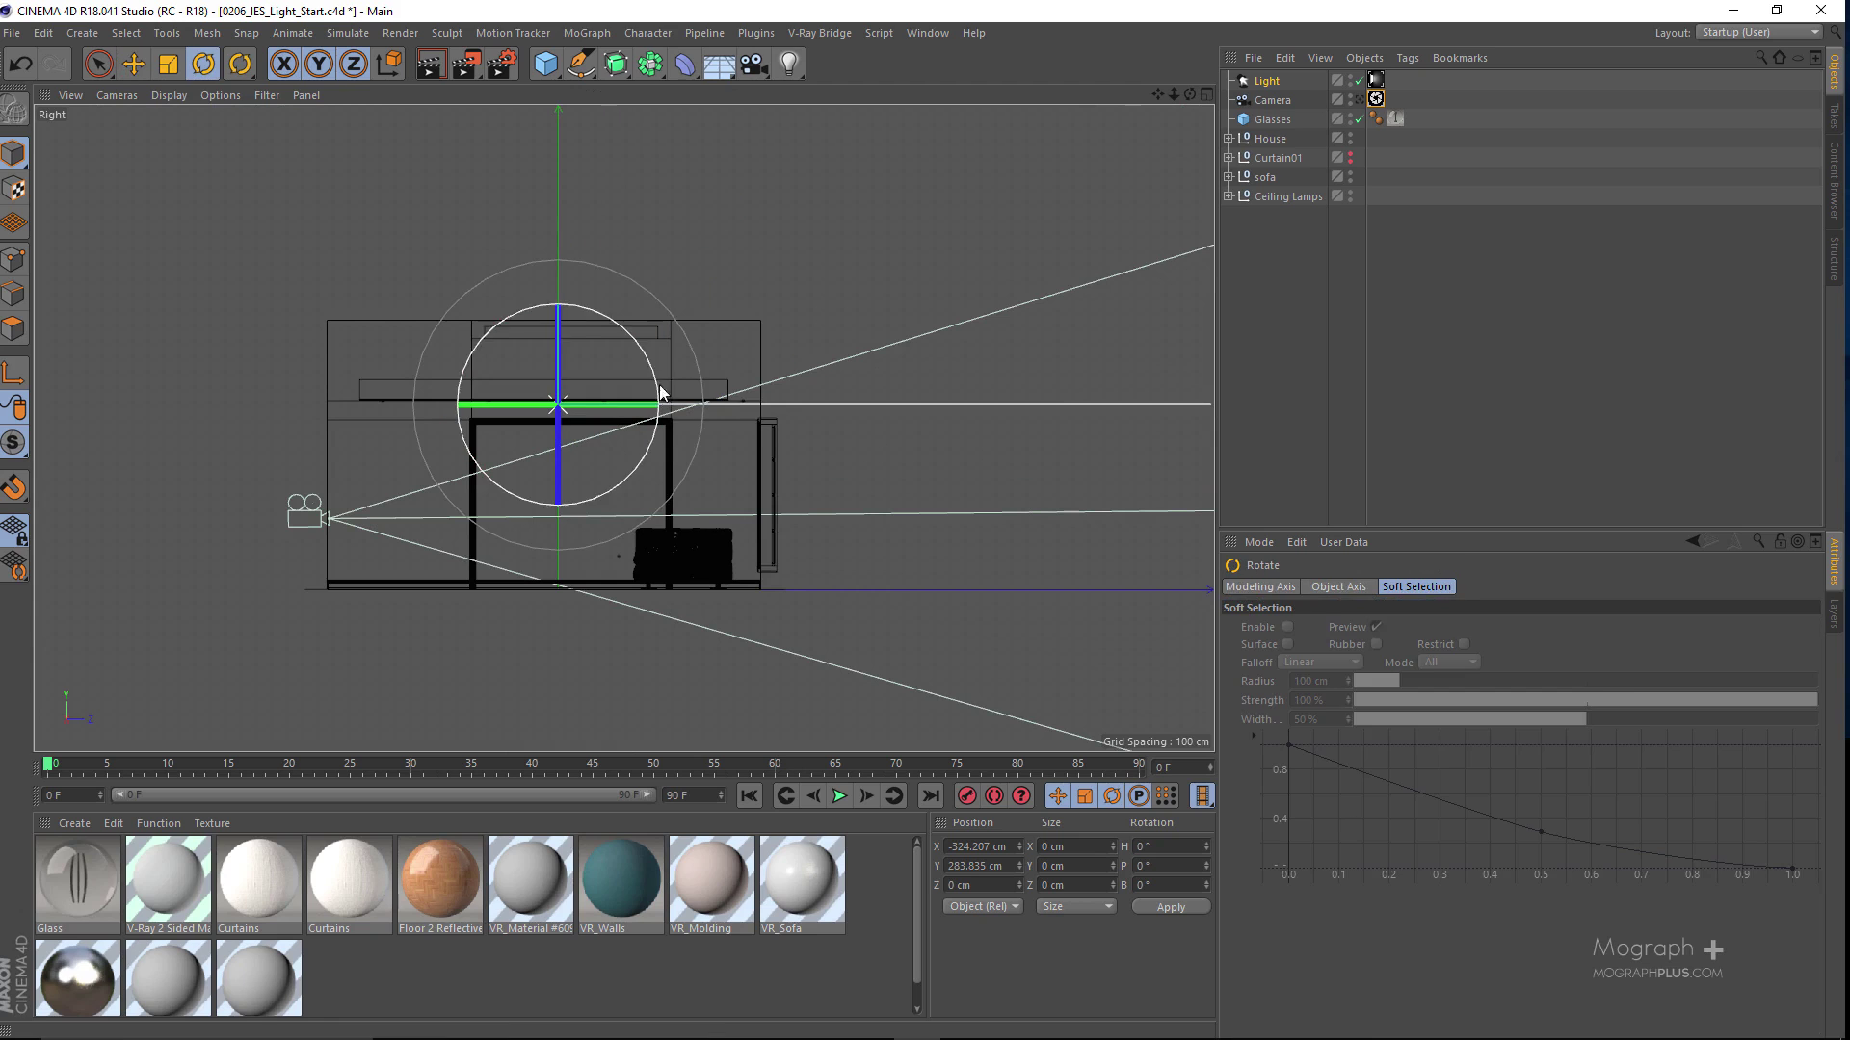
left_click_drag(594, 322, 702, 476)
key("ctrl+z")
key("ctrl+z")
key("ctrl+z")
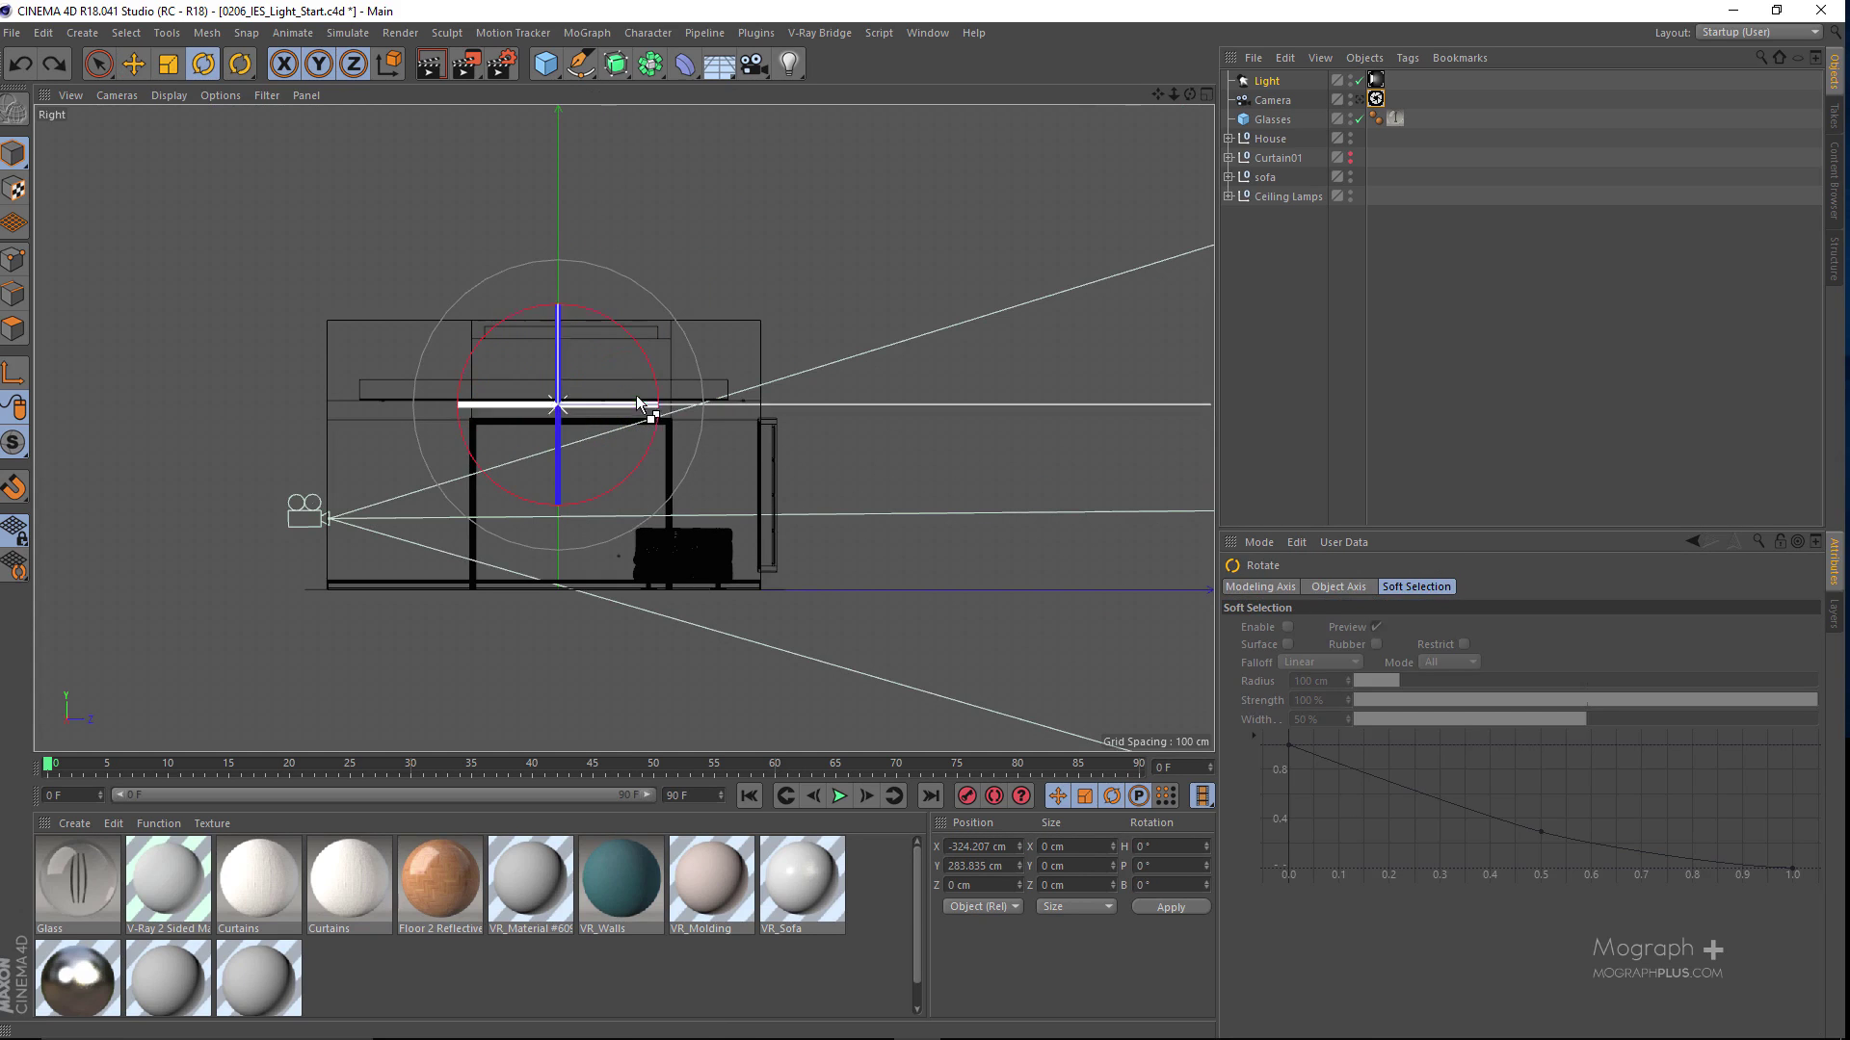
Step: Rotate the light to a pitch of -90° in the Right view and return to the scene camera's perspective view
left_click_drag(612, 318, 697, 479)
middle_click(697, 480)
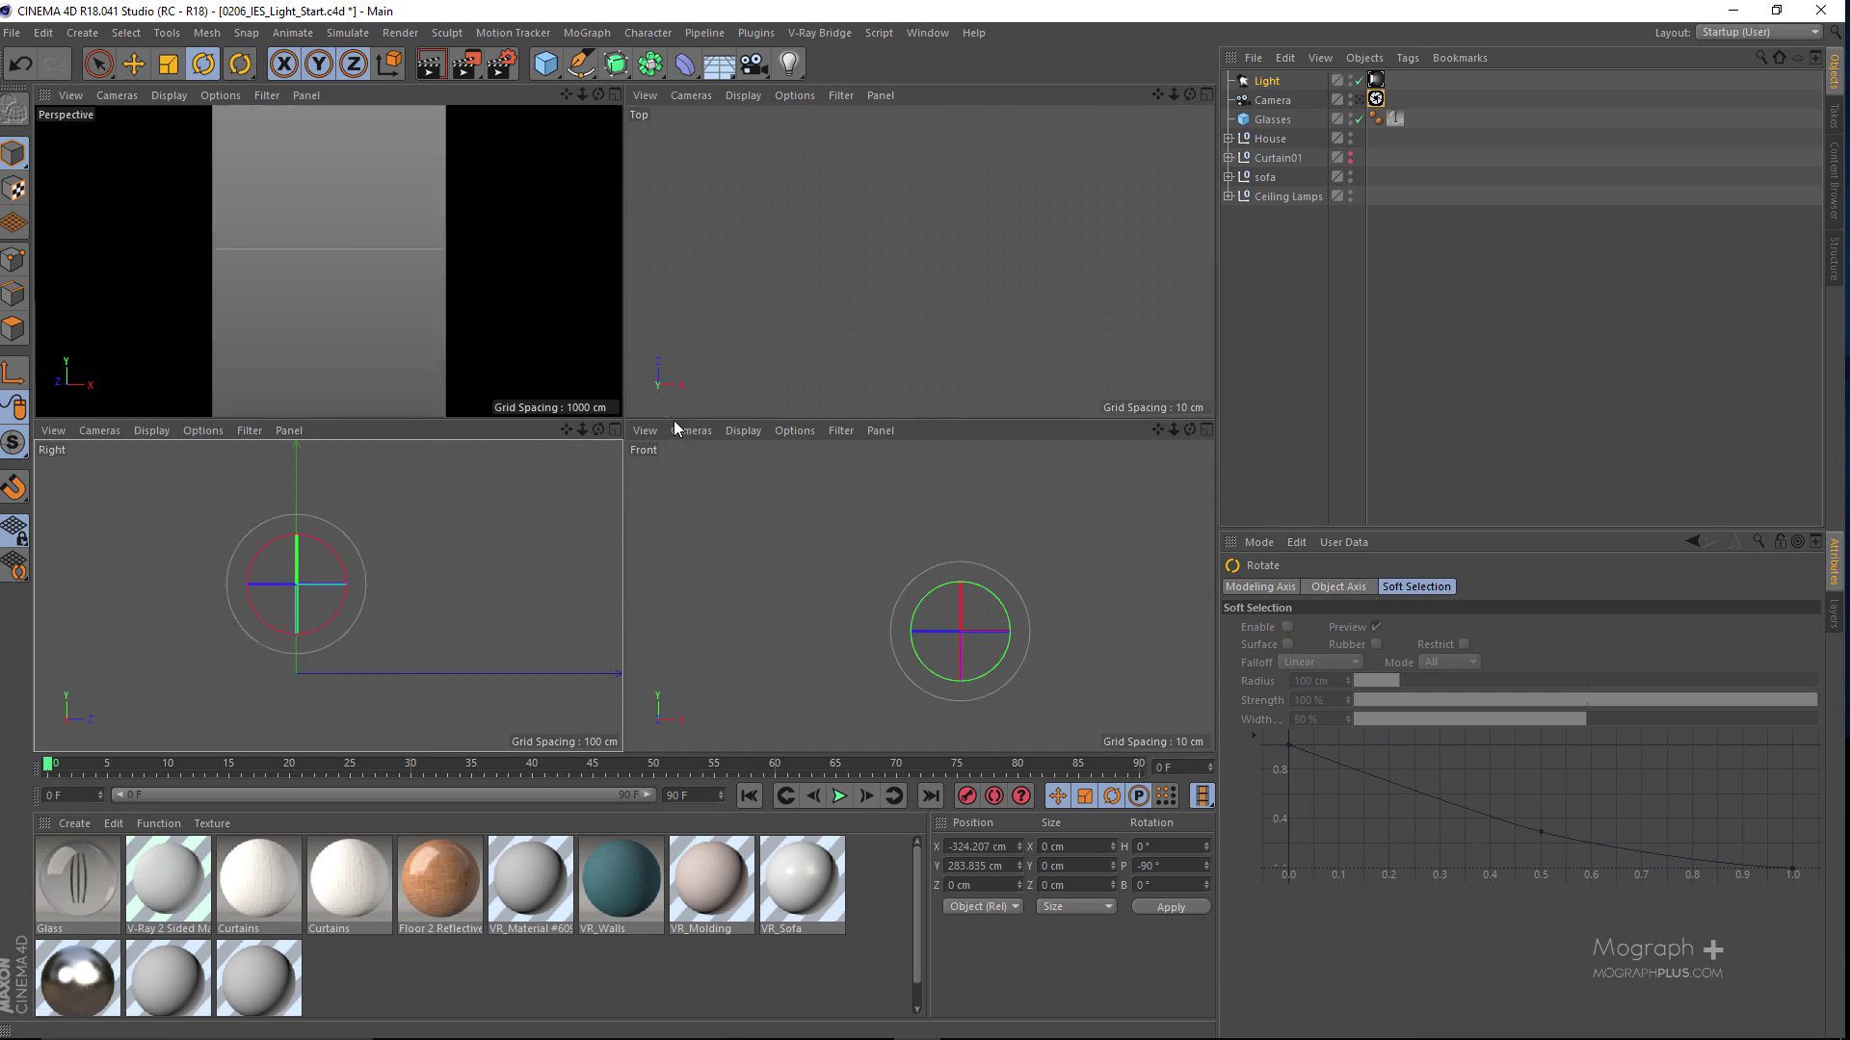
middle_click(453, 298)
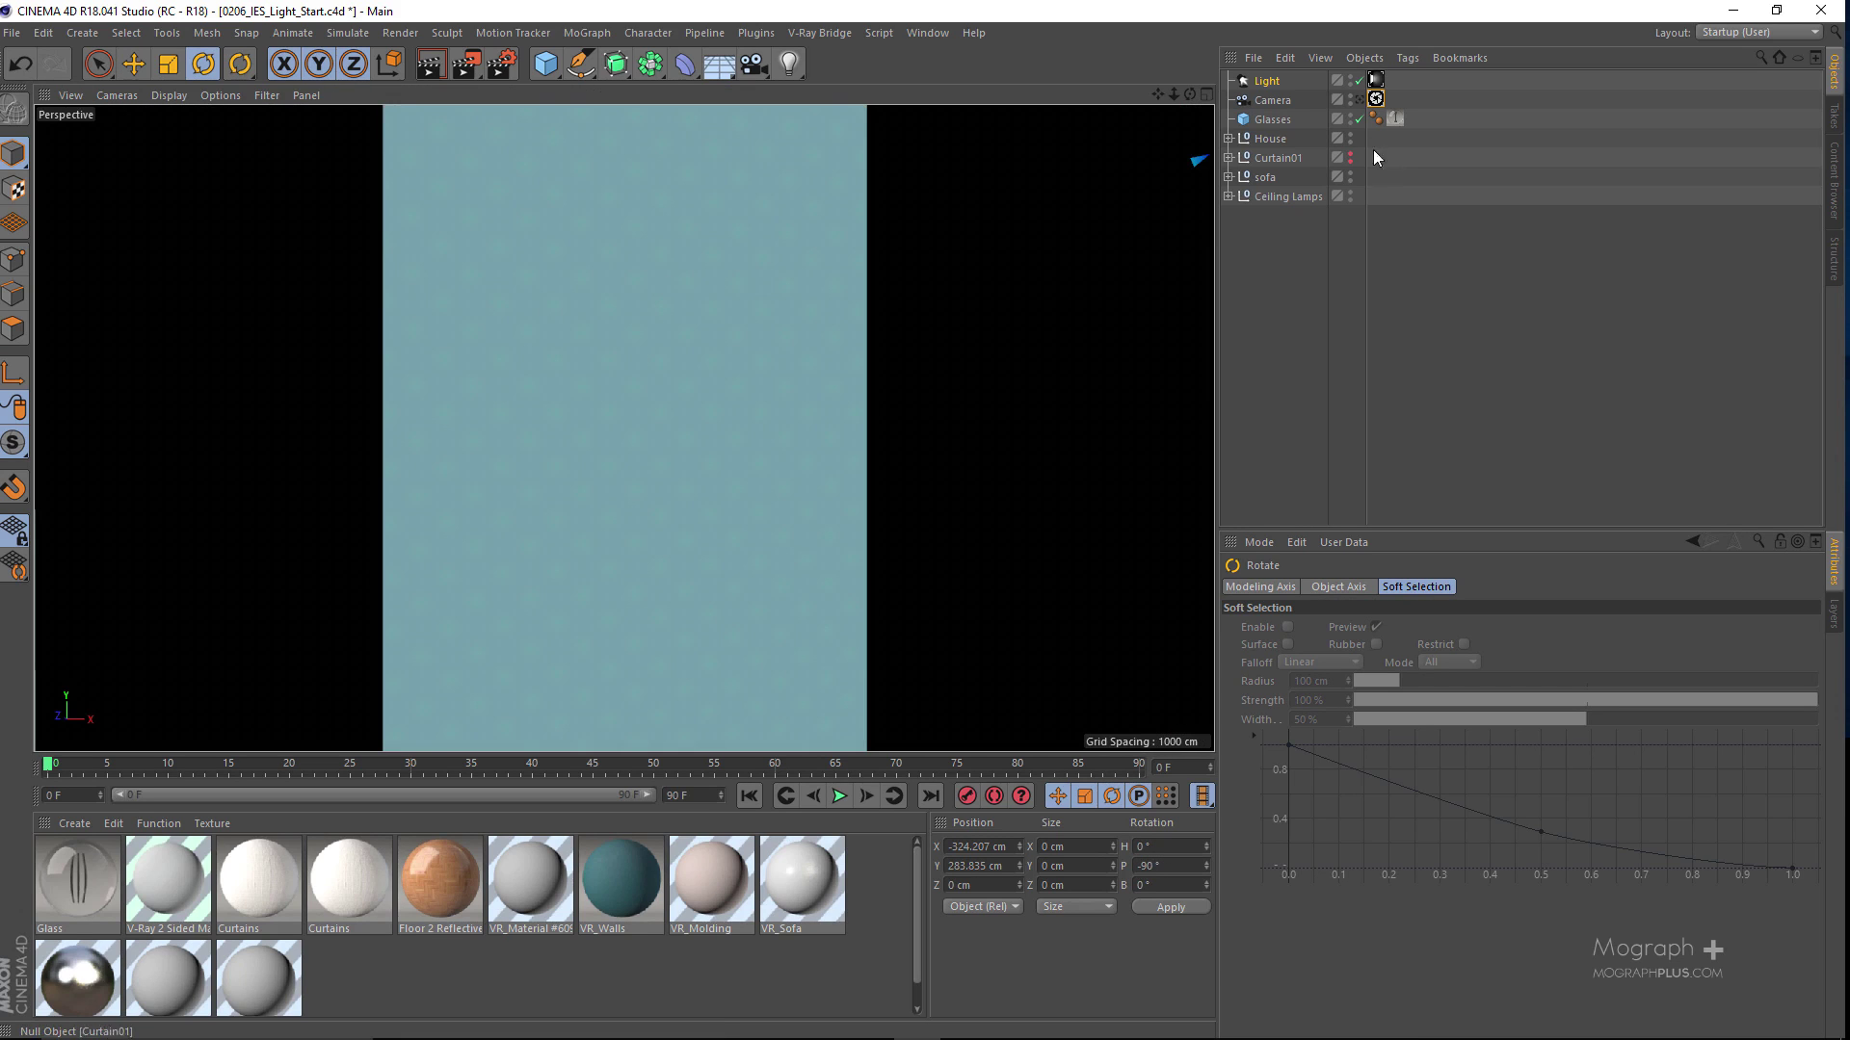
left_click(1359, 99)
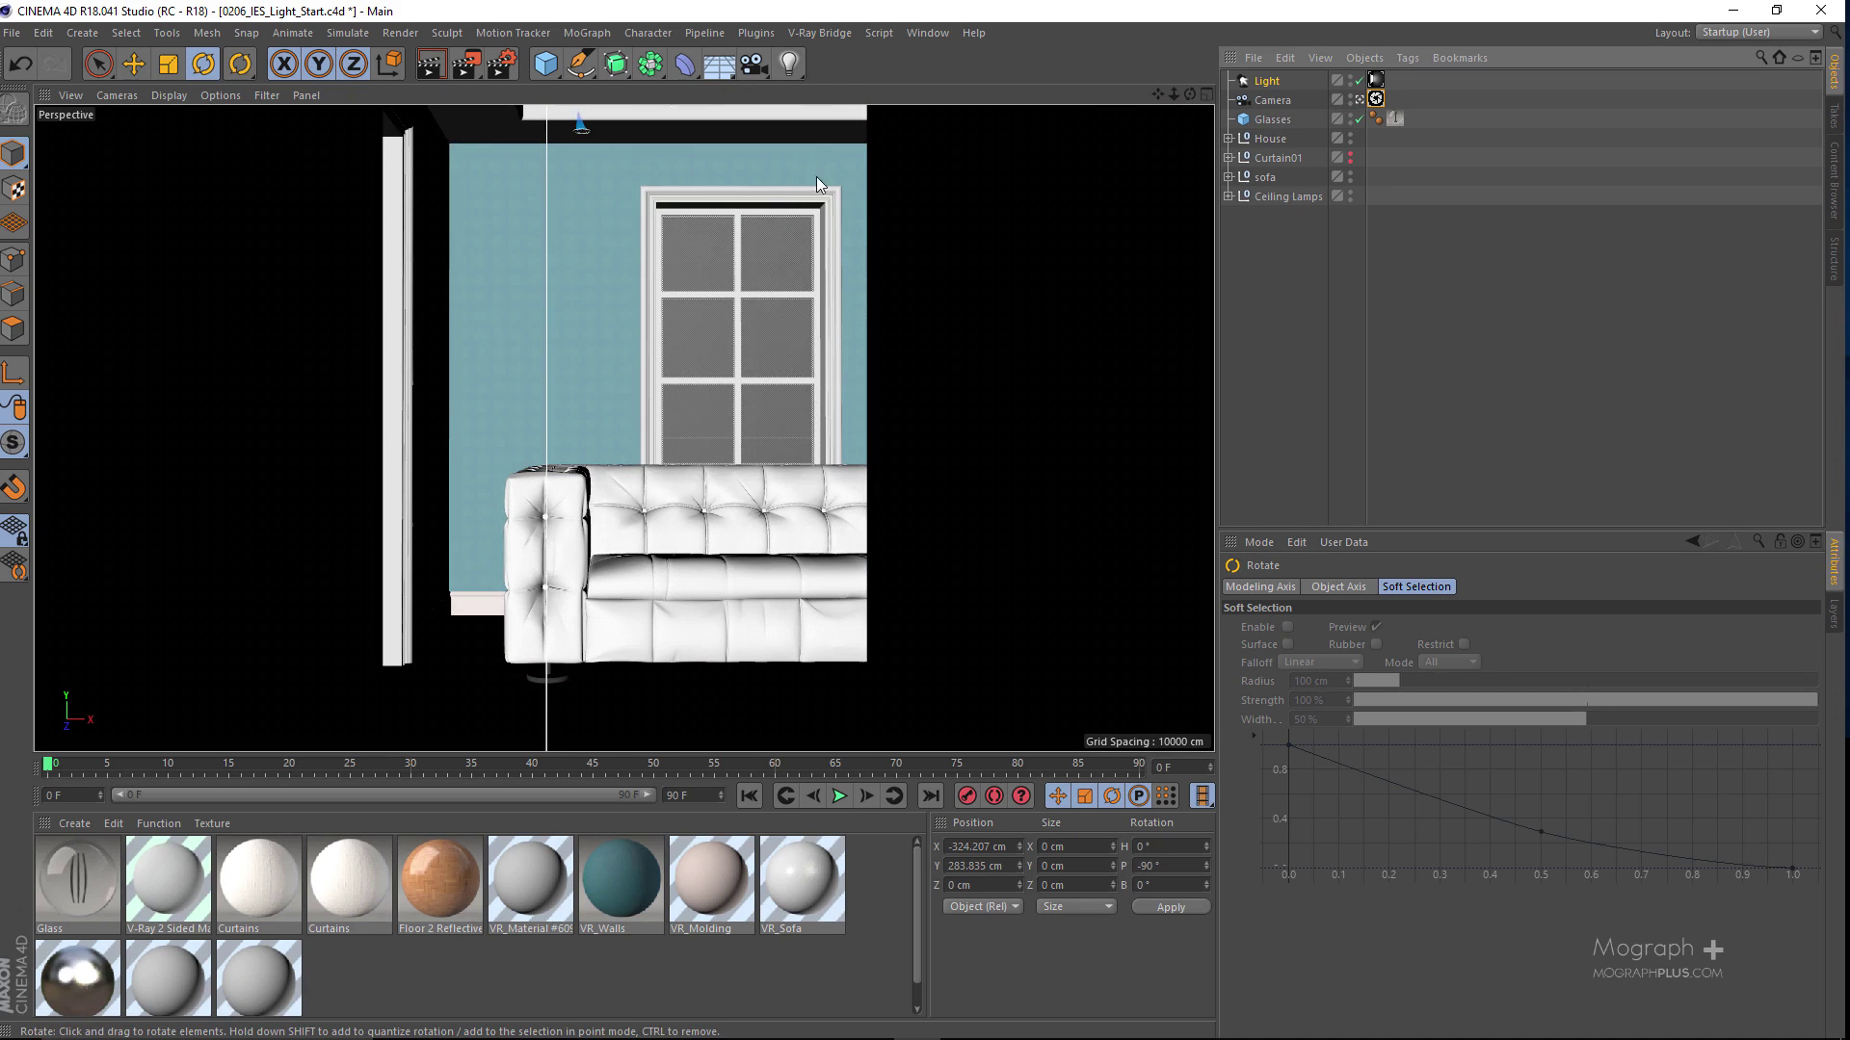
Step: Move the light in the Top view onto the ceiling lamp beside the back wall, at about Z 285 cm
middle_click(713, 208)
middle_click(713, 208)
scroll(817, 341, "down", 4)
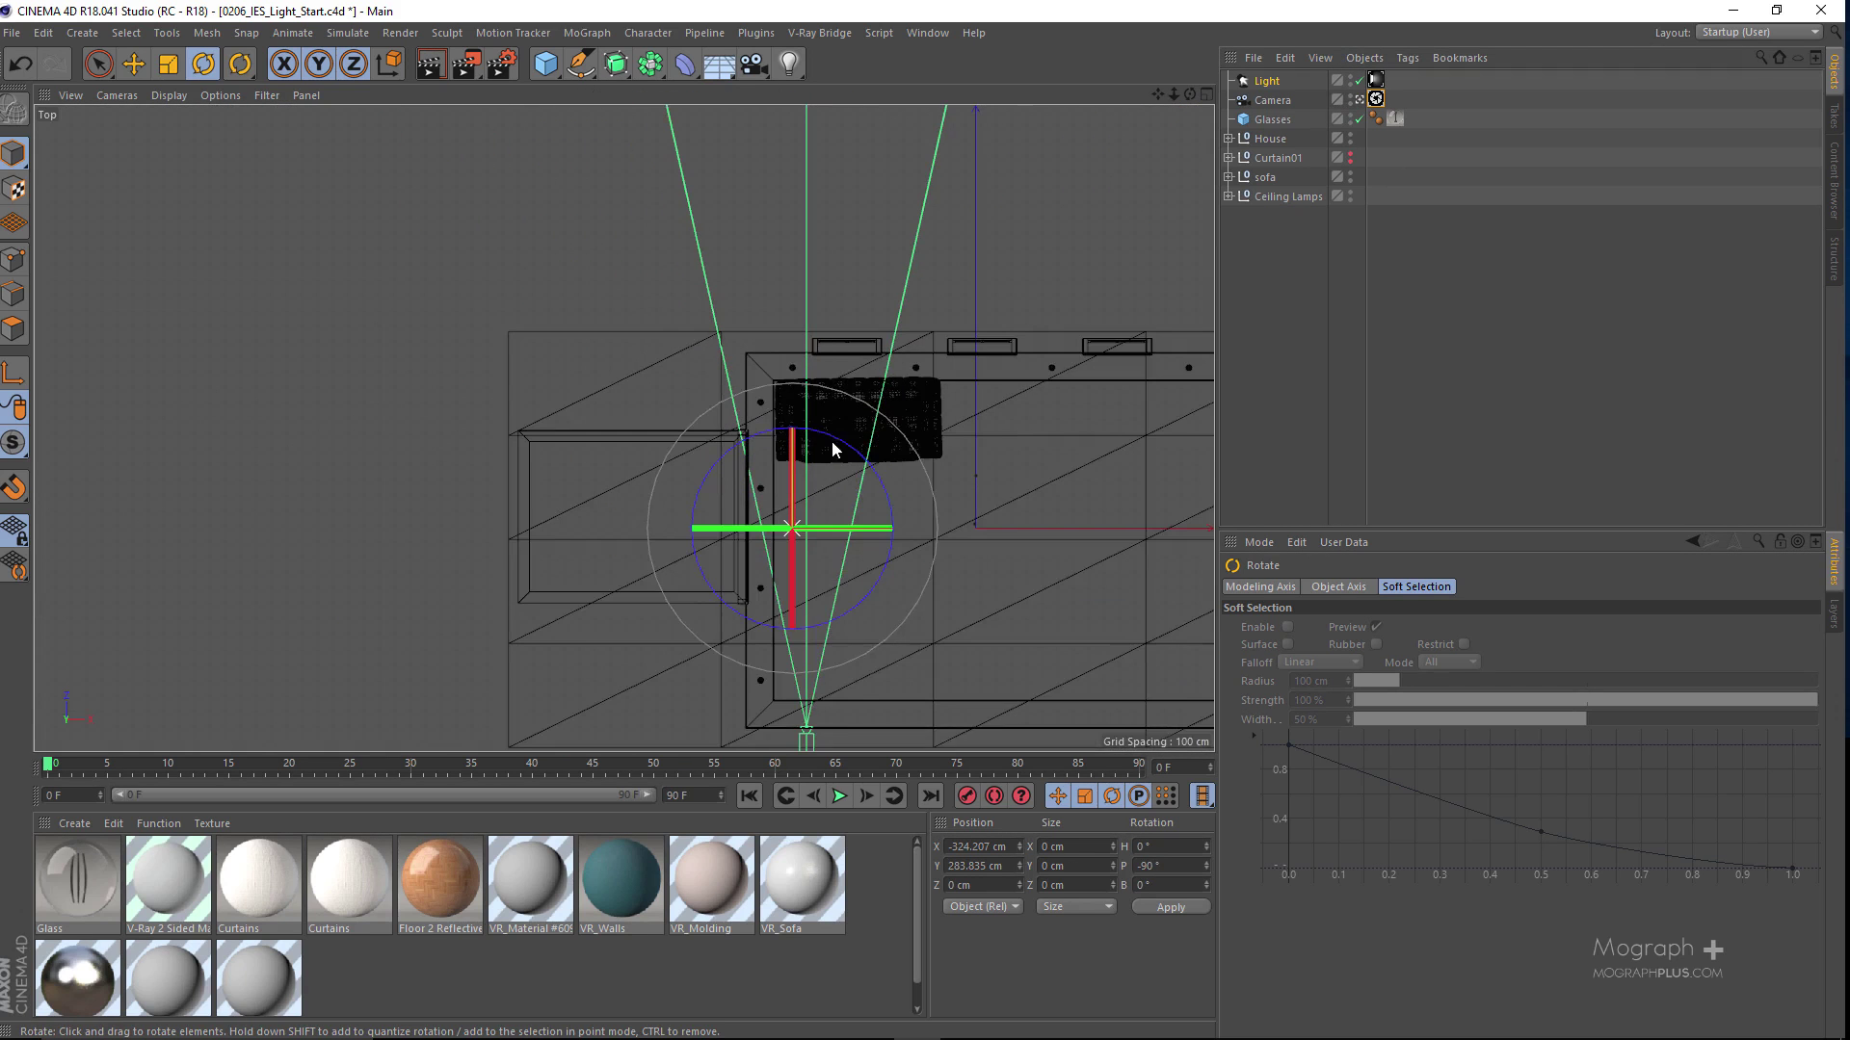
scroll(834, 455, "up", 5)
key("e")
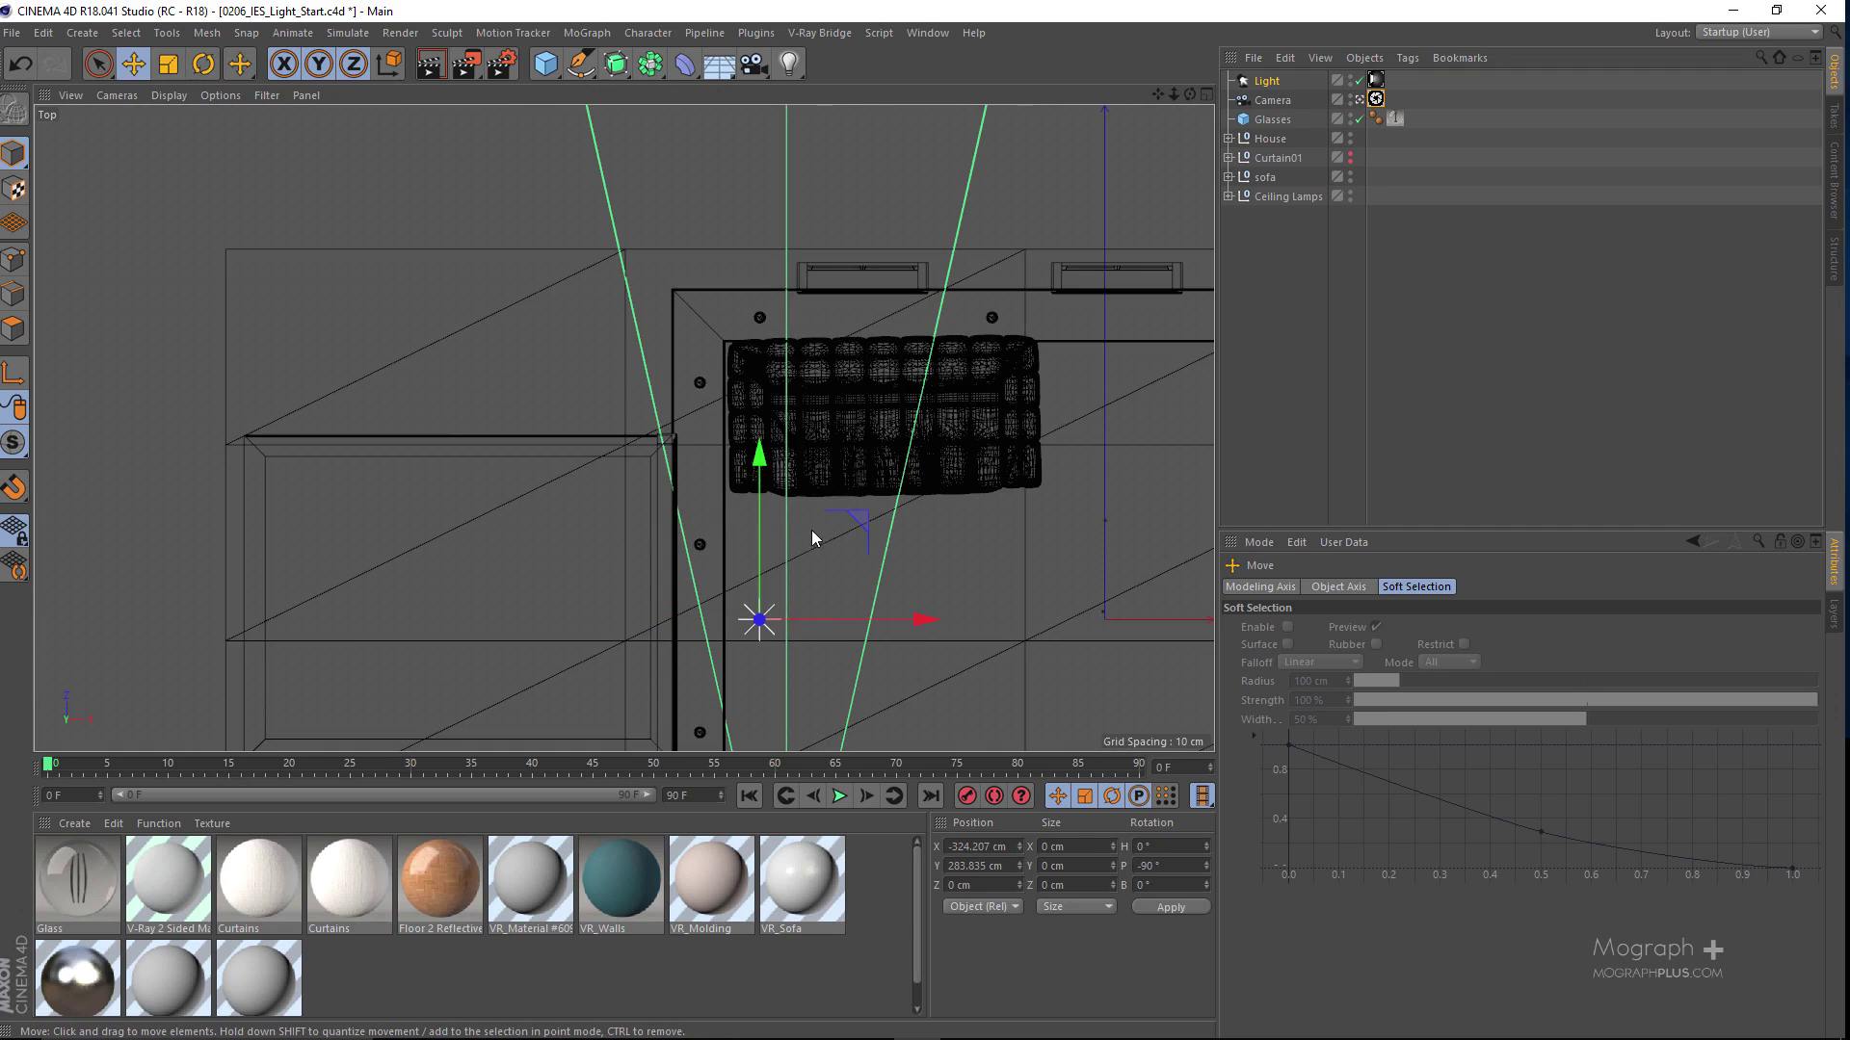
left_click_drag(771, 500, 749, 188)
scroll(784, 282, "up", 2)
scroll(786, 285, "up", 10)
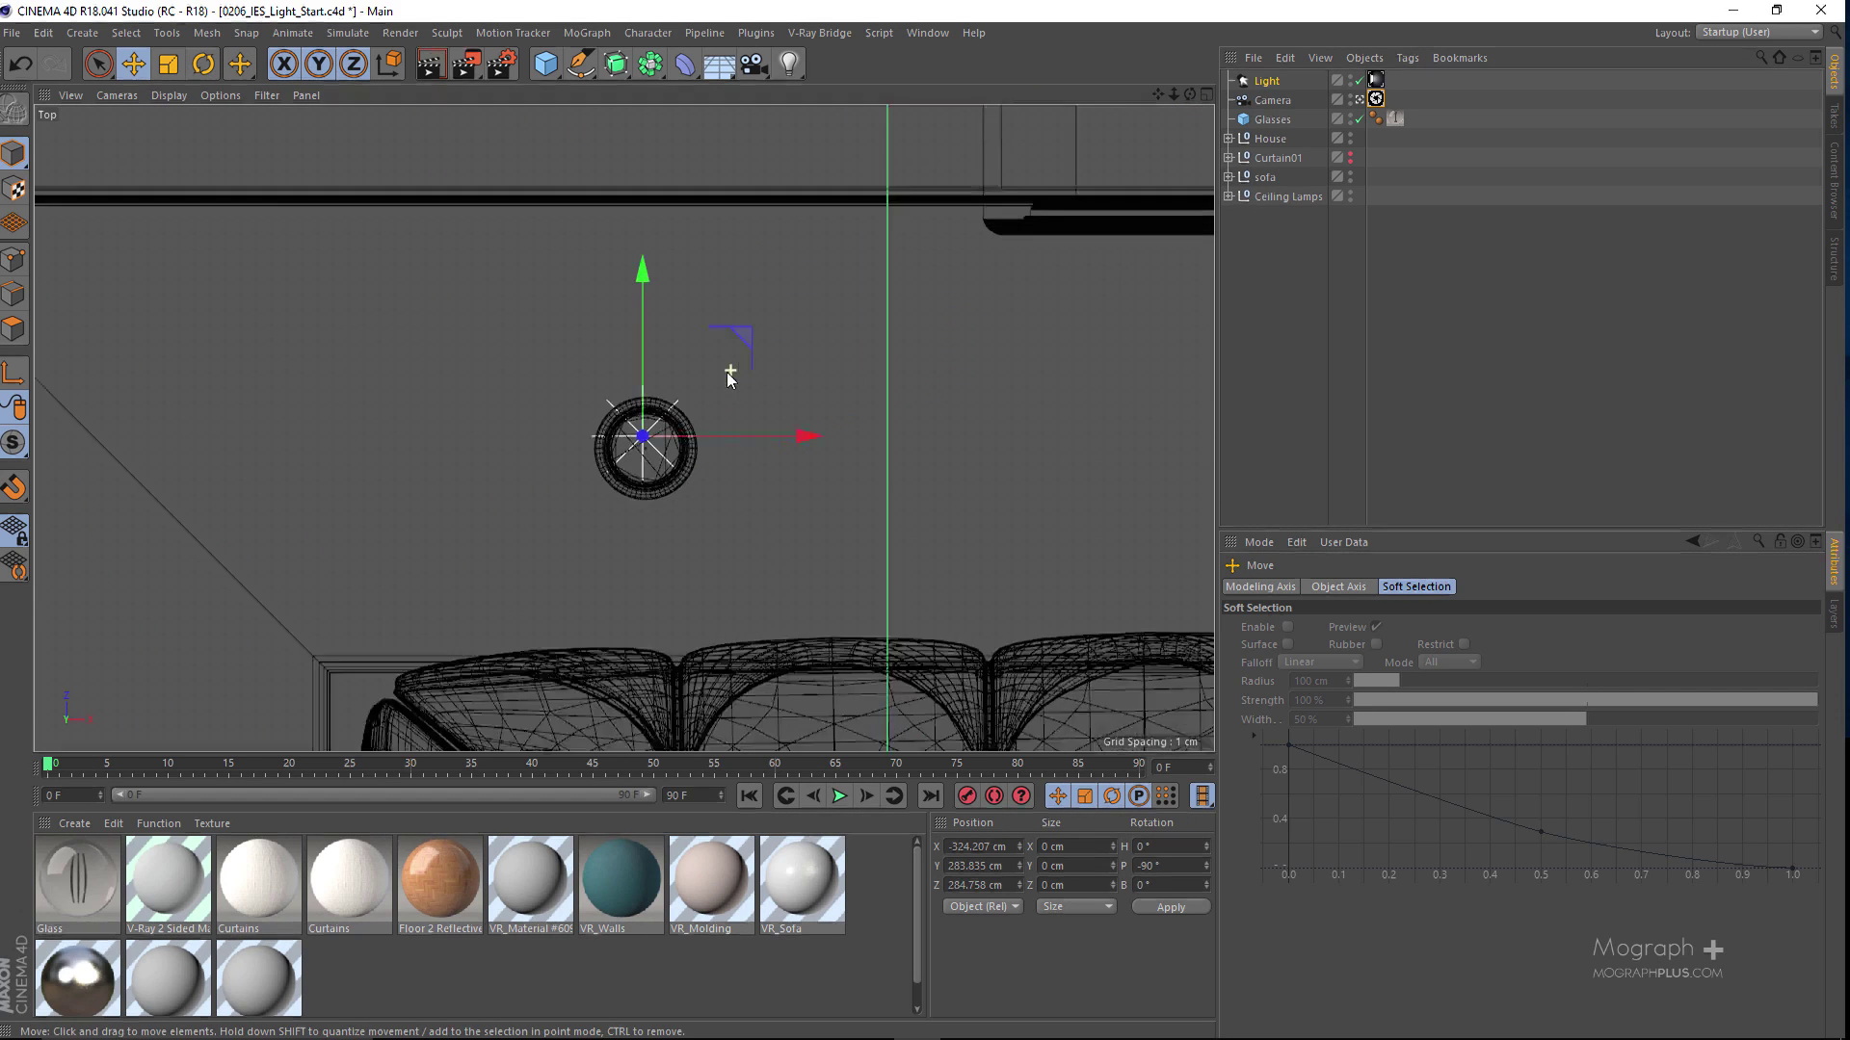
Step: Center the light on the ceiling lamp at about X -324 cm, Z 284 cm and return to the perspective view
left_click_drag(747, 361, 758, 385)
middle_click(757, 385)
middle_click(499, 290)
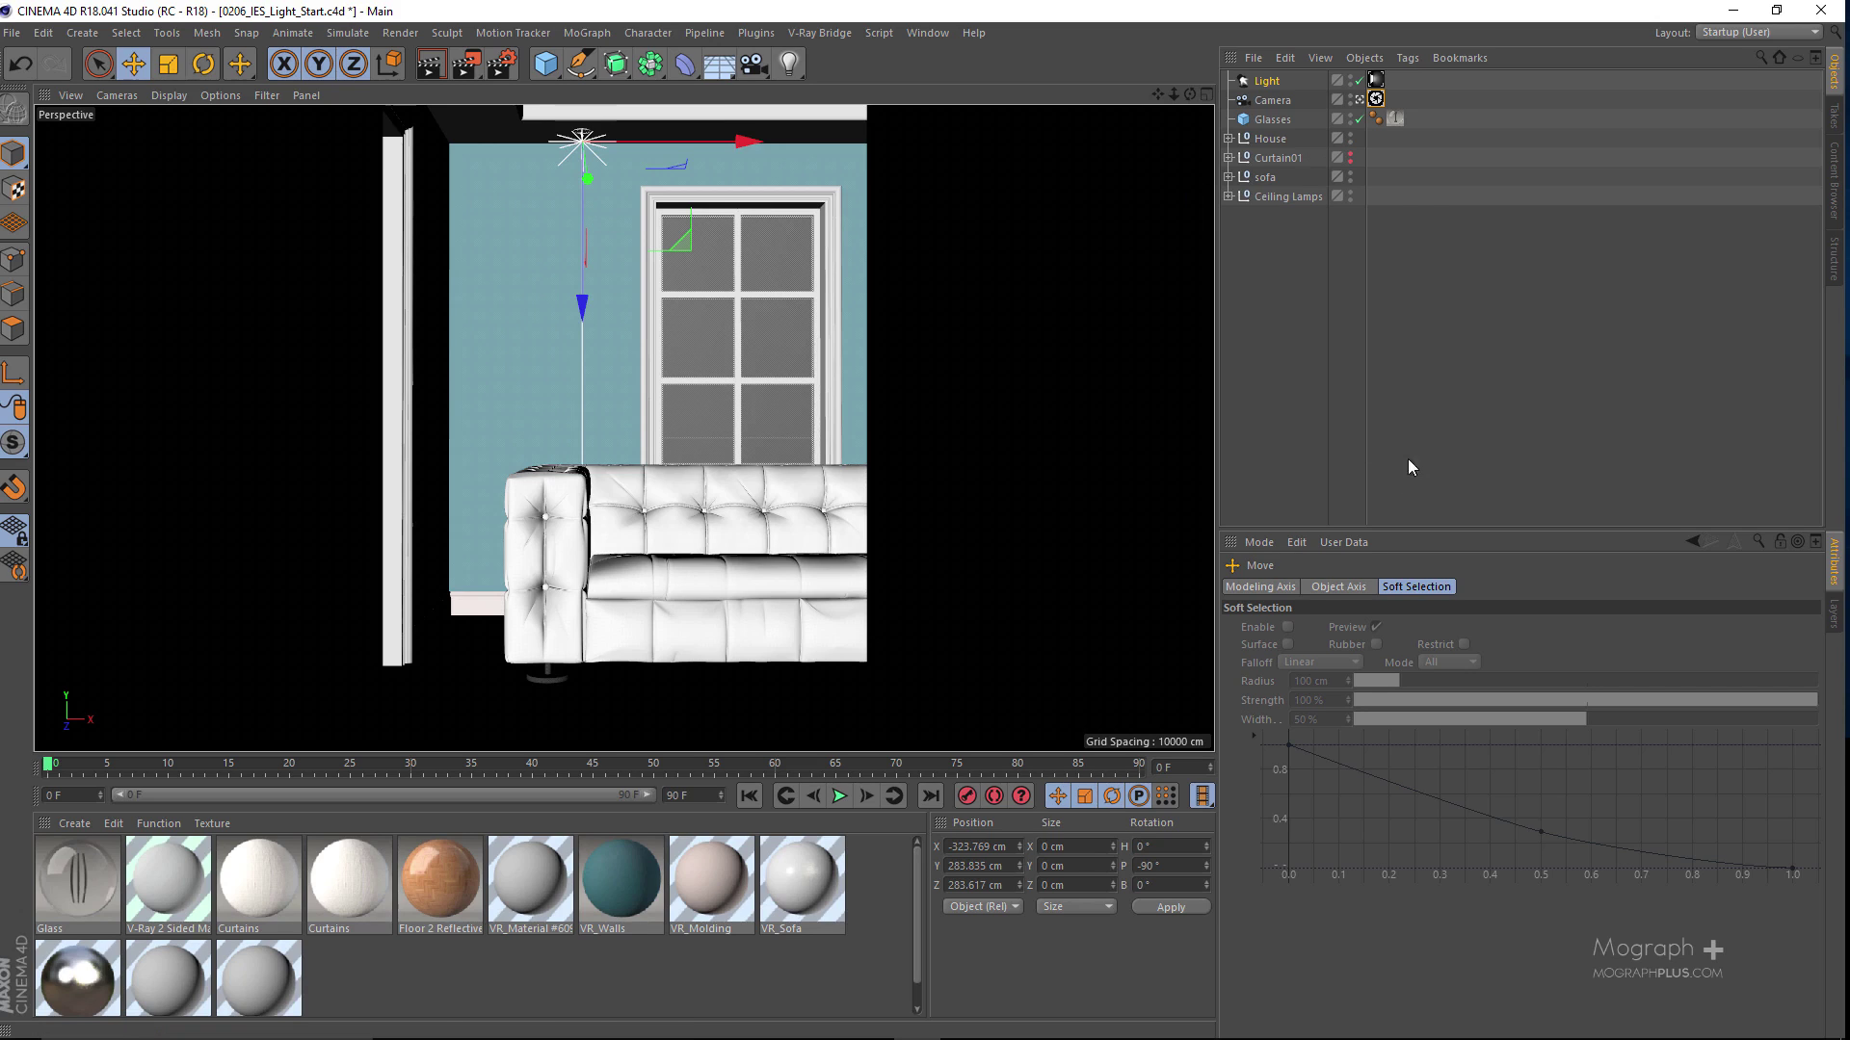
Step: Show the IES settings of the light's V-Ray tag and enable Front Preview for the IES preview
left_click(1375, 79)
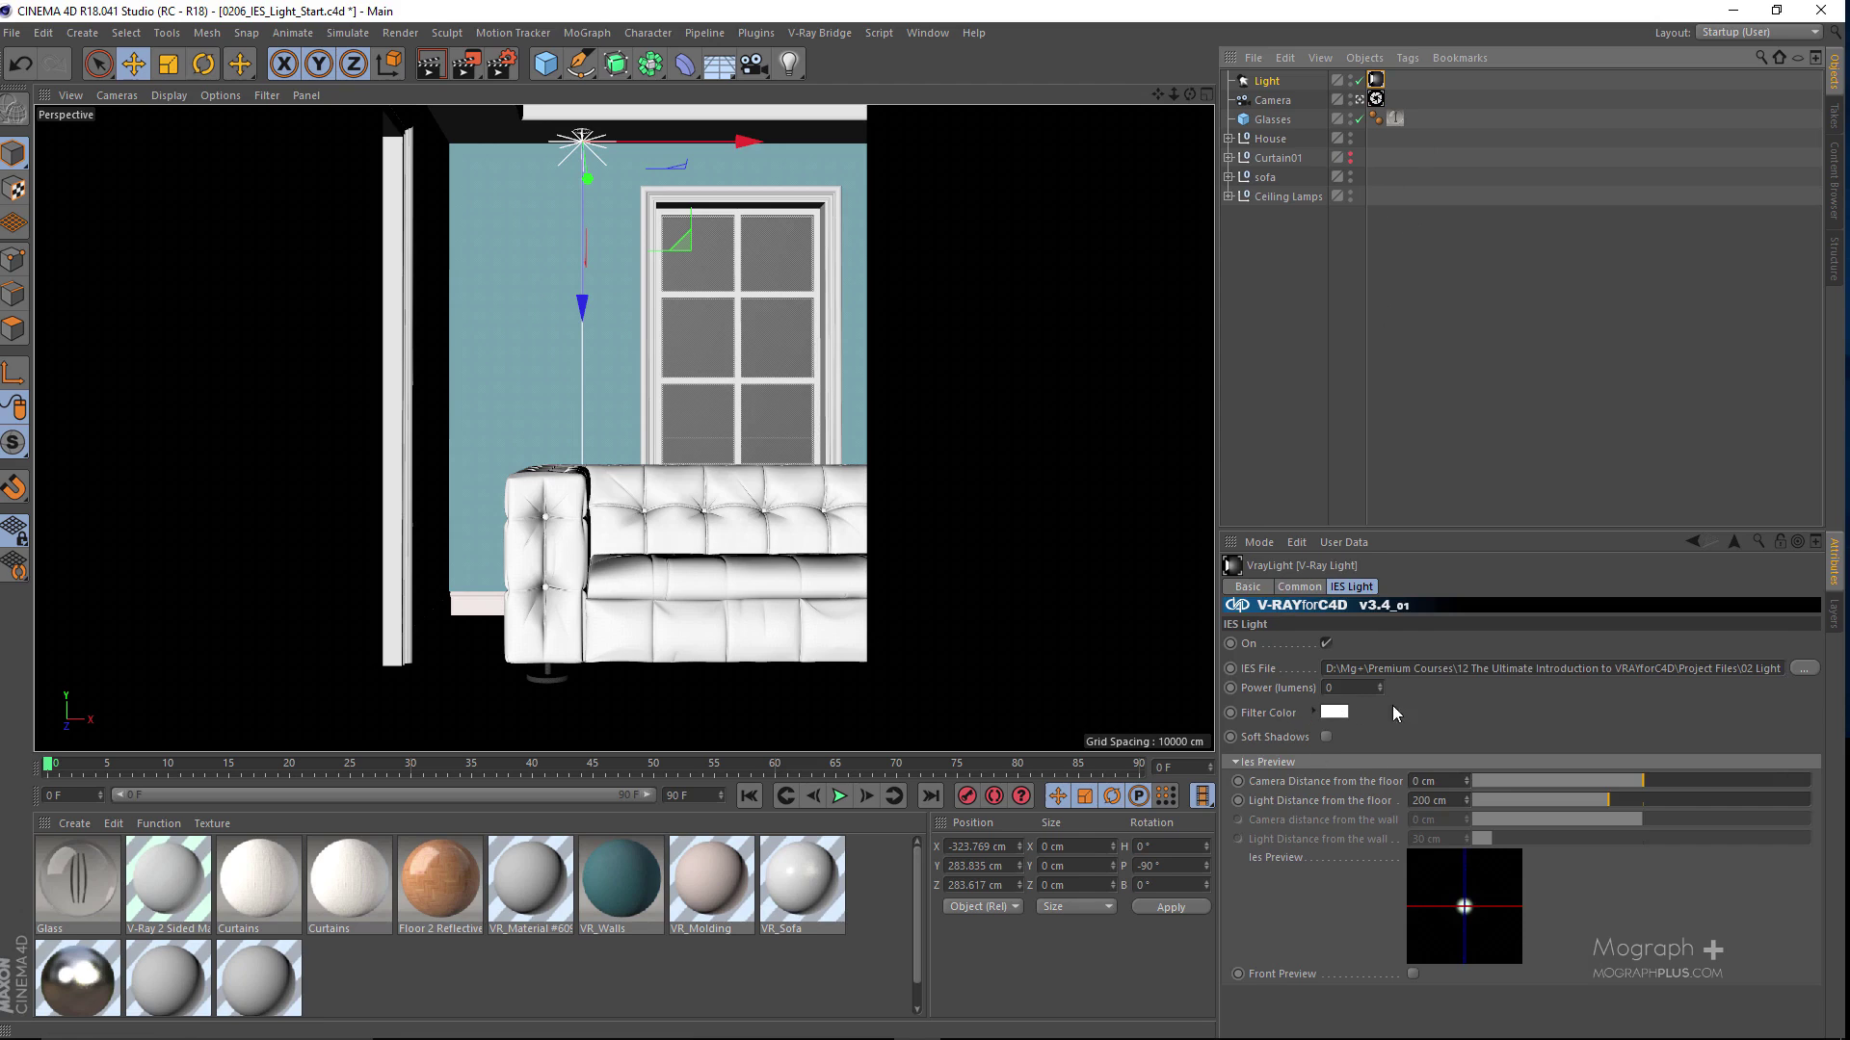
left_click_drag(1405, 530, 1384, 433)
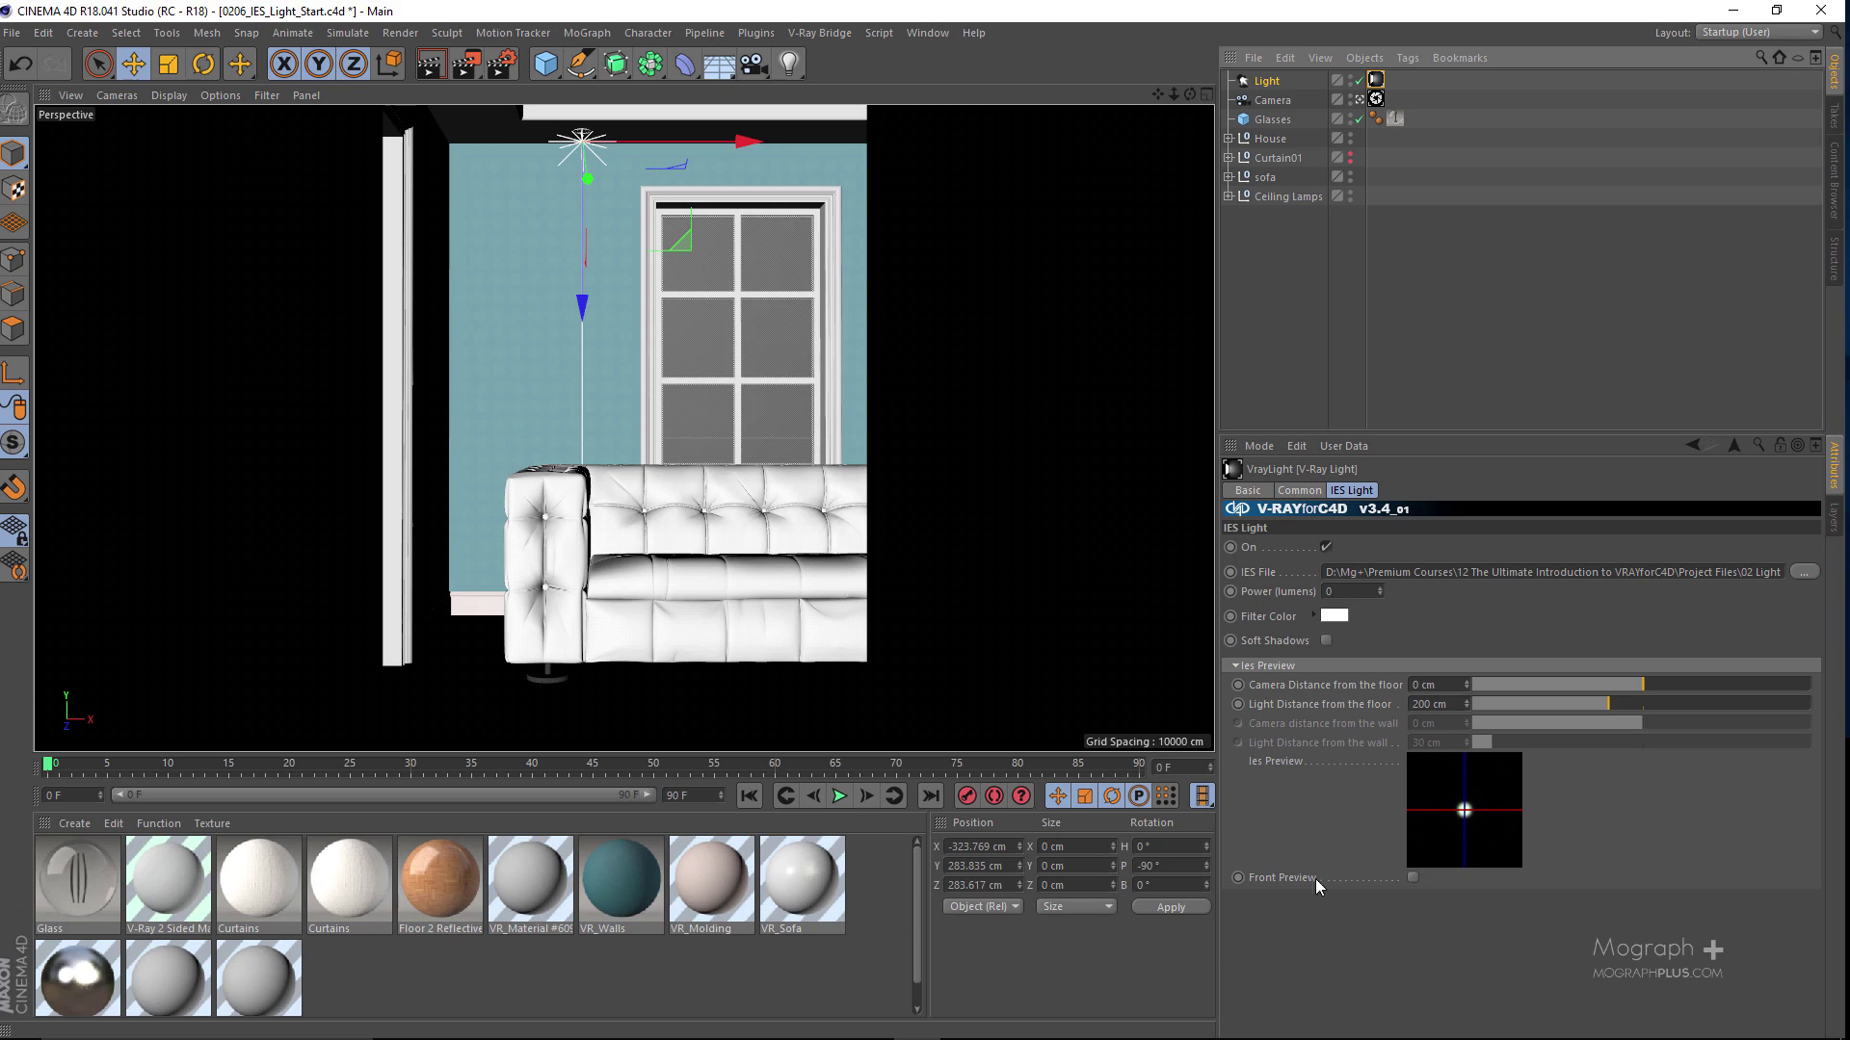
left_click(1413, 877)
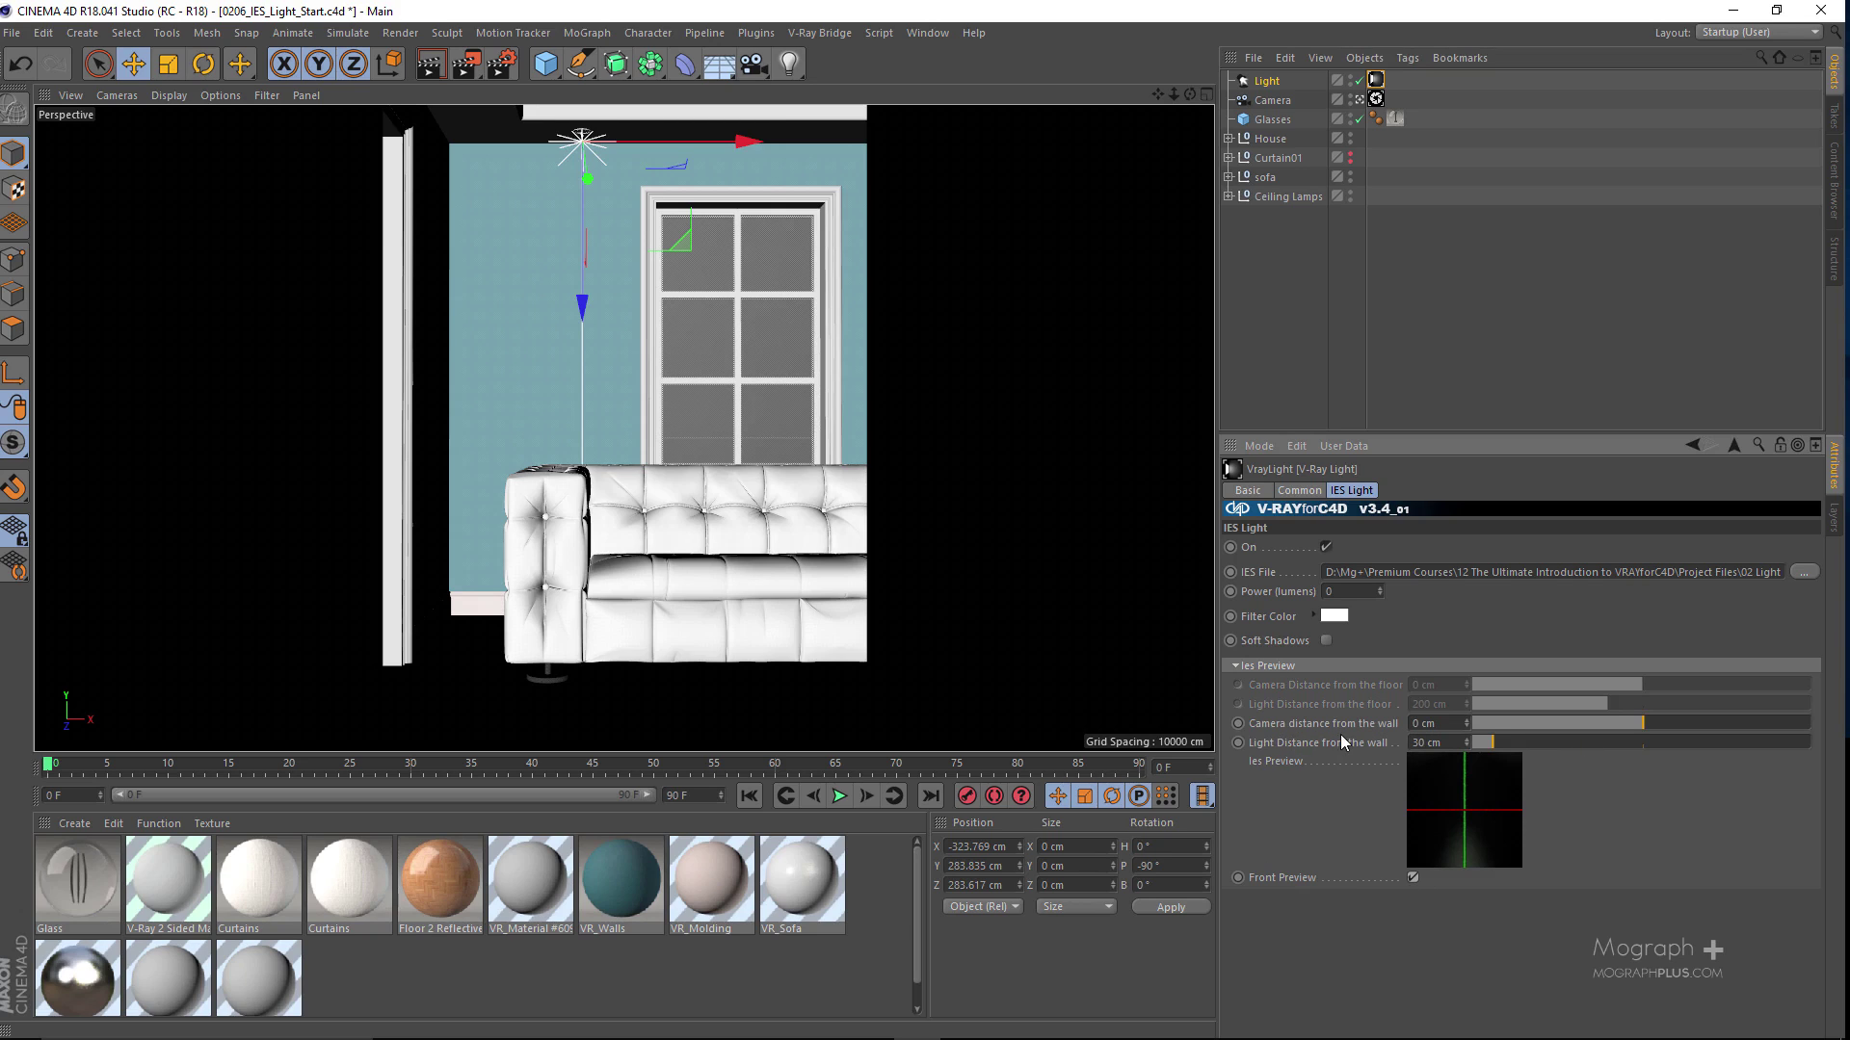
Step: Set the IES preview's camera distance from the wall to 42 cm and light distance from the wall to 9 cm
left_click_drag(1639, 726, 1685, 703)
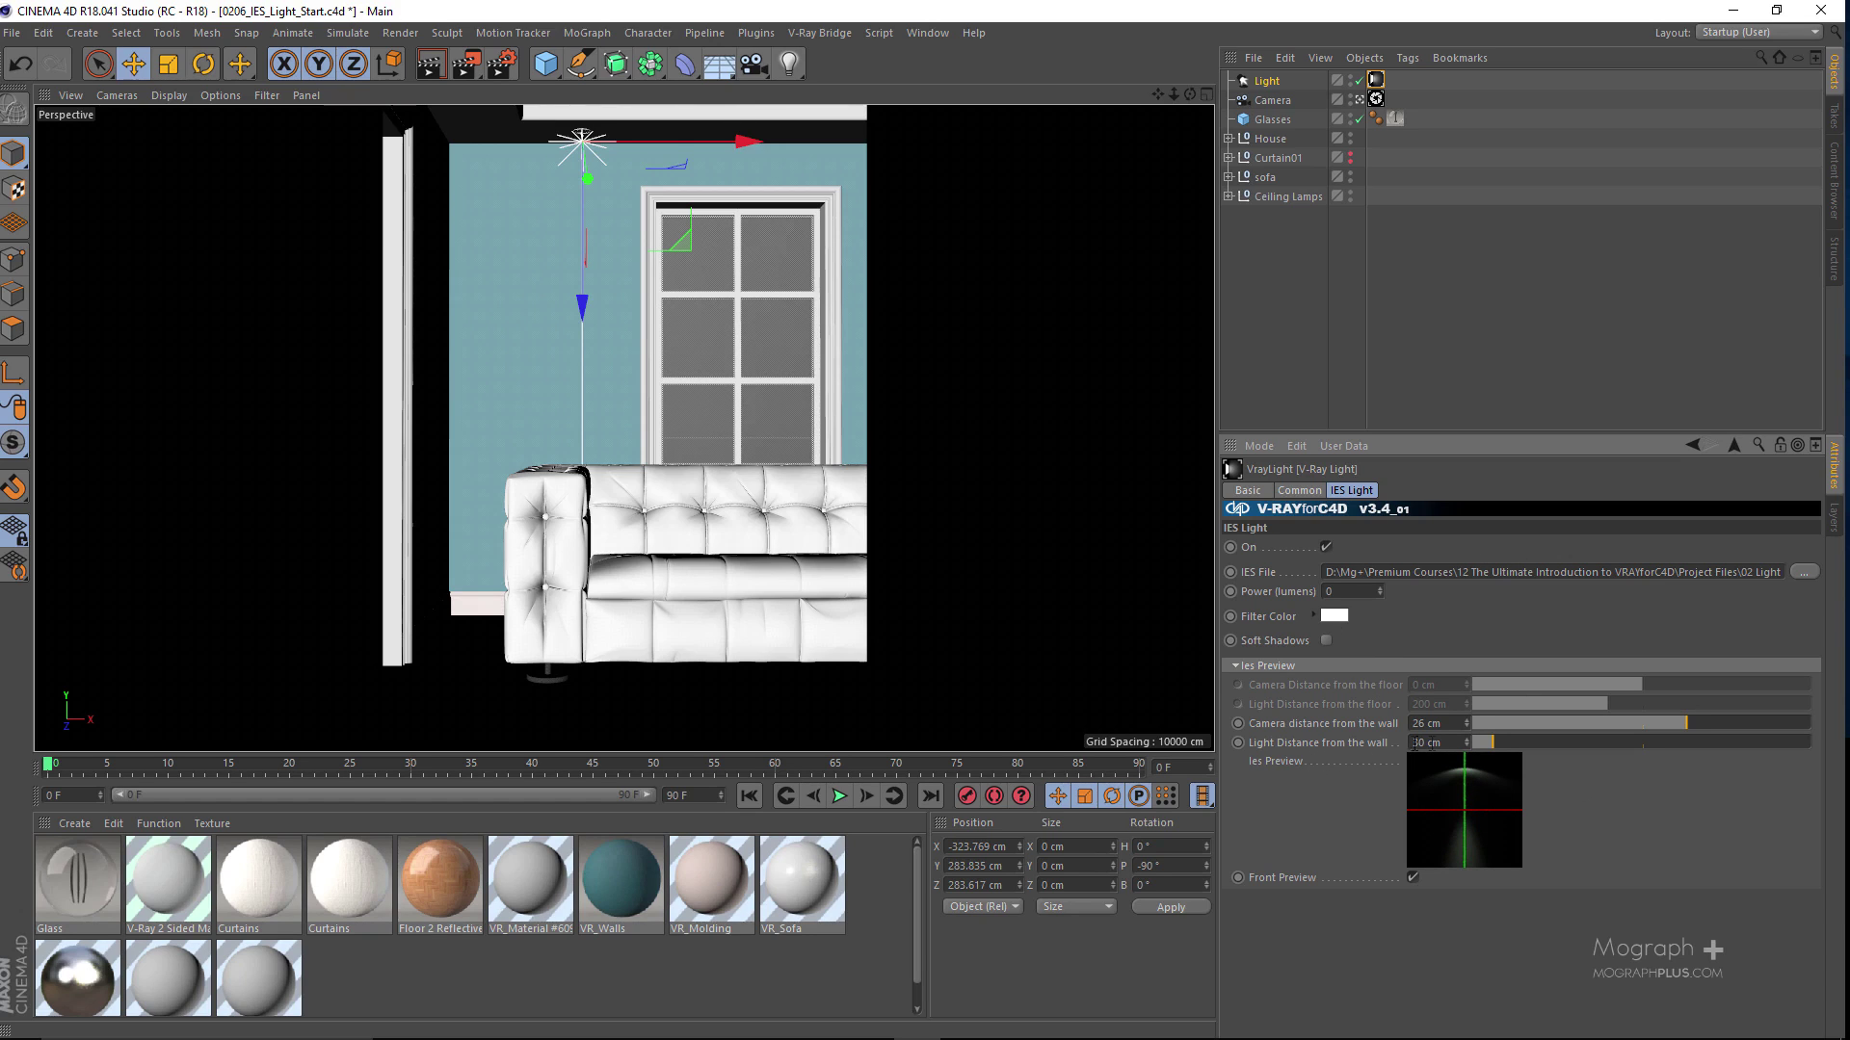
mouse_move(1484, 744)
left_mouse_down()
mouse_move(1500, 744)
mouse_move(1483, 738)
left_mouse_up()
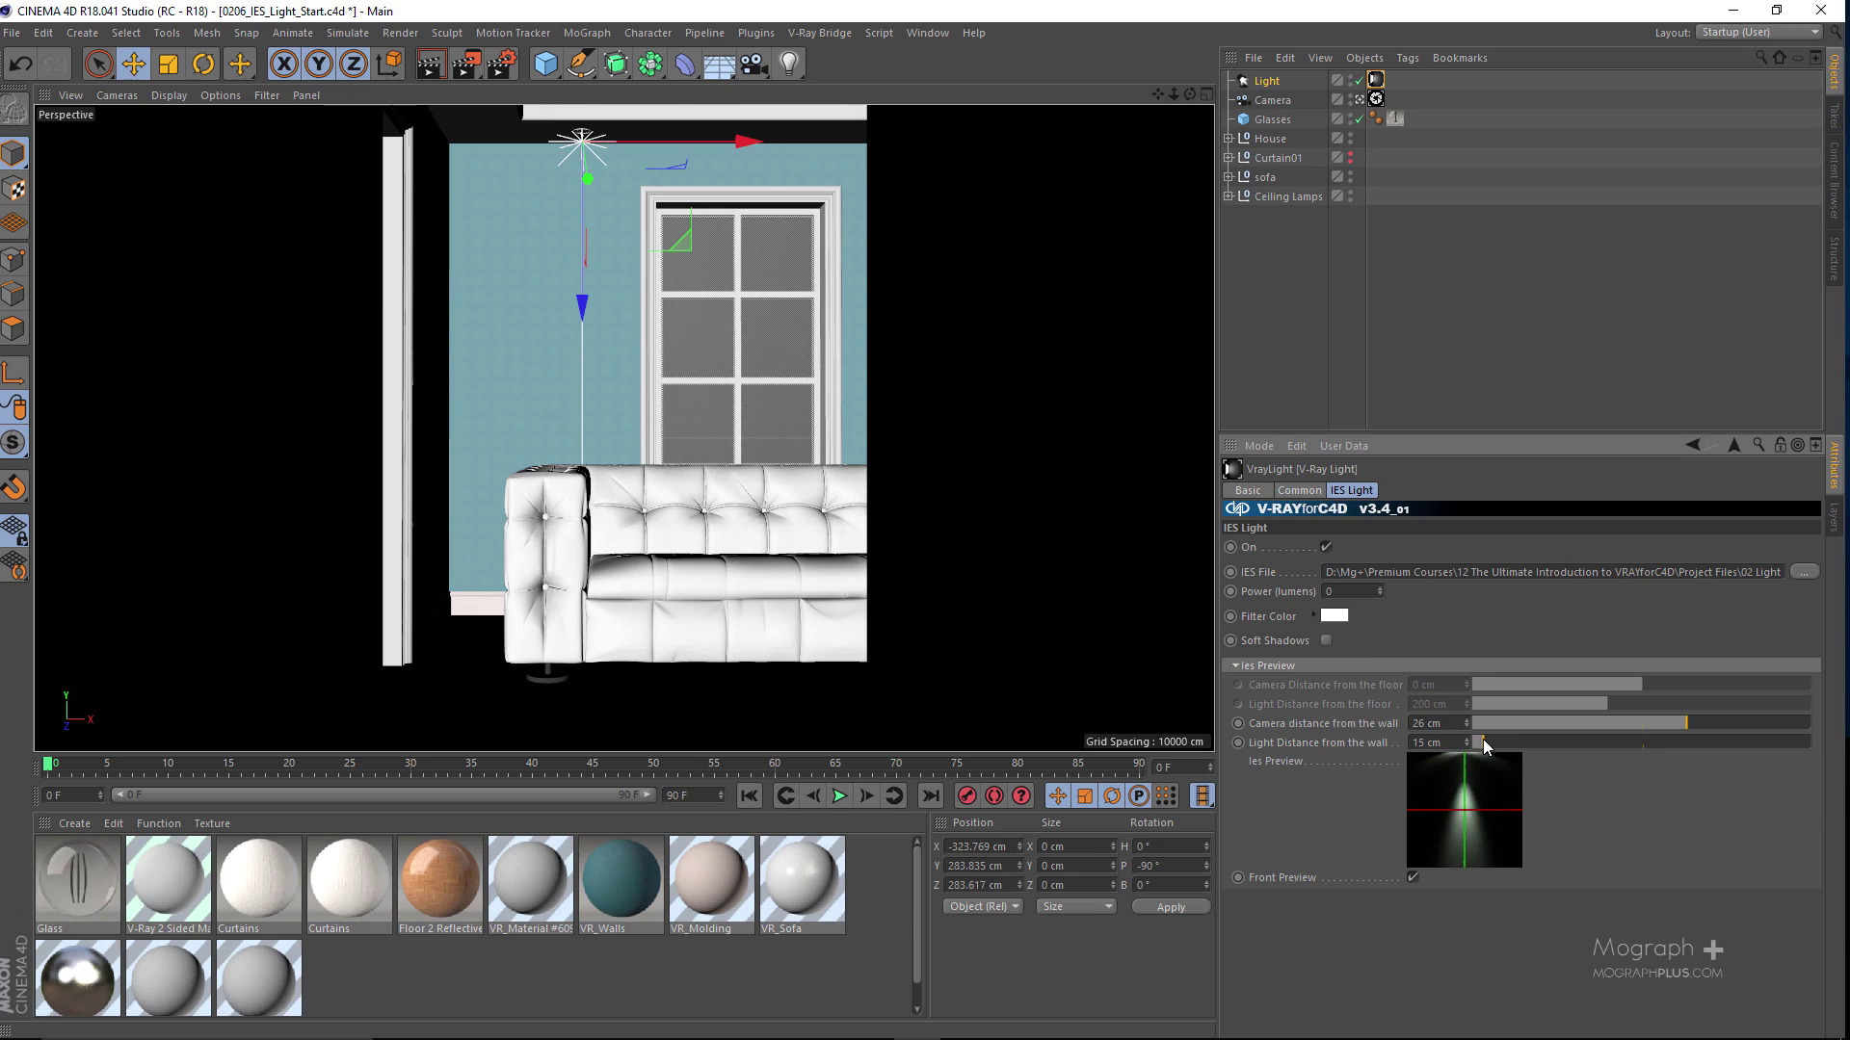
left_click_drag(1482, 742, 1478, 741)
left_click_drag(1671, 728, 1713, 725)
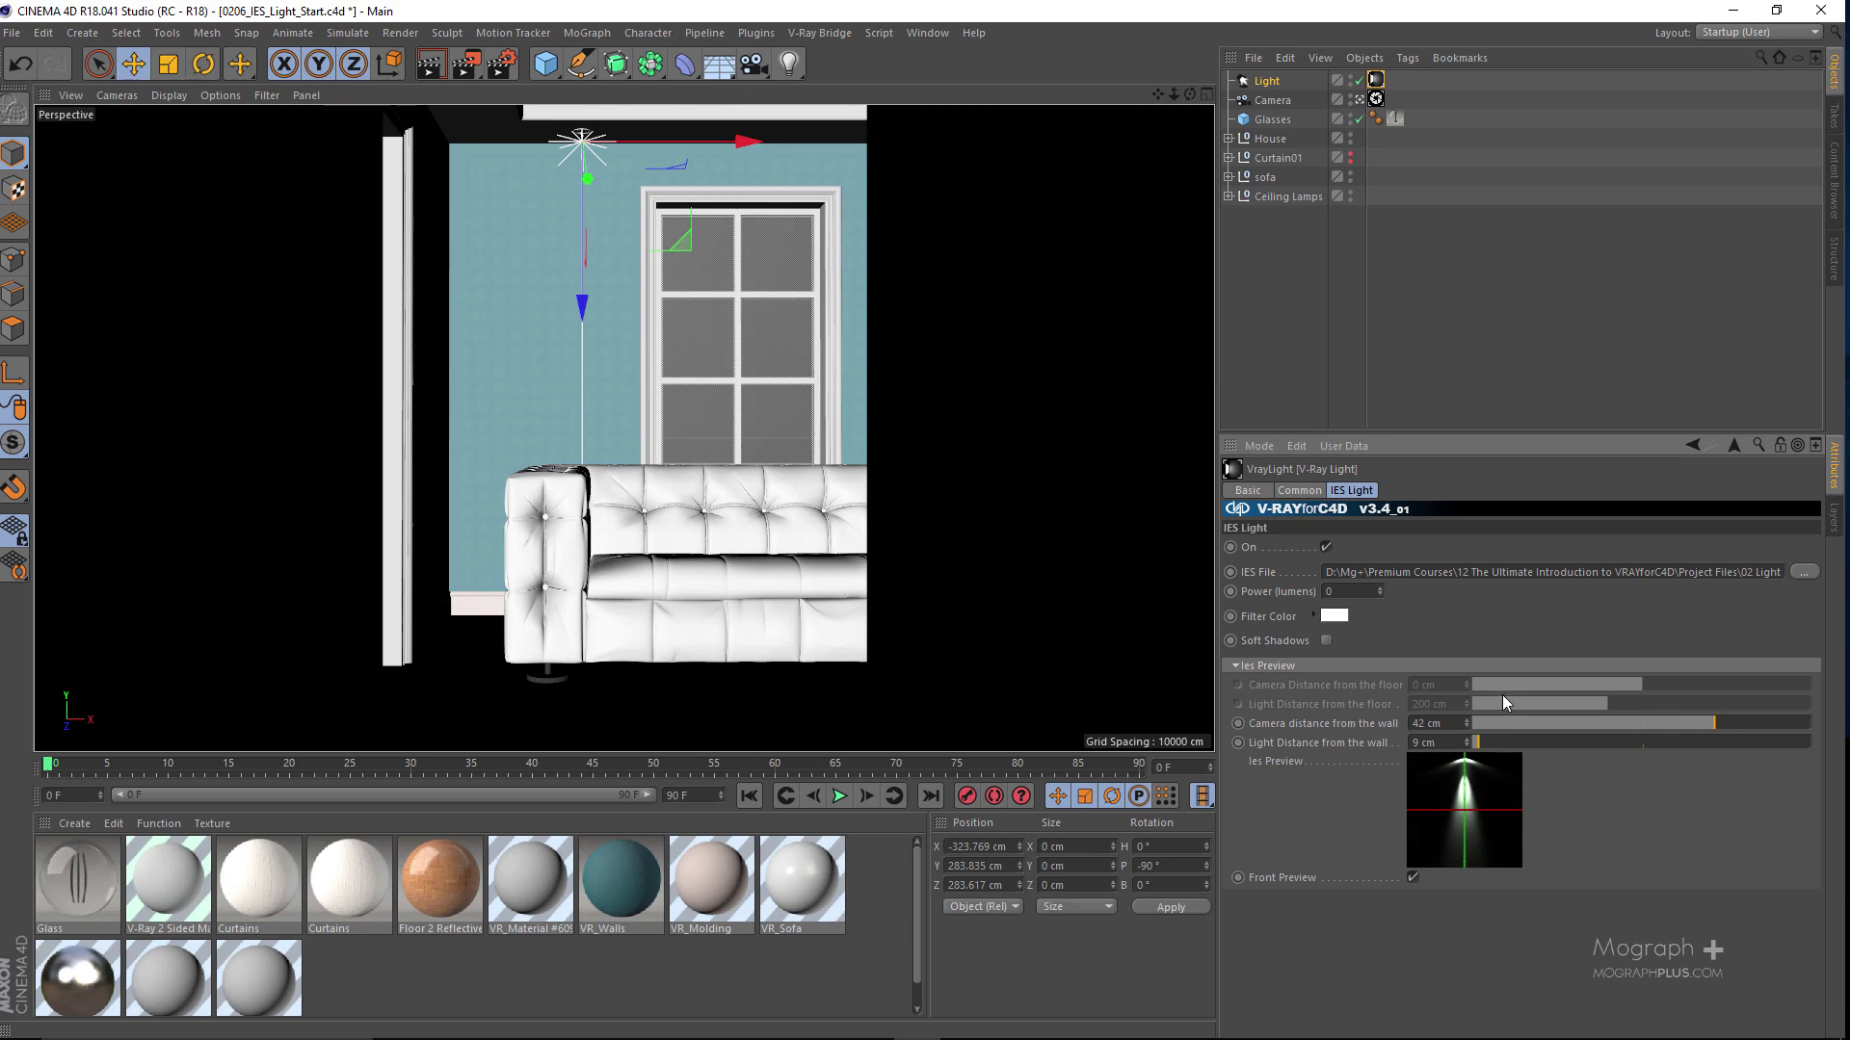
Step: Enable Material Override in the V-Ray Bridge options of the render settings and close the settings
left_click(497, 66)
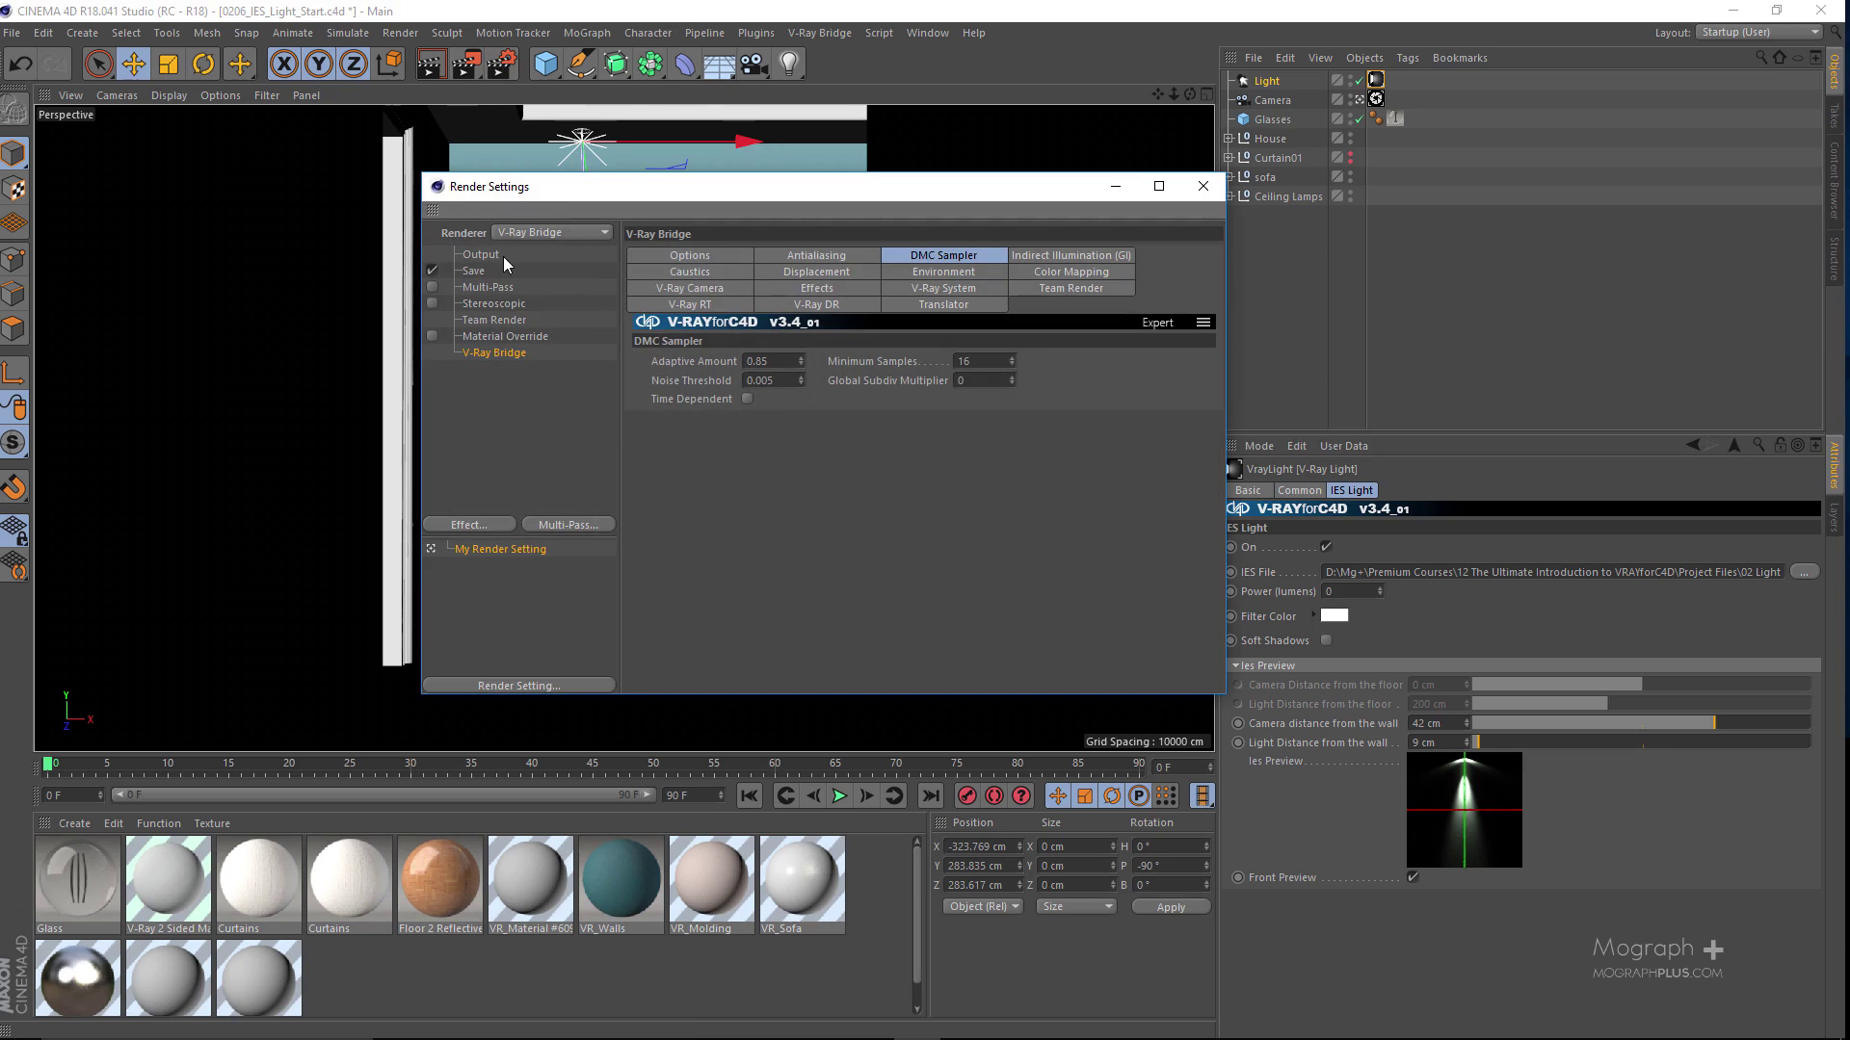
left_click(482, 255)
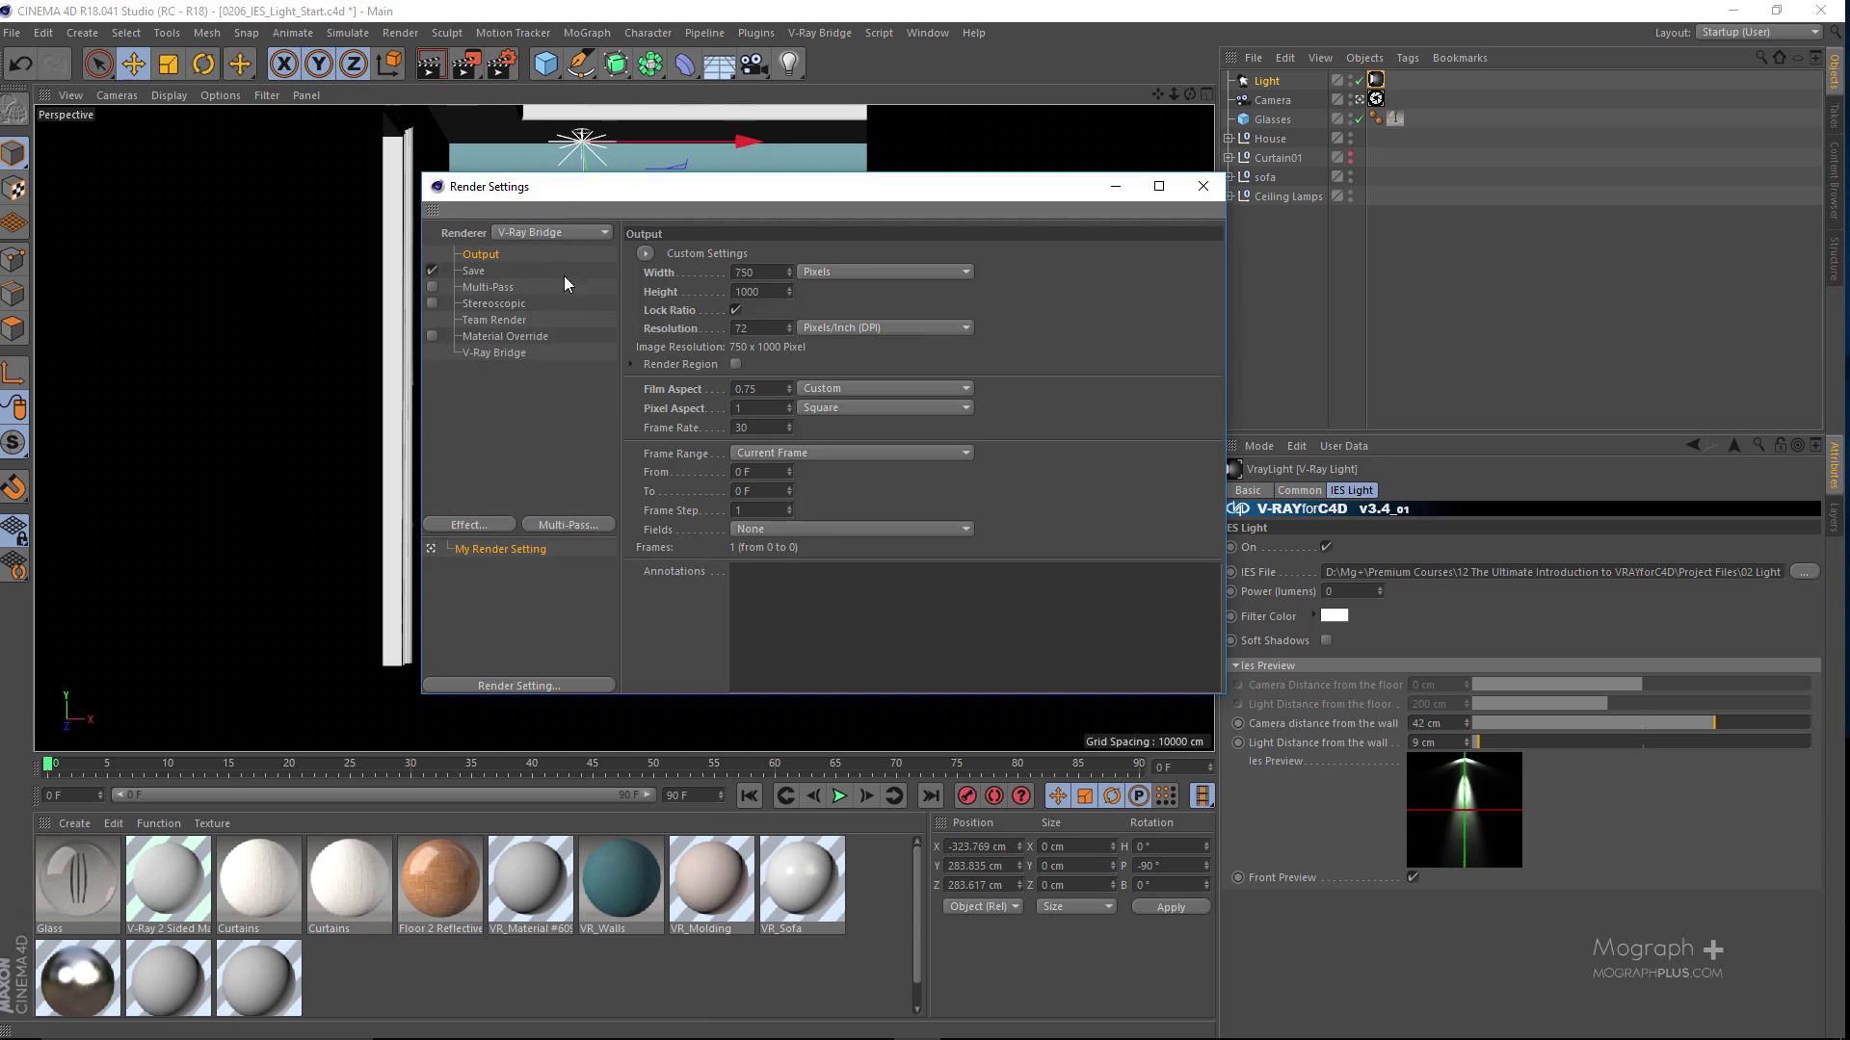
left_click(515, 354)
left_click(690, 257)
scroll(751, 525, "down", 5)
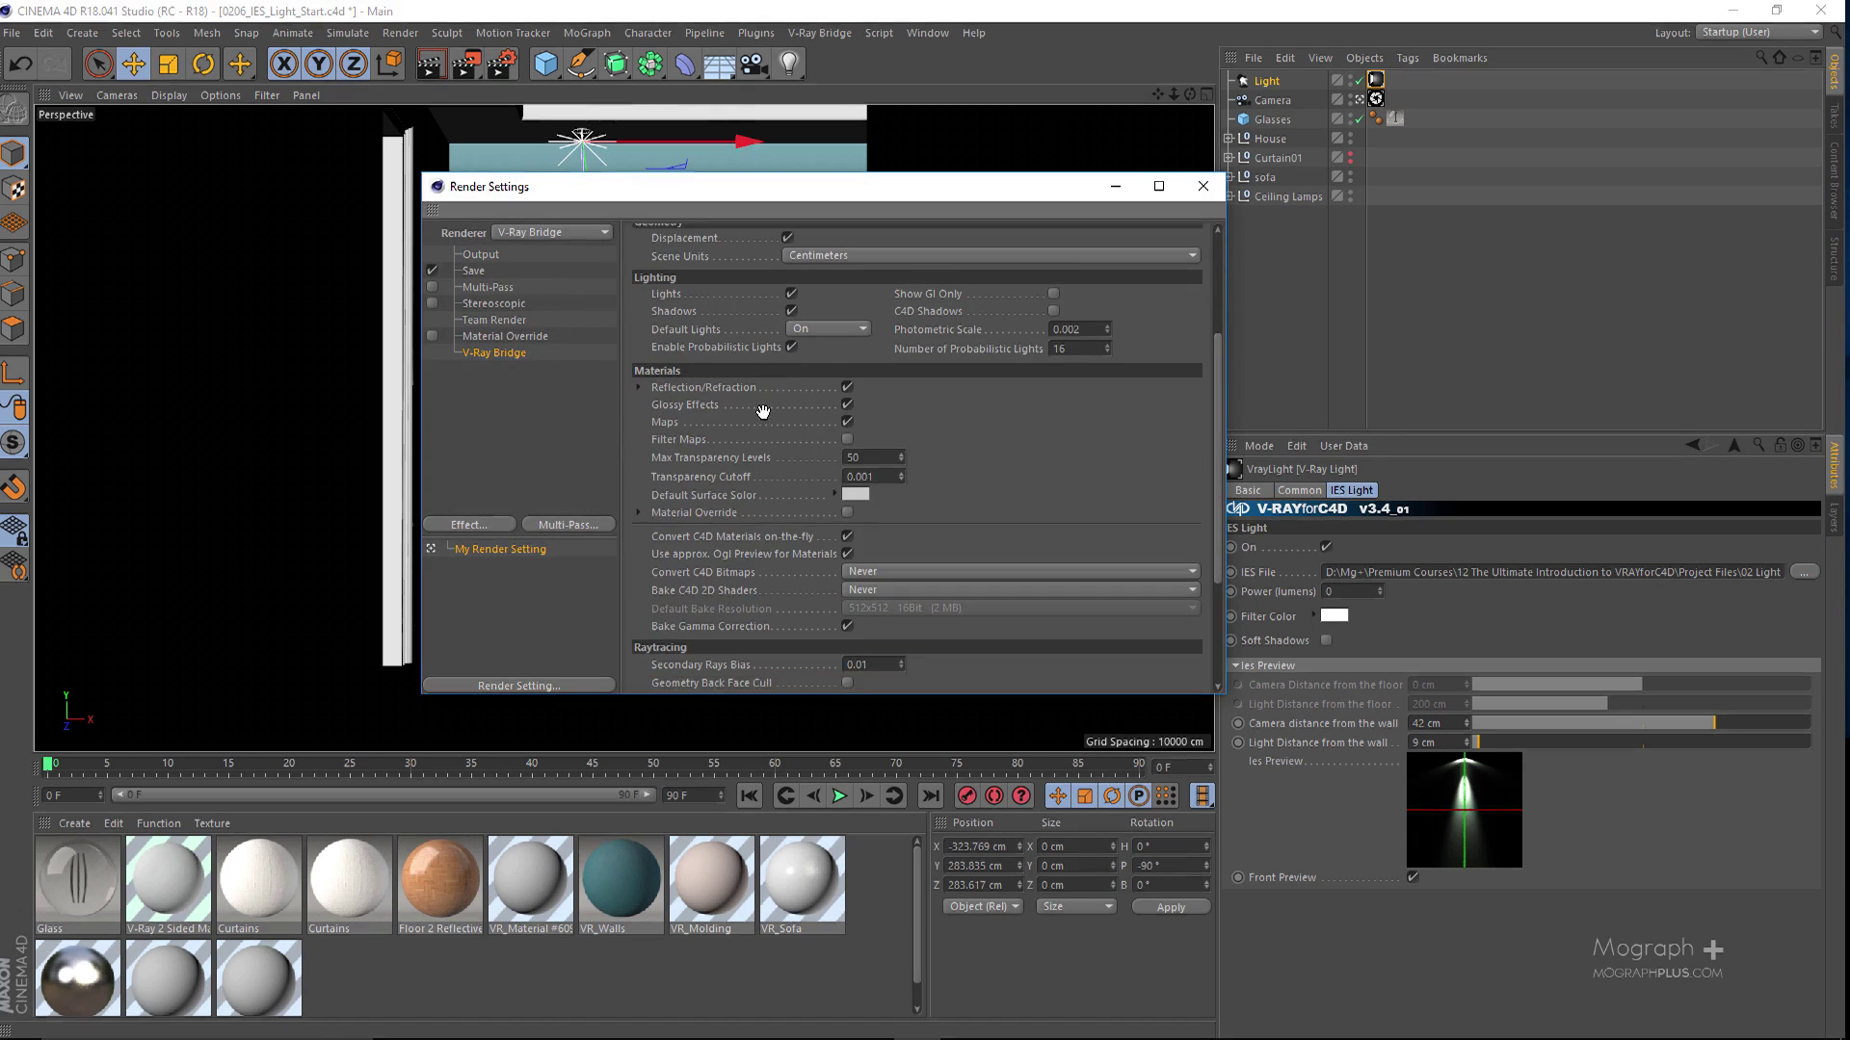
left_click(847, 506)
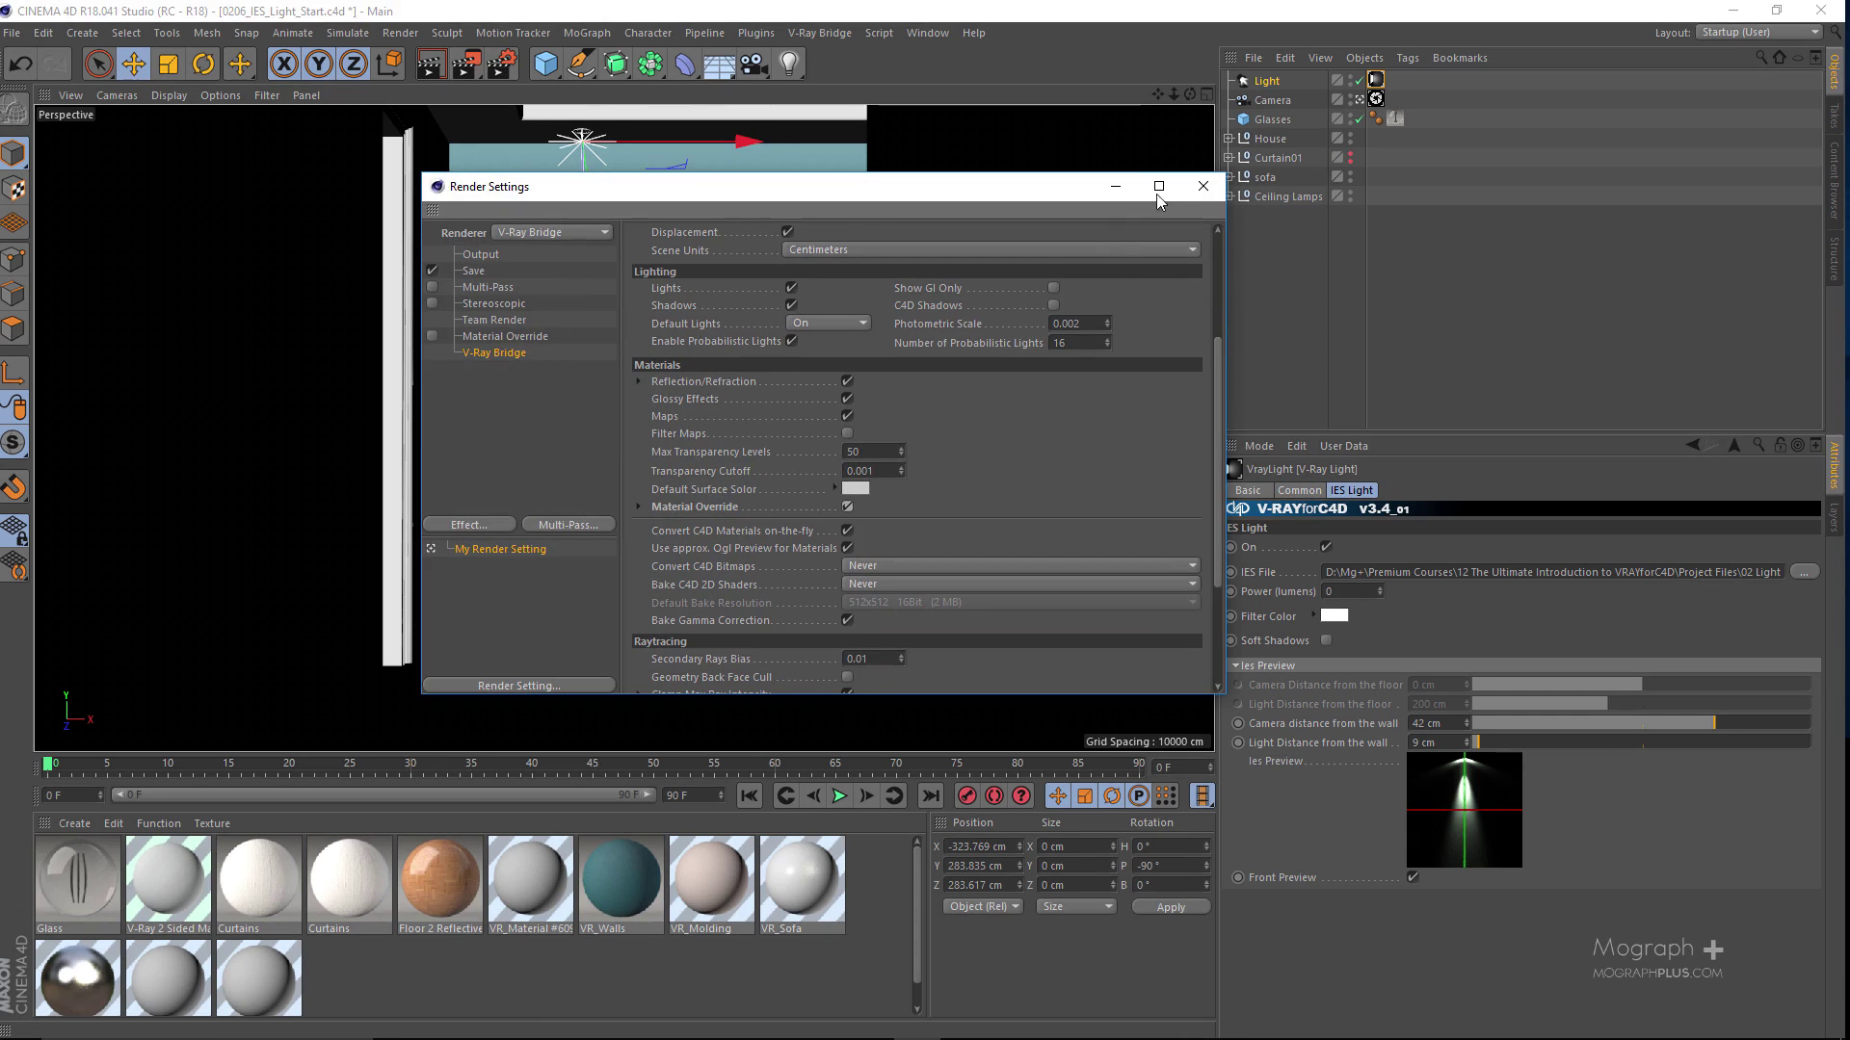
left_click(1202, 186)
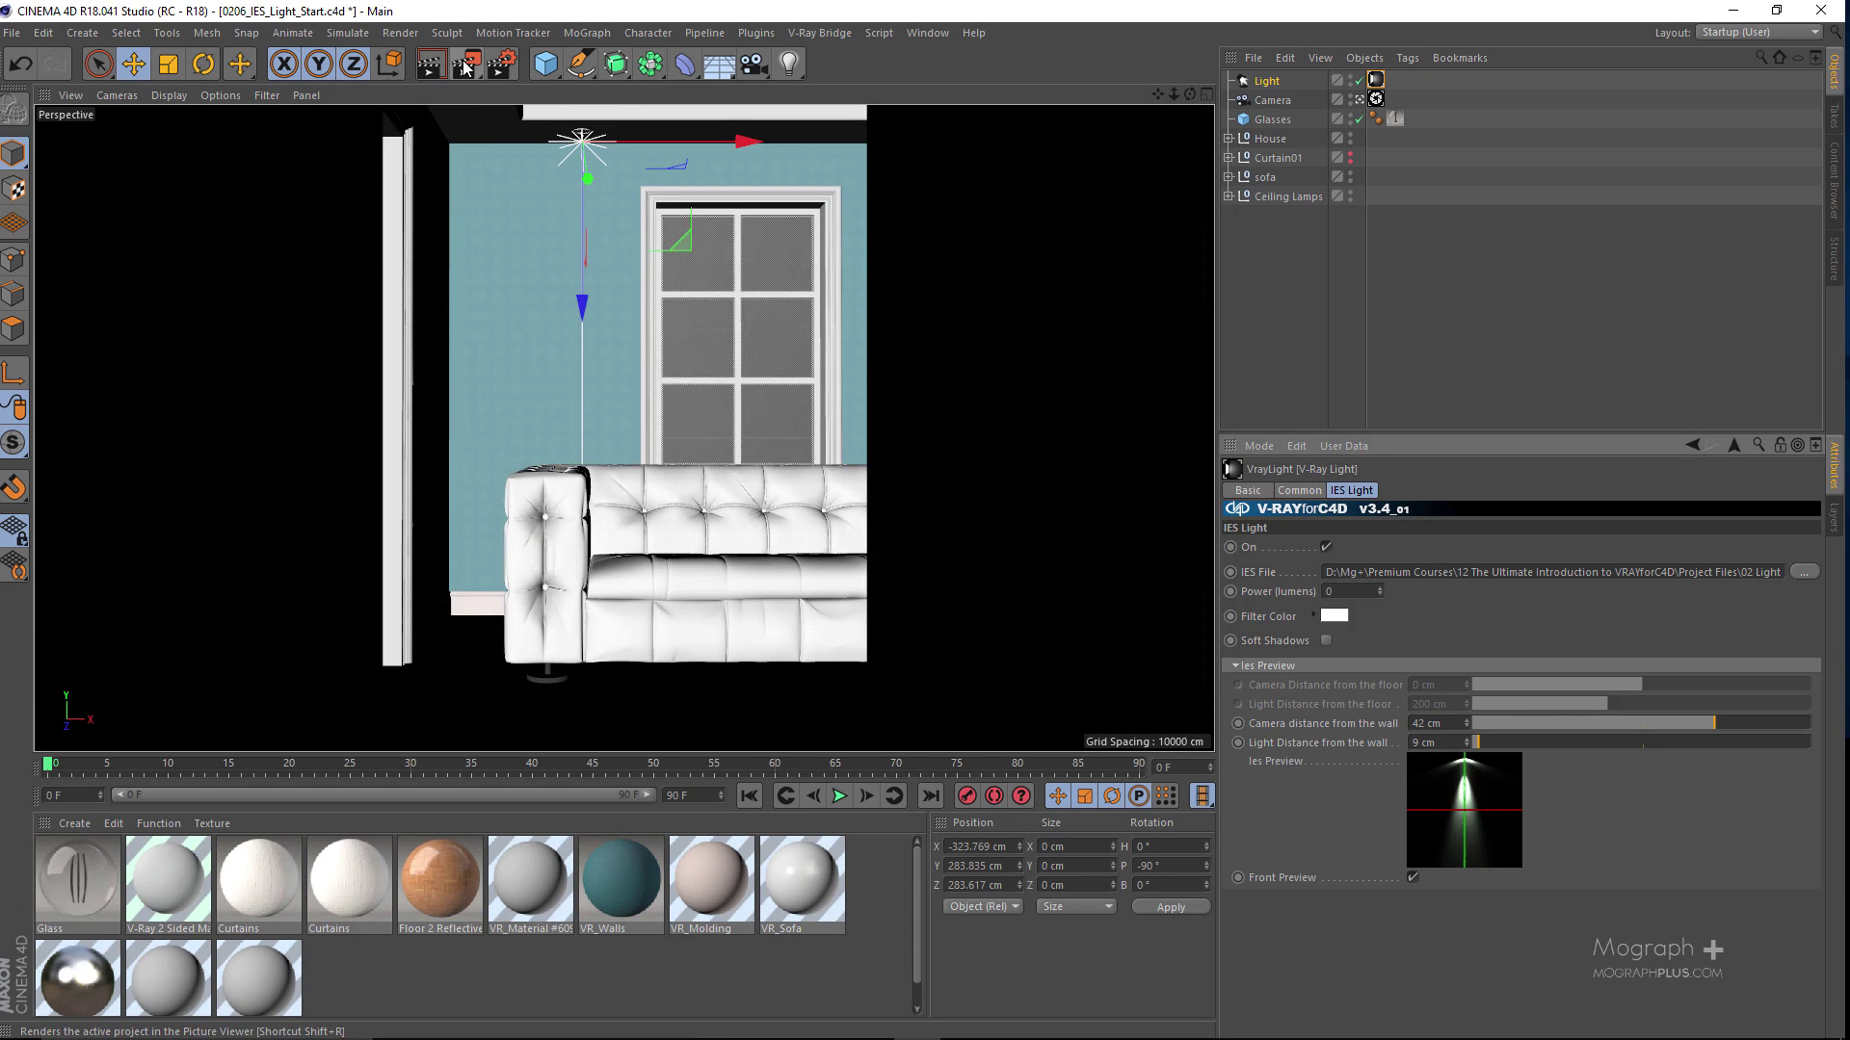
Step: Render the scene to the Picture Viewer, collapse the frame buffer's history, and stop the render
left_click(466, 66)
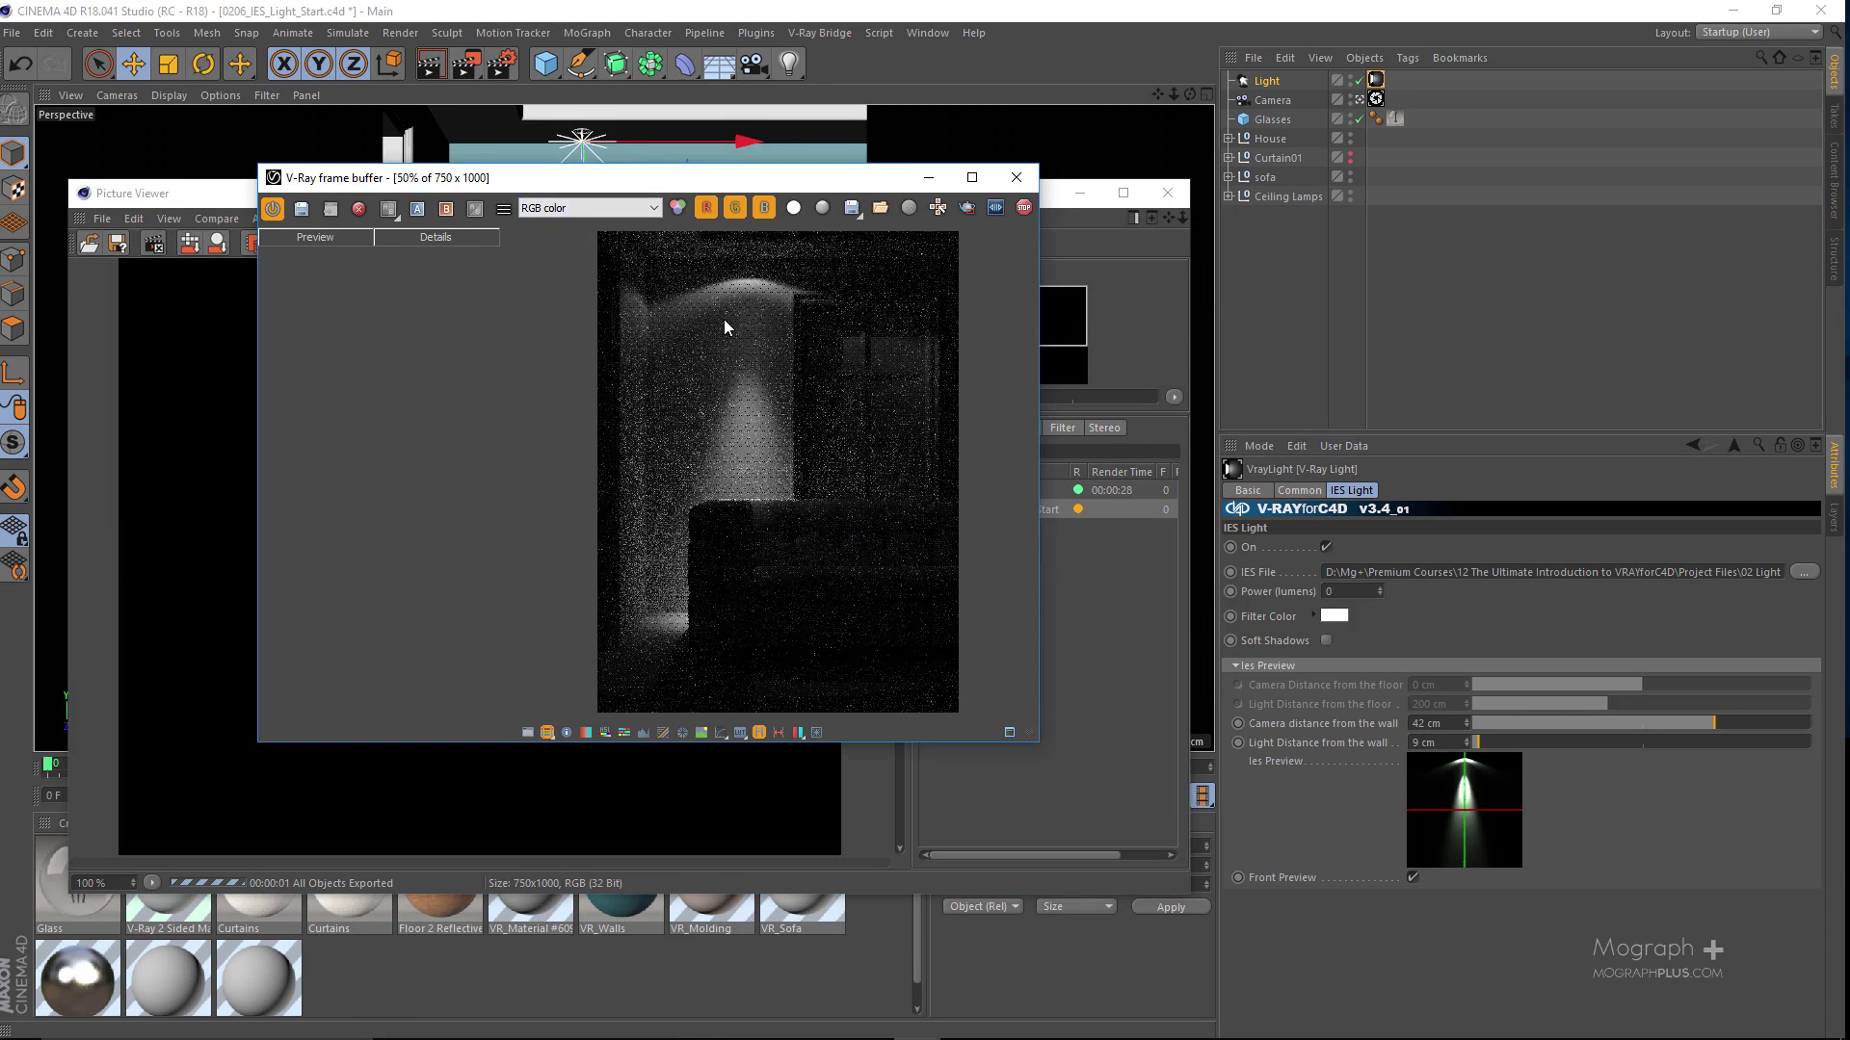
left_click(764, 737)
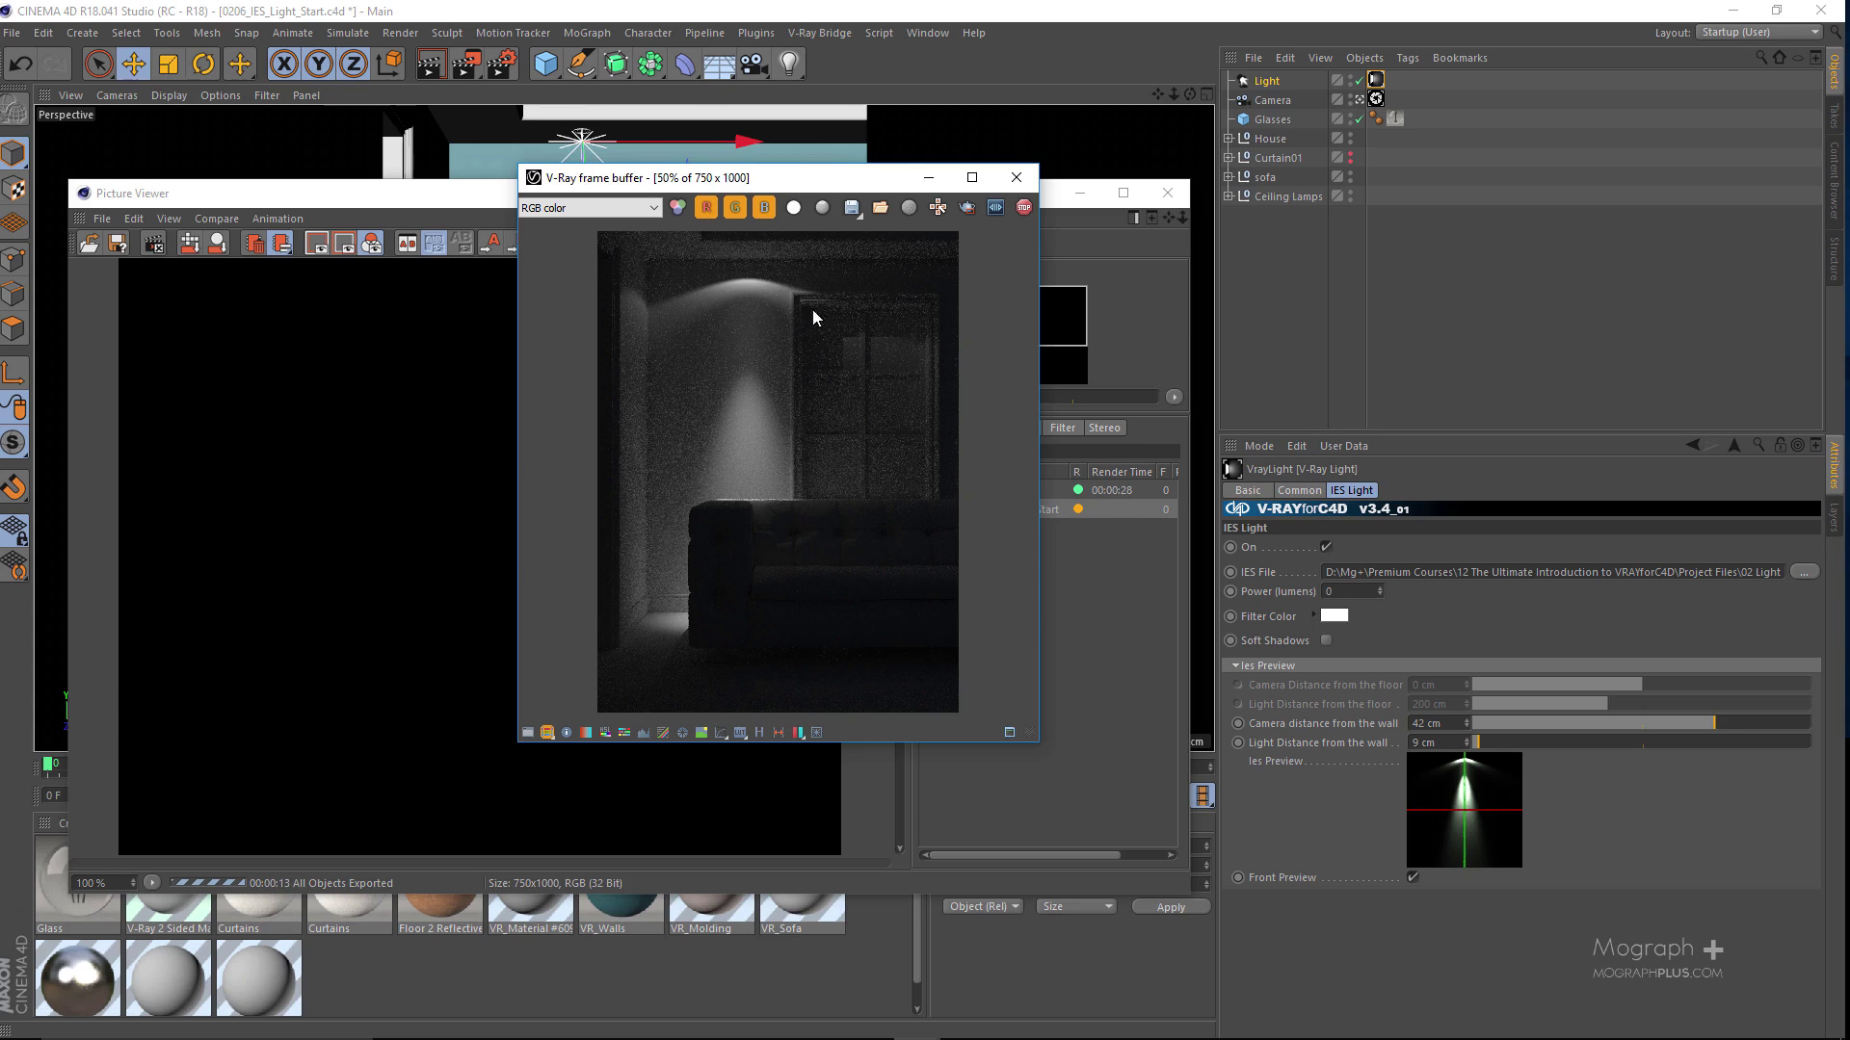
left_click(1023, 207)
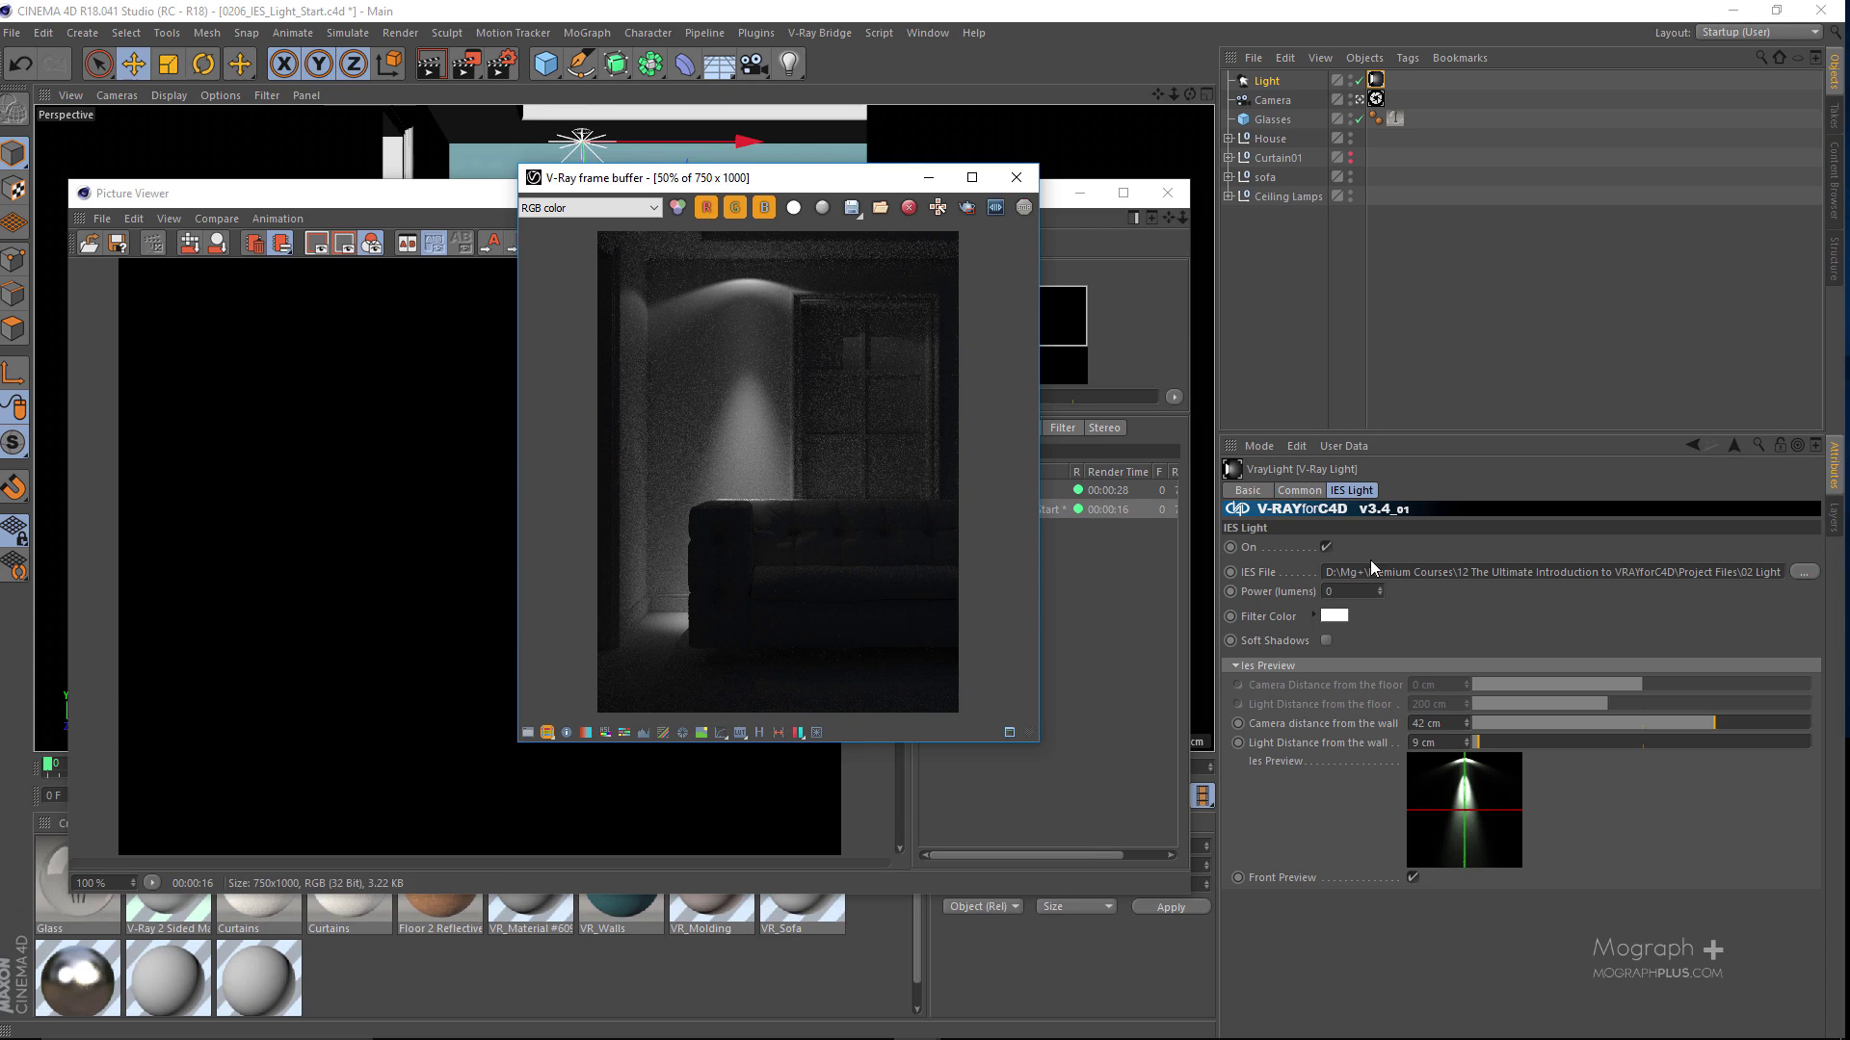
Step: Toggle the IES light off and on again and inspect the full path of its IES file
left_click(1327, 547)
left_click(1326, 546)
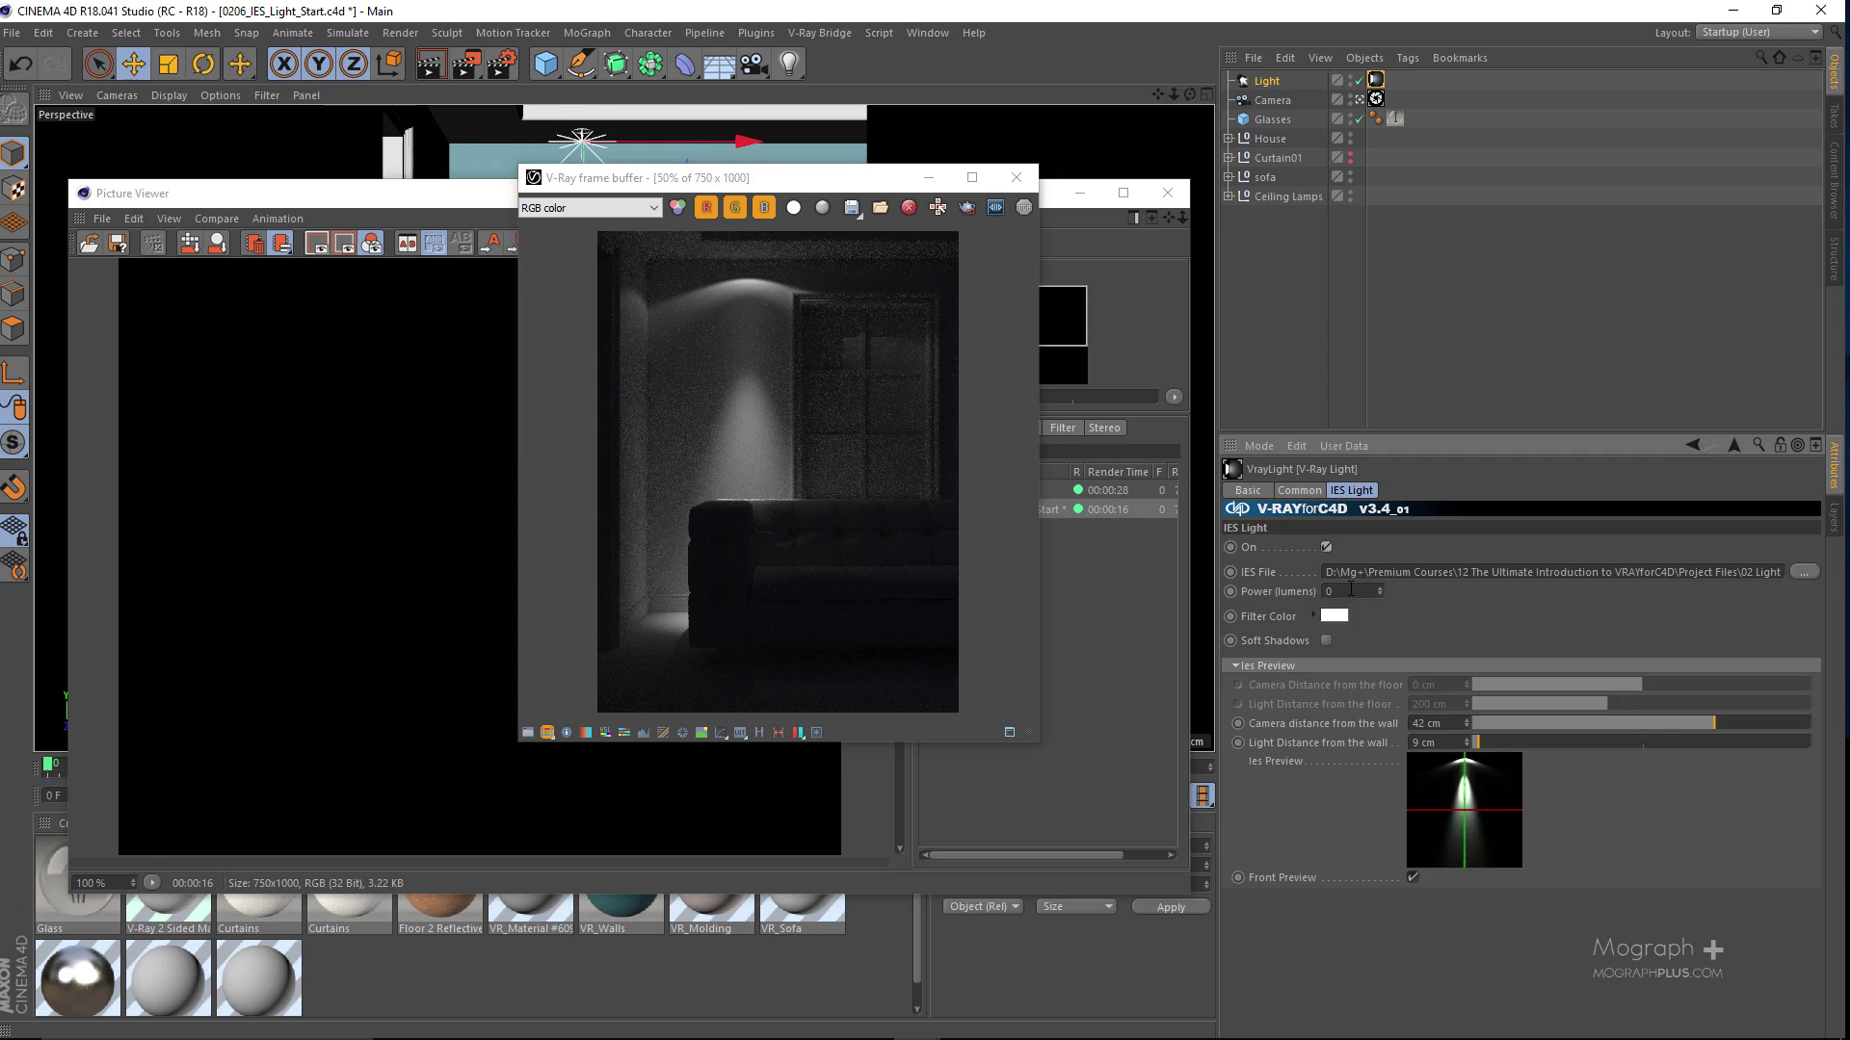
key("Tab")
type("2")
left_click_drag(1336, 572, 1821, 571)
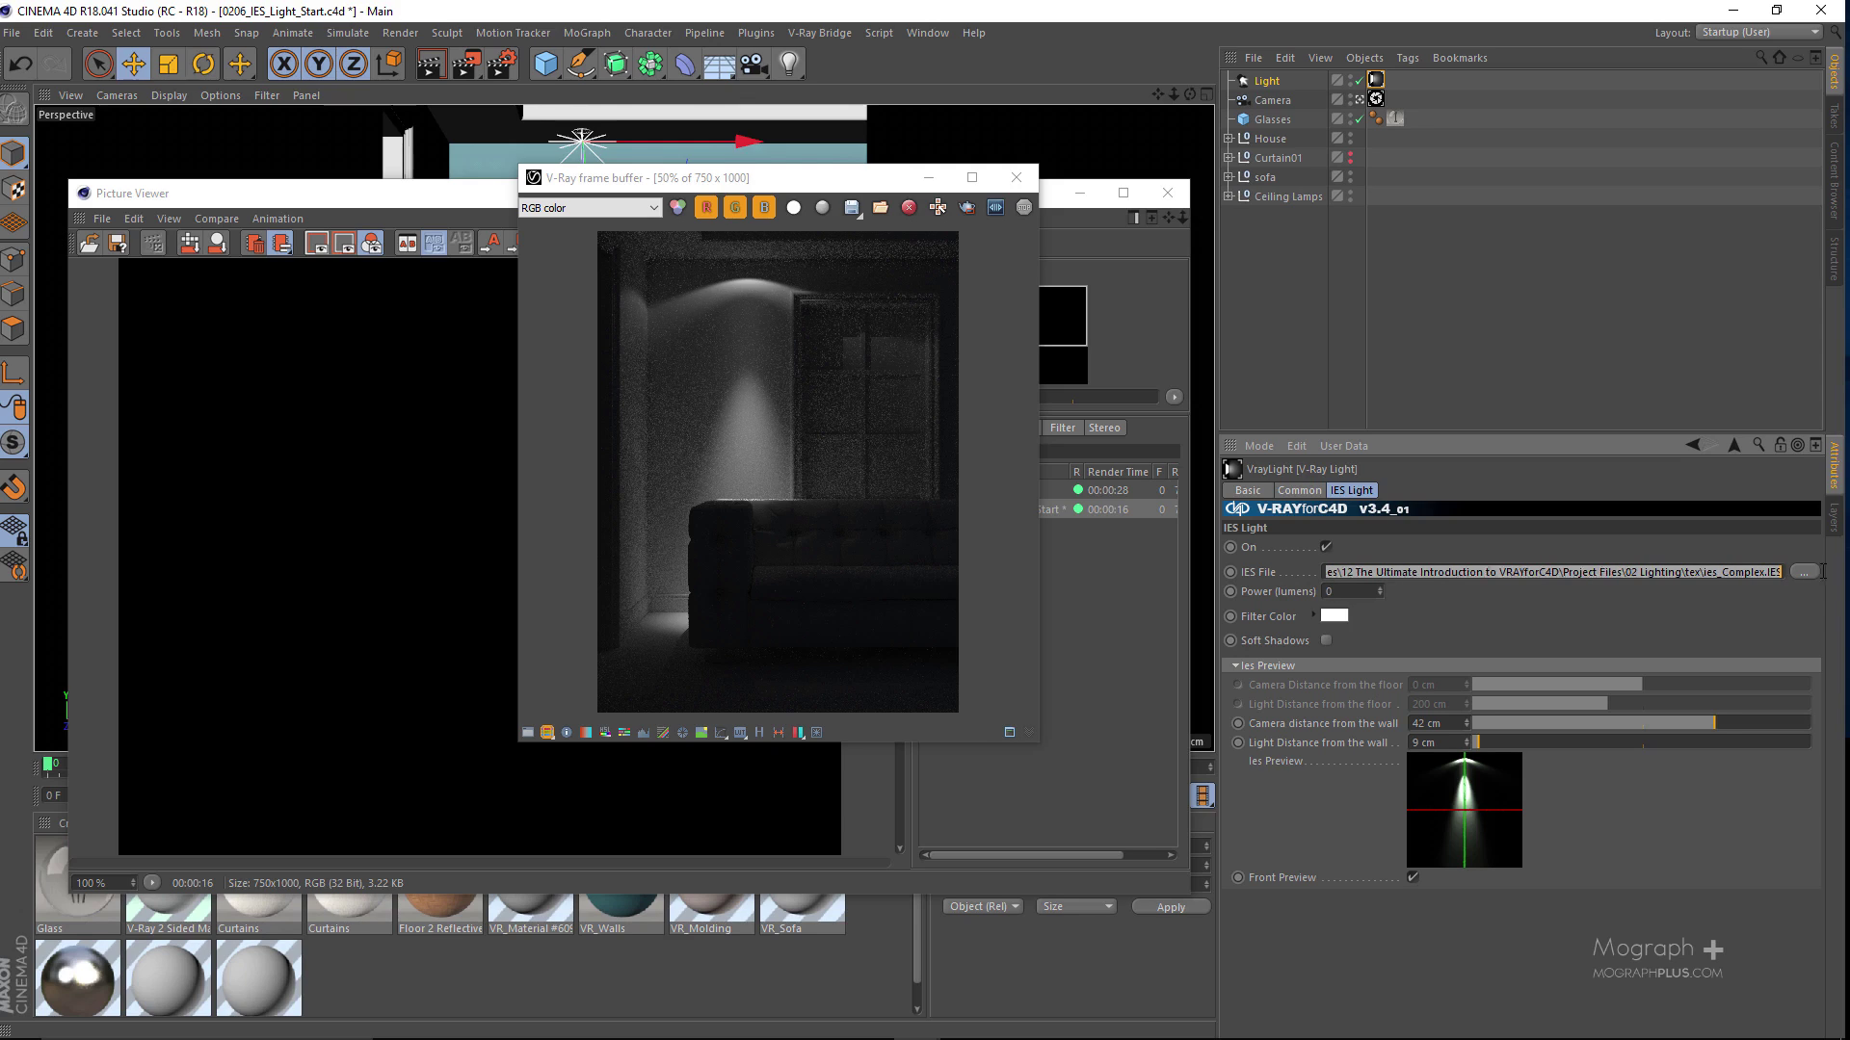
Step: Set the IES light's power to 1000 lumens and close the frame buffer and Picture Viewer
left_click(1350, 592)
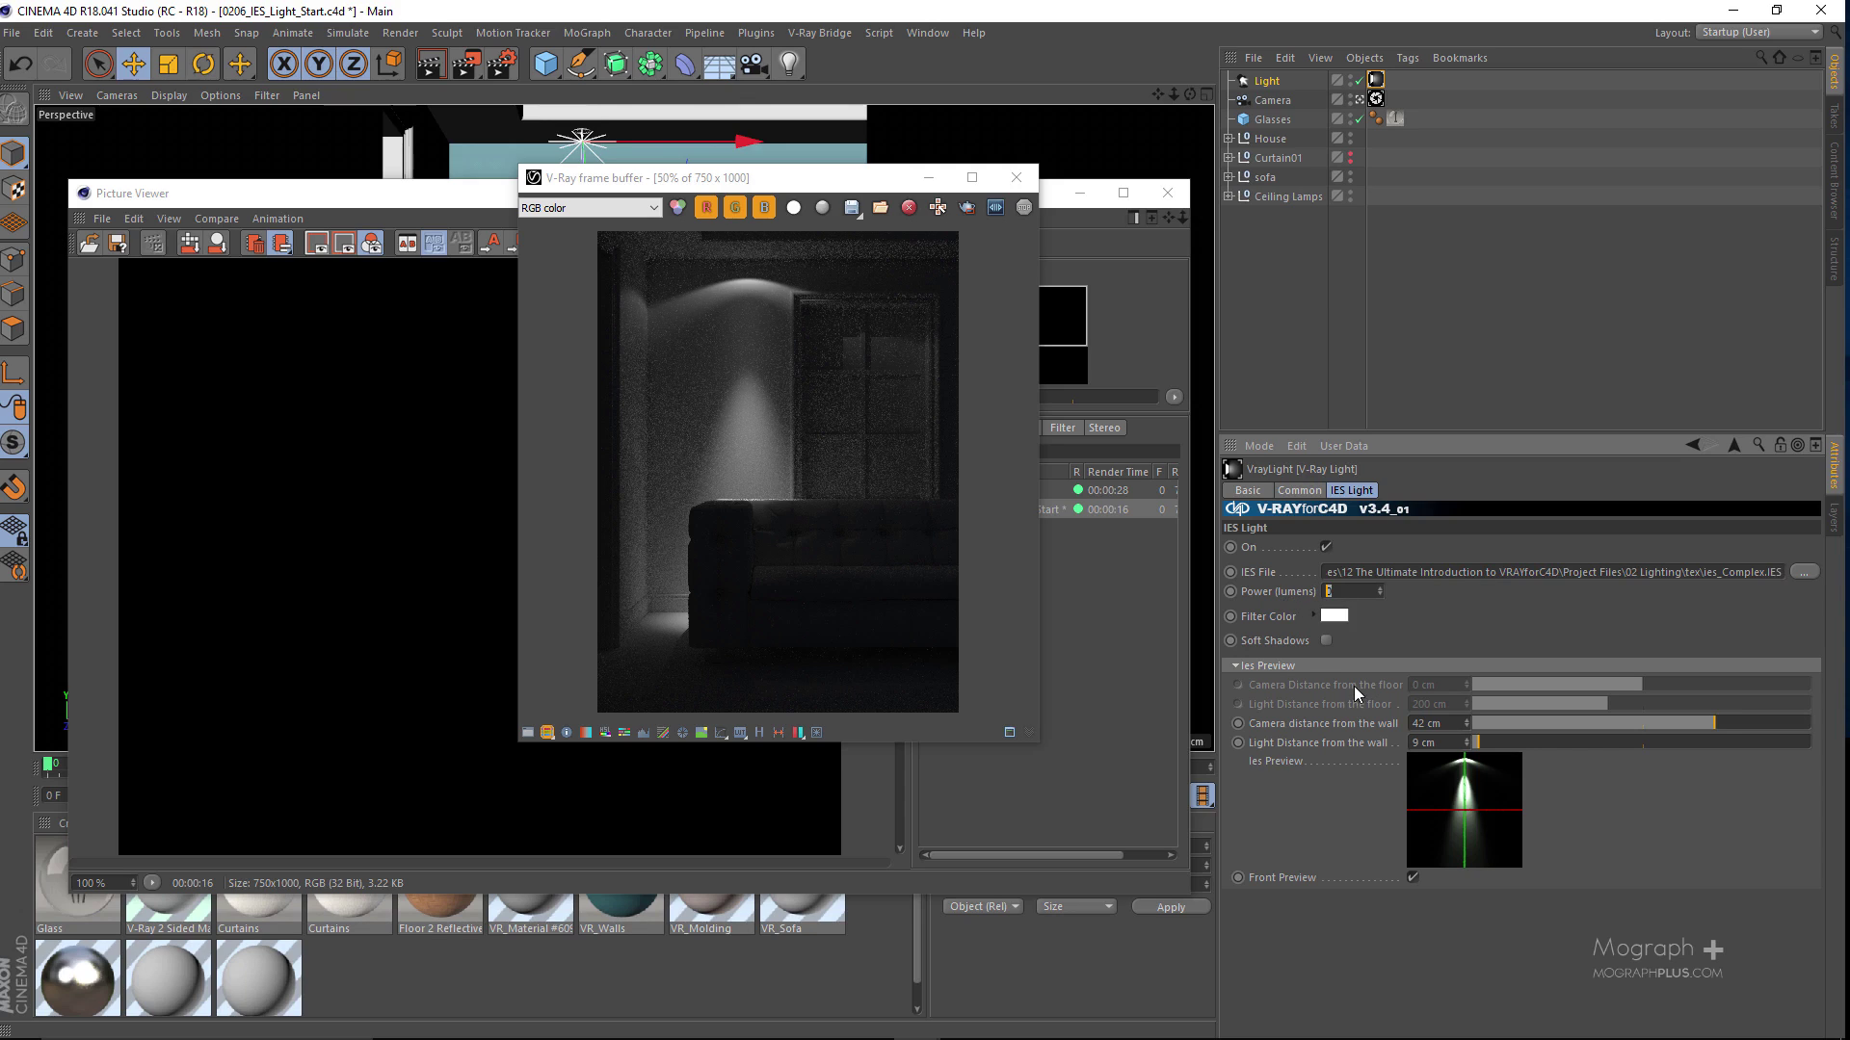
type("1000")
key("Return")
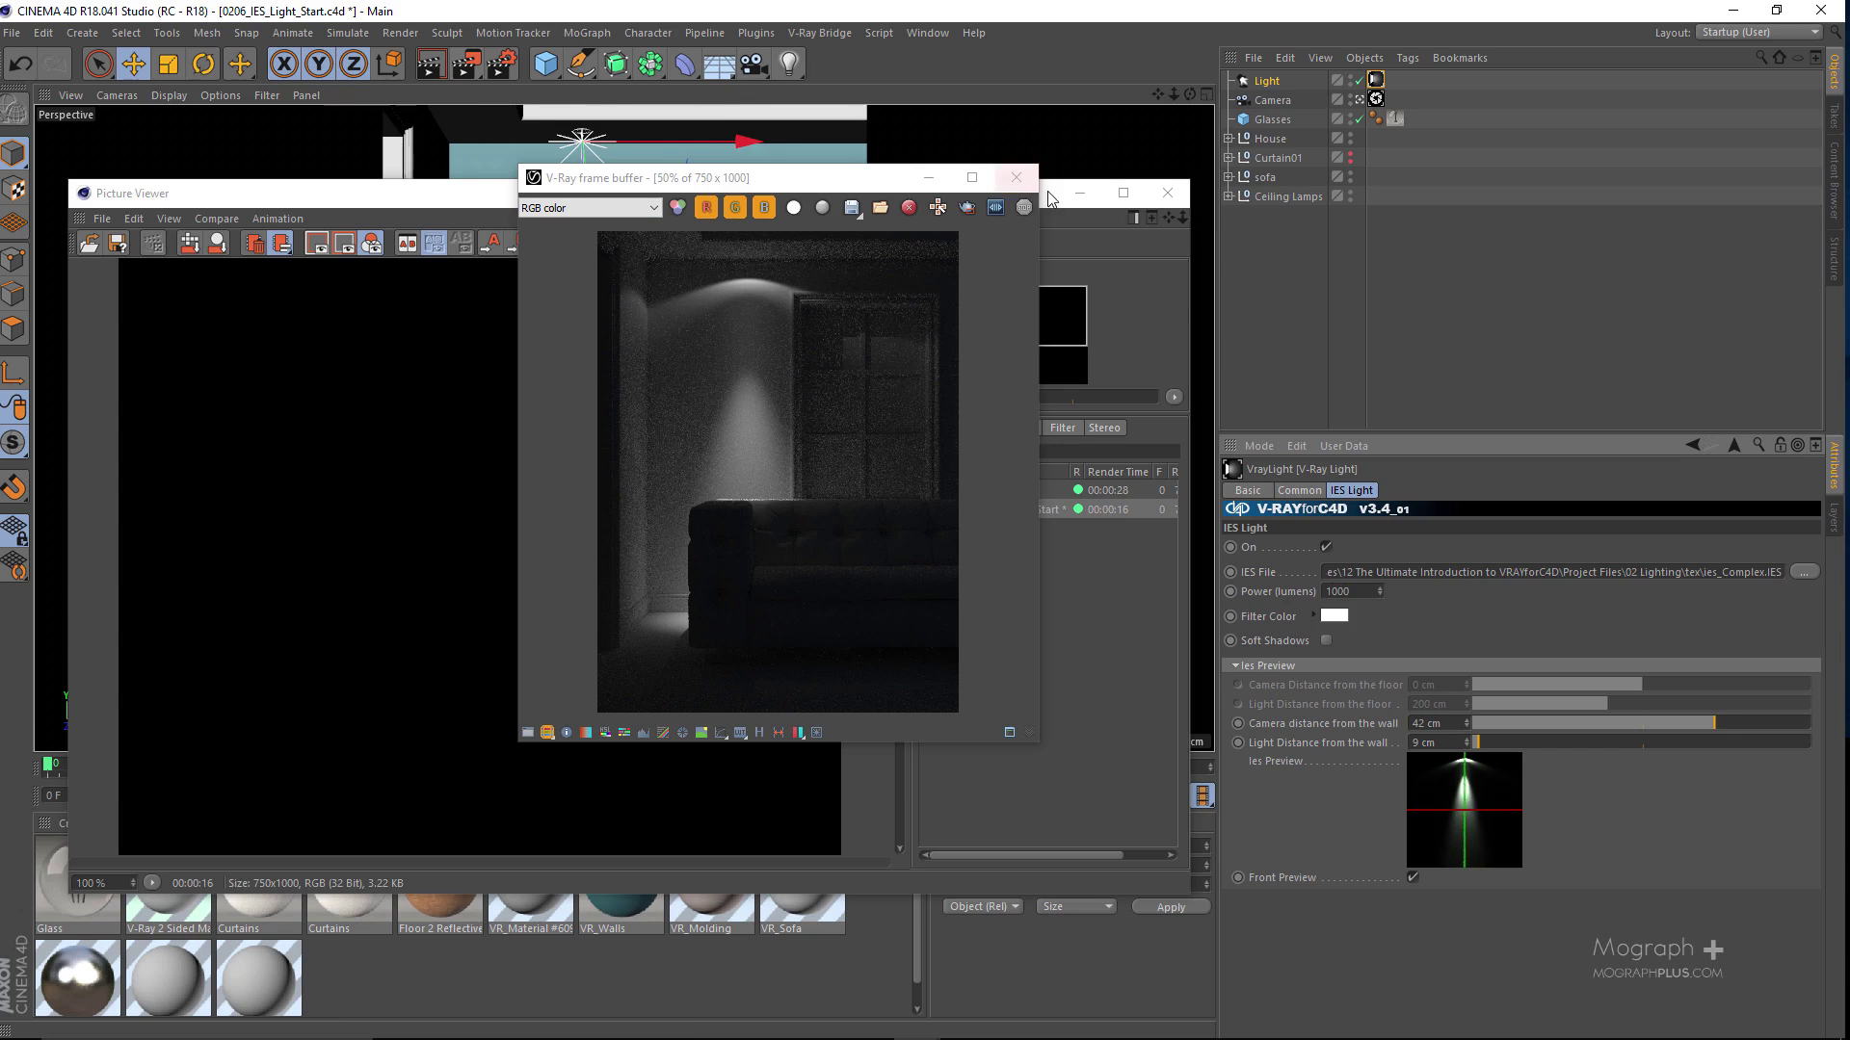
left_click(1016, 177)
left_click(1165, 194)
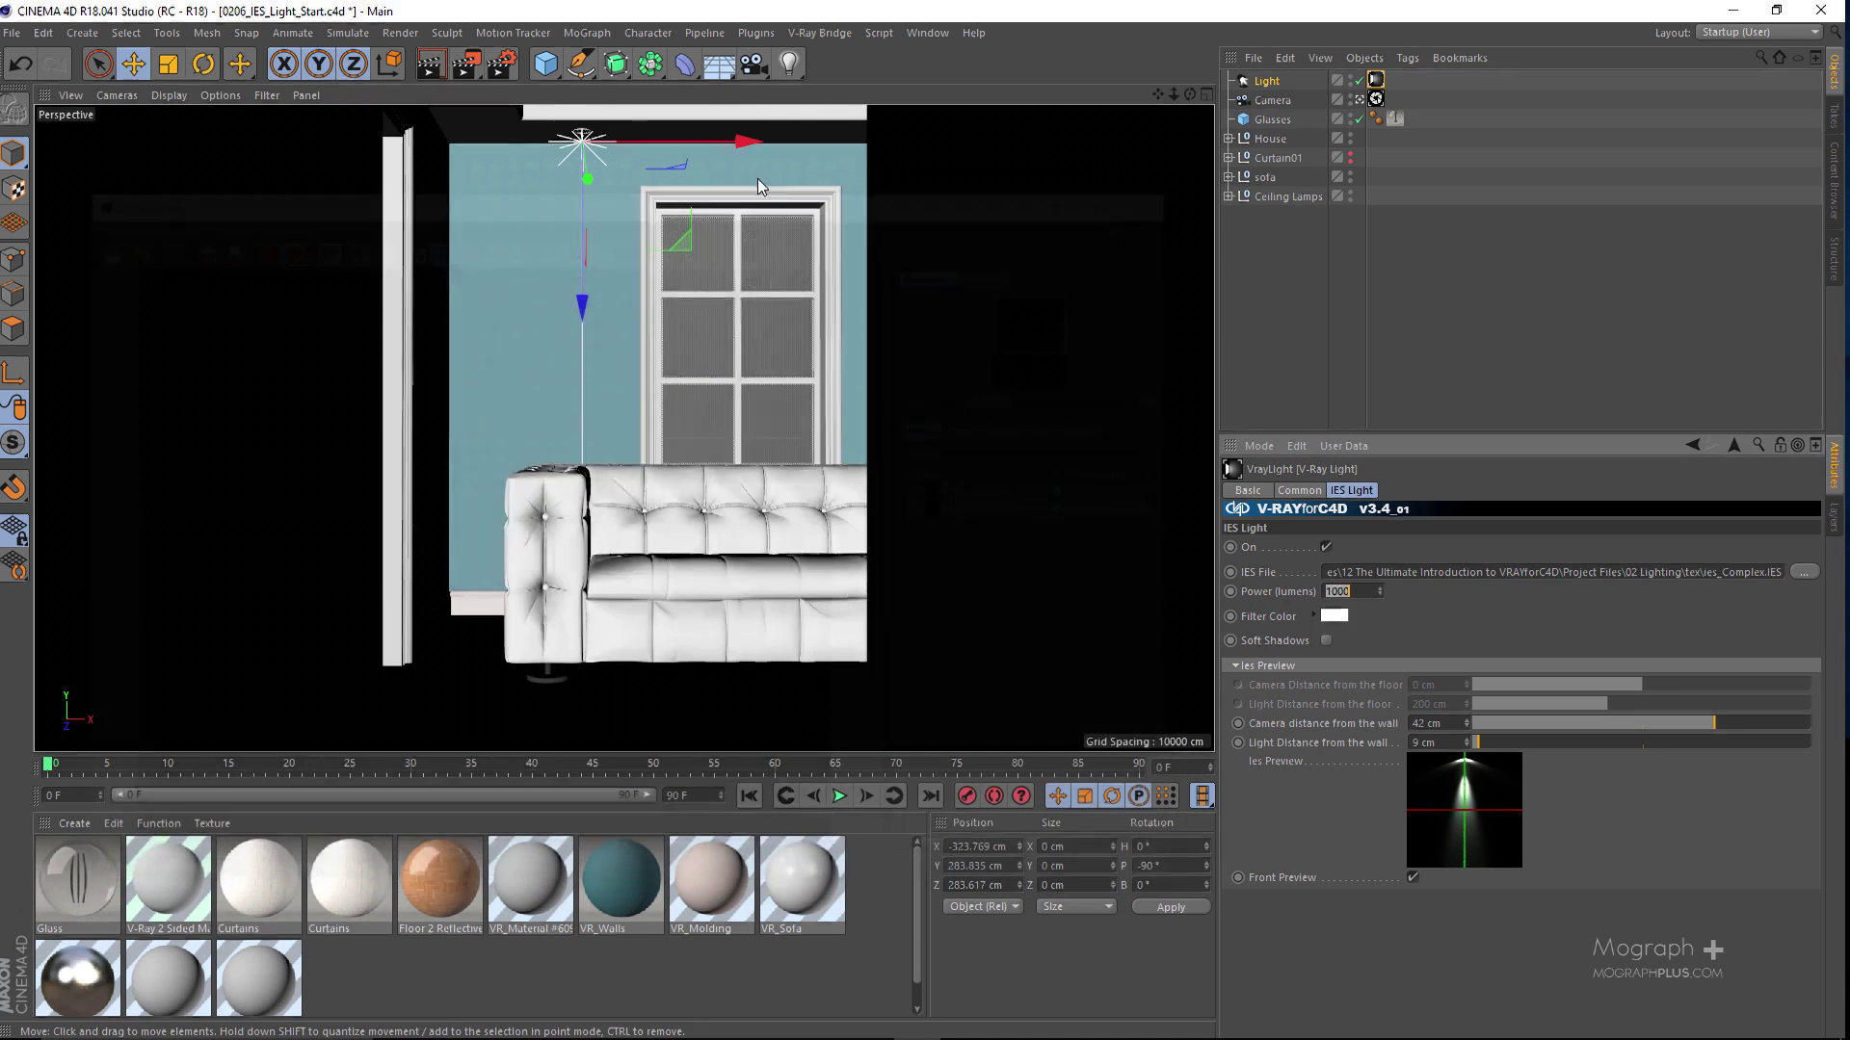
Step: Check the V-Ray options in the render settings, then start the V-Ray Interactive Progressive Renderer in a portrait window of about 587x765
left_click(500, 64)
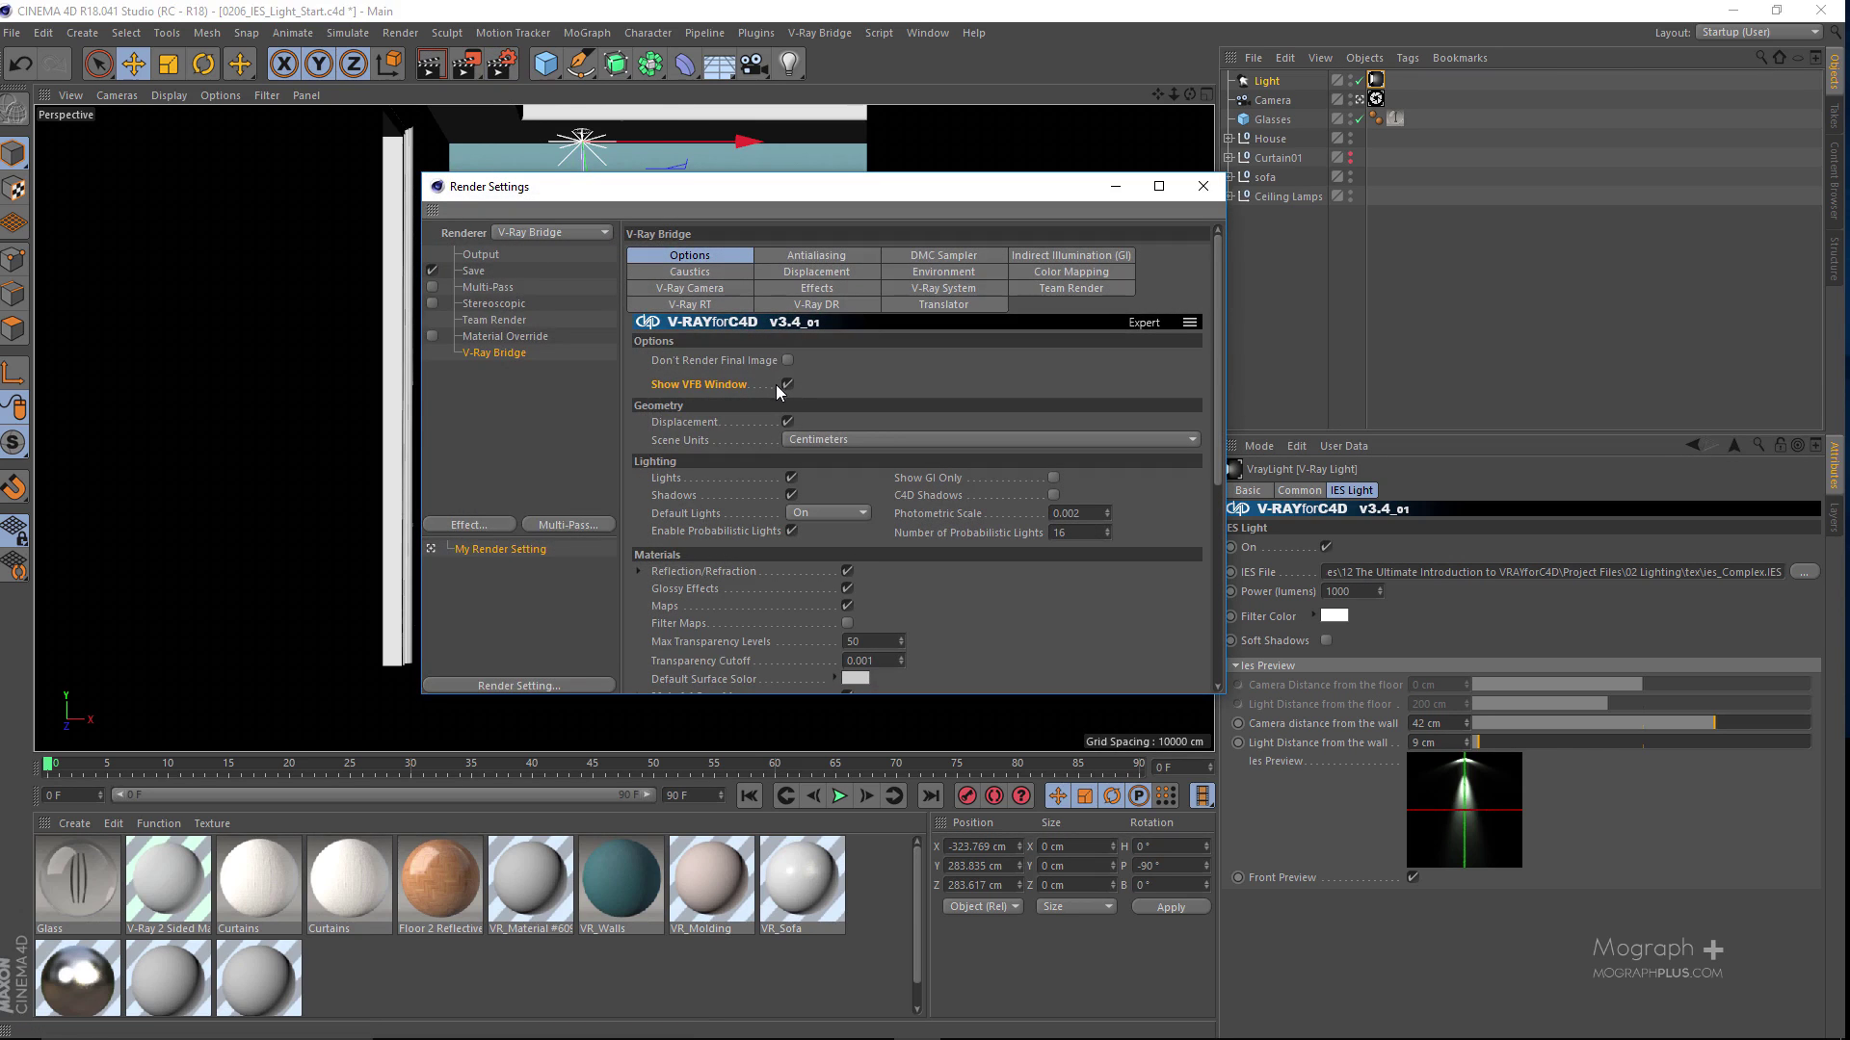
left_click(1186, 184)
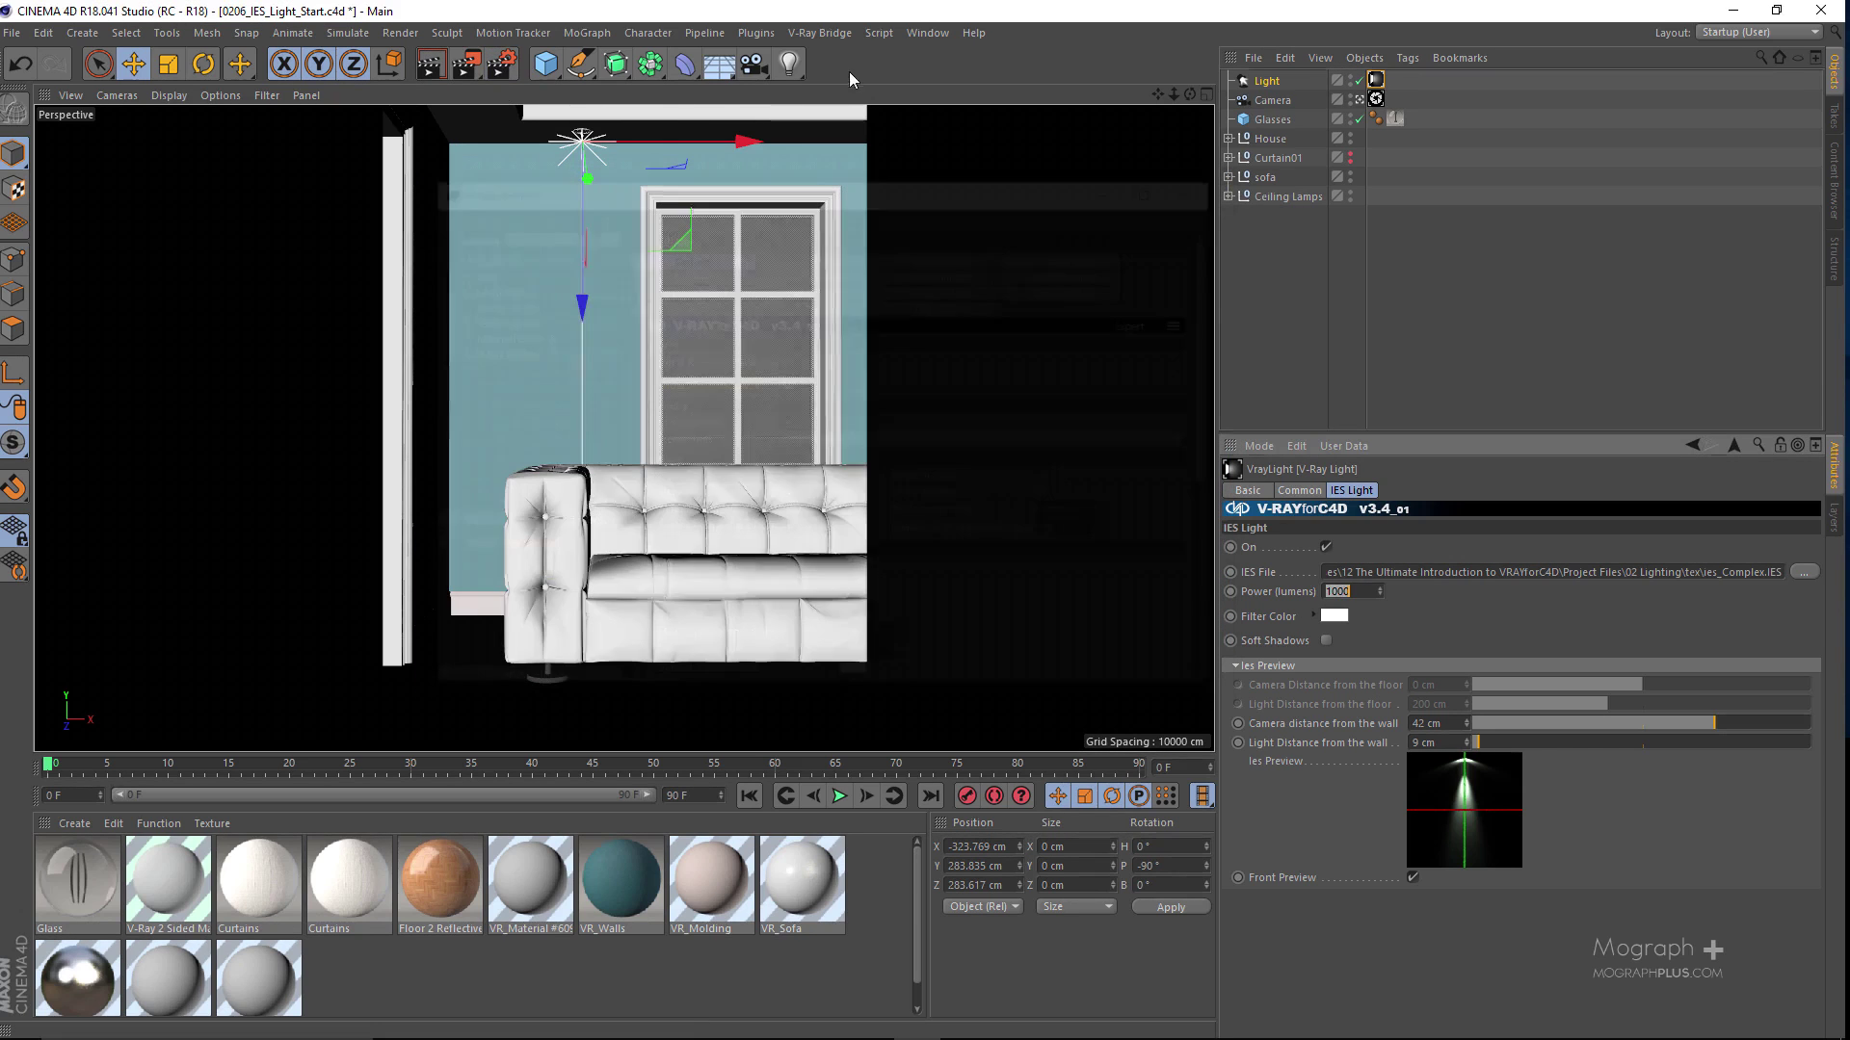
left_click(819, 33)
left_click(892, 247)
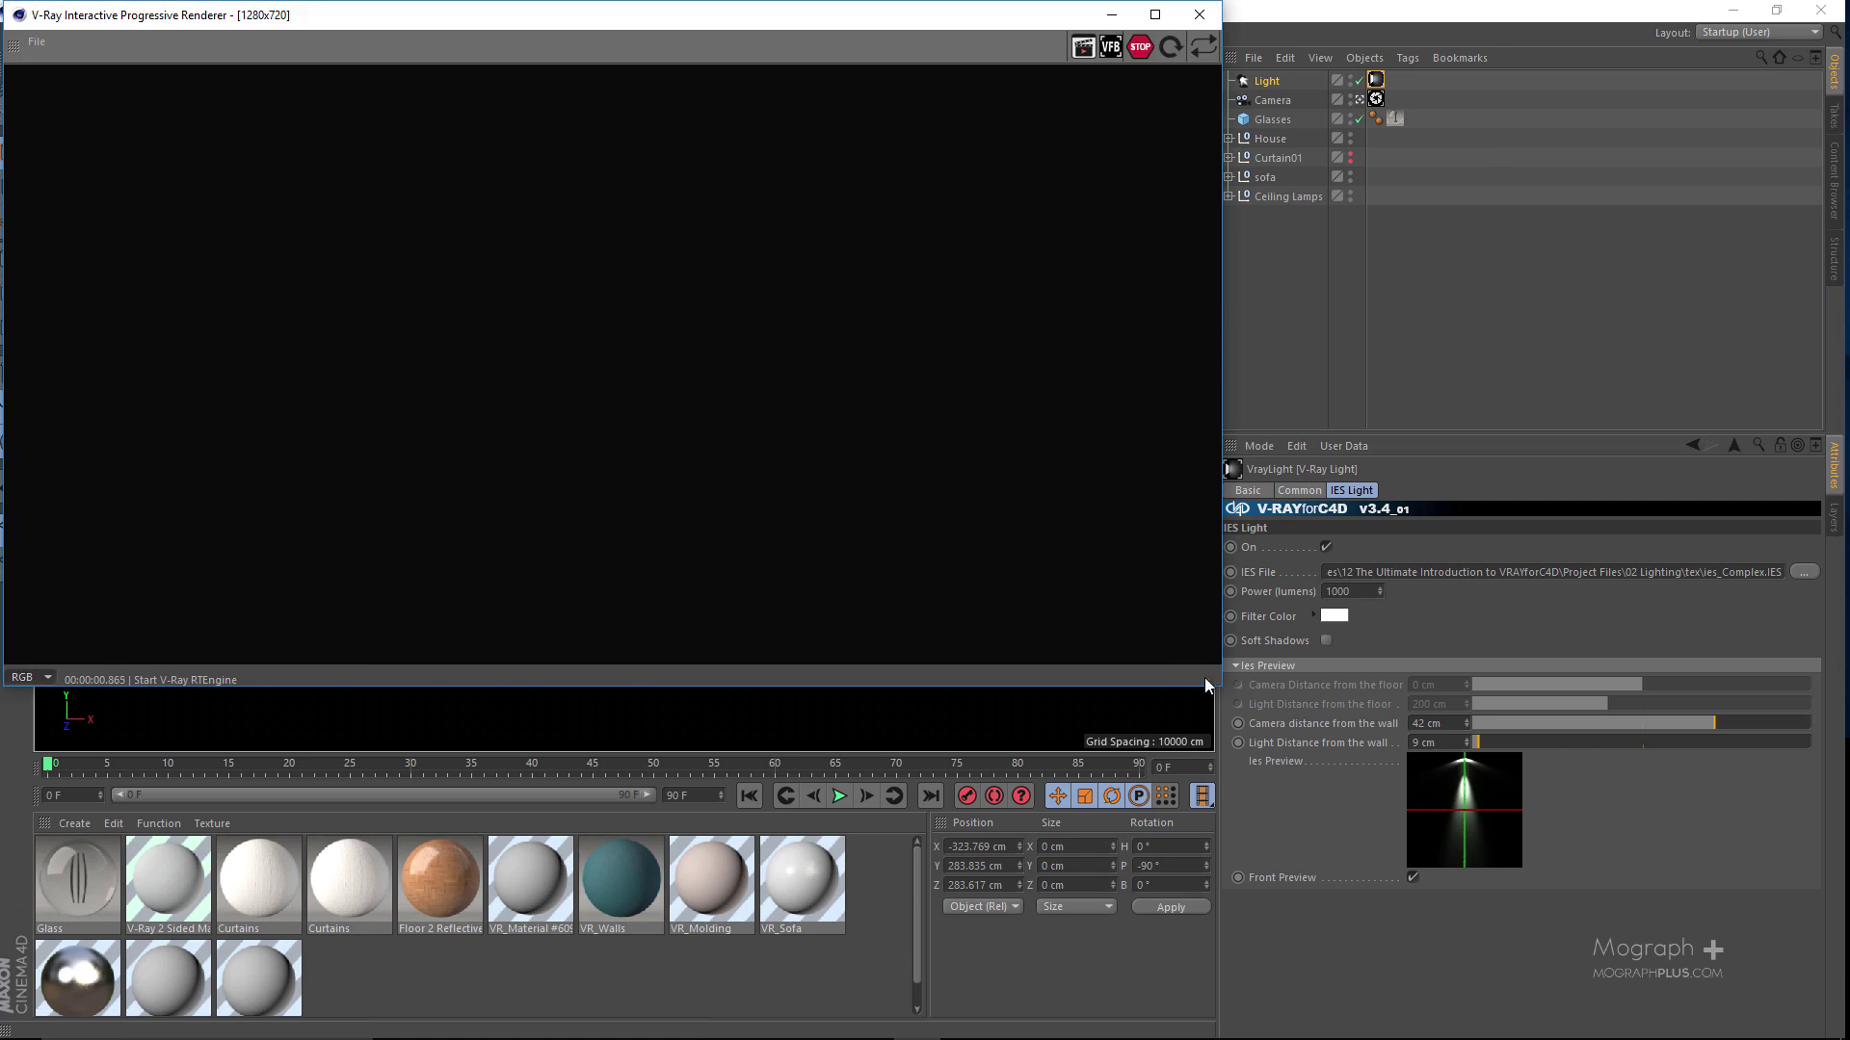
left_click_drag(1222, 688, 569, 768)
left_click_drag(322, 27, 672, 49)
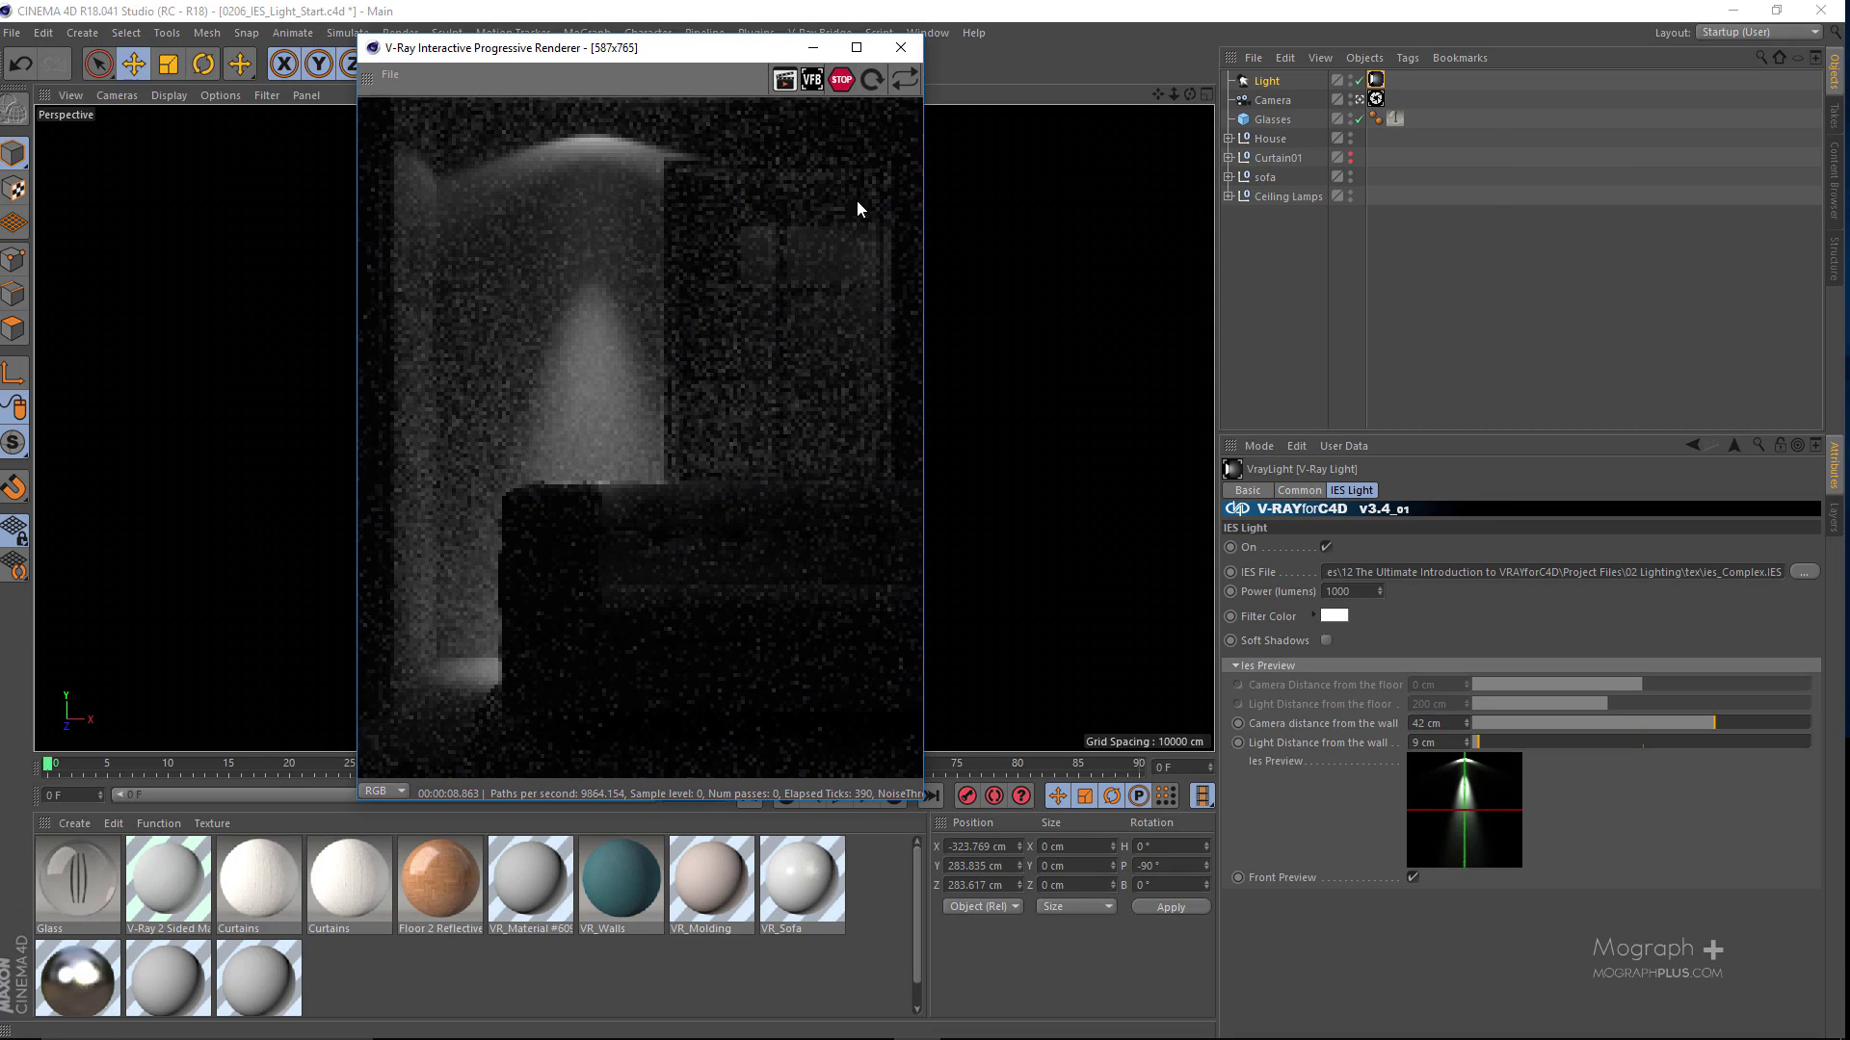
Step: Test the IES light's power at 2000, 4000 and 6000 lumens in the interactive render
double_click(1340, 592)
type("2000")
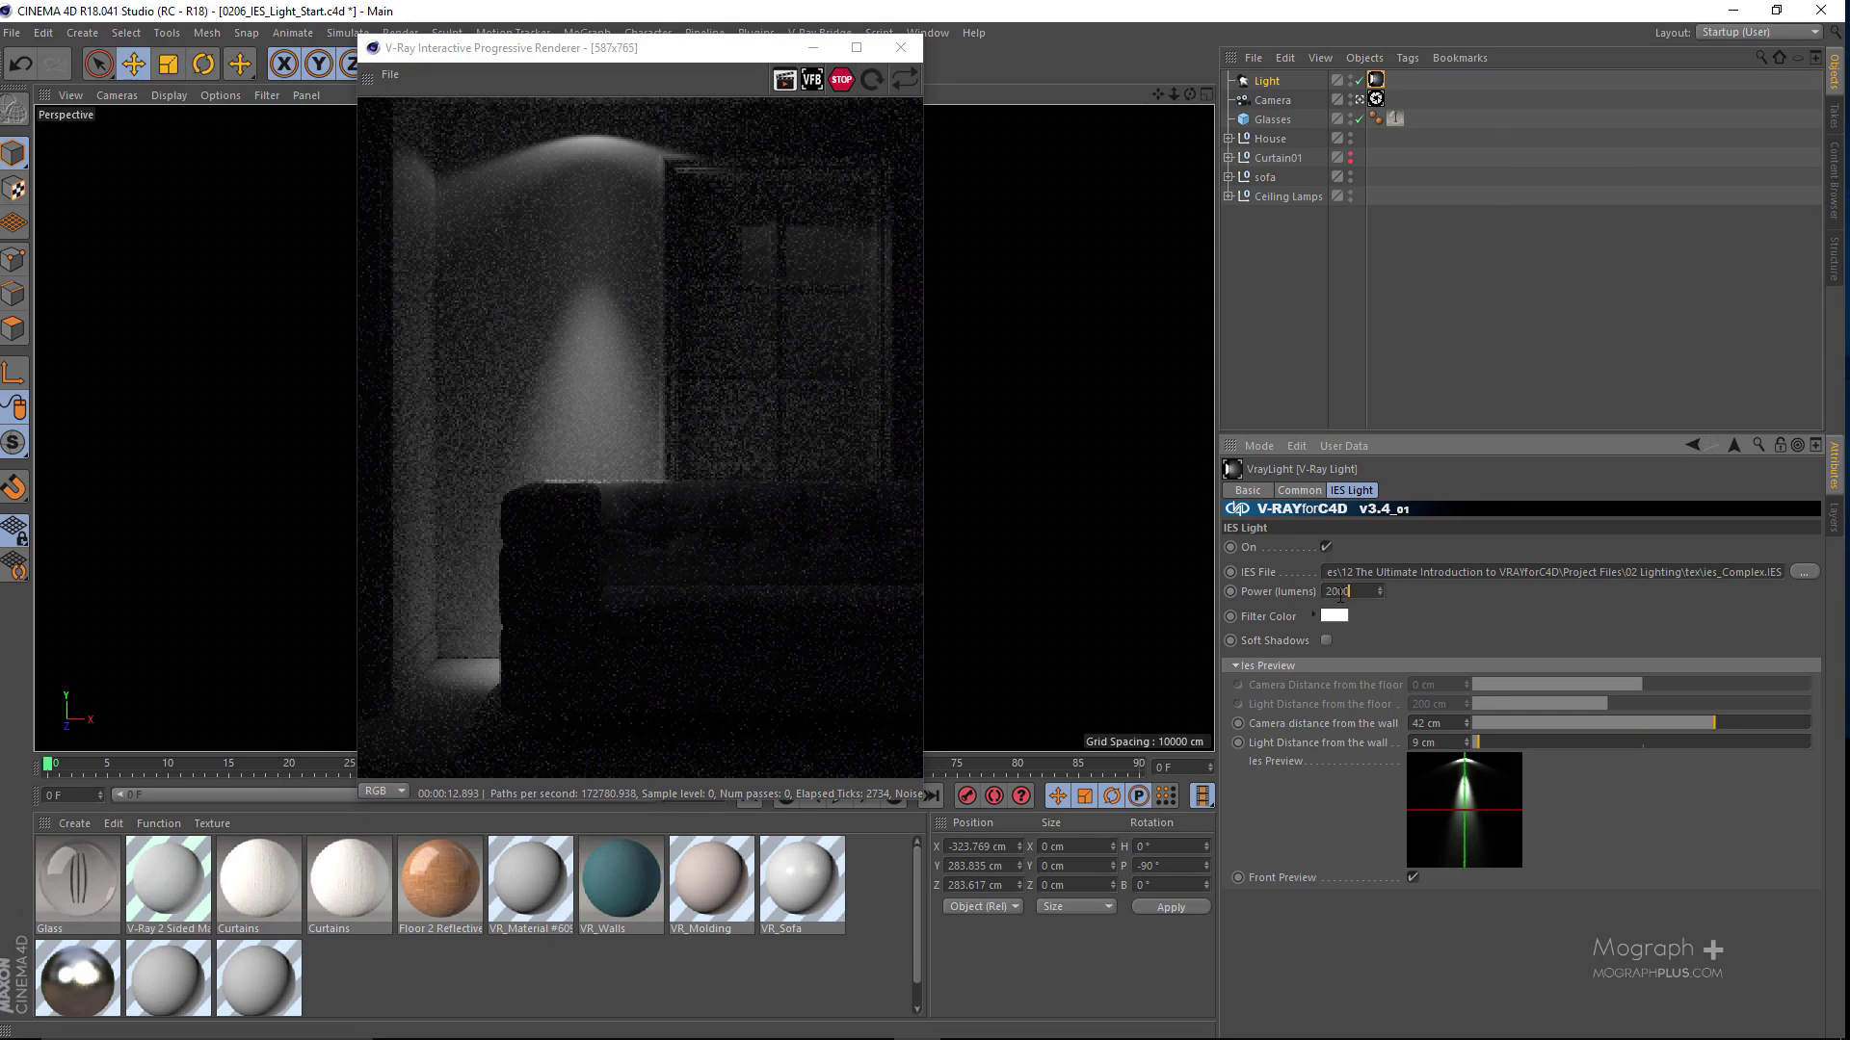
double_click(1339, 592)
type("4000")
key("Return")
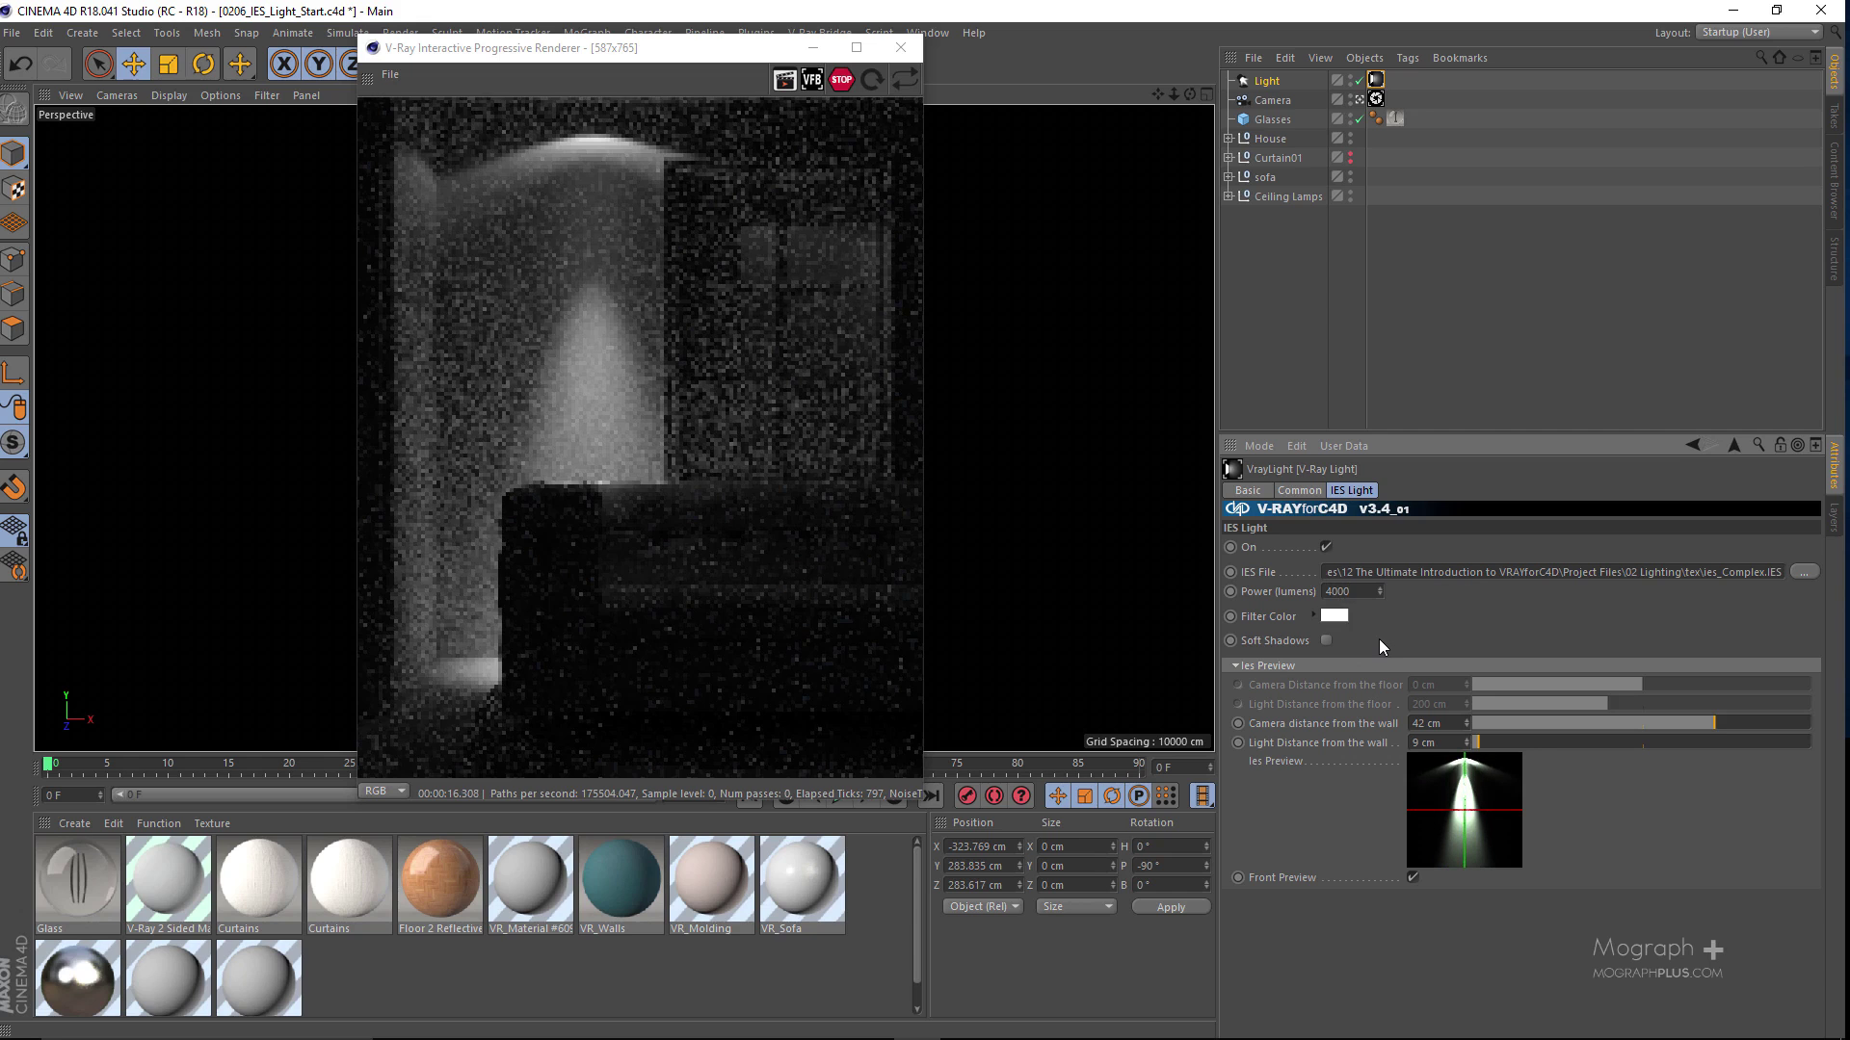
double_click(1355, 591)
type("6000")
key("Return")
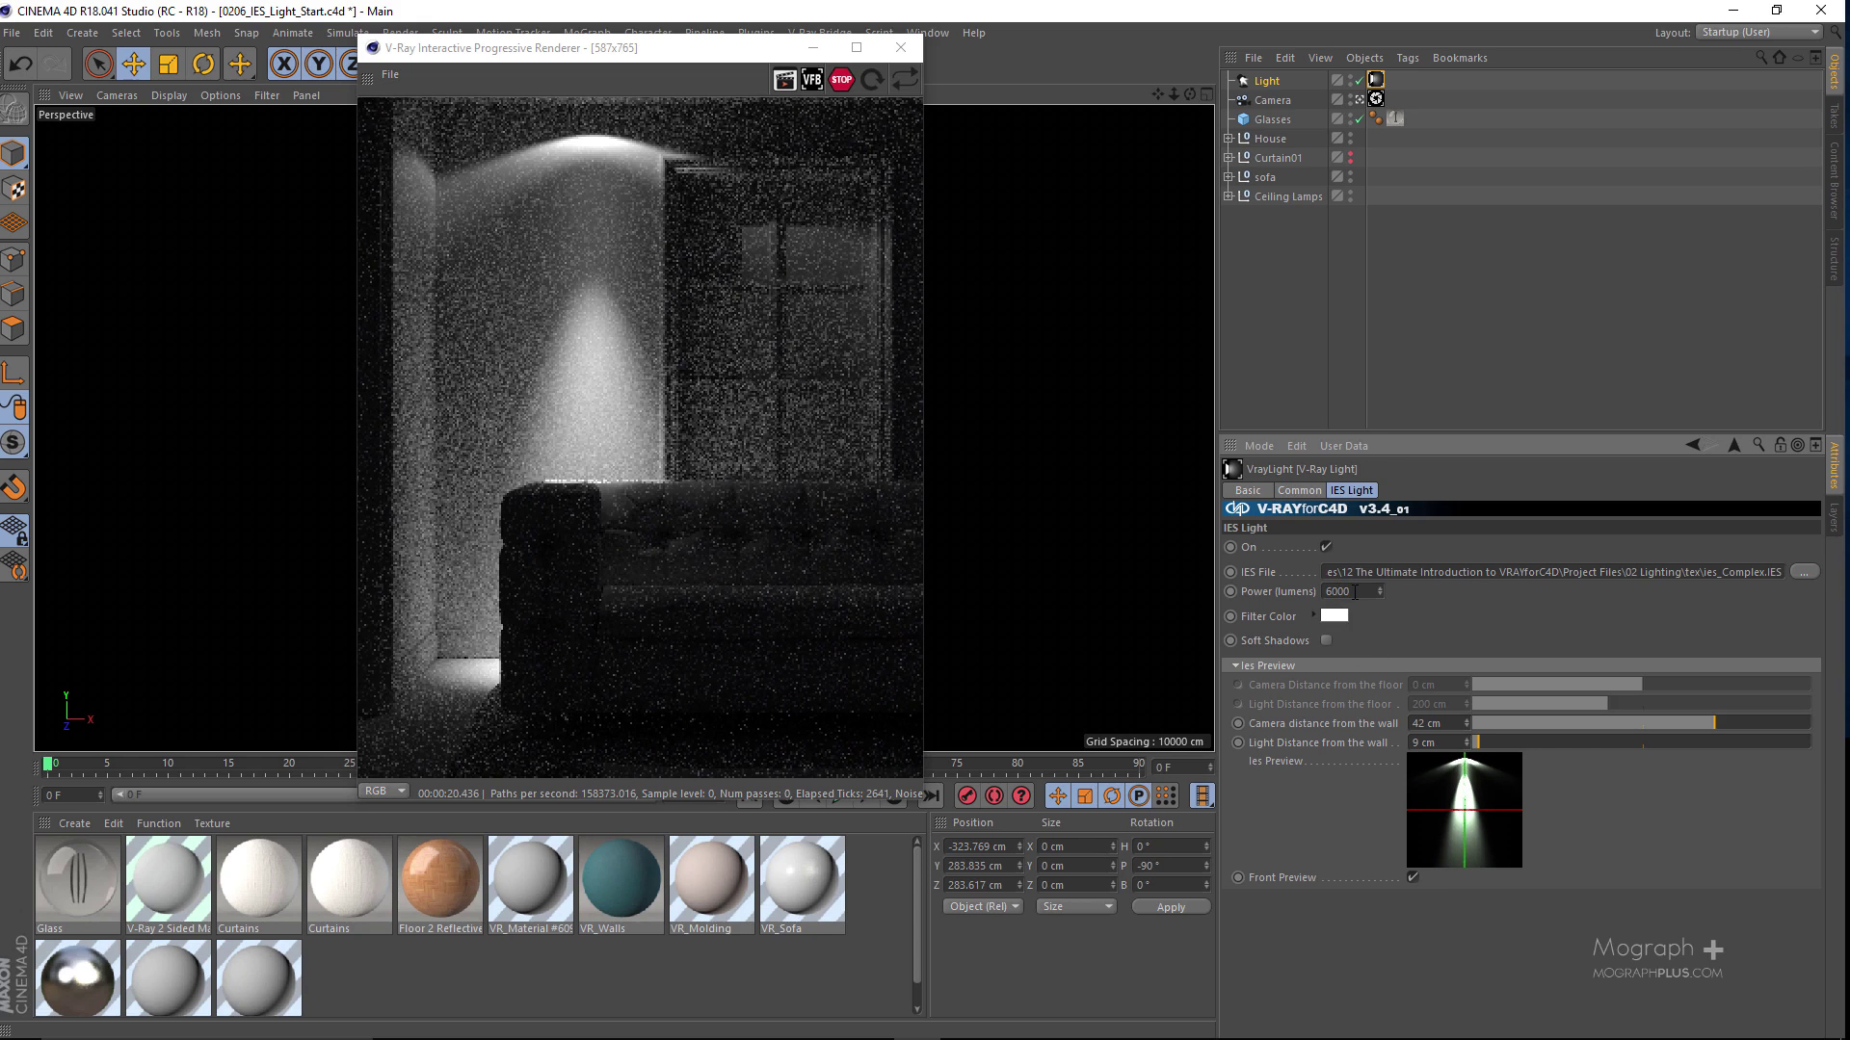
Step: Compare the IES light at a power of 0 with a power of 5000 lumens in the interactive render
double_click(1348, 590)
type("0")
key("Return")
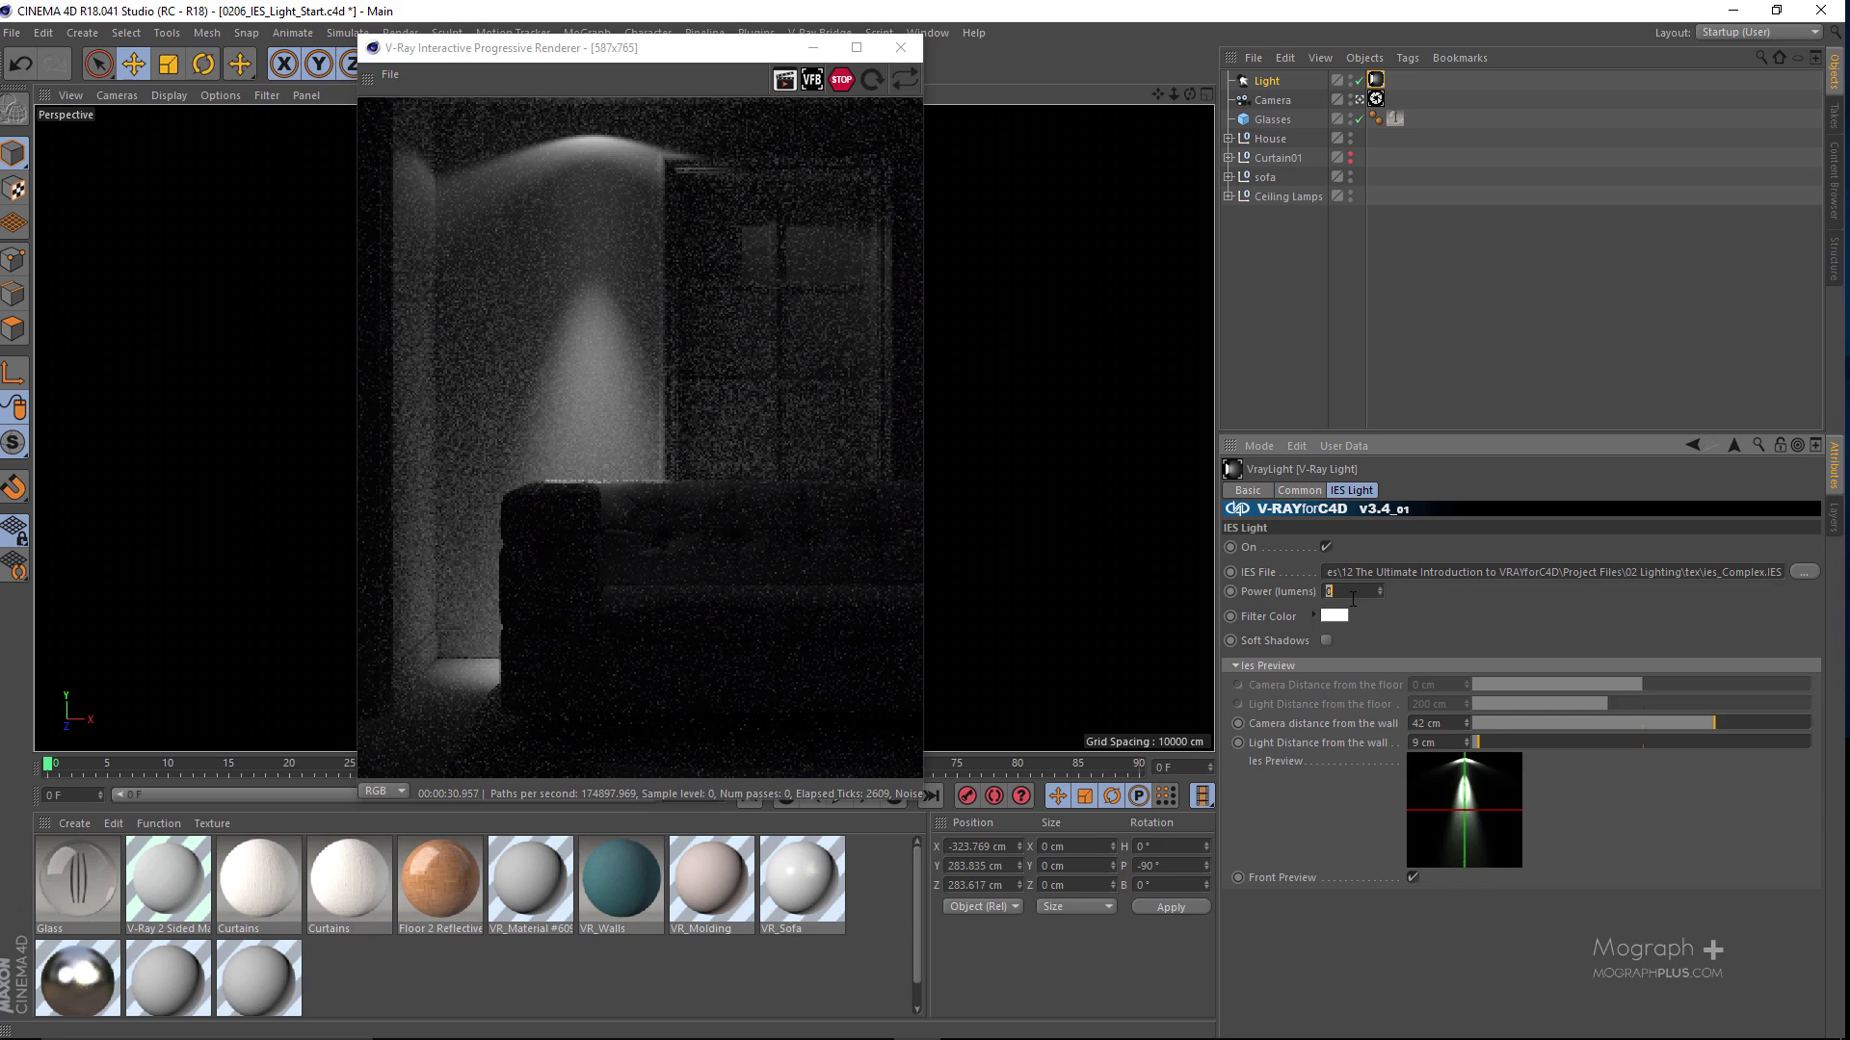
type("5000")
key("Return")
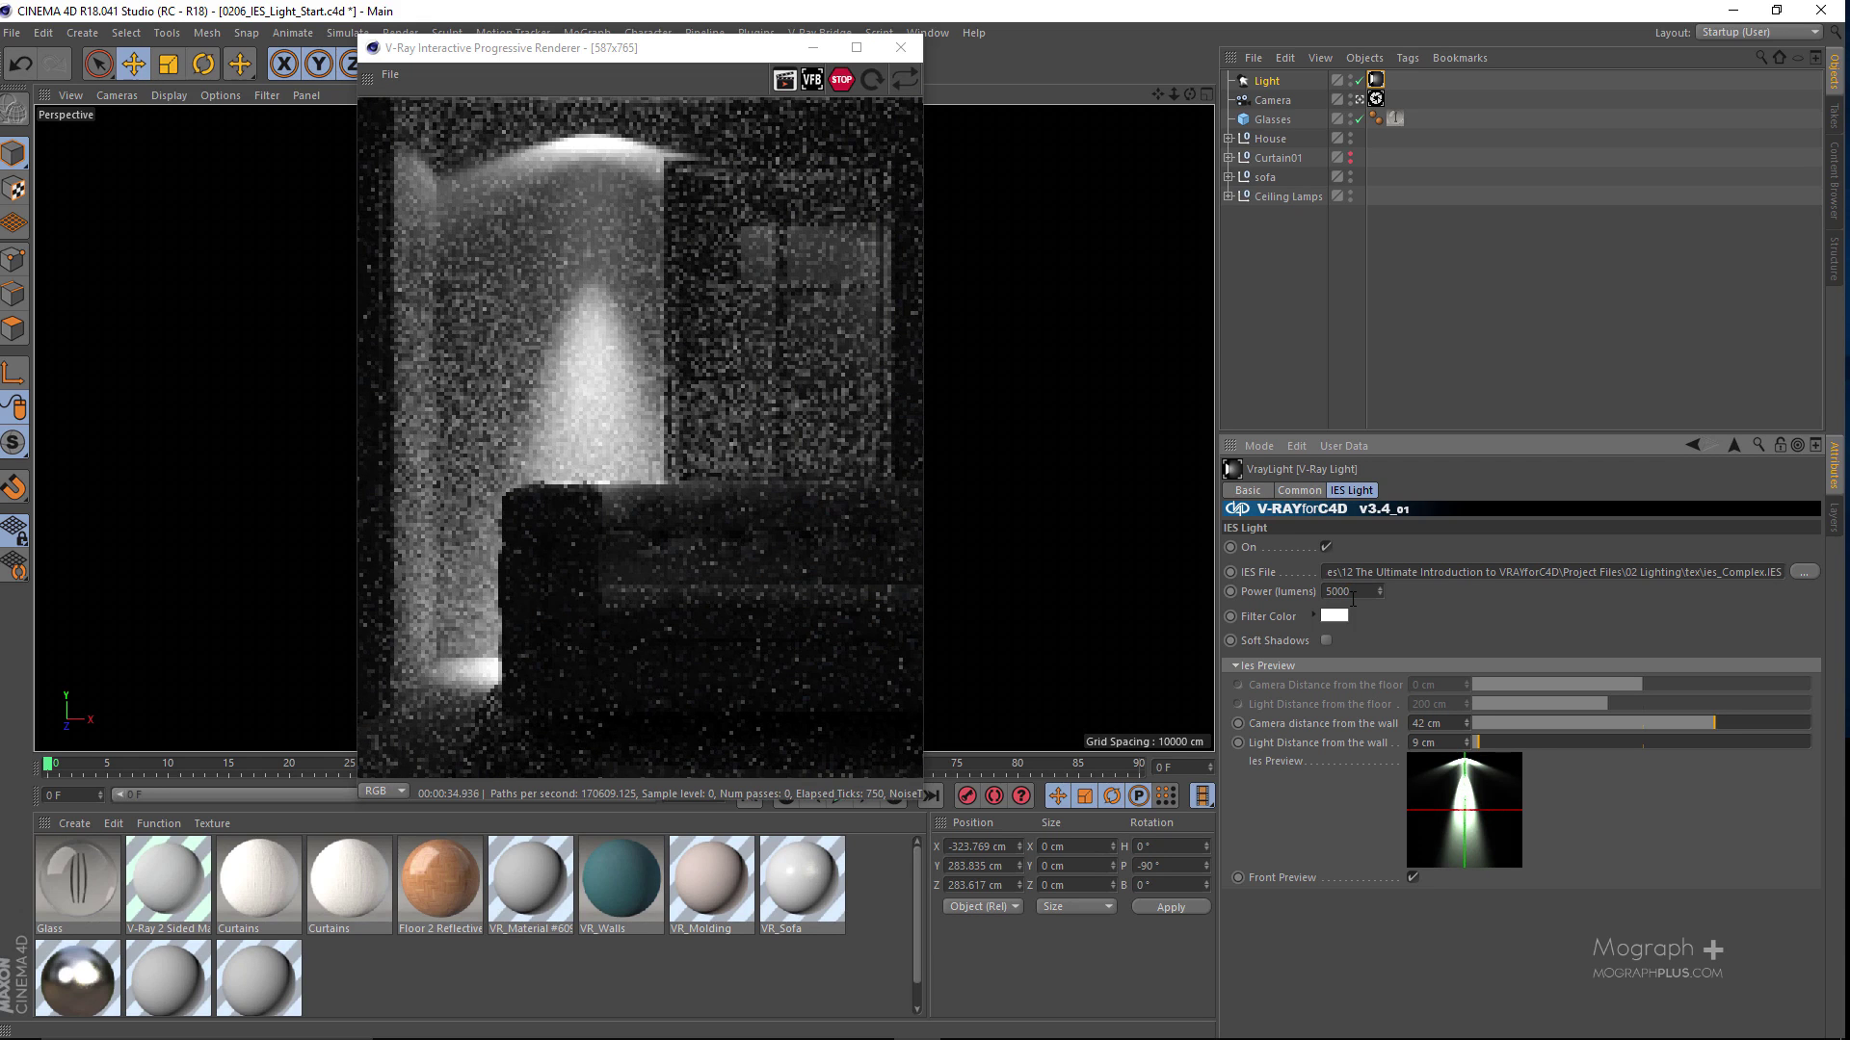
Step: Set the IES light's power to 6000 lumens
double_click(1353, 594)
type("8000")
key("Return")
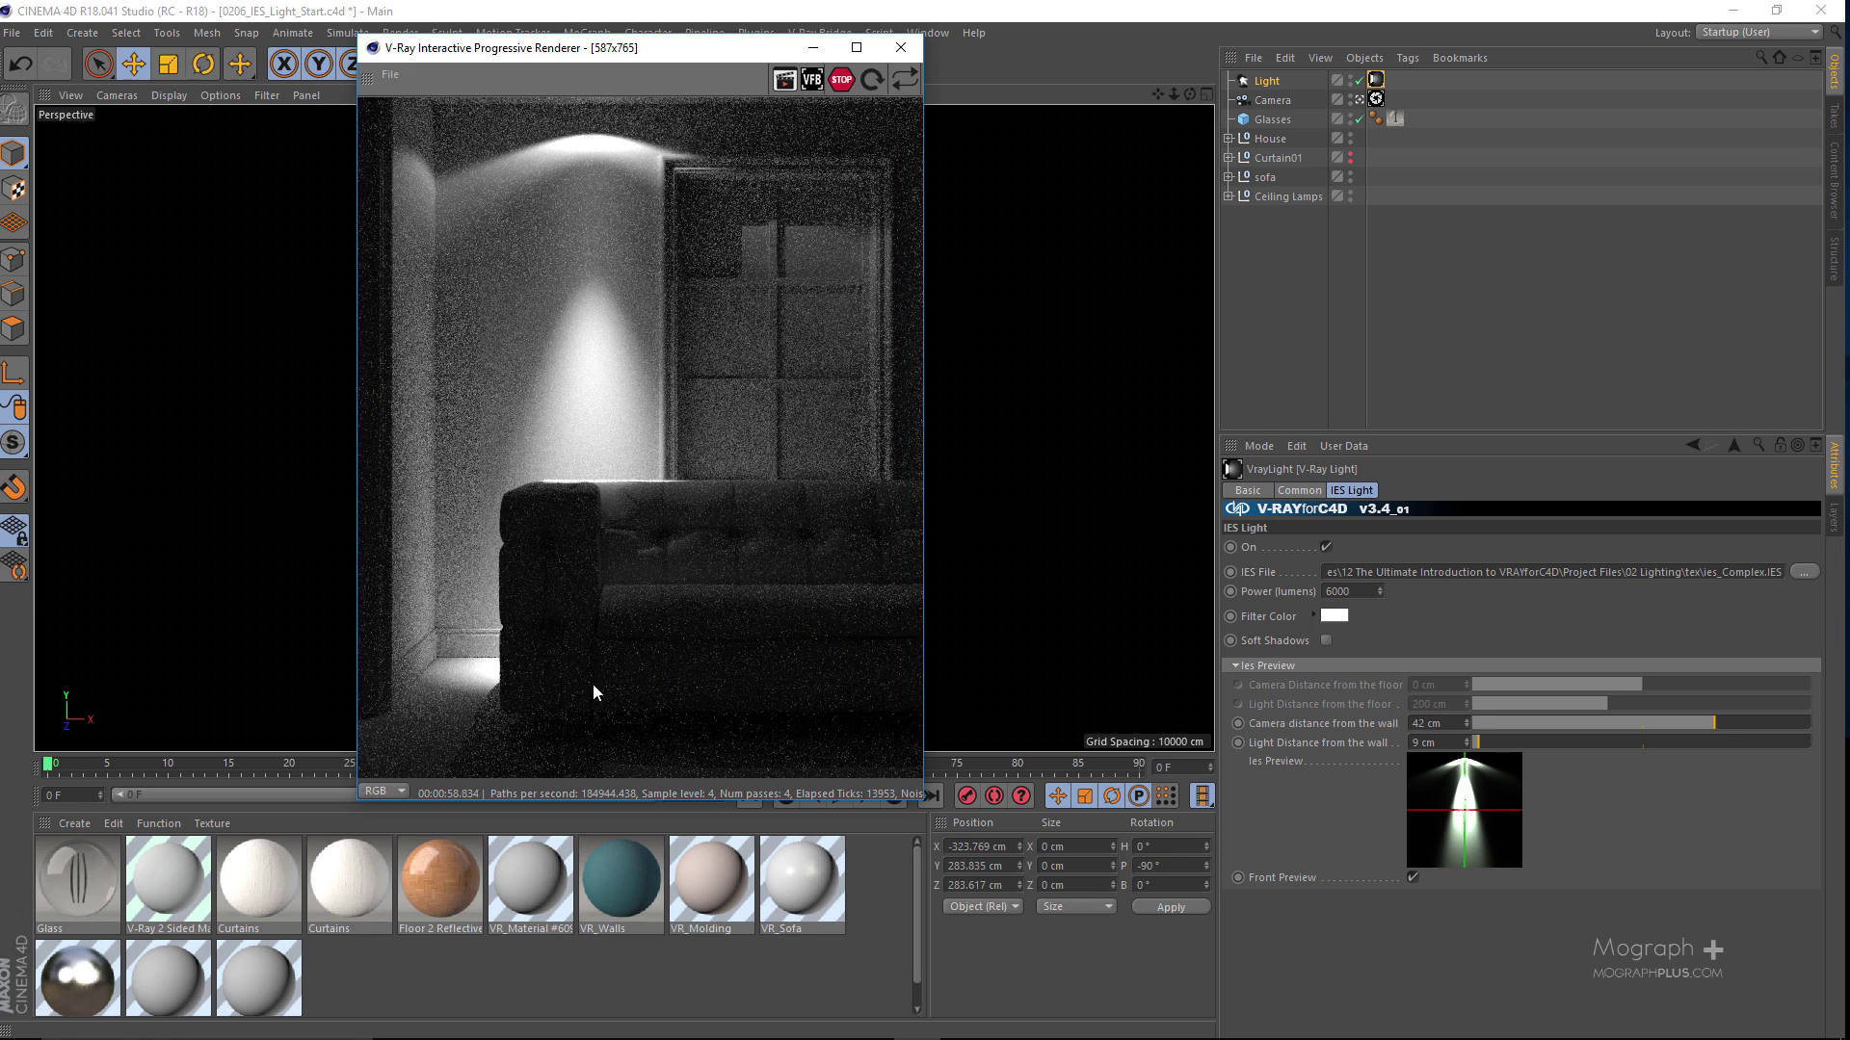
Step: Turn on Soft Shadows for the IES light and restart the interactive render with its window moved clear of the viewport
left_click(1326, 641)
left_click(840, 81)
left_click_drag(743, 47, 1397, 119)
left_click(1519, 150)
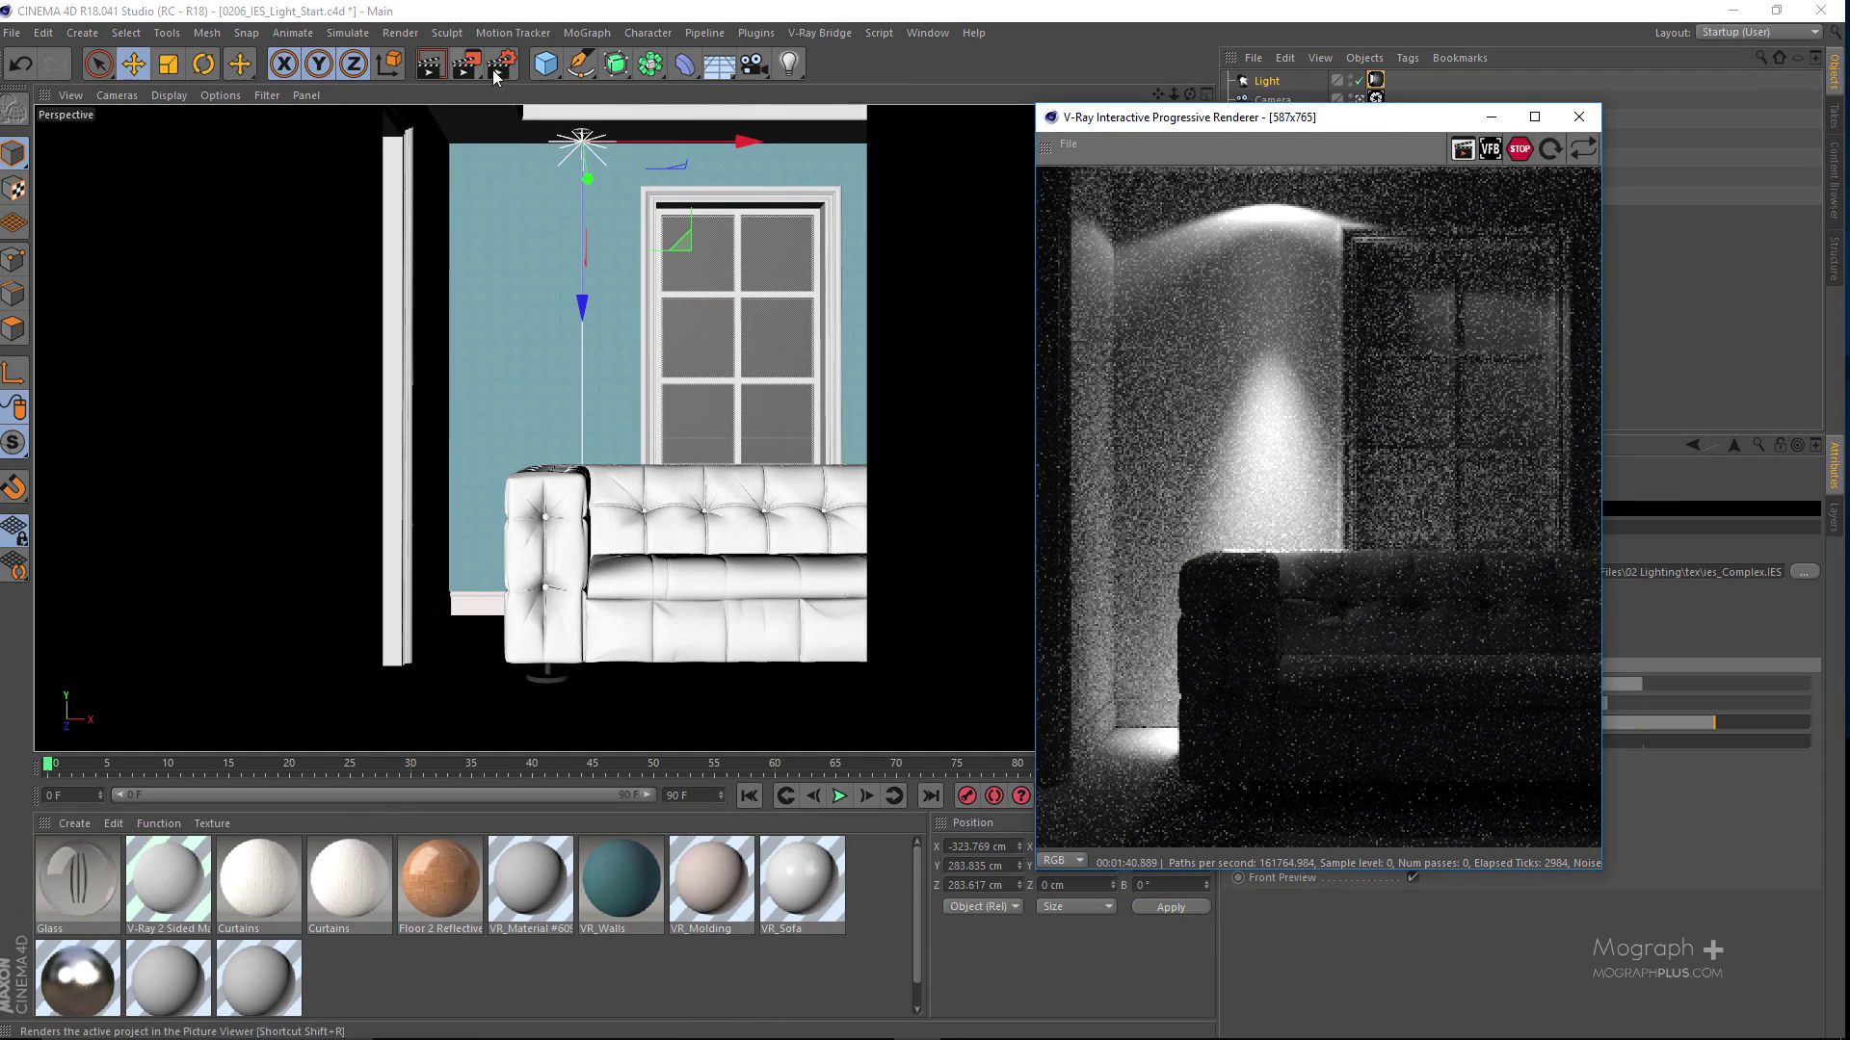
Step: Rotate the IES light about different axes to test its beam direction in the interactive render, and undo the rotation
left_click(203, 63)
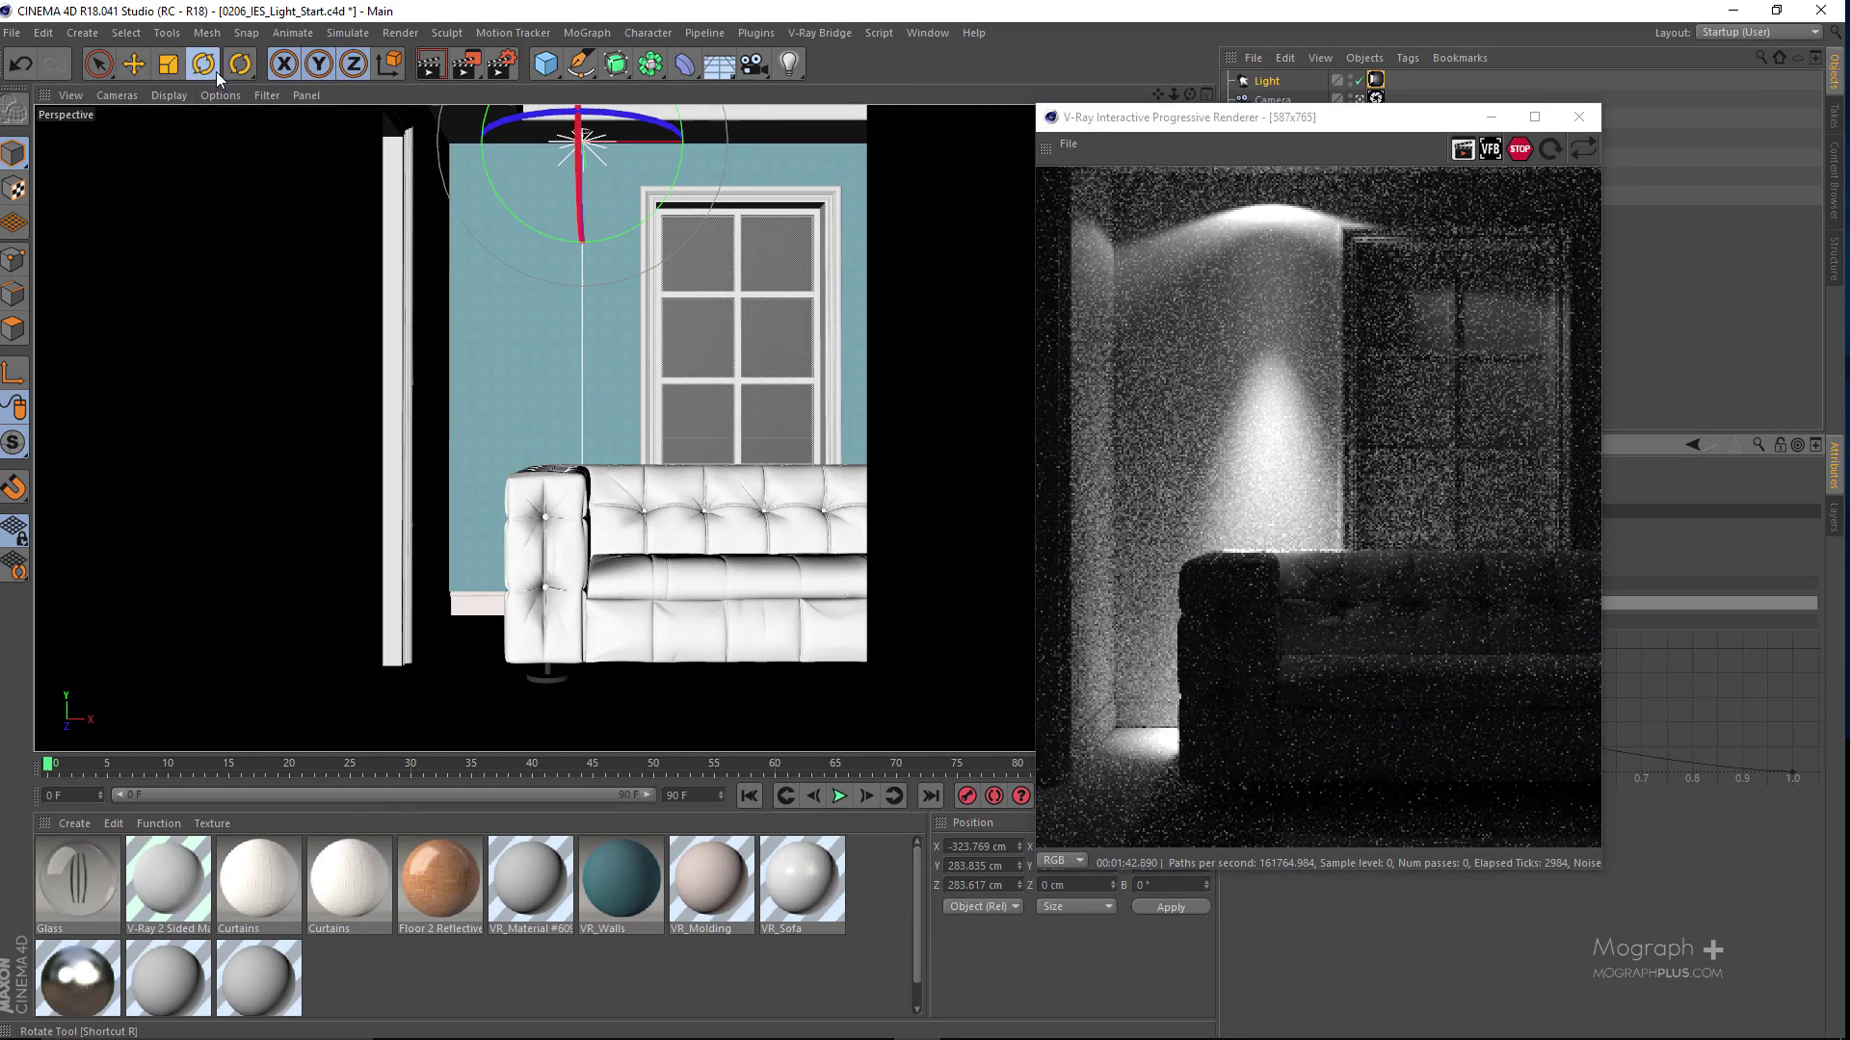
left_click_drag(643, 219, 754, 224)
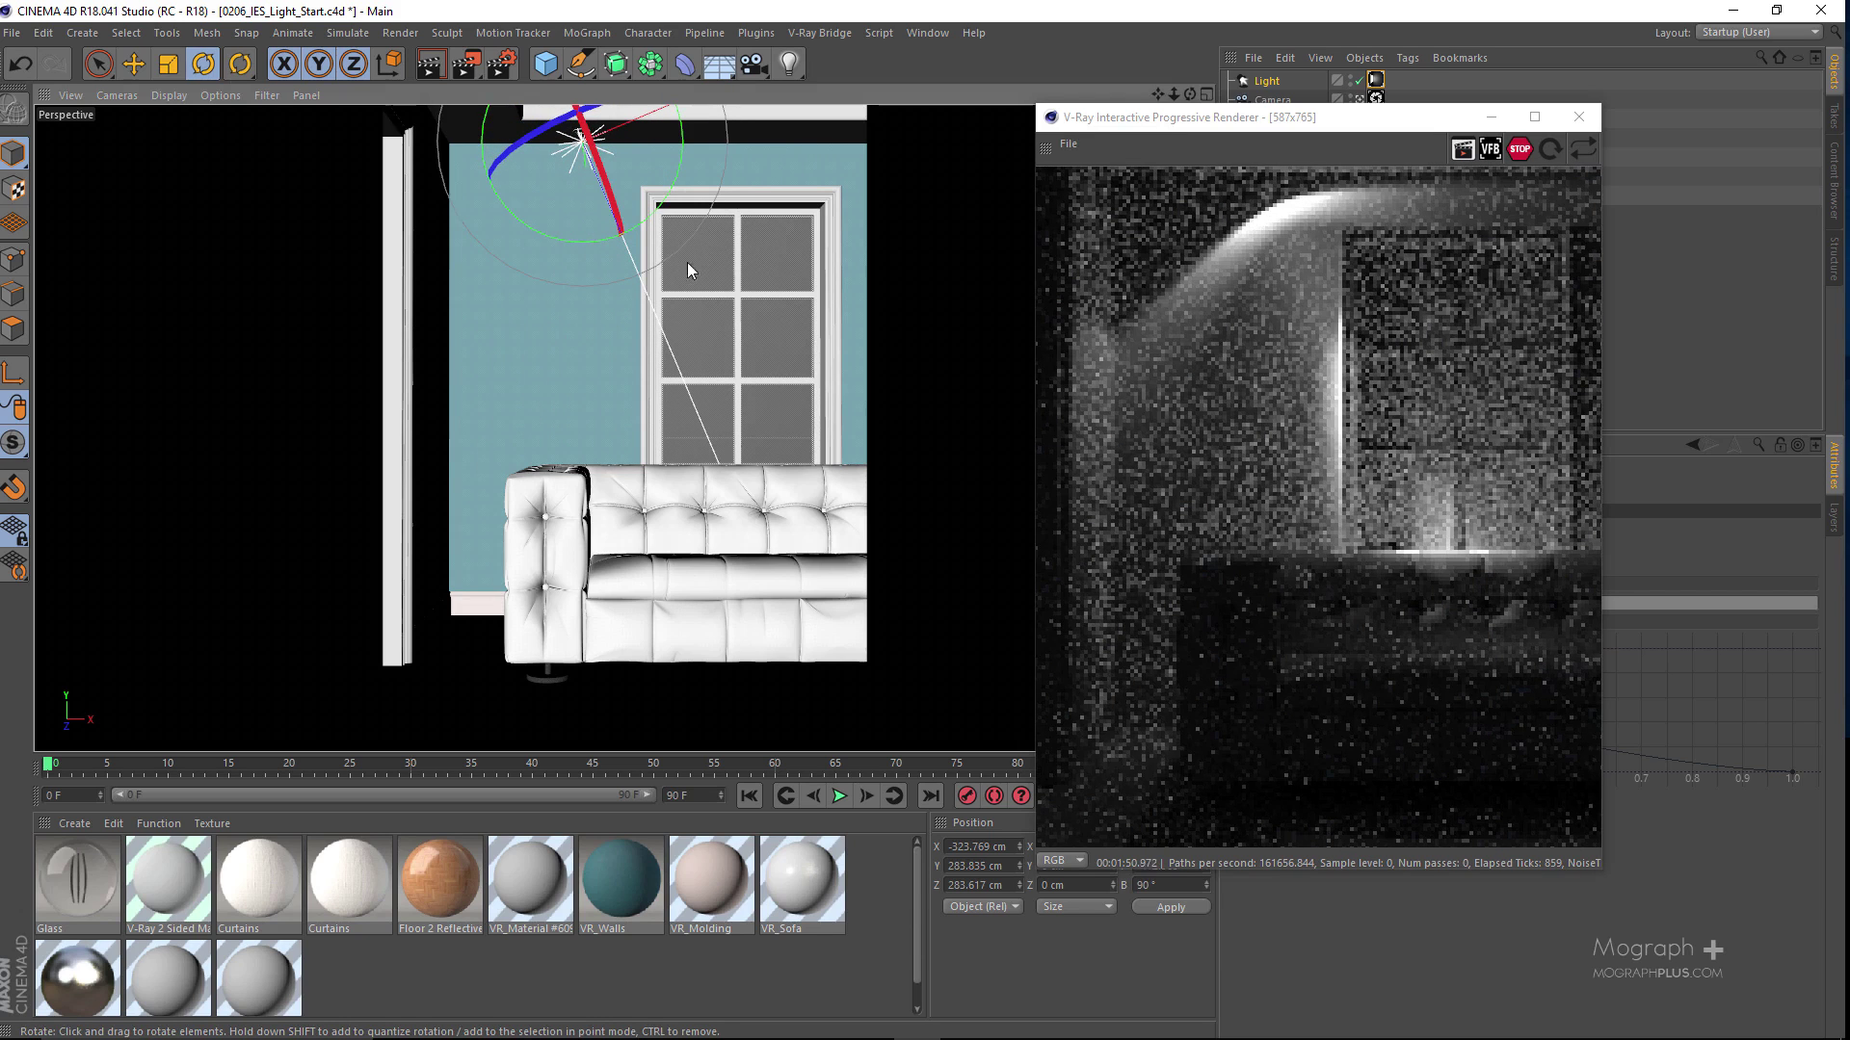
left_click_drag(658, 285, 576, 159)
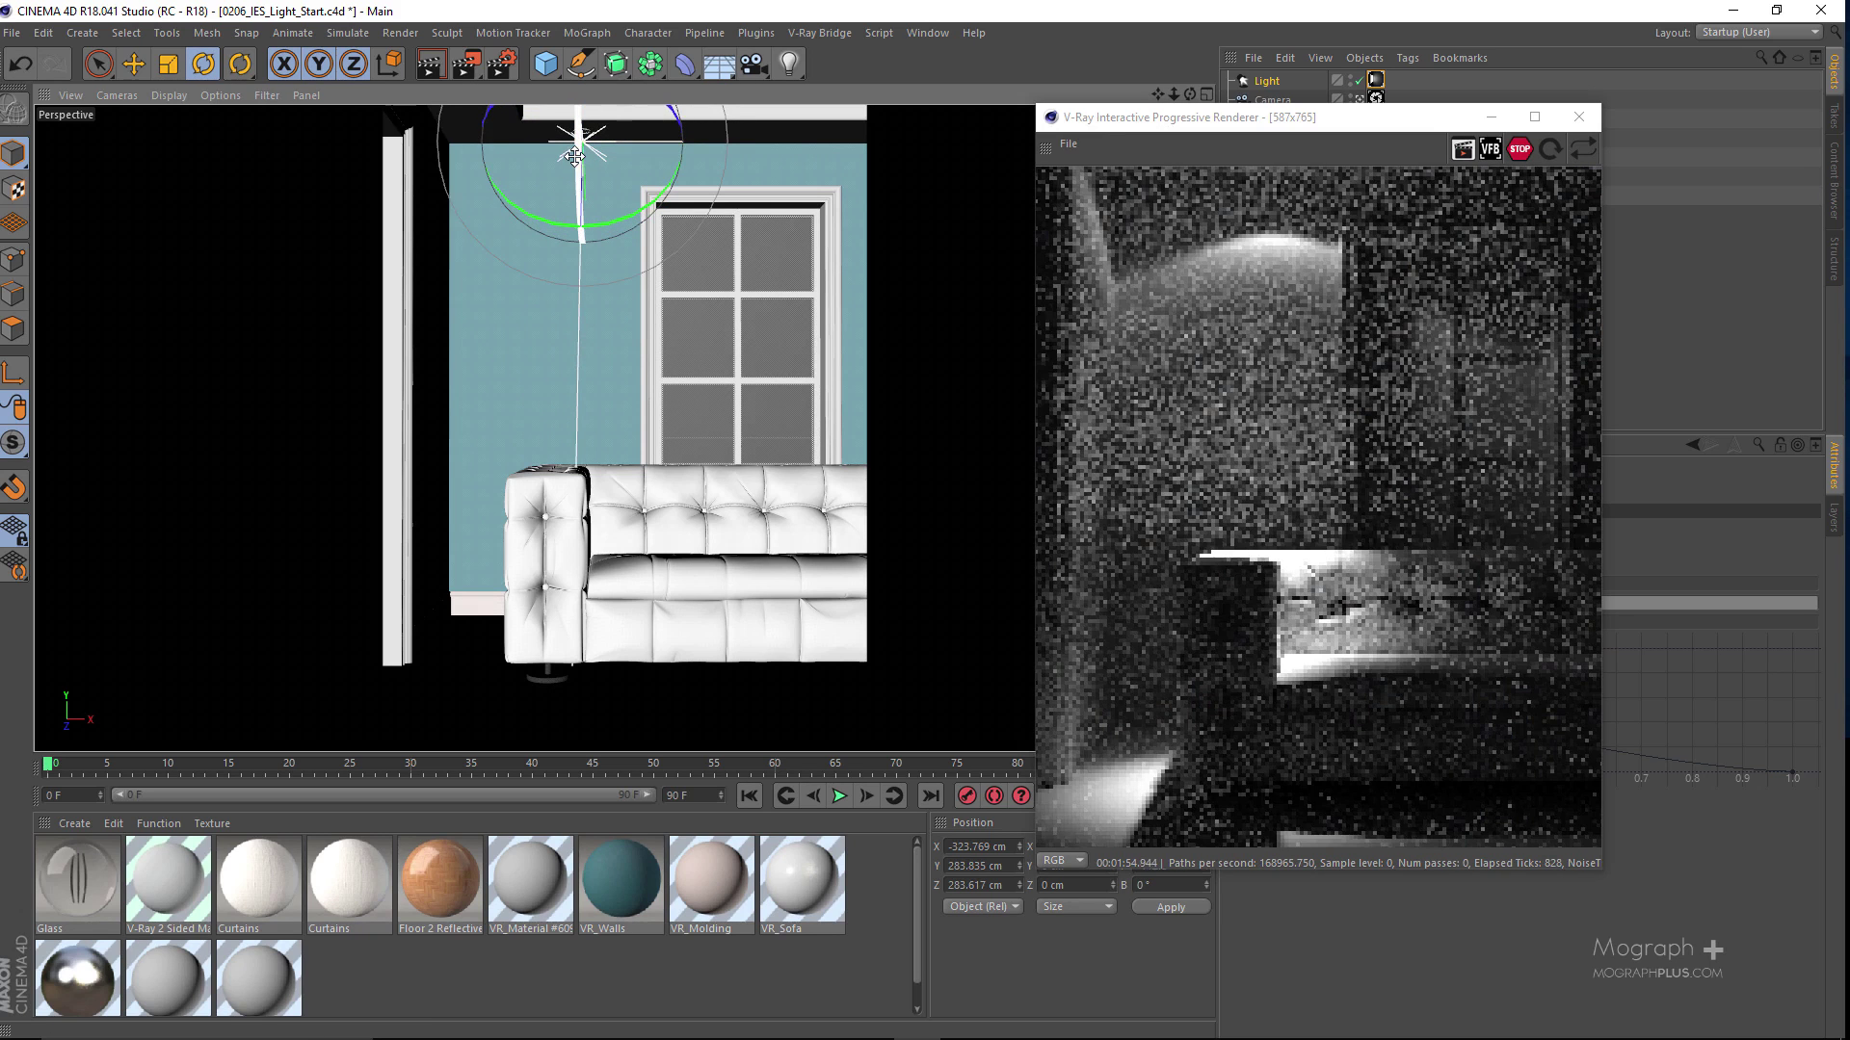
left_click_drag(581, 231, 583, 219)
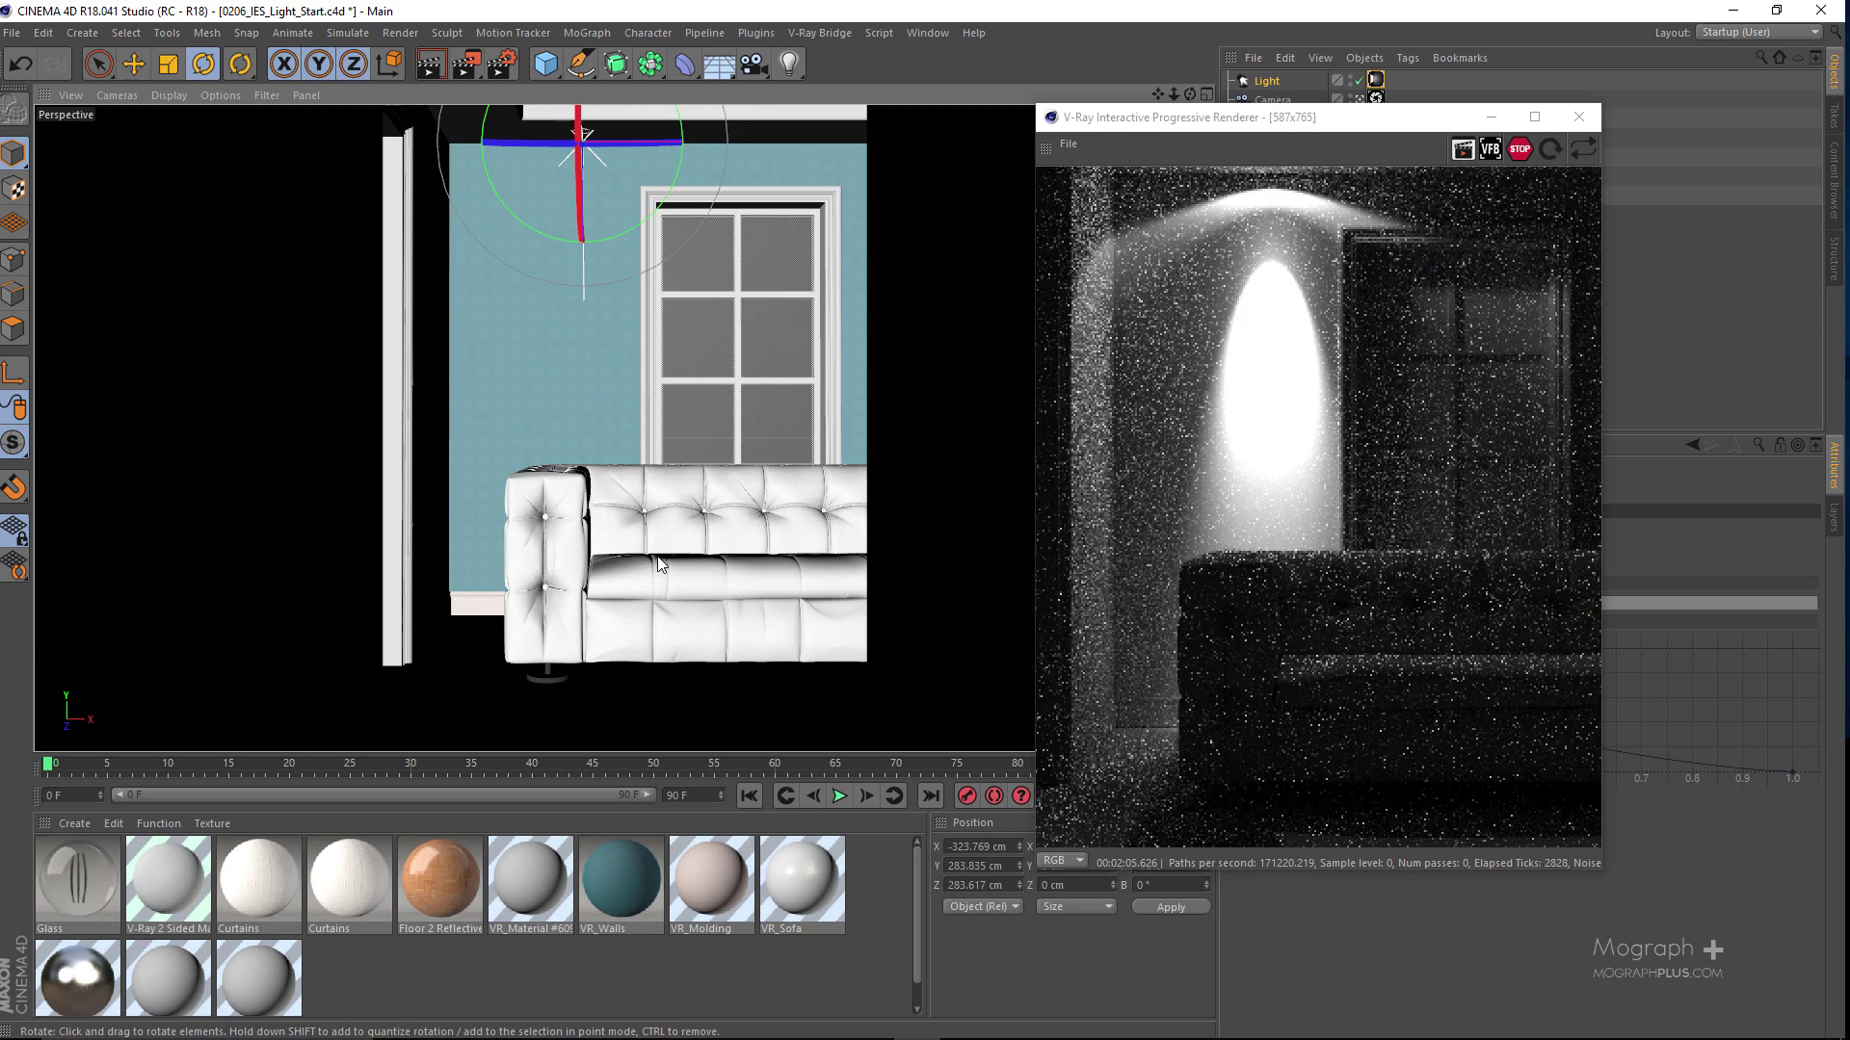
key("ctrl+z")
Step: Stop the interactive render and load ies_Simple.IES as the light's IES file, with the render window moved clear of the light's settings
left_click_drag(1325, 129, 789, 136)
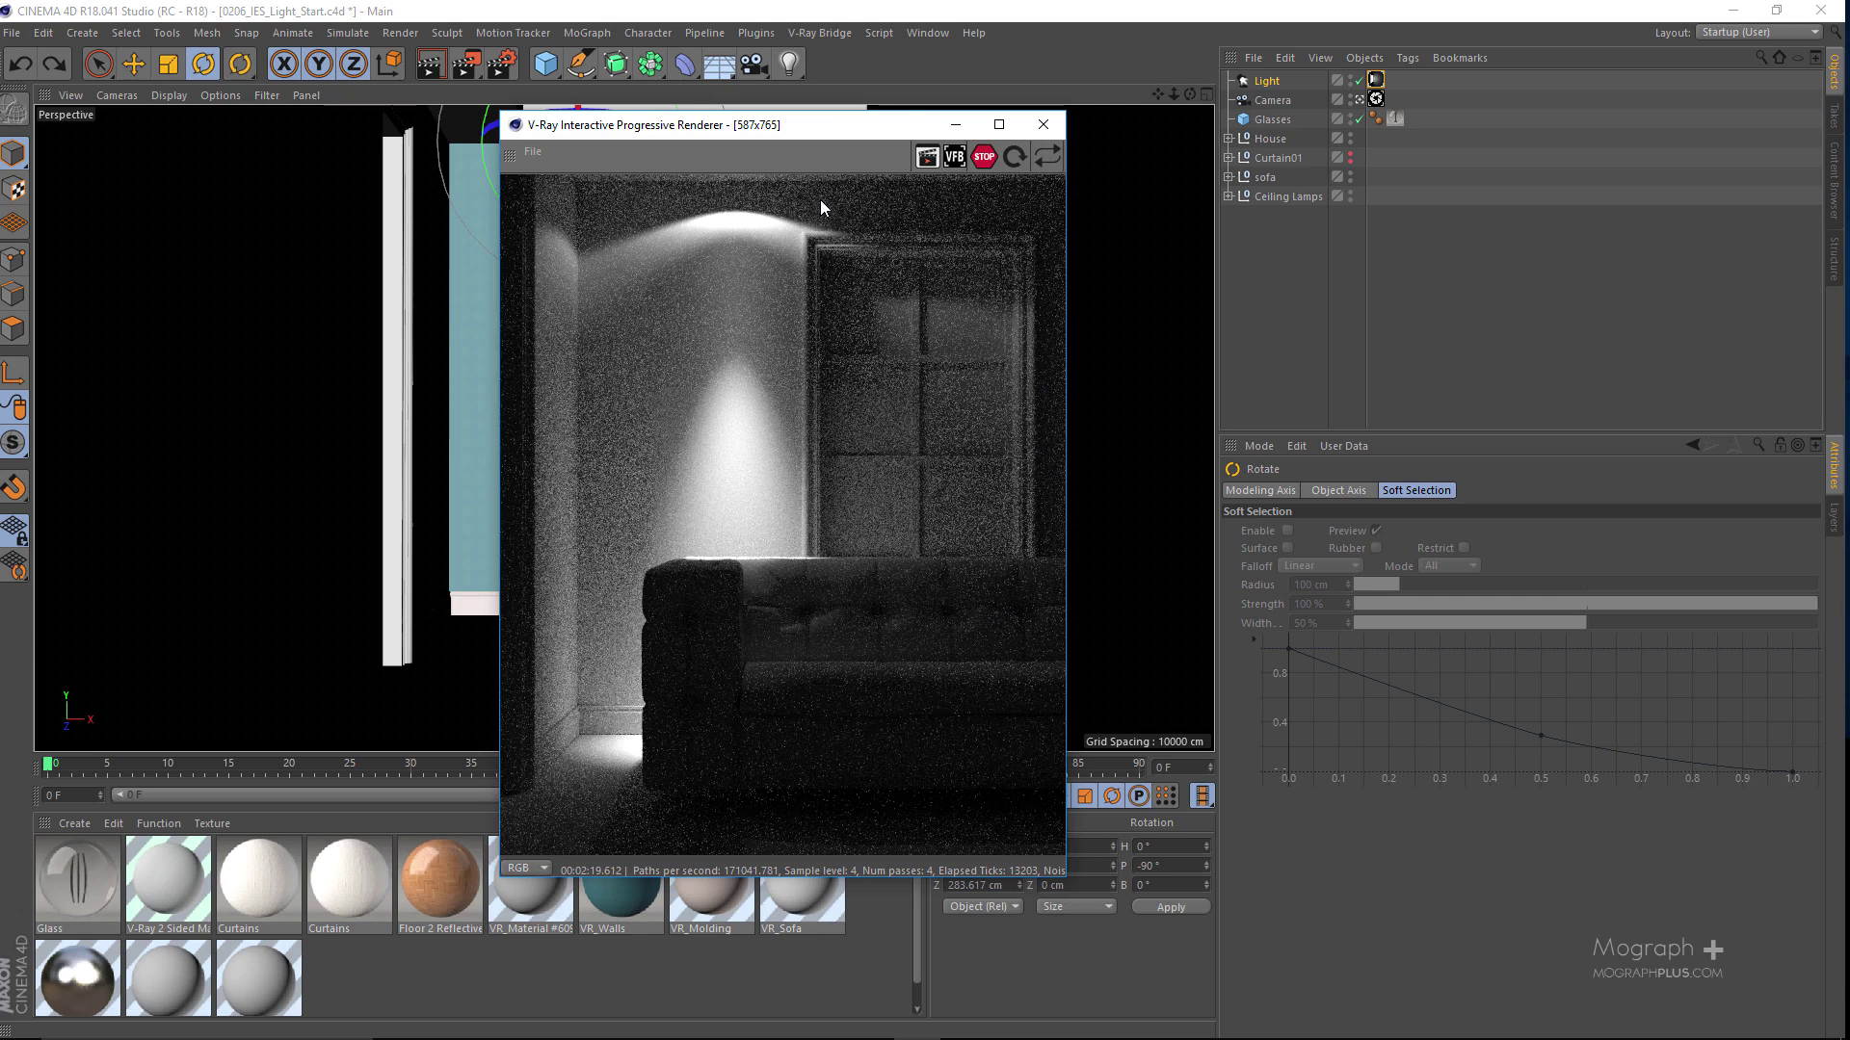
left_click_drag(797, 120, 839, 46)
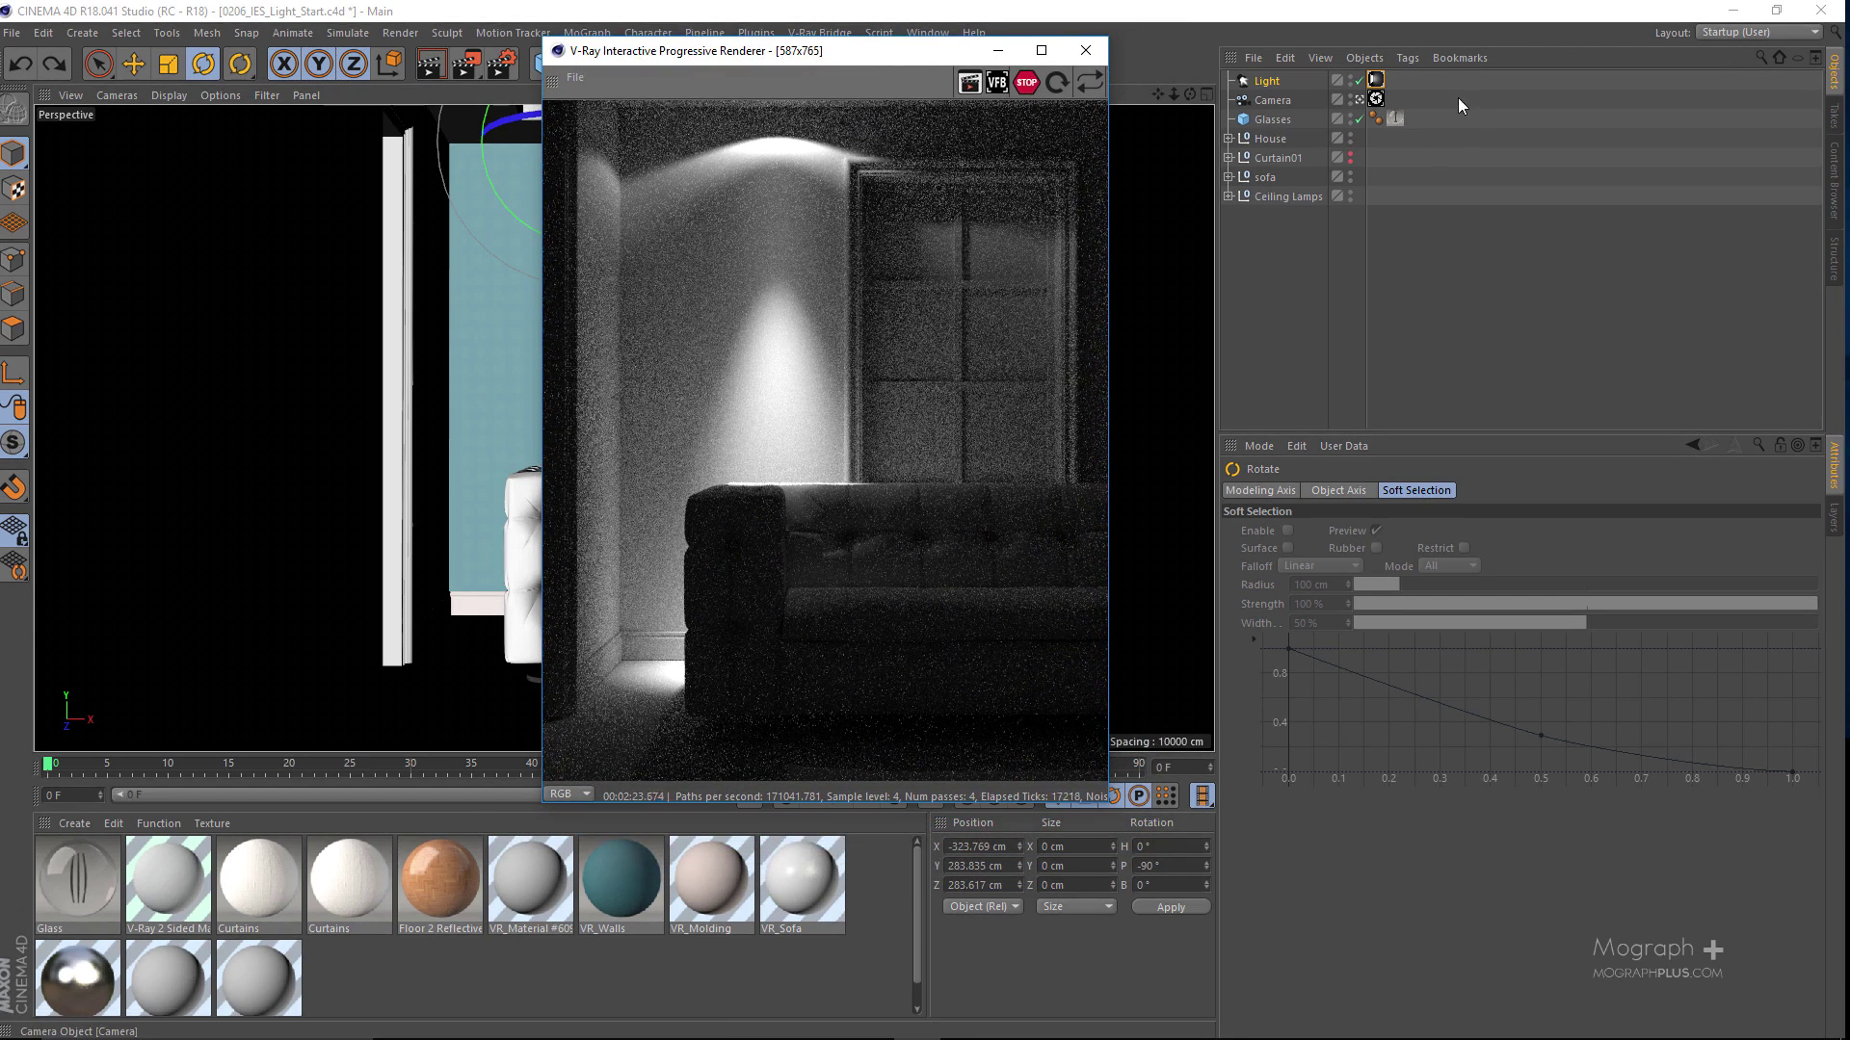
left_click(1374, 80)
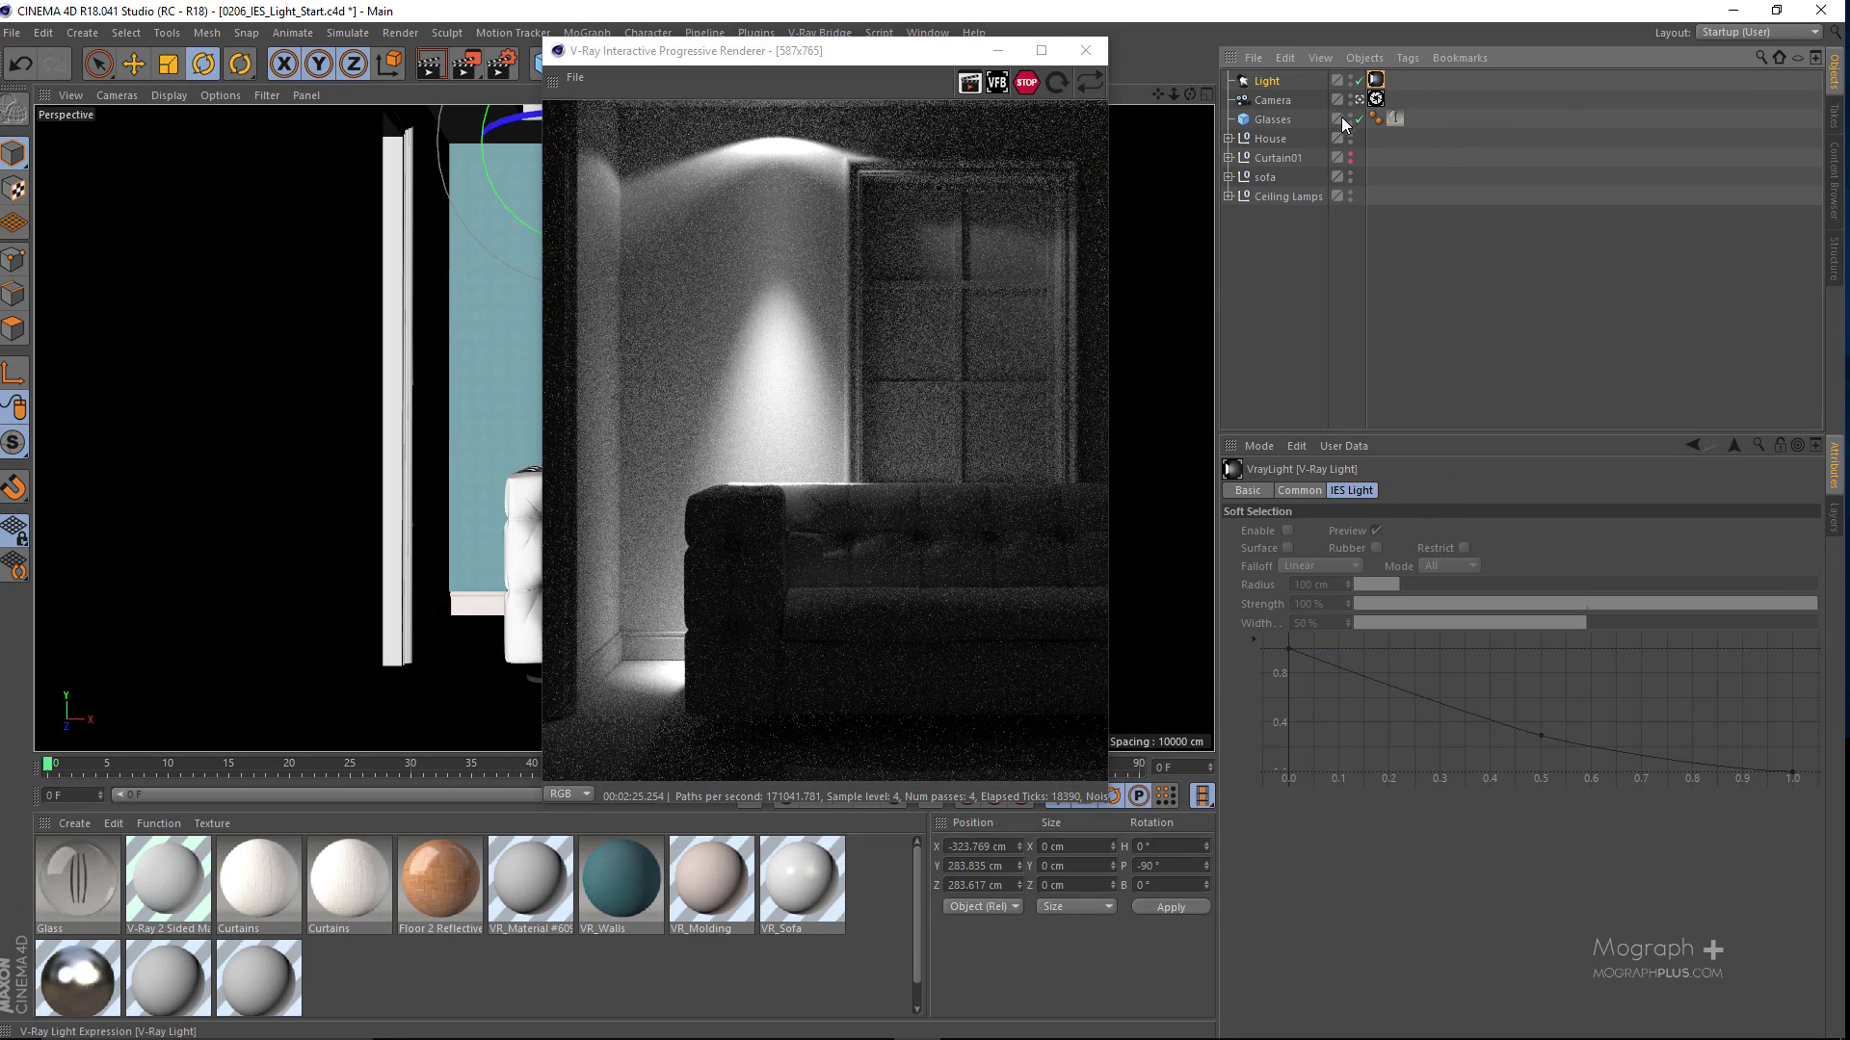
left_click(1024, 85)
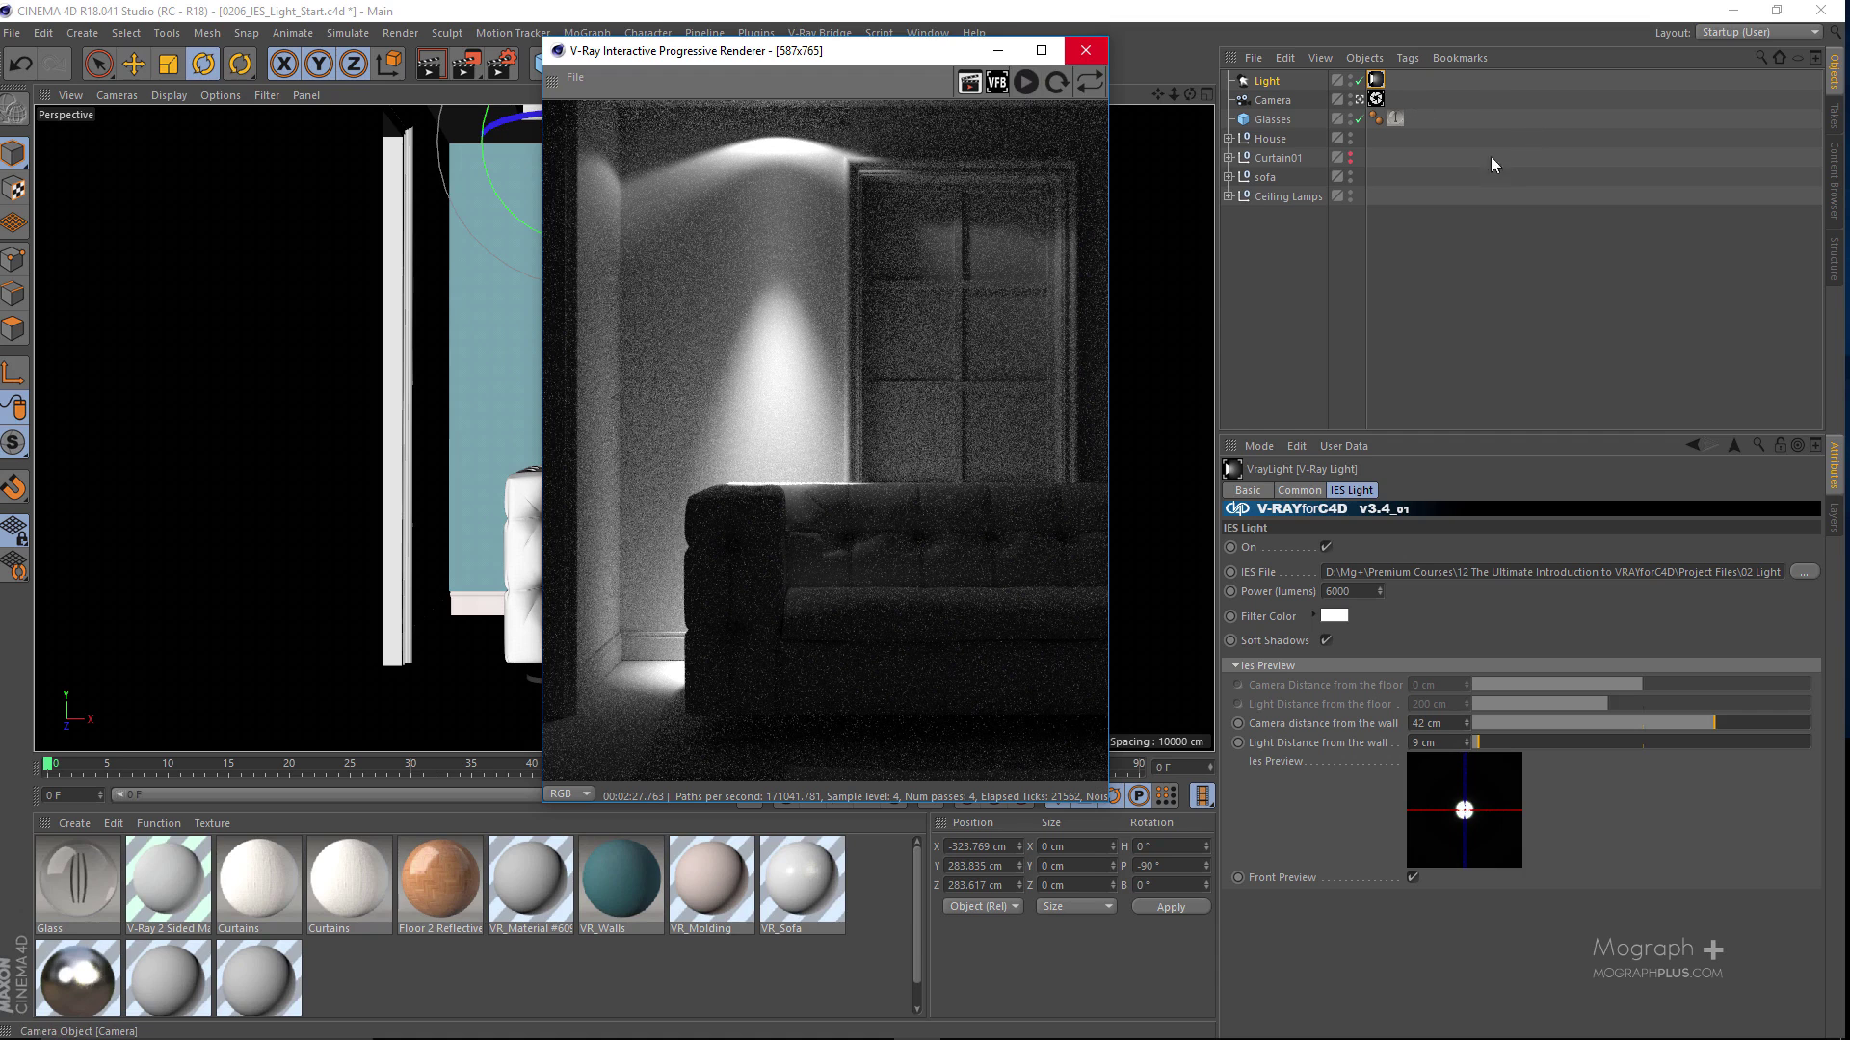
left_click(1375, 83)
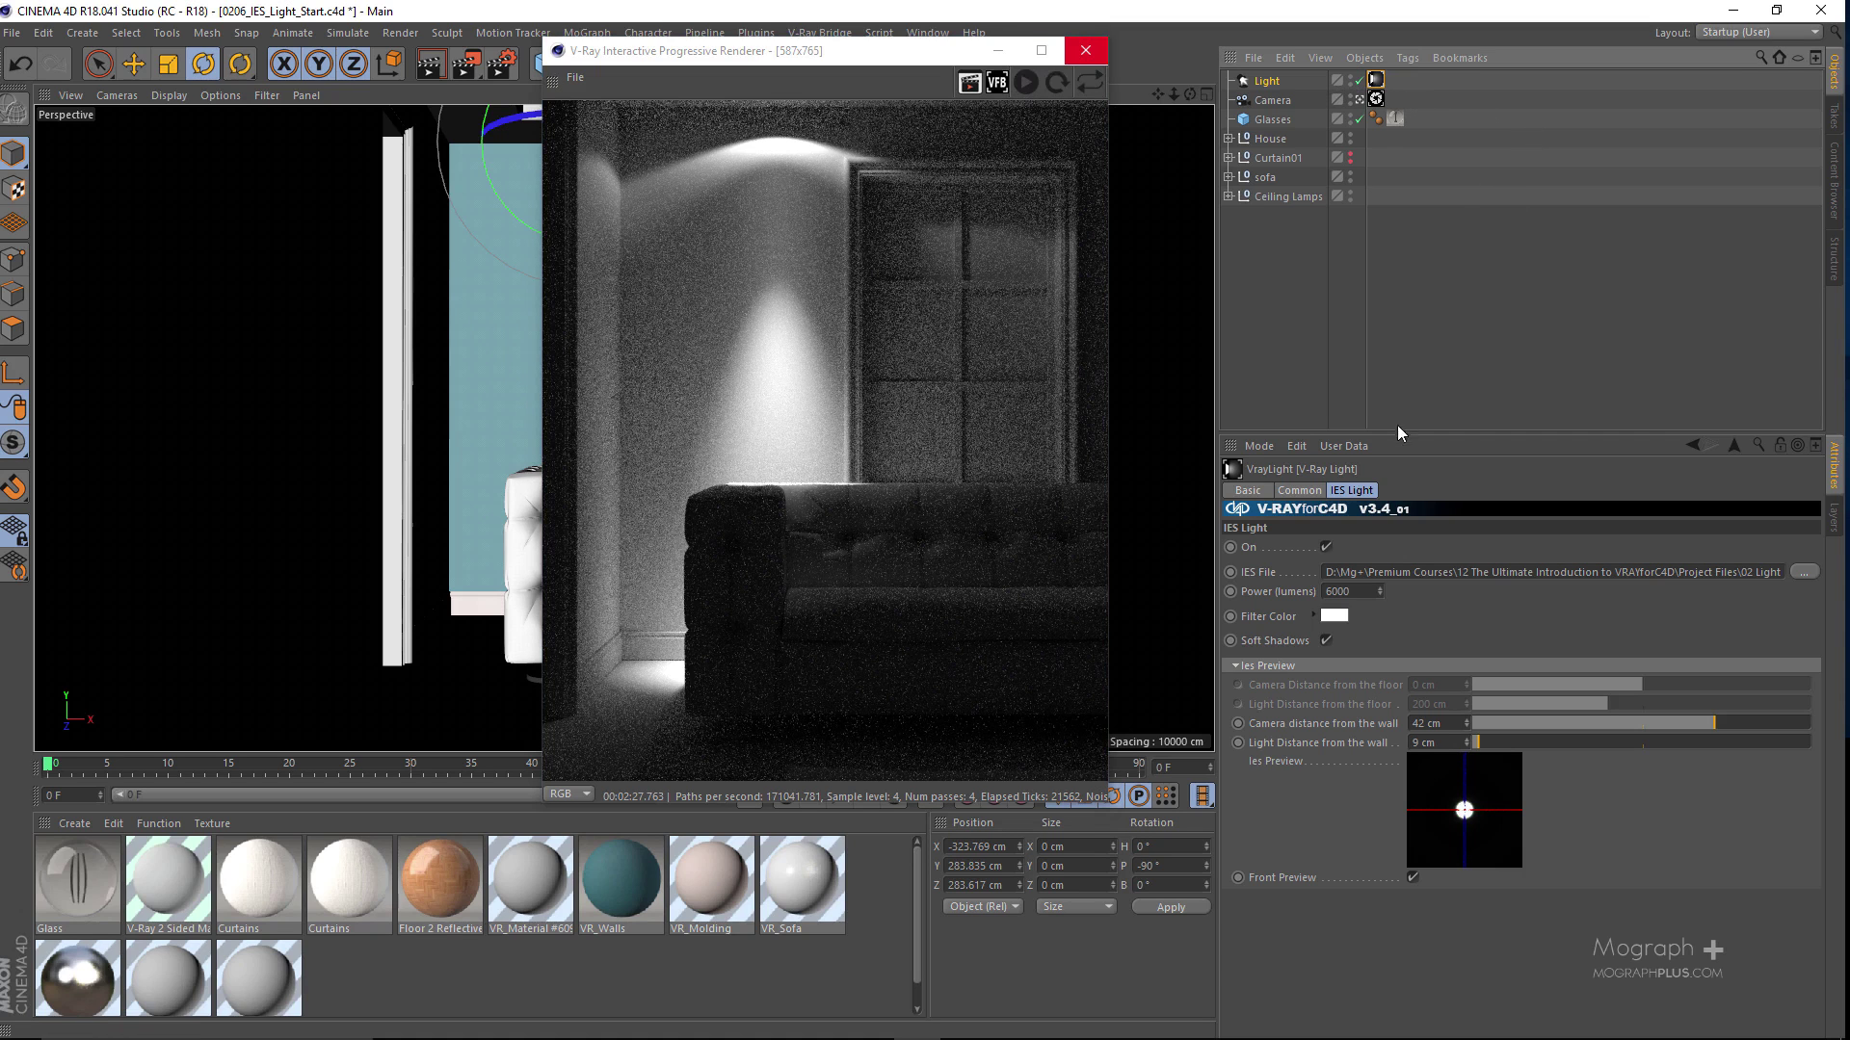
left_click(1803, 572)
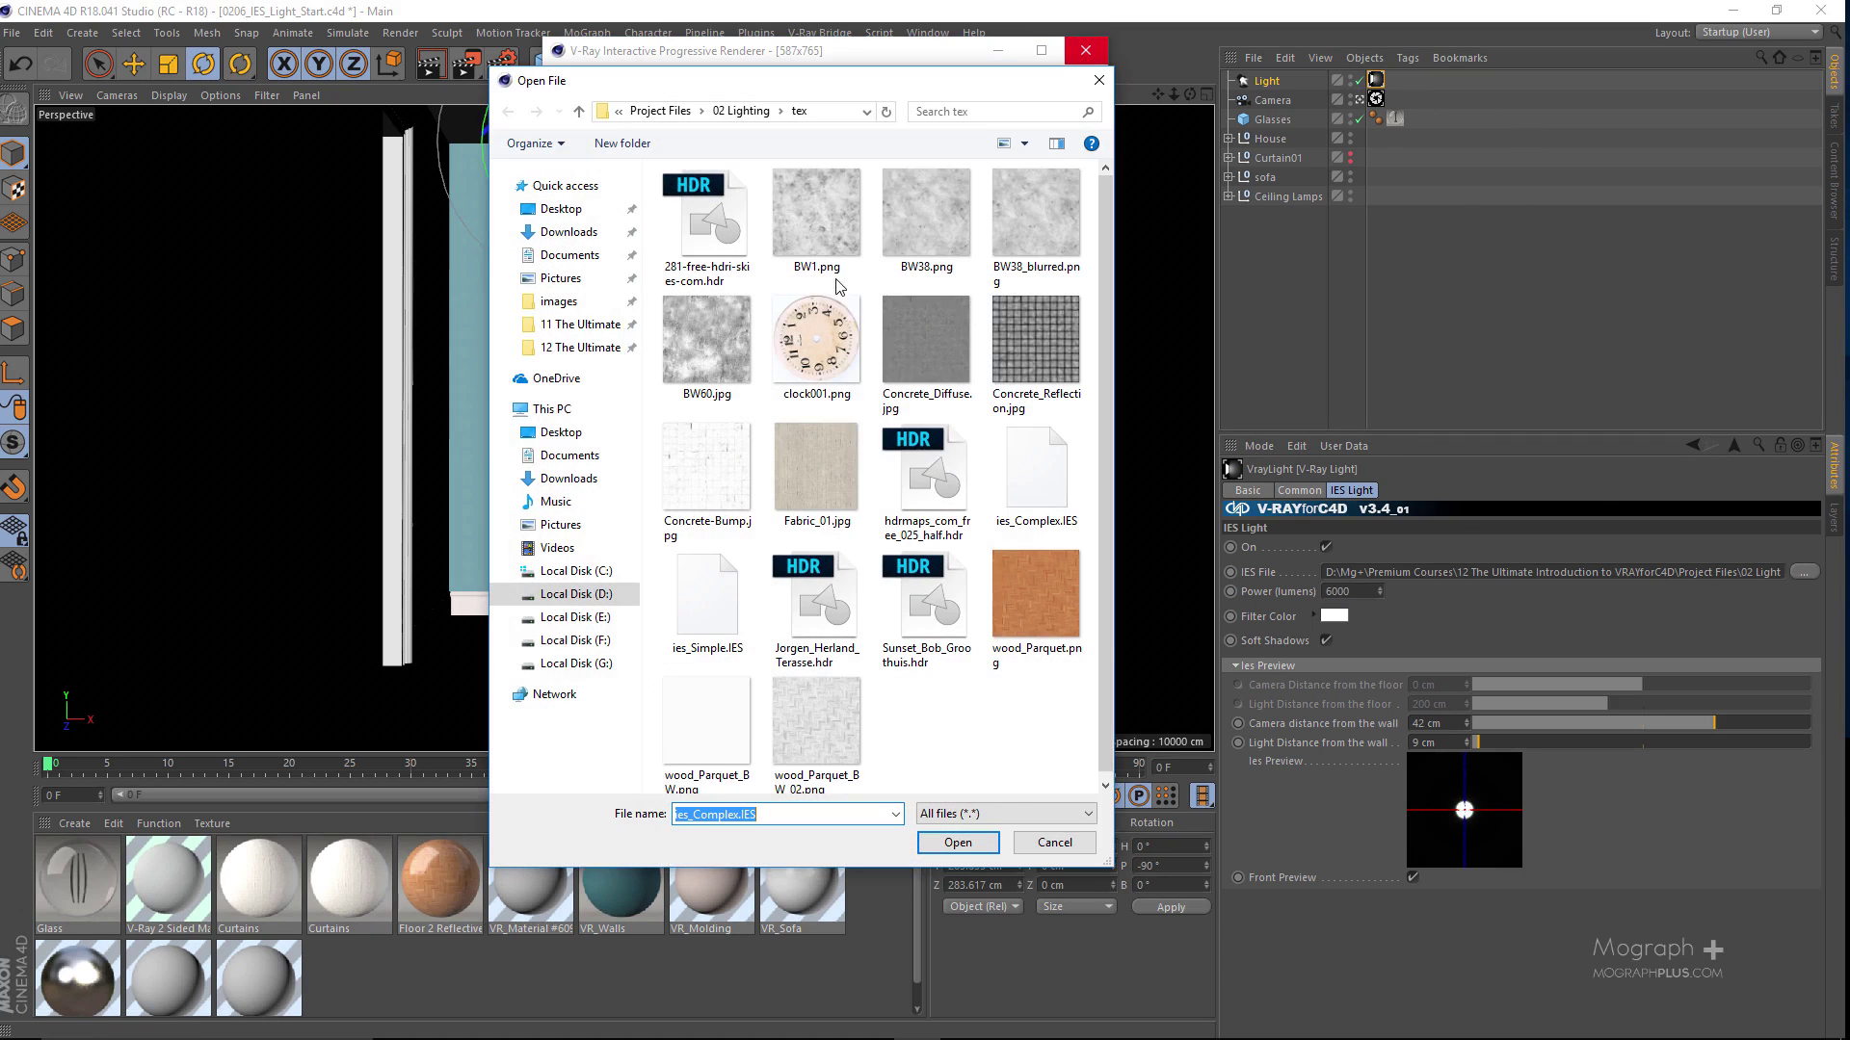
left_click(722, 590)
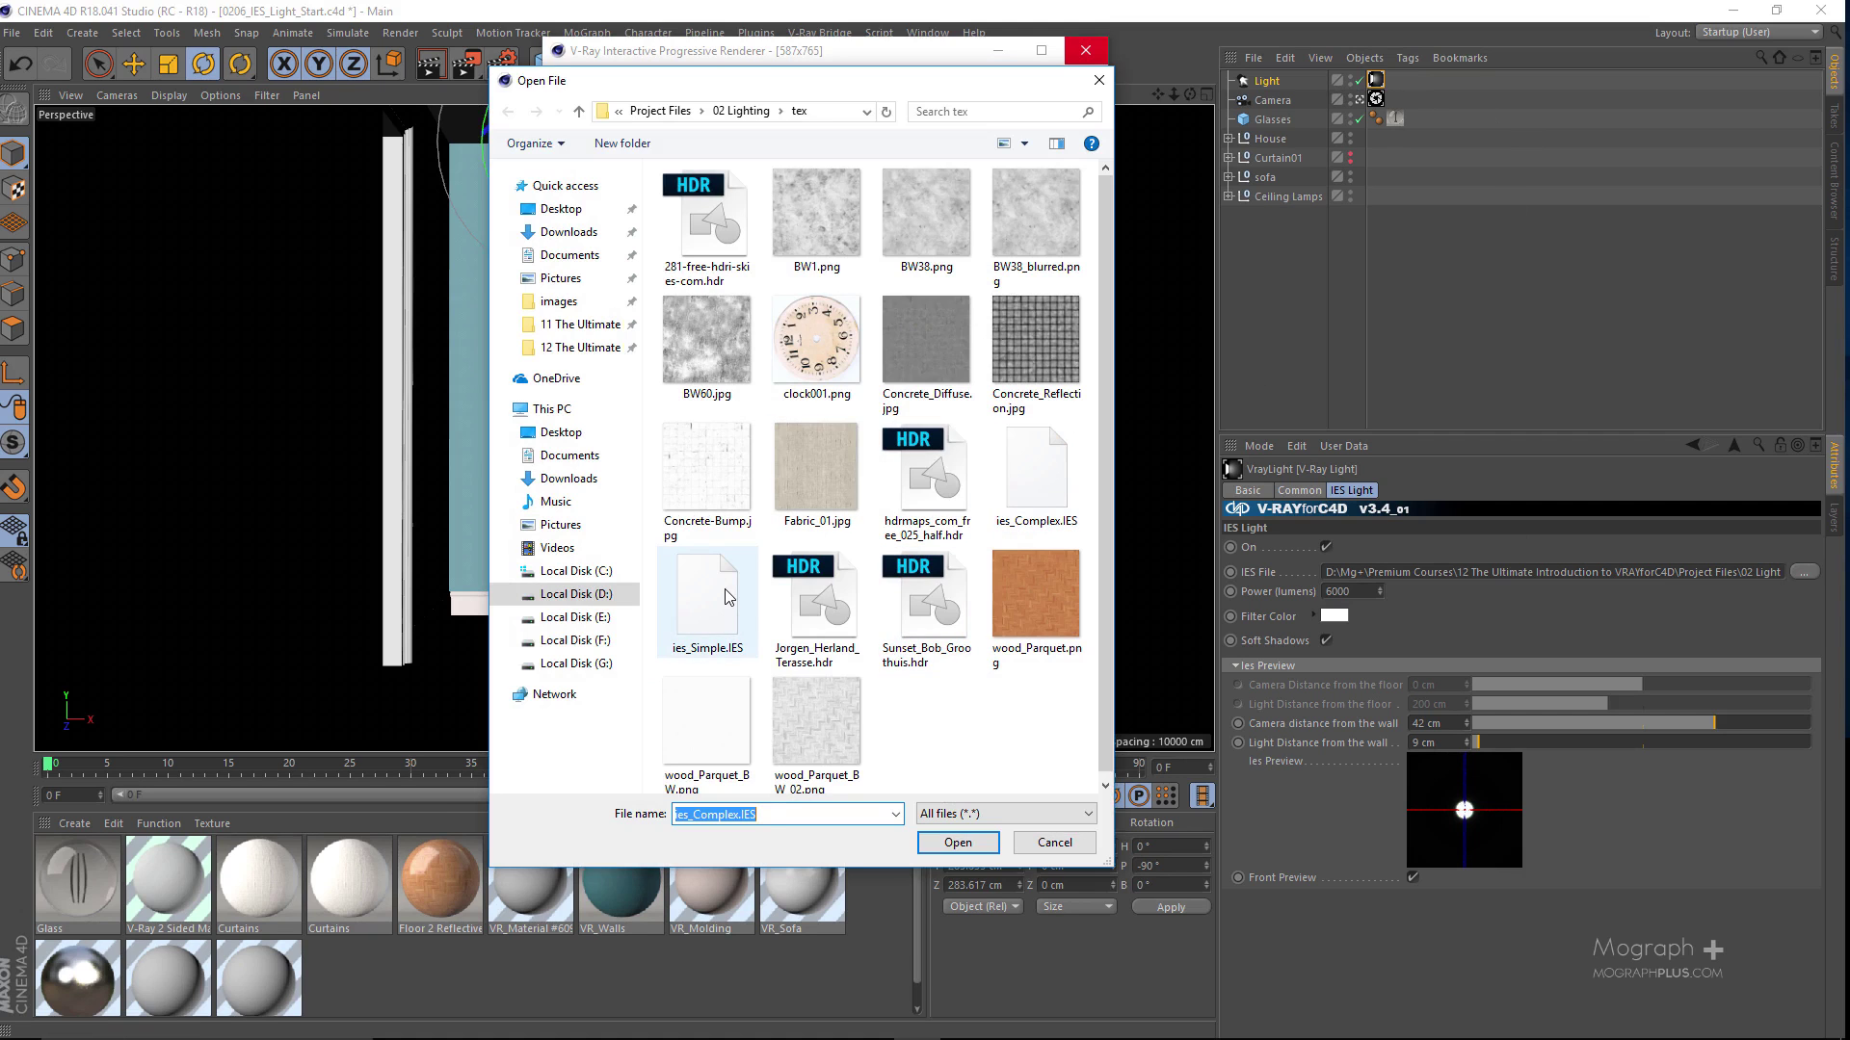
double_click(725, 589)
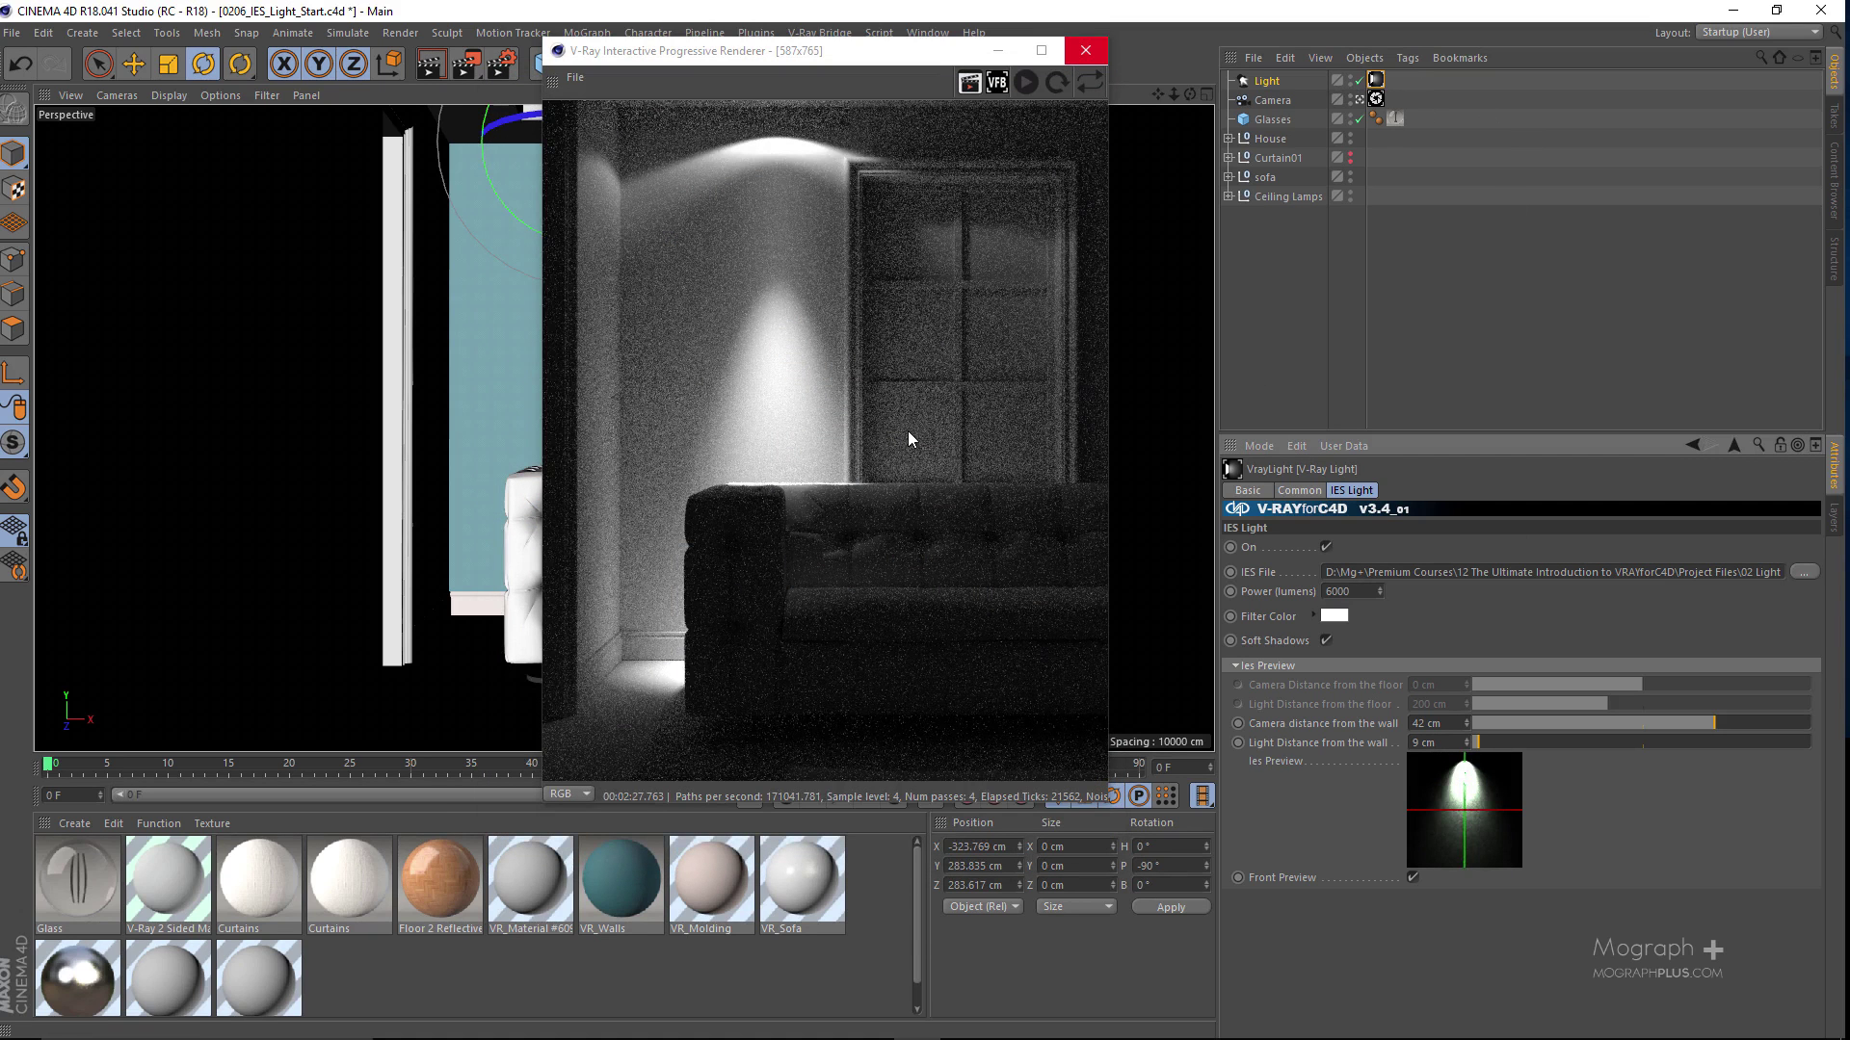
Step: Set the IES light's power to 4000 lumens with the interactive render running, and close the render window
left_click_drag(963, 50, 922, 48)
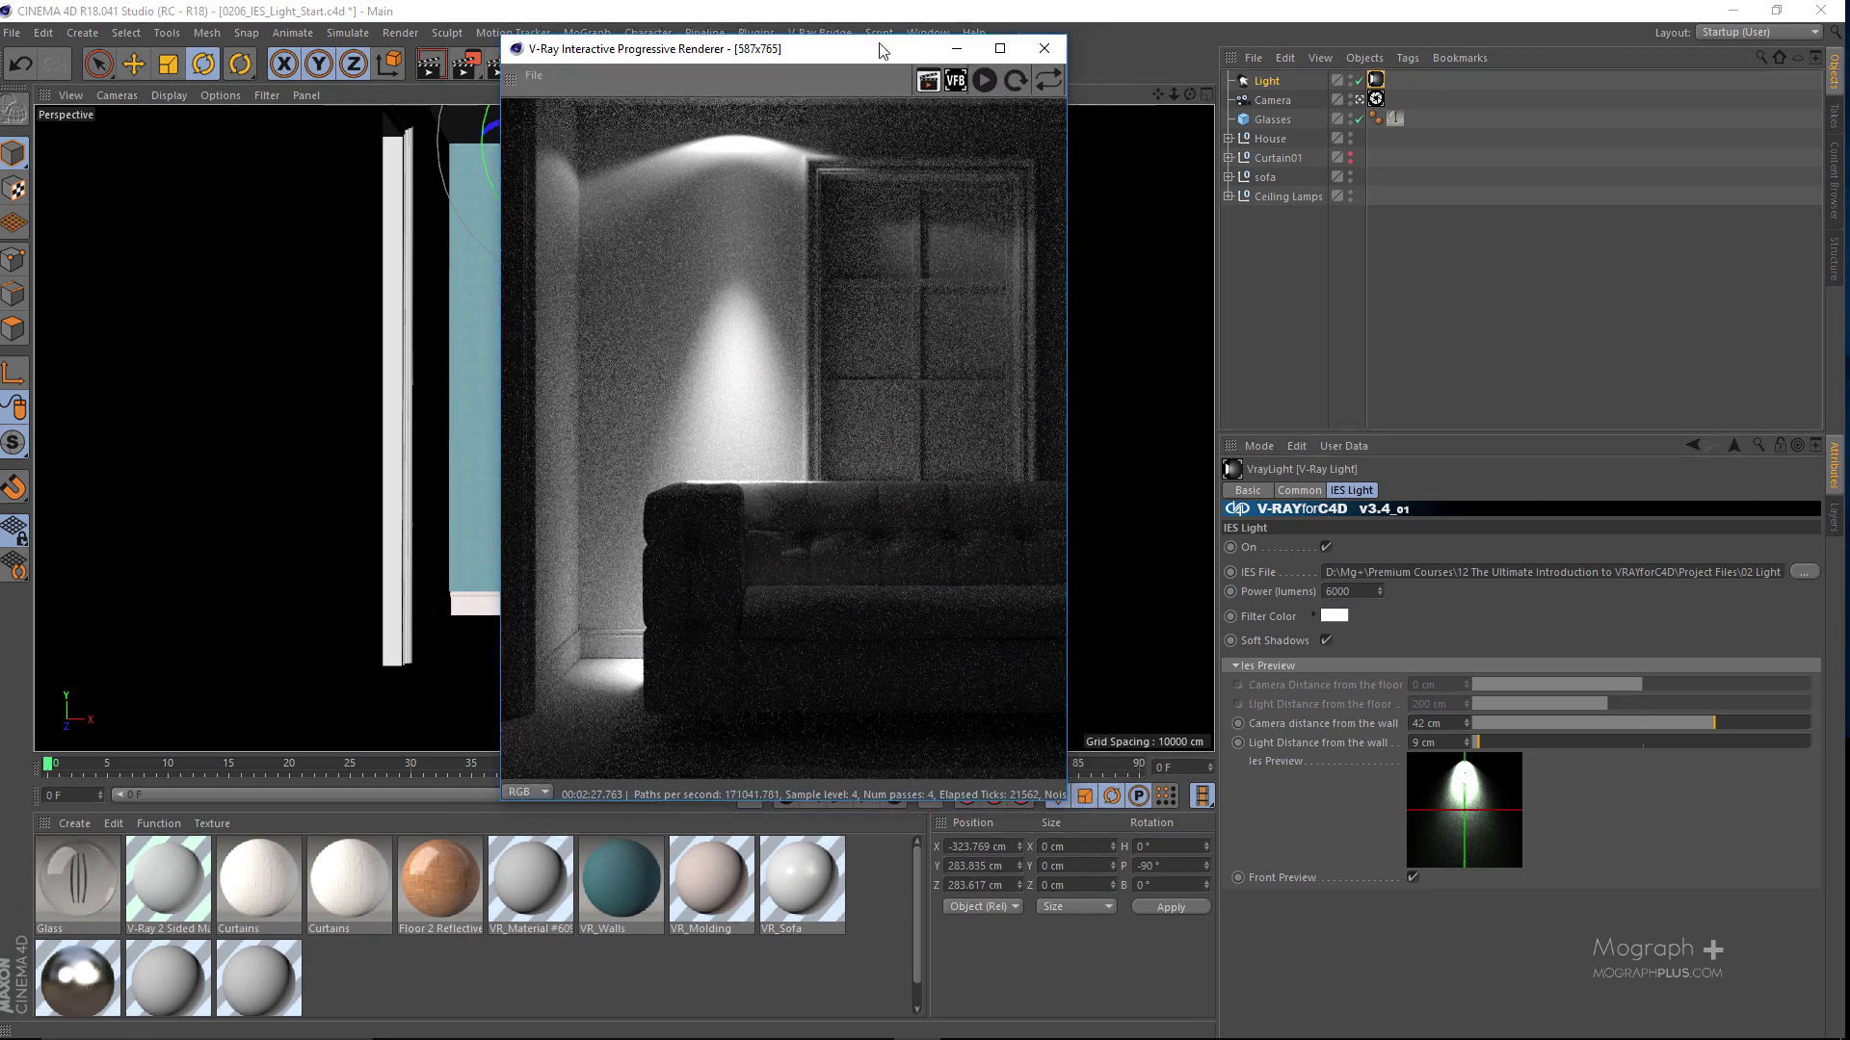
left_click(987, 81)
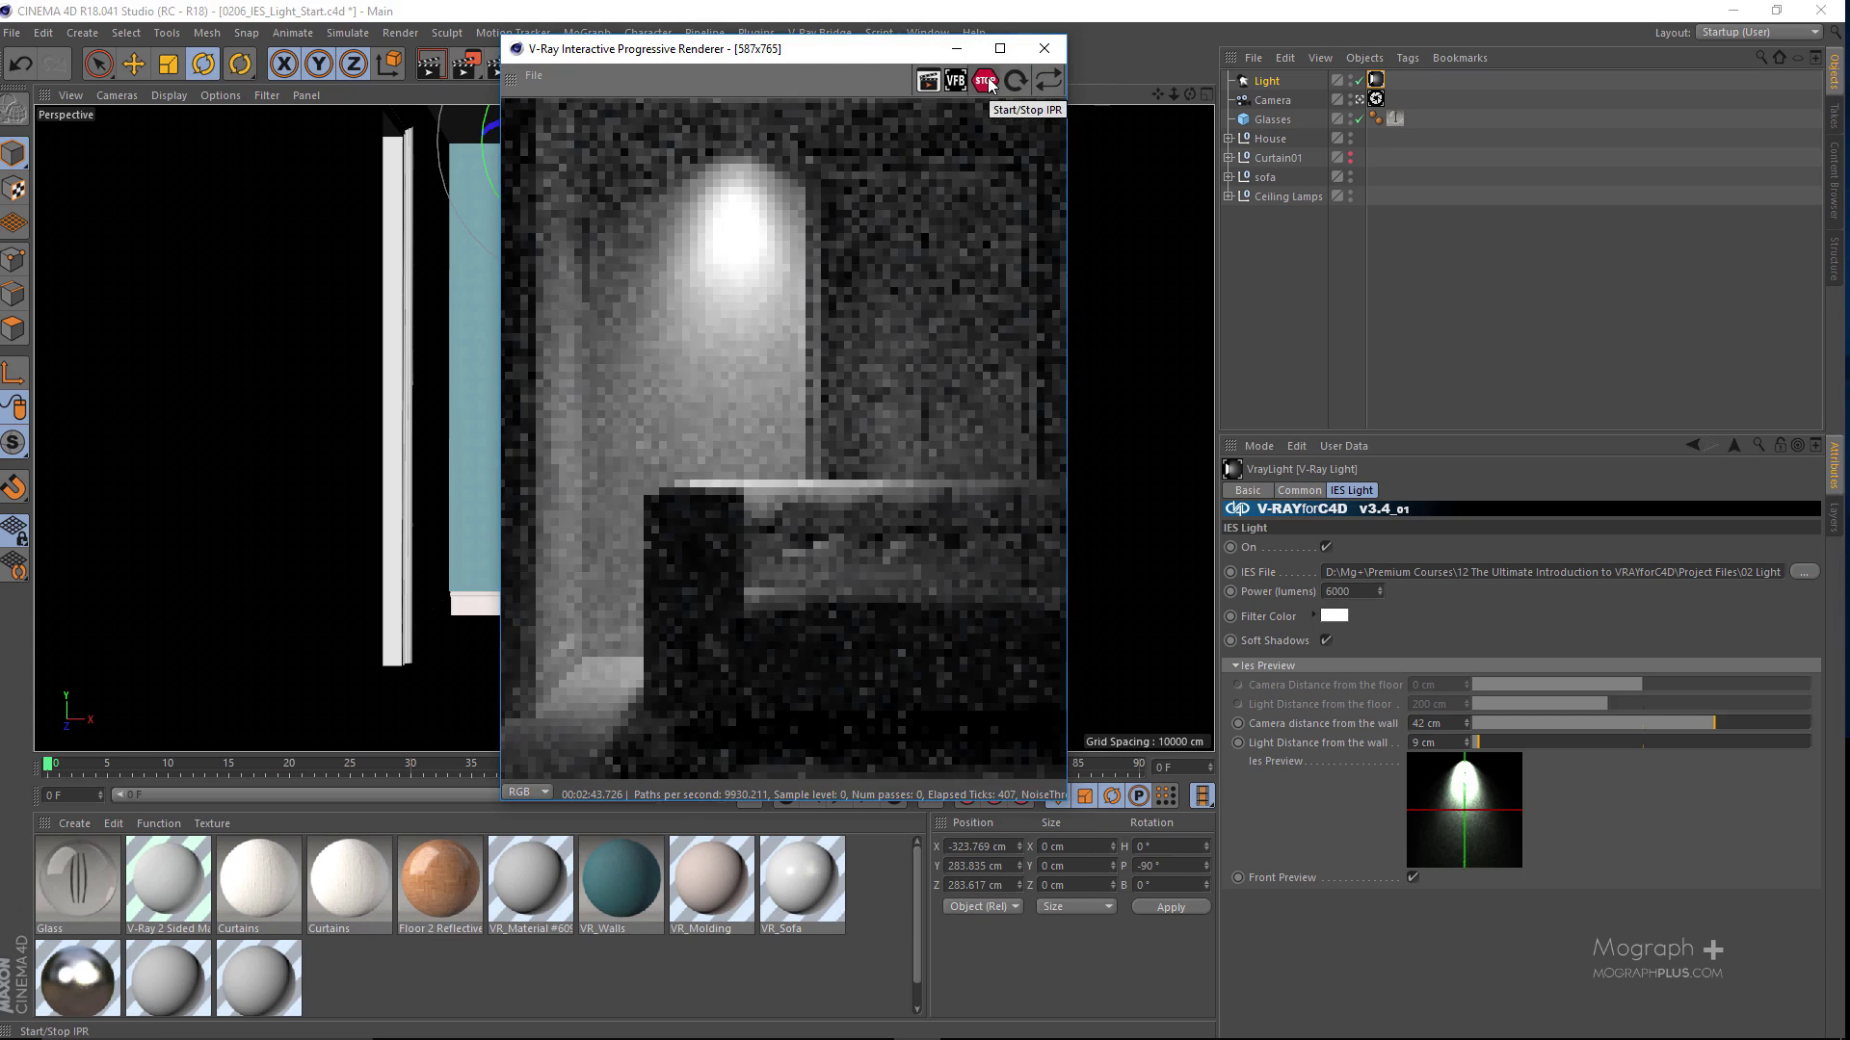
left_click(1353, 592)
type("4000")
key("Return")
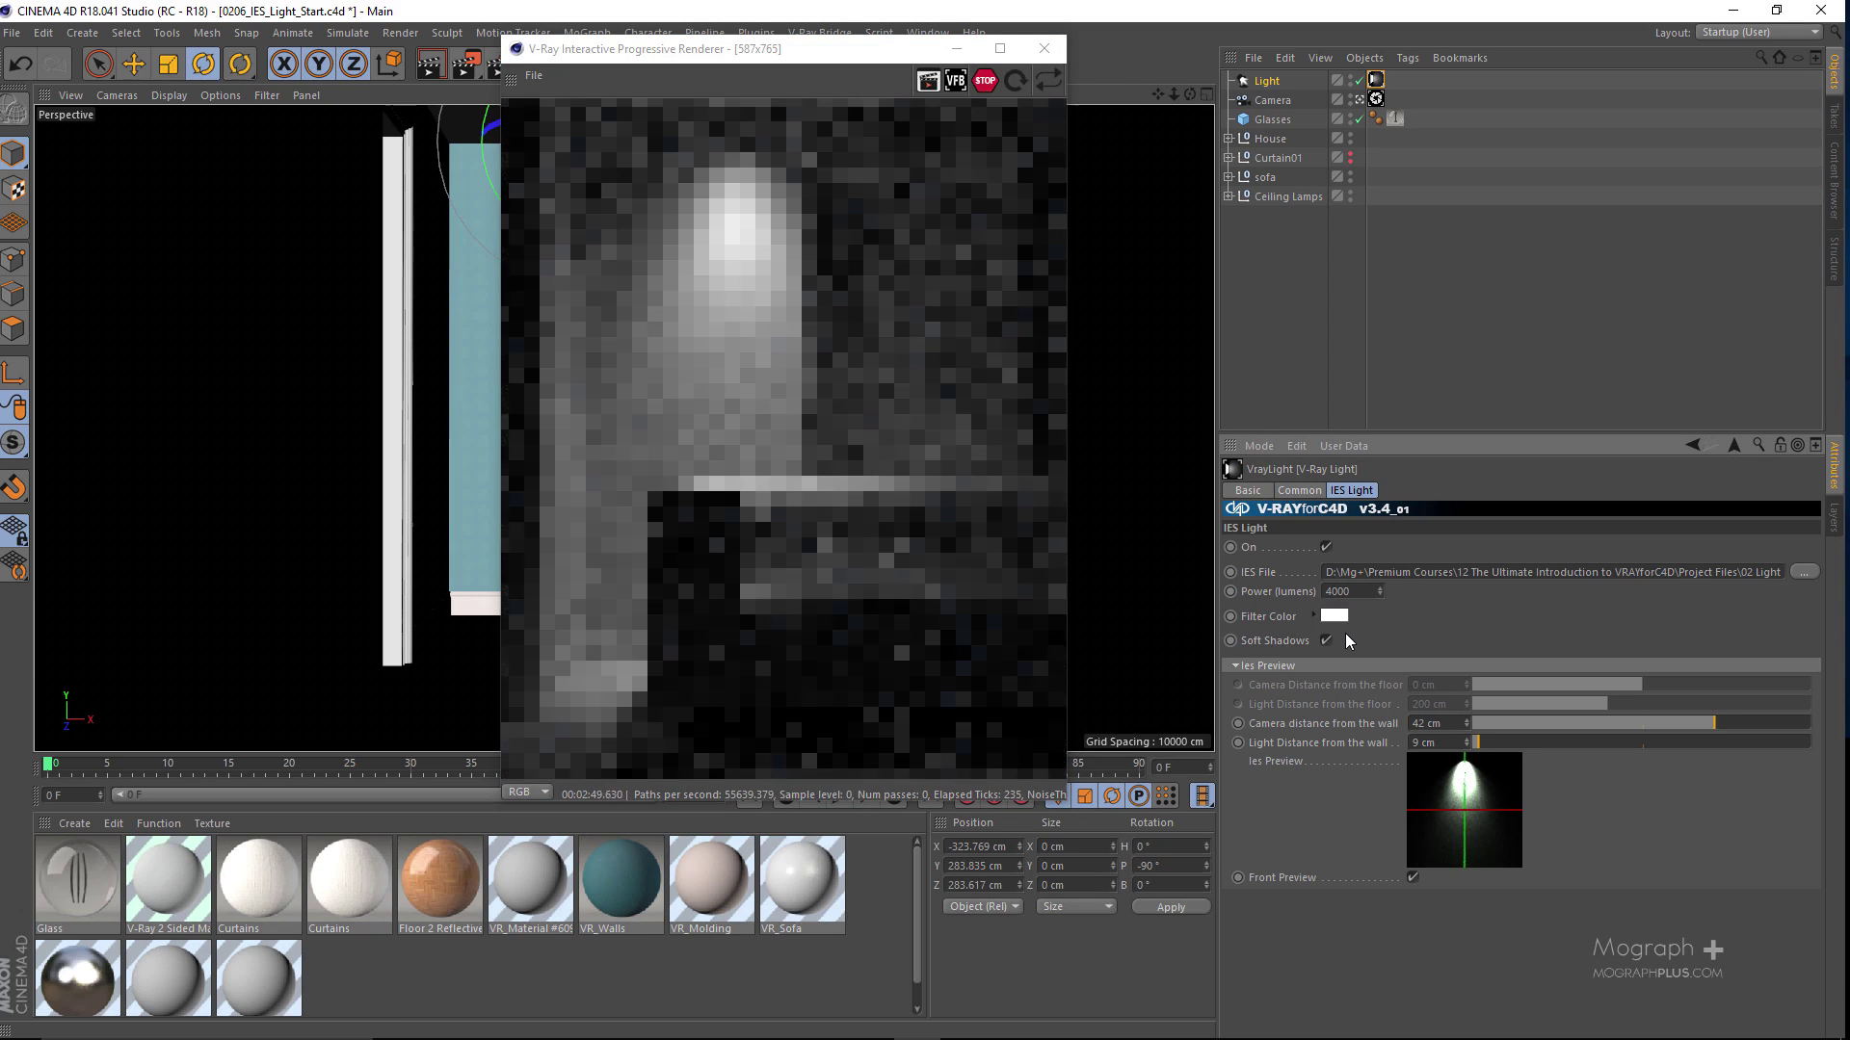
left_click(985, 80)
left_click(1041, 46)
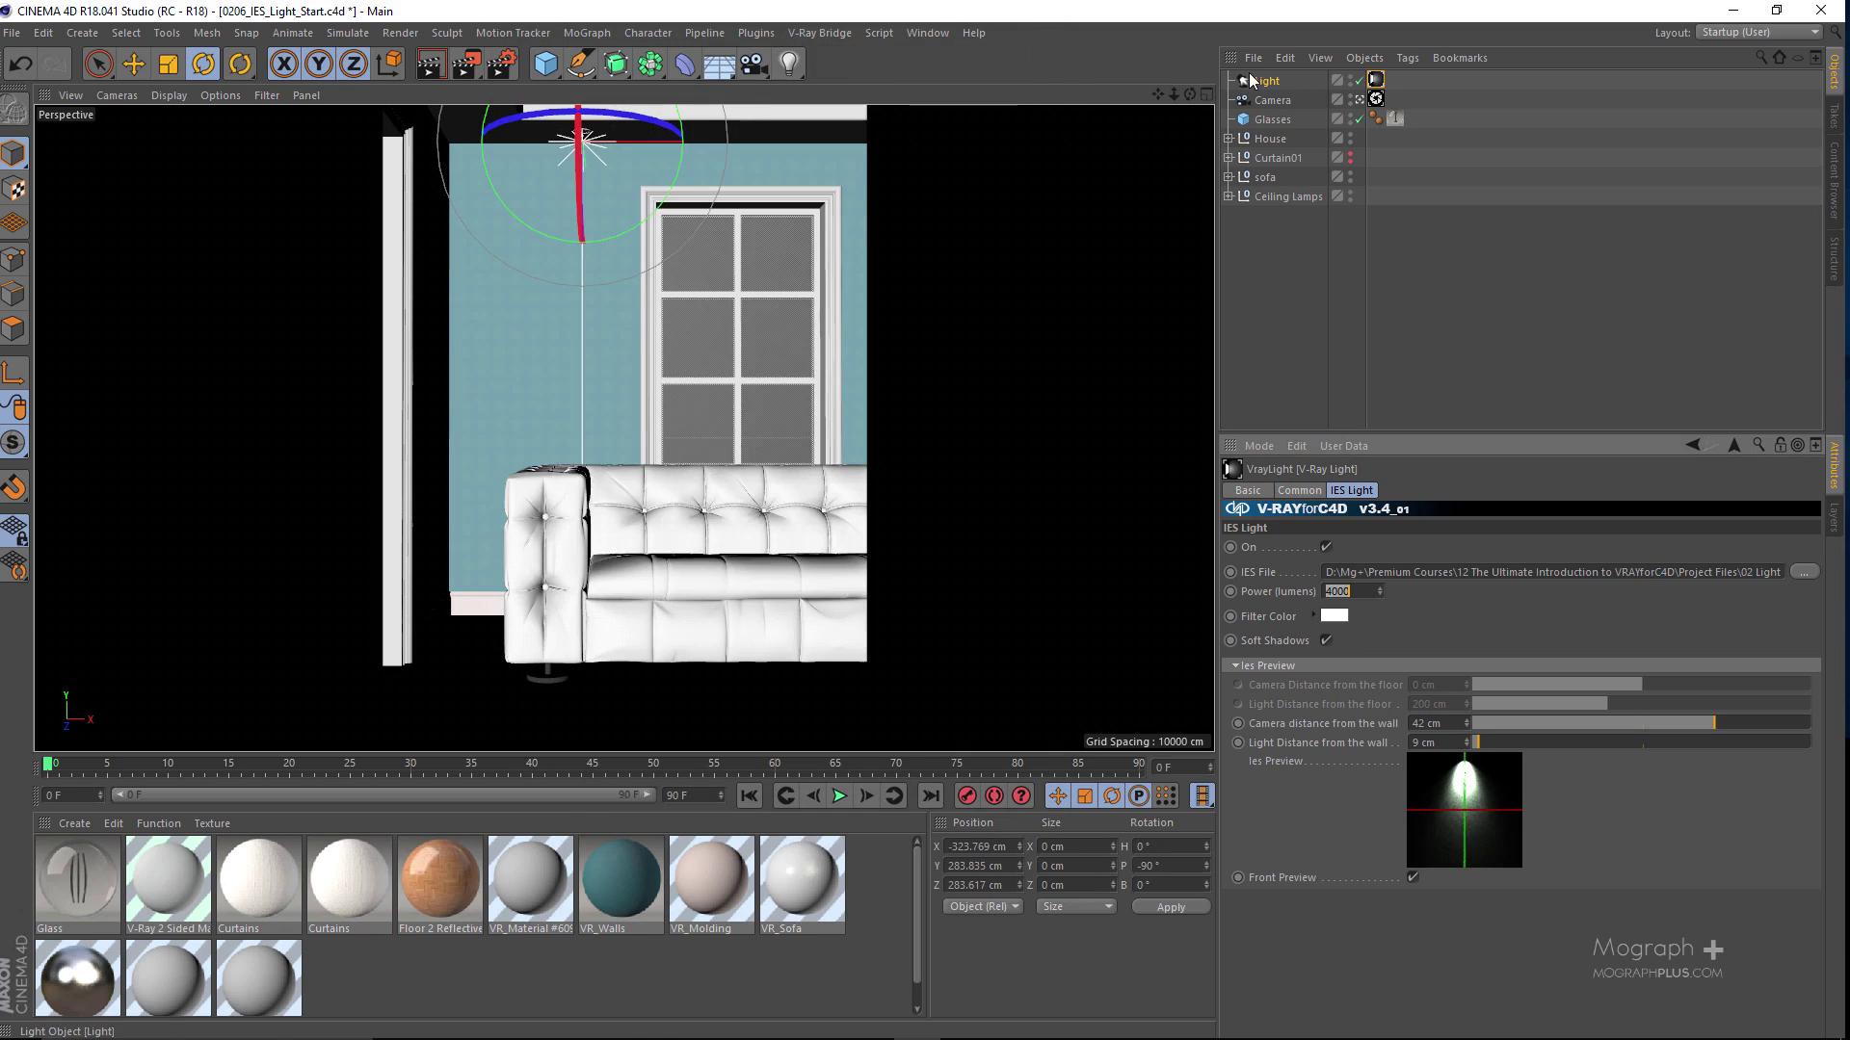
Step: In the top view, duplicate the IES light onto the neighbouring ceiling lamp at about X -380 cm, Z 223 cm
middle_click(821, 262)
middle_click(846, 253)
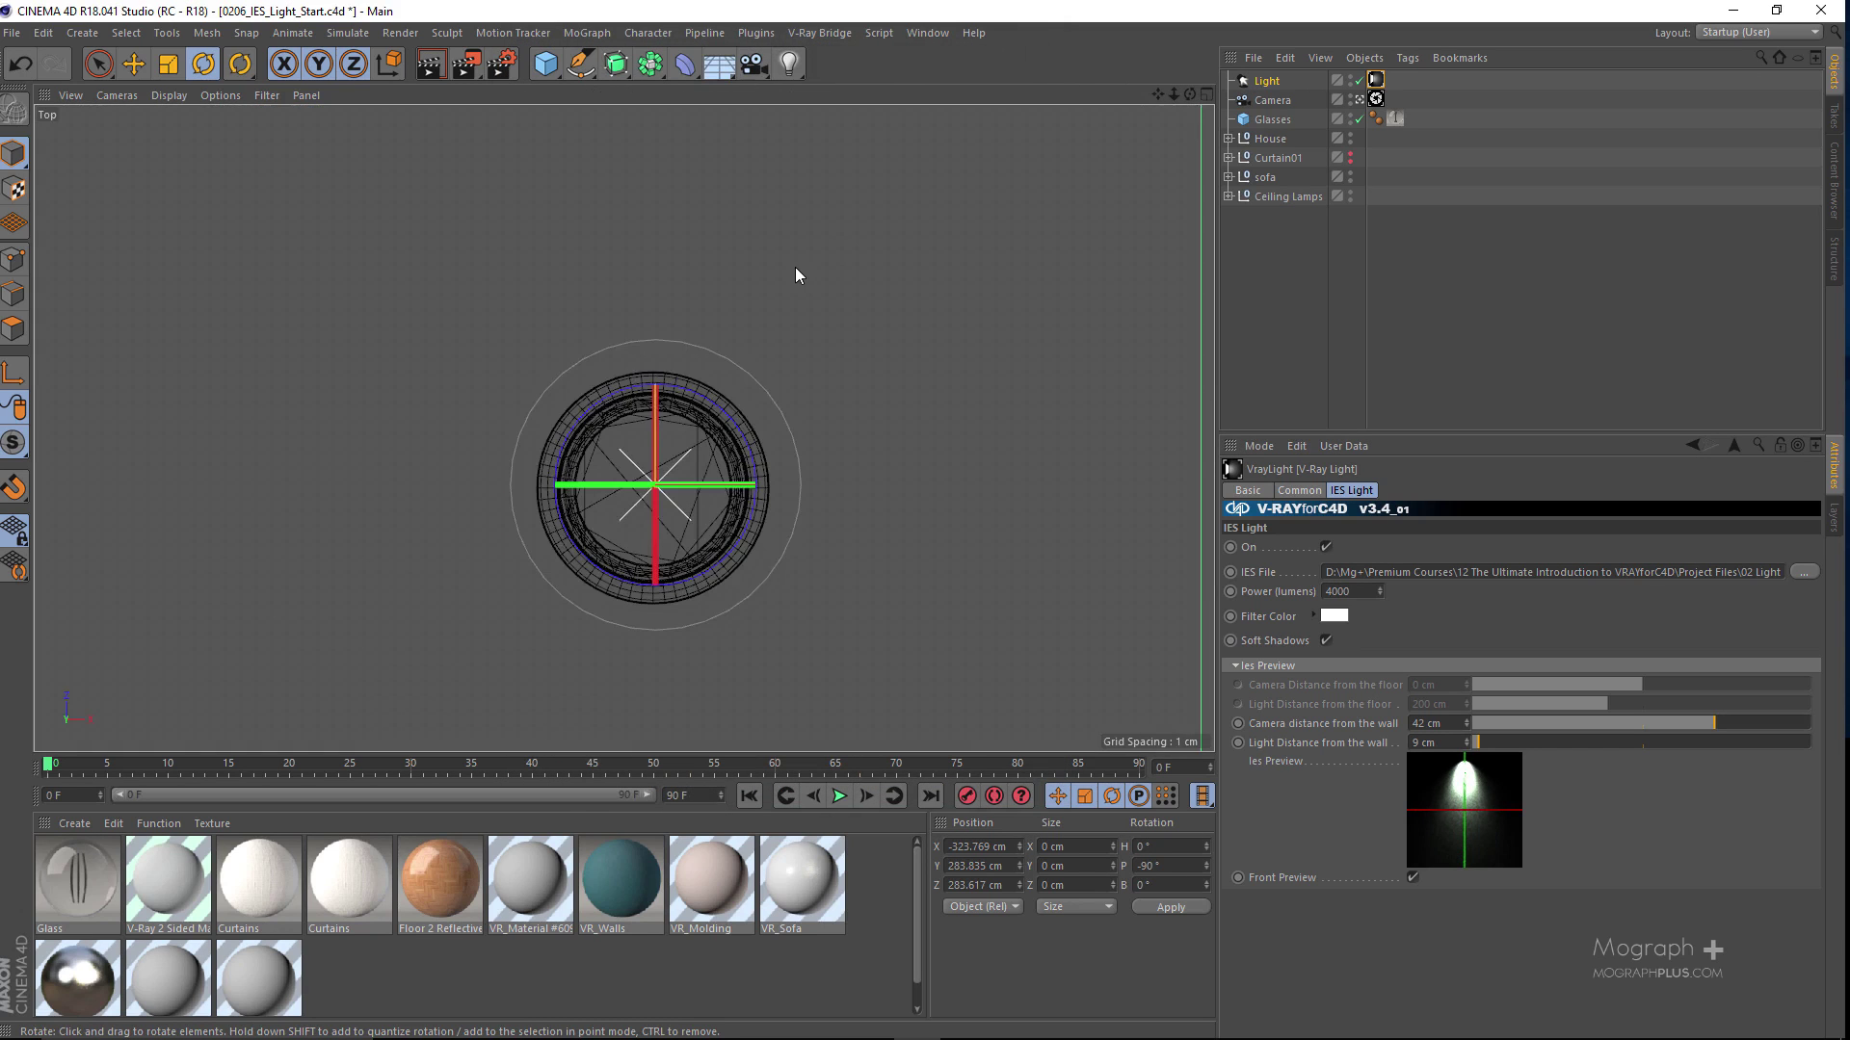
scroll(655, 451, "up", 6)
scroll(627, 412, "down", 2)
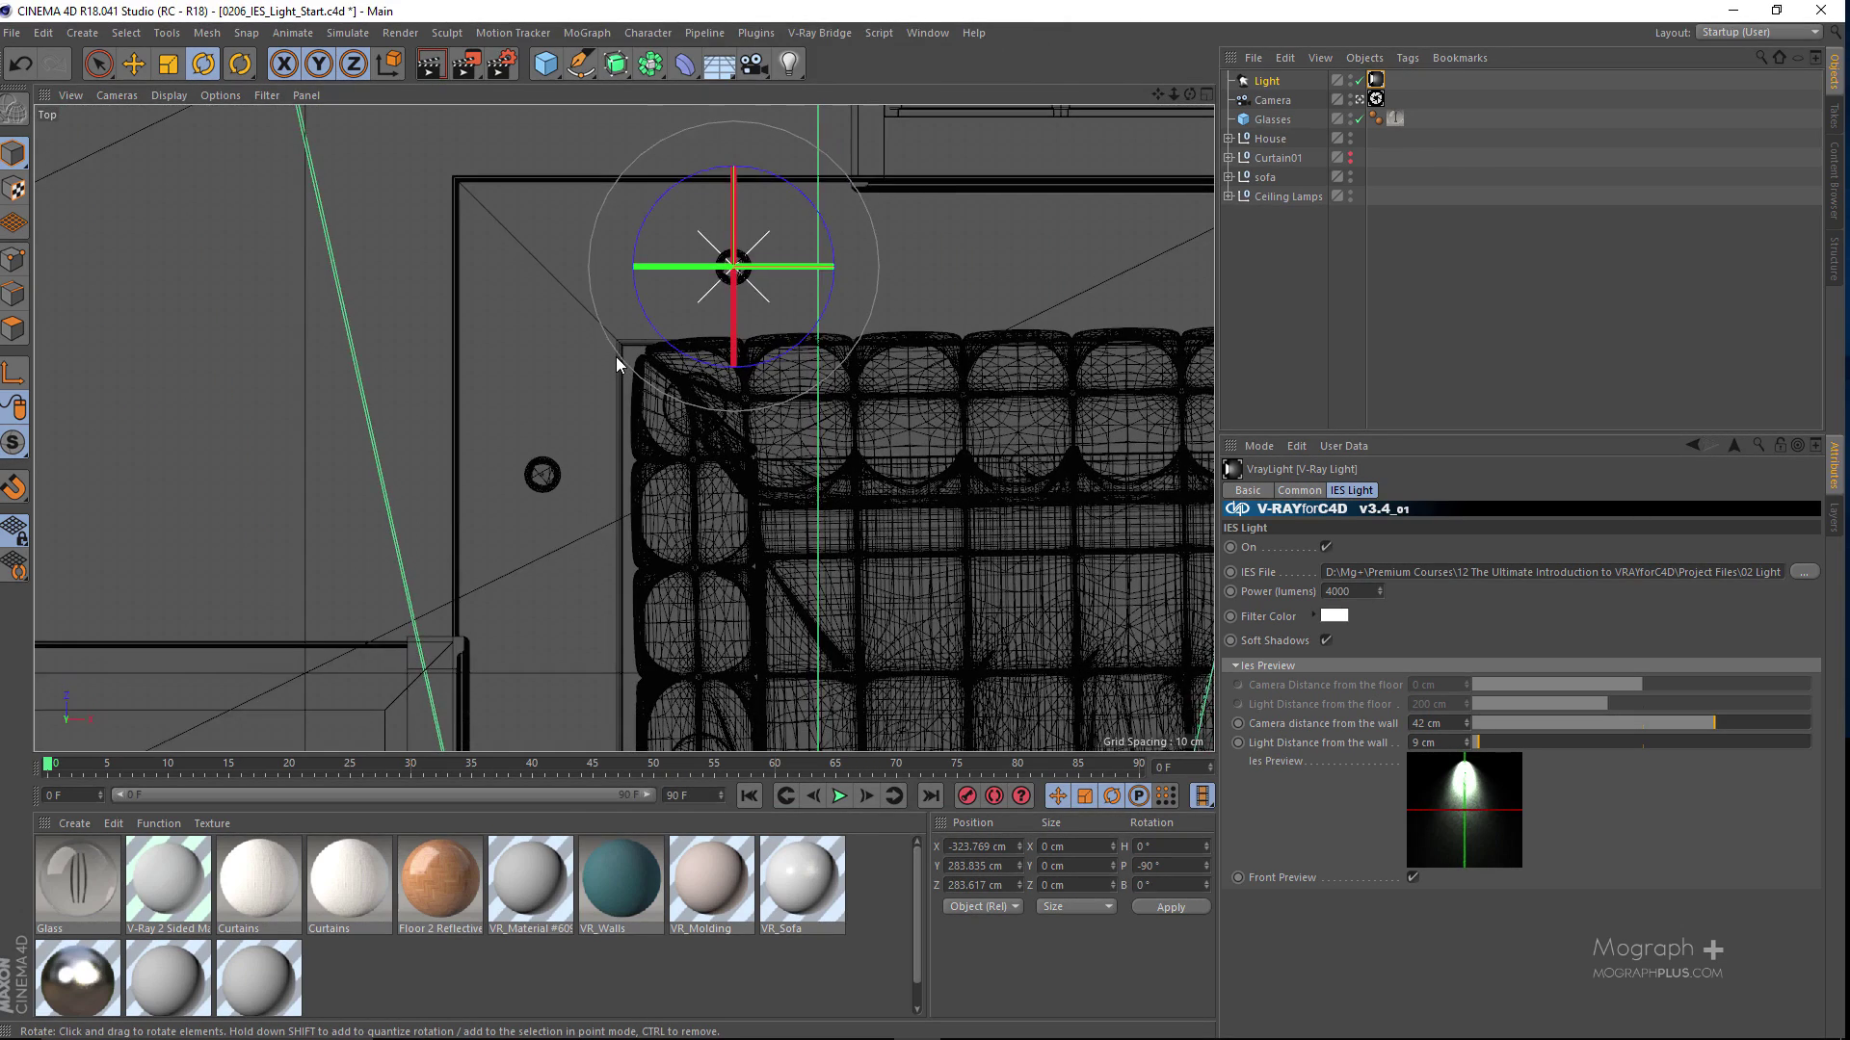
middle_click(616, 356)
middle_click(518, 198)
middle_click(622, 183)
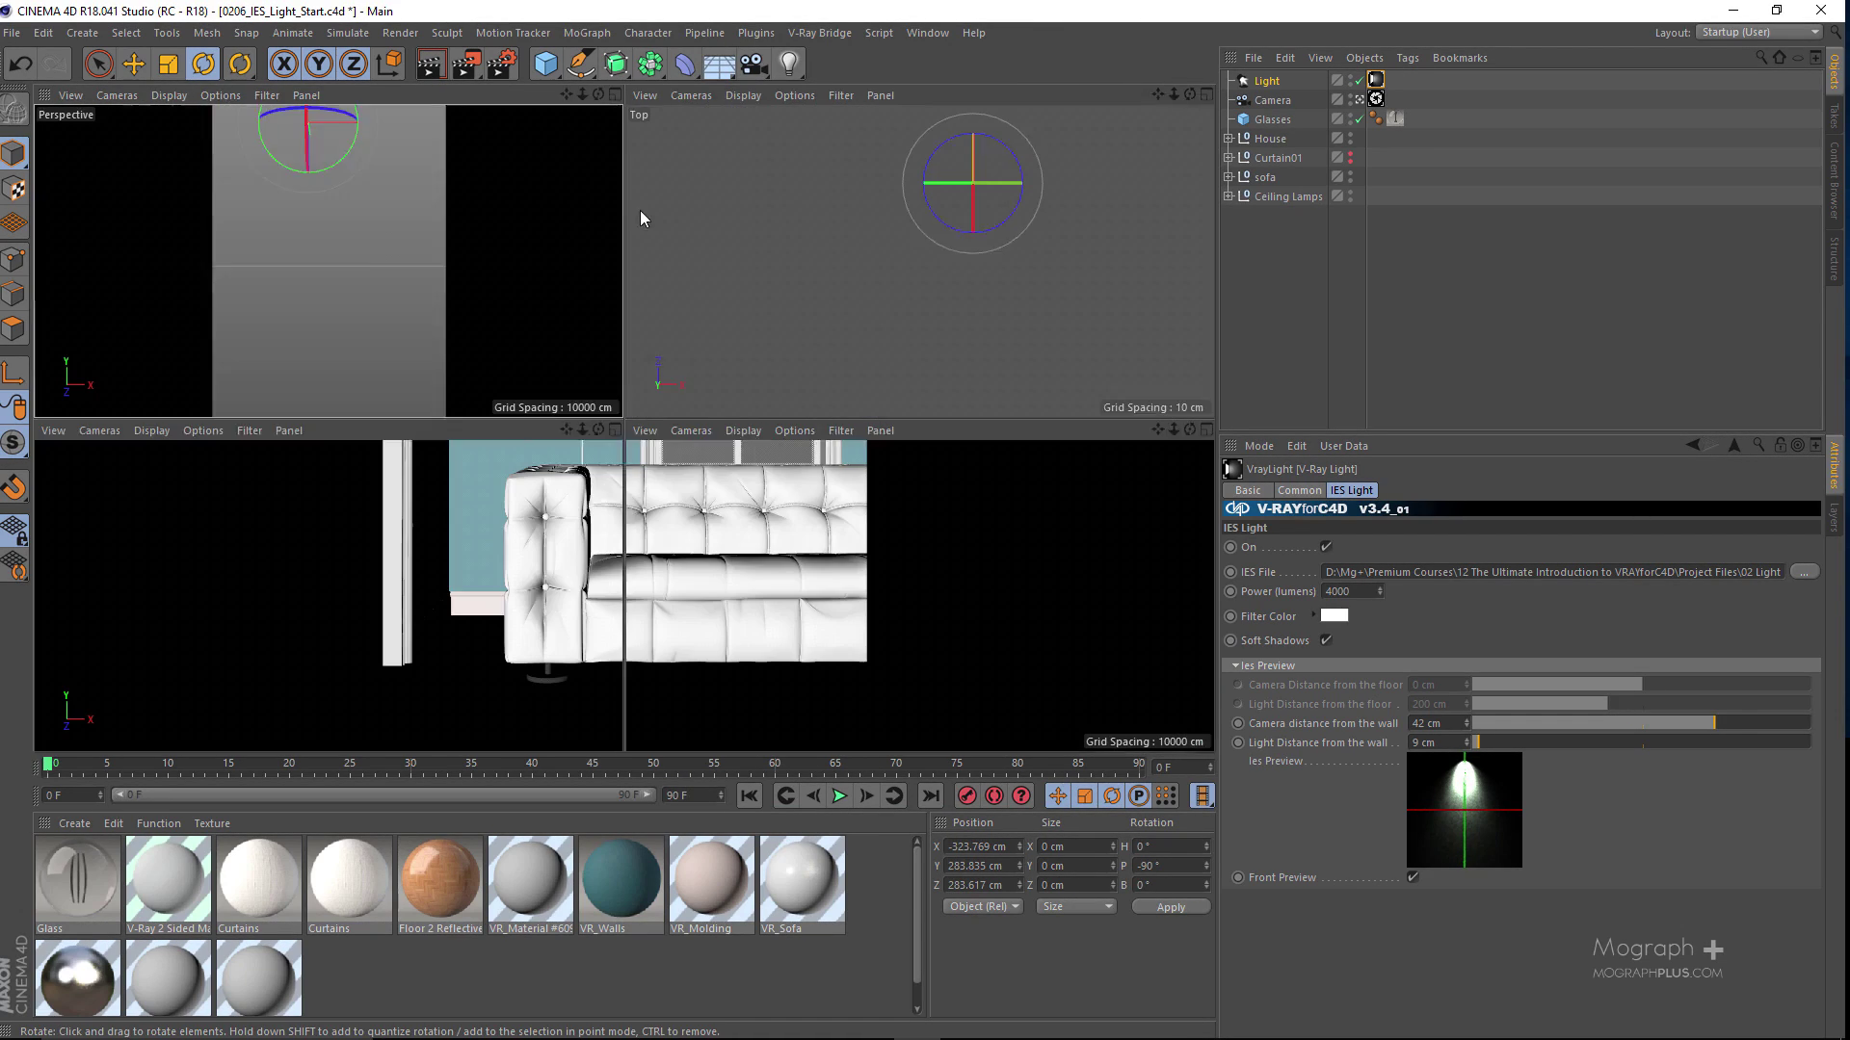
middle_click(466, 222)
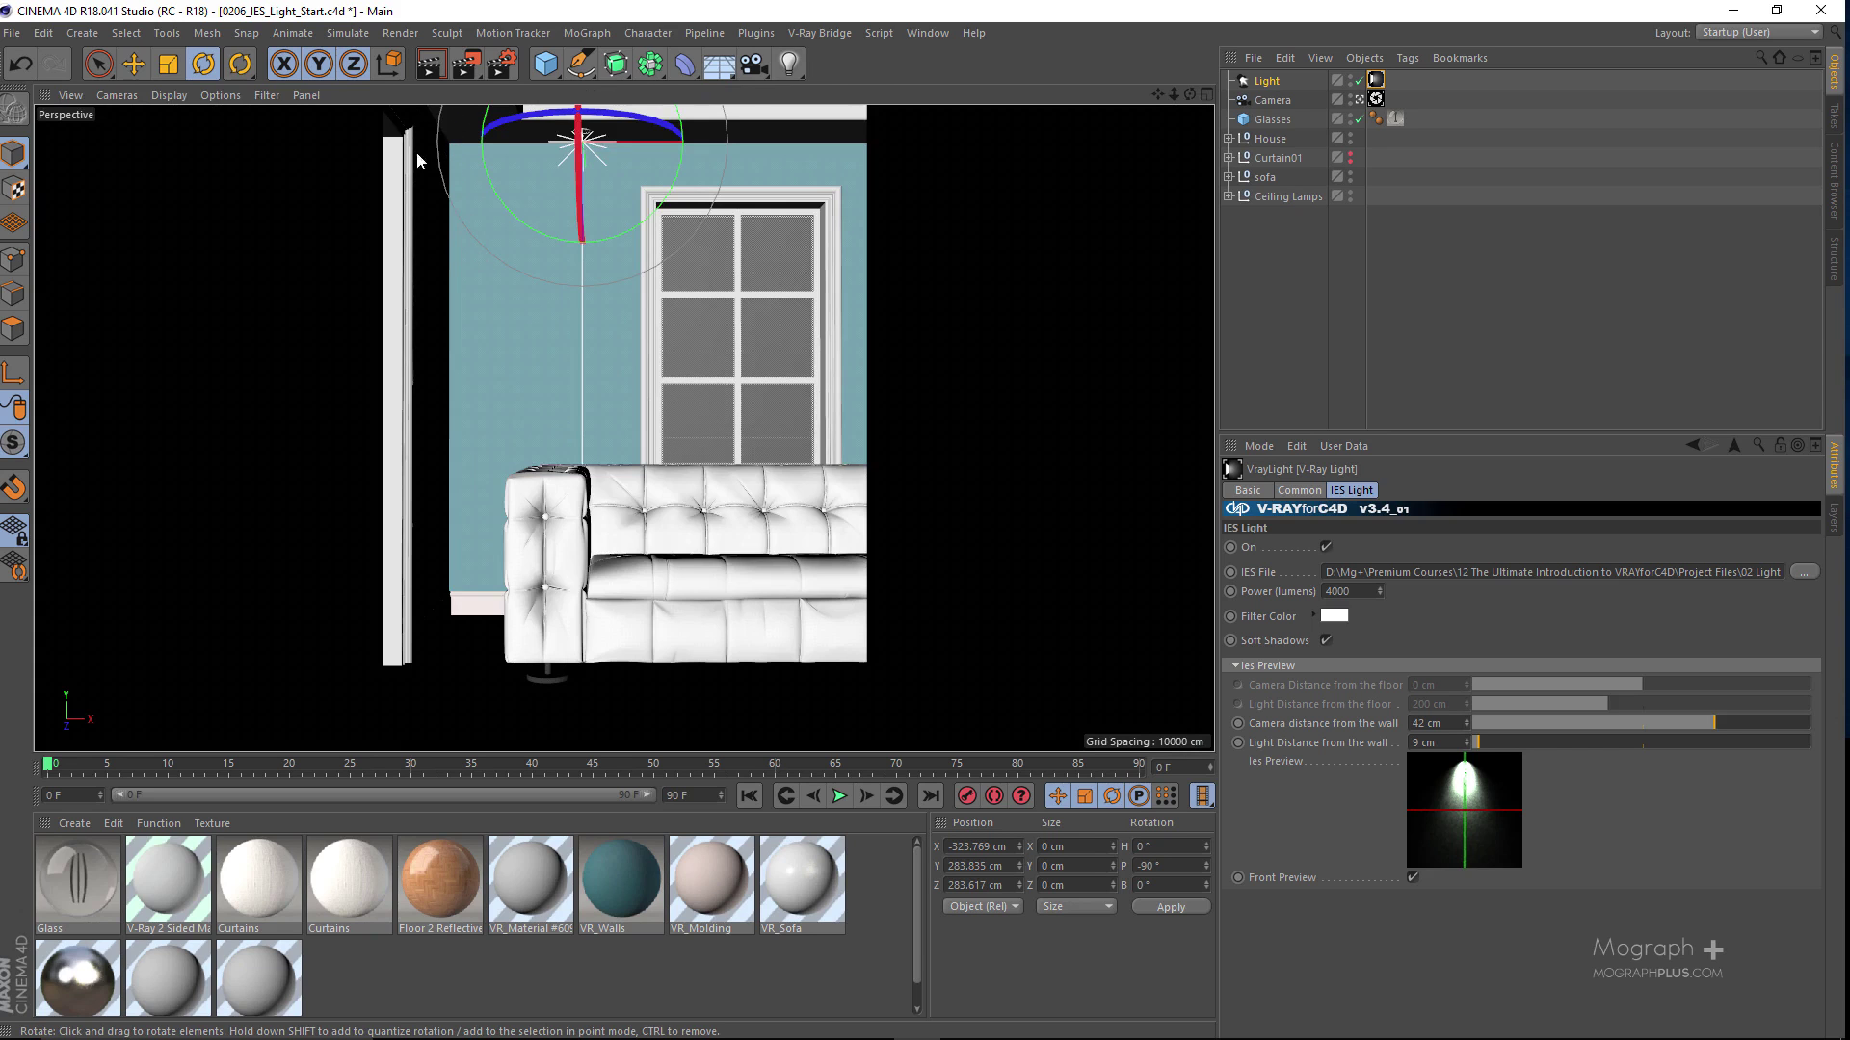
middle_click(453, 149)
middle_click(650, 277)
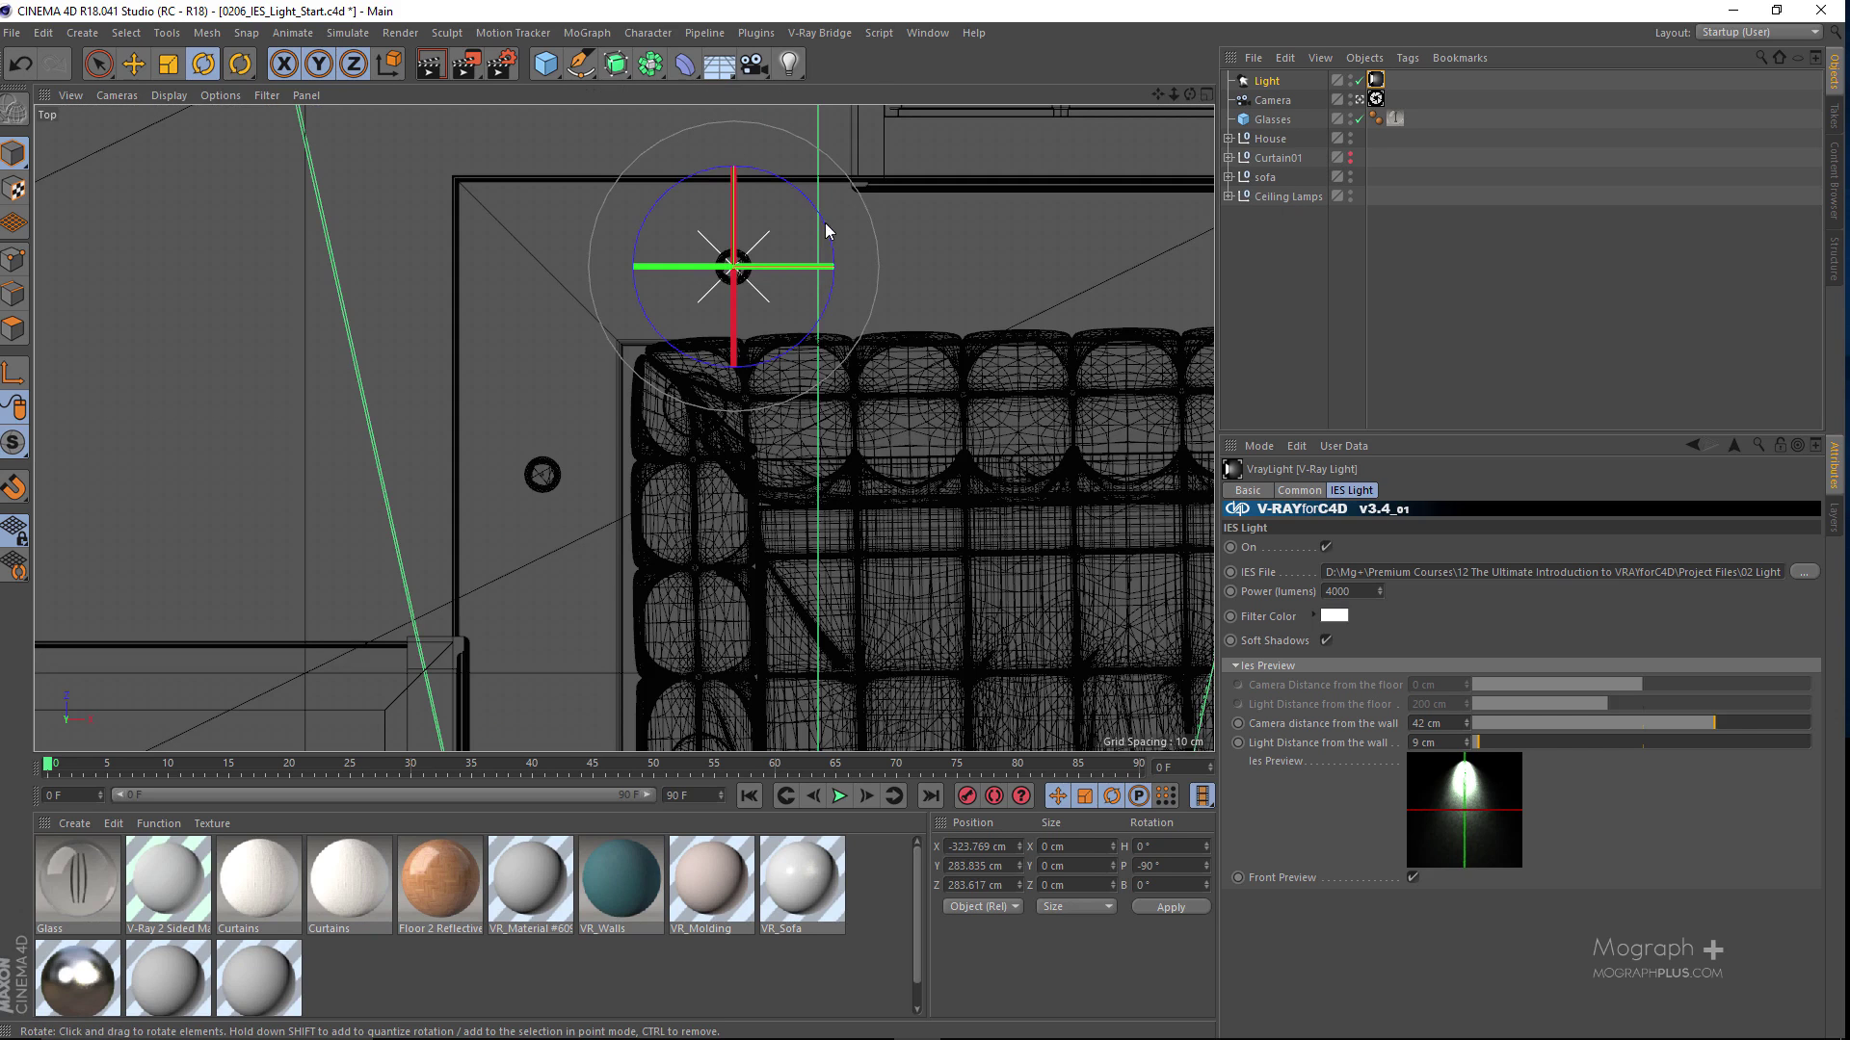
key("e")
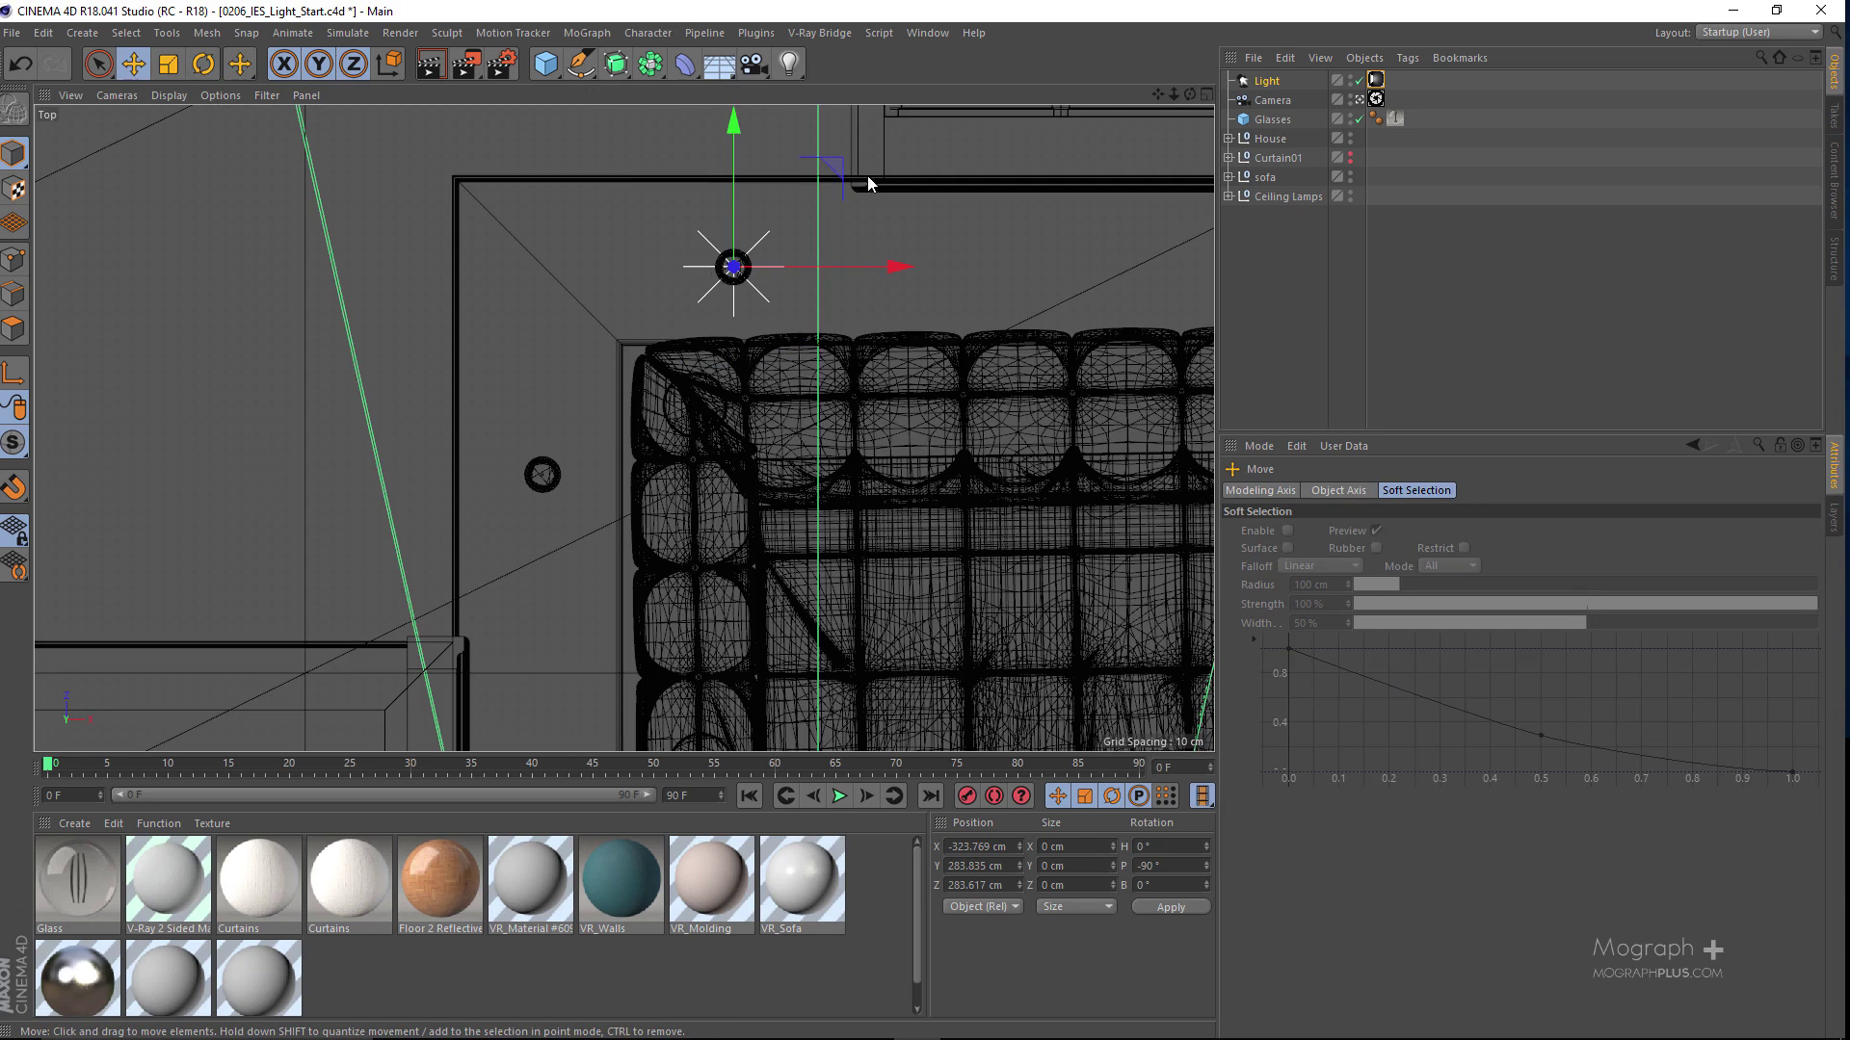
left_click_drag(825, 188, 648, 370)
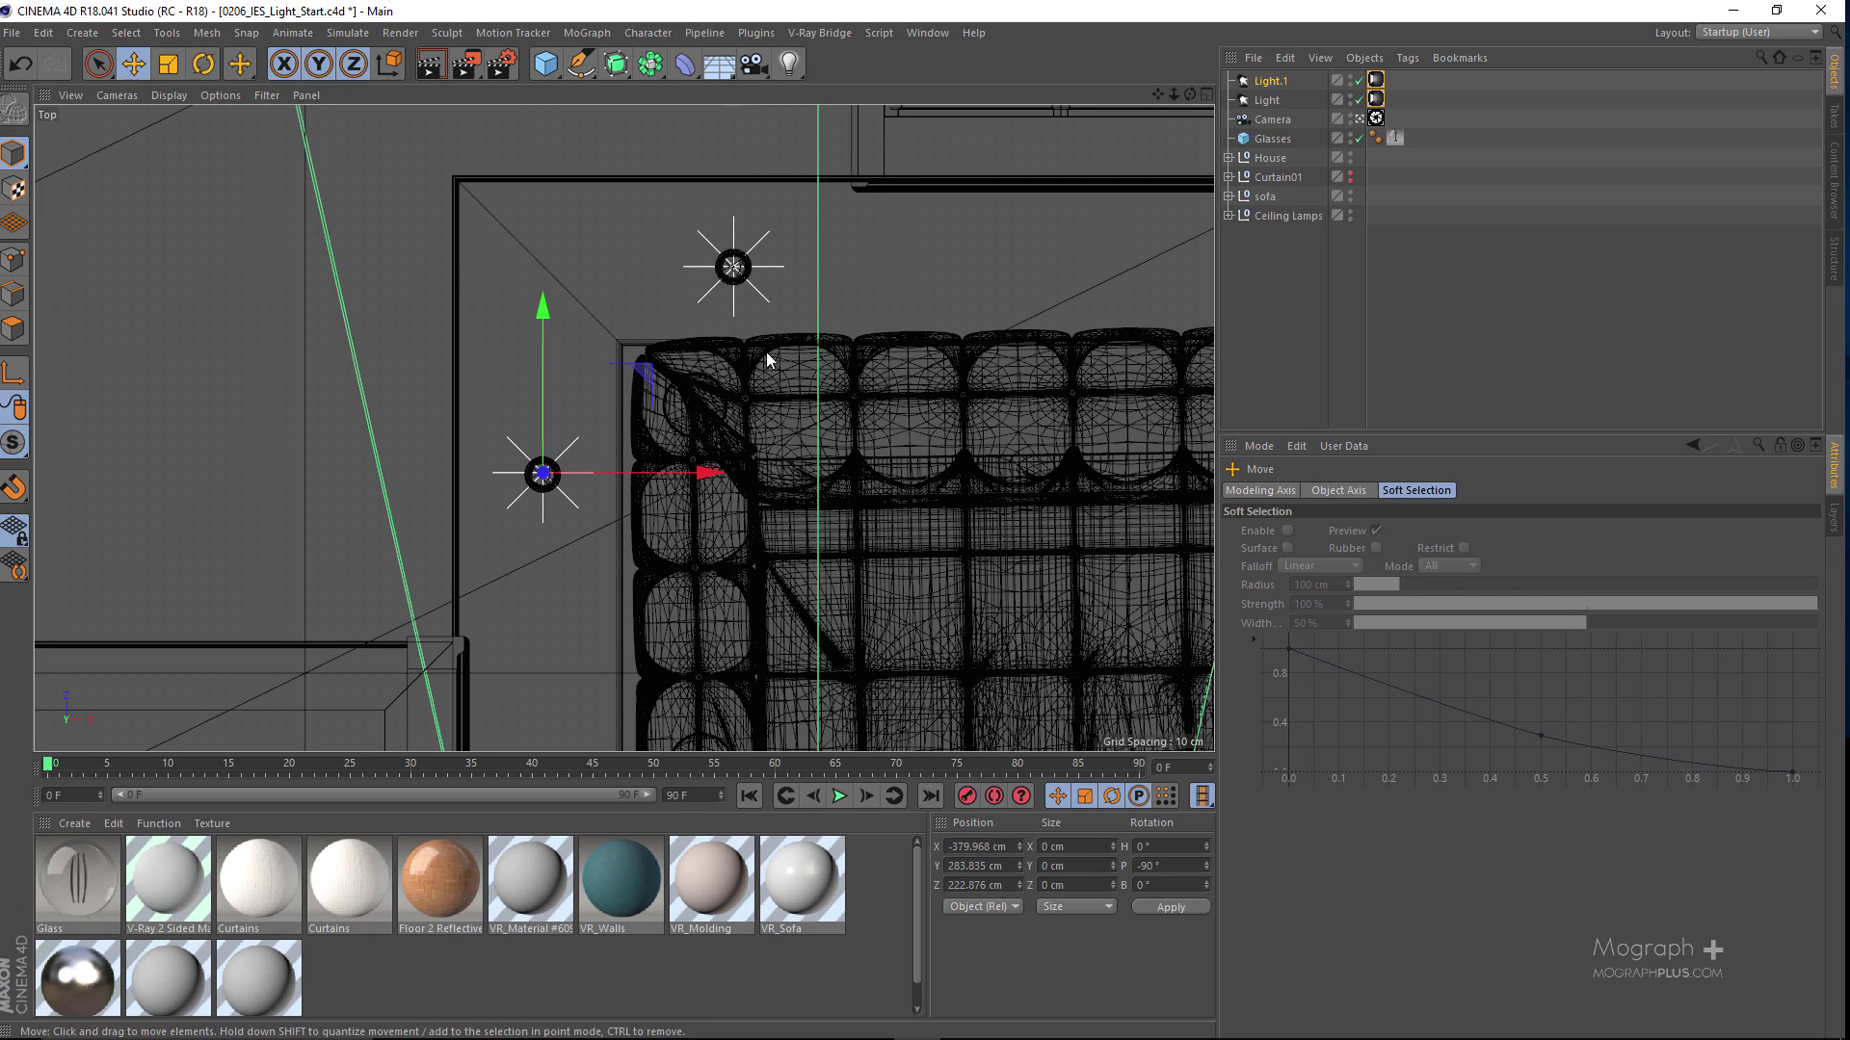
Step: Rename the original light as IES Light 01 and its copy as IES Light 02
double_click(1291, 99)
key("BackSpace")
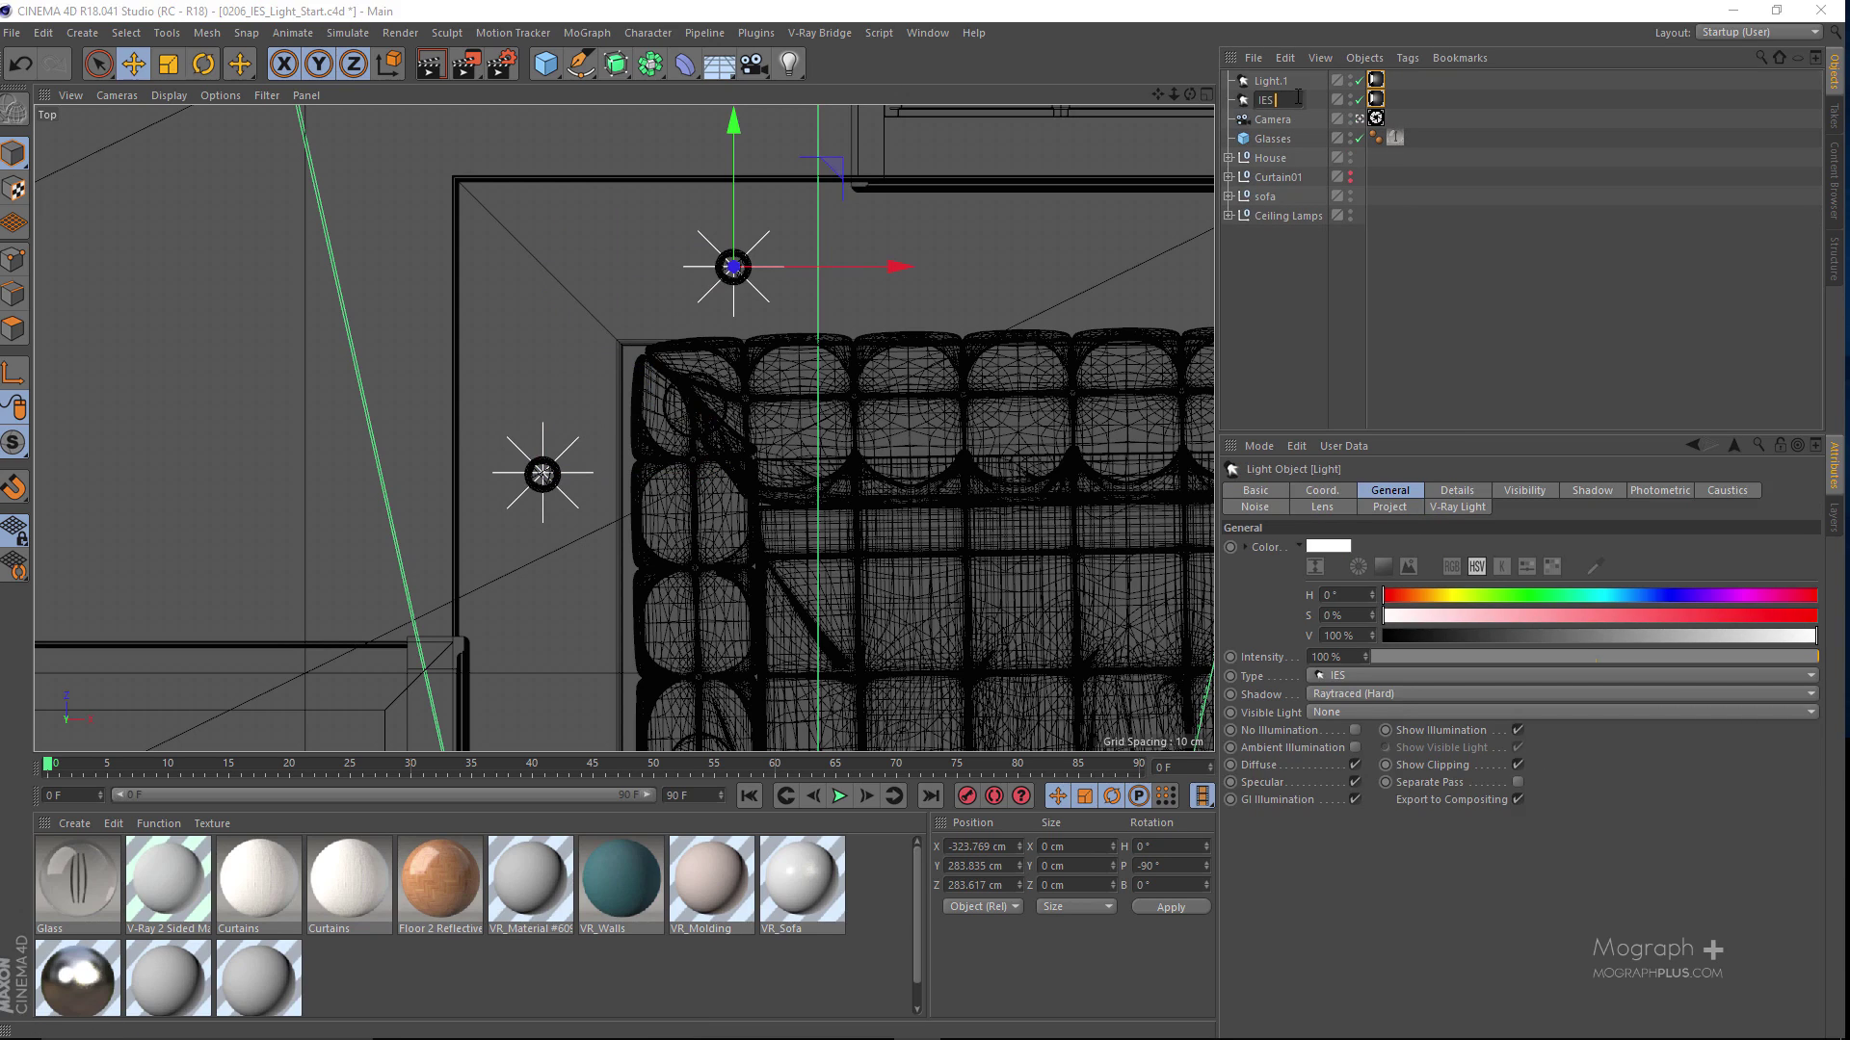
type("IES Light 01")
key("shift+Tab")
key("BackSpace")
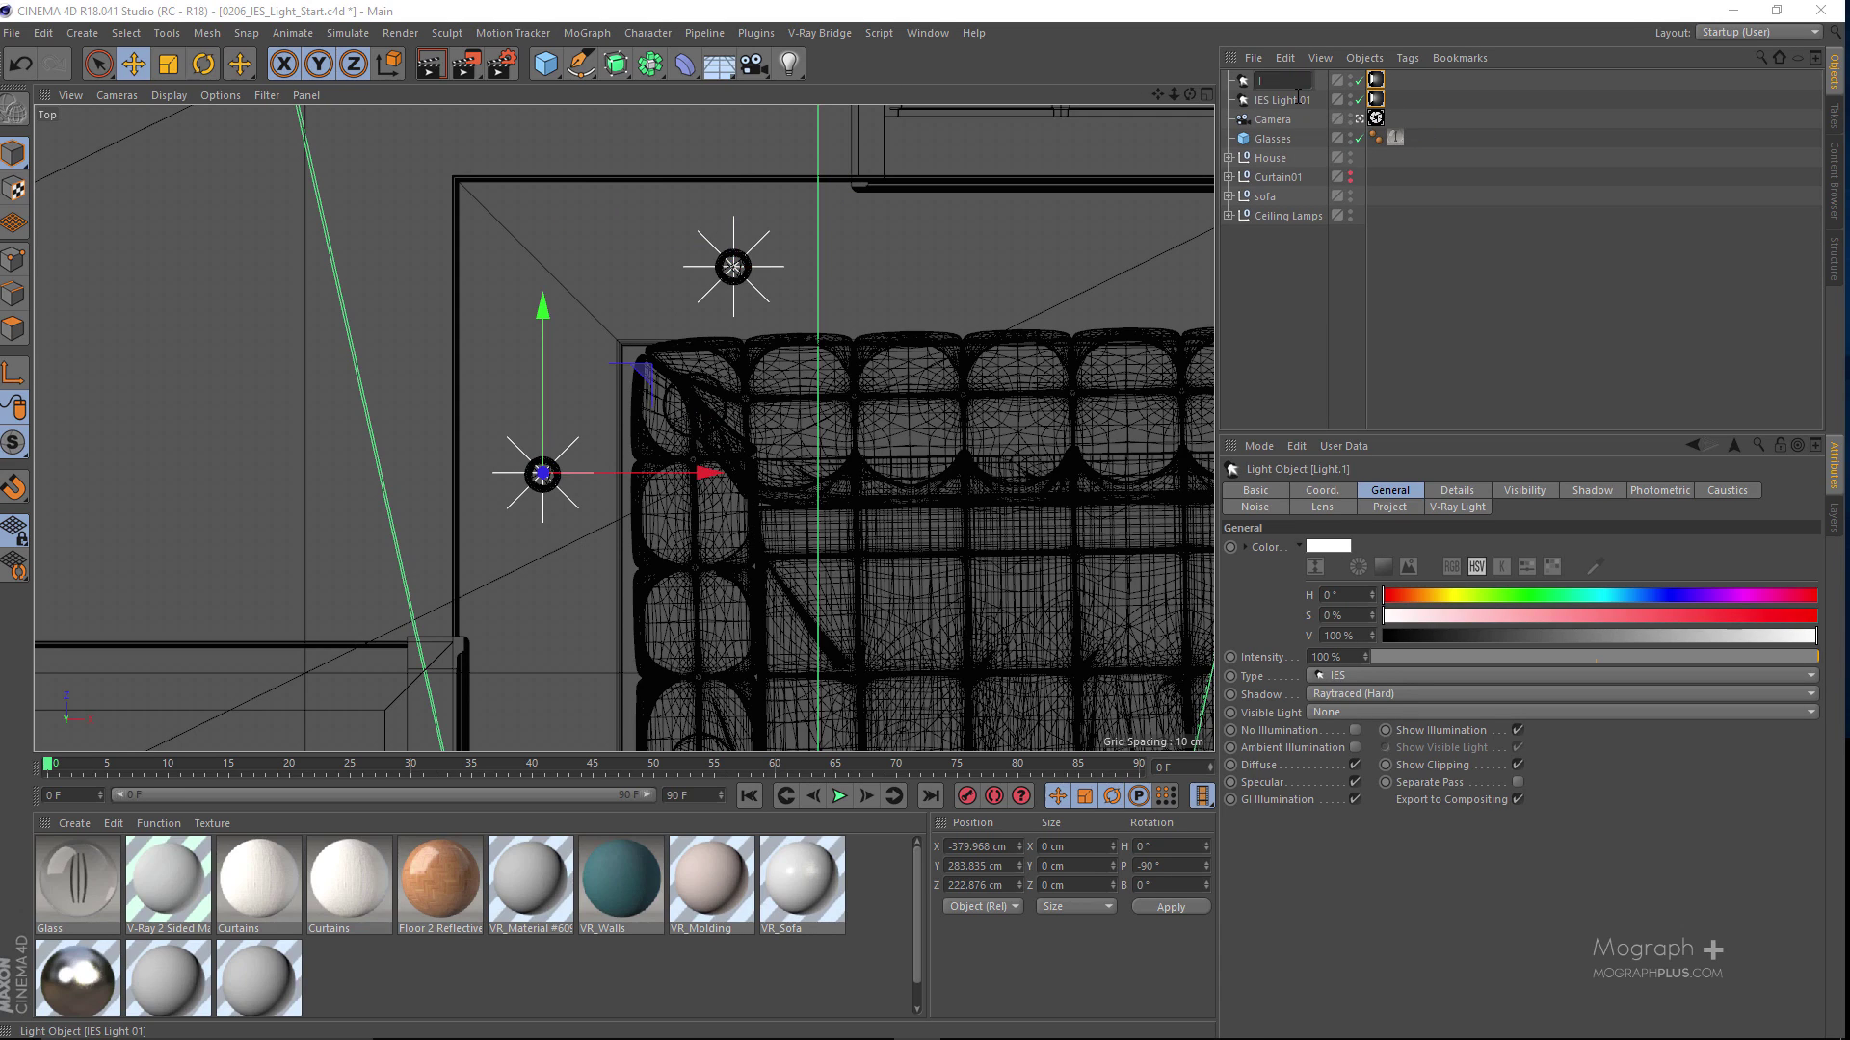
type("IES Light 02")
key("Return")
Step: Preview both IES lights from the camera in the V-Ray interactive renderer and close the preview
middle_click(463, 154)
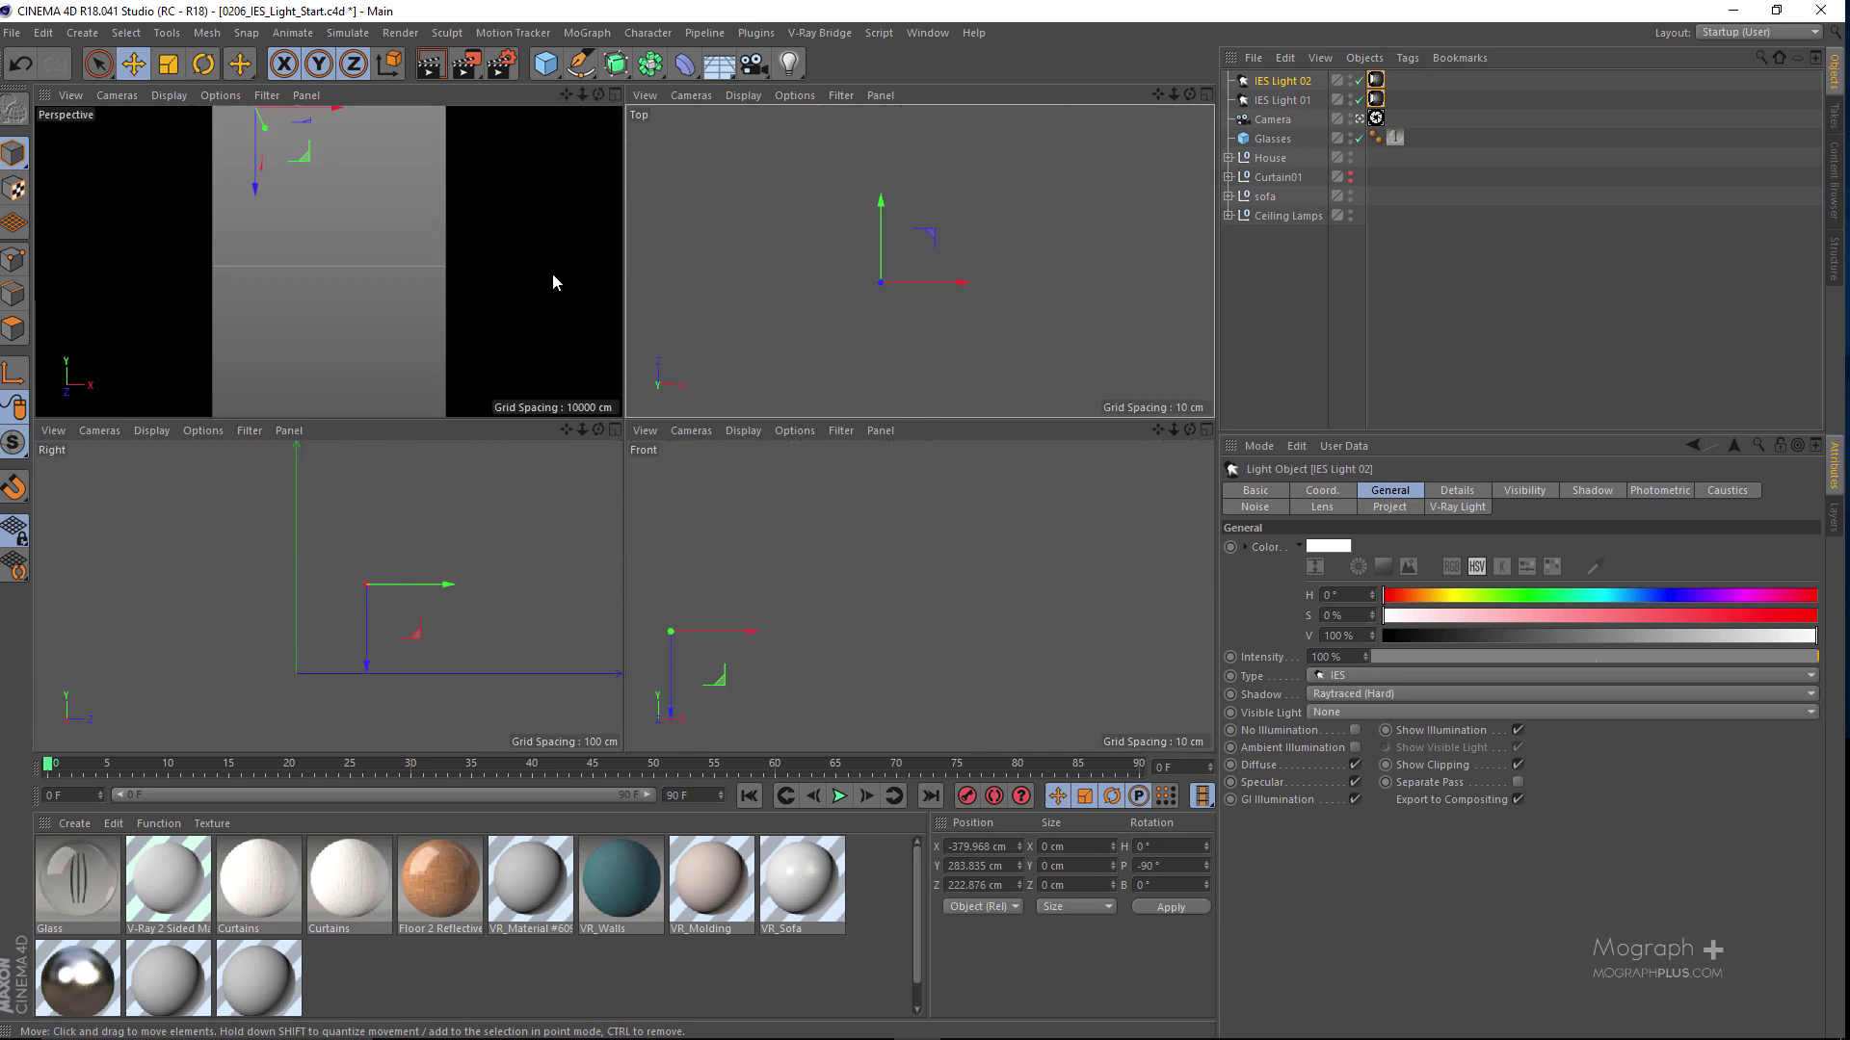
middle_click(552, 273)
left_click(817, 33)
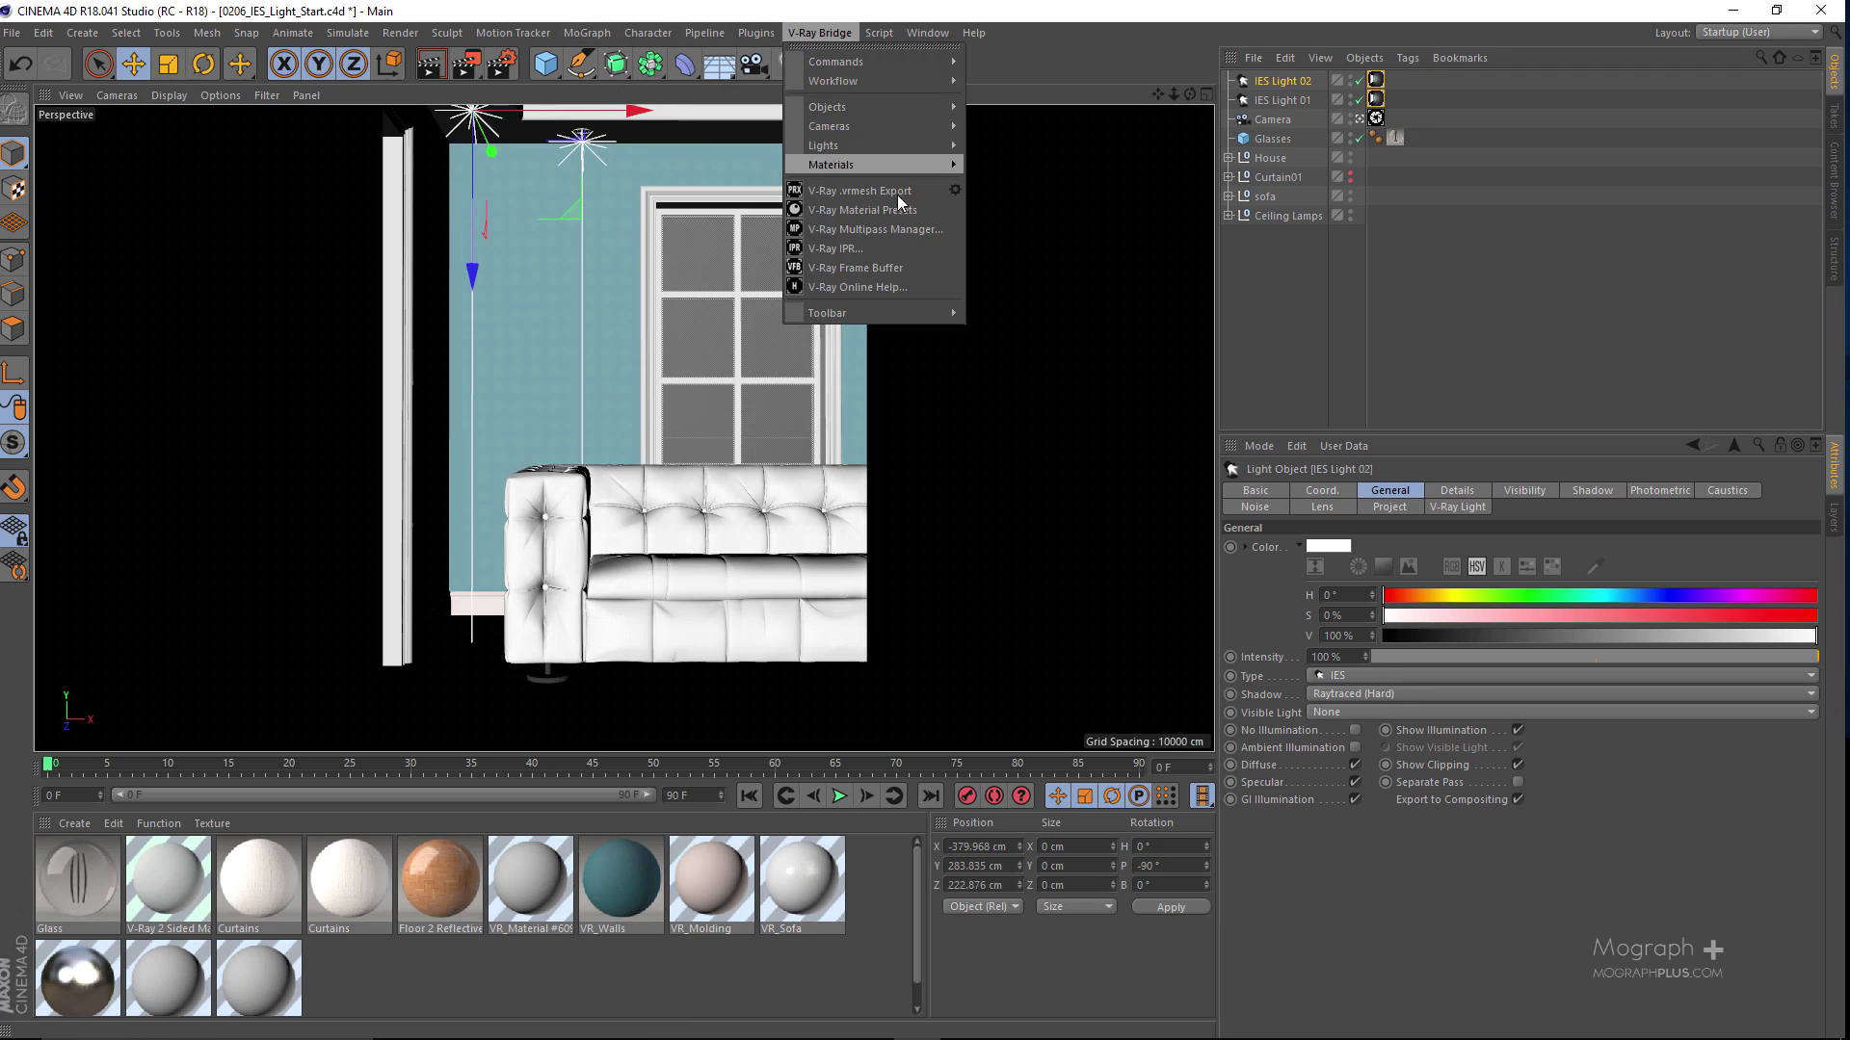
left_click(910, 256)
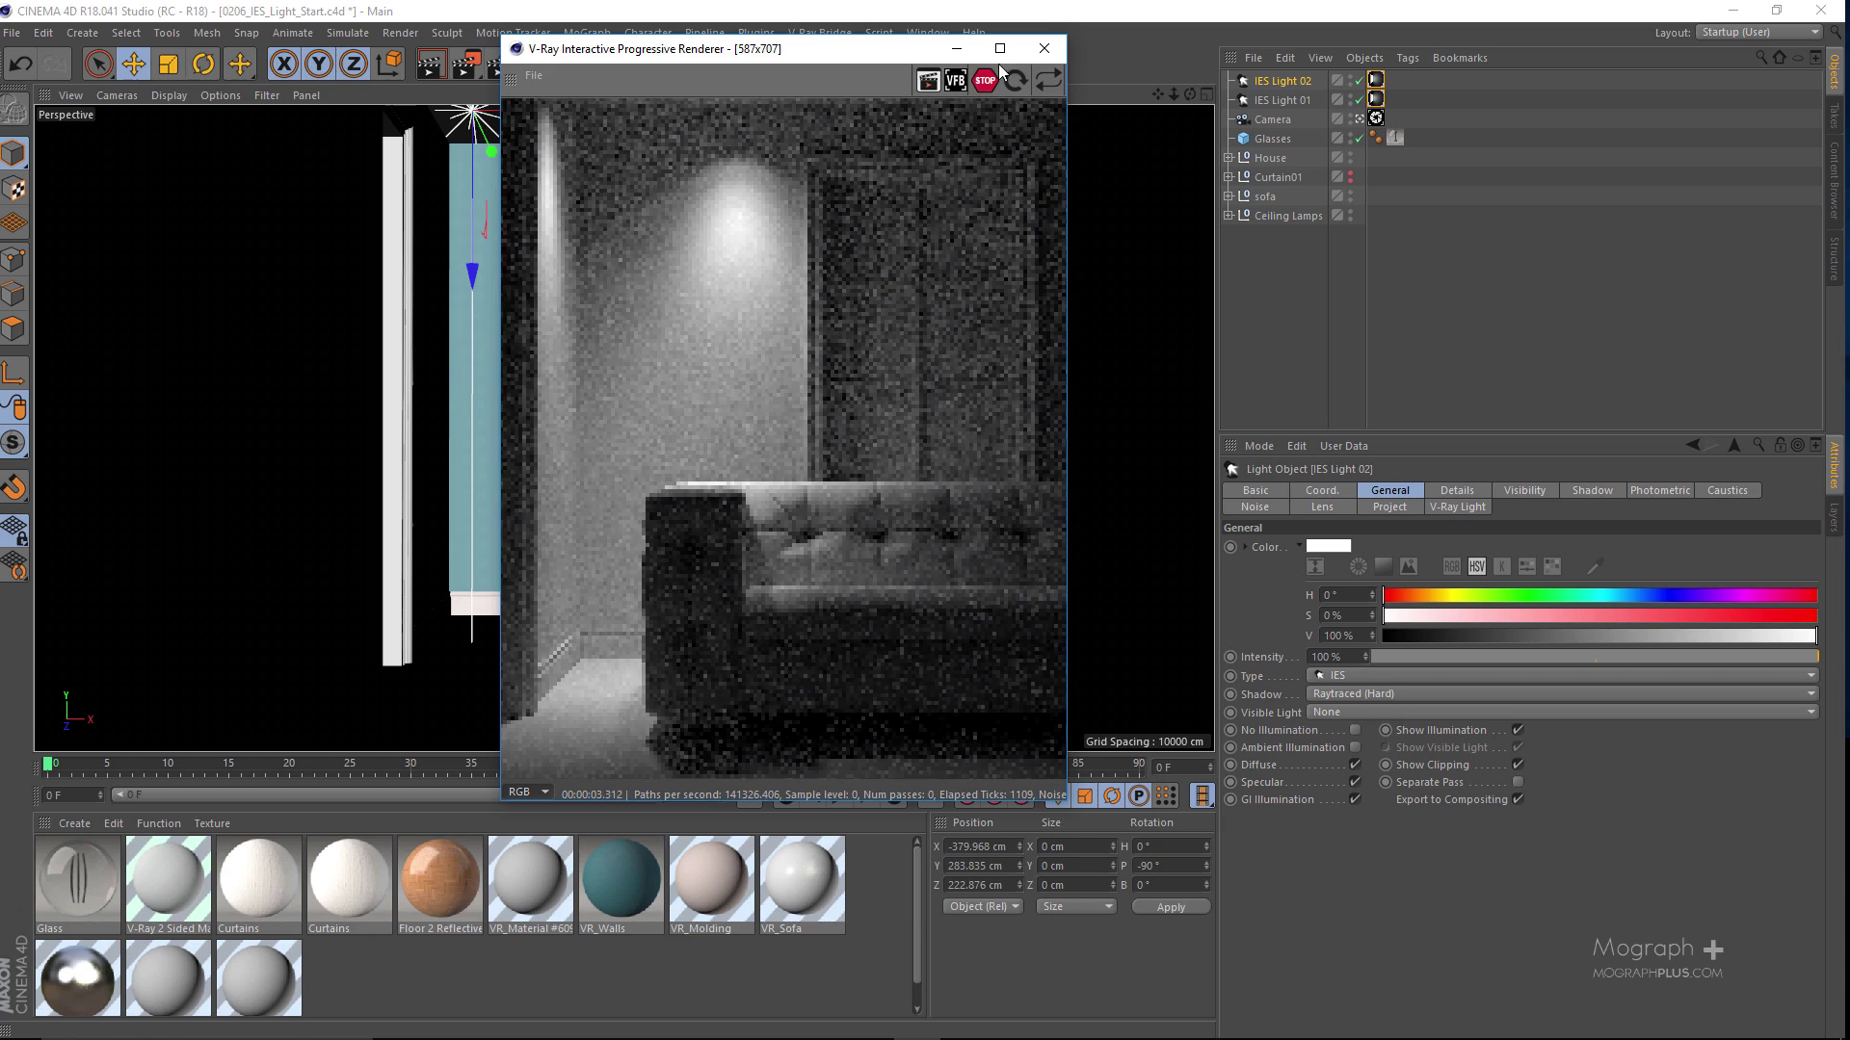
left_click(1044, 48)
middle_click(880, 233)
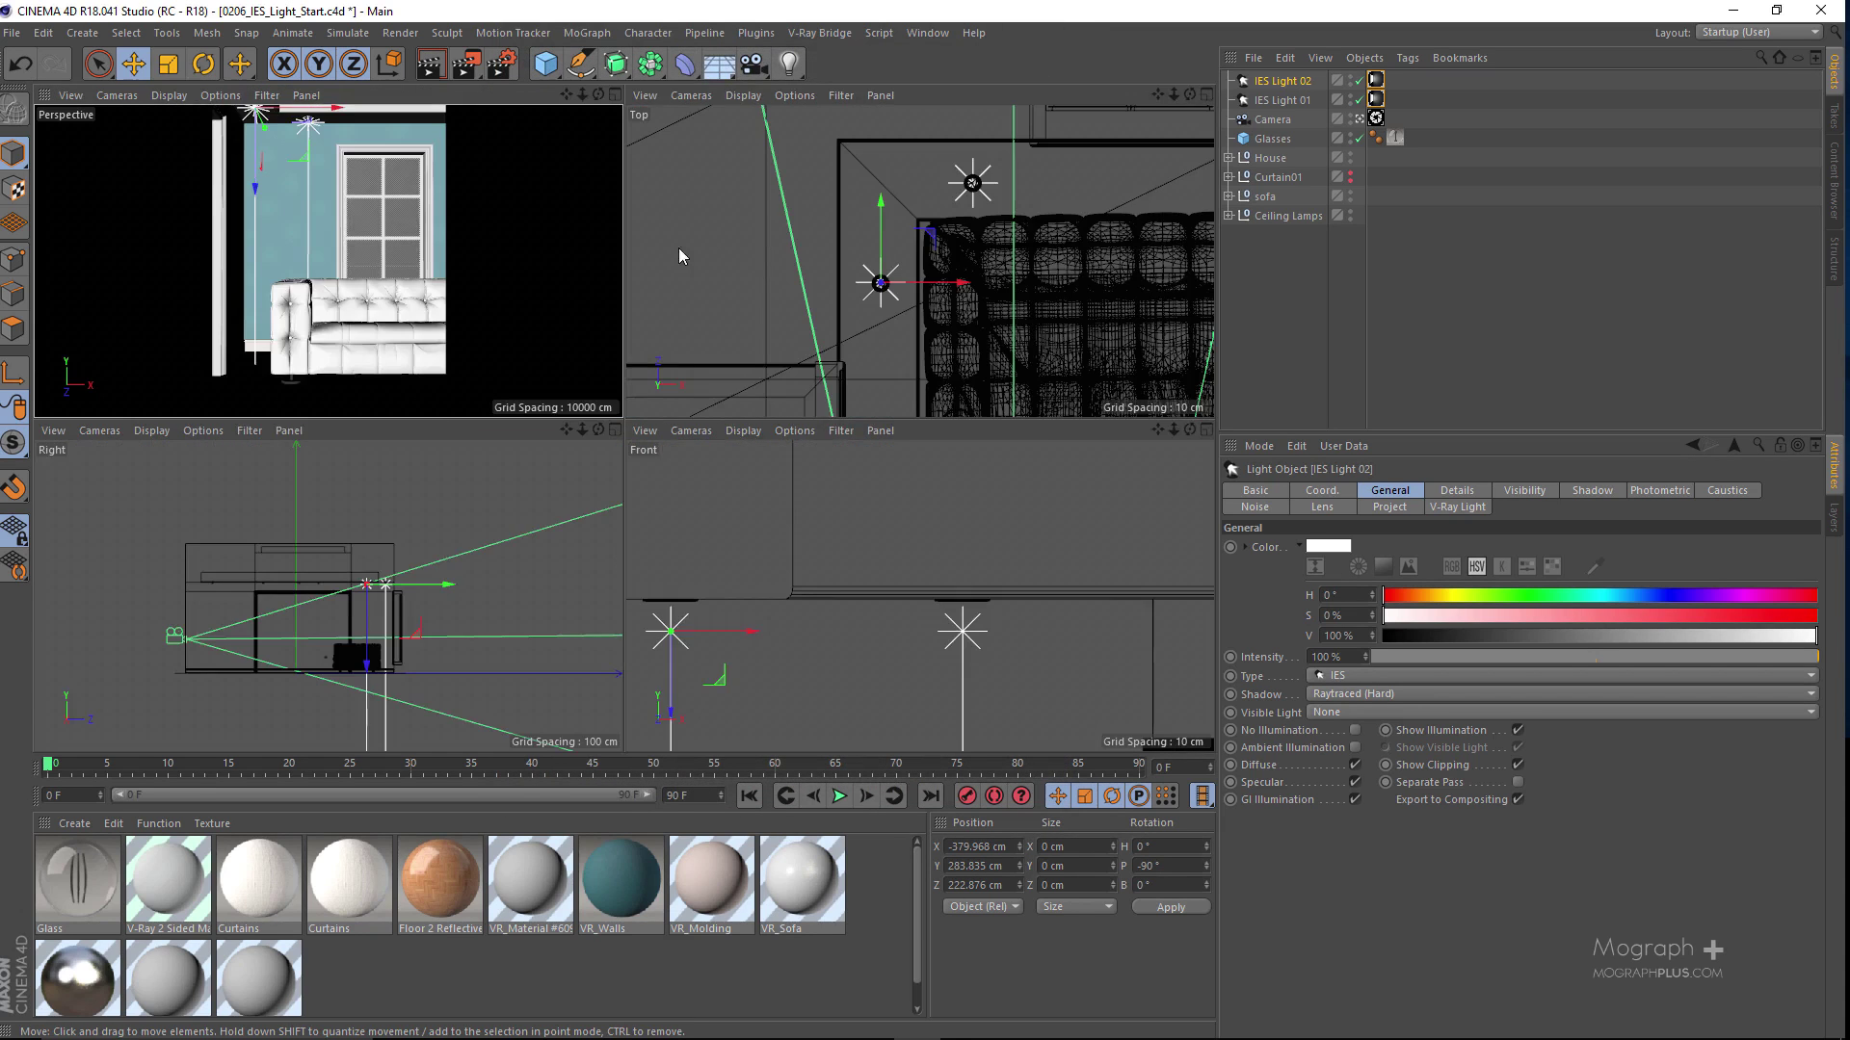
middle_click(678, 247)
scroll(867, 367, "down", 3)
scroll(895, 460, "down", 5)
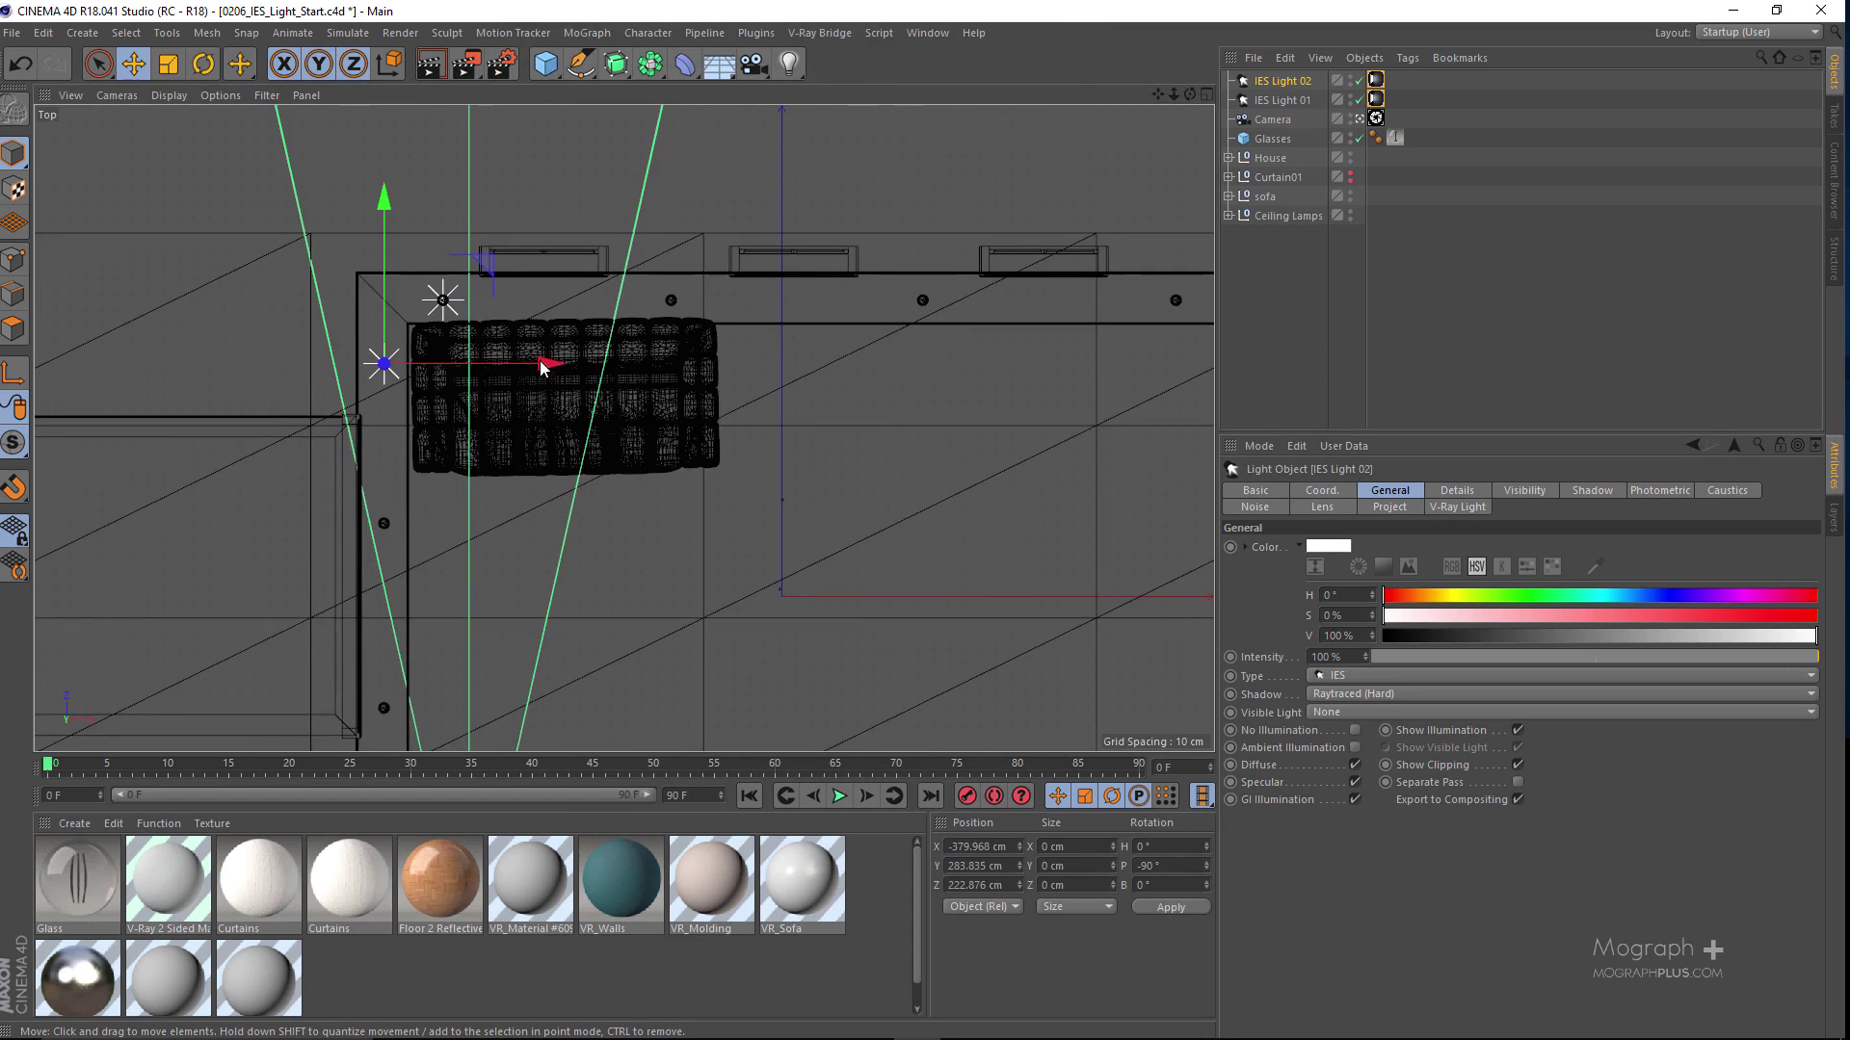
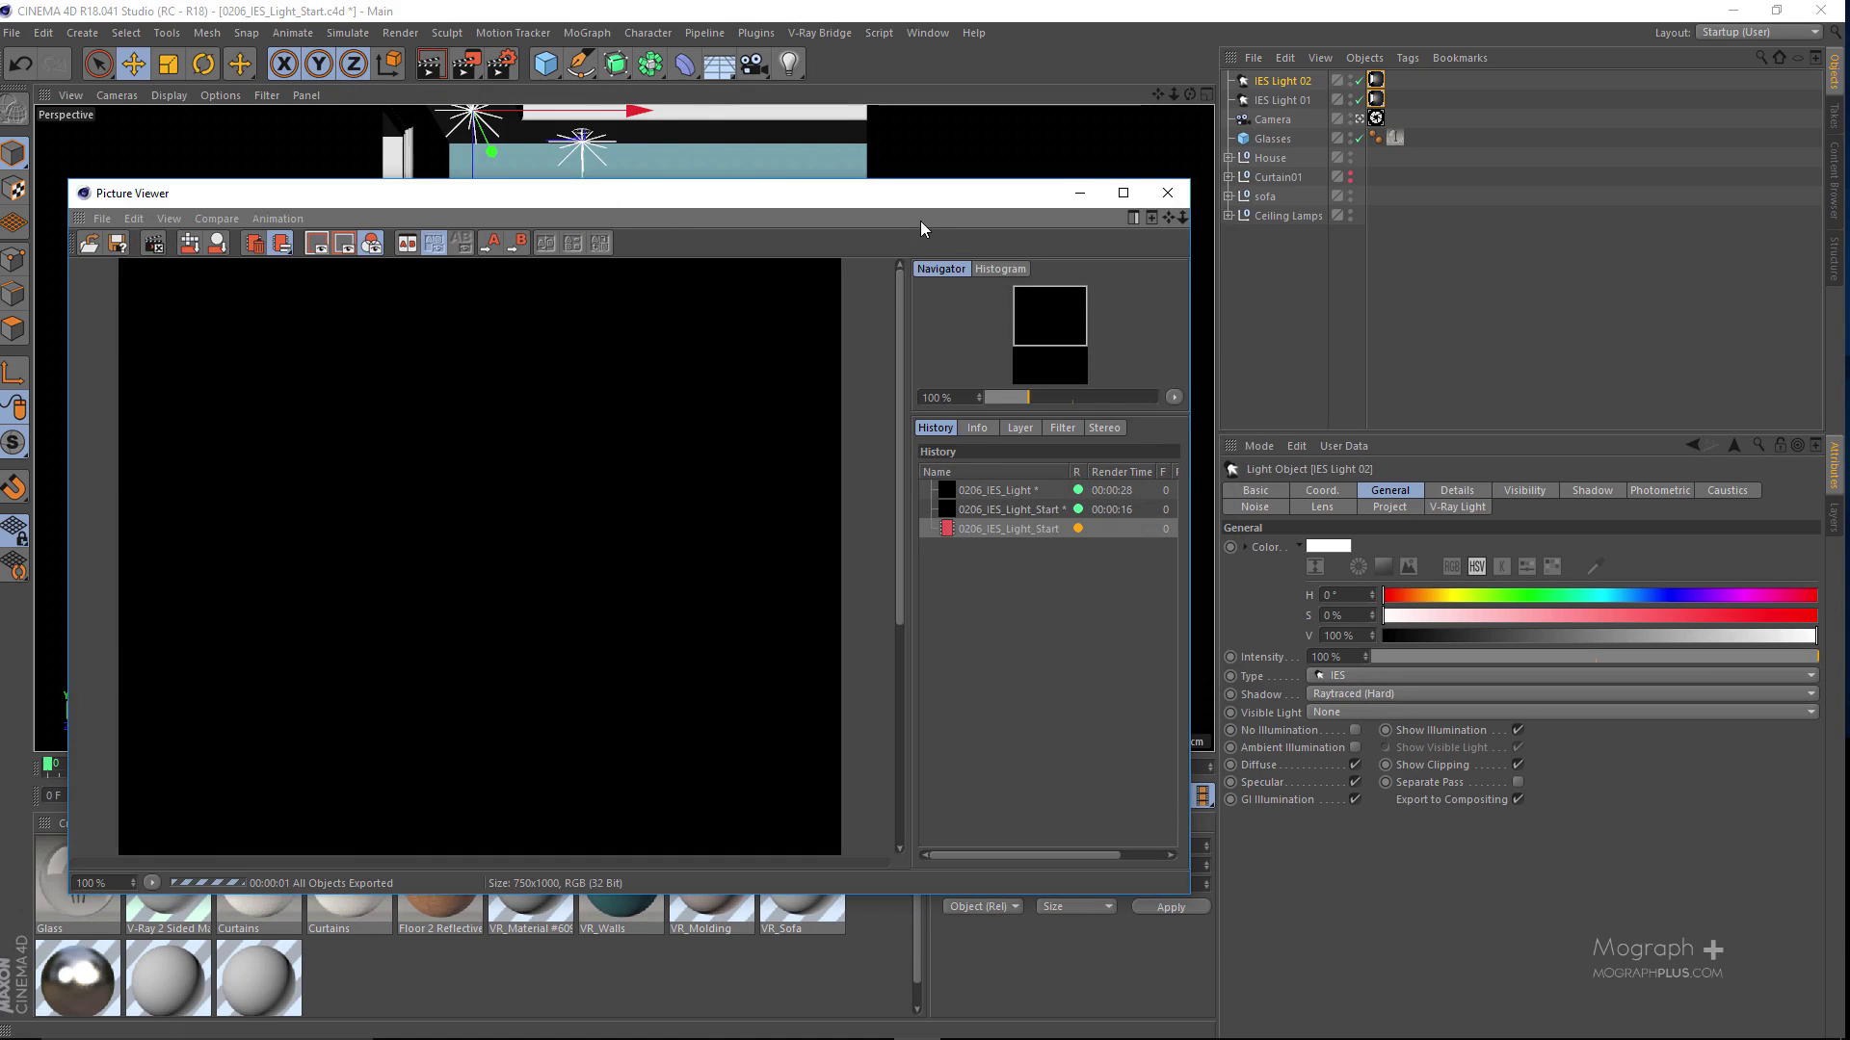
Step: Abort the Picture Viewer render, close its window and preview the scene in the V-Ray interactive renderer
left_click(1168, 193)
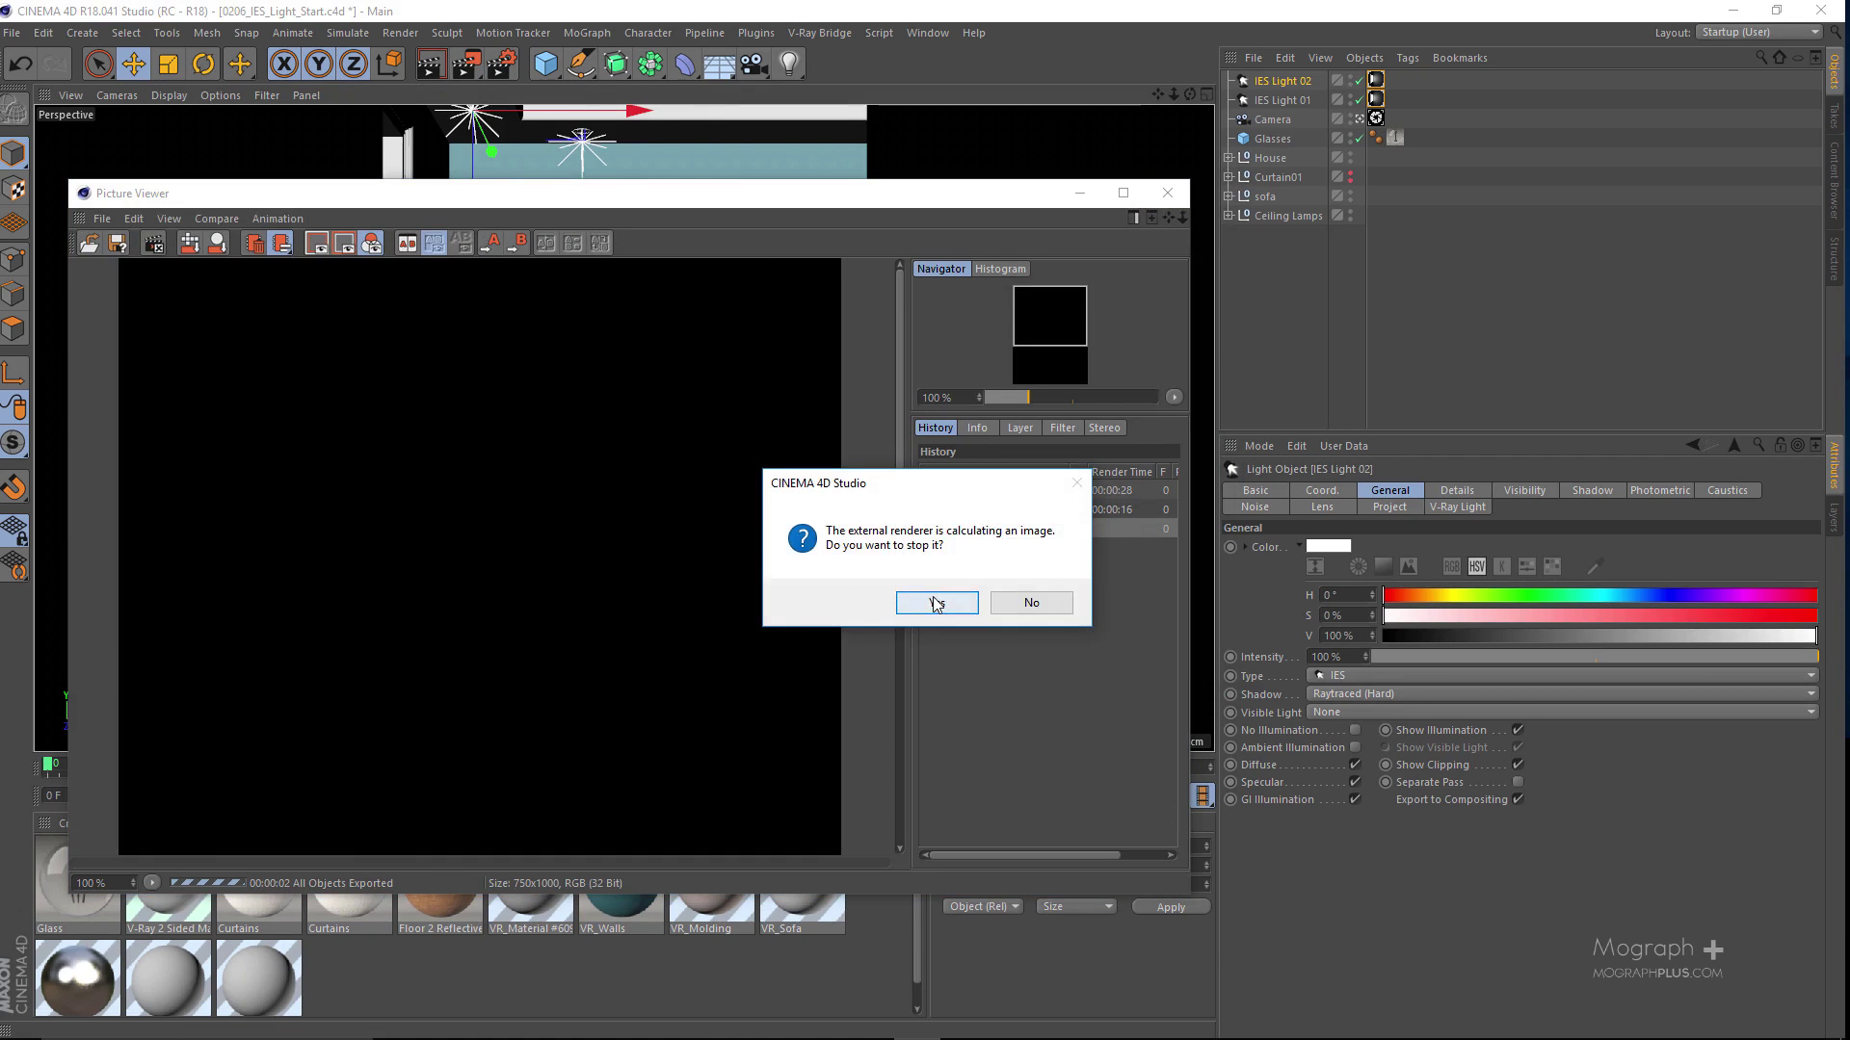
left_click(940, 601)
left_click(1166, 195)
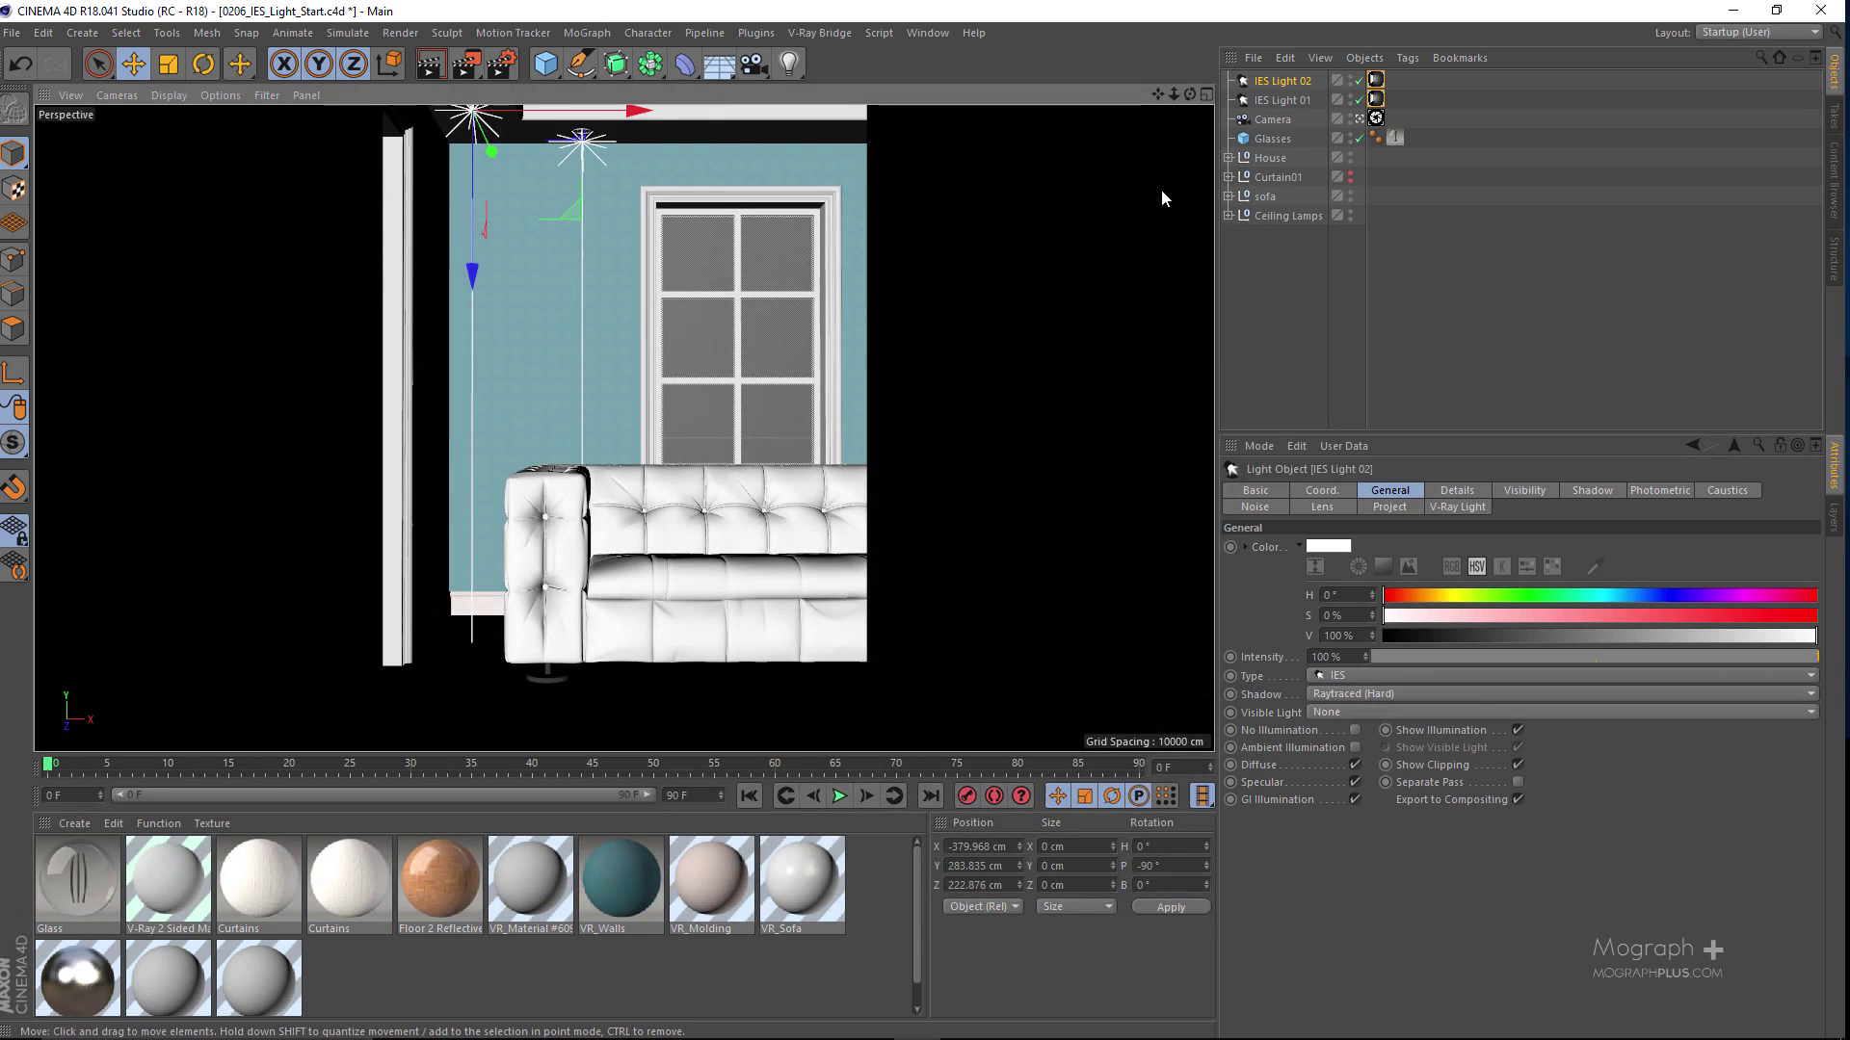
left_click(819, 31)
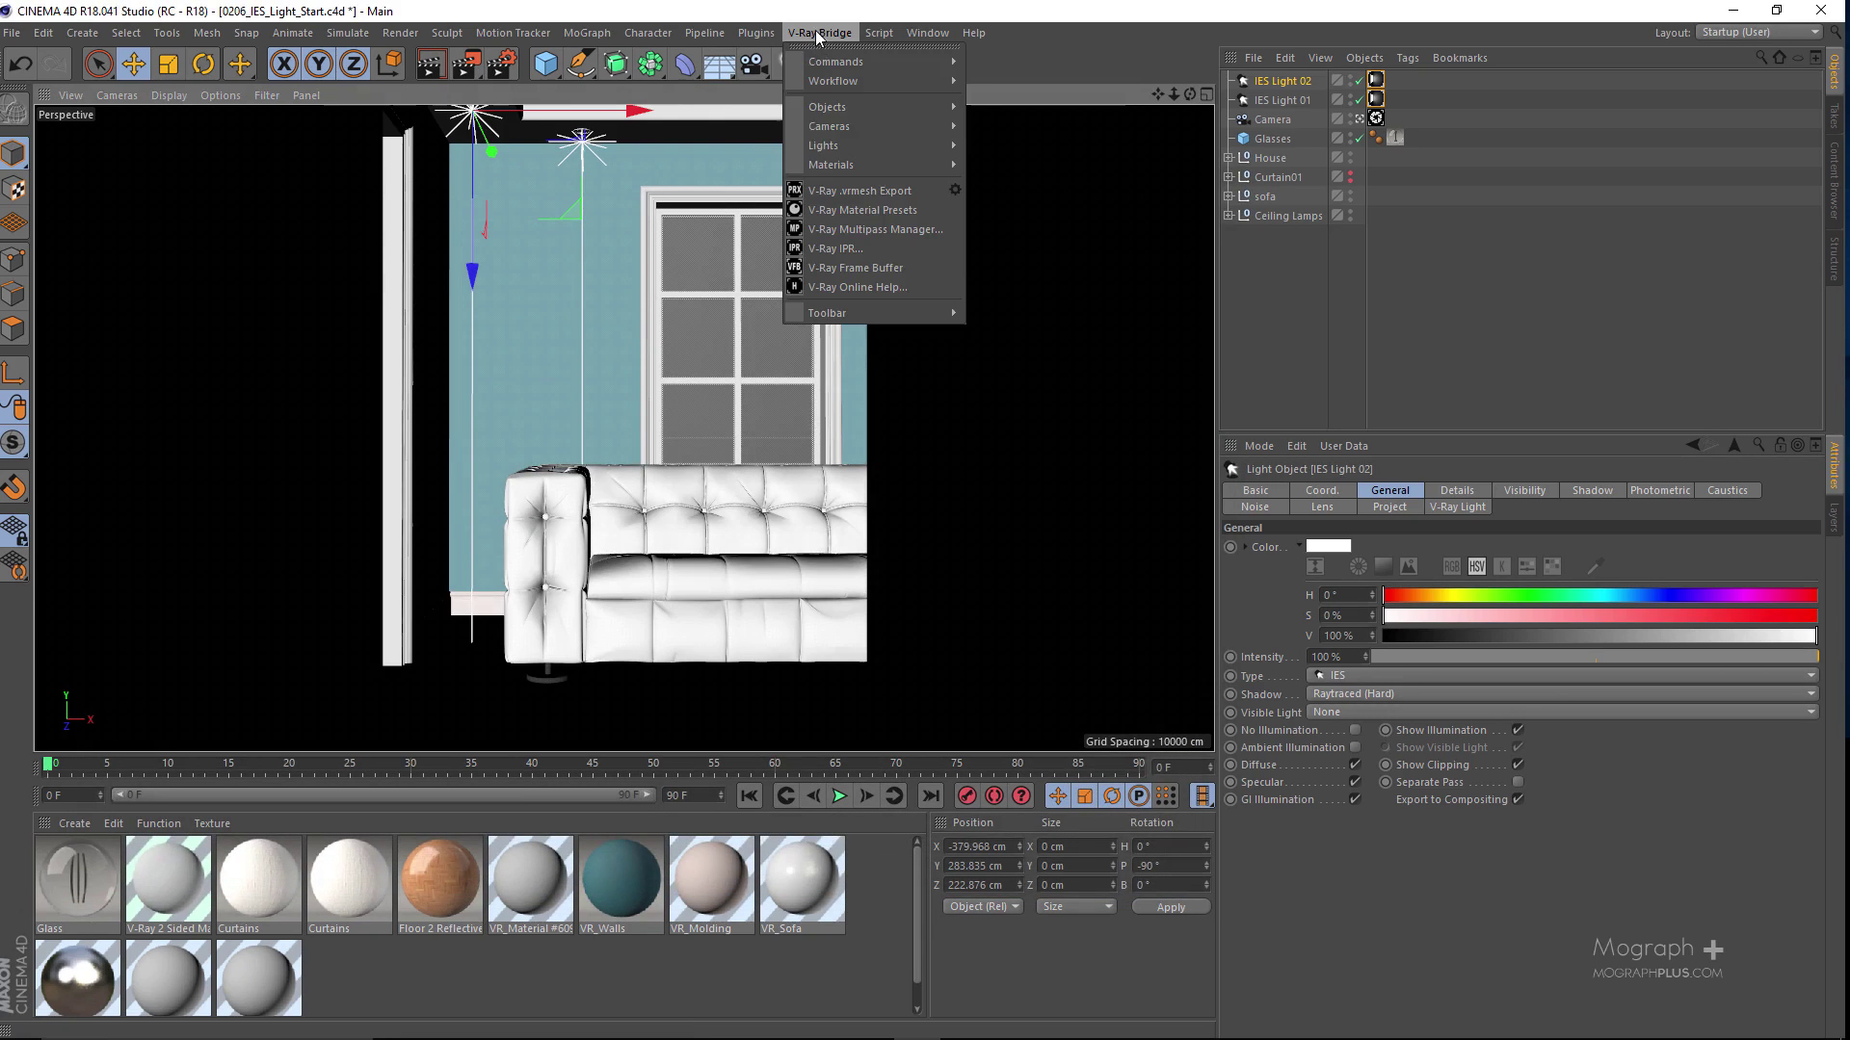
left_click(907, 250)
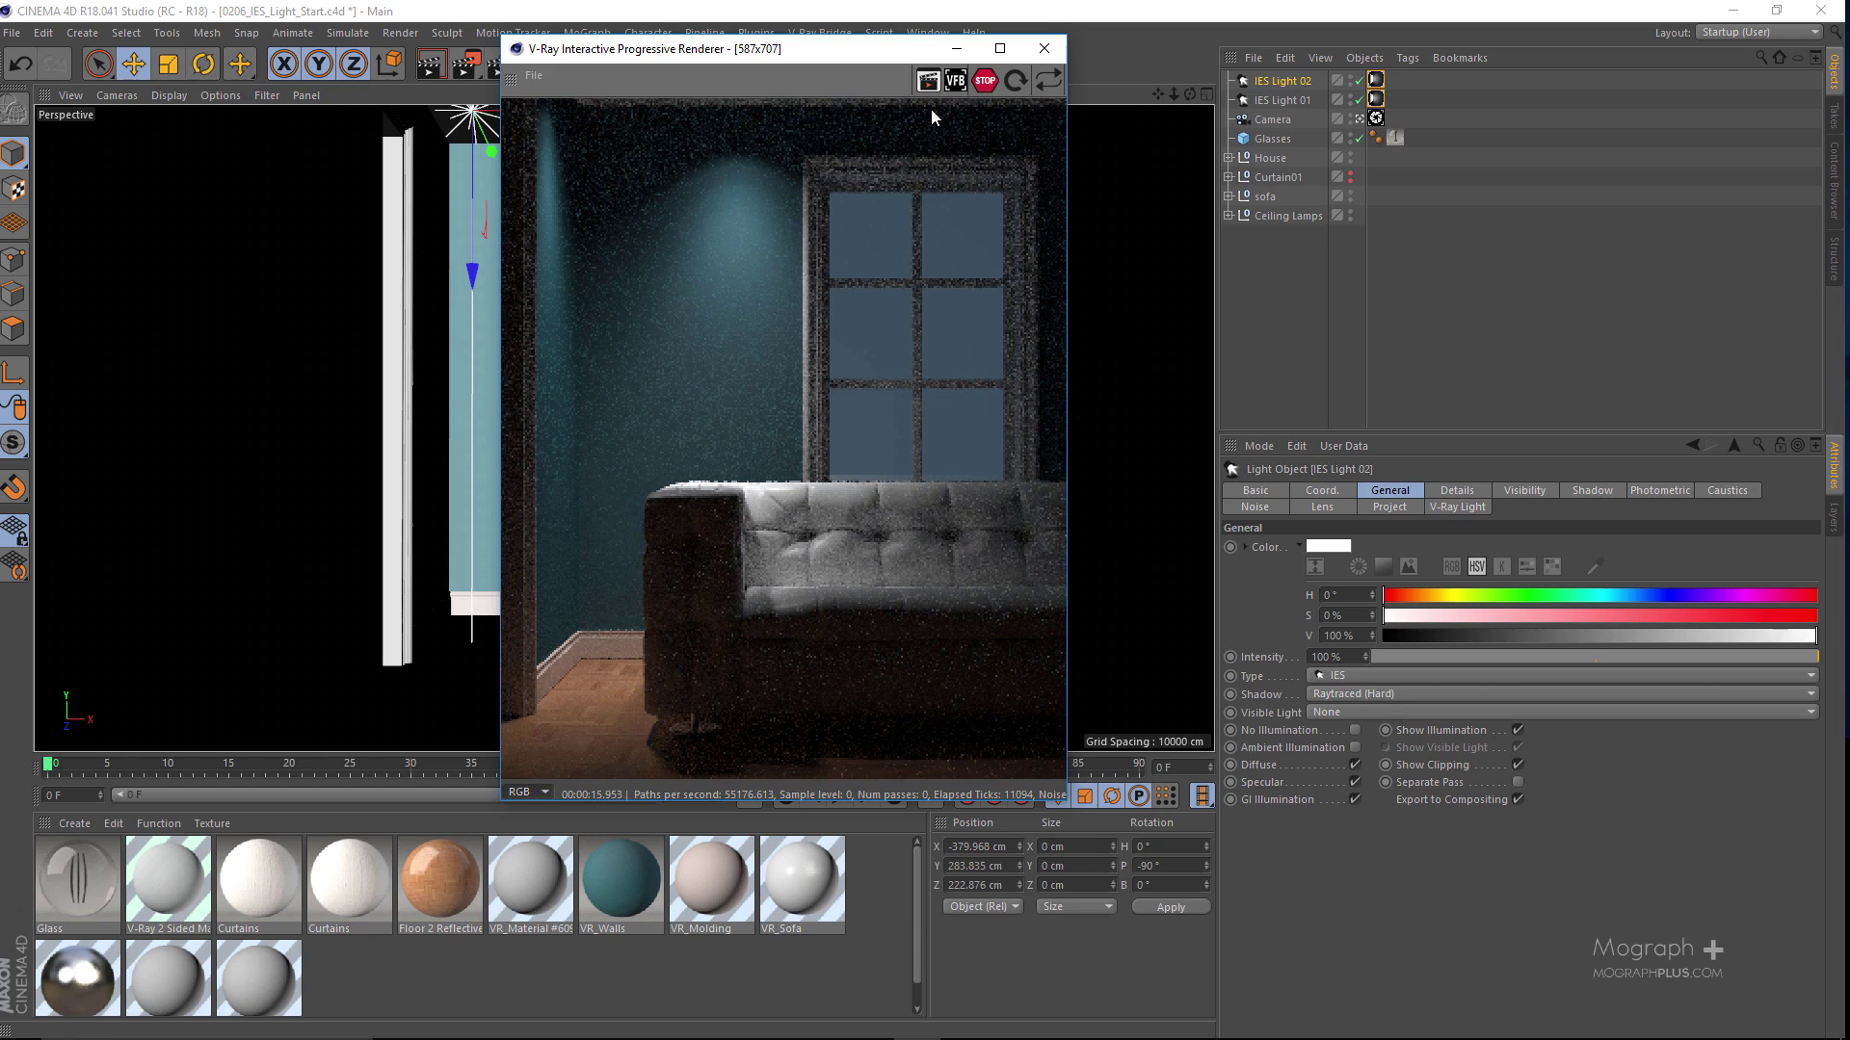
Step: Close the interactive preview and add a V-Ray Area Sphere Light in the top view
left_click(1044, 48)
middle_click(760, 297)
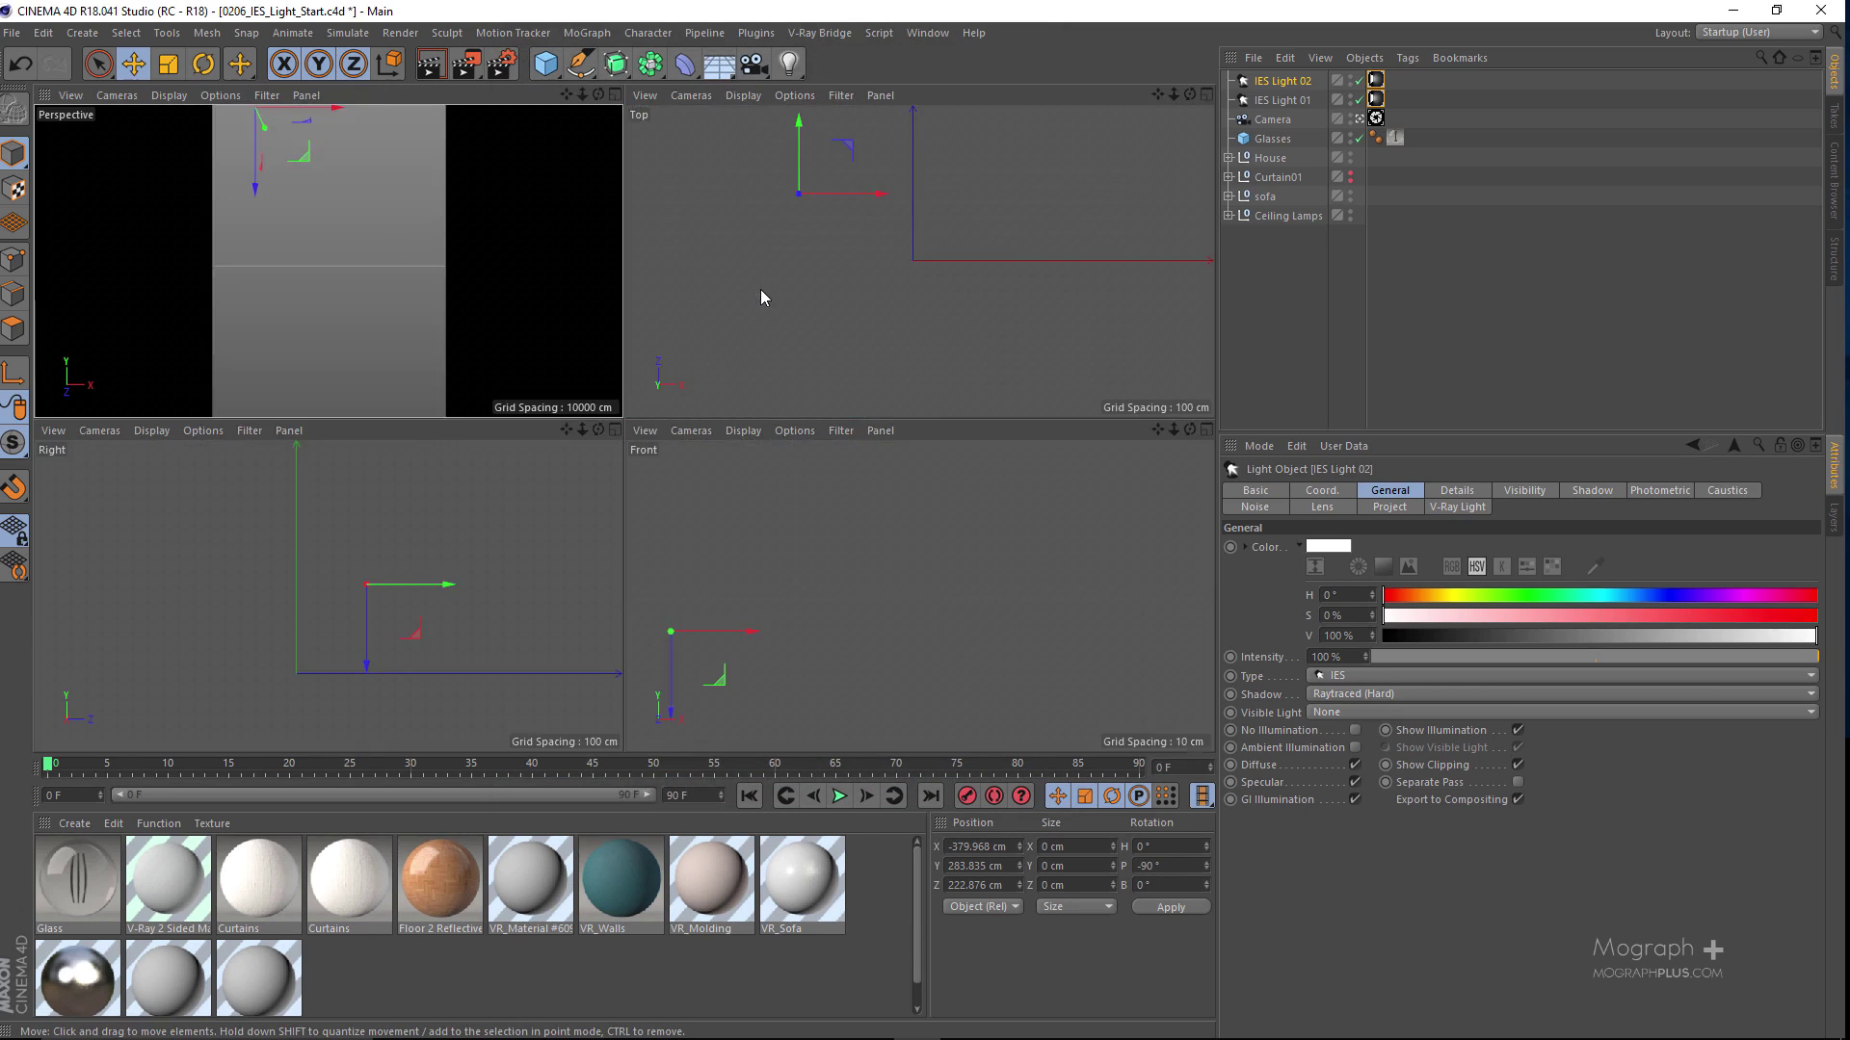
middle_click(841, 235)
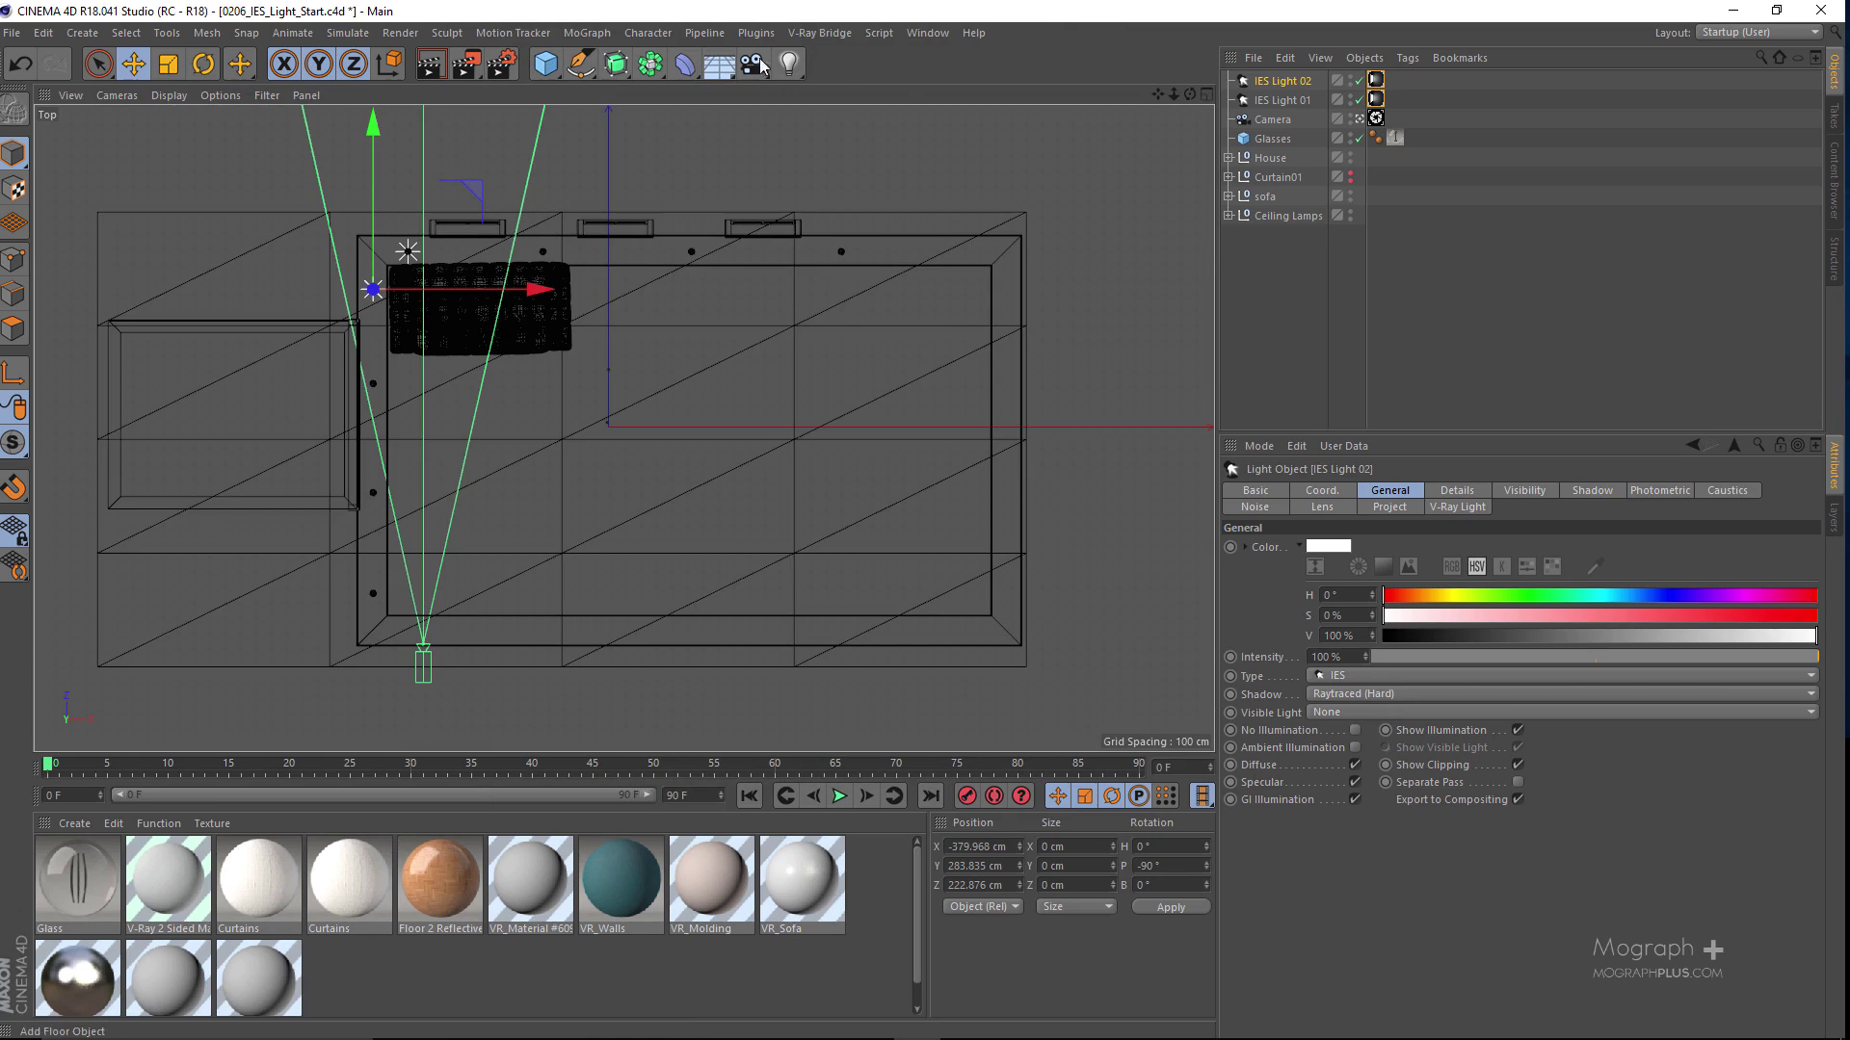
left_click(819, 33)
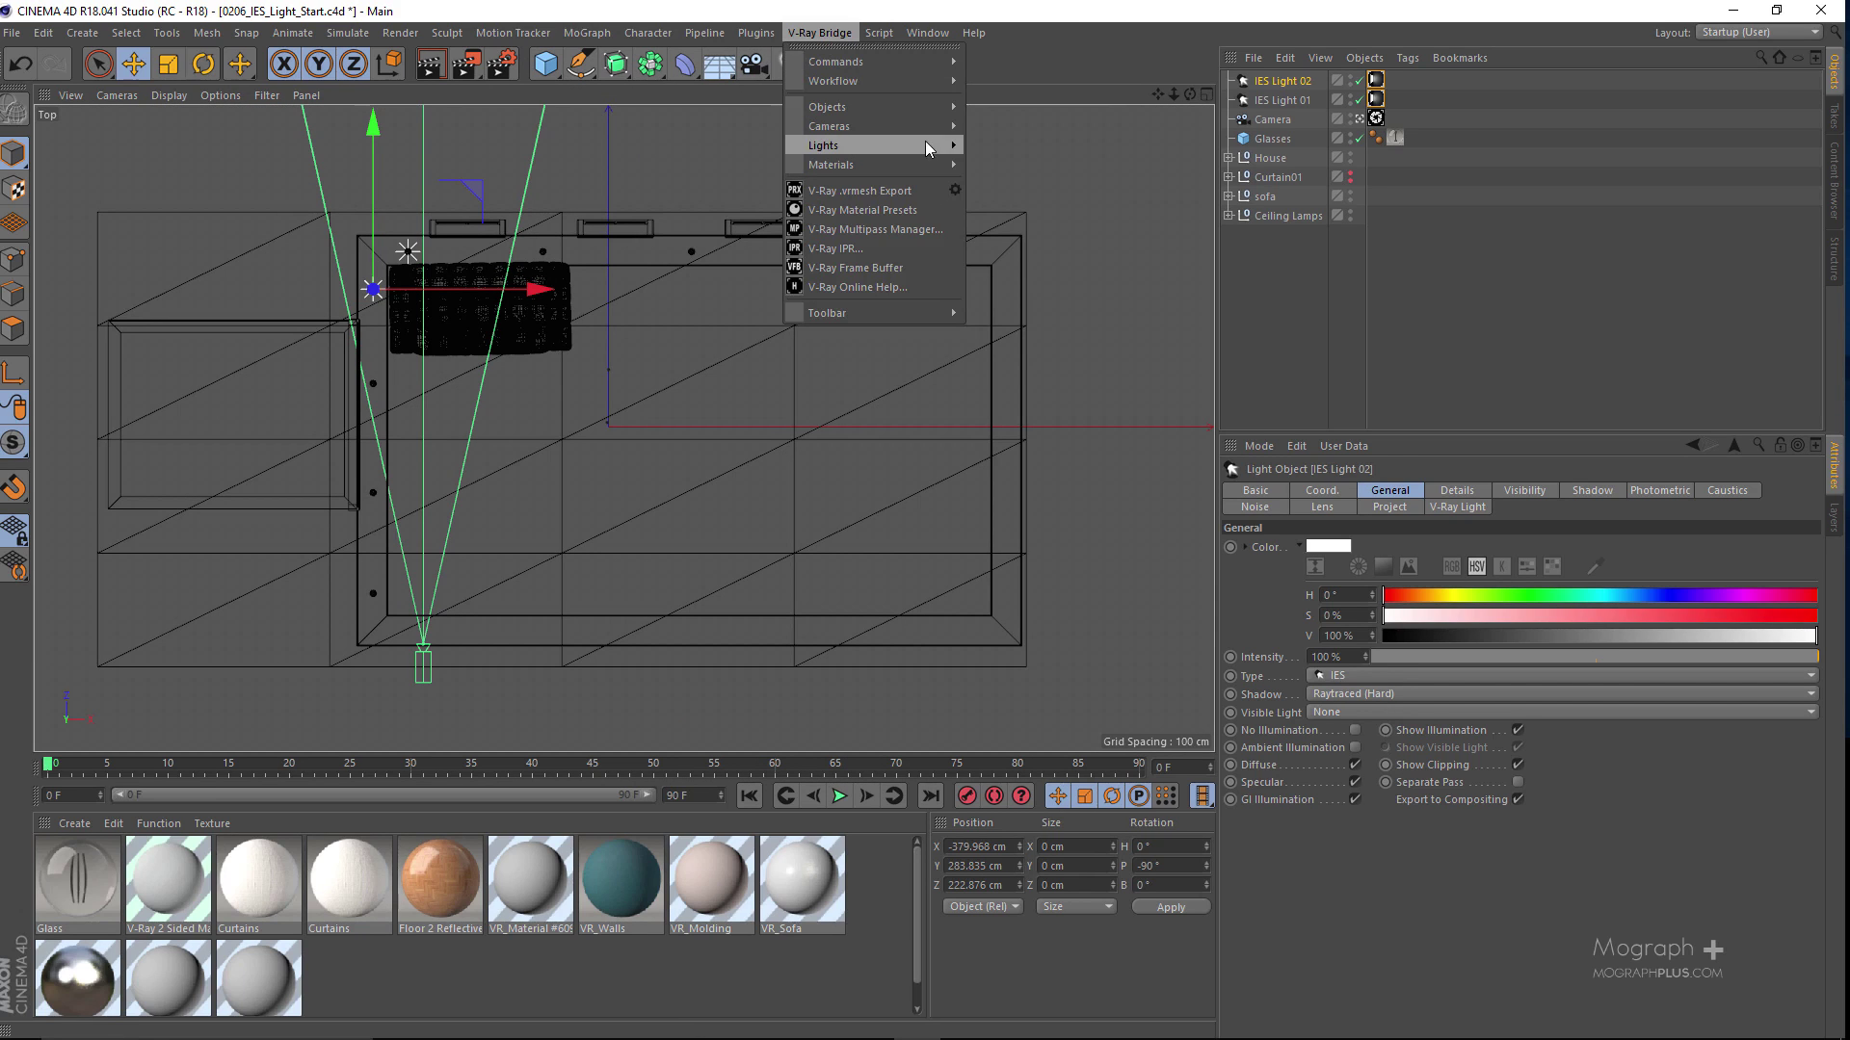
mouse_move(925, 141)
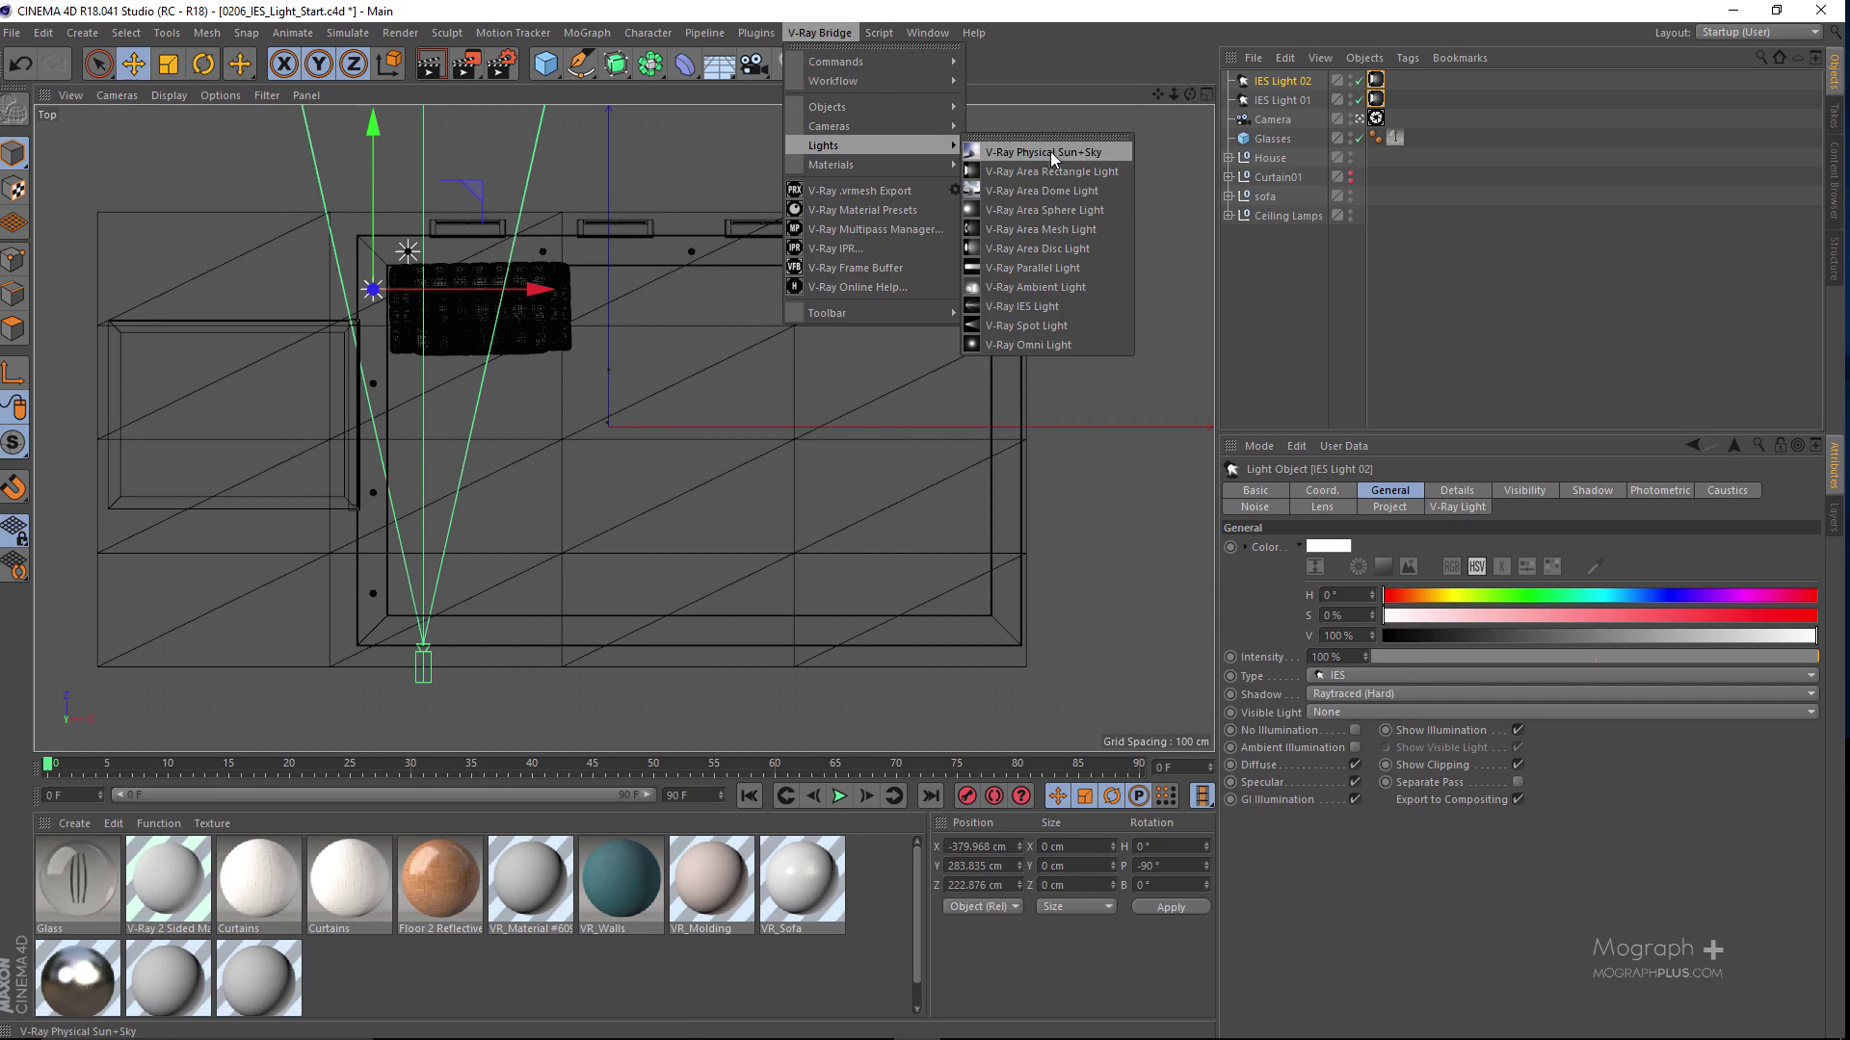
left_click(1095, 209)
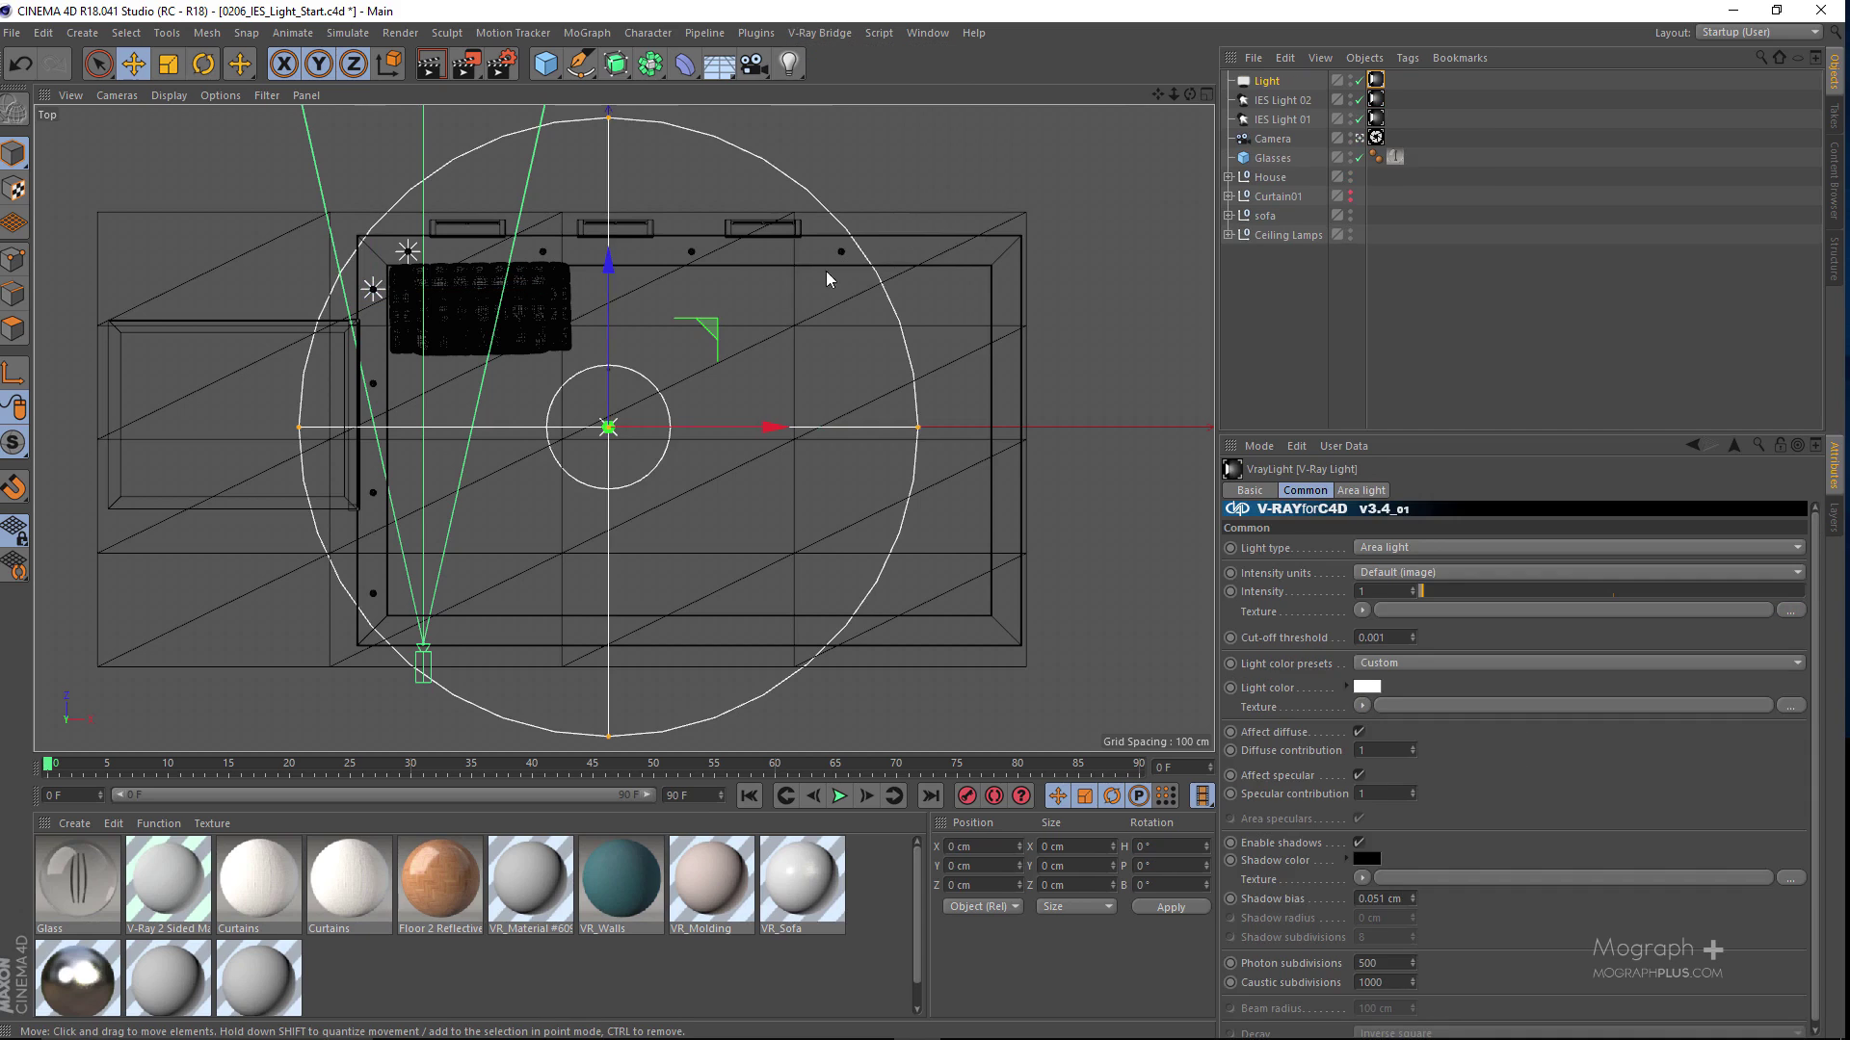
Step: Set the sphere light's radius to 25 cm and move it along X to about -185 cm
left_click(1372, 491)
double_click(1421, 570)
type("25")
key("Return")
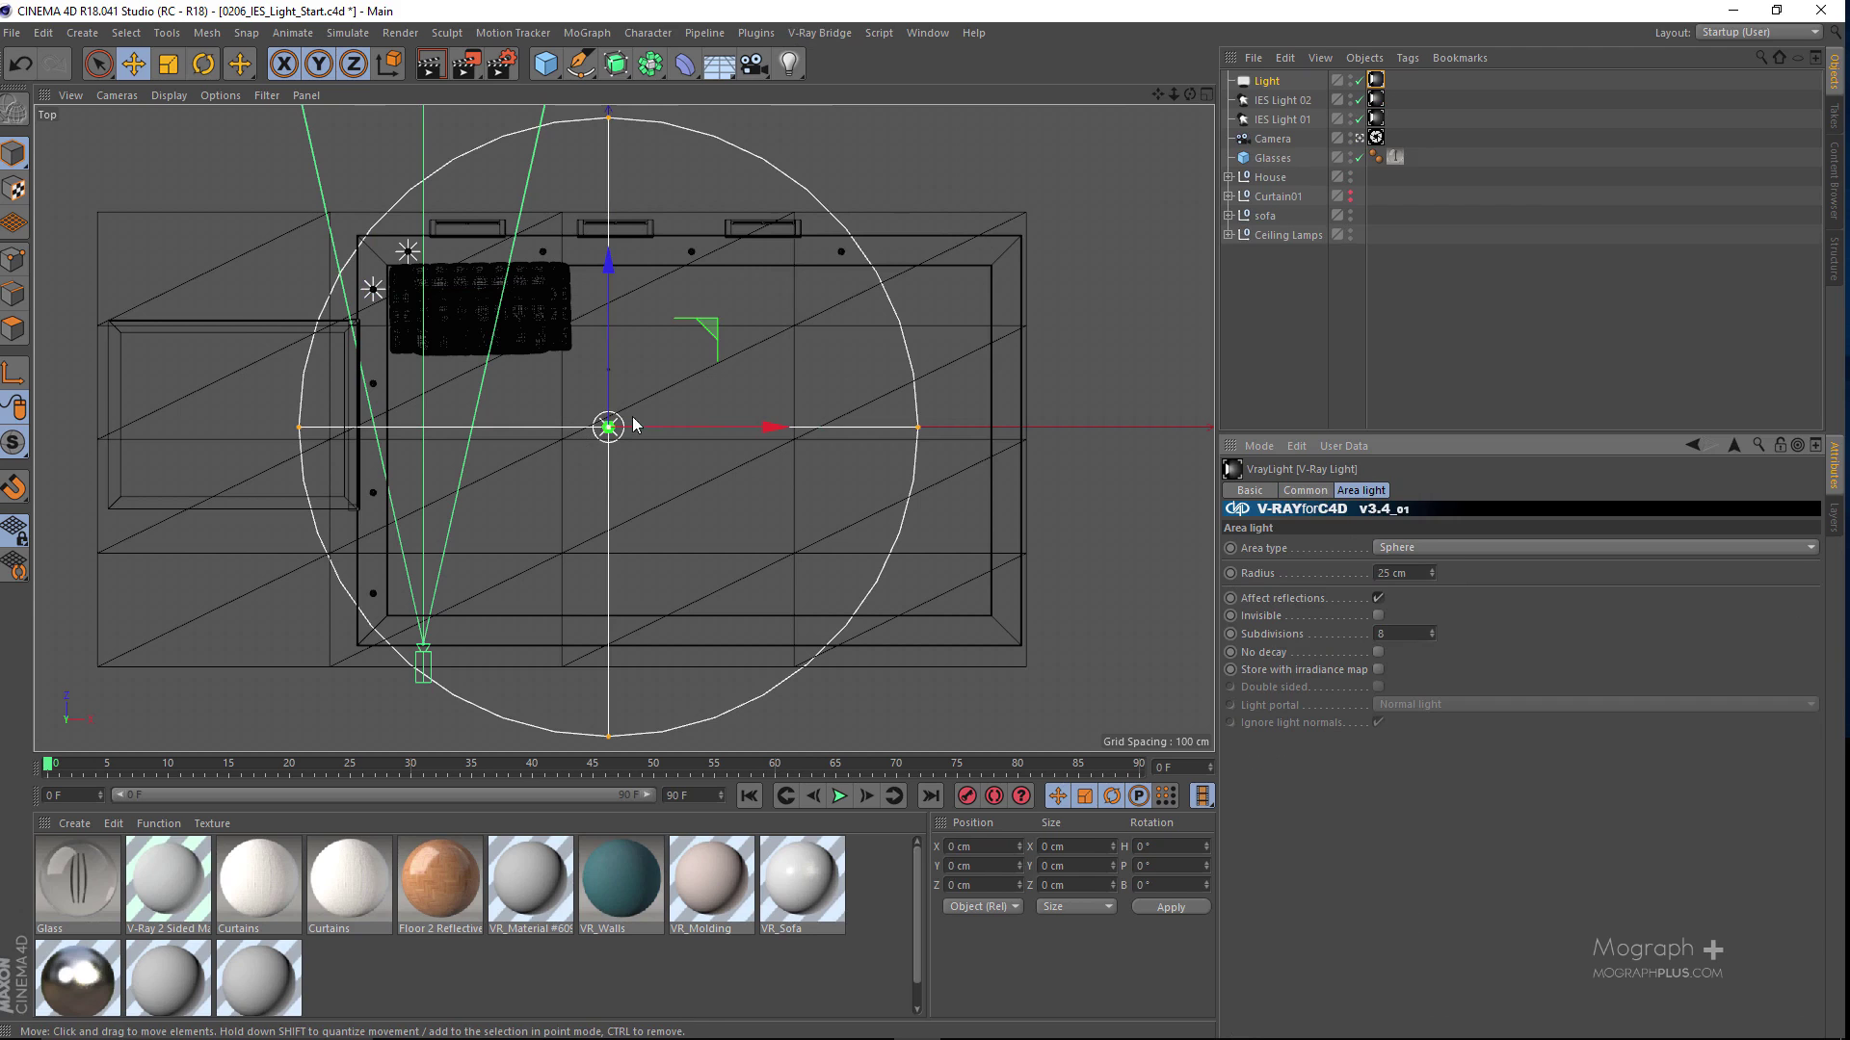
left_click_drag(756, 426, 648, 425)
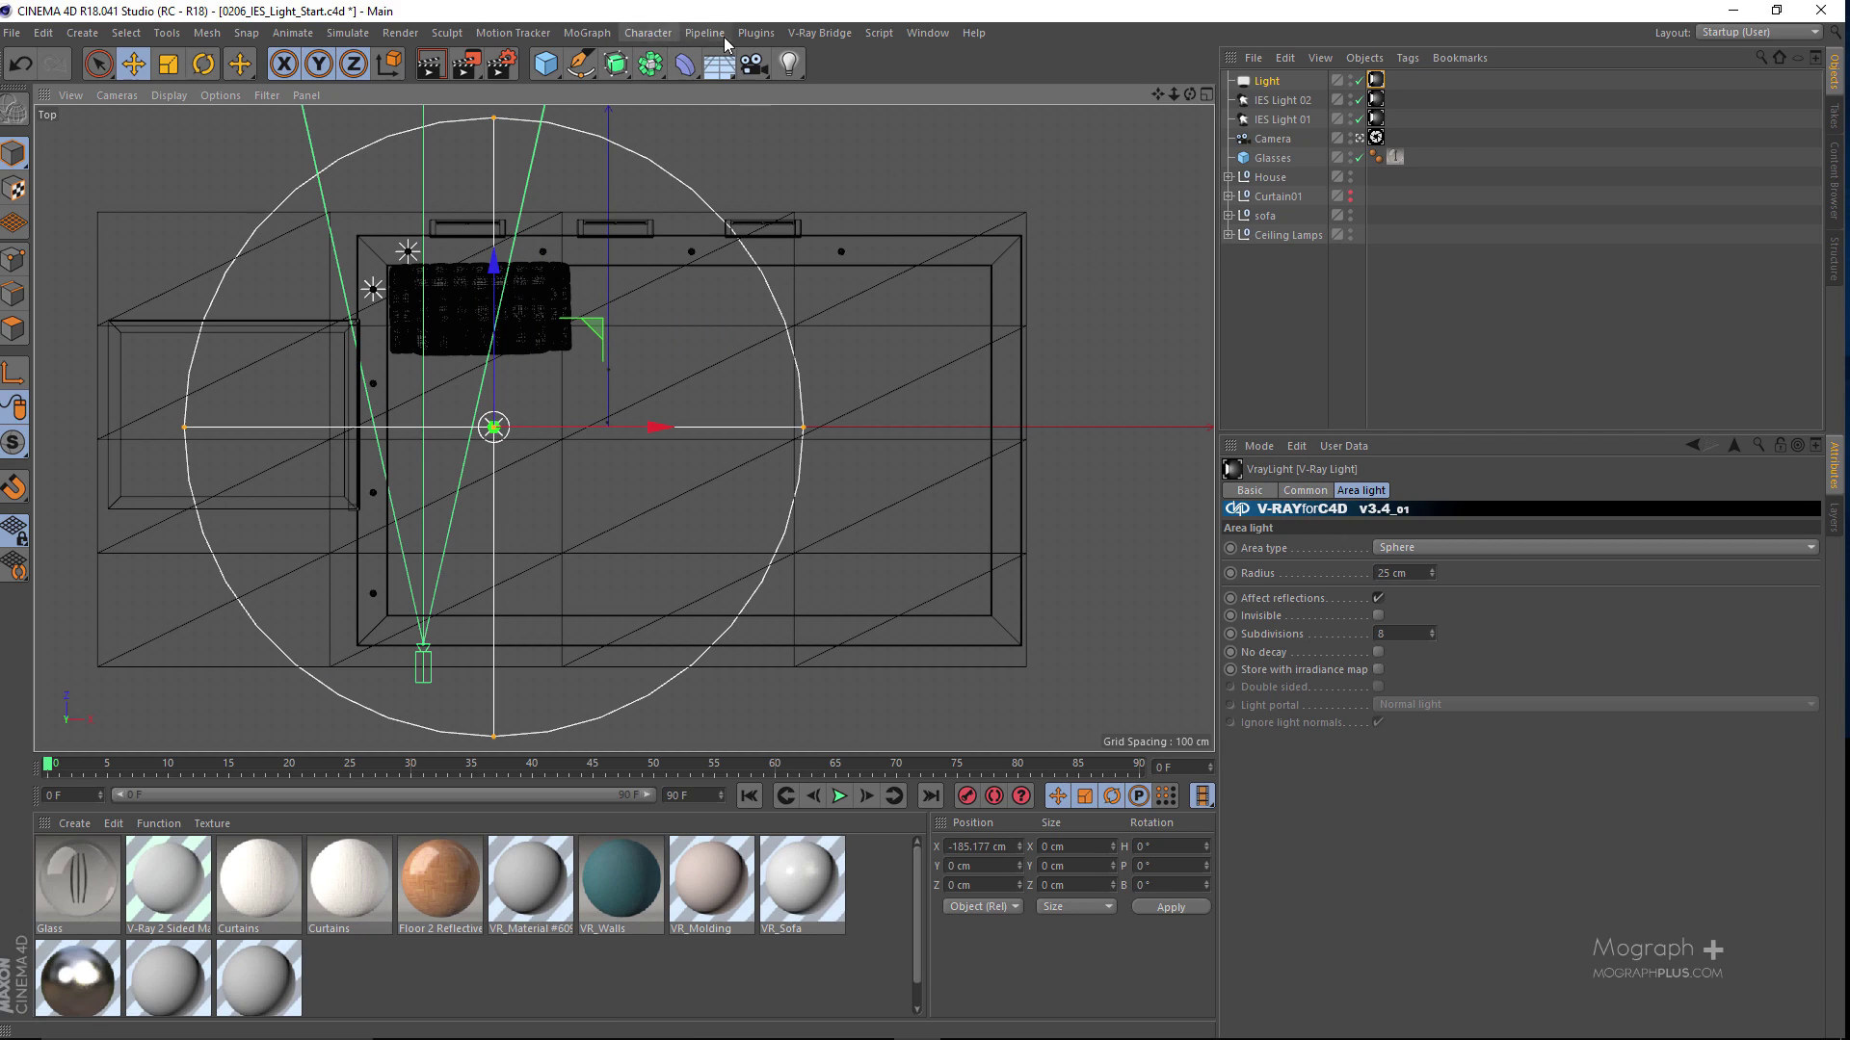
Step: Put the sphere light inside a MoGraph Cloner and set its per-step offset to 300 cm in X and 0 cm in Y
left_click(586, 35)
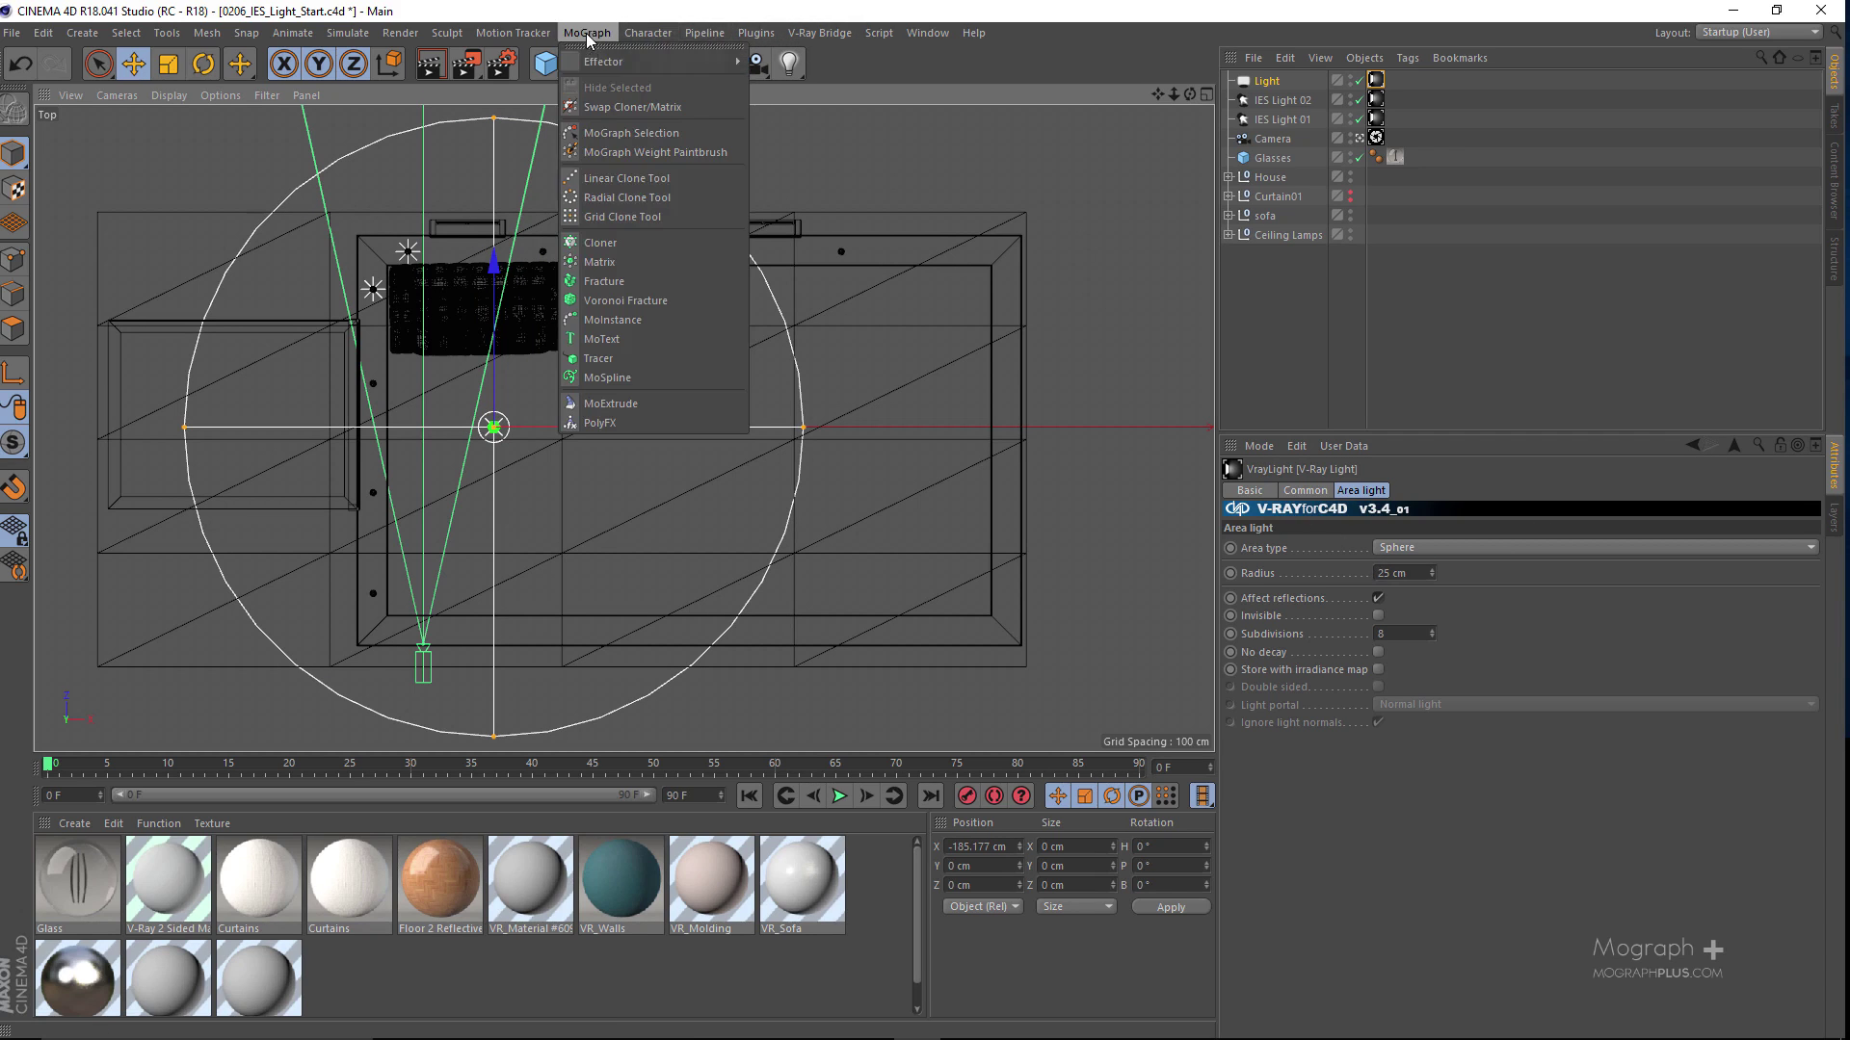
left_click(644, 243, "alt")
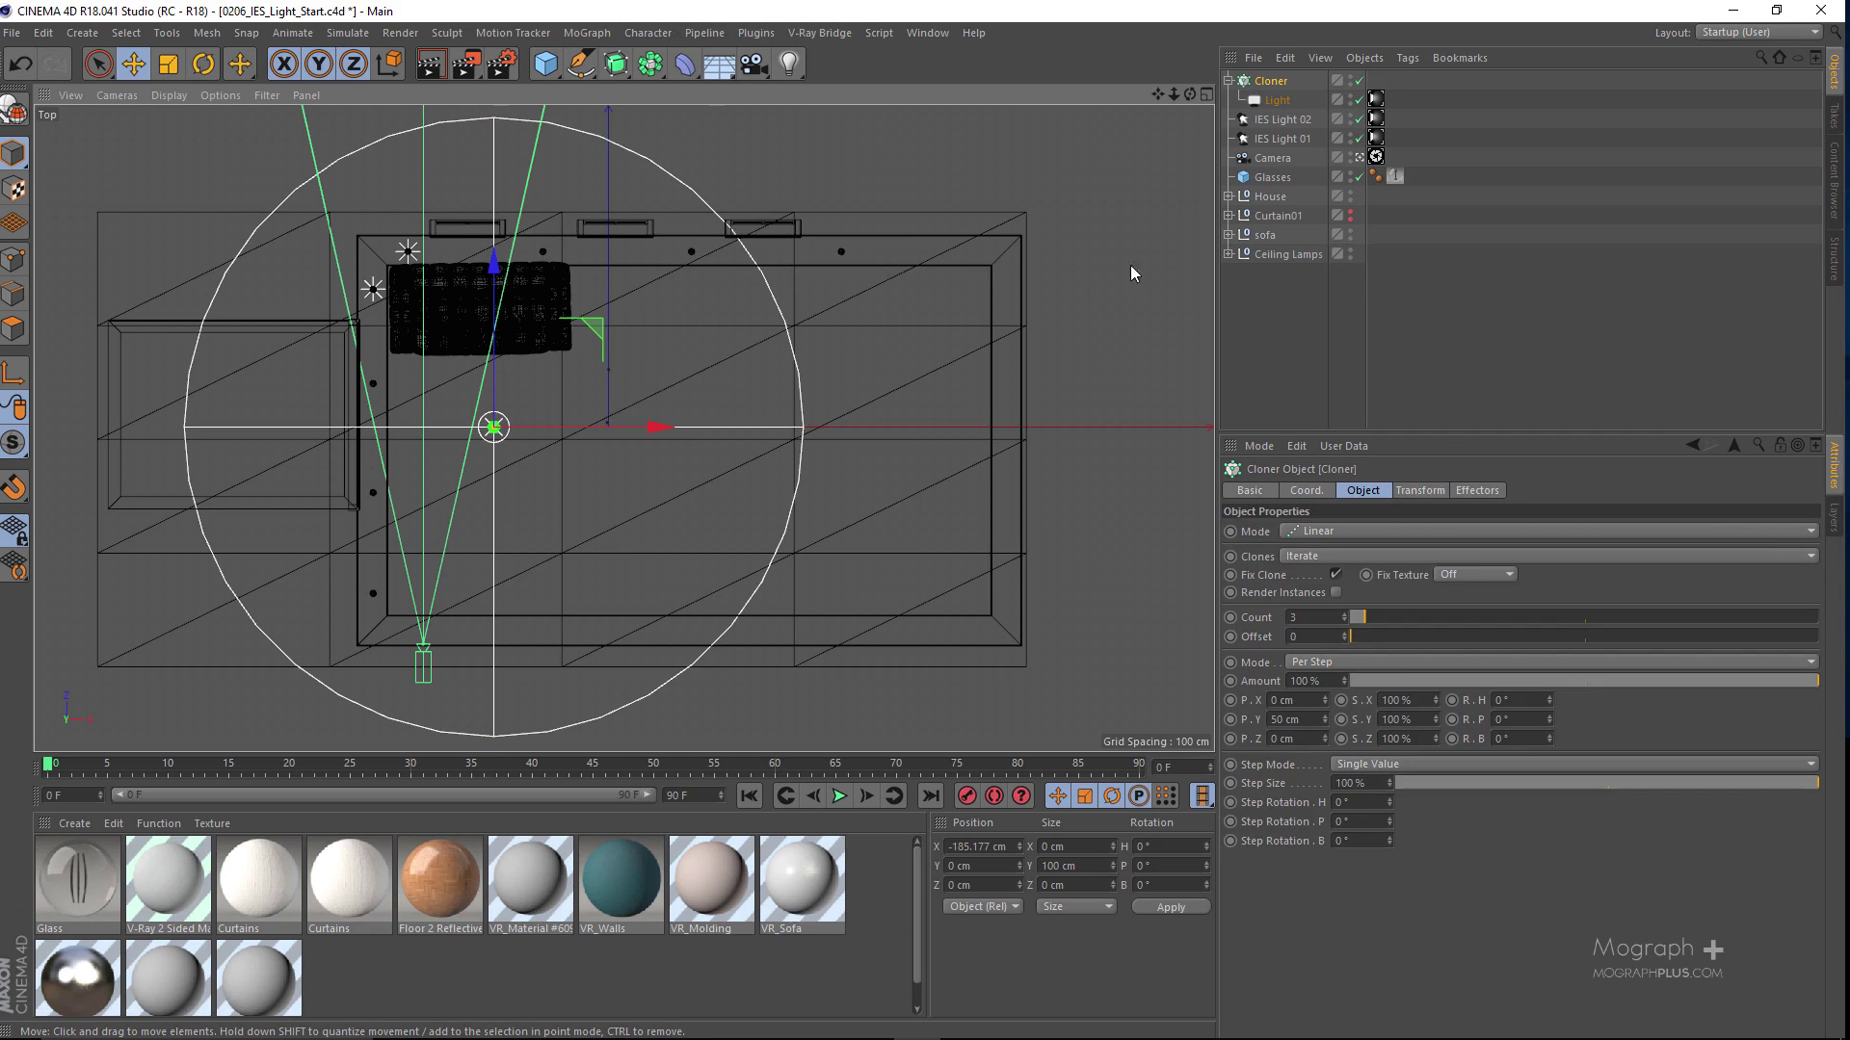
left_click(1296, 724)
double_click(1297, 724)
type("0")
key("Return")
left_click(1312, 702)
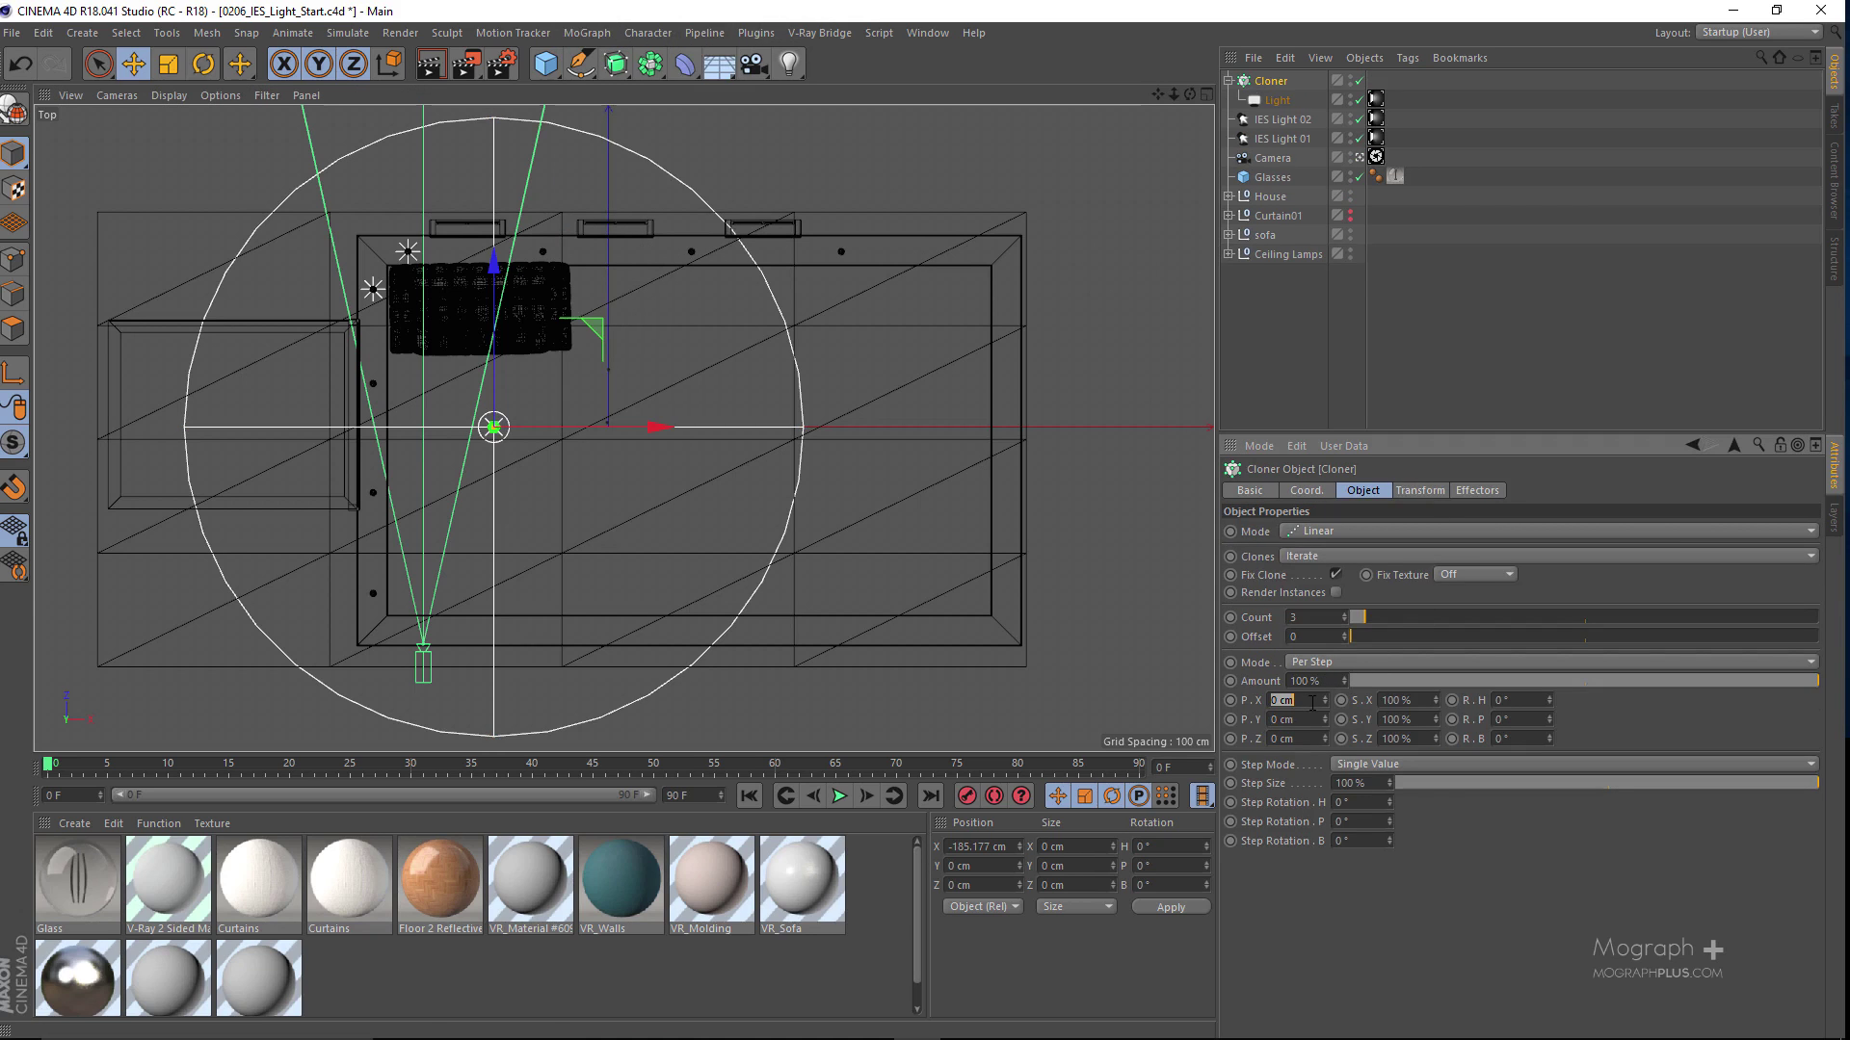
type("300")
key("Return")
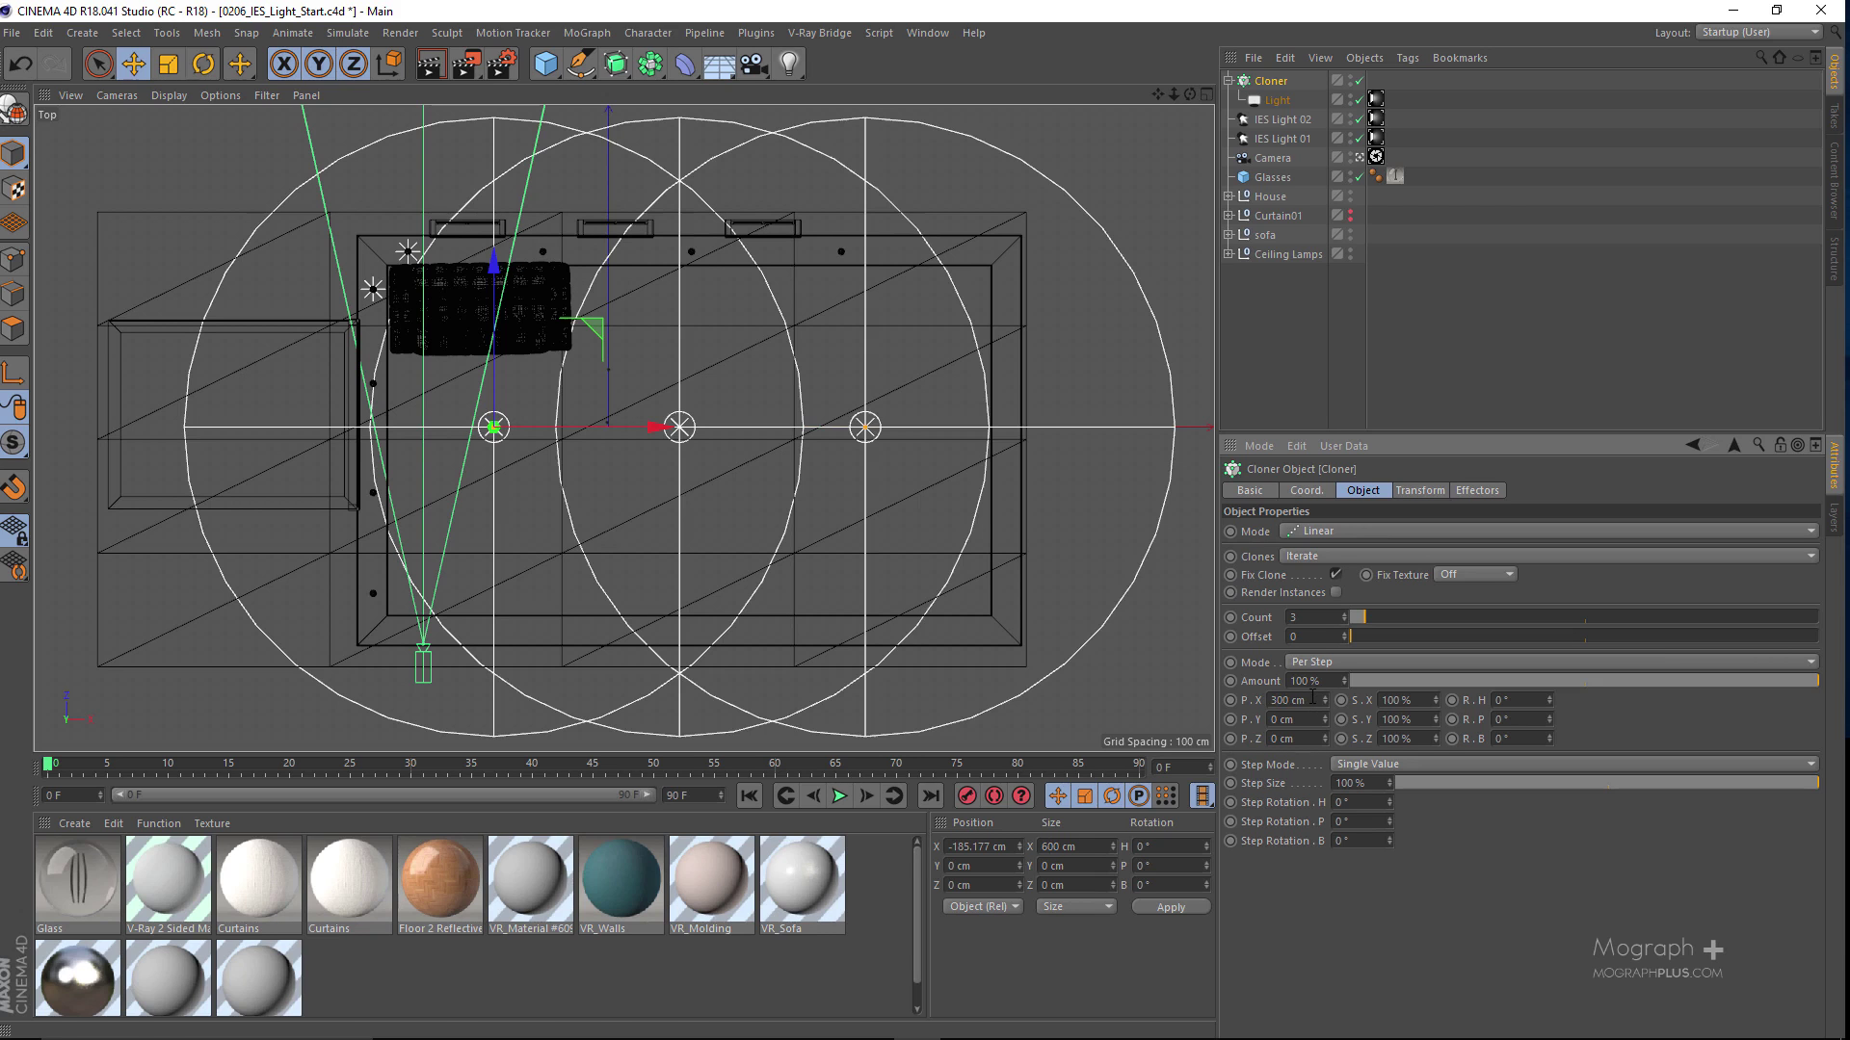
Step: In the front view, raise the light cloner inside the room to a height of about 214 cm in Y
middle_click(966, 558)
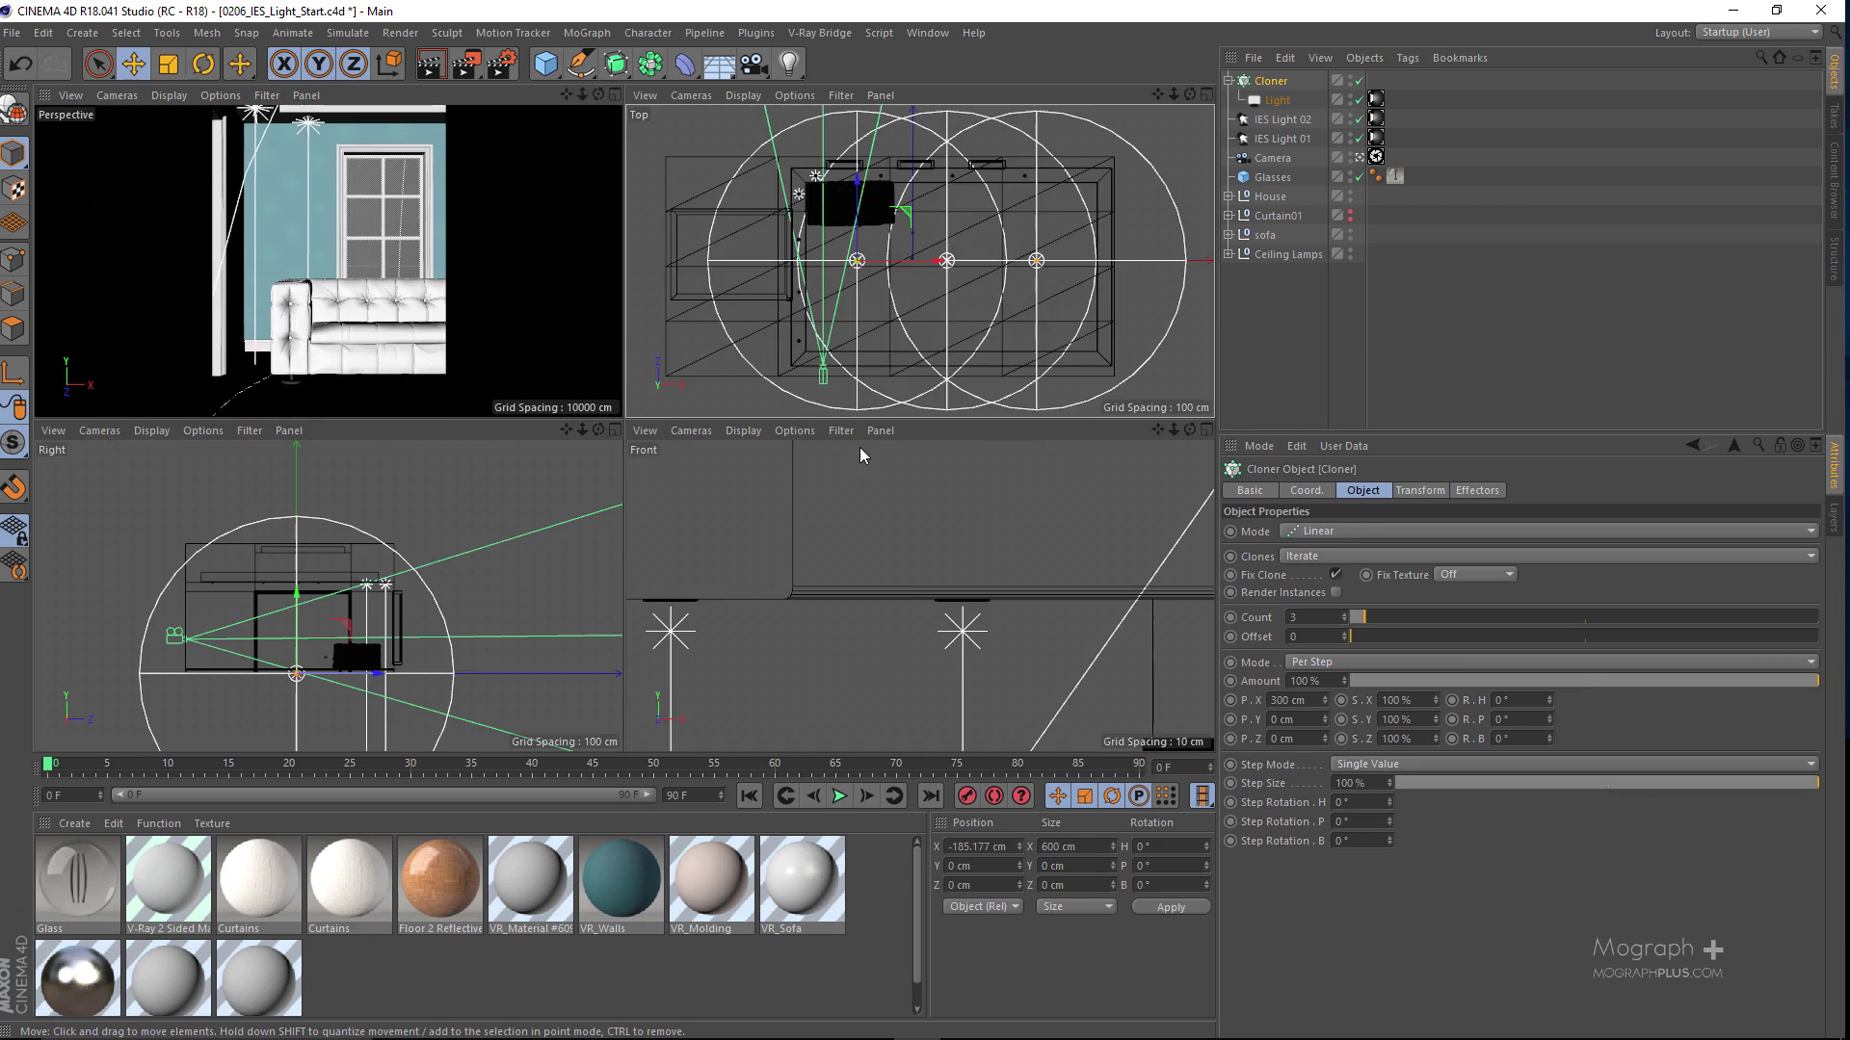
middle_click(875, 570)
scroll(704, 438, "down", 2)
scroll(704, 439, "down", 8)
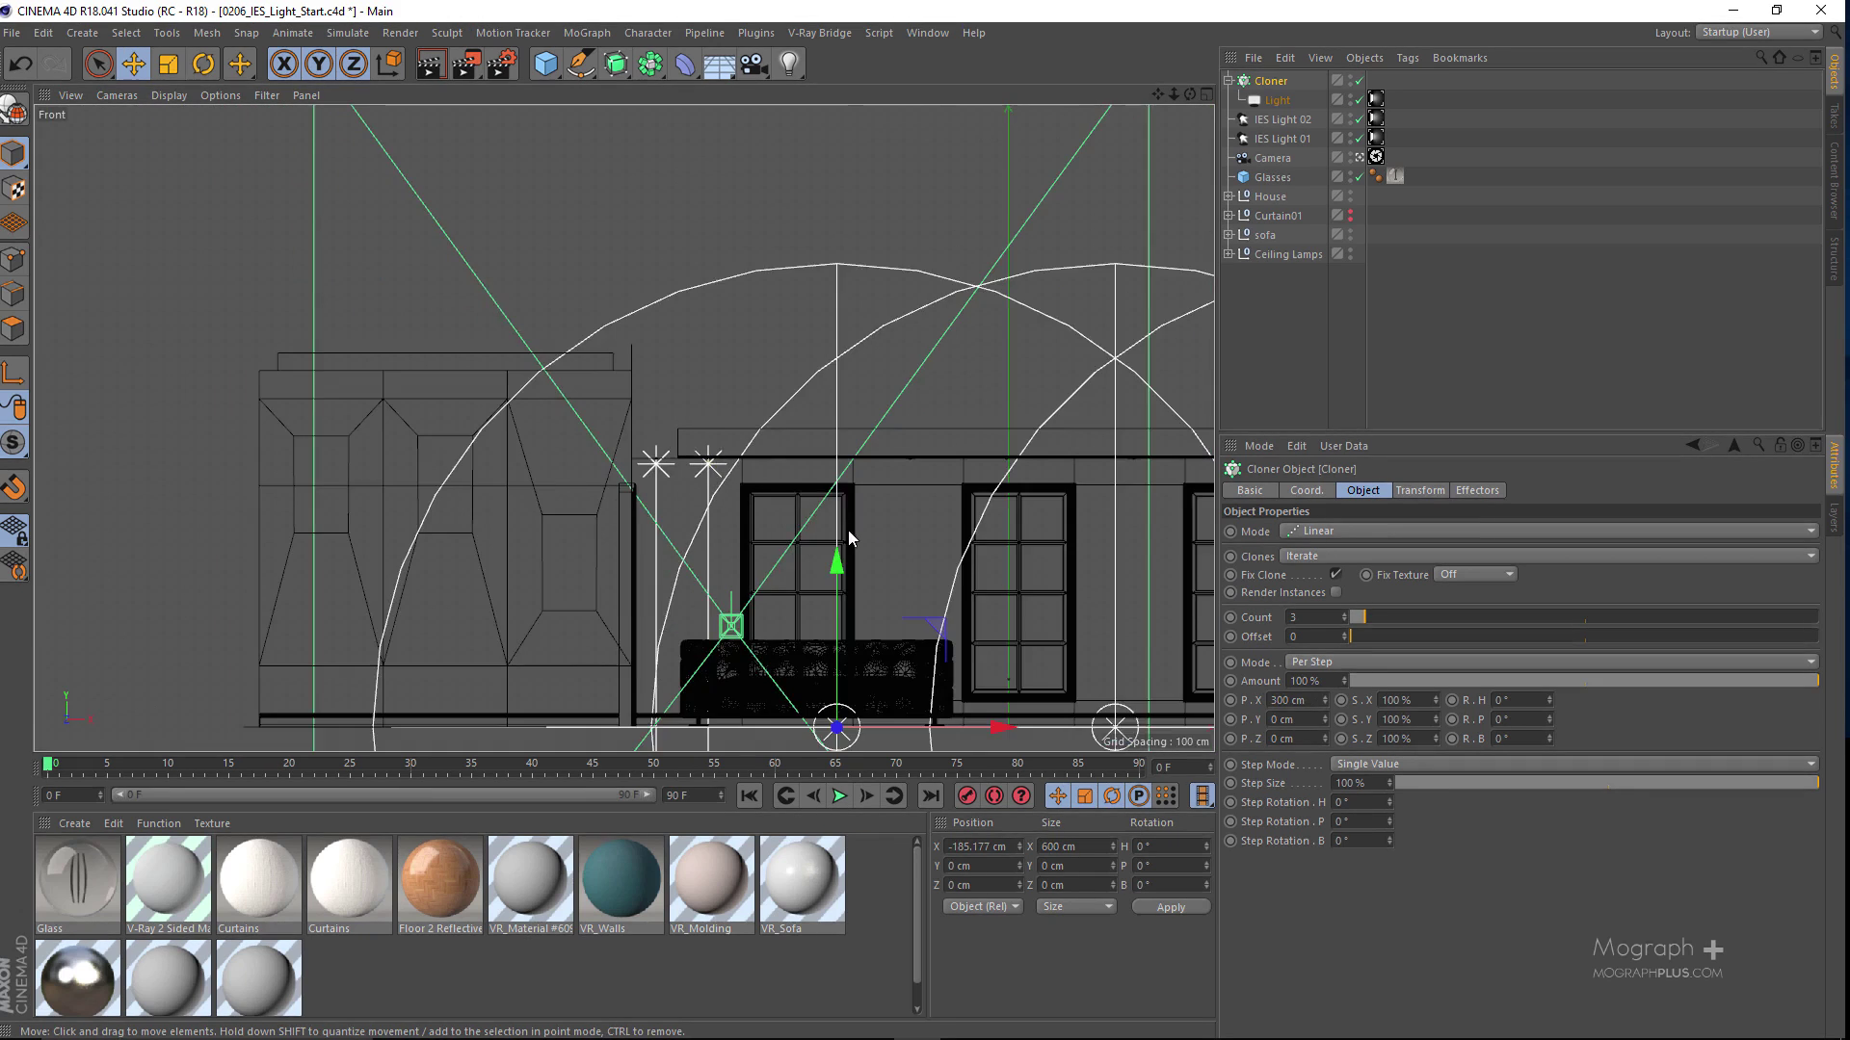
left_click_drag(673, 448, 664, 253)
middle_click_drag(825, 350, 529, 356, "alt")
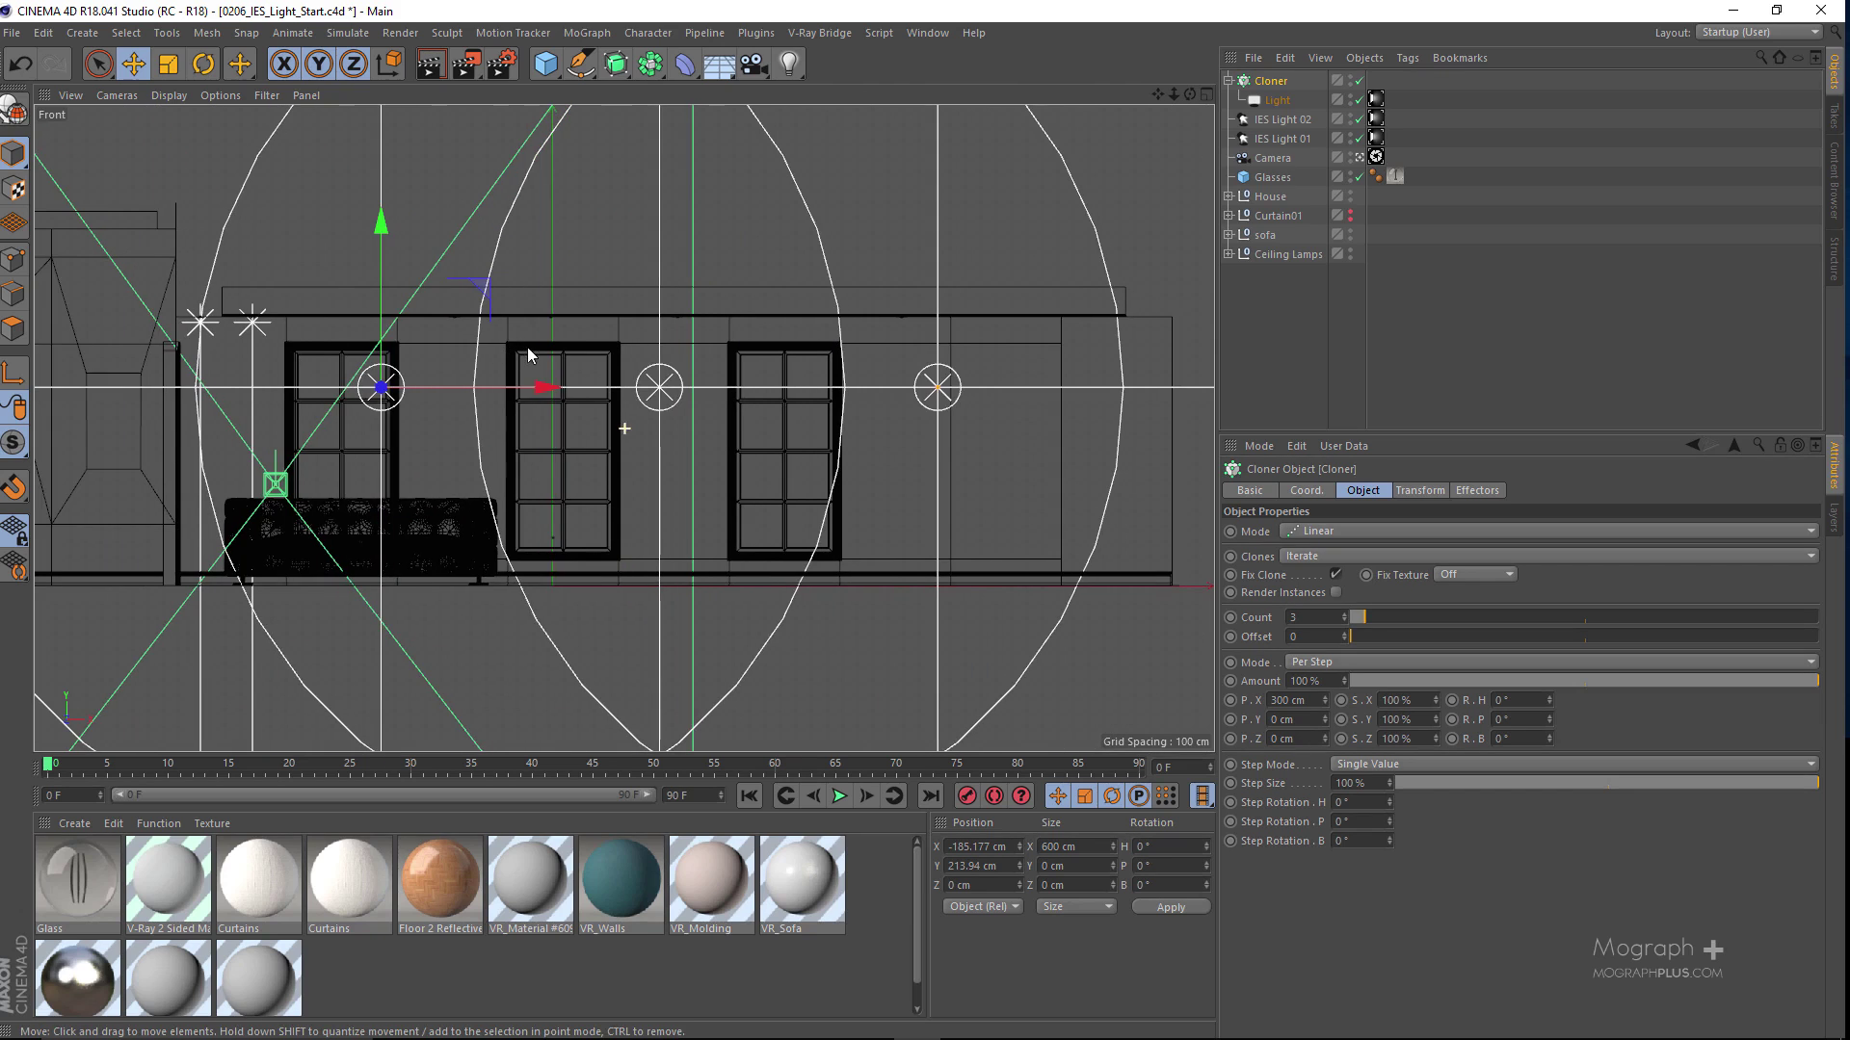
Step: Return to the perspective view and change the cloned sphere light's intensity units to Radiant power (W)
middle_click(764, 363)
middle_click(439, 255)
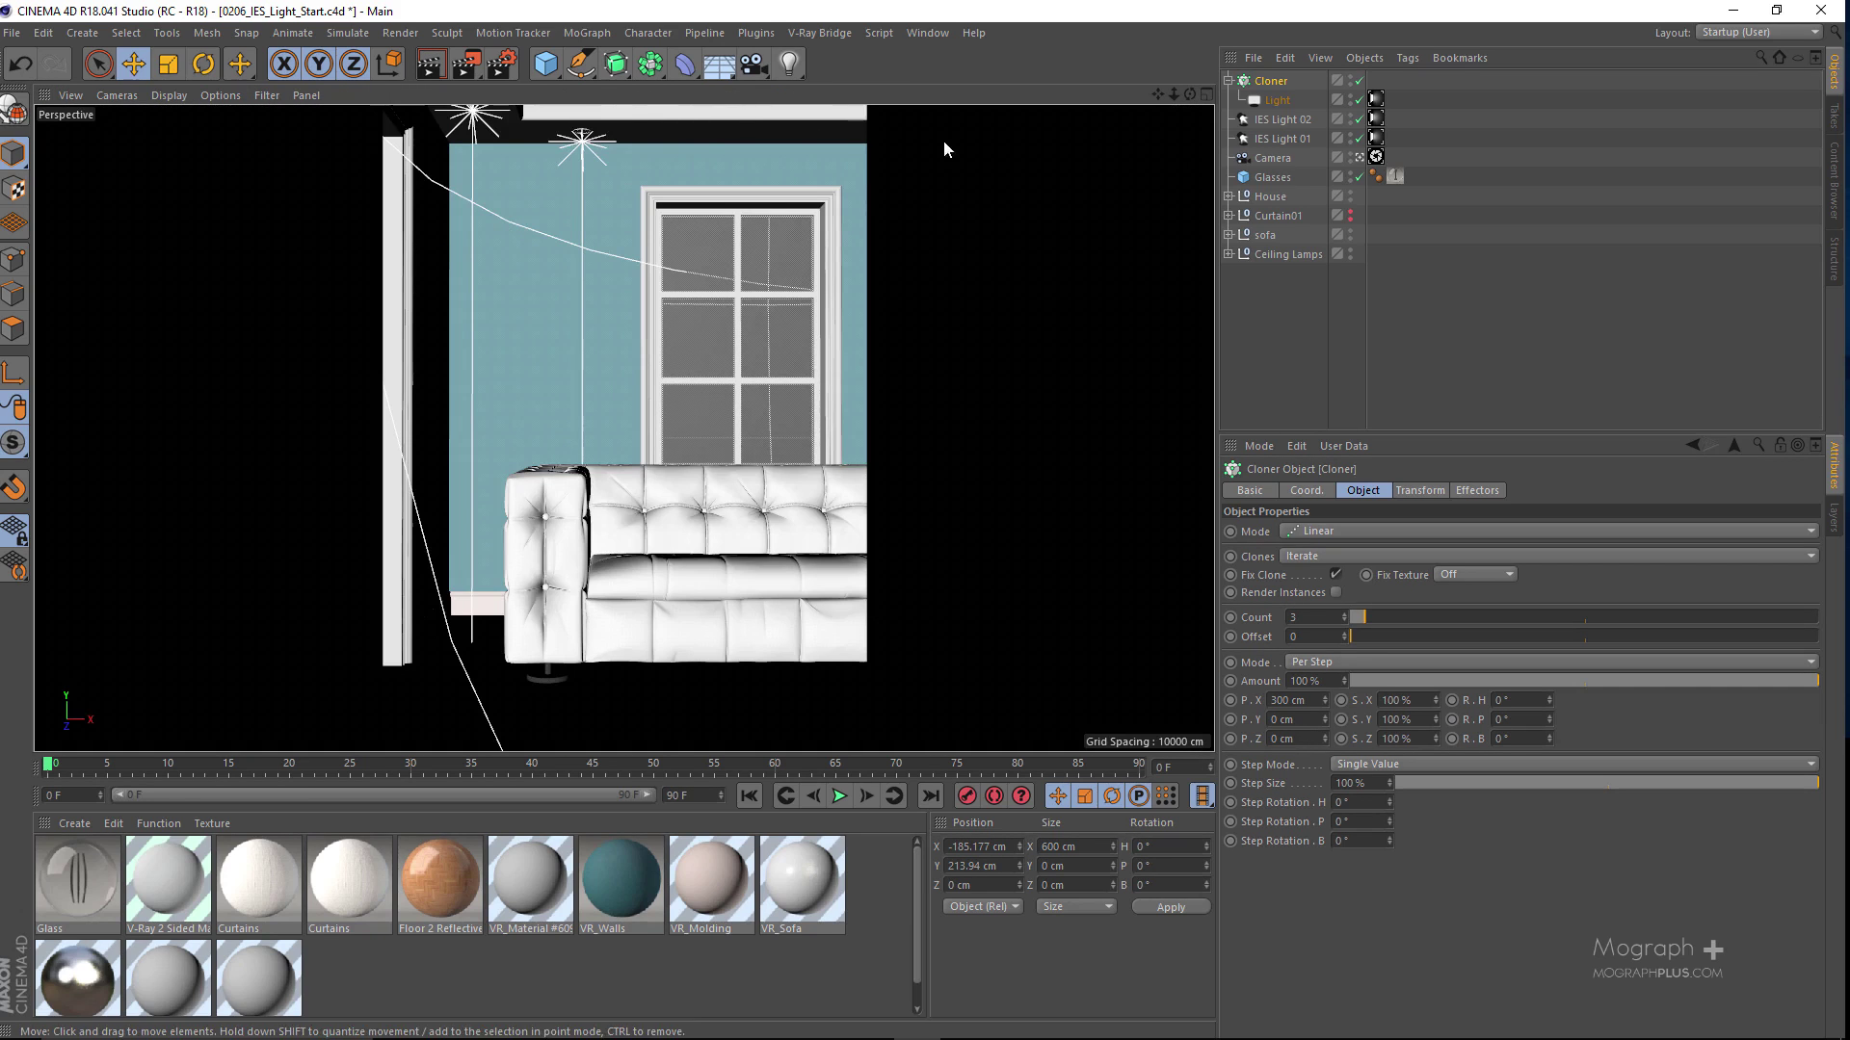
left_click(1375, 100)
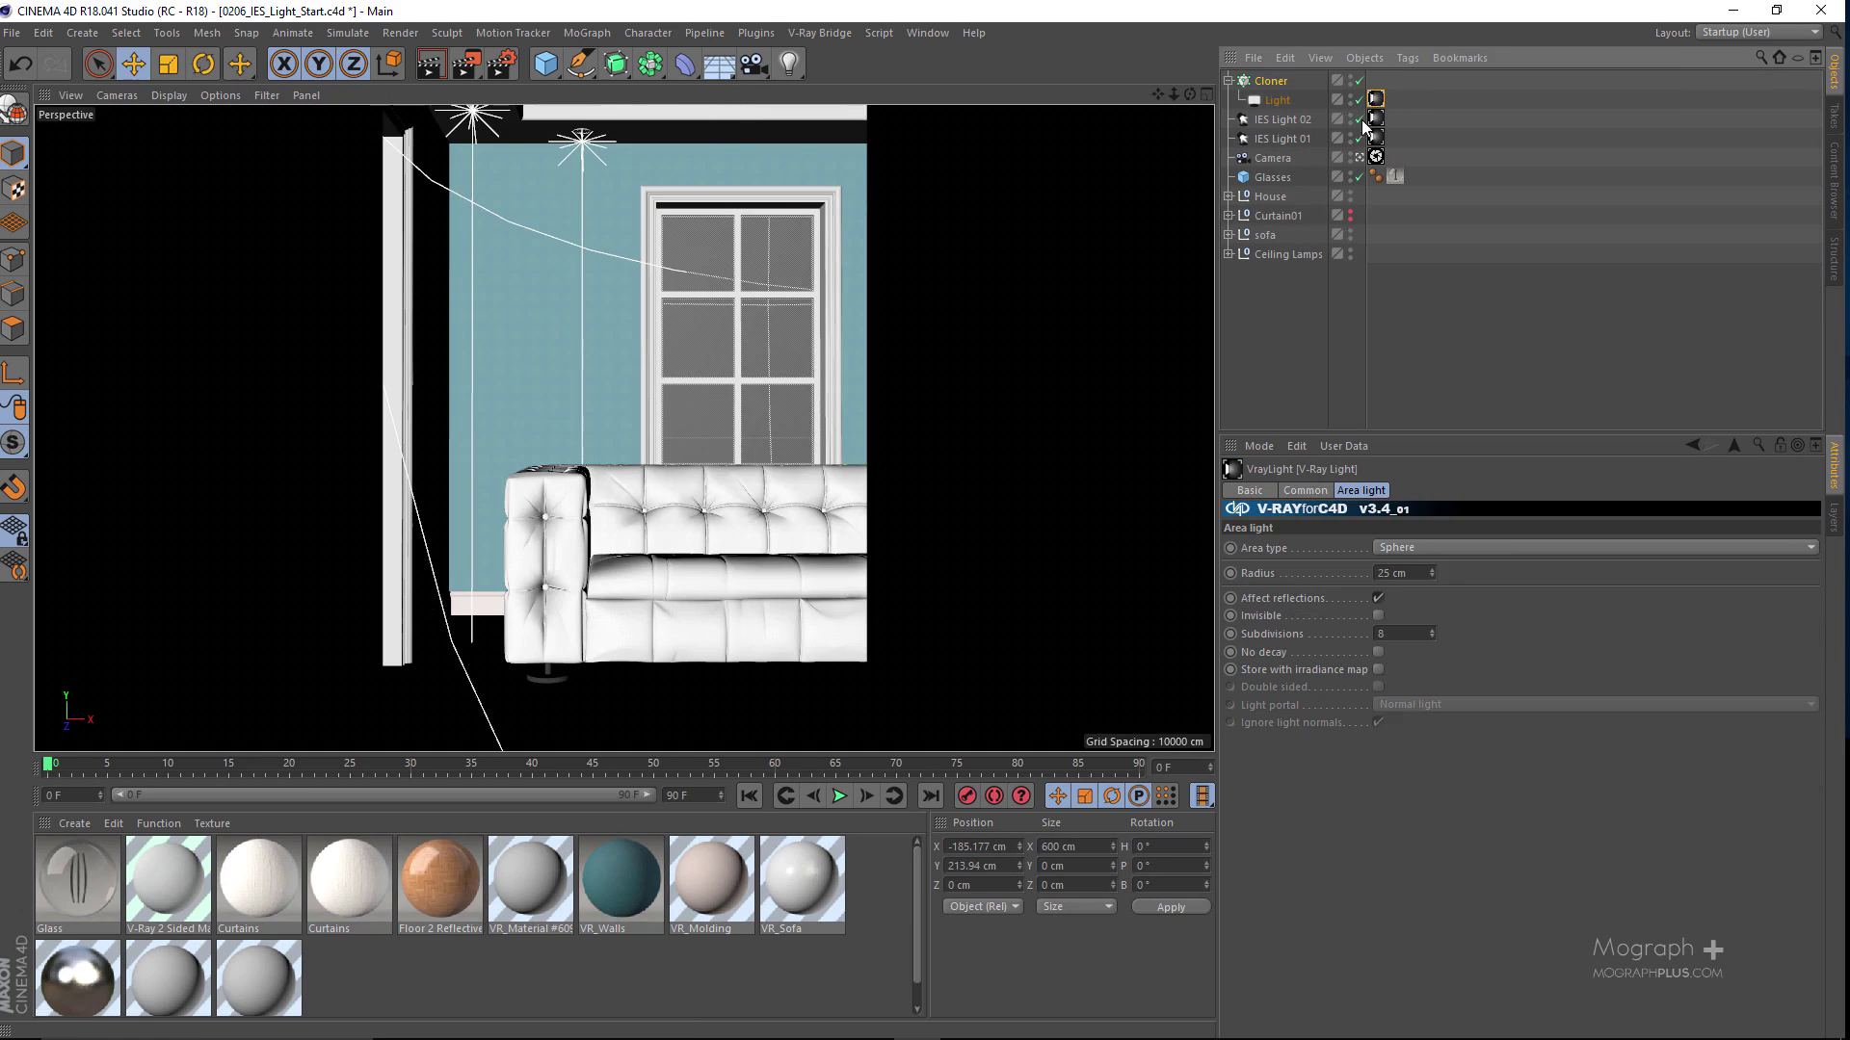
left_click(1305, 491)
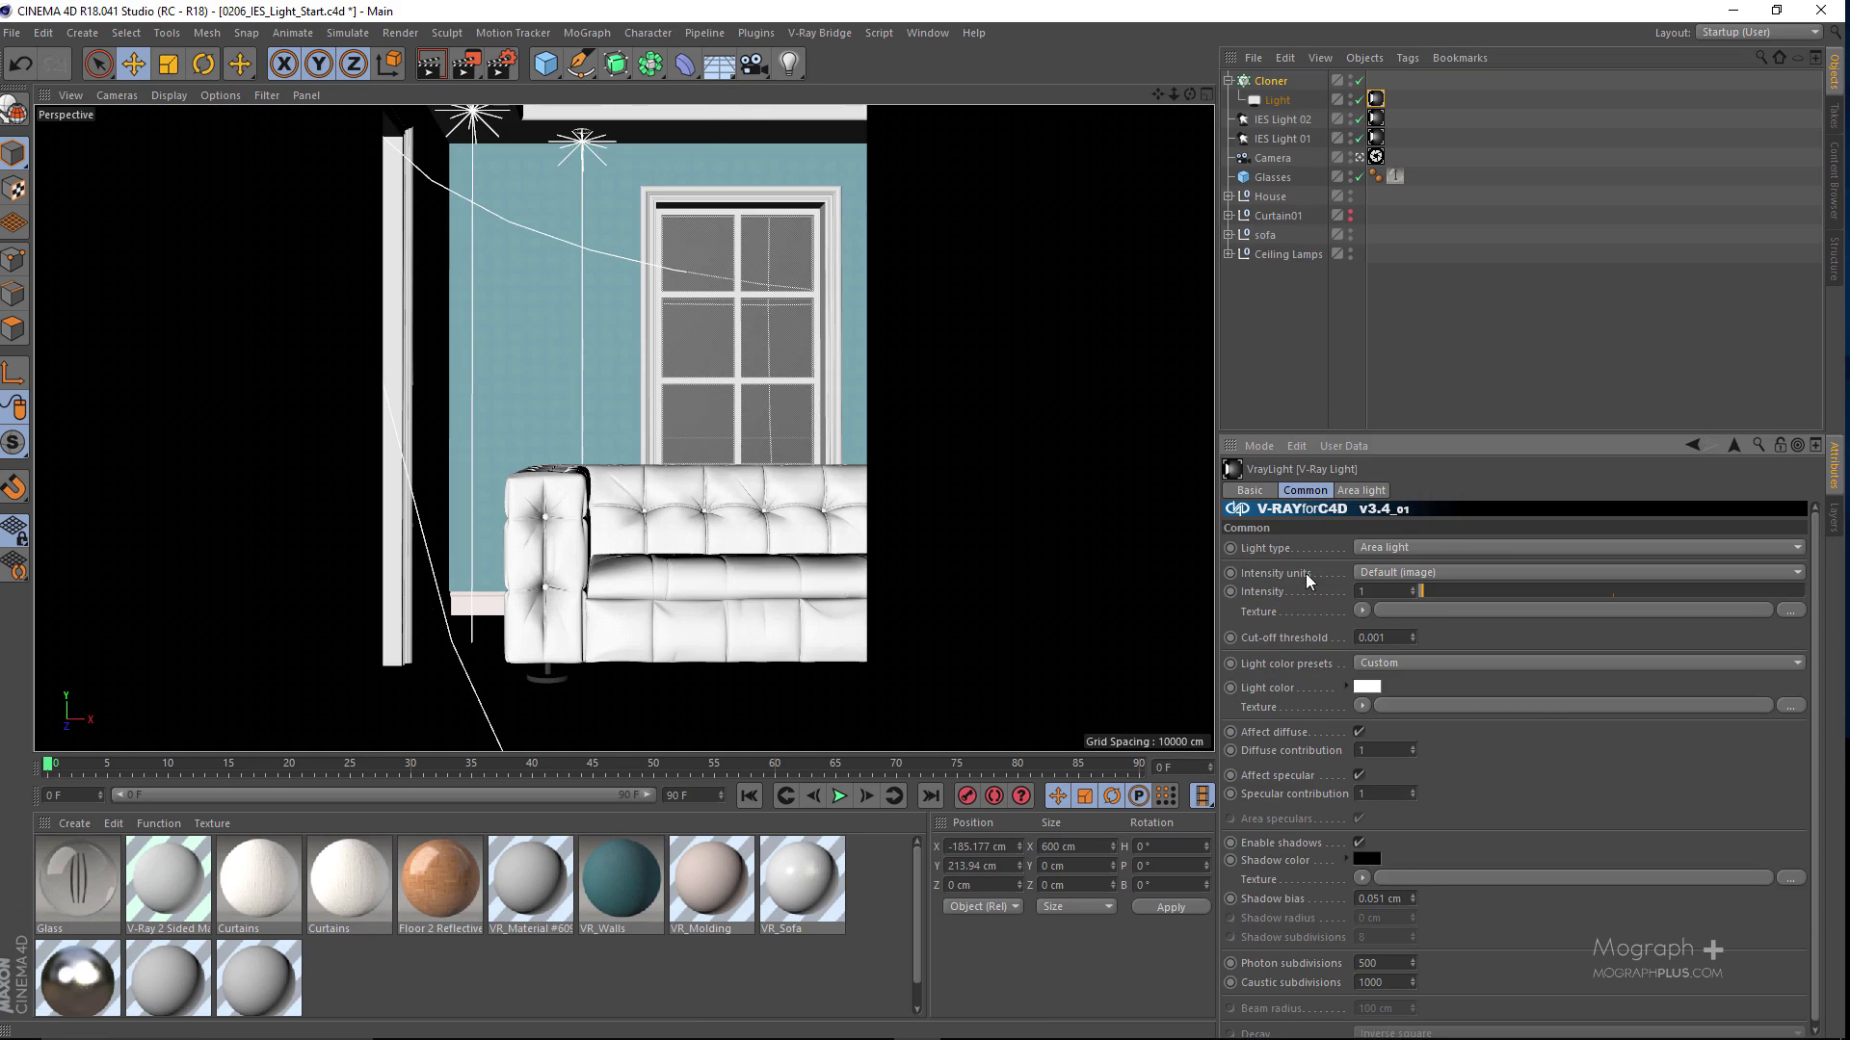
left_click(1424, 574)
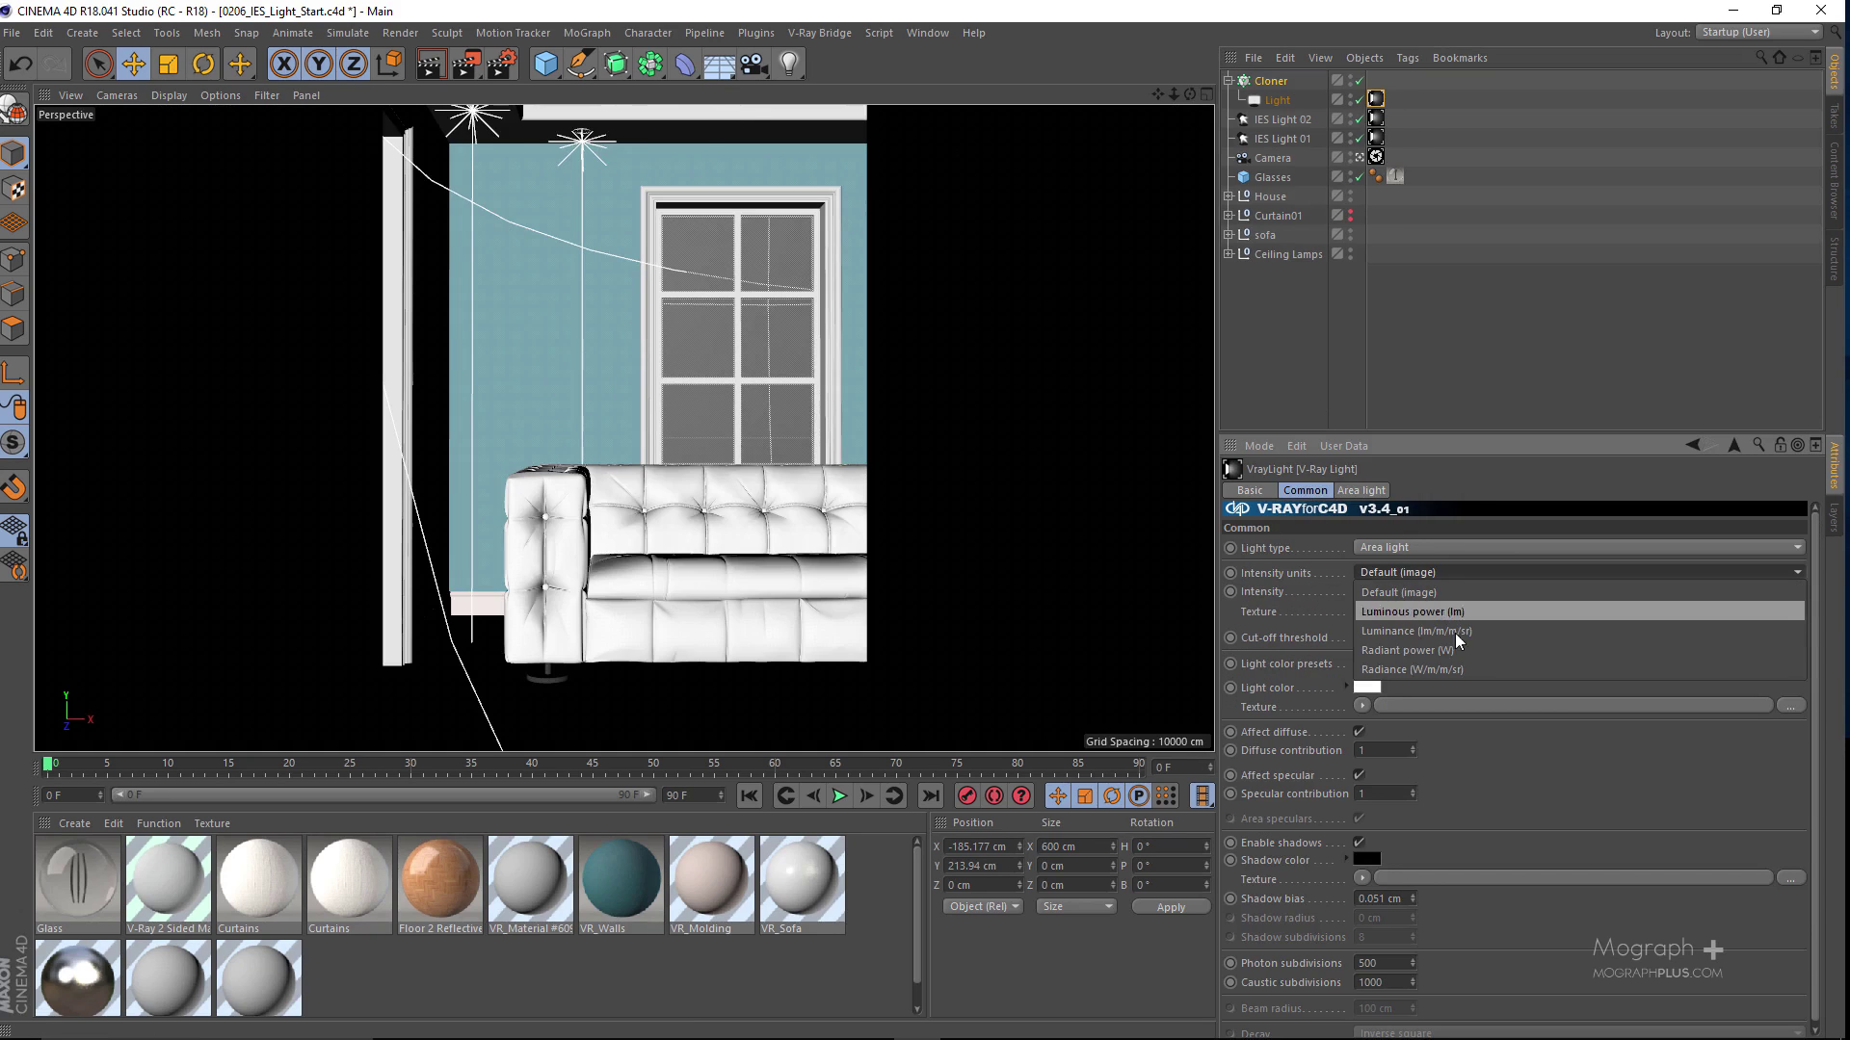
left_click(1493, 646)
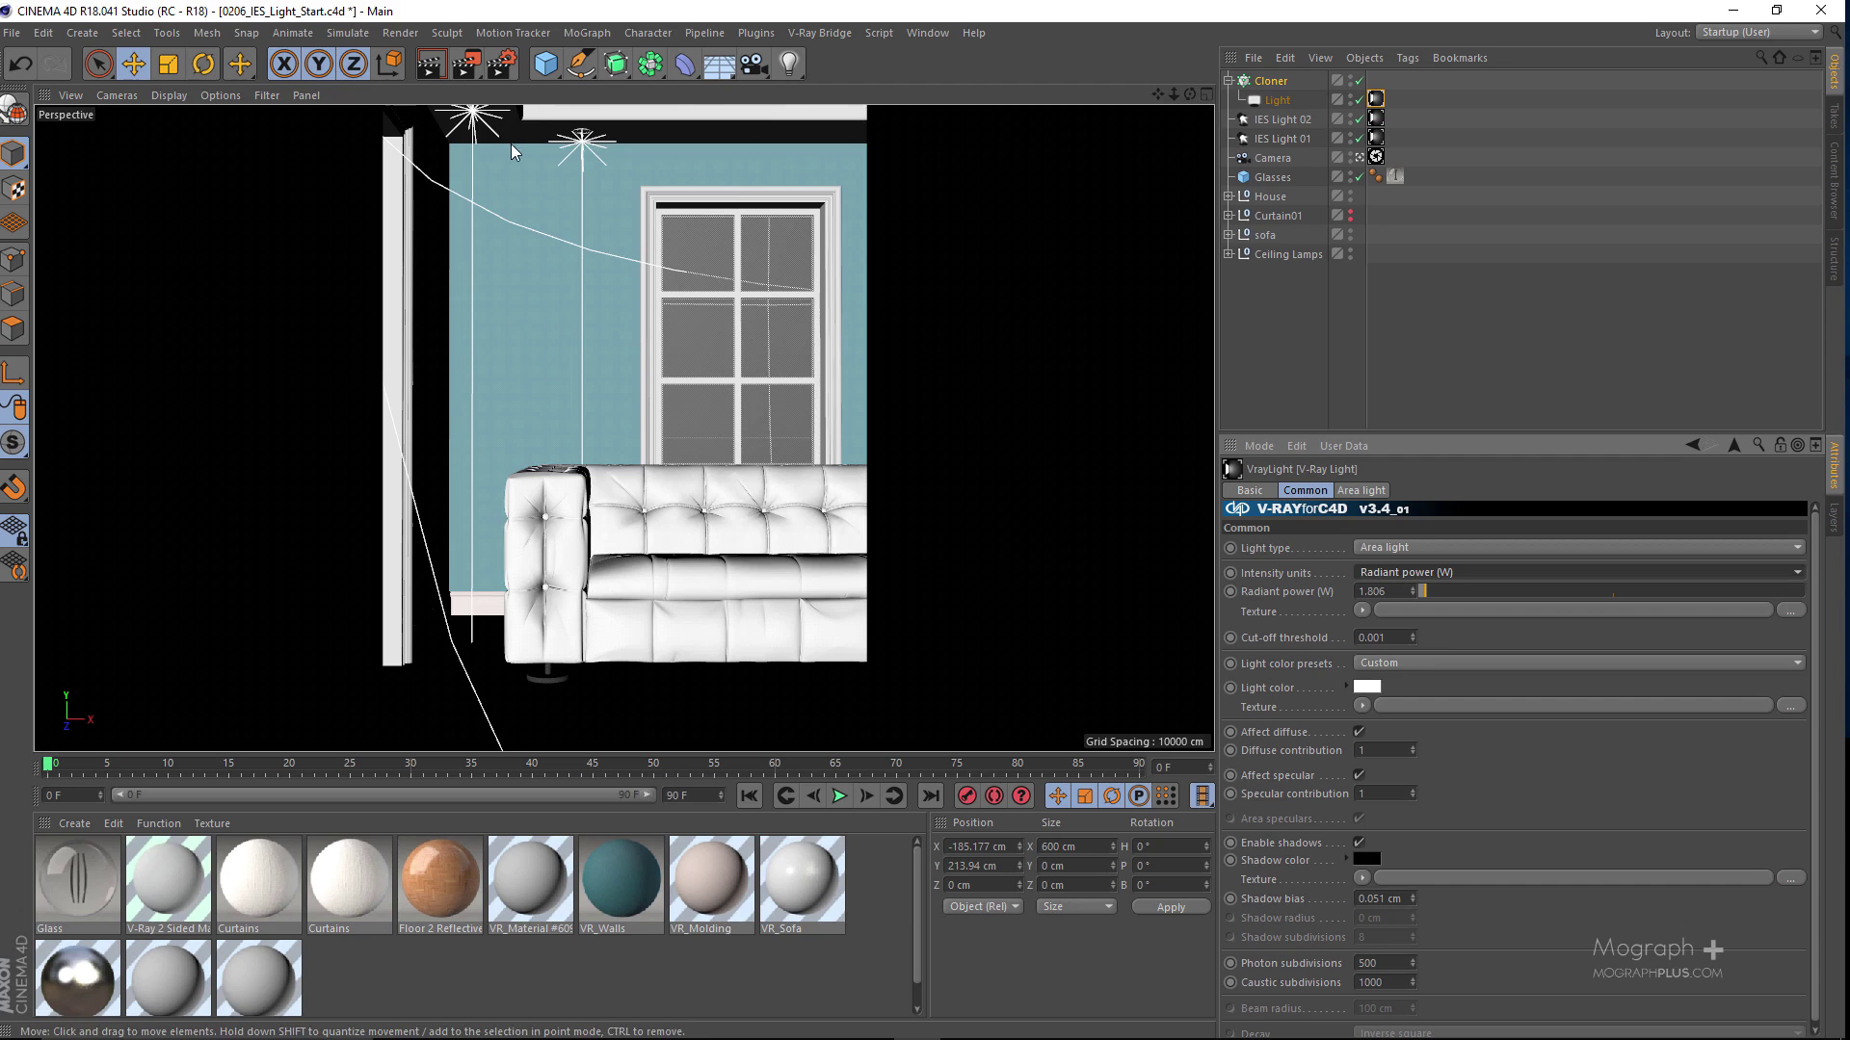
Step: Preview the scene in V-Ray IPR, then make the sphere light invisible and turn off Affect reflections
left_click(836, 37)
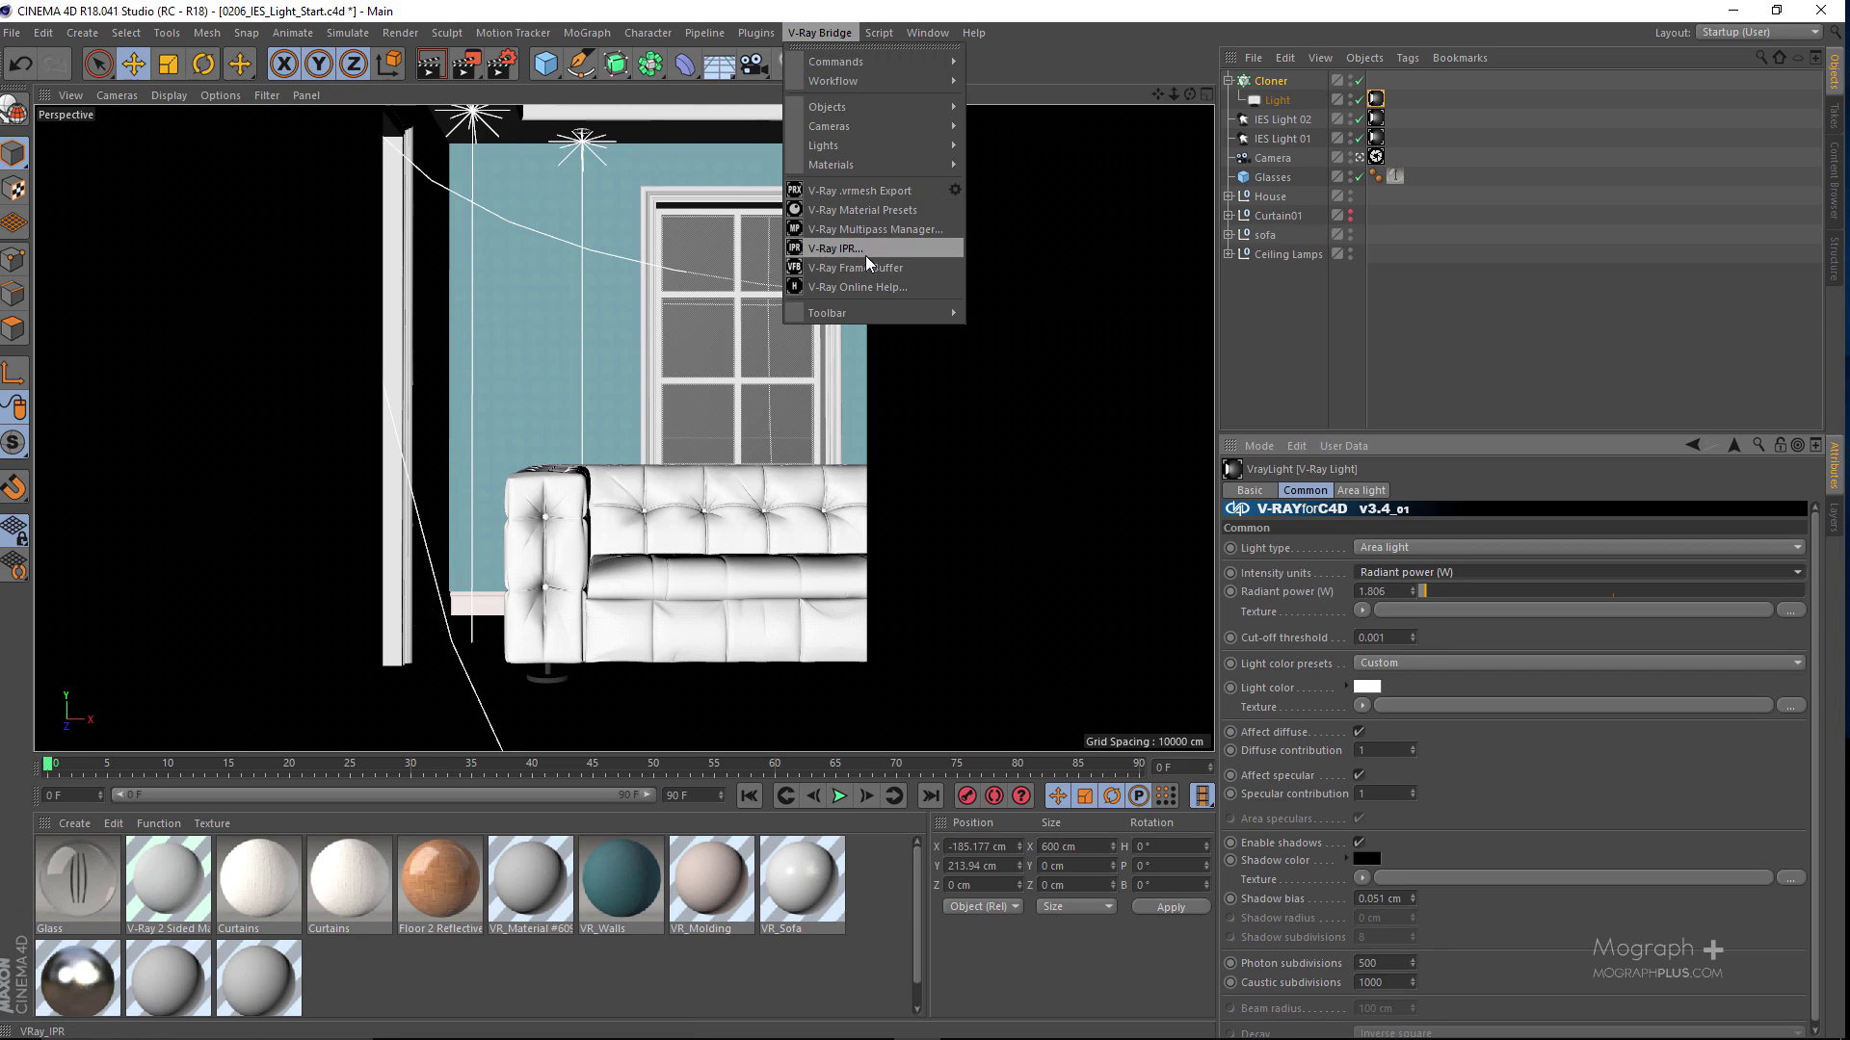
left_click(865, 256)
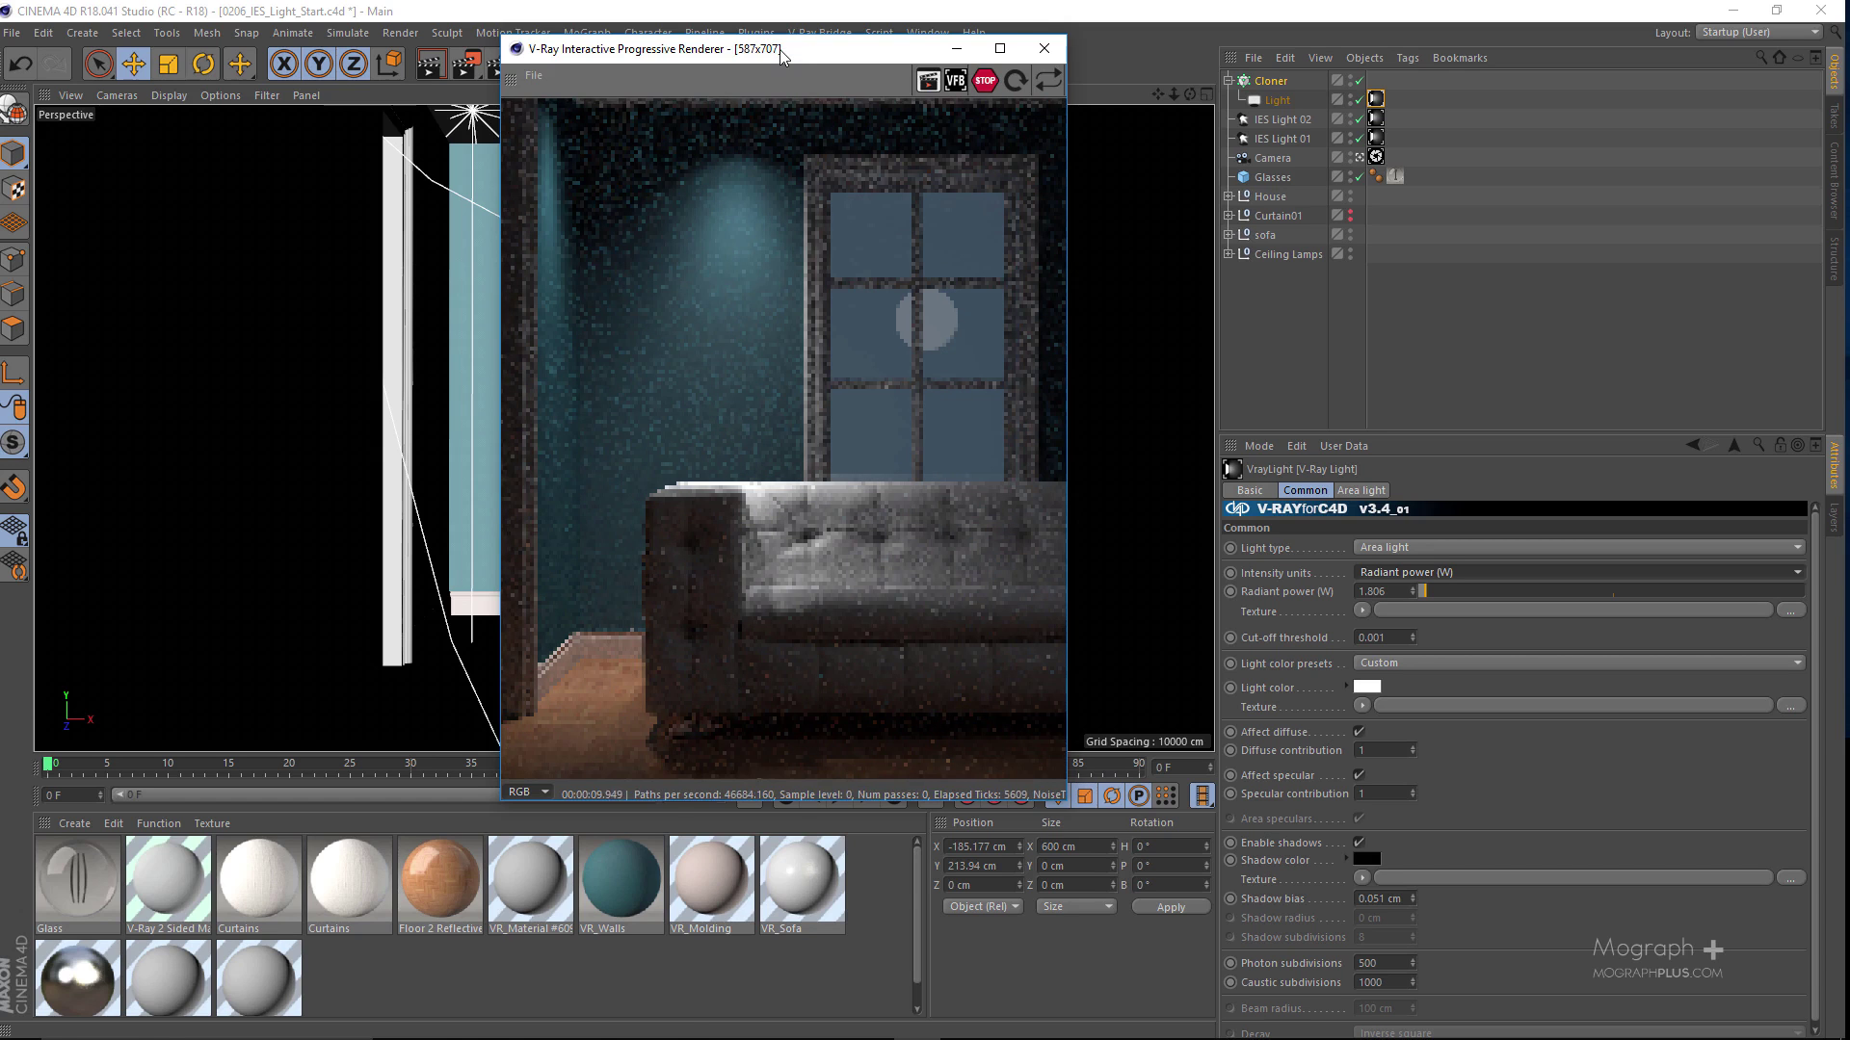
left_click_drag(778, 49, 706, 42)
left_click(1361, 490)
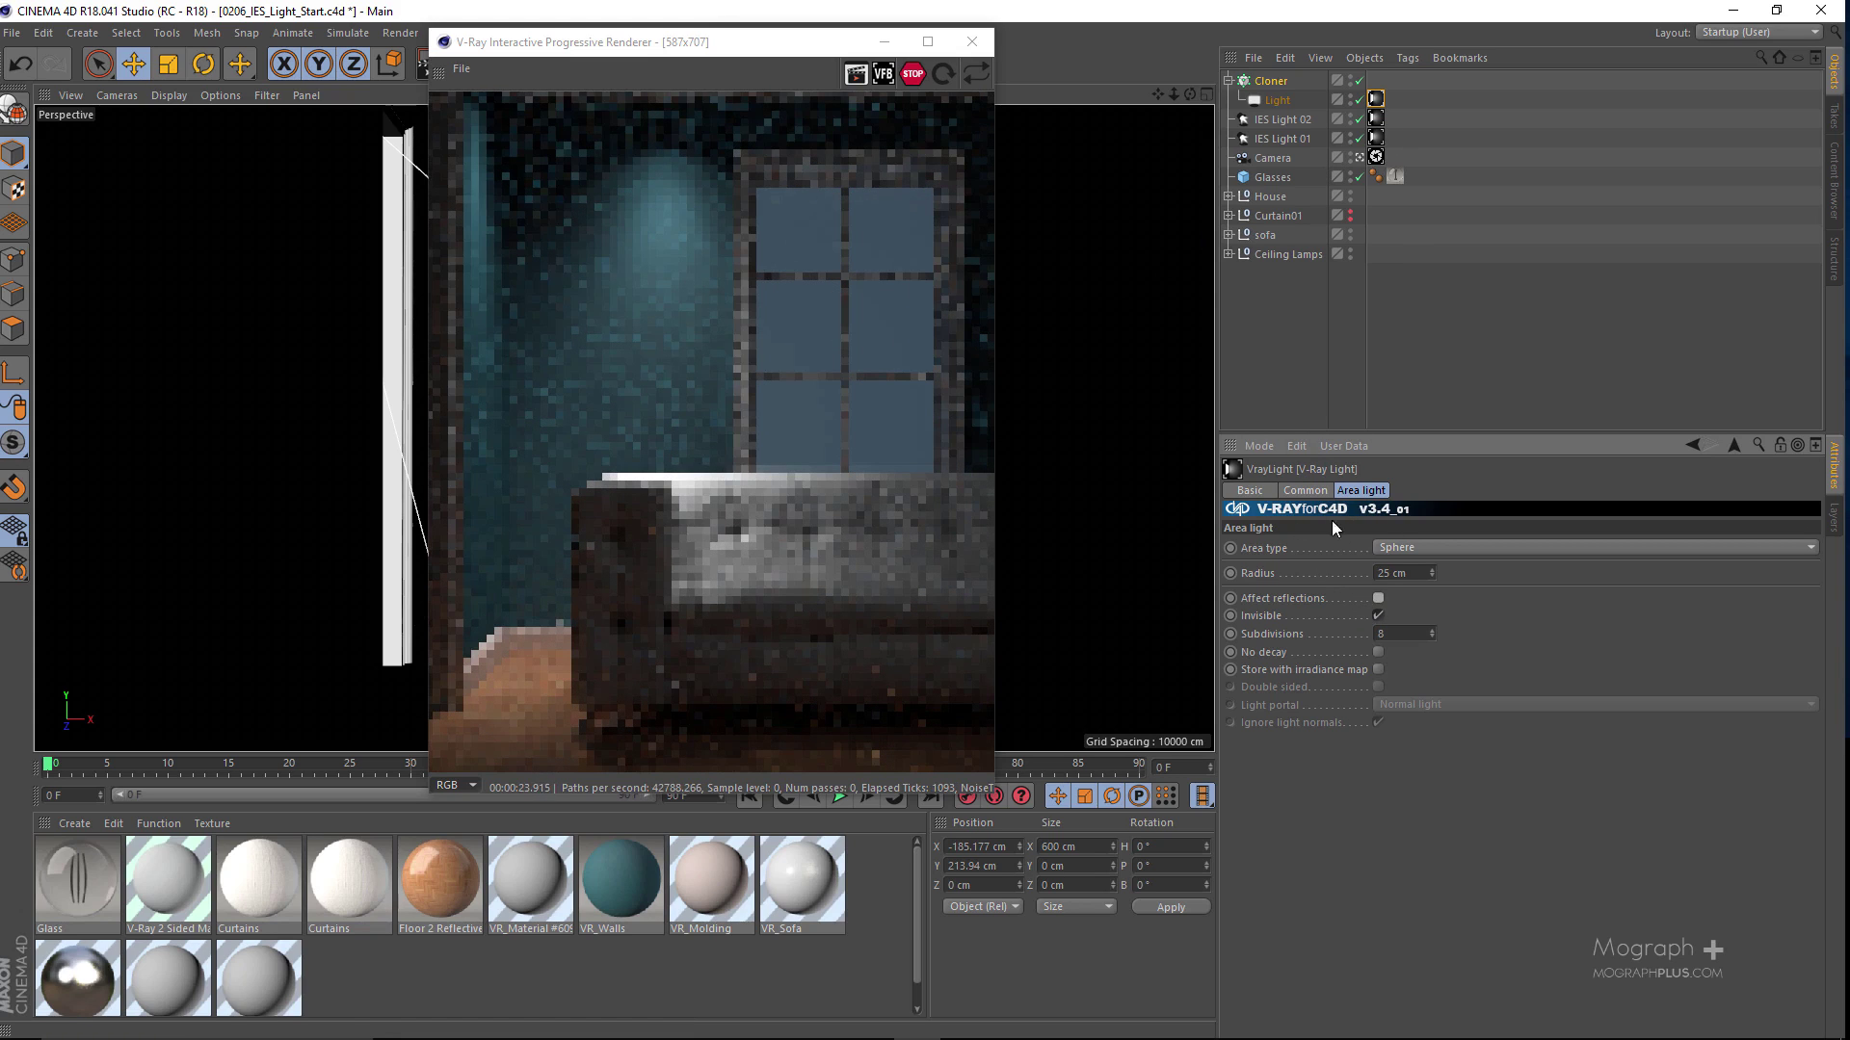
Step: Try radiant powers of 10 and 20 W for the sphere light and settle on 25 W
left_click(1305, 490)
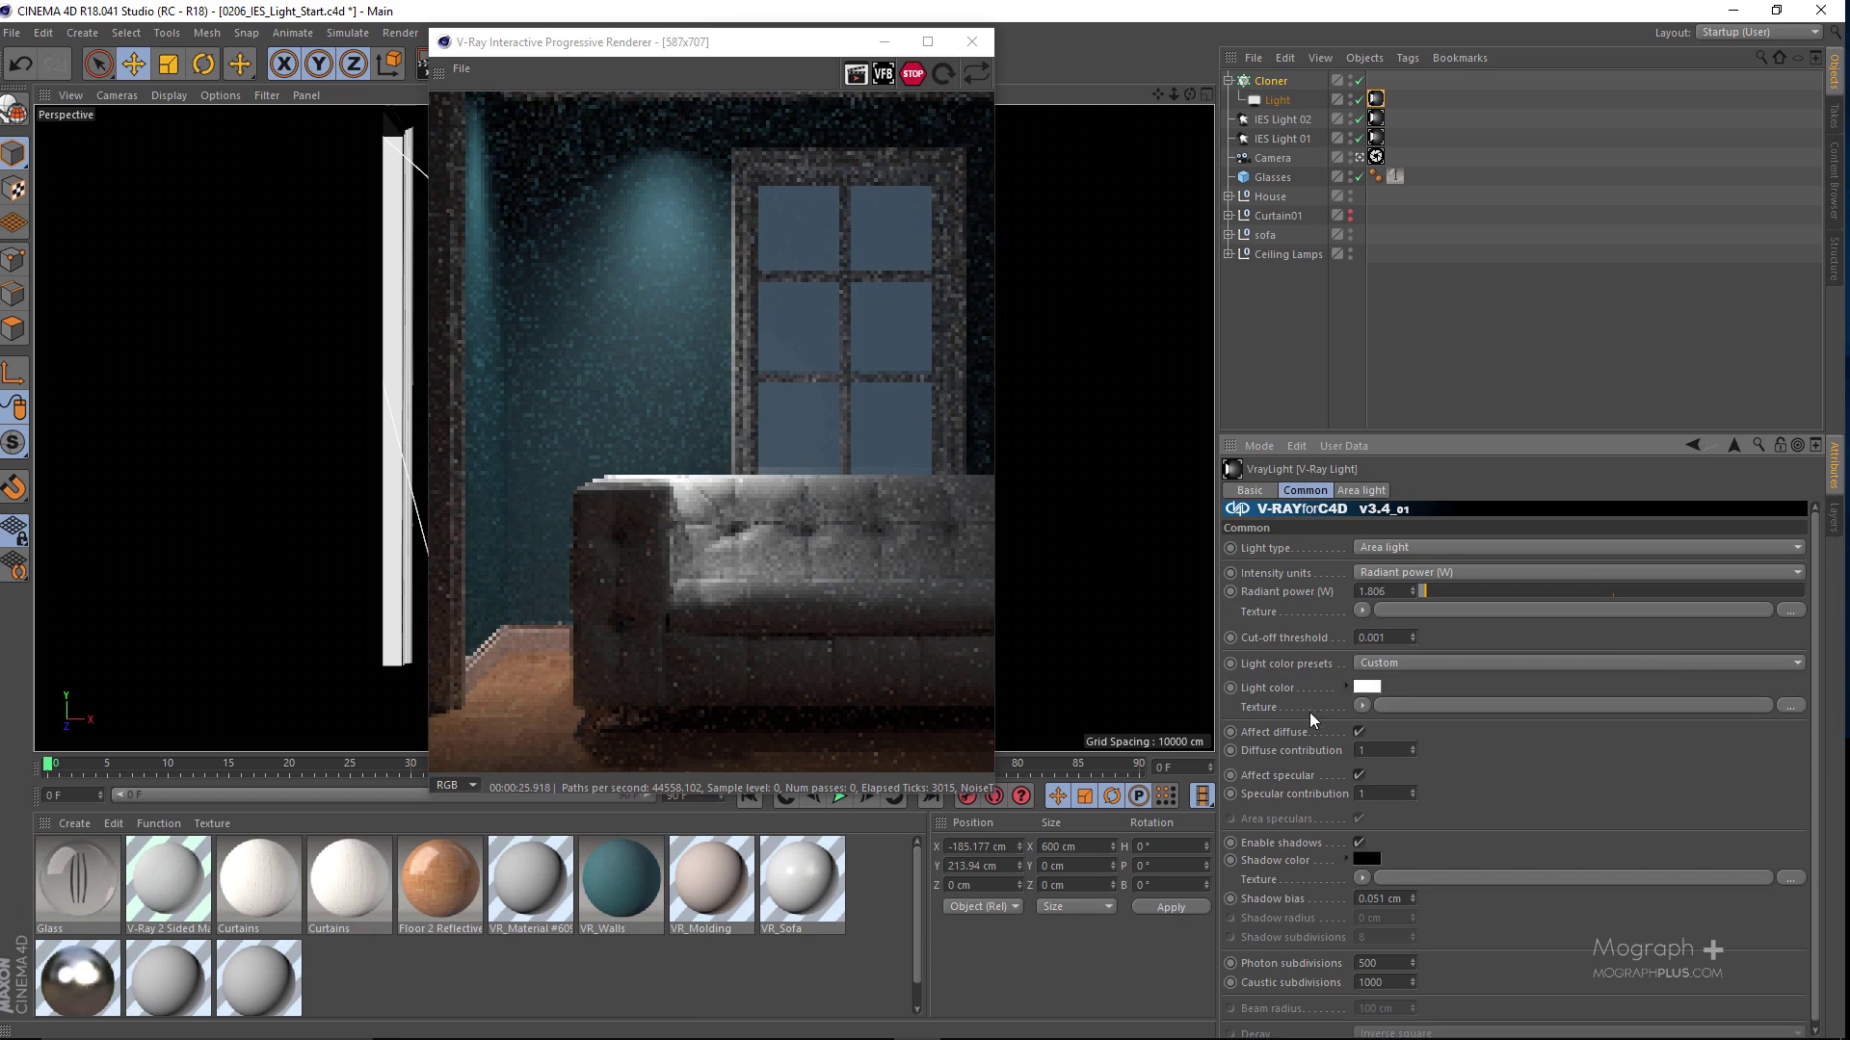
double_click(1372, 592)
type("10")
key("Return")
double_click(1394, 595)
type("20")
key("Return")
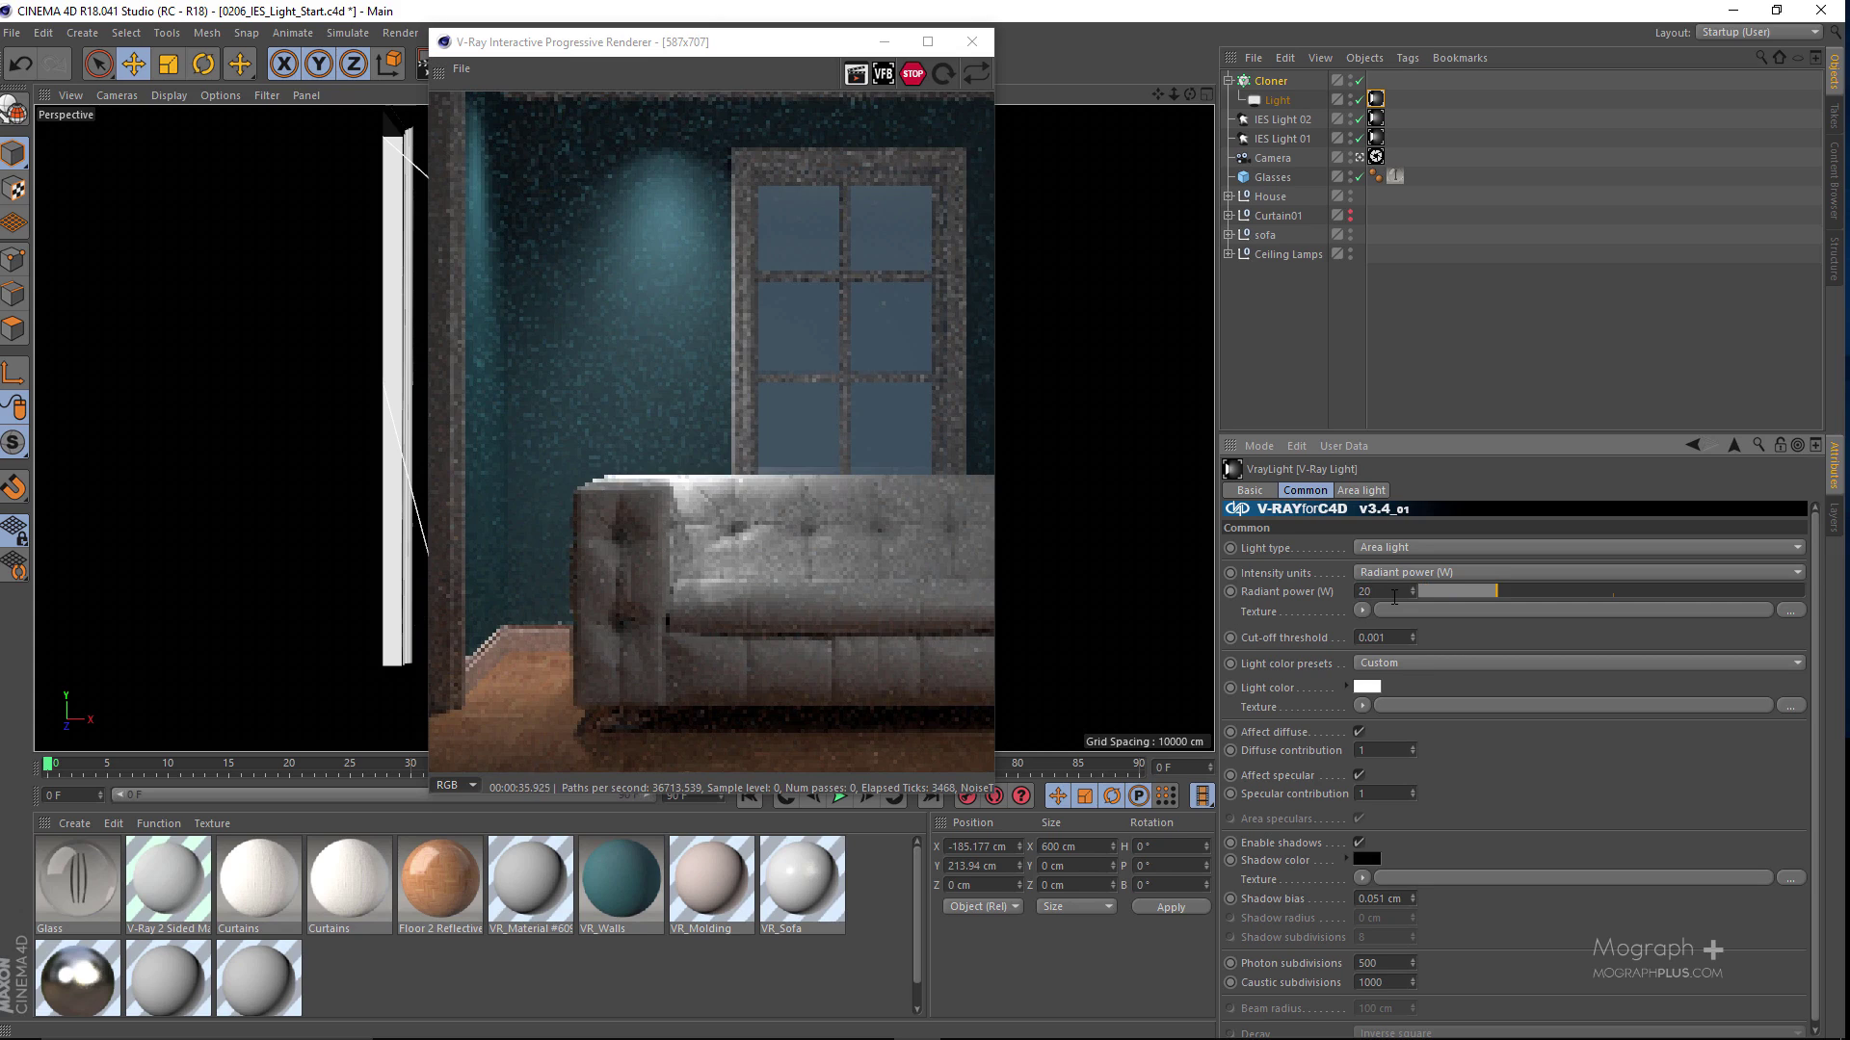
key("BackSpace")
type("5")
key("Return")
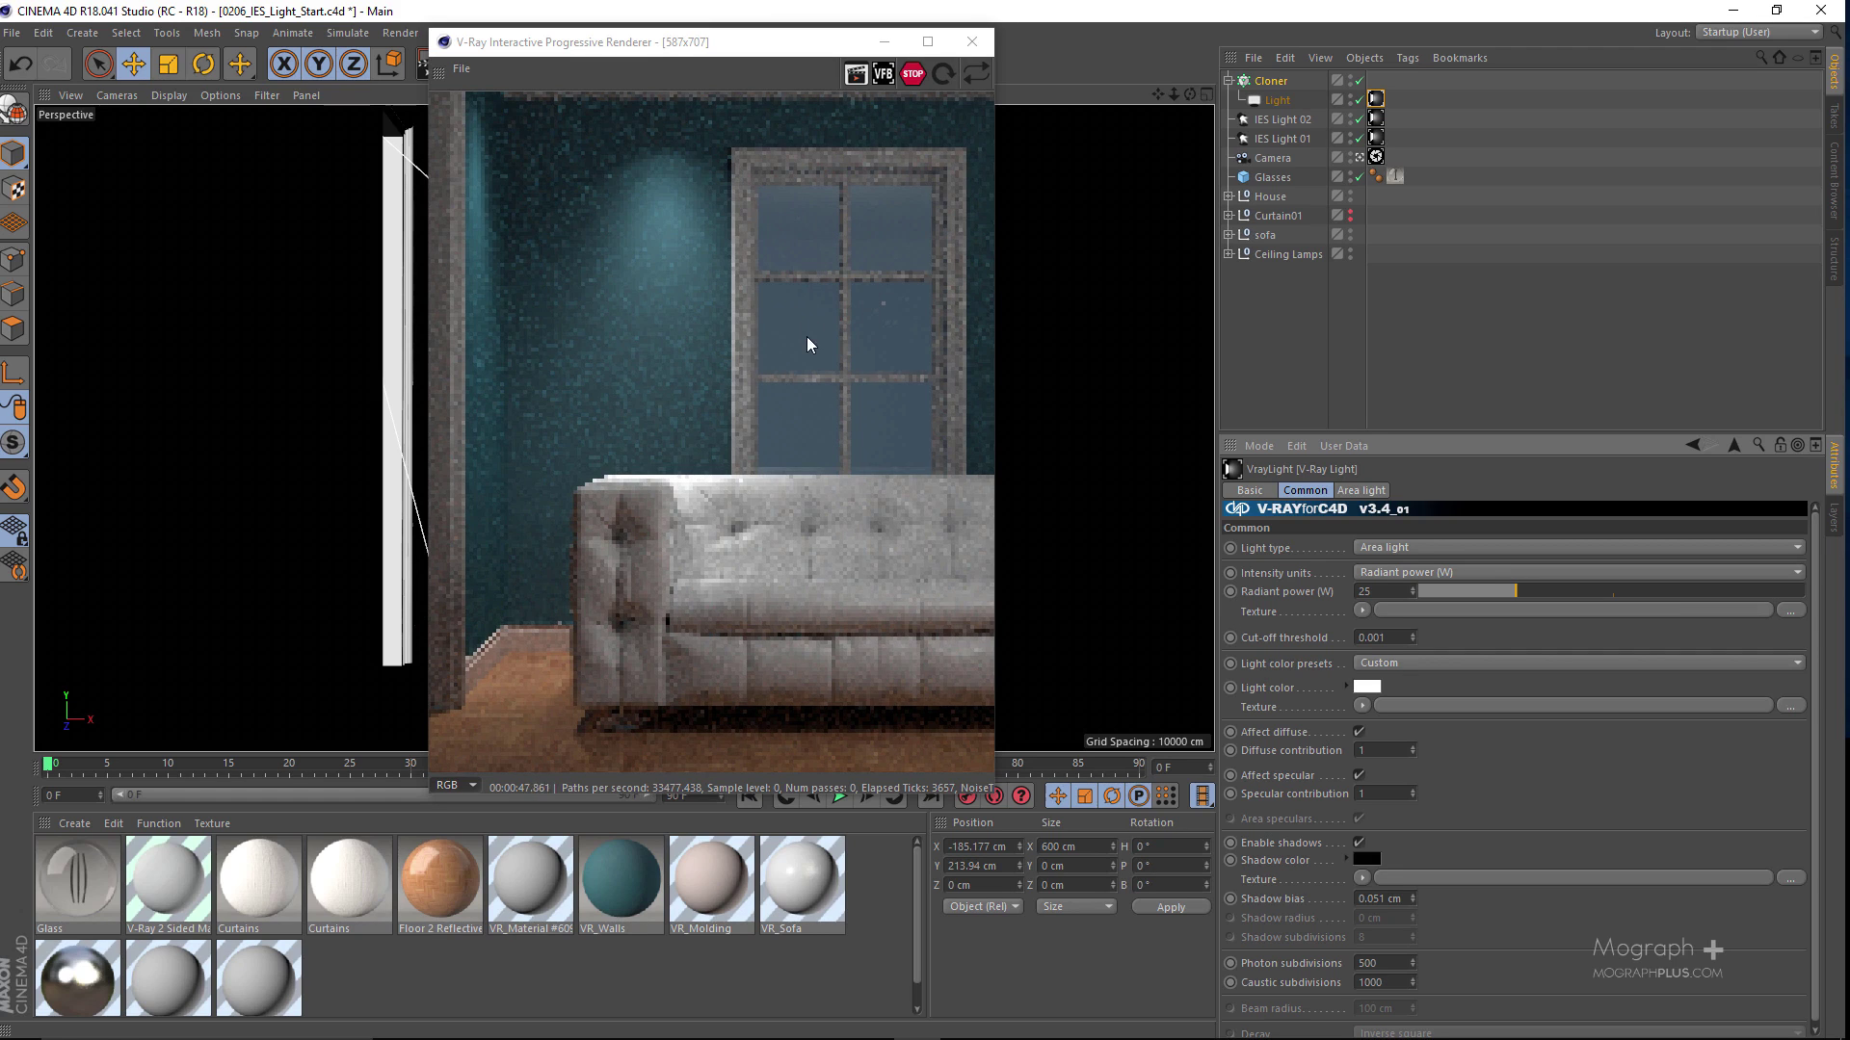
Step: Stop the interactive render, examine the V-Ray environment color in the render settings, and close the settings and preview
left_click(912, 74)
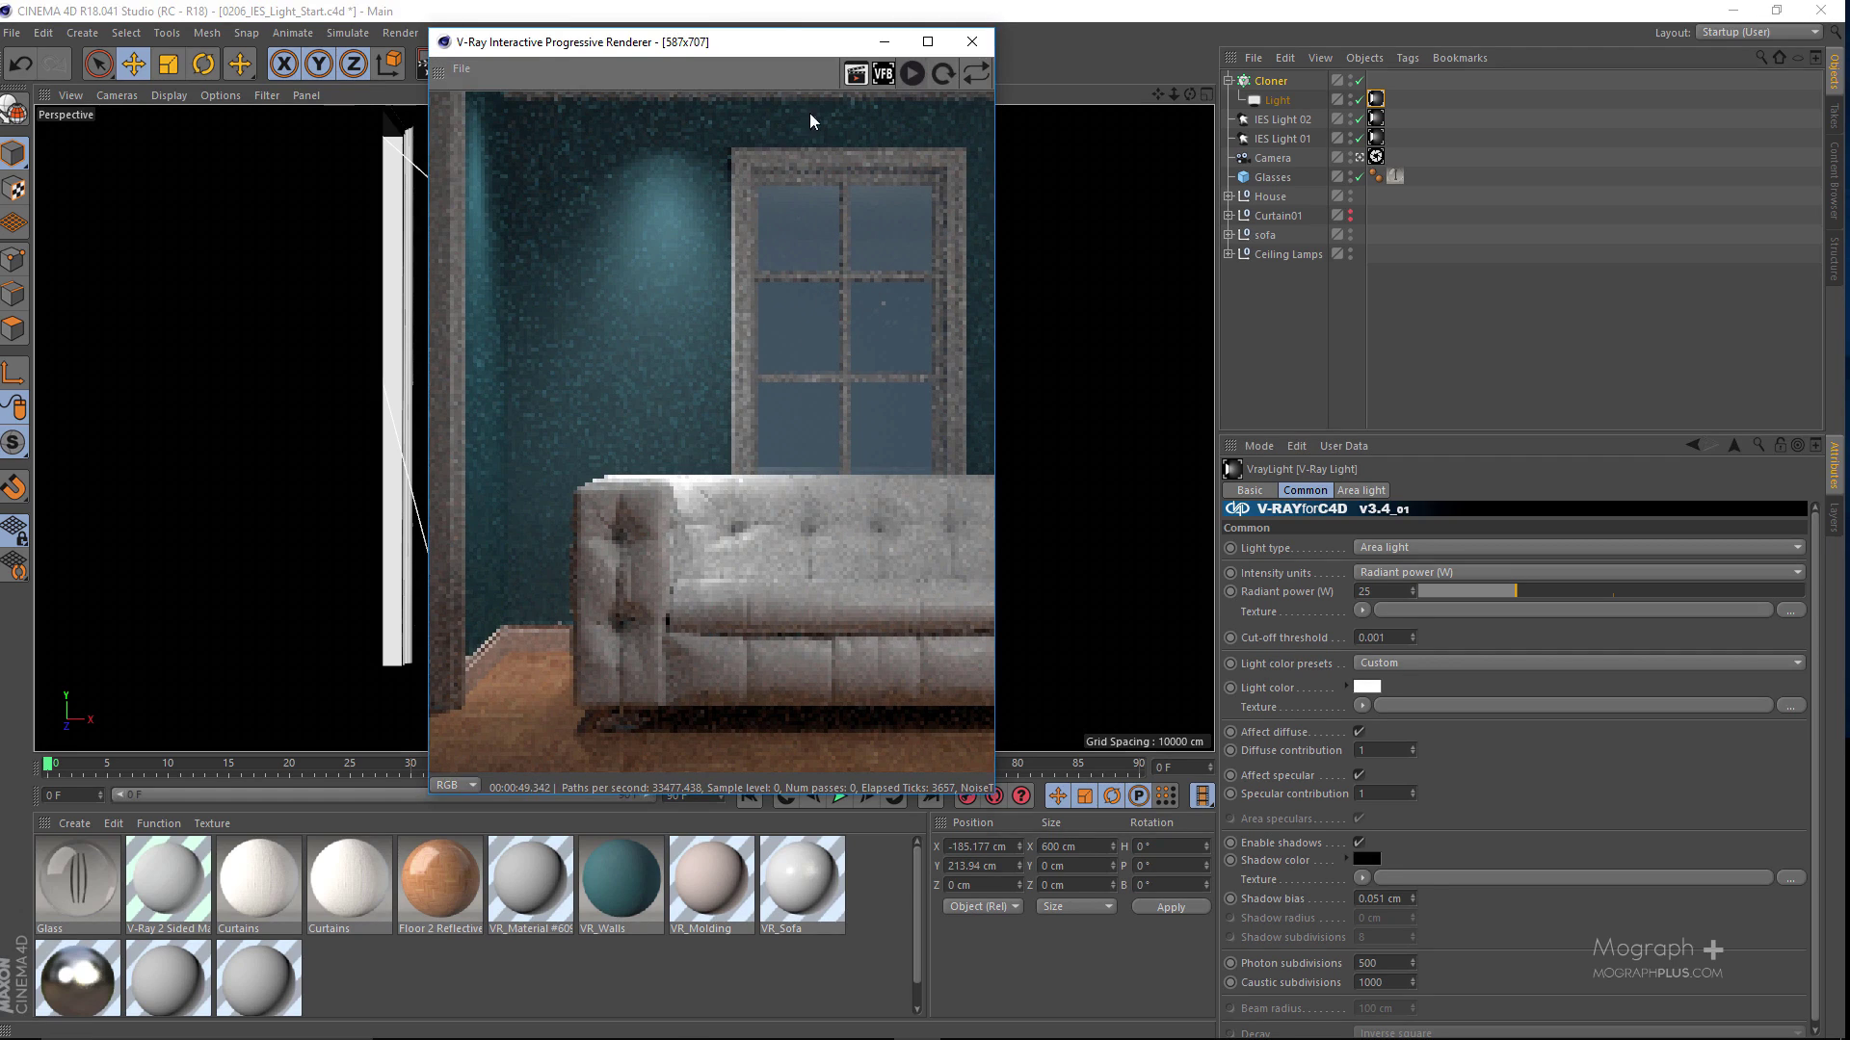
key("ctrl+b")
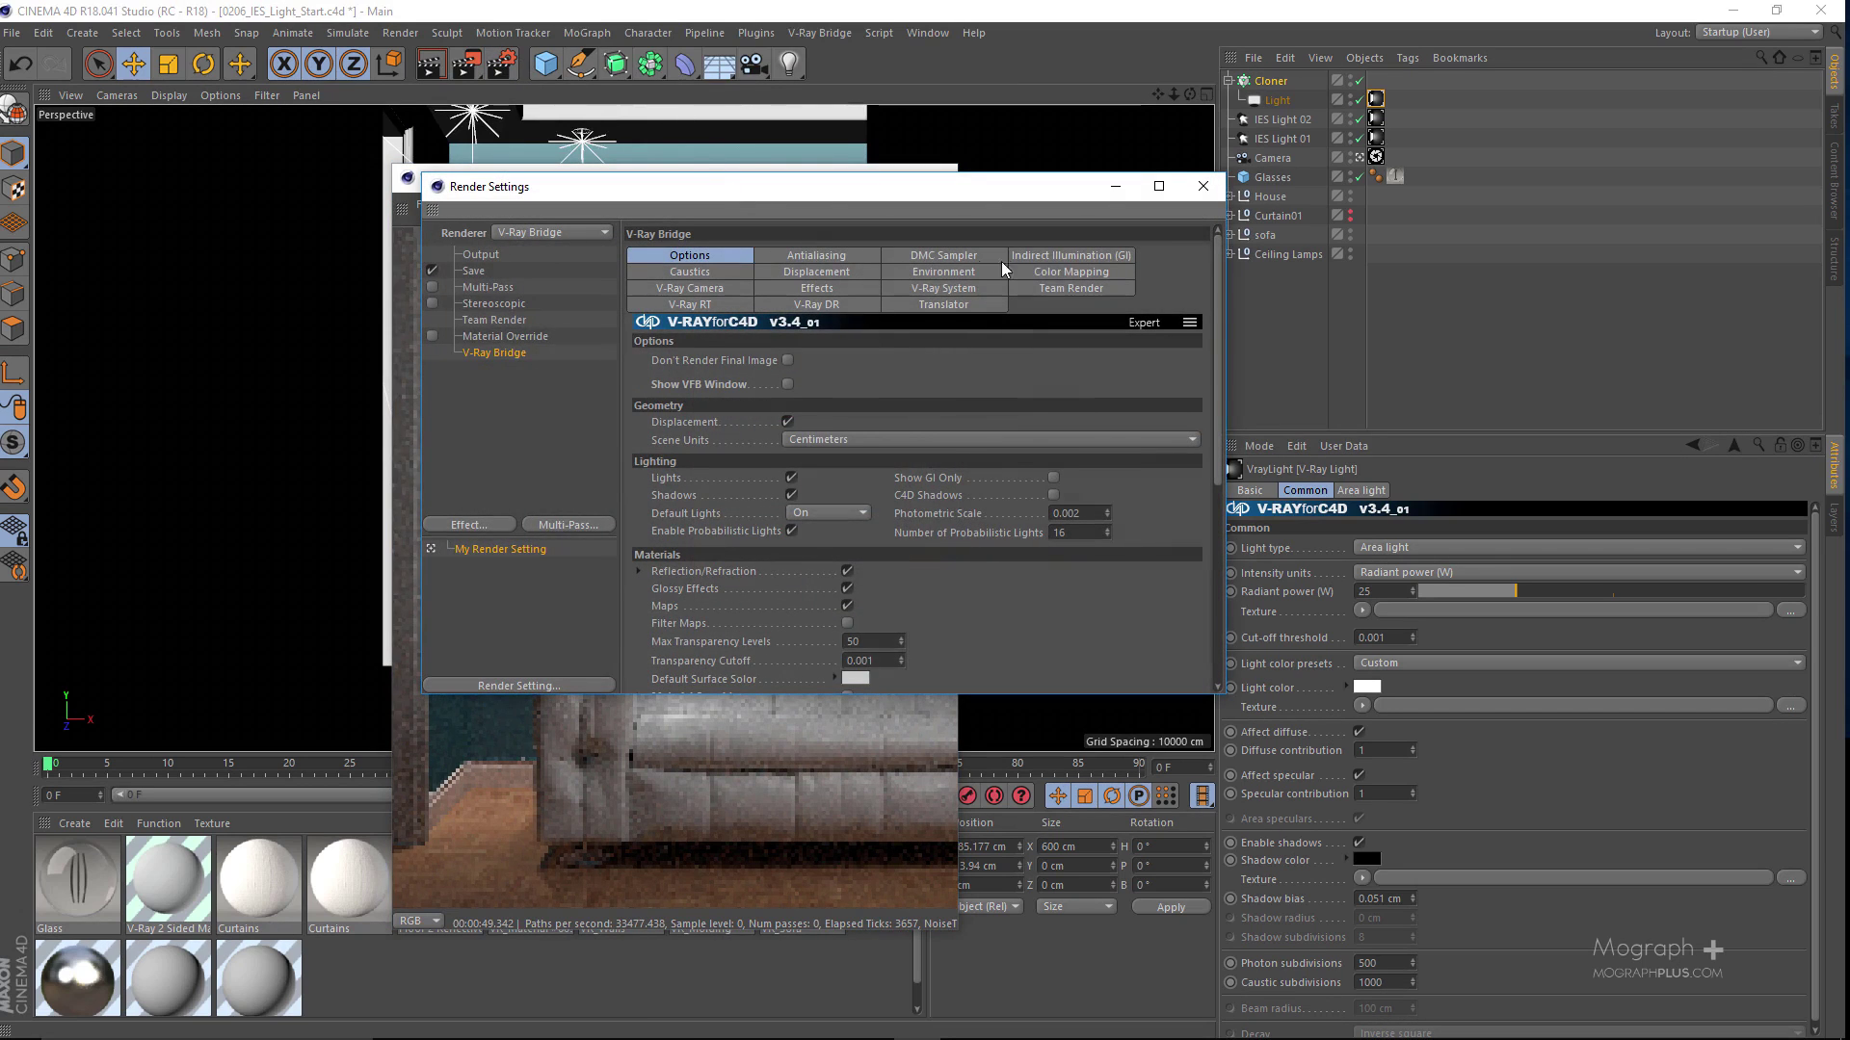
left_click(959, 278)
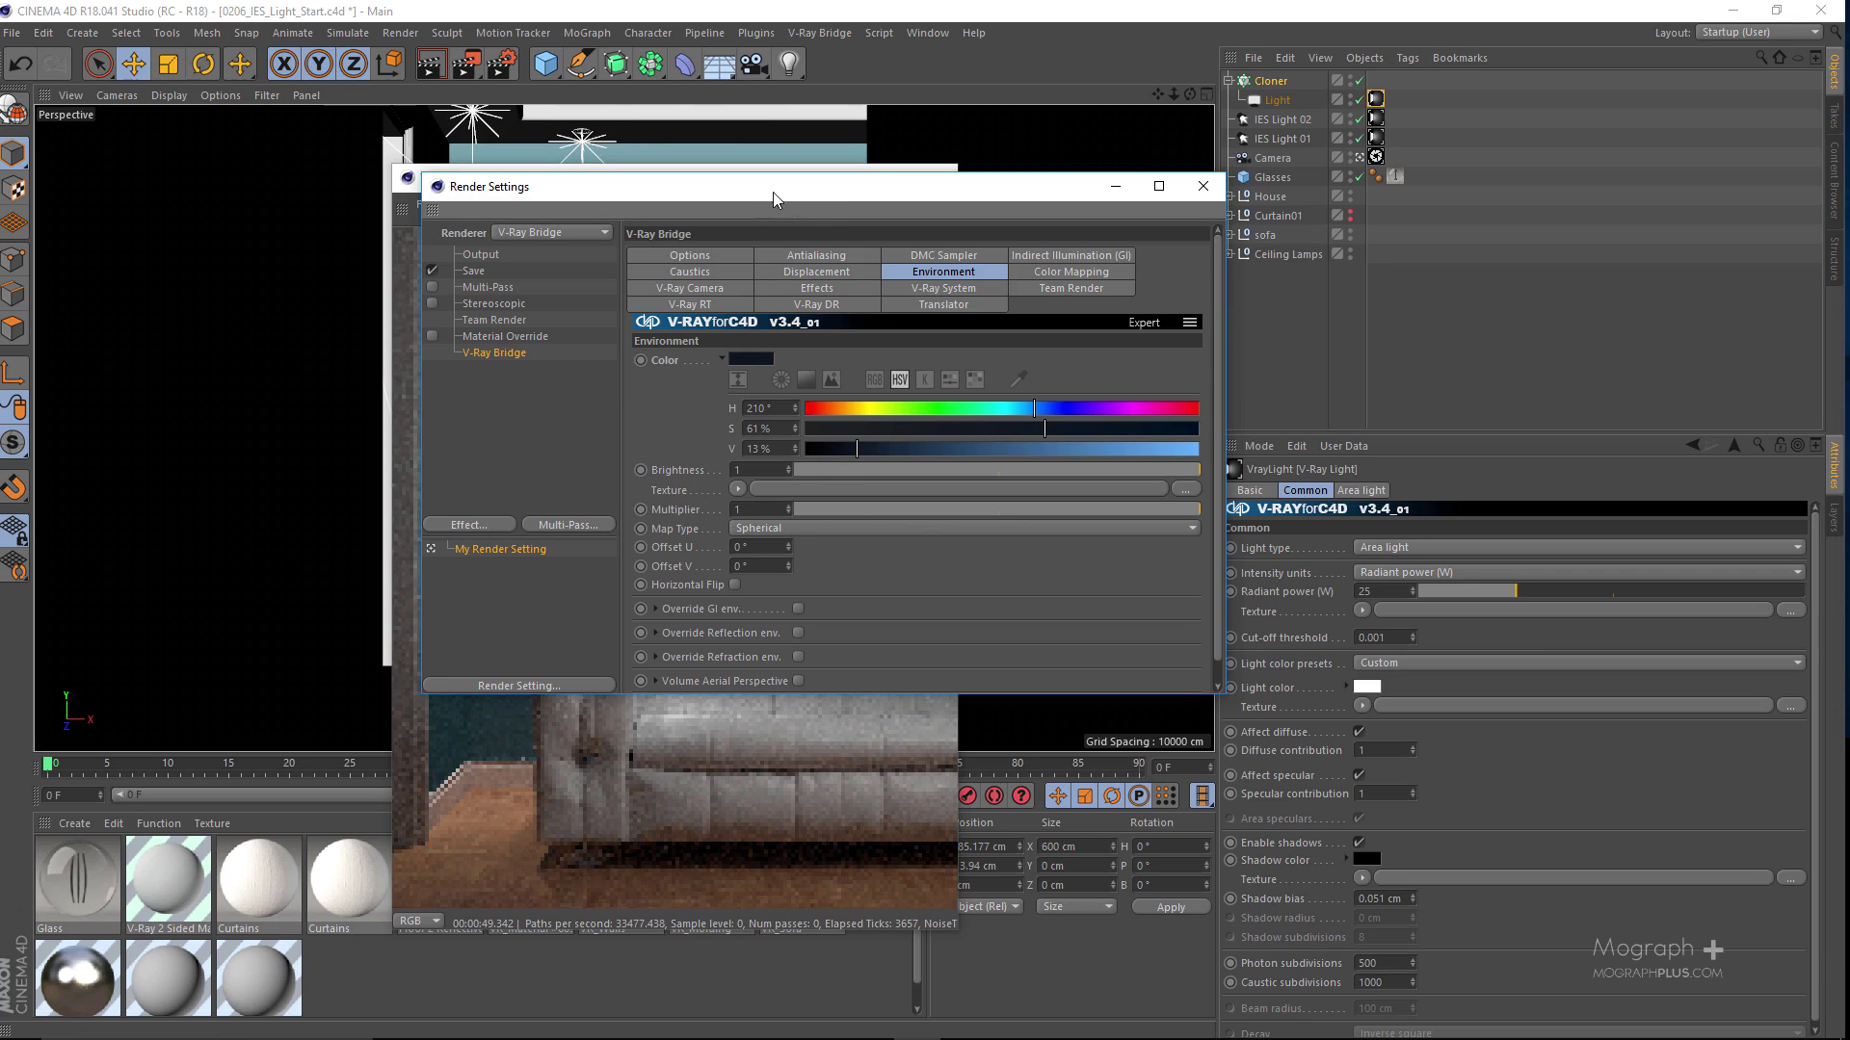
left_click_drag(811, 203, 817, 449)
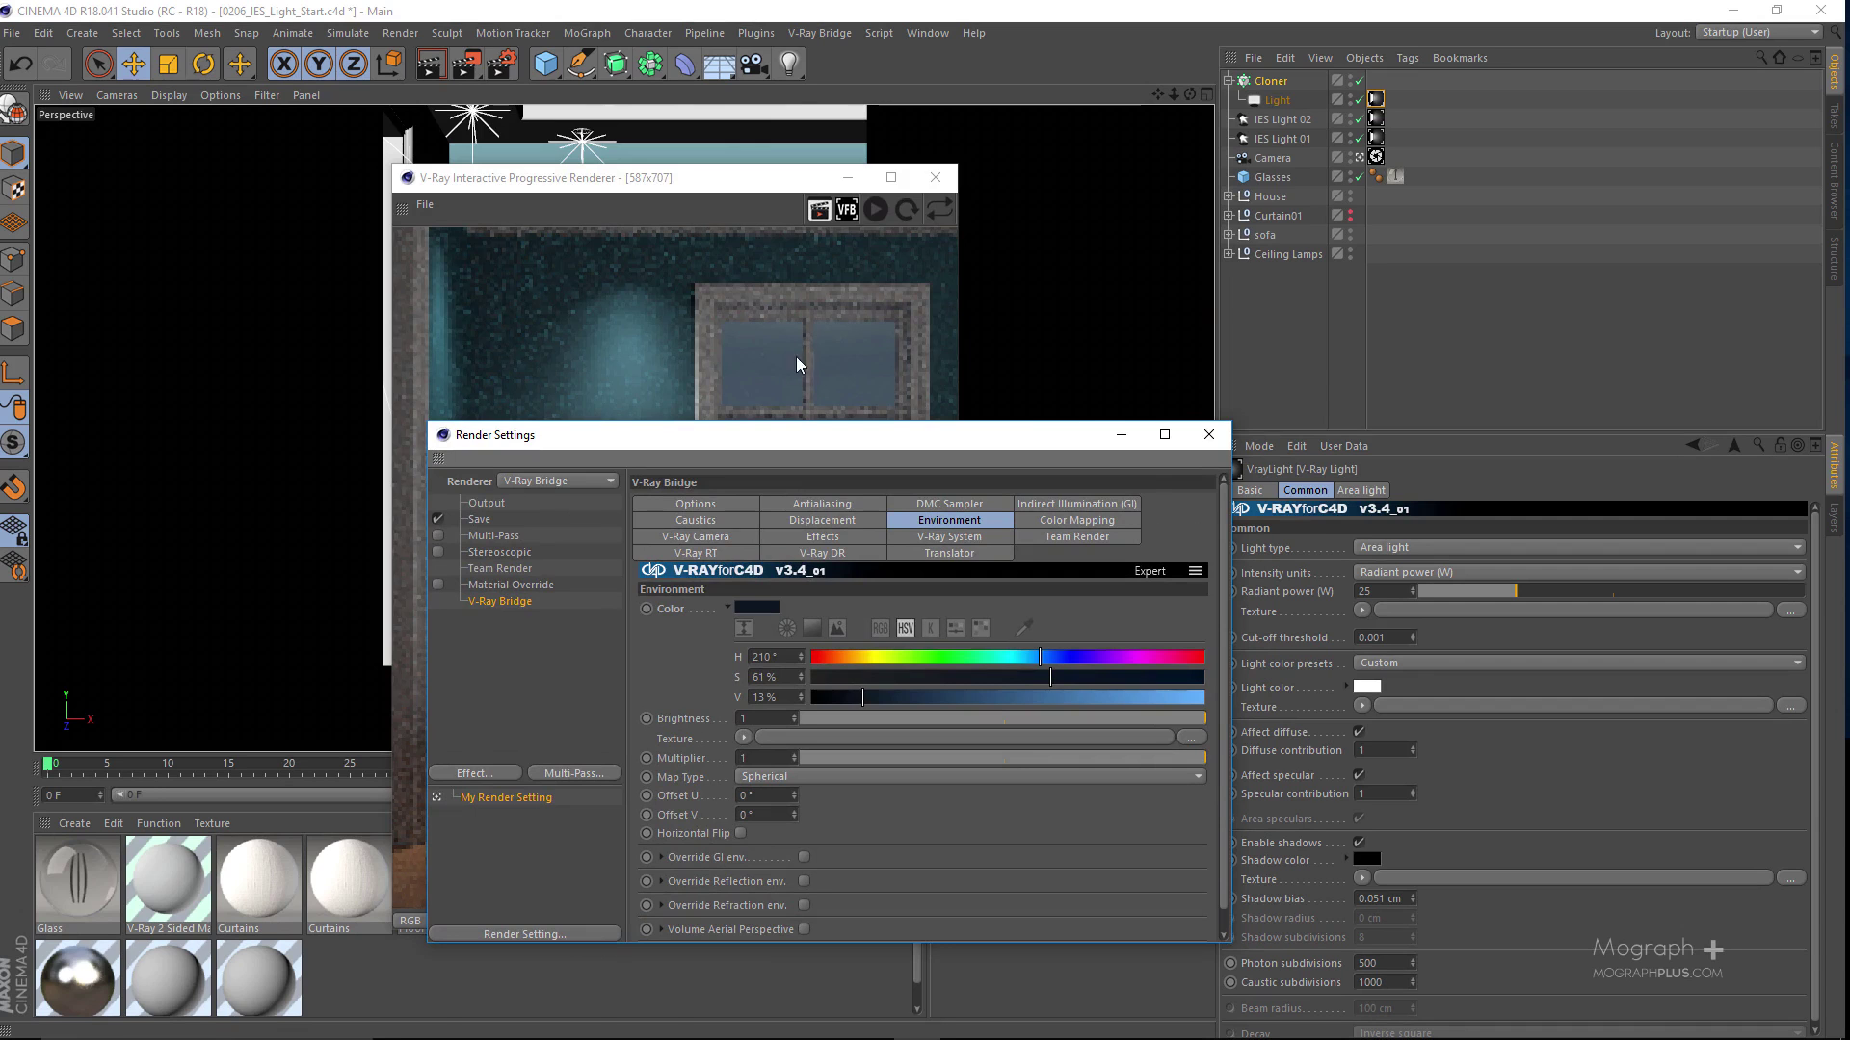
left_click(1208, 435)
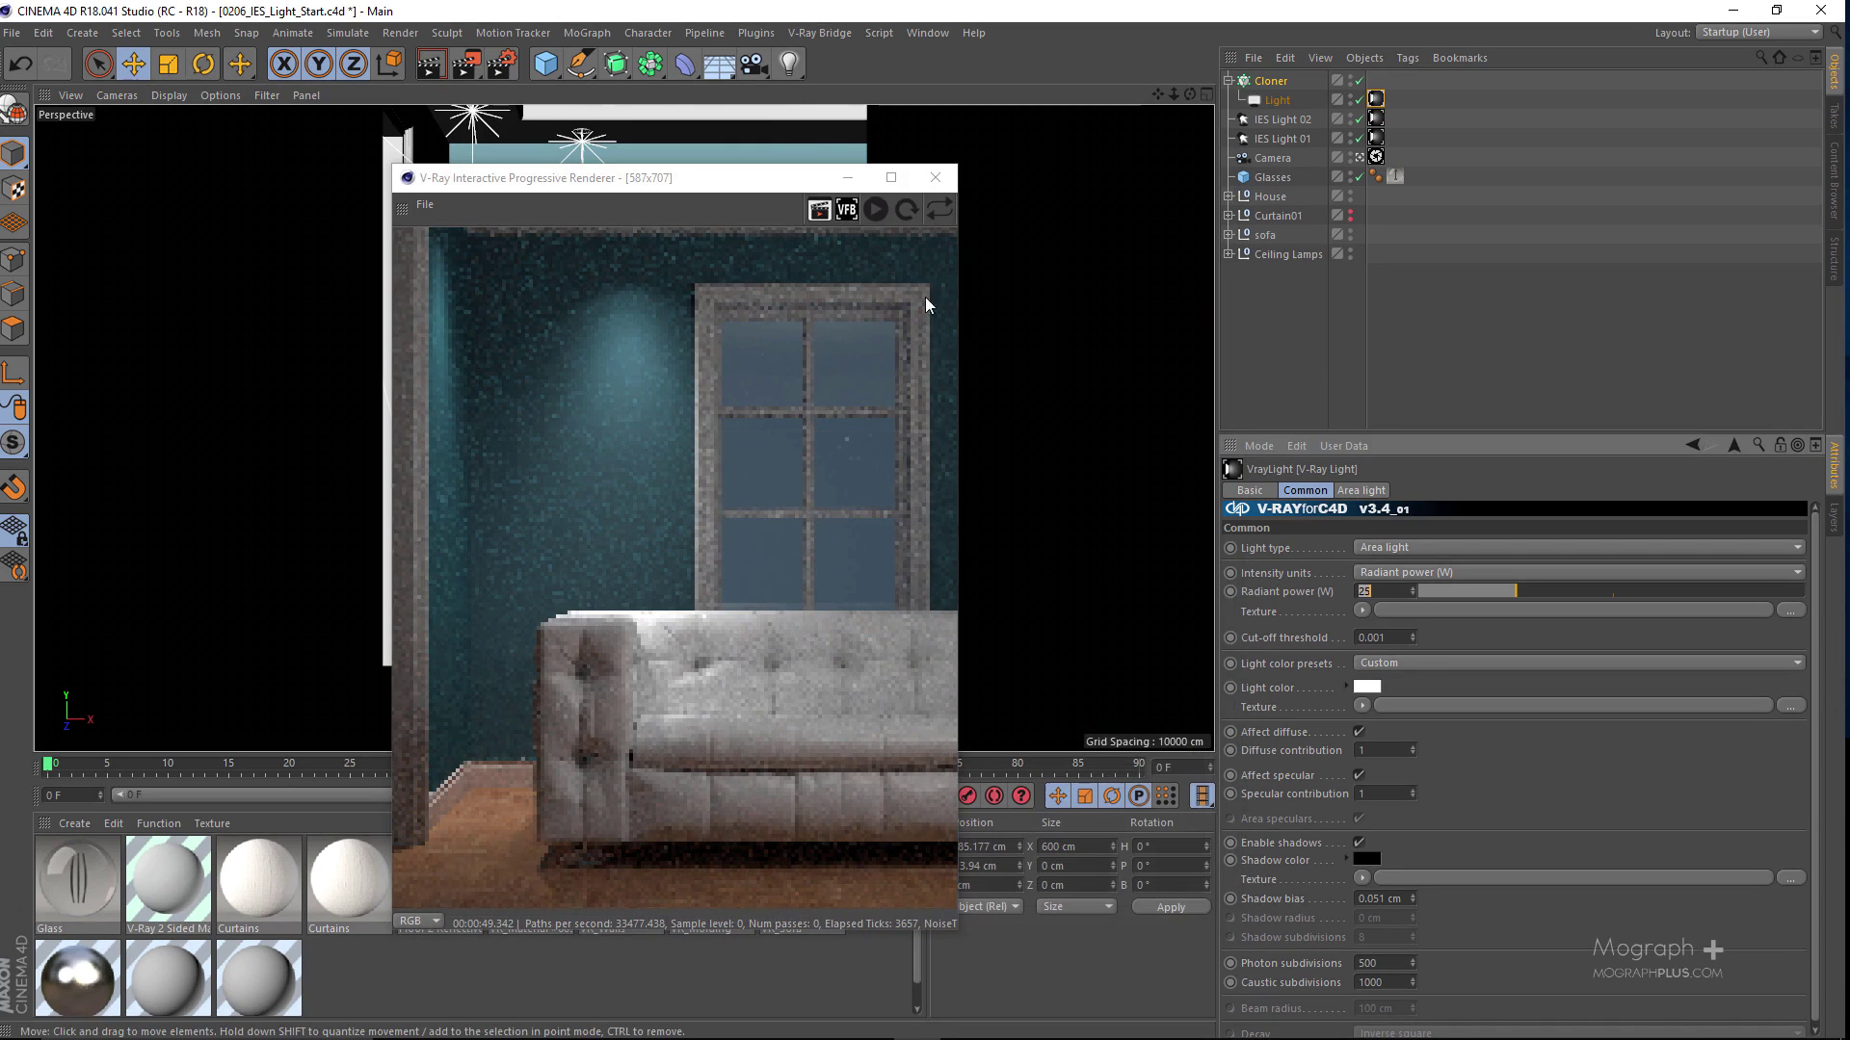
left_click(935, 177)
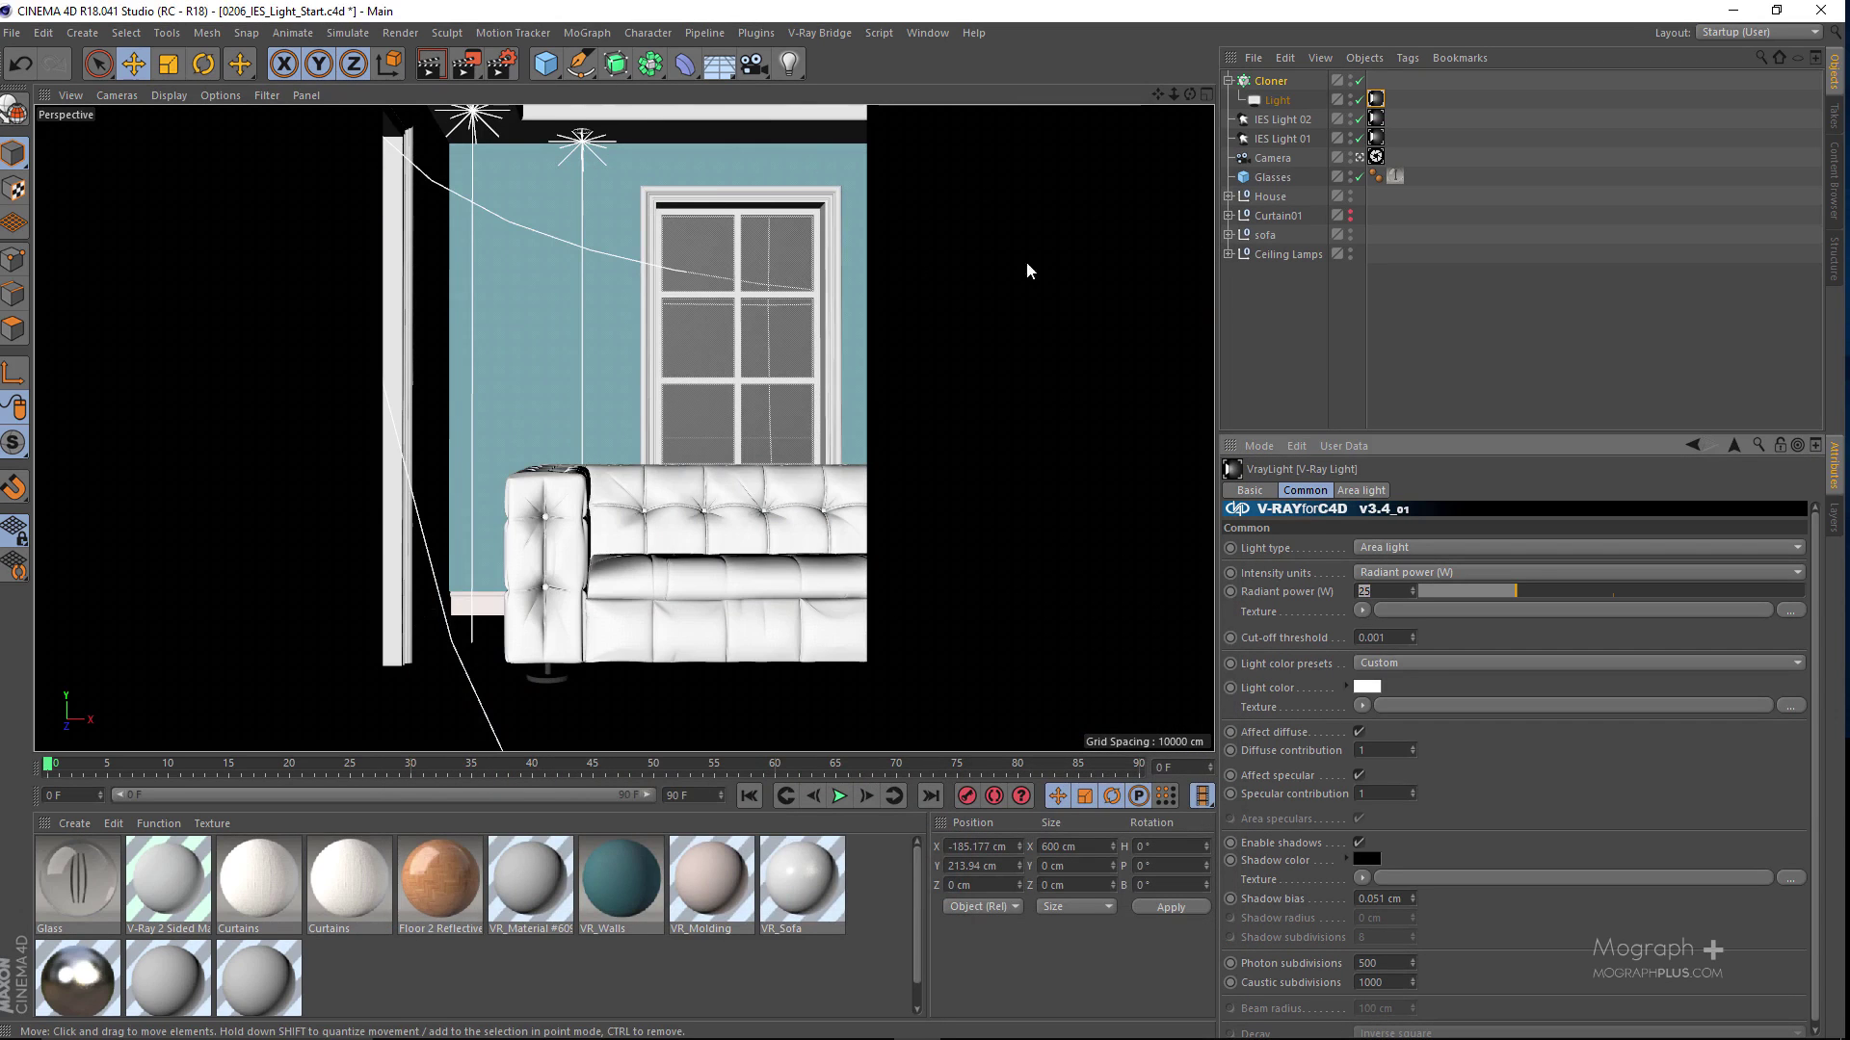
Step: Set the render output height to 1200 pixels with the aspect ratio locked
left_click(497, 62)
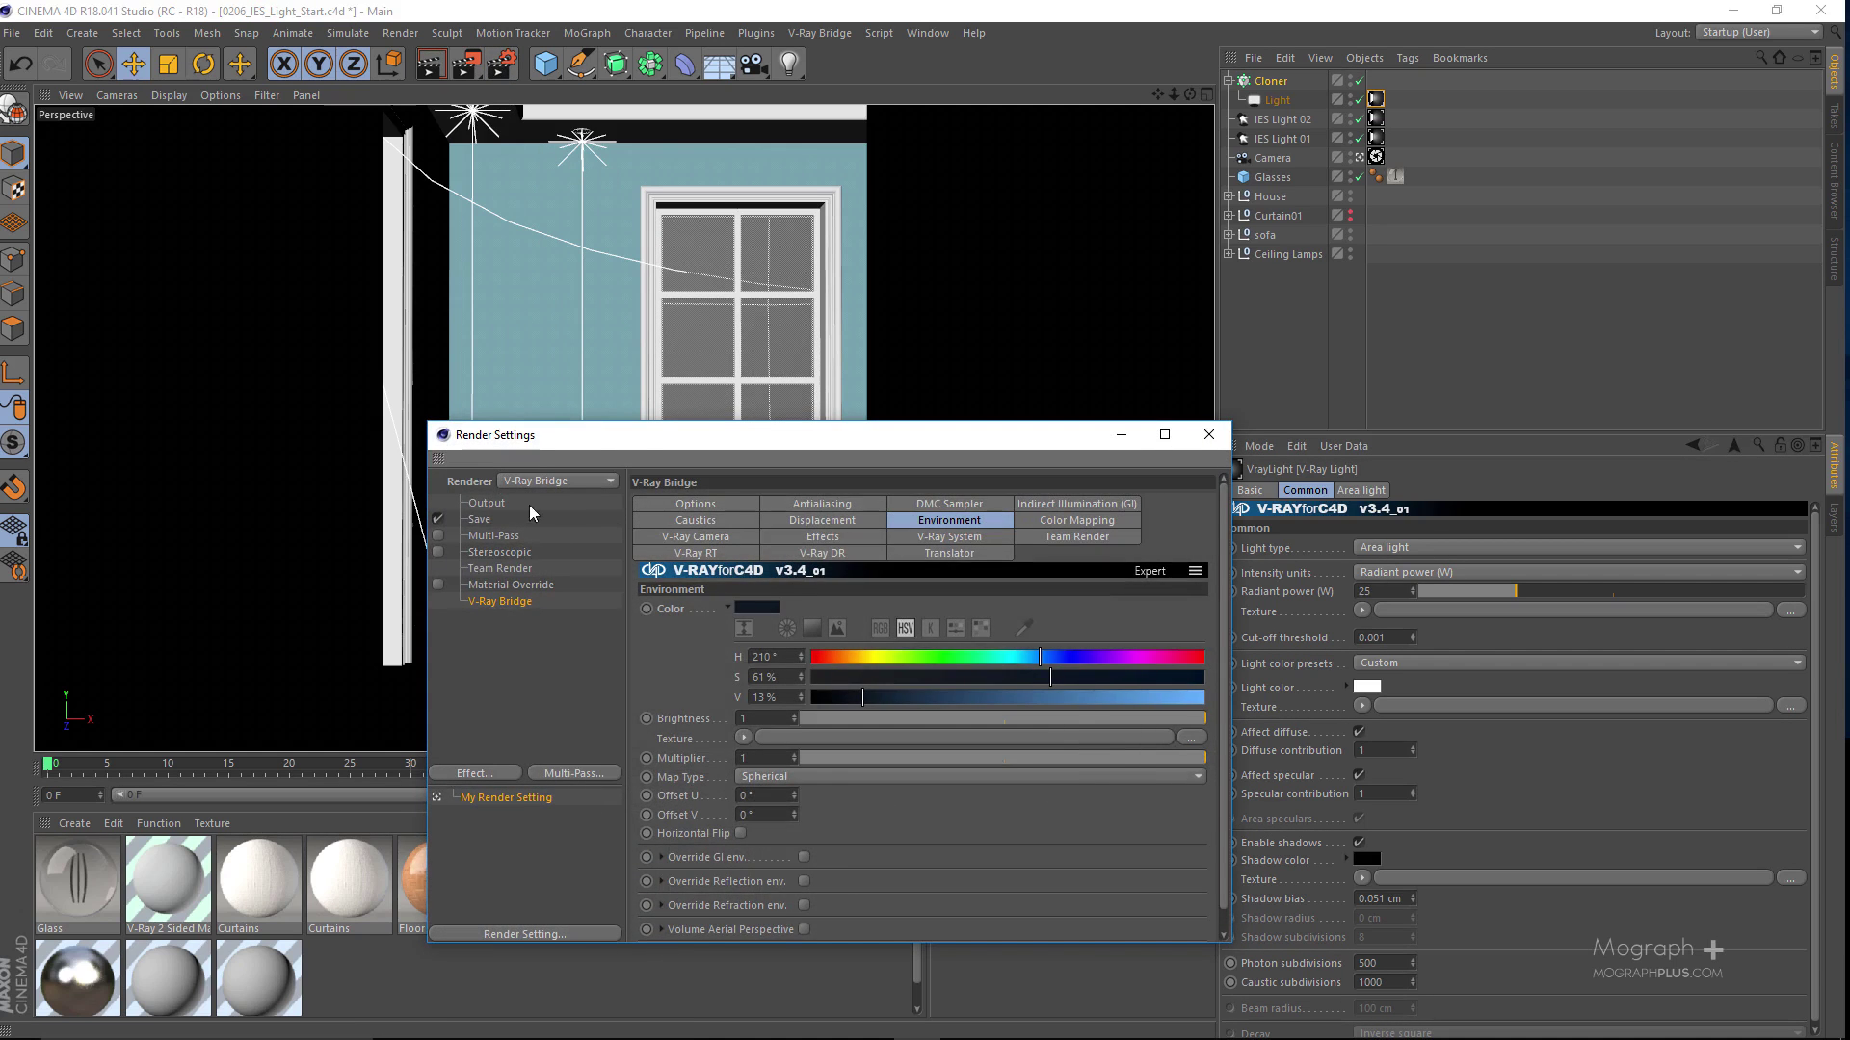
left_click(488, 508)
left_click_drag(661, 434, 669, 272)
left_click(763, 379)
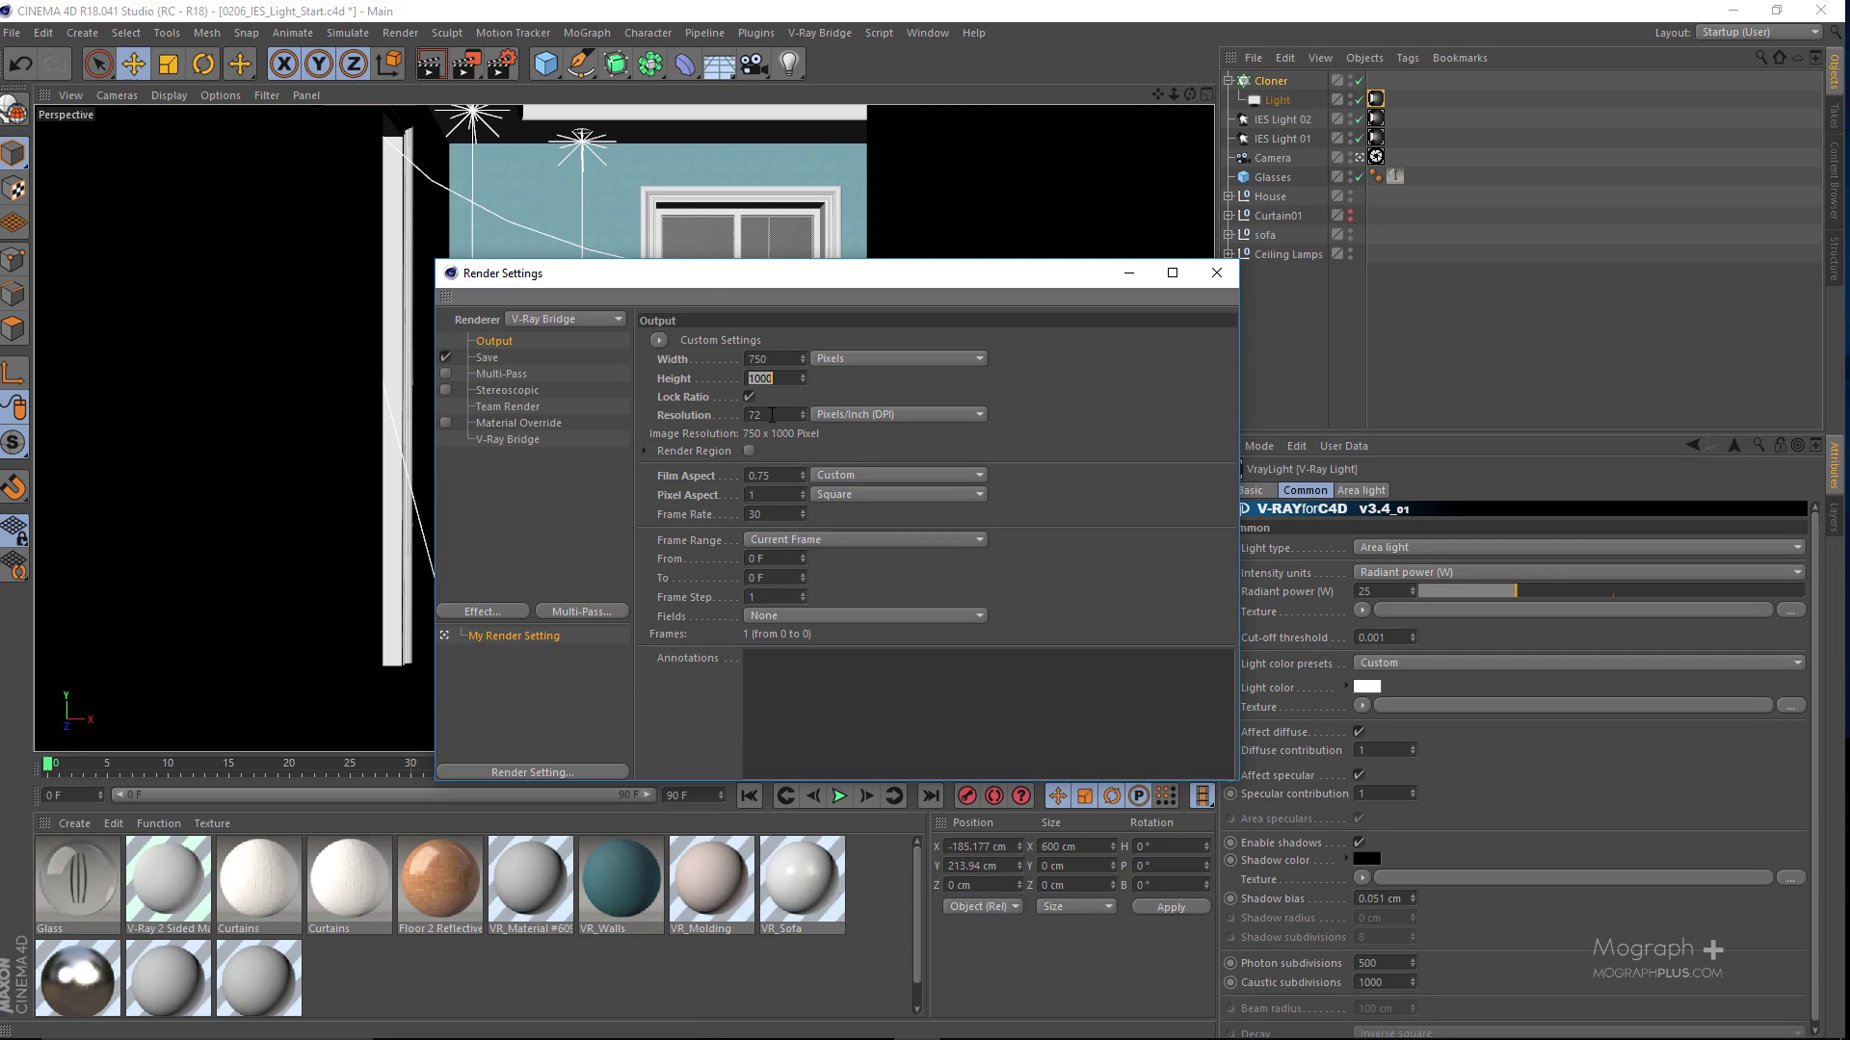
type("1200")
key("Return")
Step: Set the V-Ray antialiasing sampler type to Bucket
left_click(527, 438)
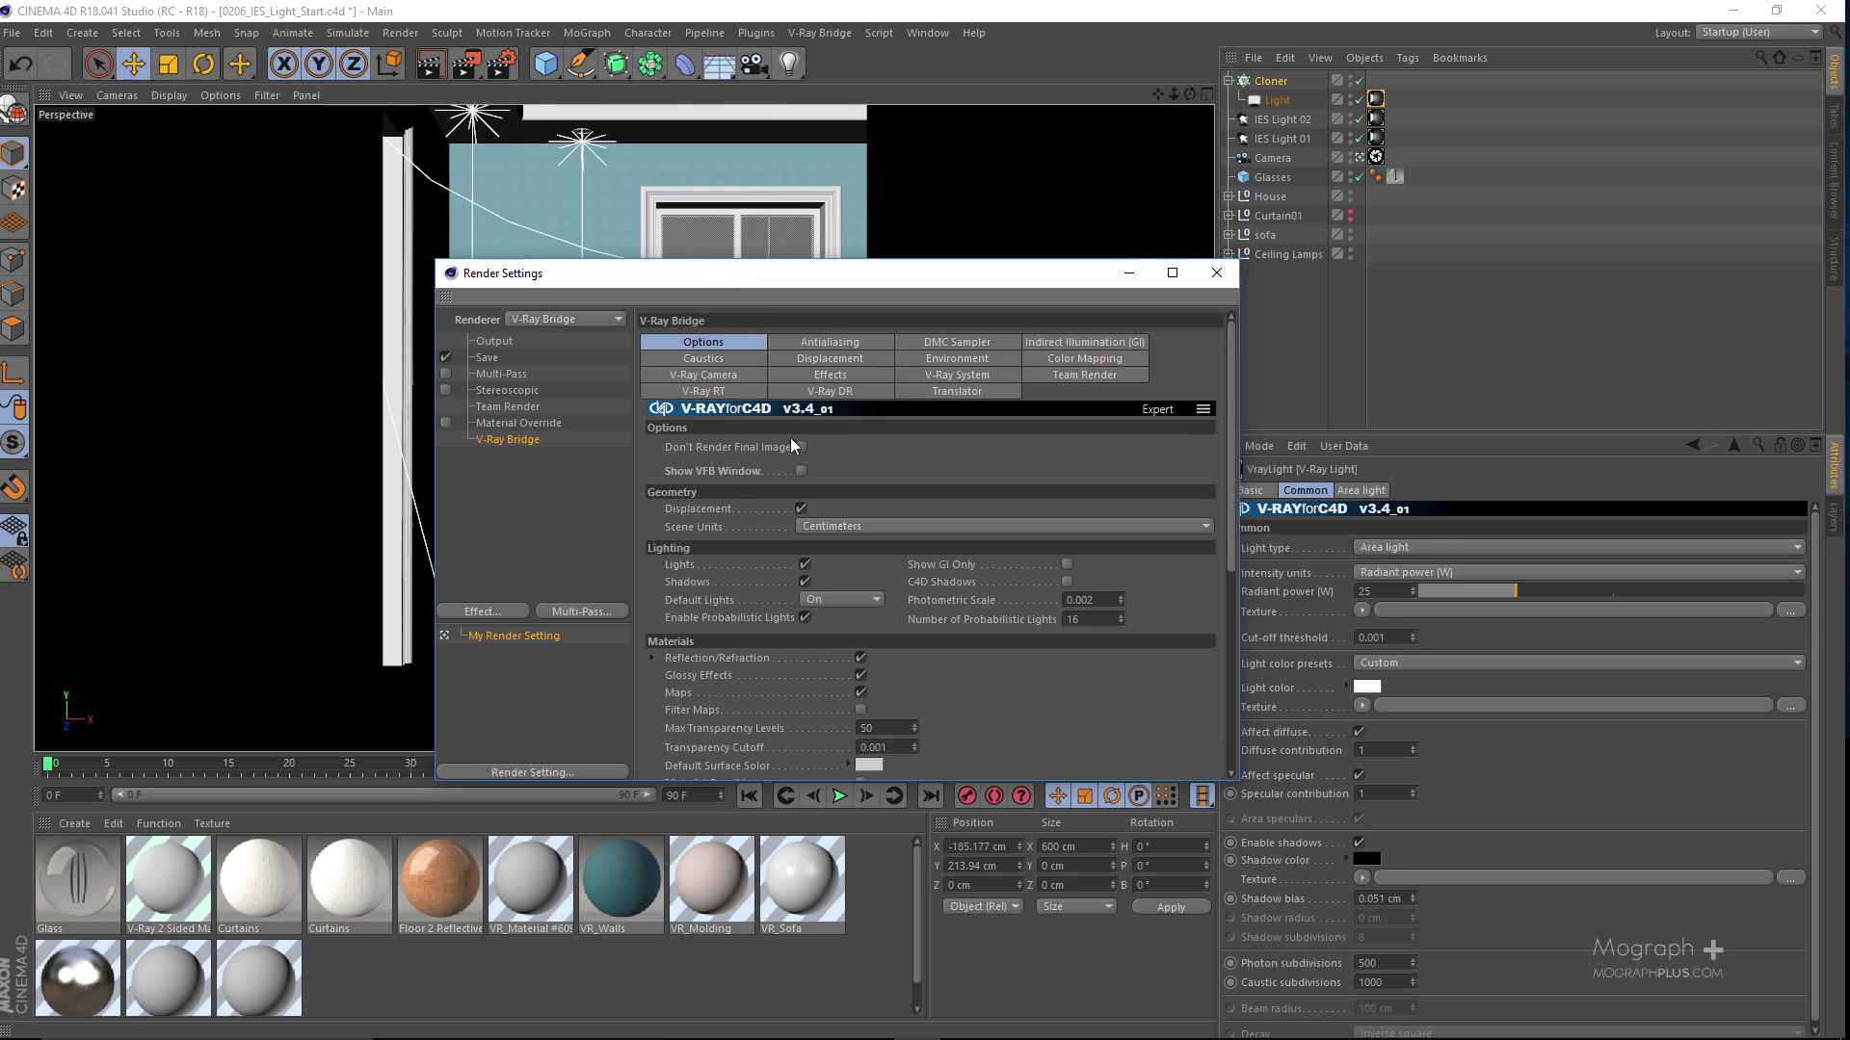
left_click(810, 342)
left_click(843, 447)
left_click(838, 463)
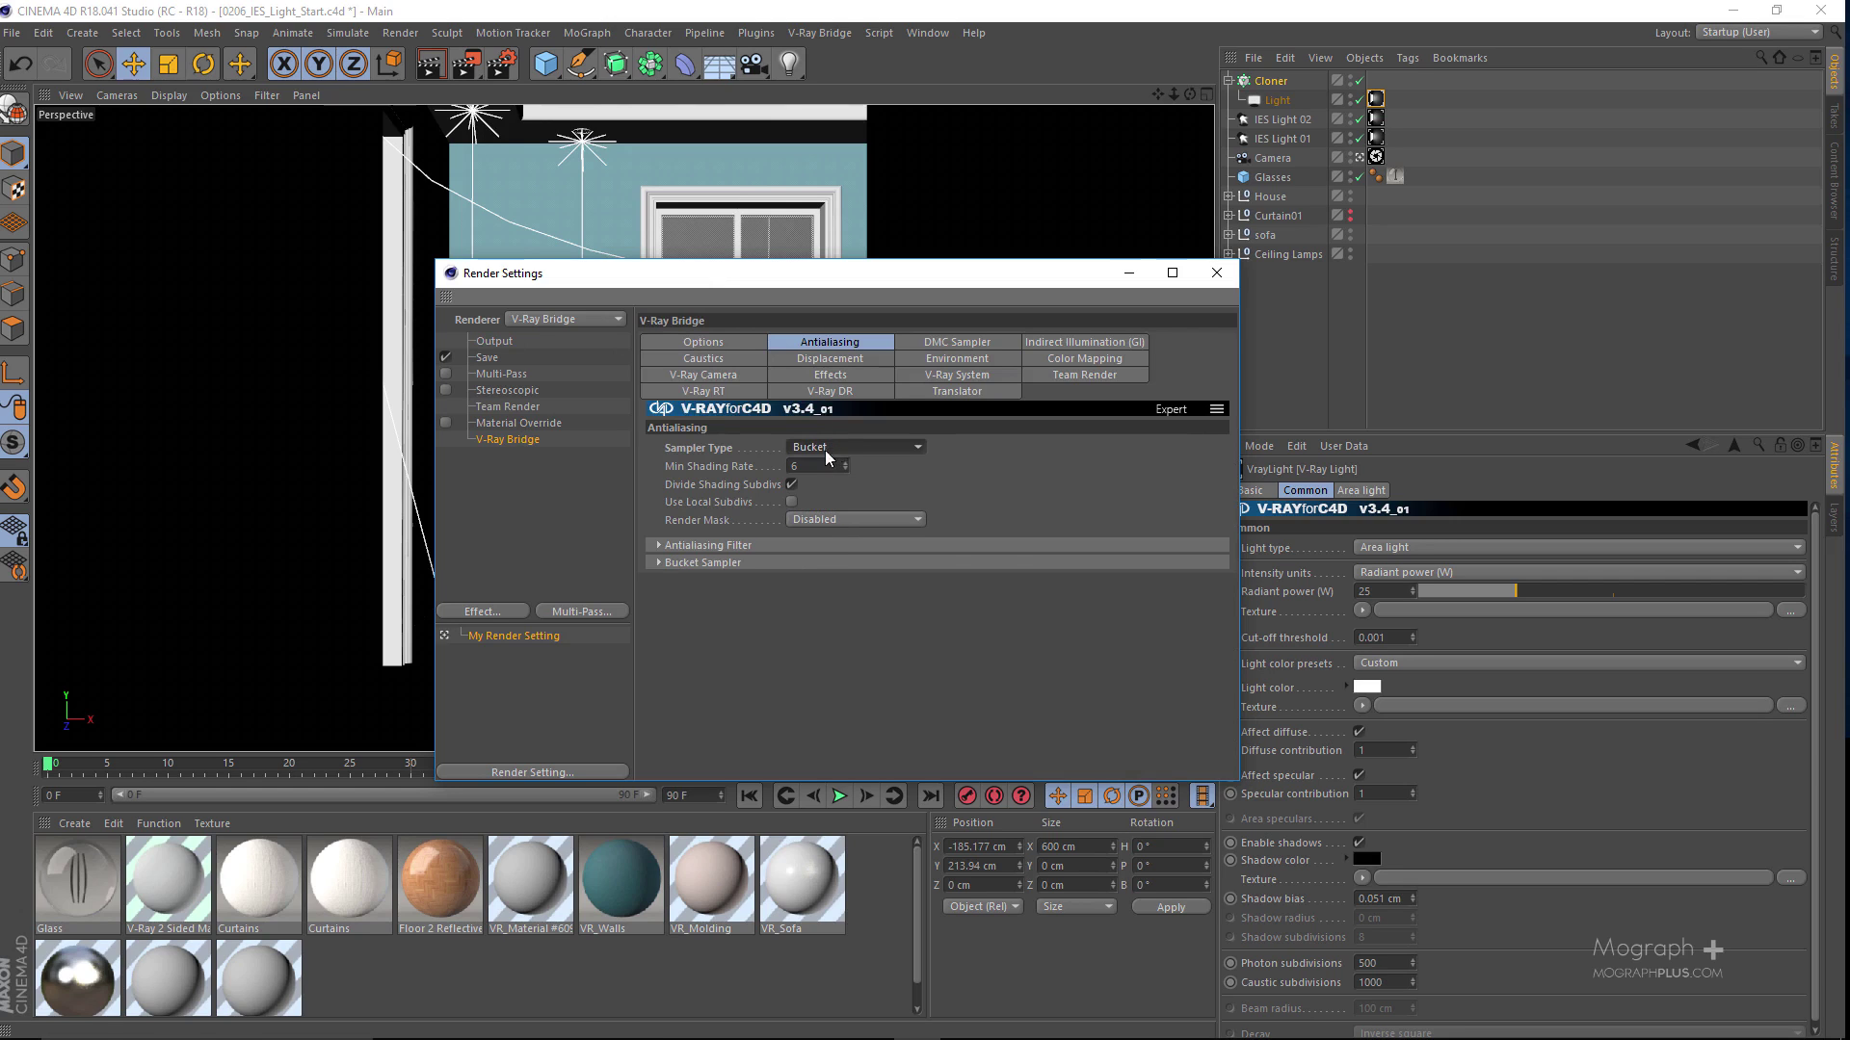
Step: Set the Light Cache subdivision to 1000 in the V-Ray indirect illumination settings, check the color mapping, and close the render settings
left_click(742, 563)
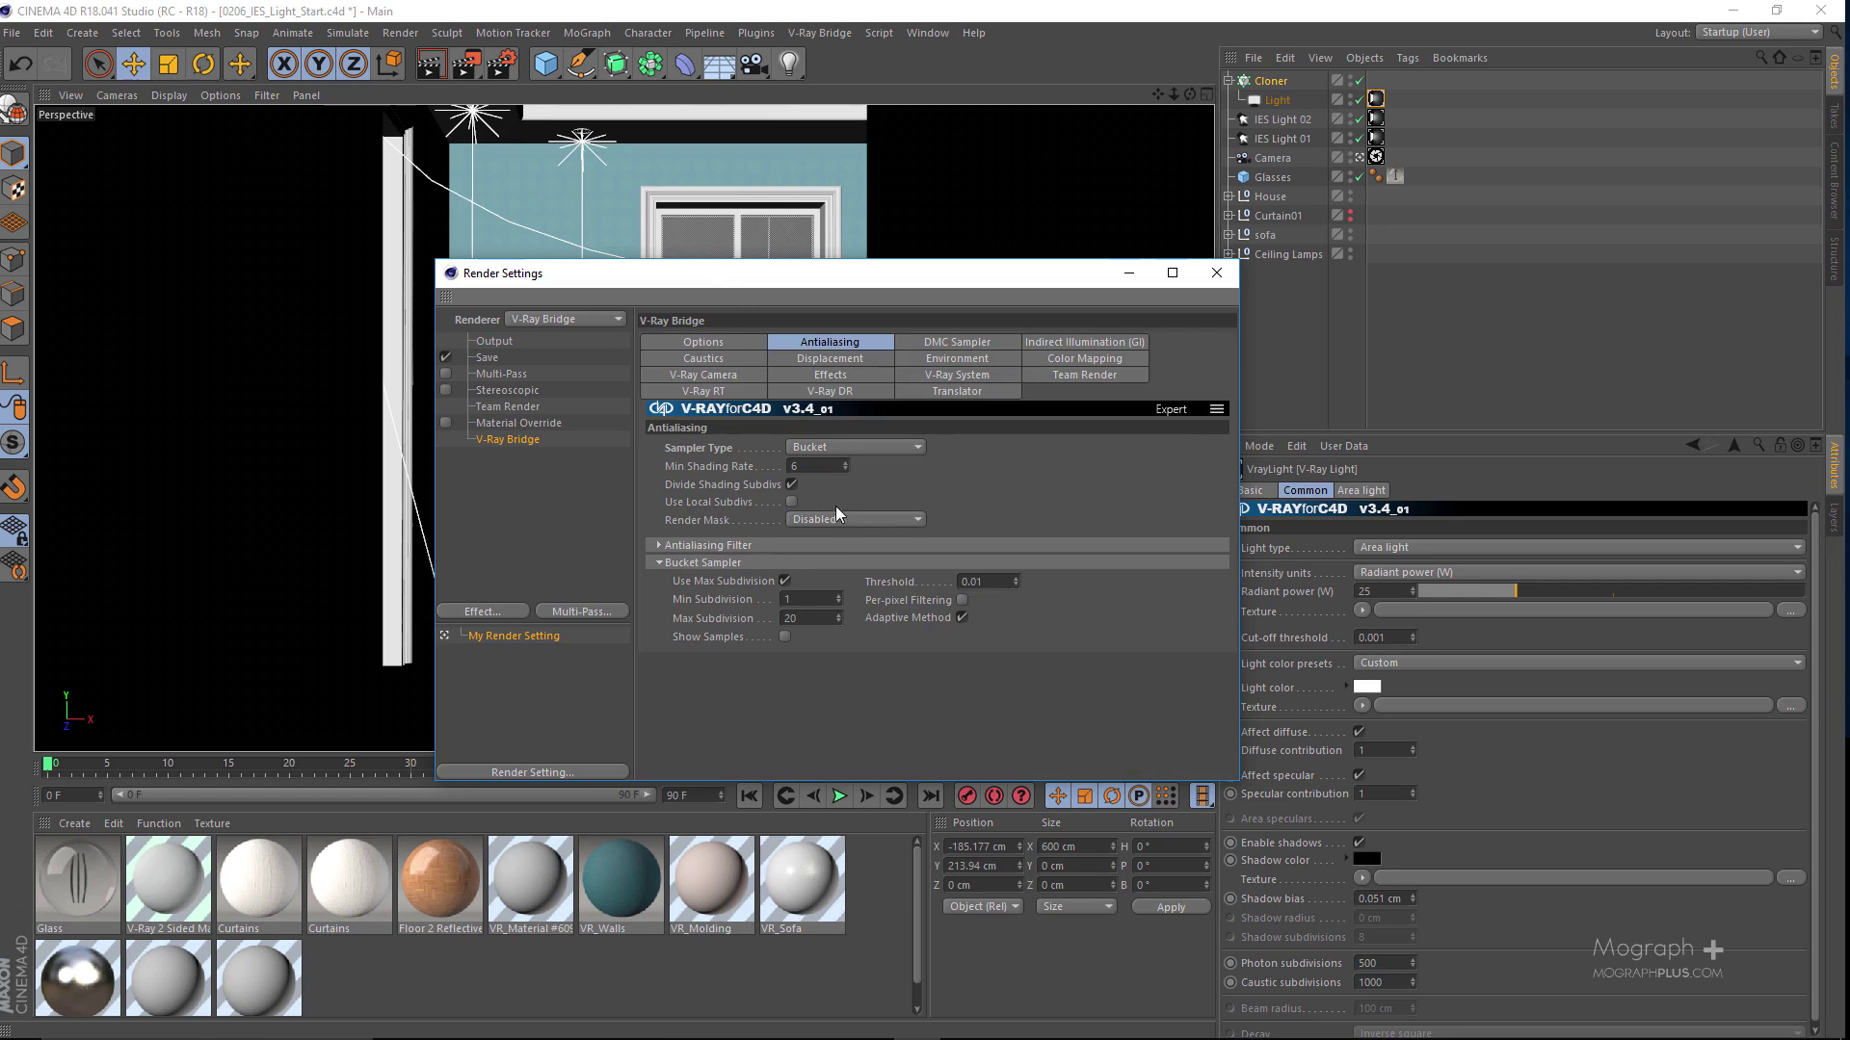
left_click(933, 345)
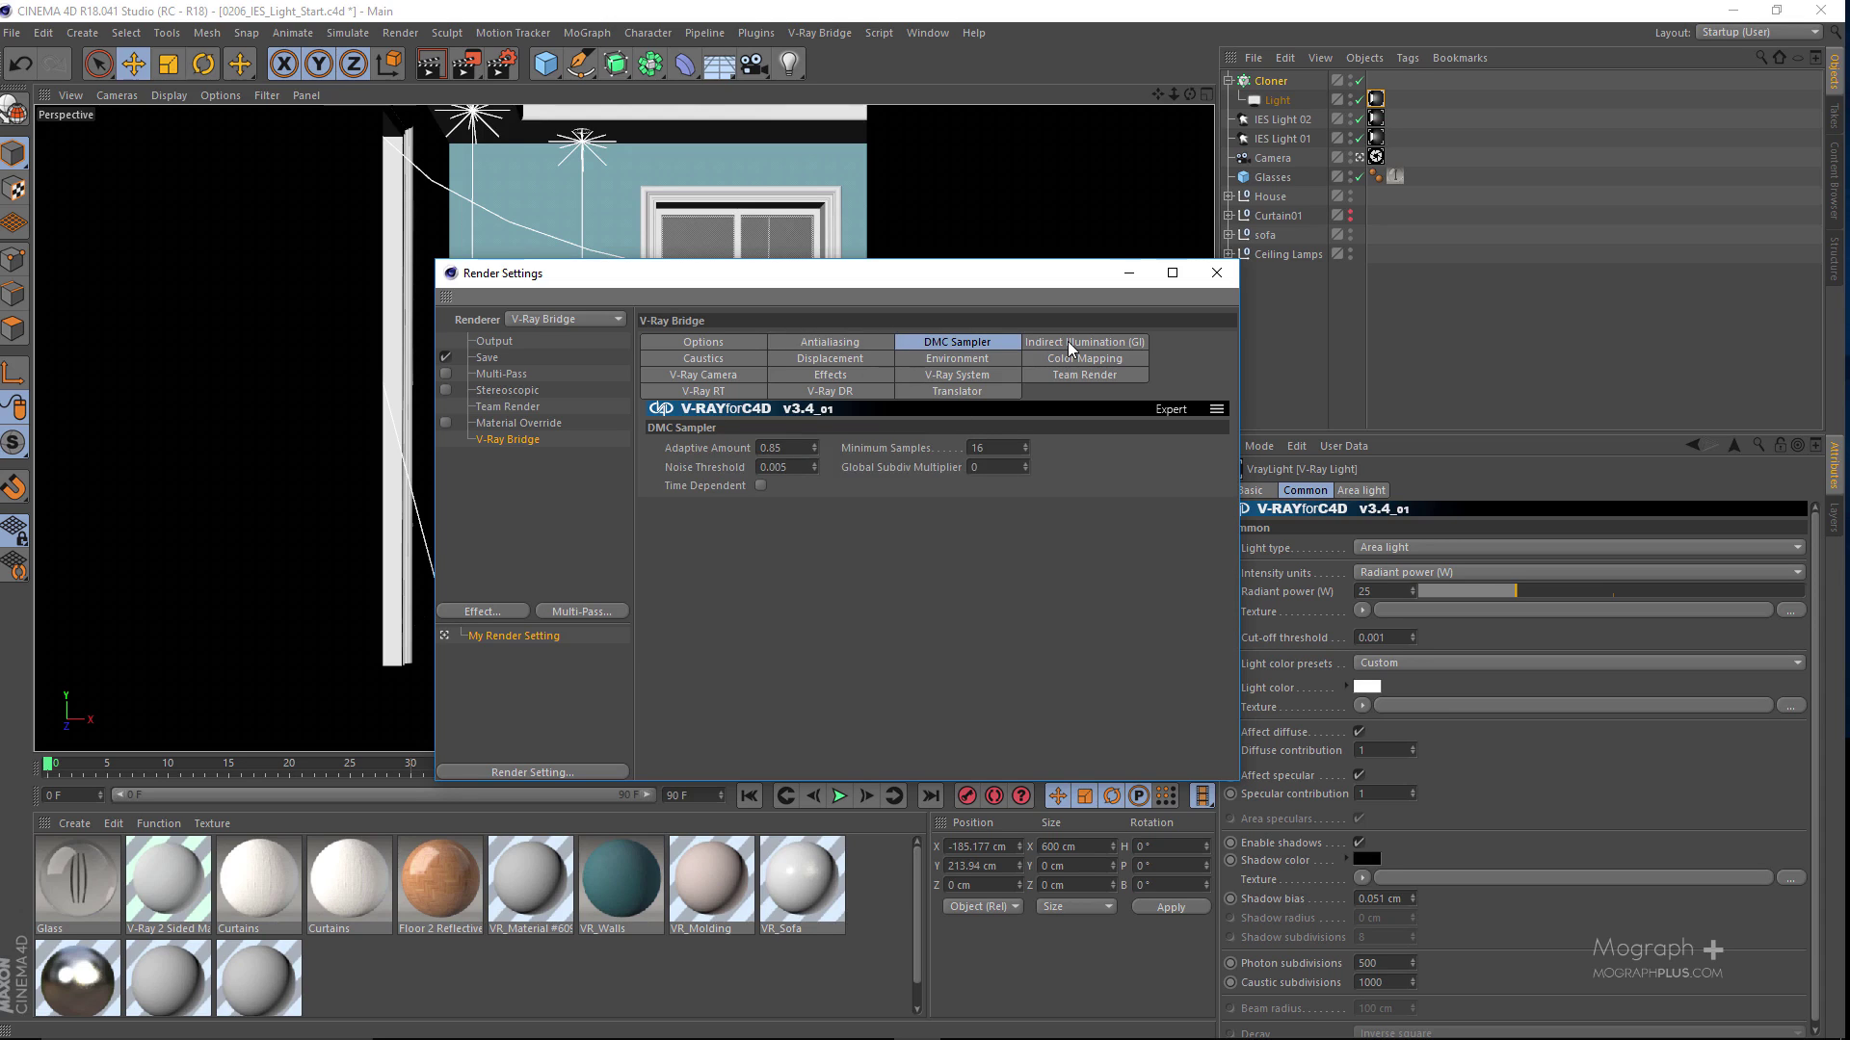
left_click(1069, 345)
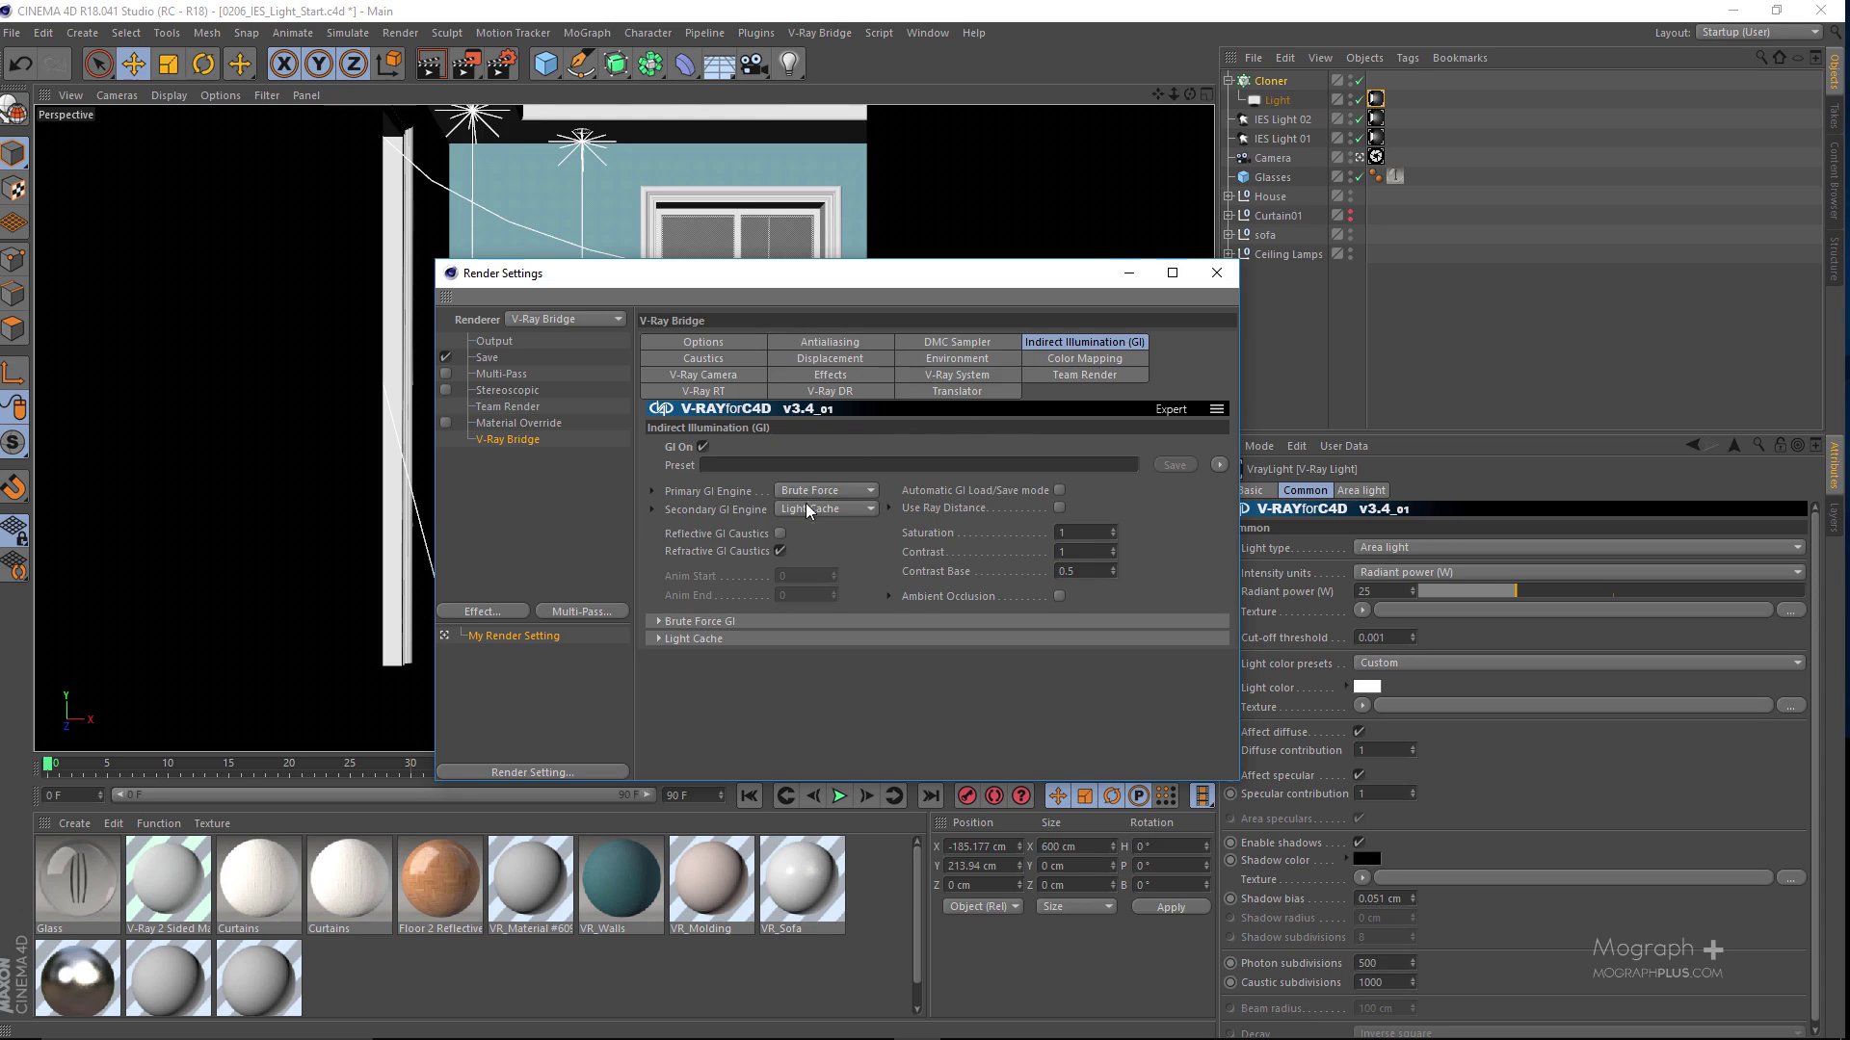
left_click(729, 639)
double_click(810, 675)
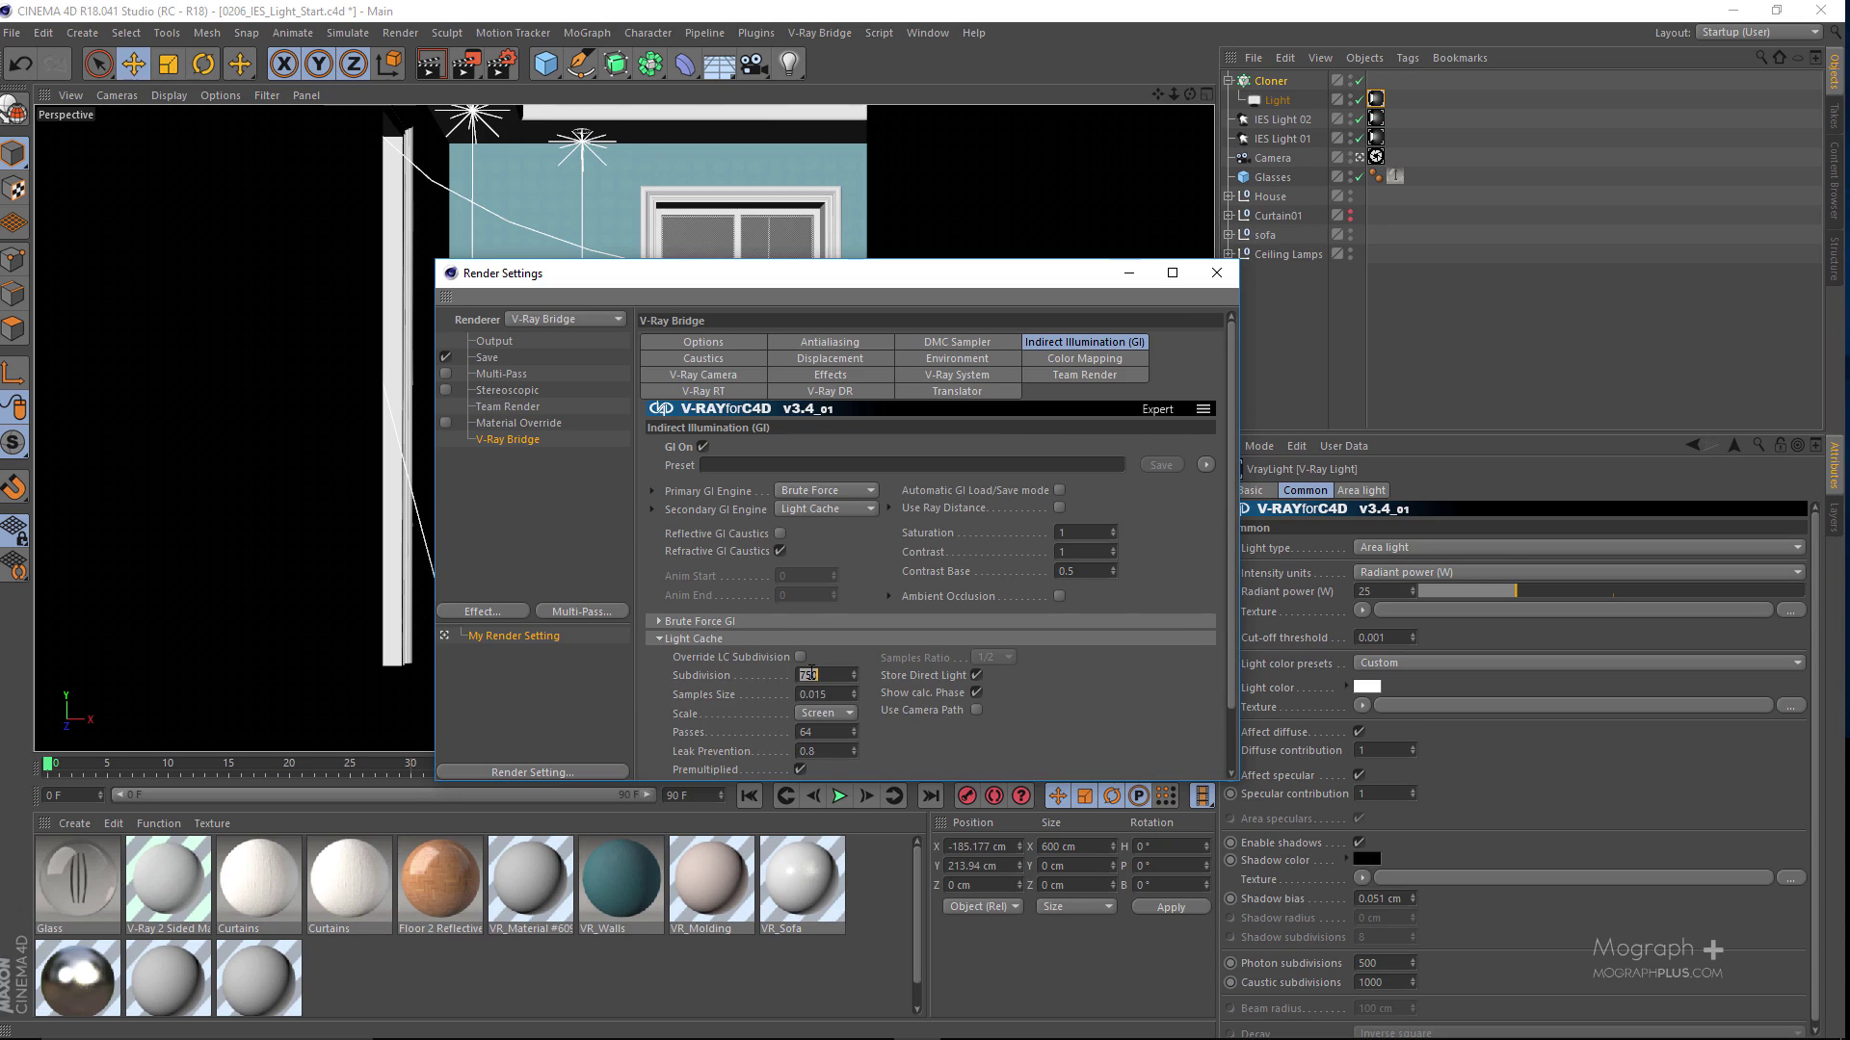
type("1000")
left_click(1044, 360)
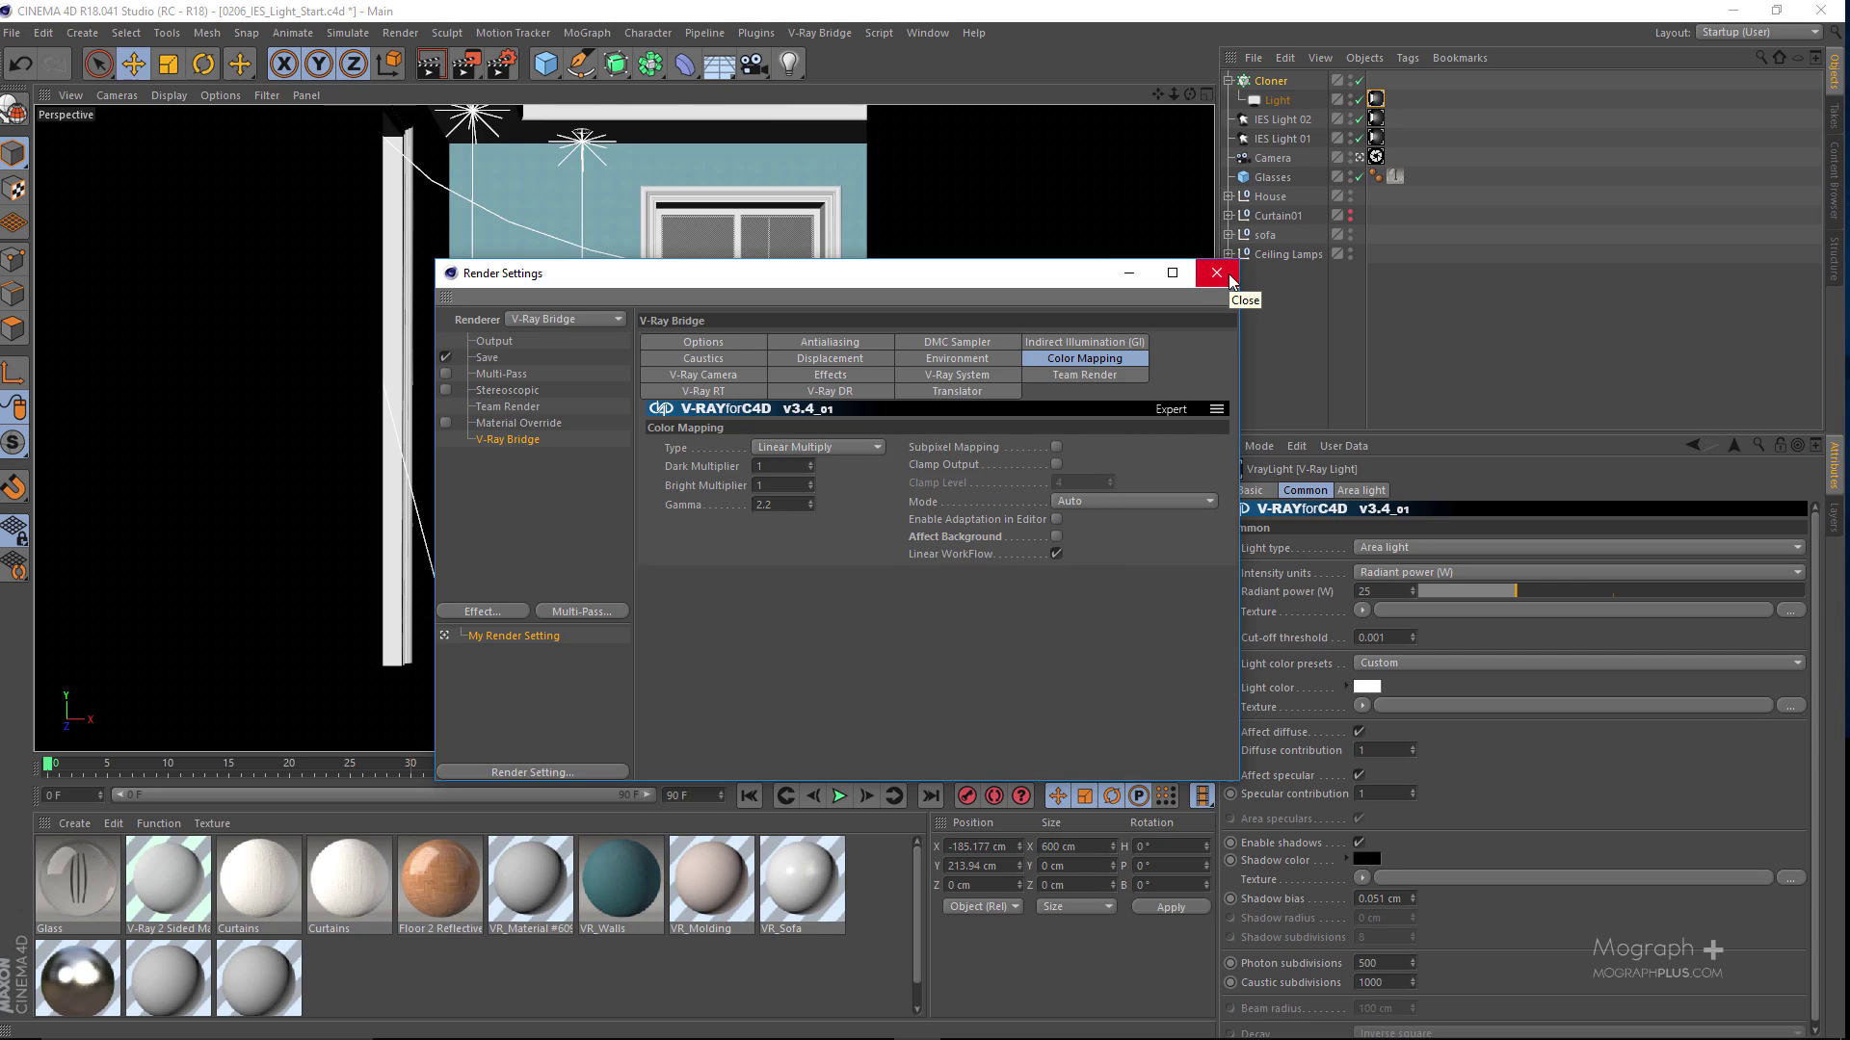
left_click(1229, 276)
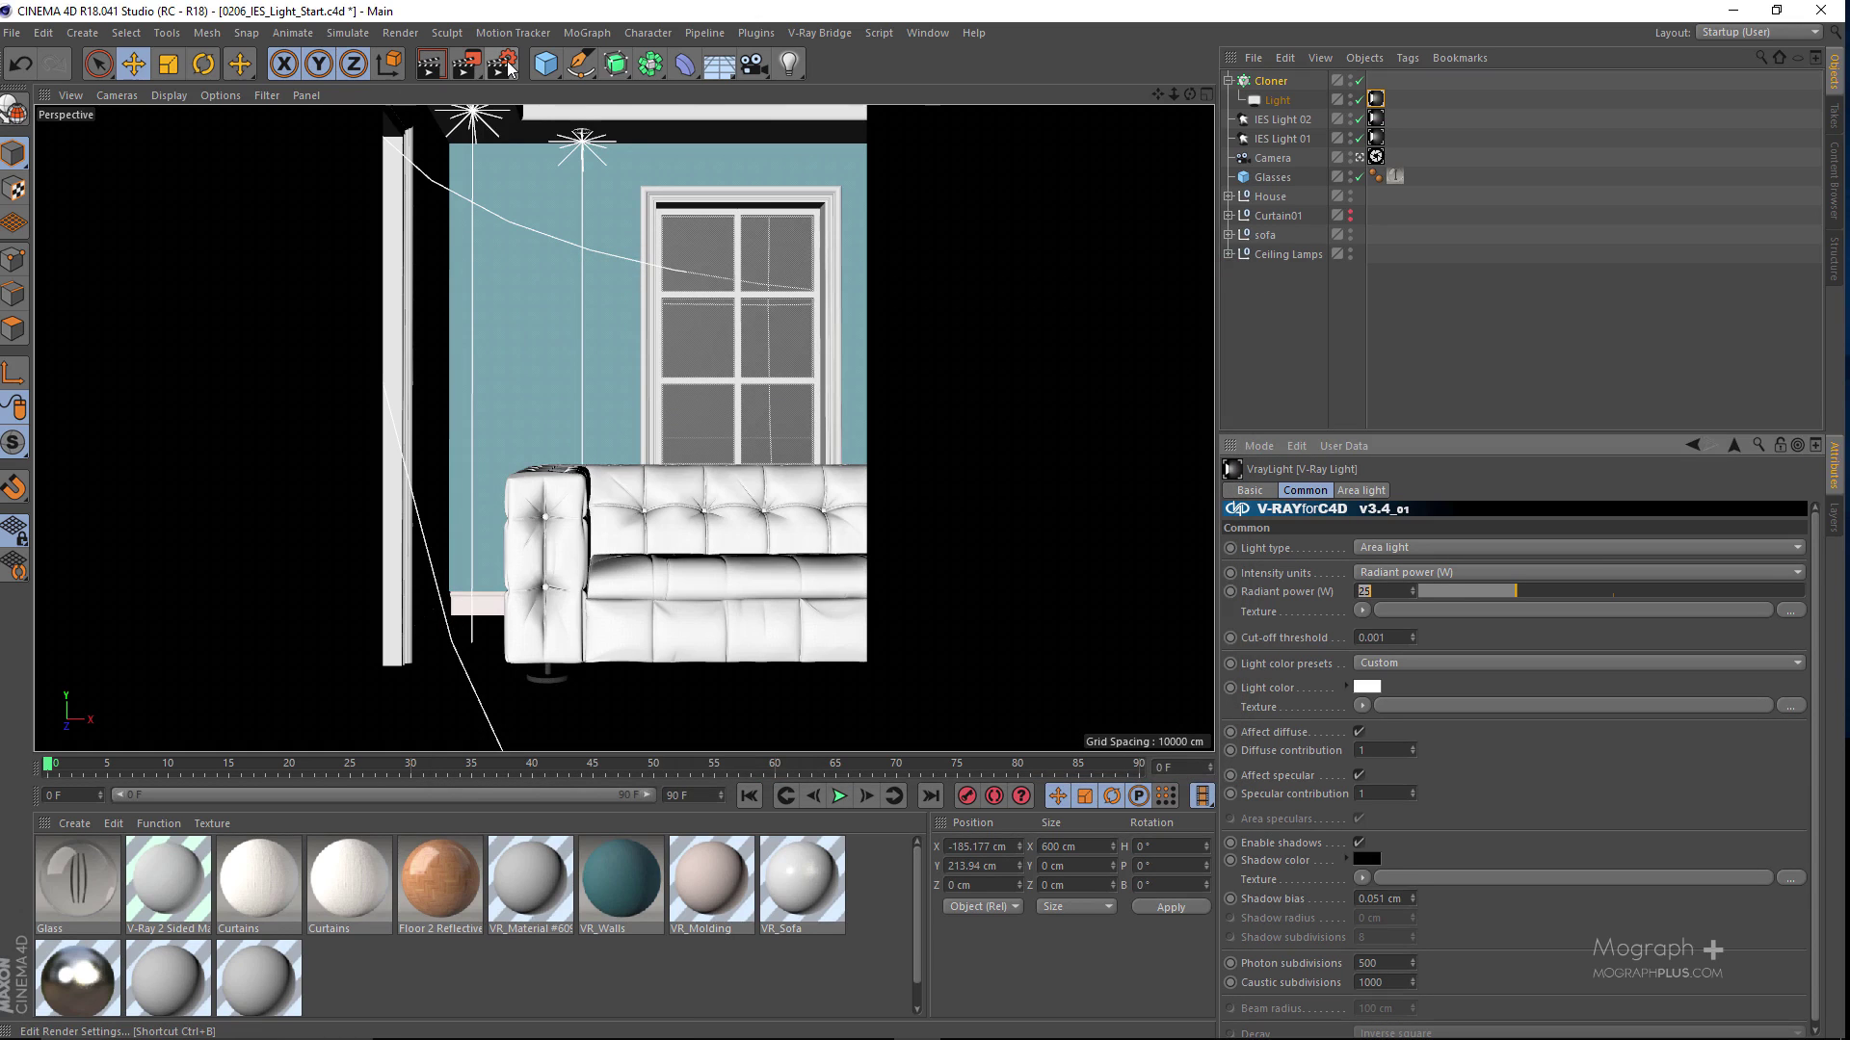
Step: Examine the Denoiser channel's settings in the V-Ray Multipass Manager and close the manager
left_click(831, 34)
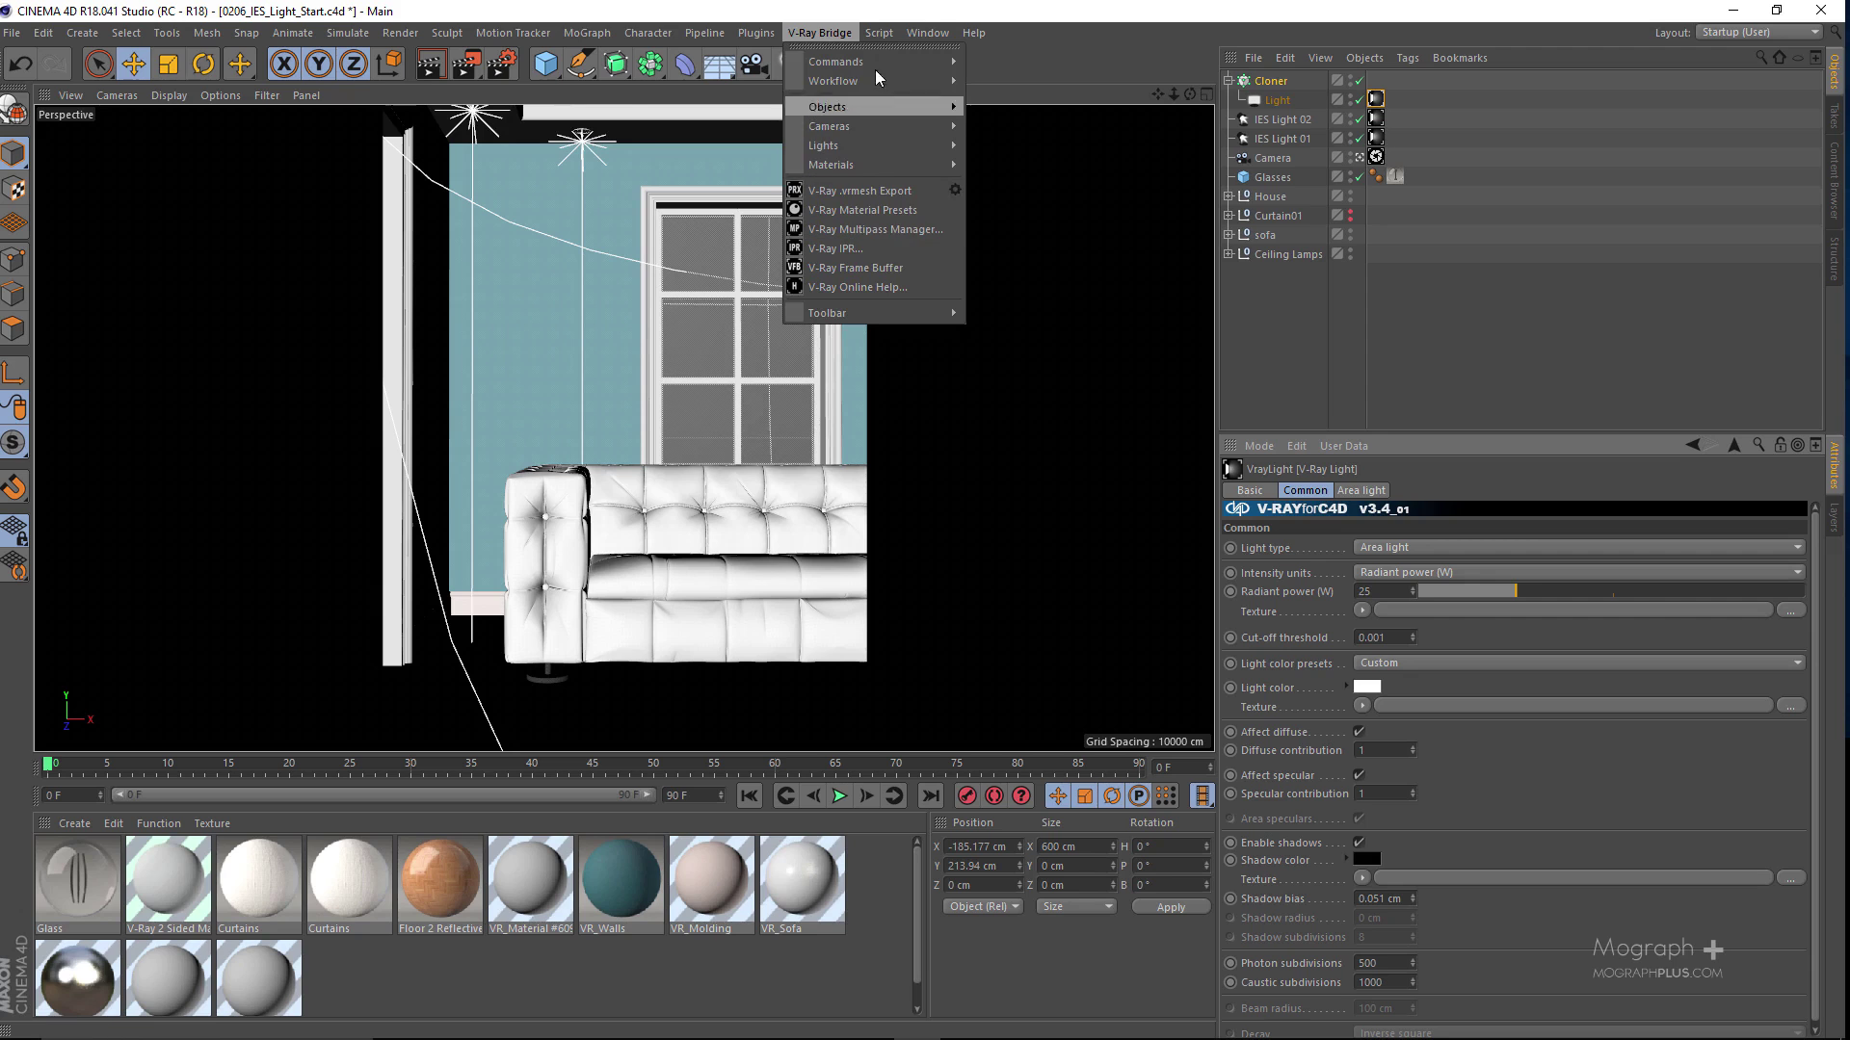
left_click(922, 228)
left_click(636, 236)
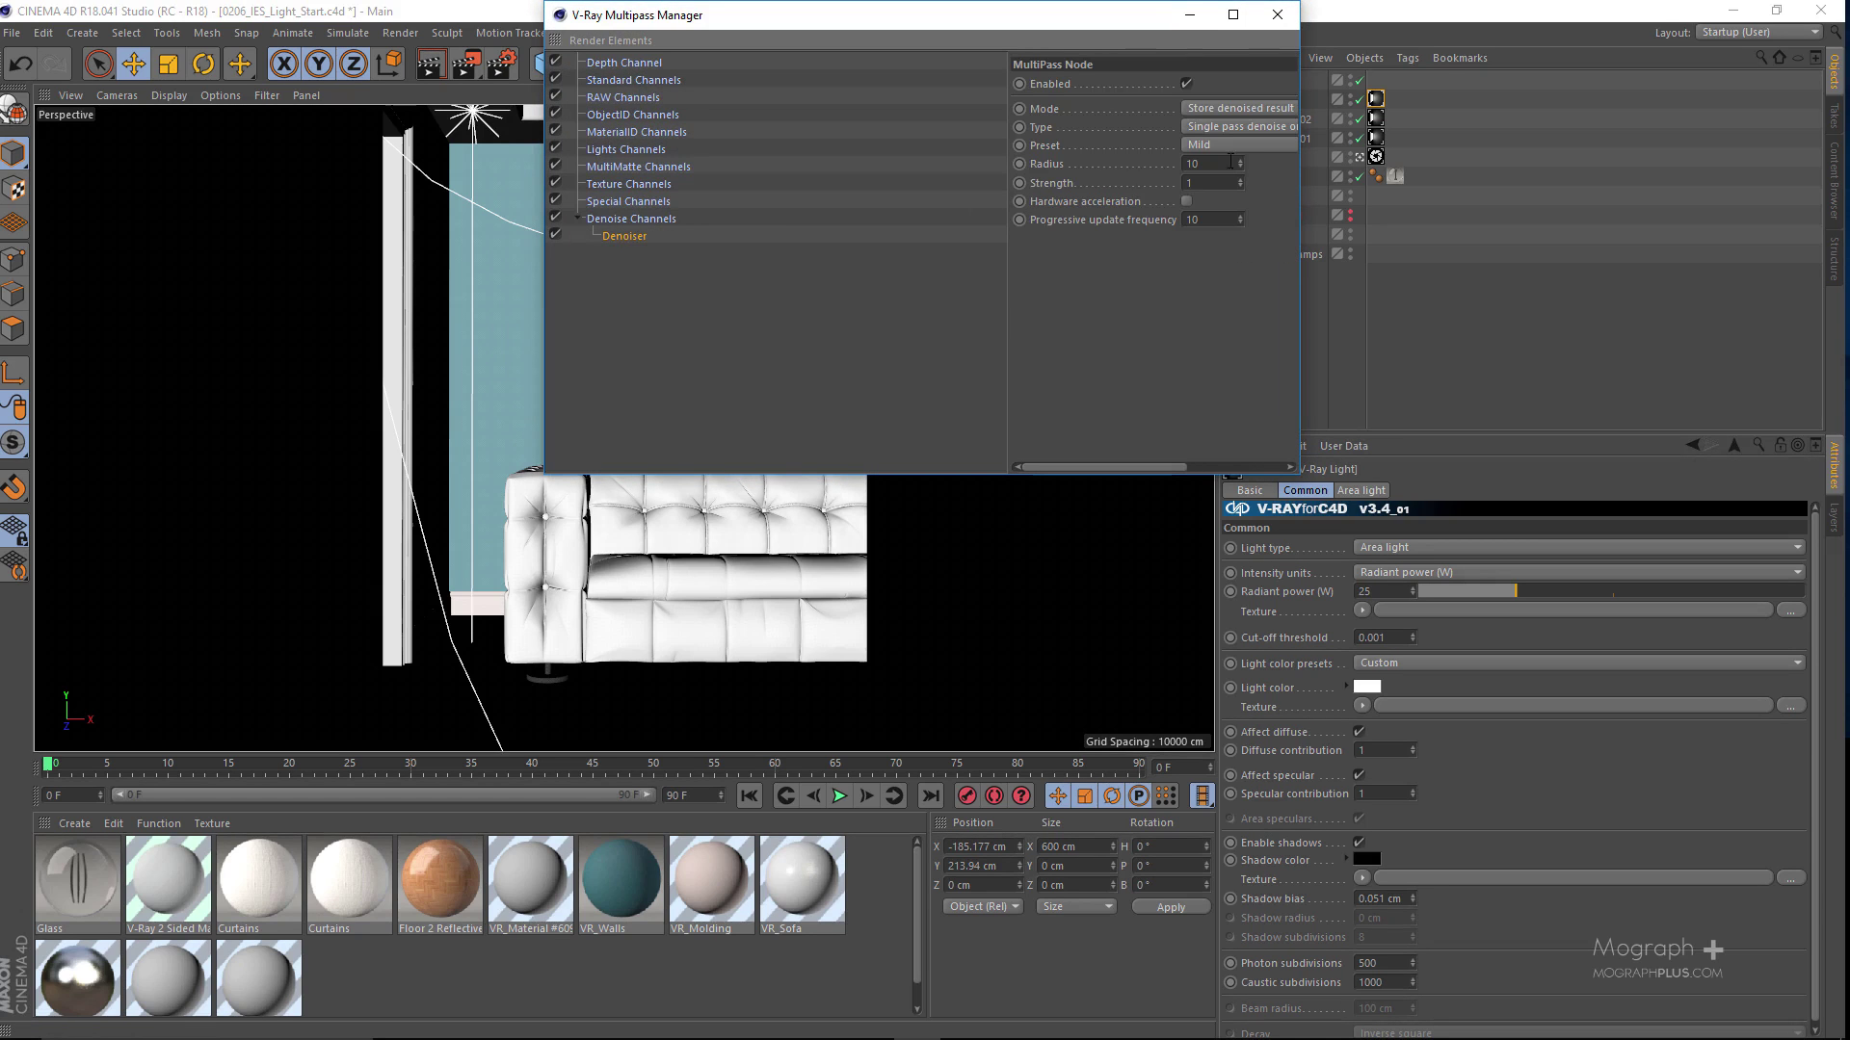
left_click(1279, 17)
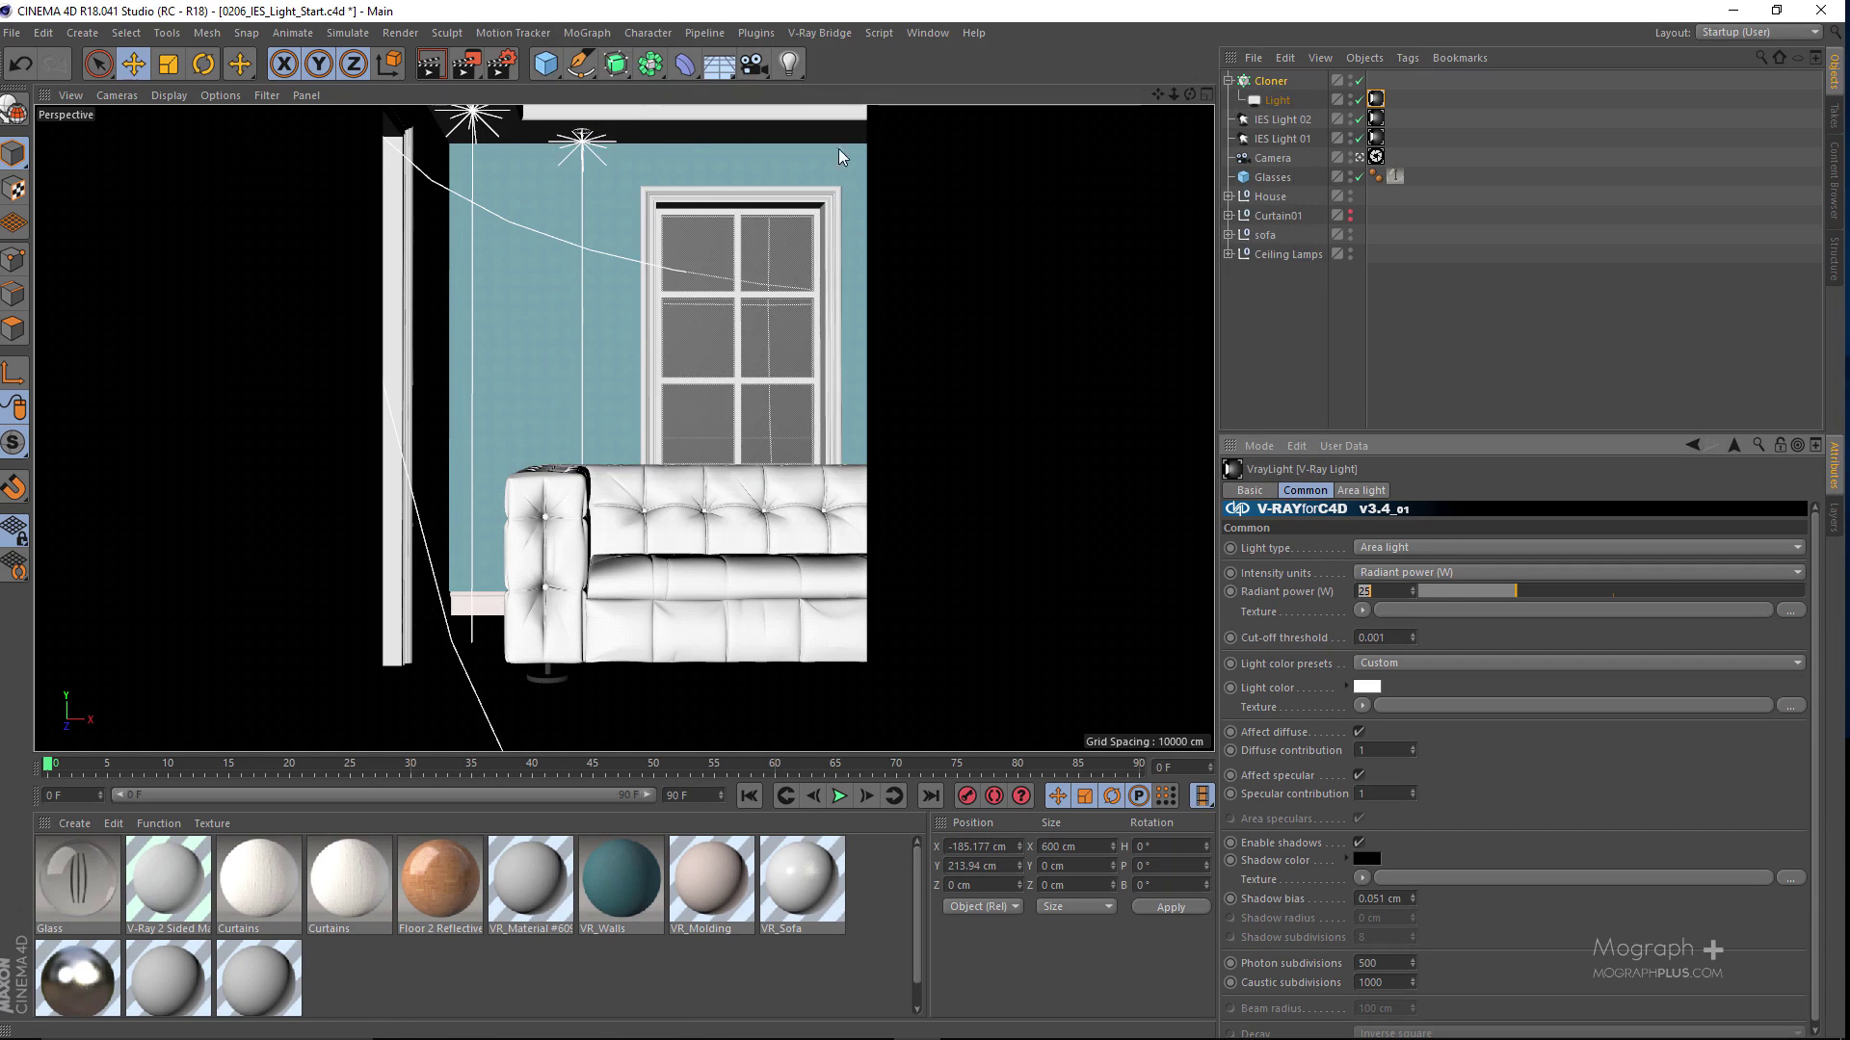
Step: Render the scene to the Picture Viewer, stop the render, and close the frame buffer and the Picture Viewer
left_click(463, 65)
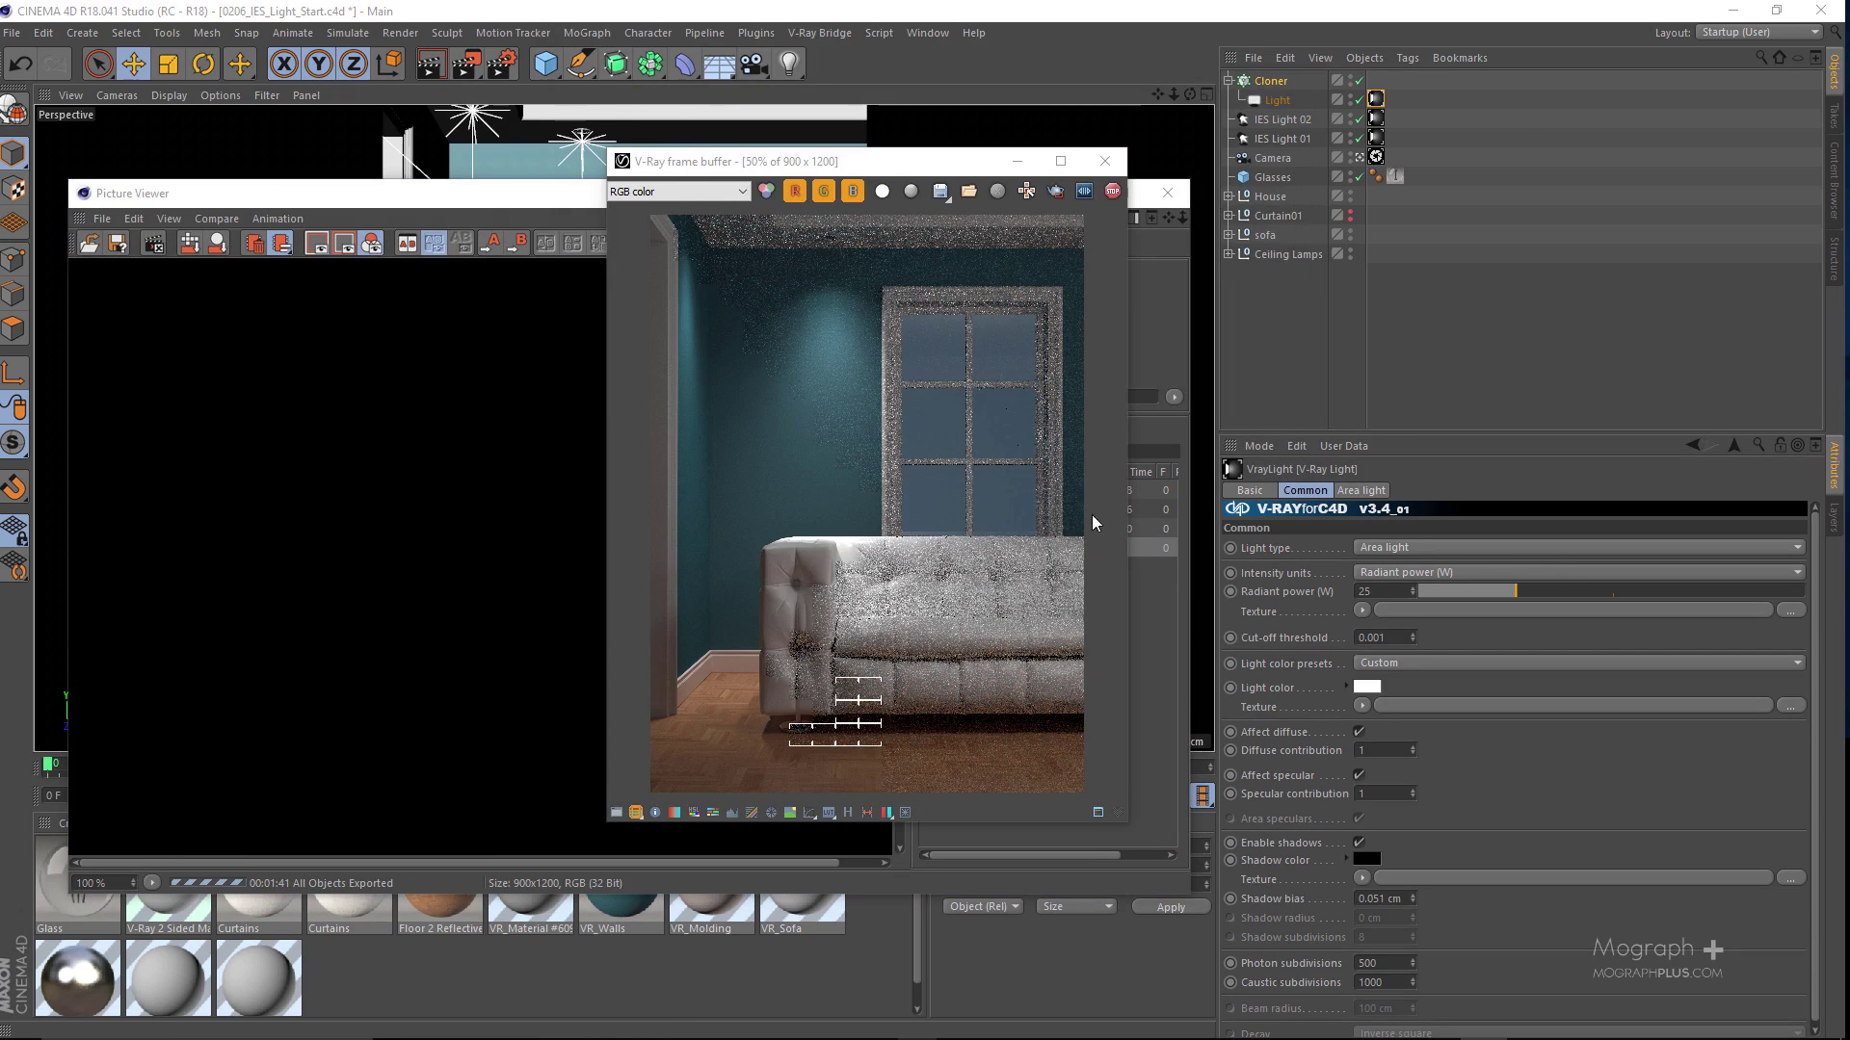
left_click(1113, 191)
left_click(1104, 160)
left_click(1168, 191)
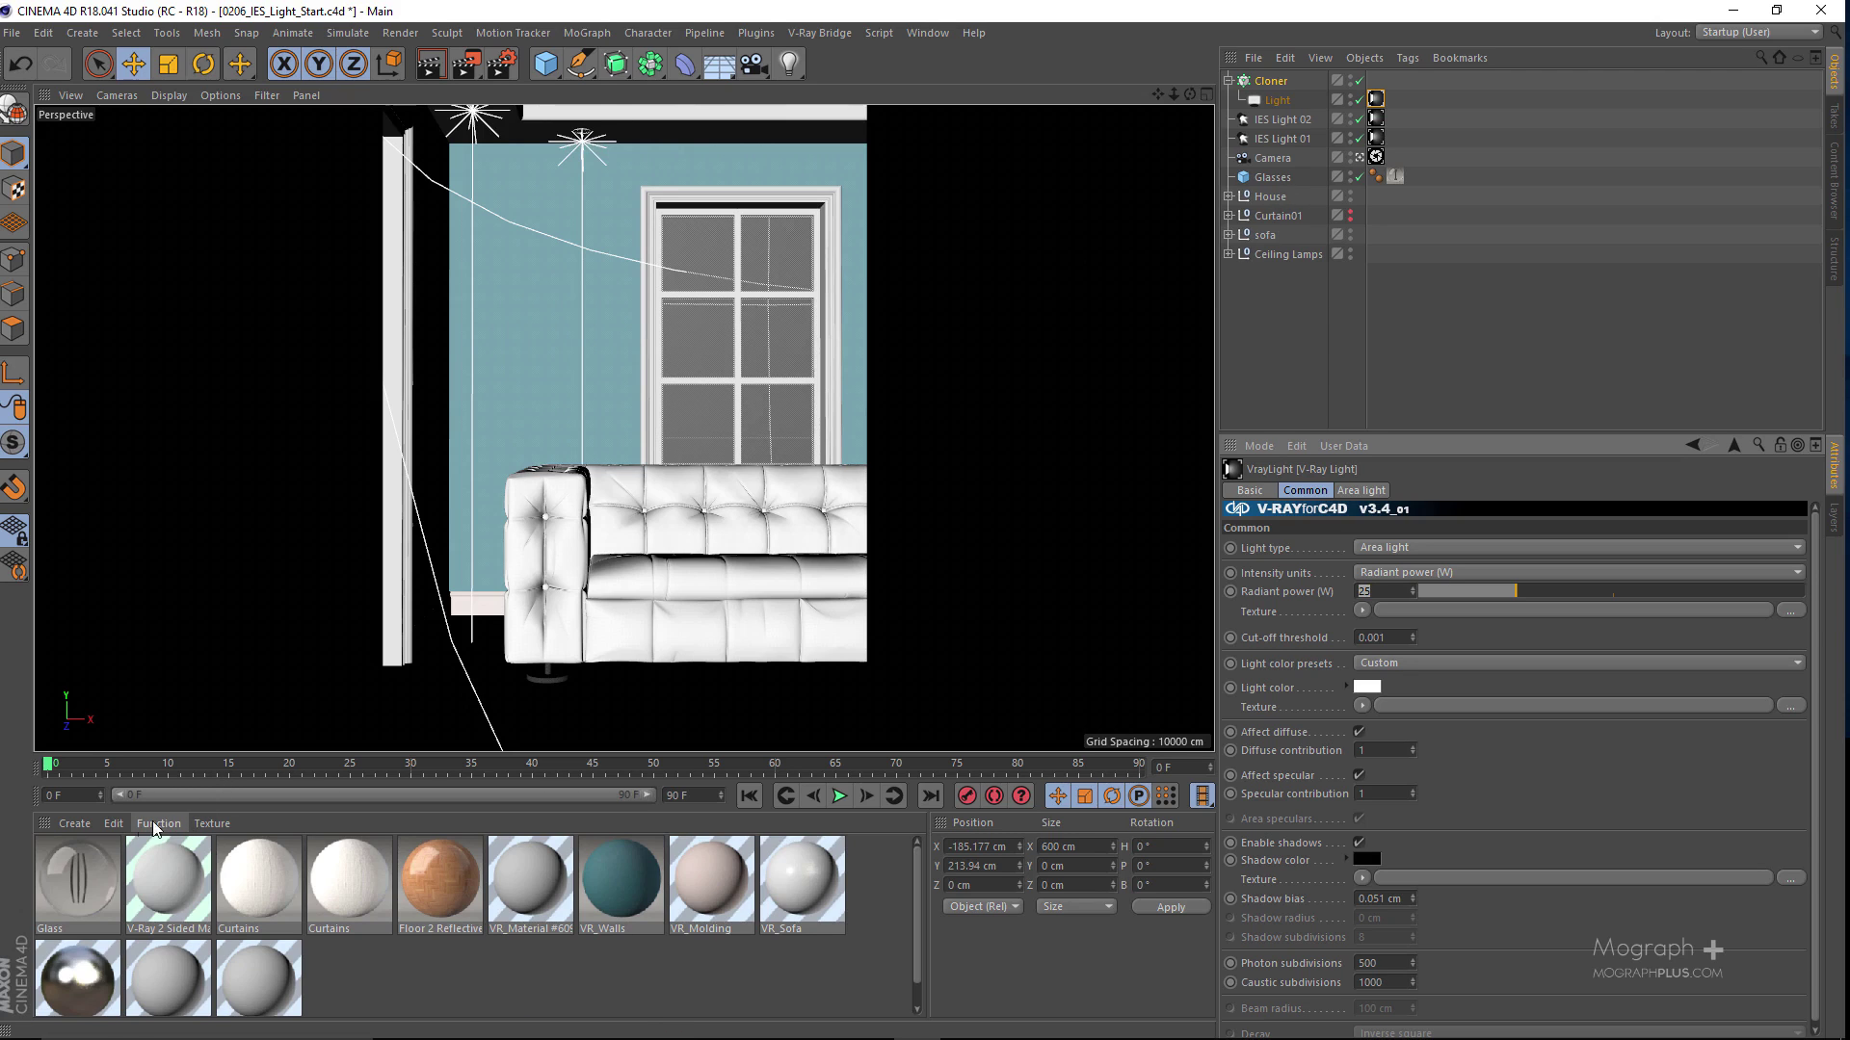
Step: Create a V-Ray Advanced Material with Diffuse Layer 1 disabled and the Luminosity Layer enabled
left_click(94, 822)
mouse_move(154, 888)
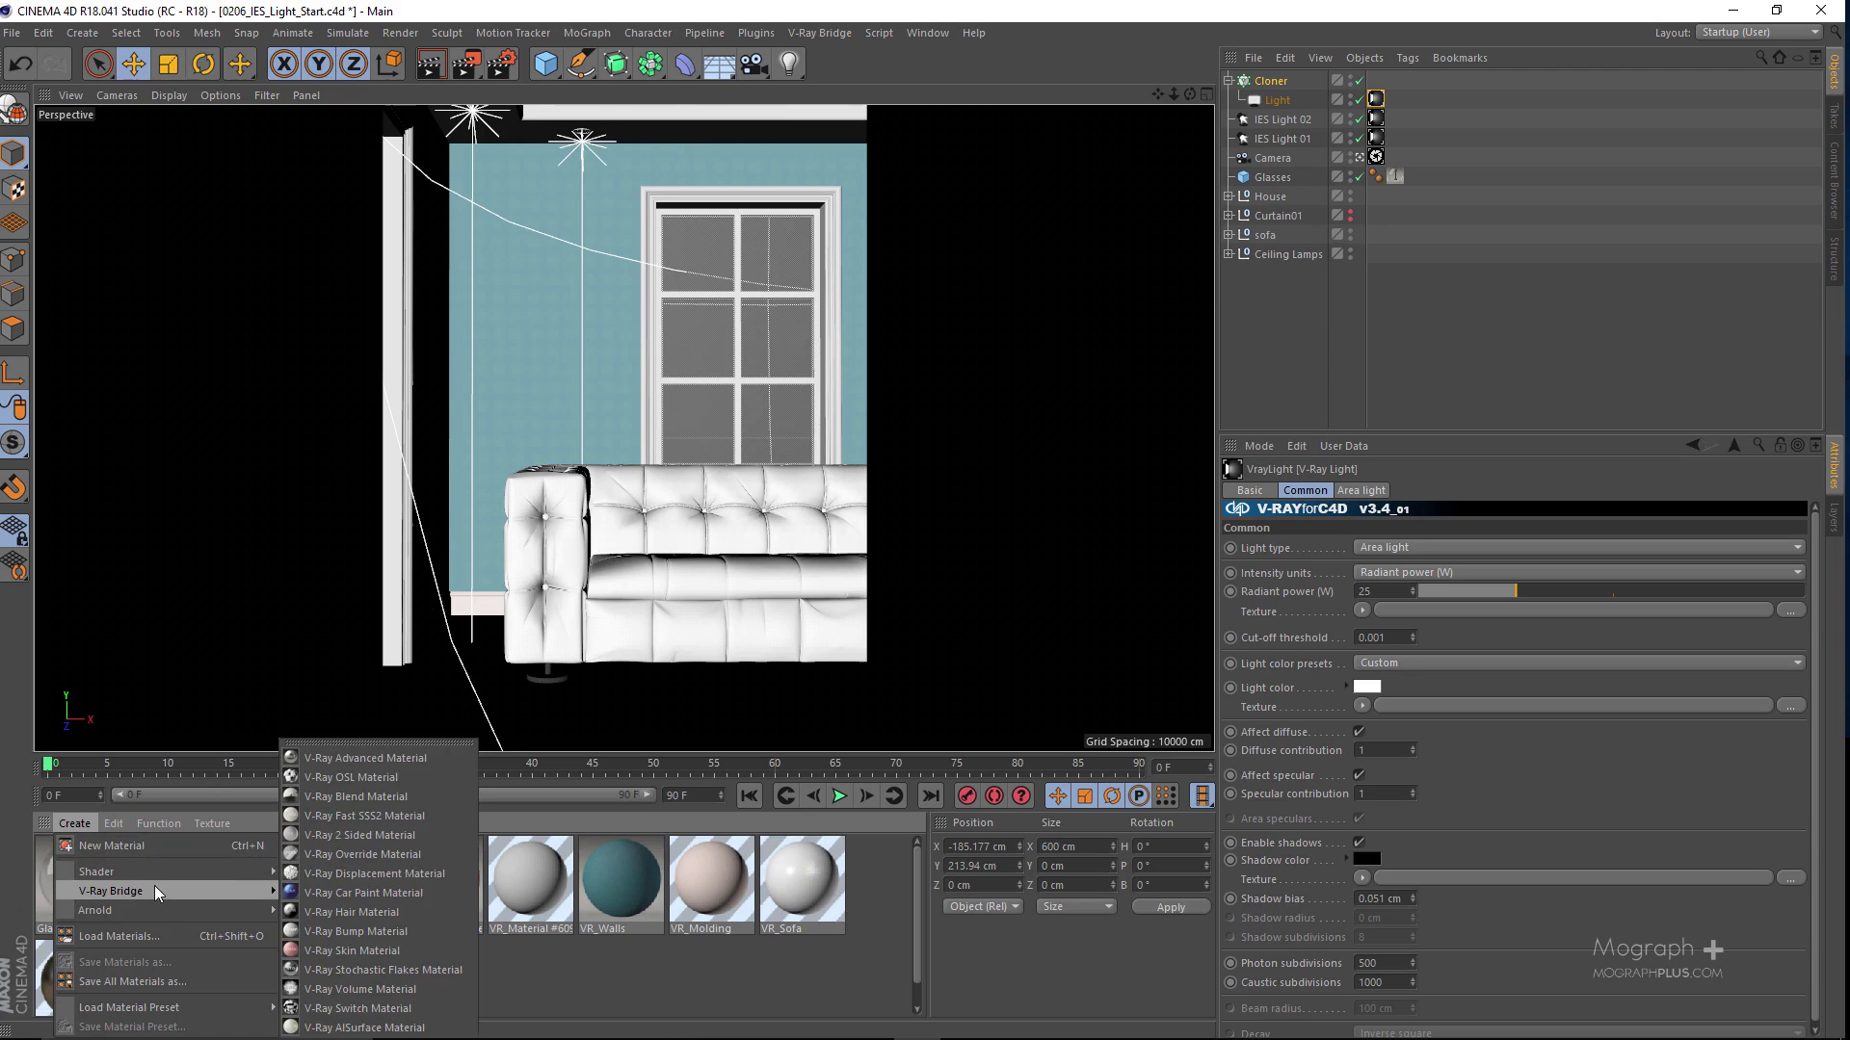
left_click(345, 755)
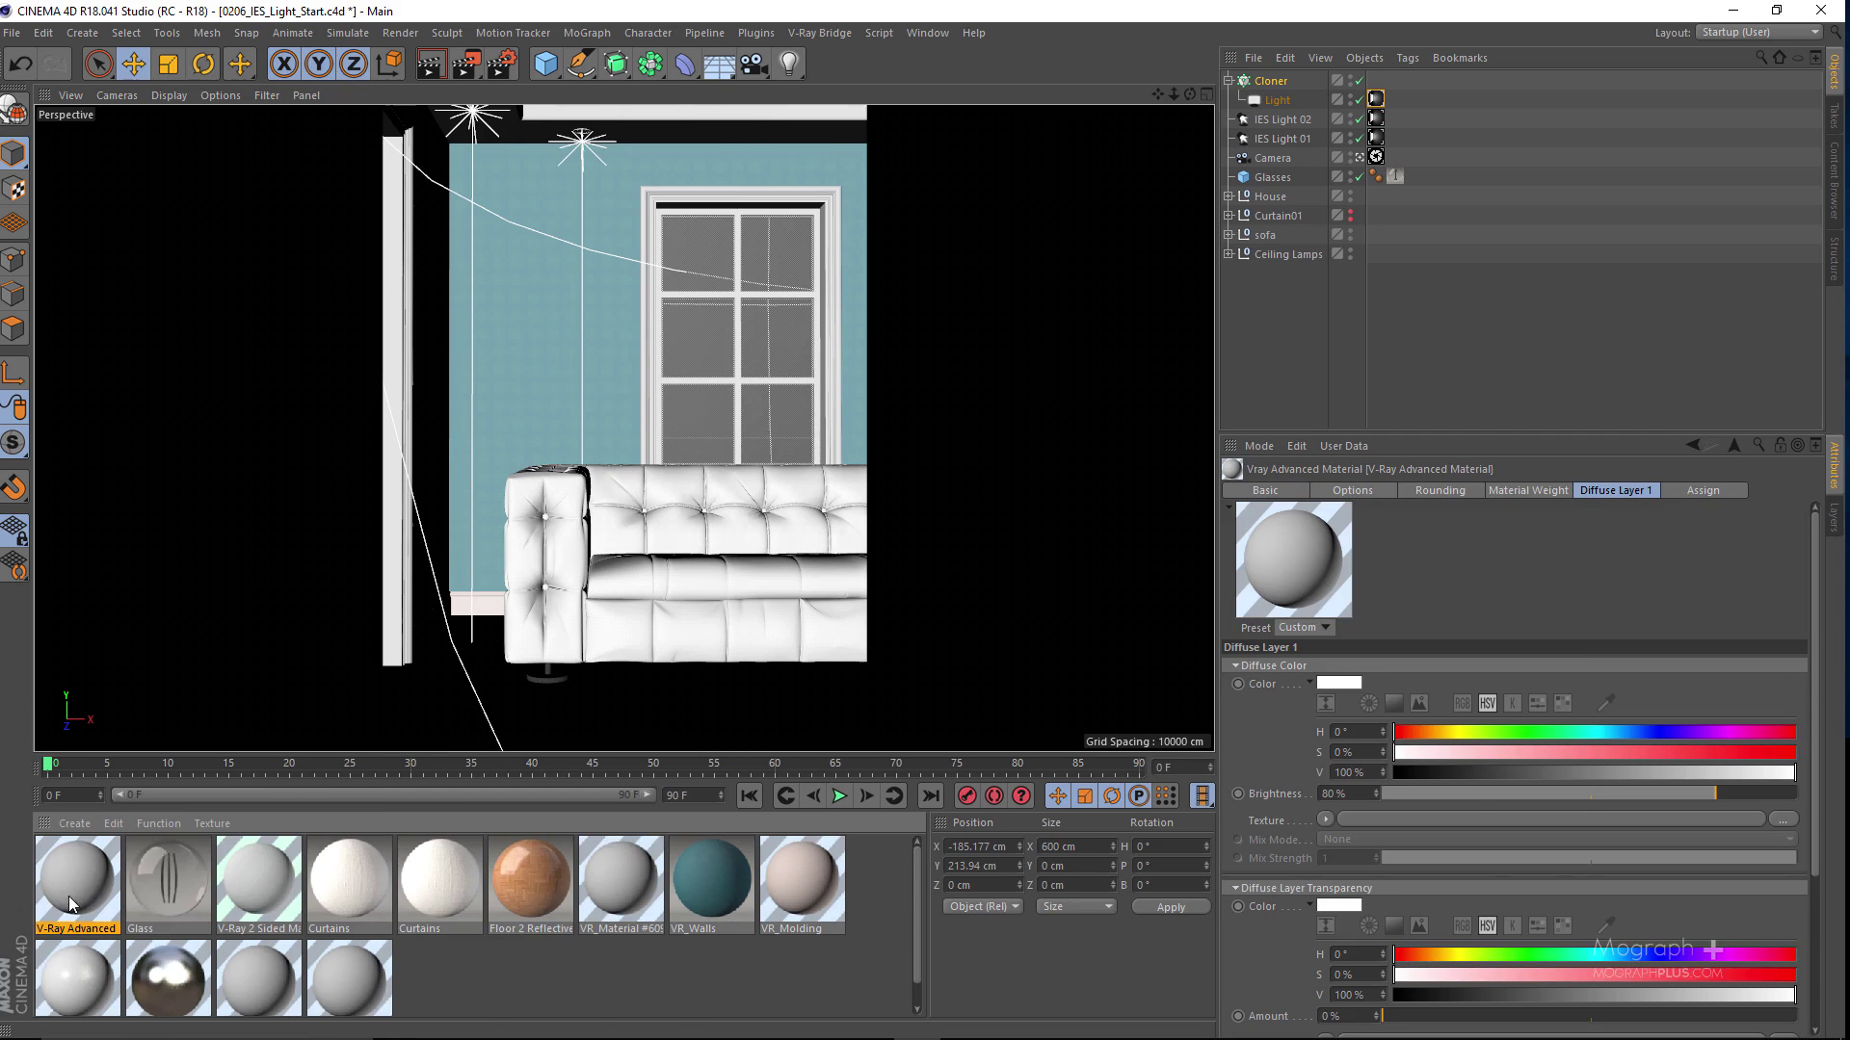
double_click(72, 876)
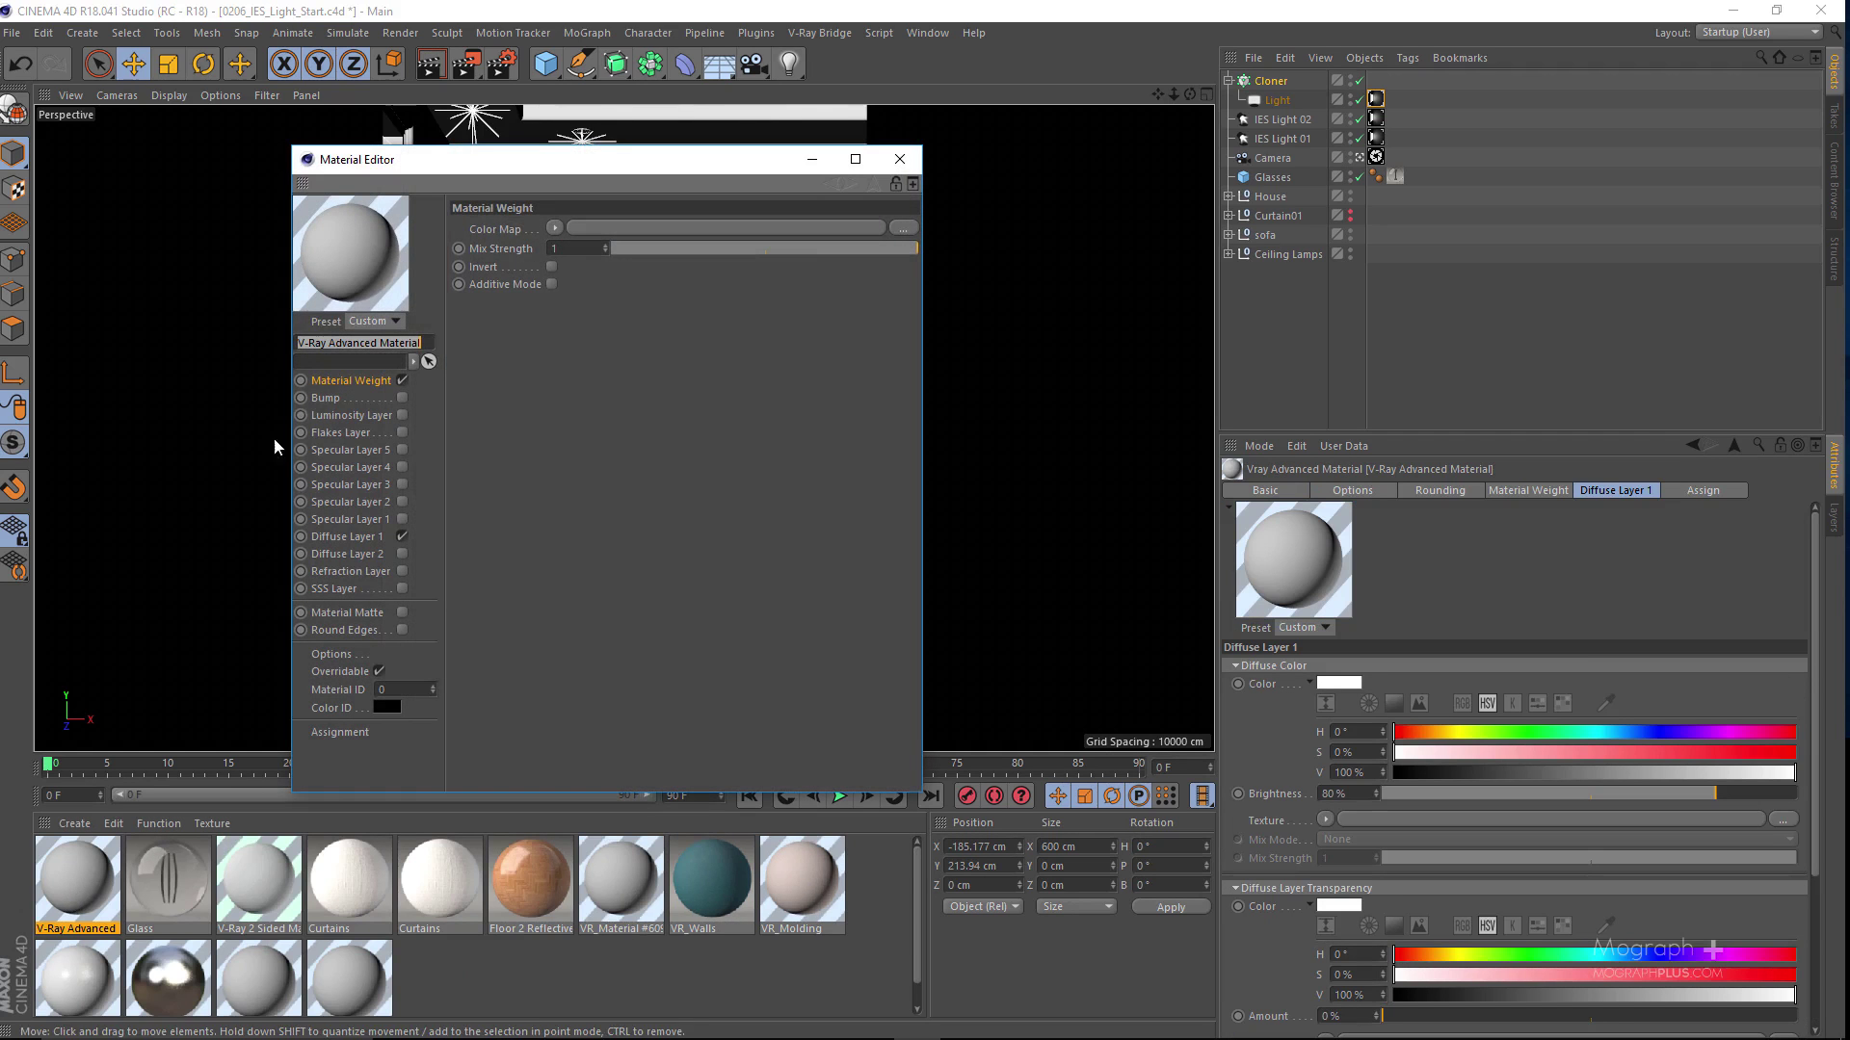
left_click(349, 537)
left_click(402, 537)
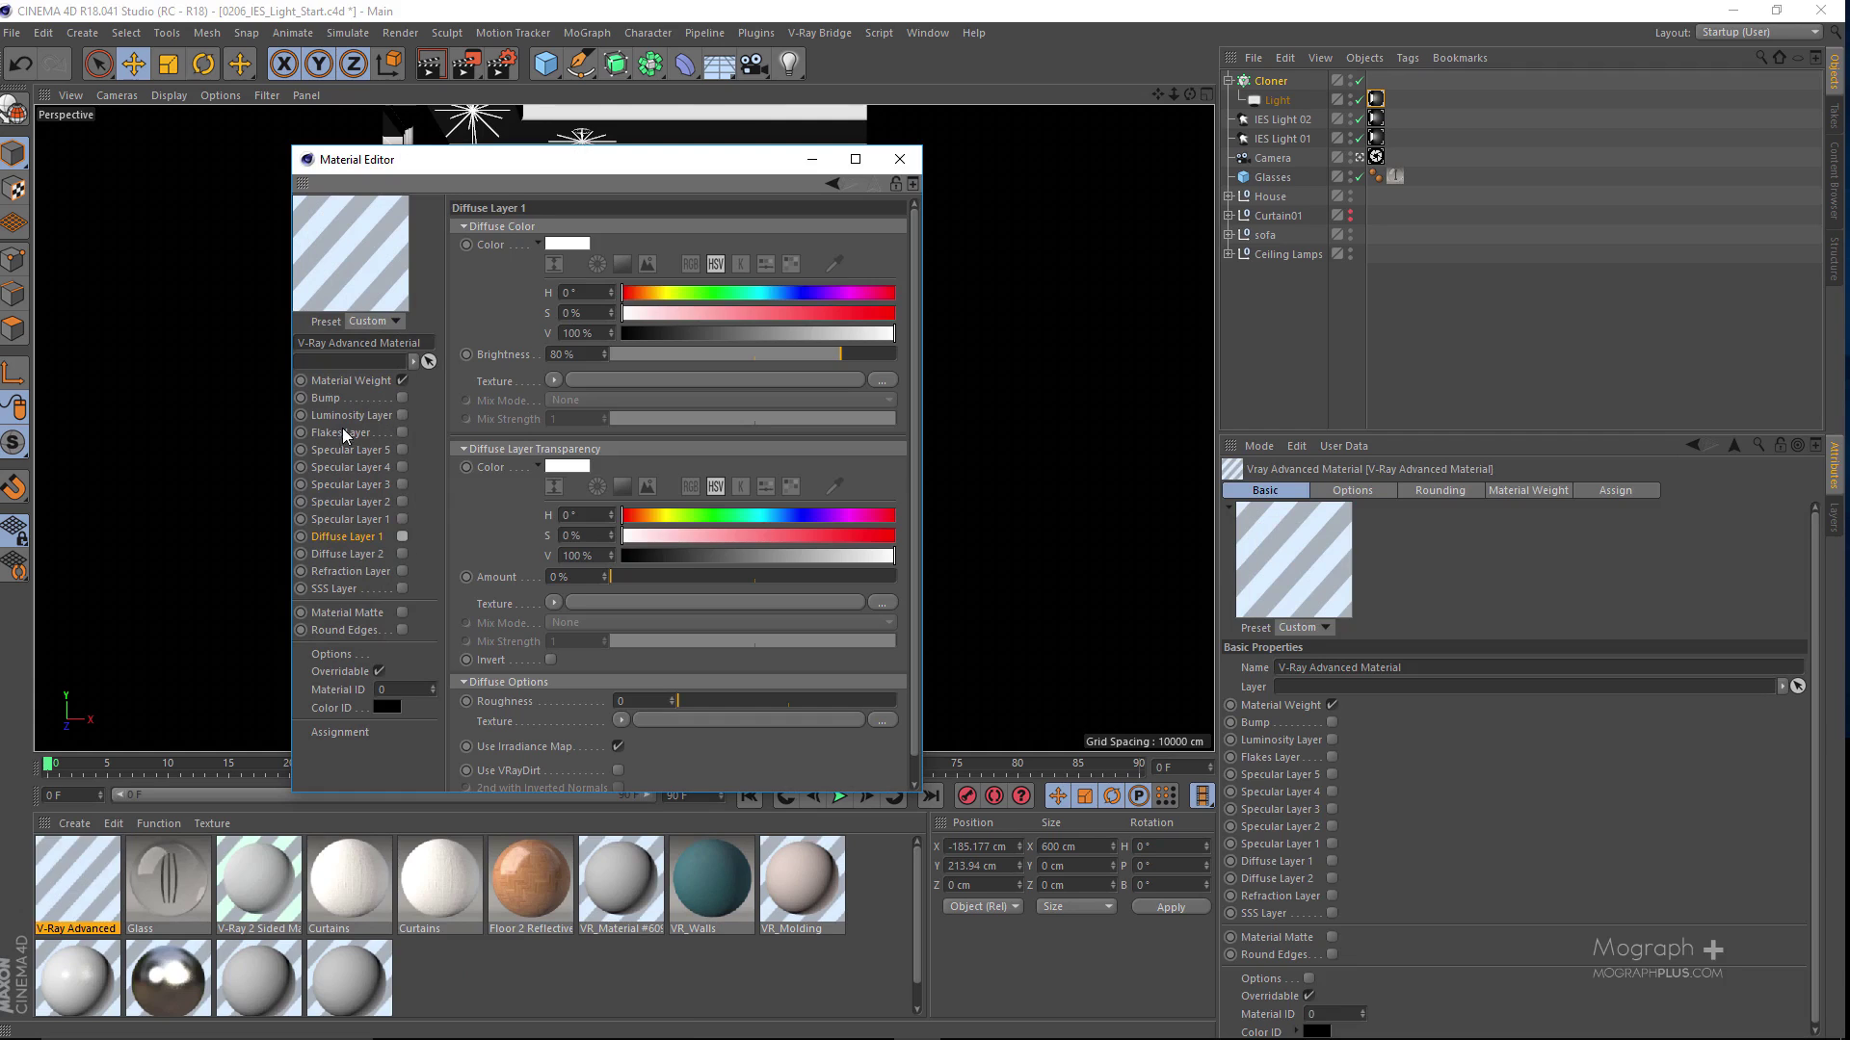
left_click(395, 417)
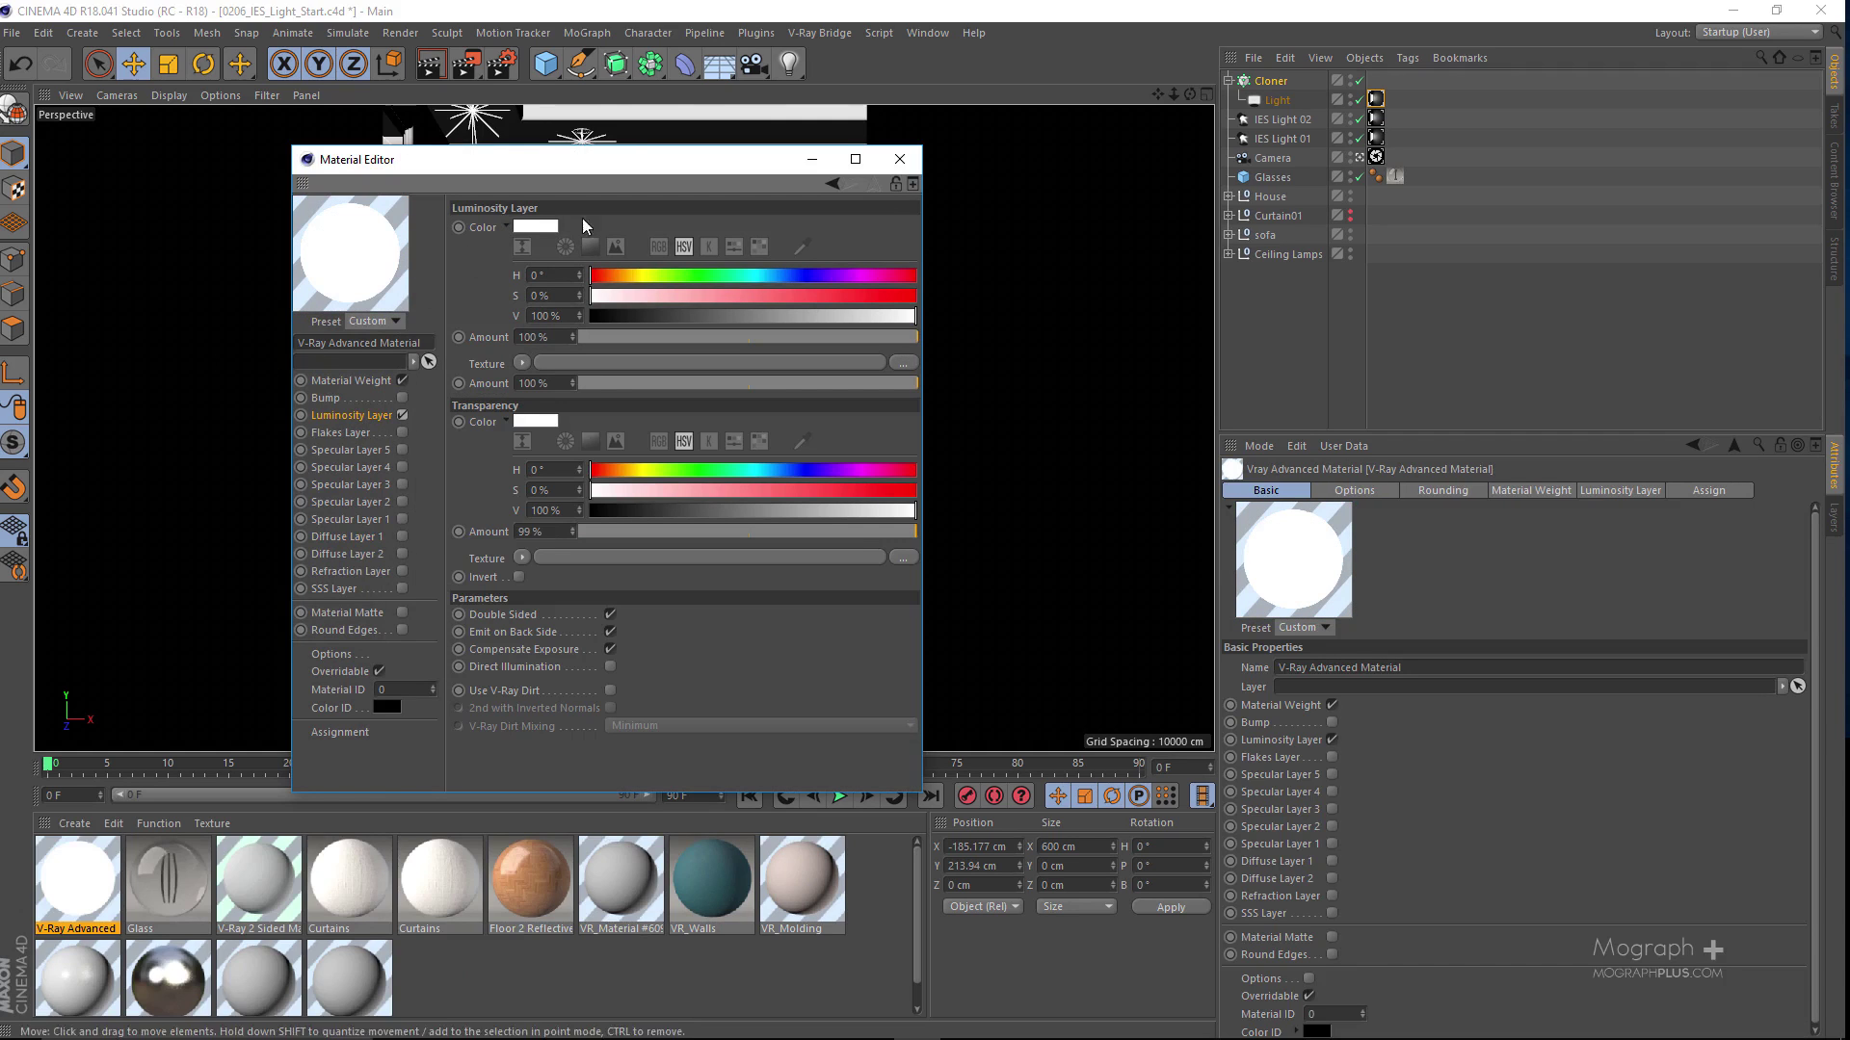
left_click(899, 159)
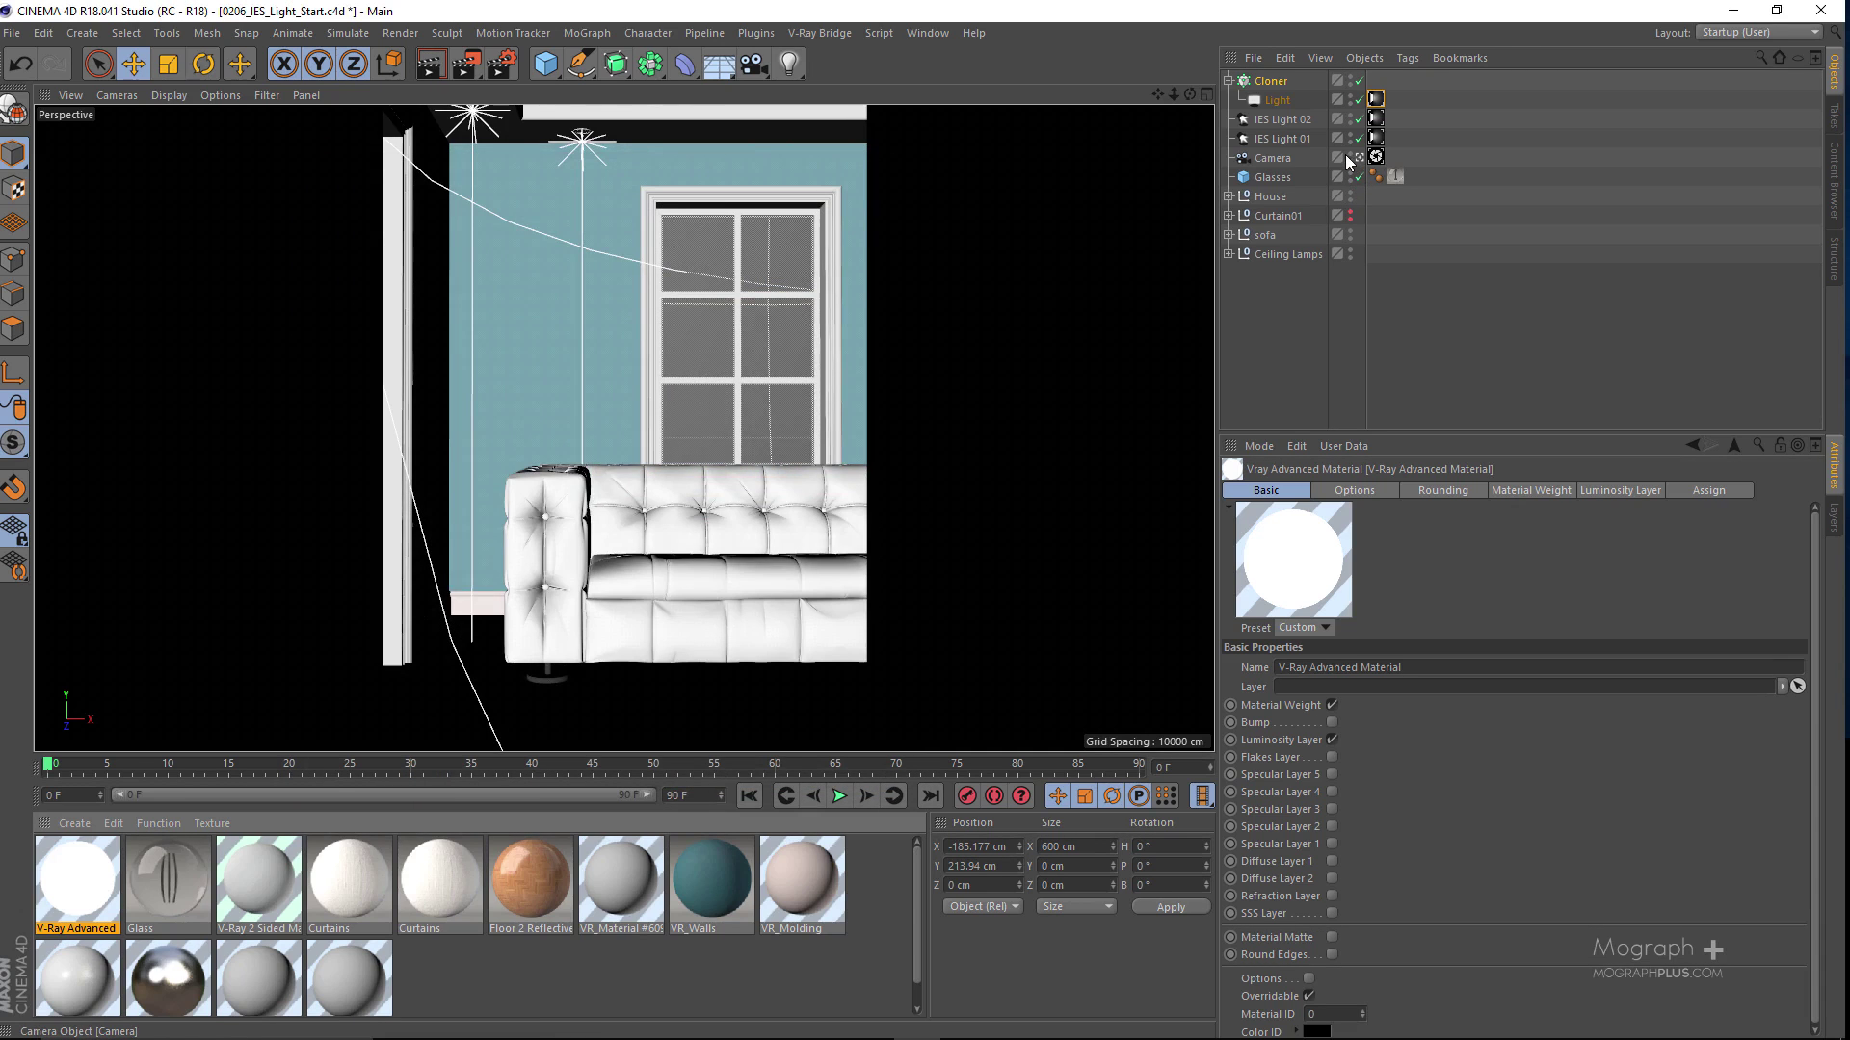
Step: Leave the camera view and select the inner discs of both ceiling lamps, LightMtl06 and LightMtl07, undoing any test moves
left_click(1352, 155)
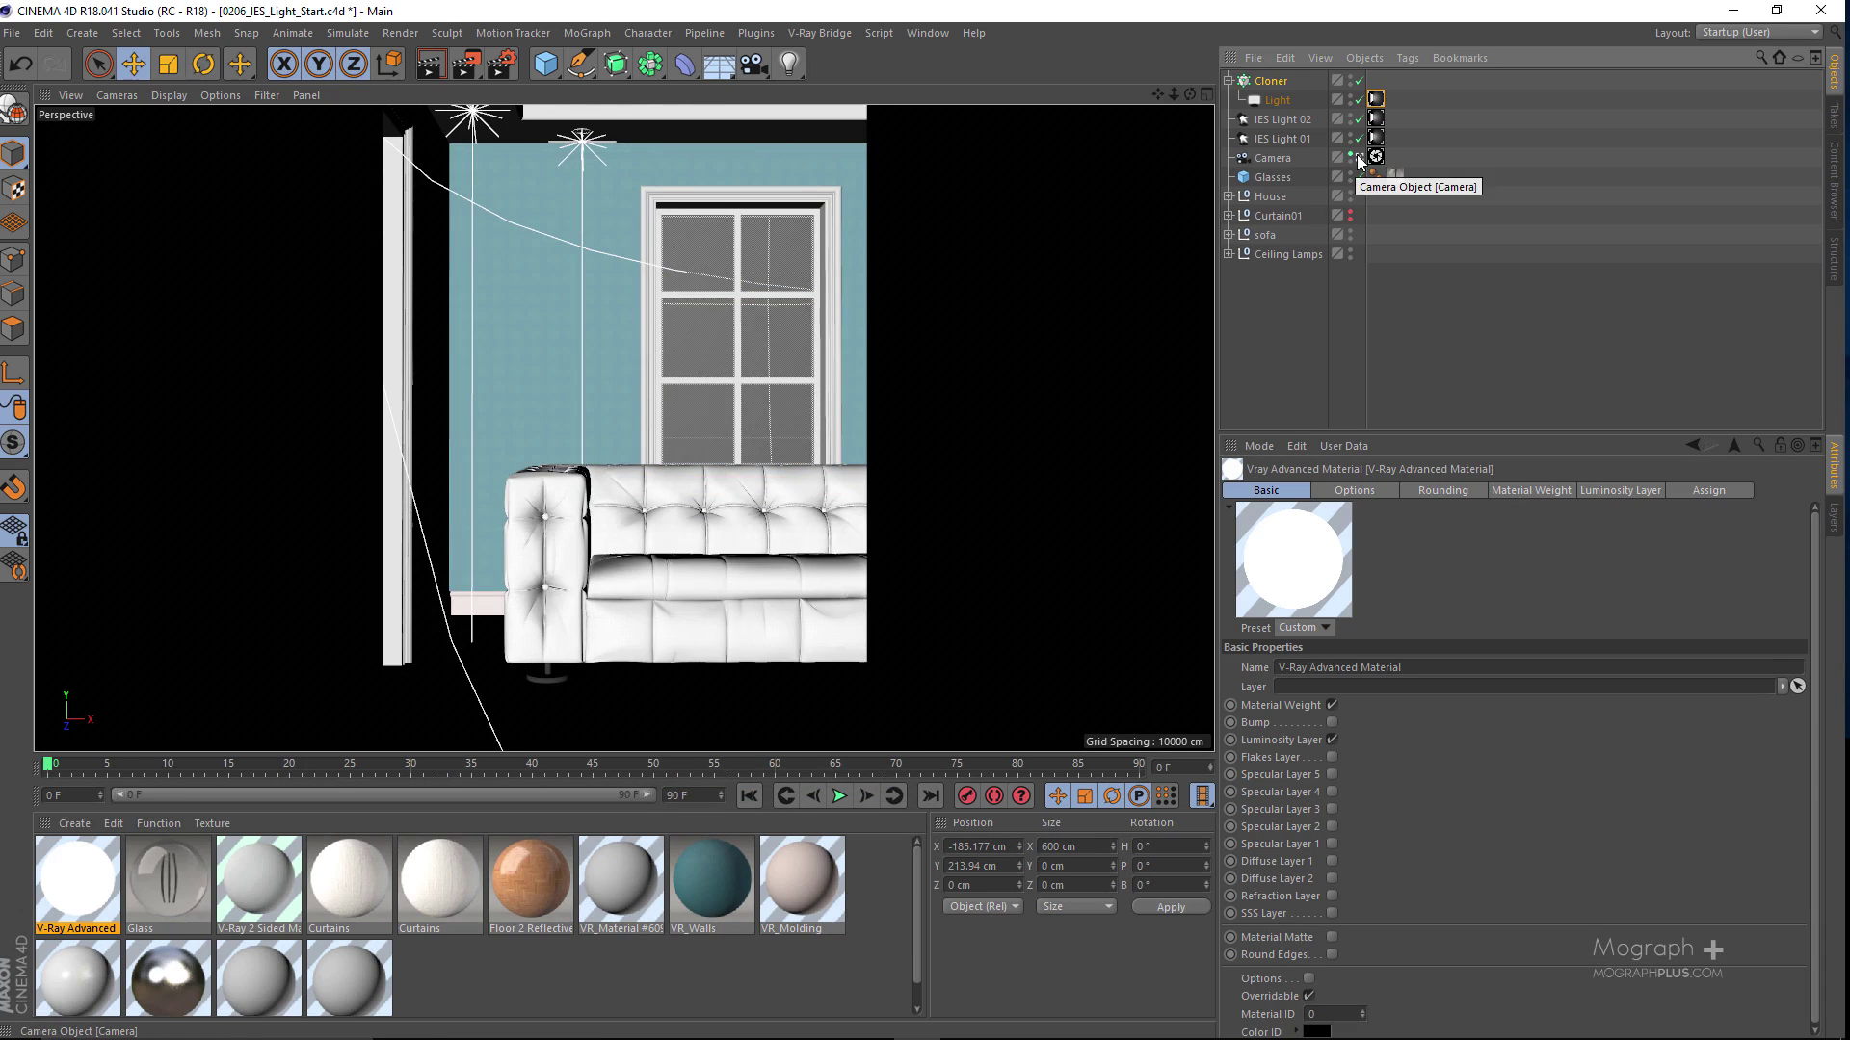
left_click(1358, 157)
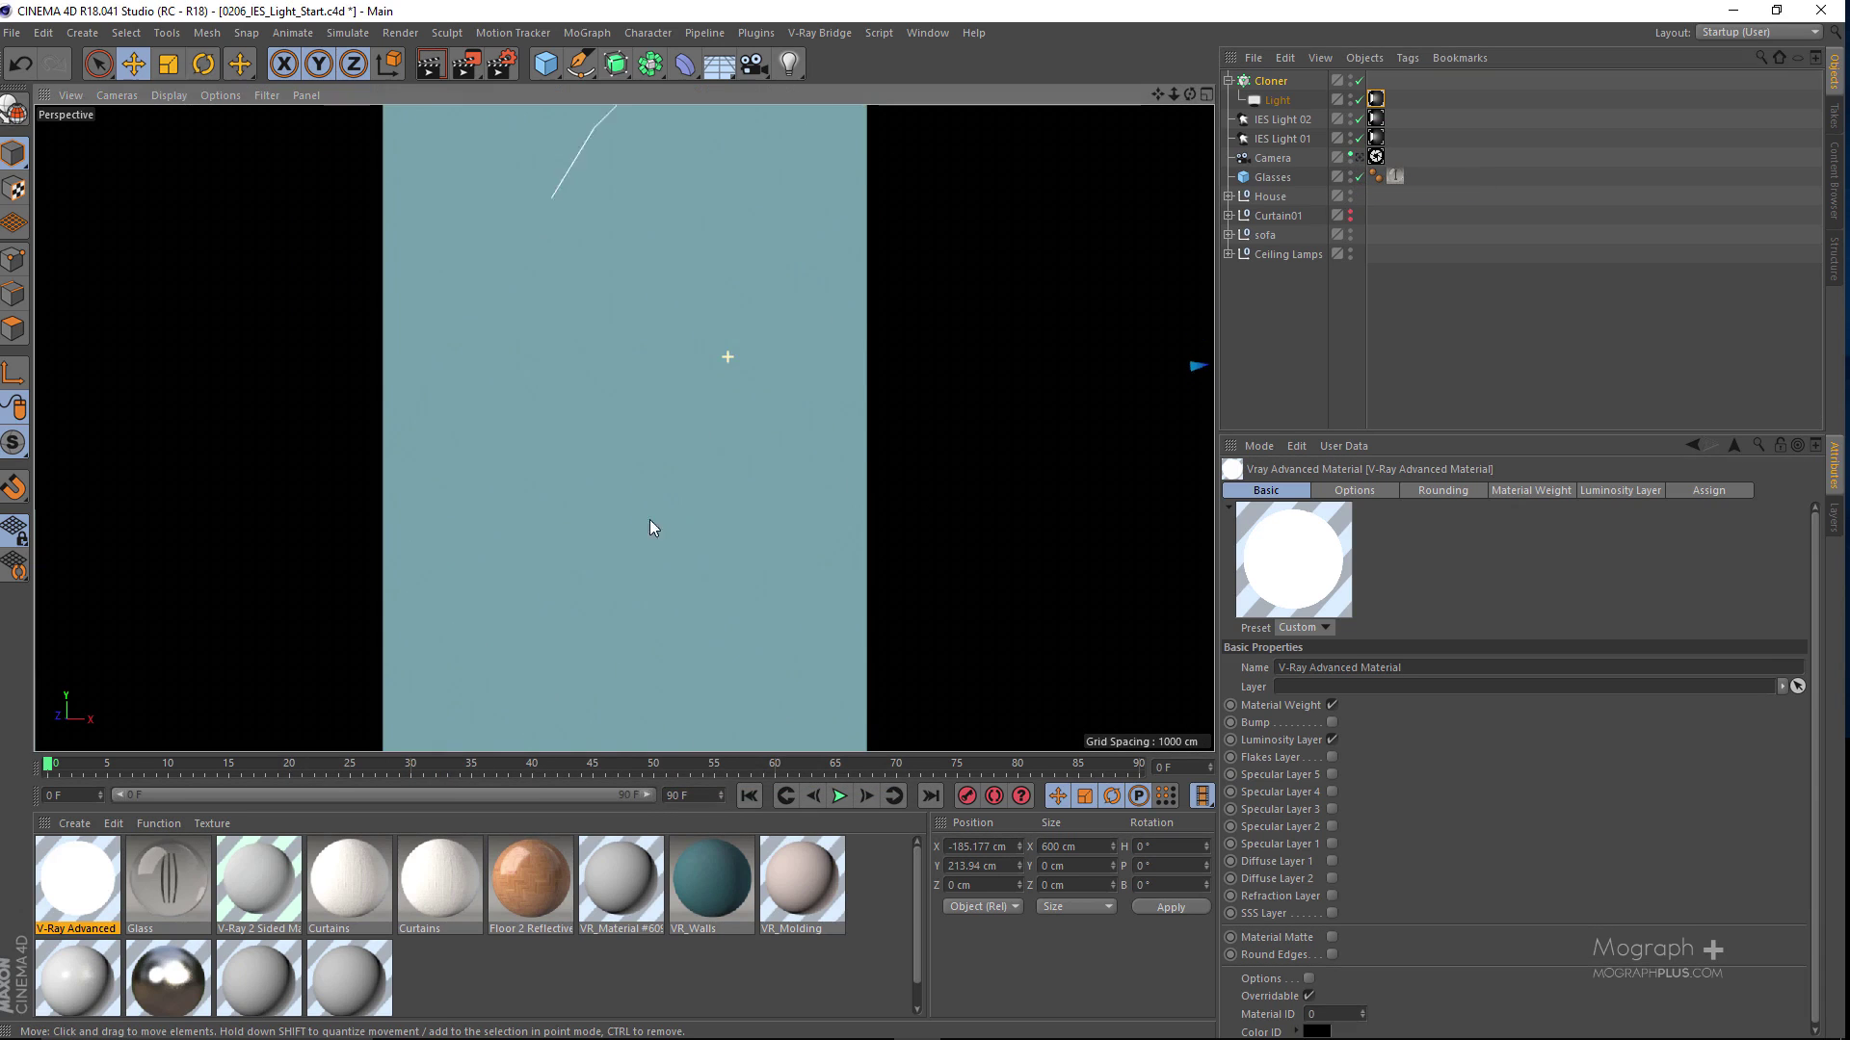
mouse_move(719, 461)
left_mouse_down("alt")
mouse_move(626, 464)
mouse_move(648, 362)
mouse_move(747, 275)
mouse_move(674, 321)
mouse_move(588, 311)
mouse_move(591, 251)
mouse_move(708, 362)
mouse_move(616, 330)
mouse_move(551, 336)
mouse_move(698, 302)
left_mouse_up("alt")
left_click(709, 269)
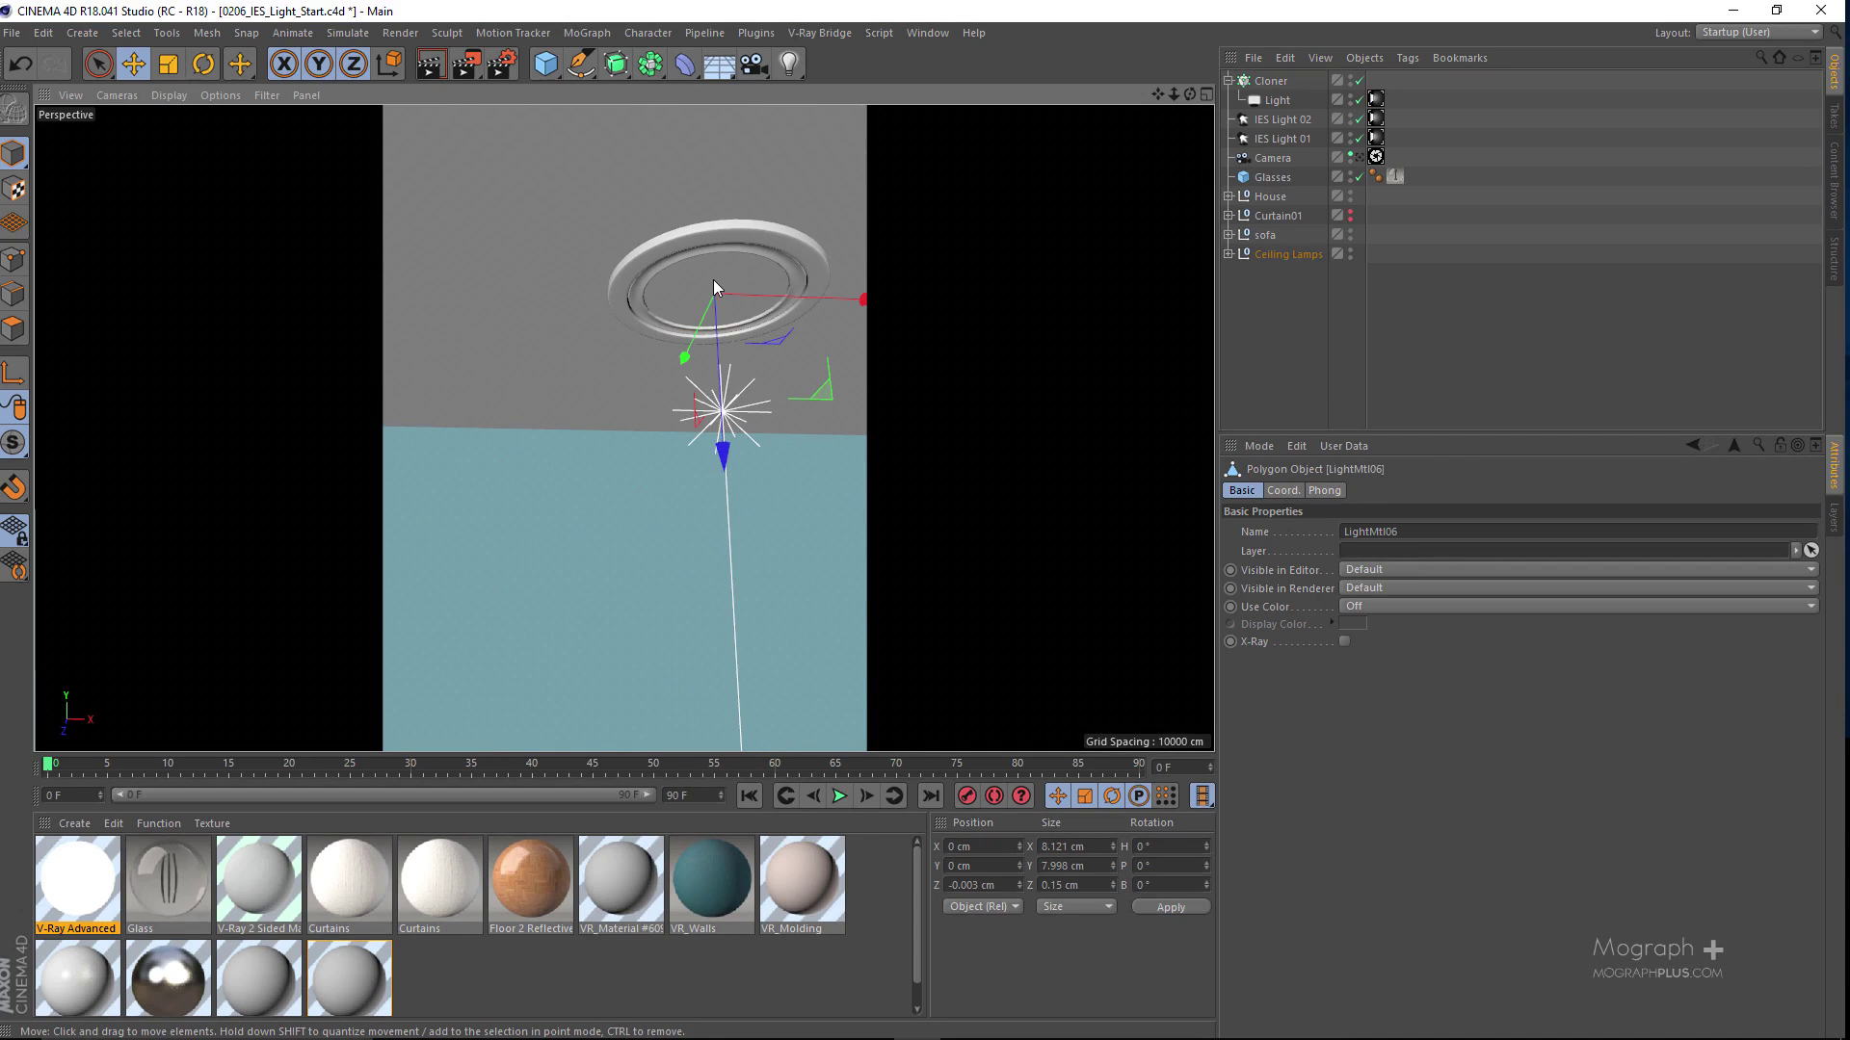
mouse_move(729, 460)
left_mouse_down()
mouse_move(726, 512)
mouse_move(710, 479)
left_mouse_up()
key("ctrl+z")
left_click_drag(598, 412, 638, 454, "alt")
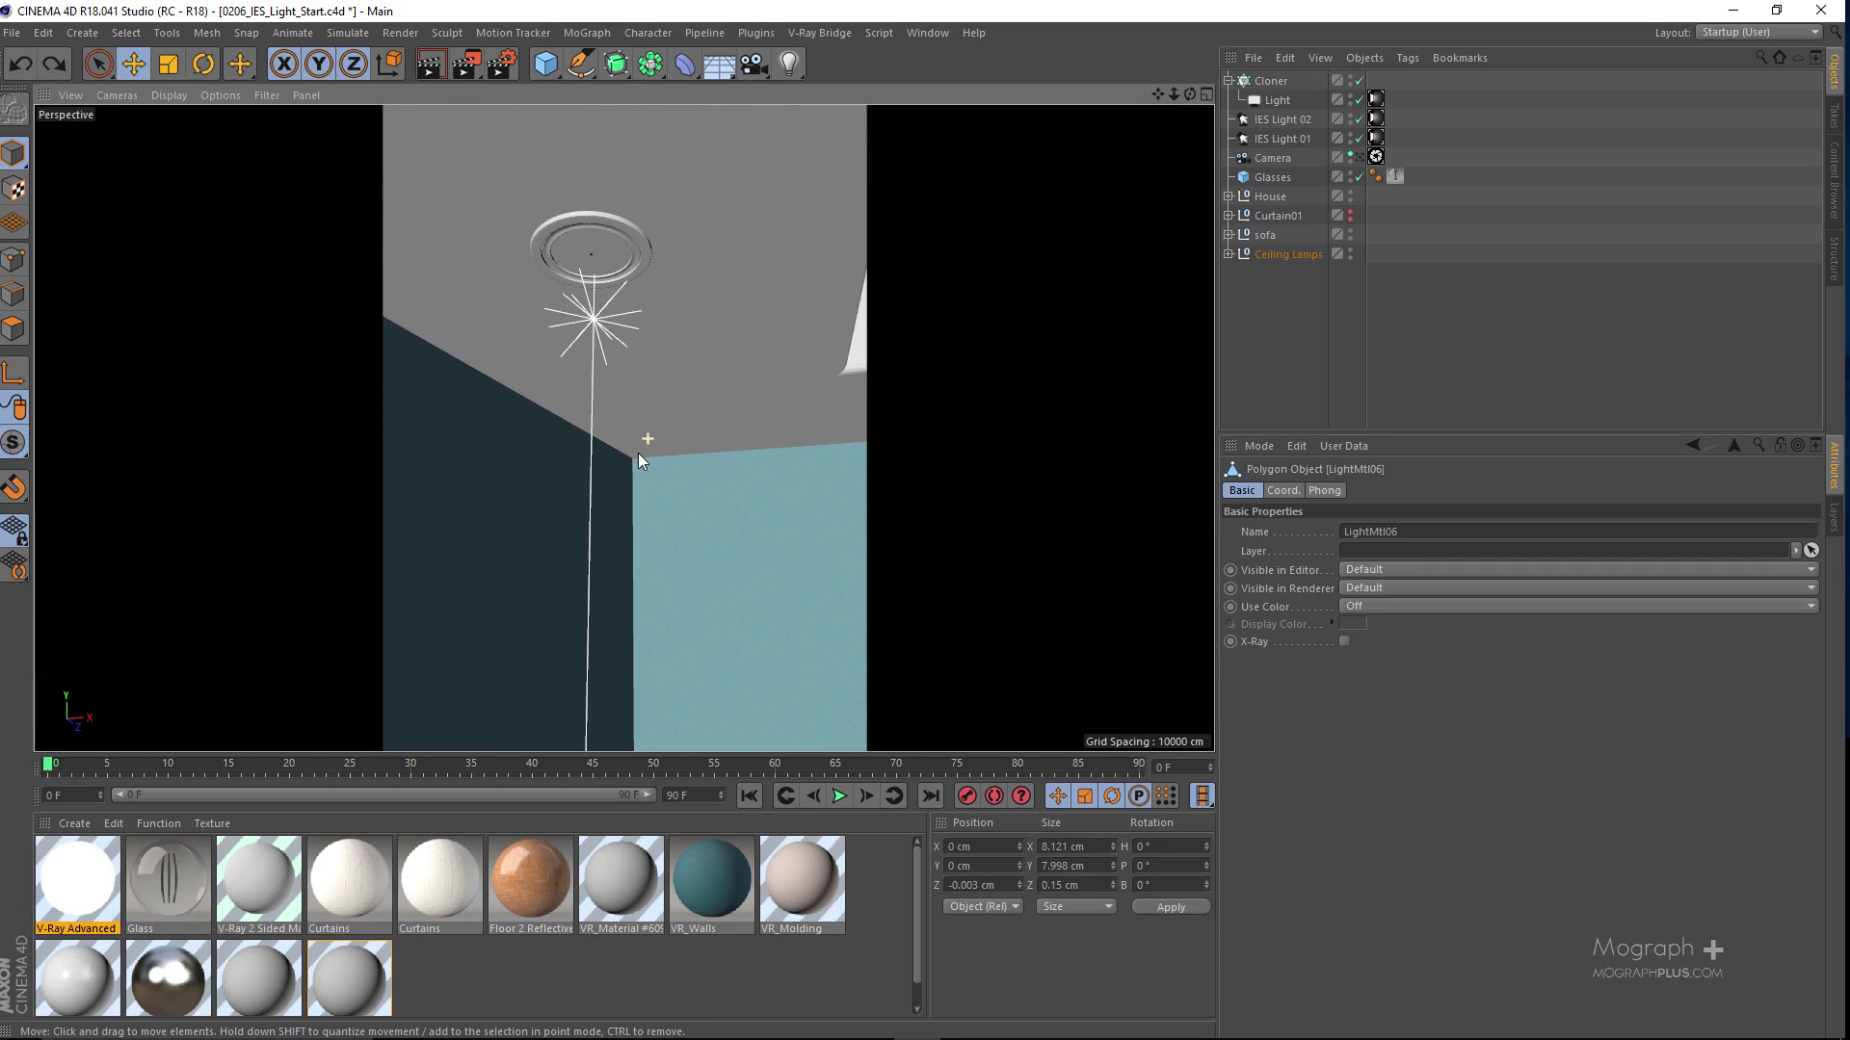
left_click(590, 240, "shift")
left_click_drag(686, 333, 709, 408, "alt")
left_click_drag(818, 505, 704, 672, "alt")
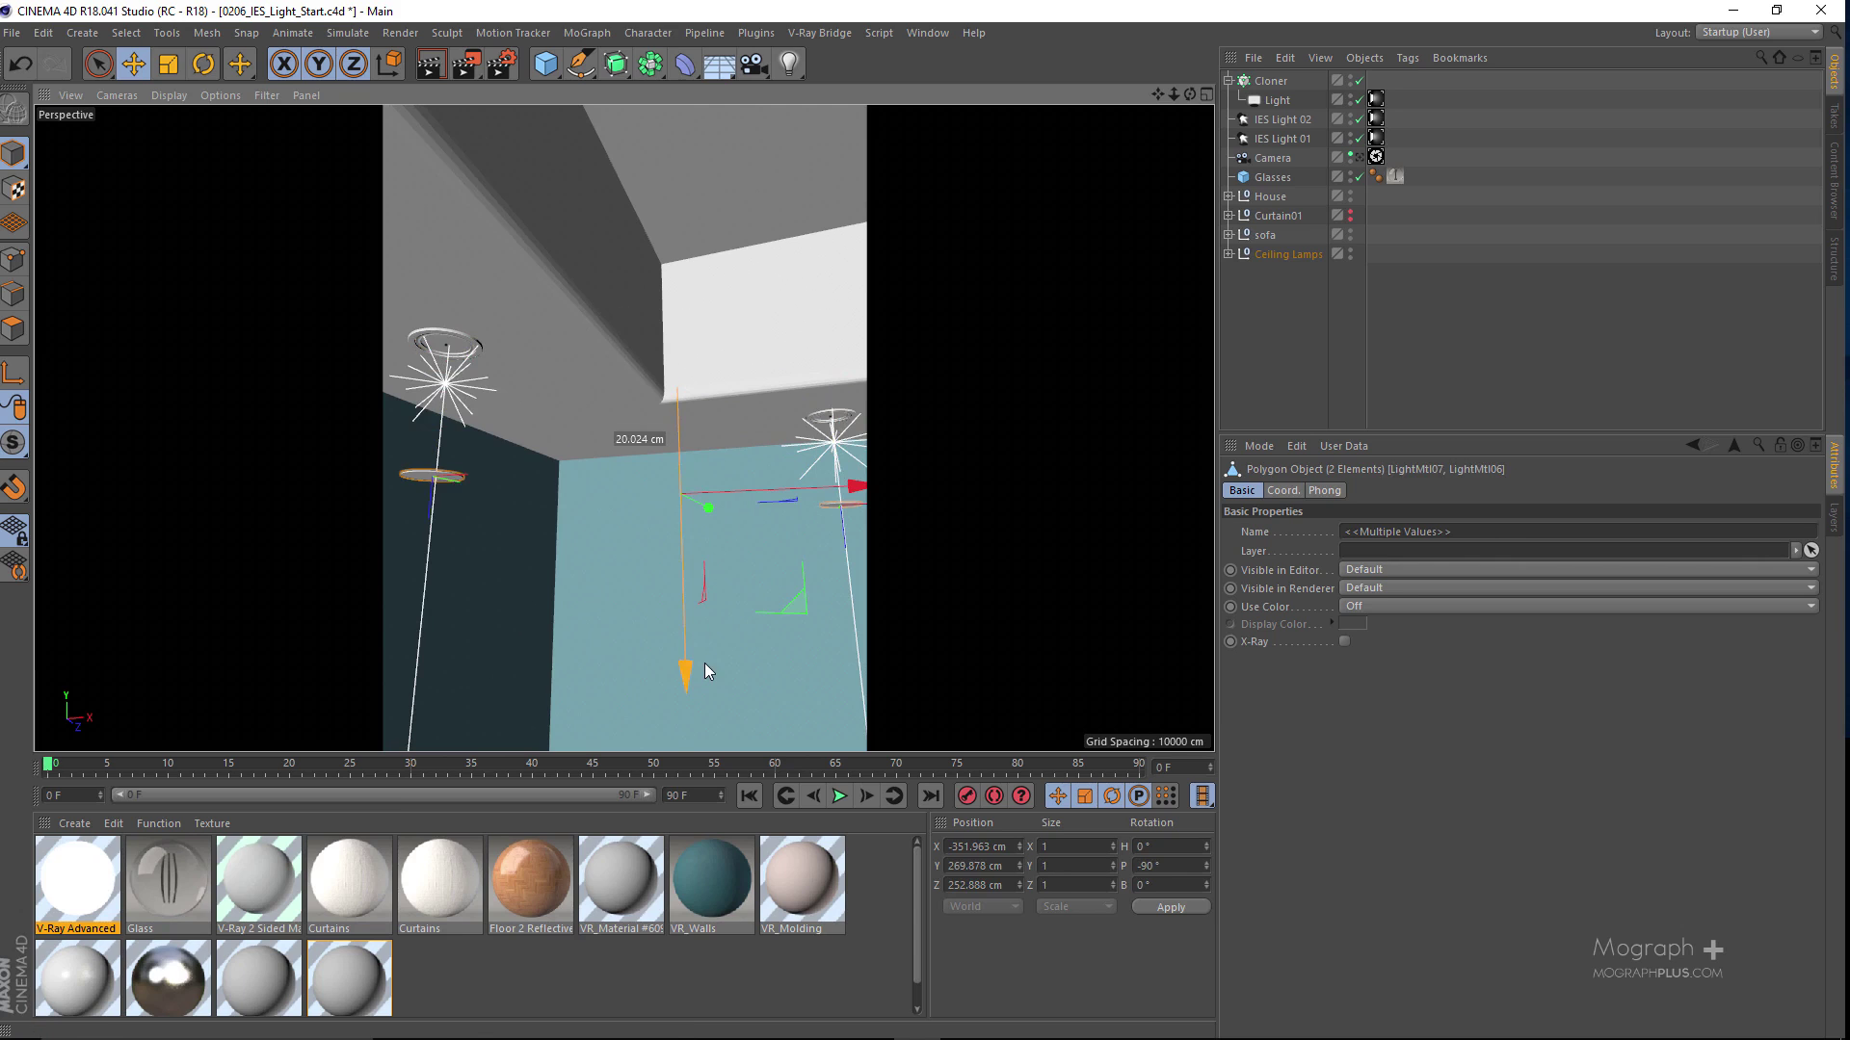
key("ctrl+z")
Step: Apply the luminous V-Ray Advanced Material to the two selected lamp discs and return to the camera view
right_click(113, 859)
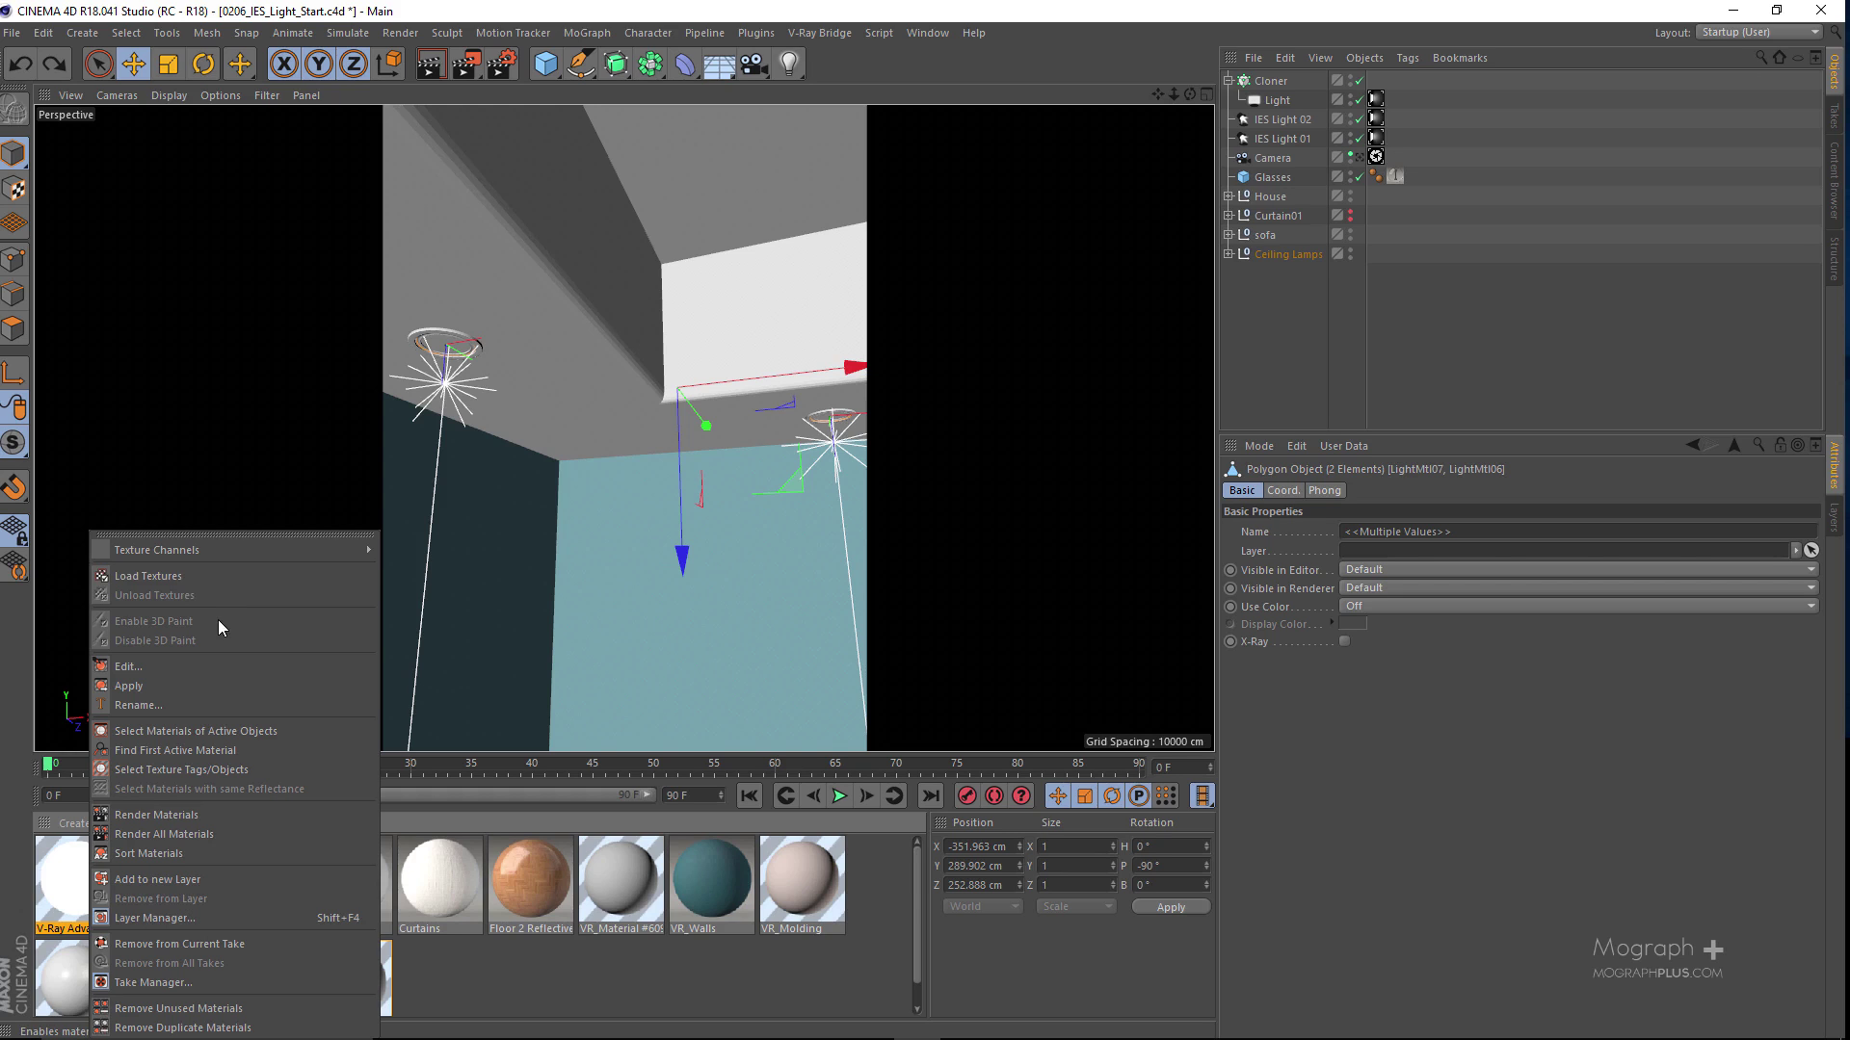
left_click(161, 685)
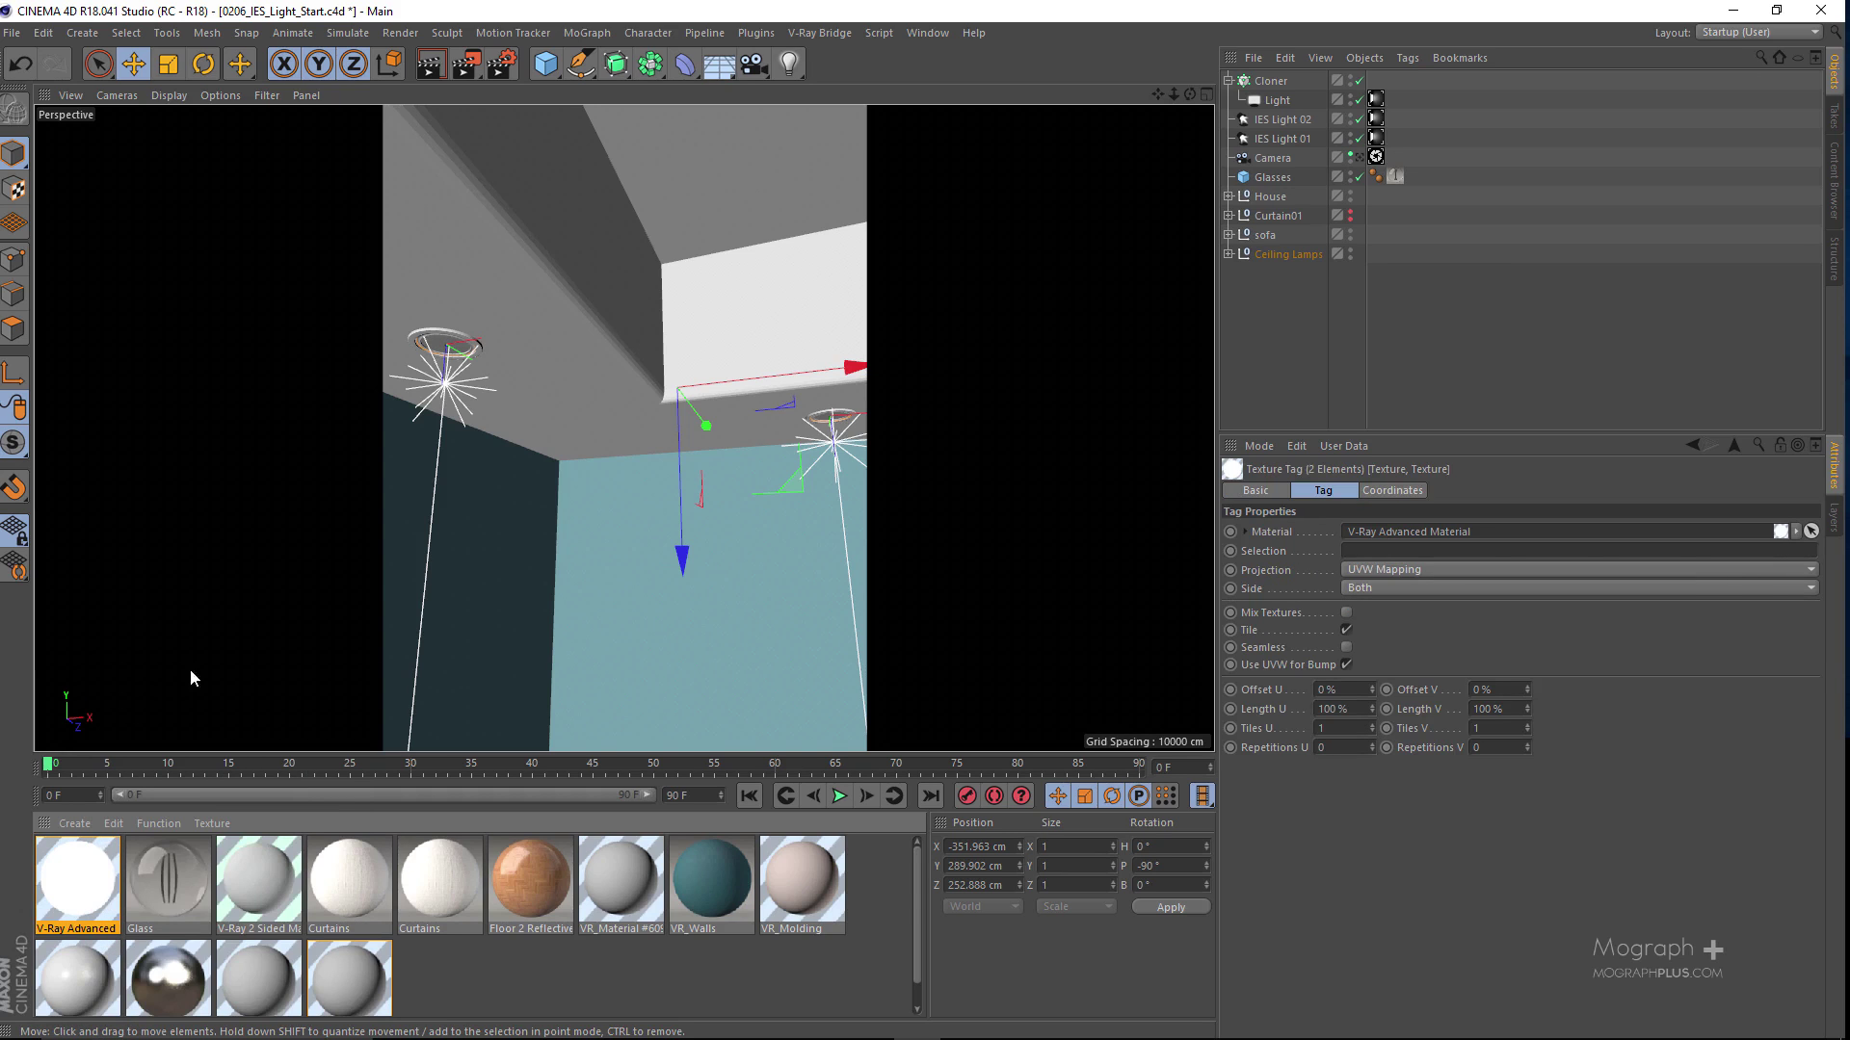
left_click(1359, 157)
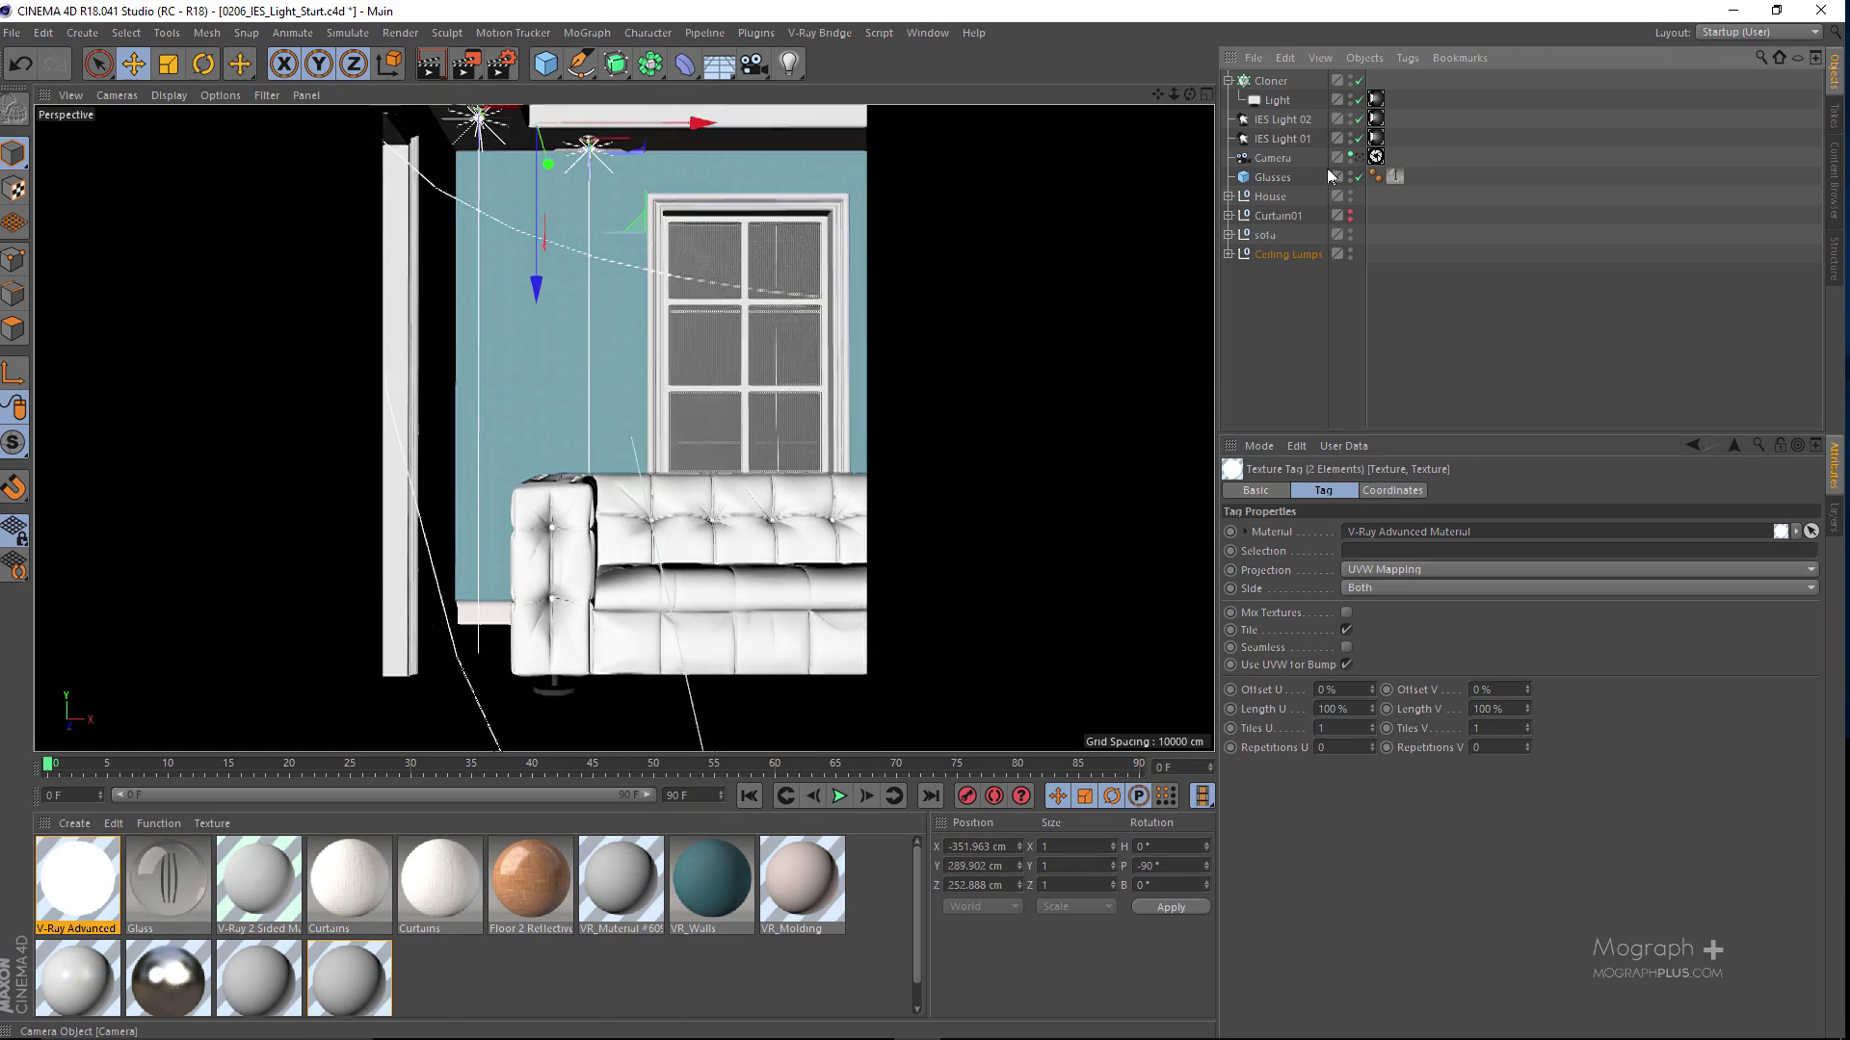
Step: Enable region rendering in the V-Ray frame buffer and mark a region around the ceiling lamp above the lit wall
left_click(825, 34)
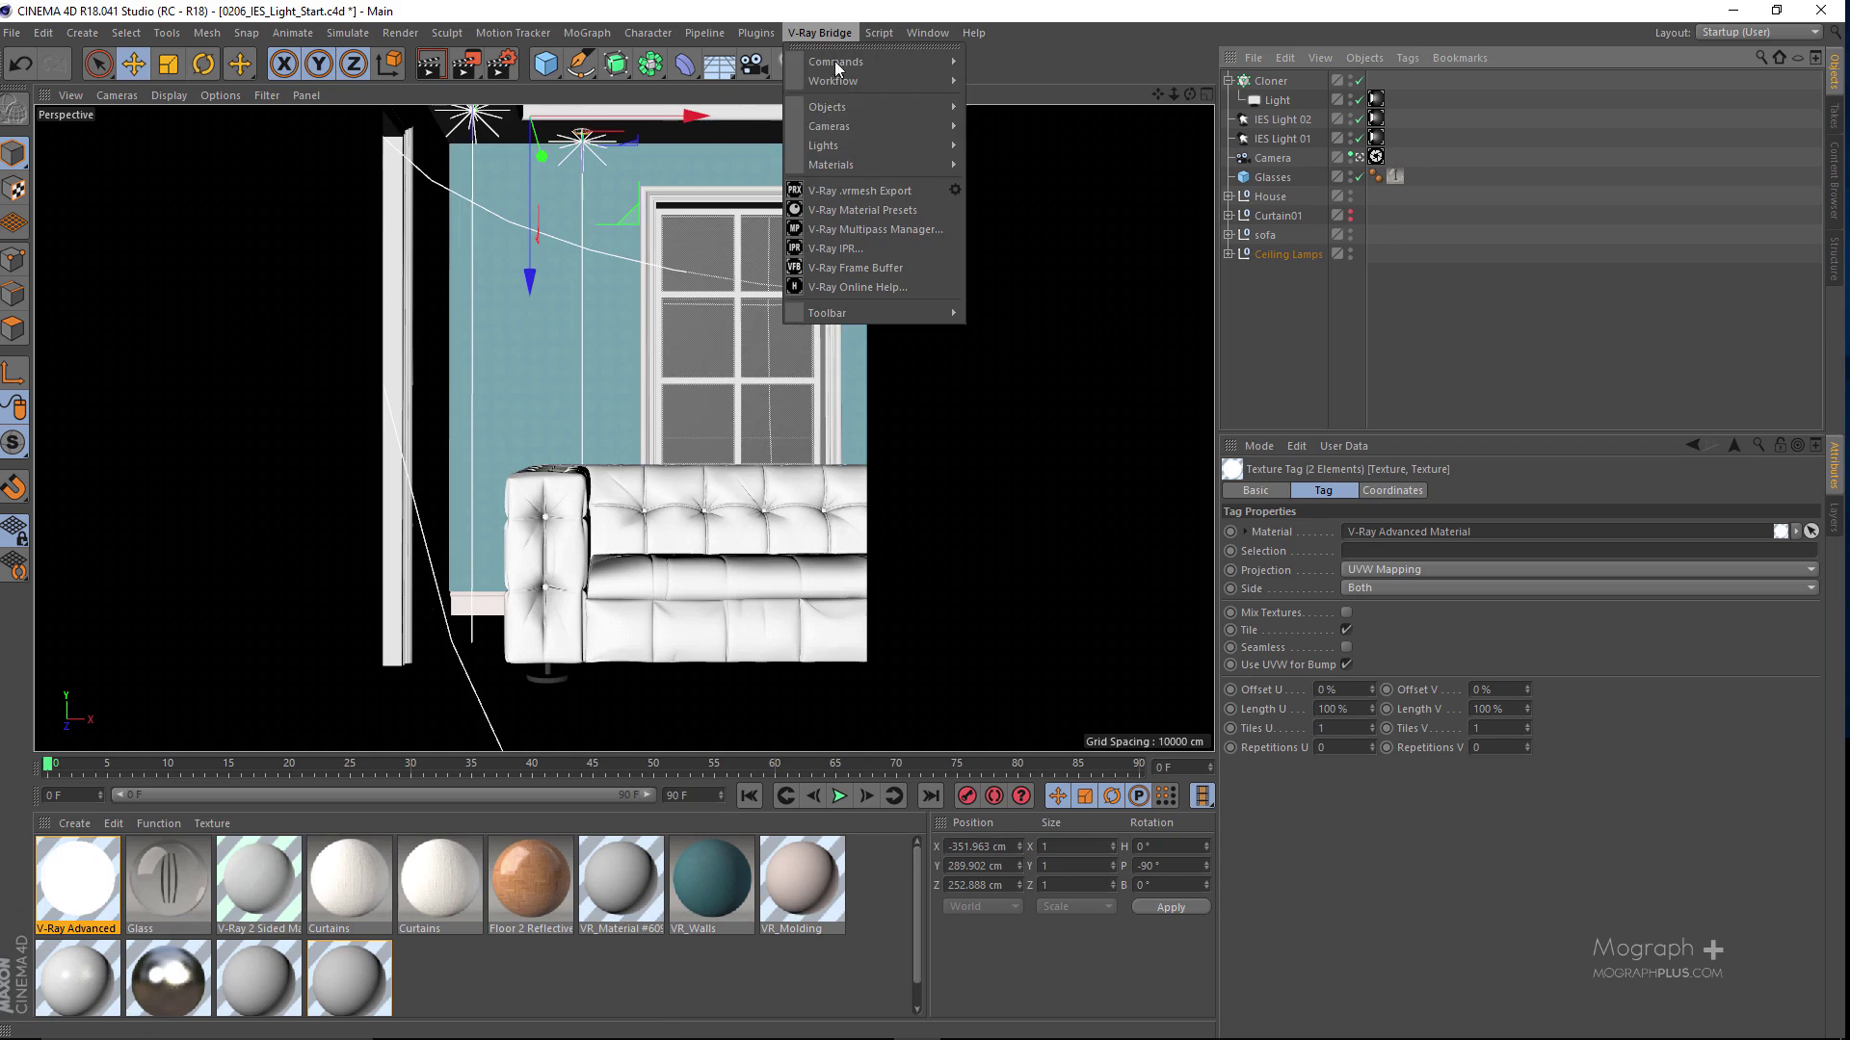
left_click(907, 268)
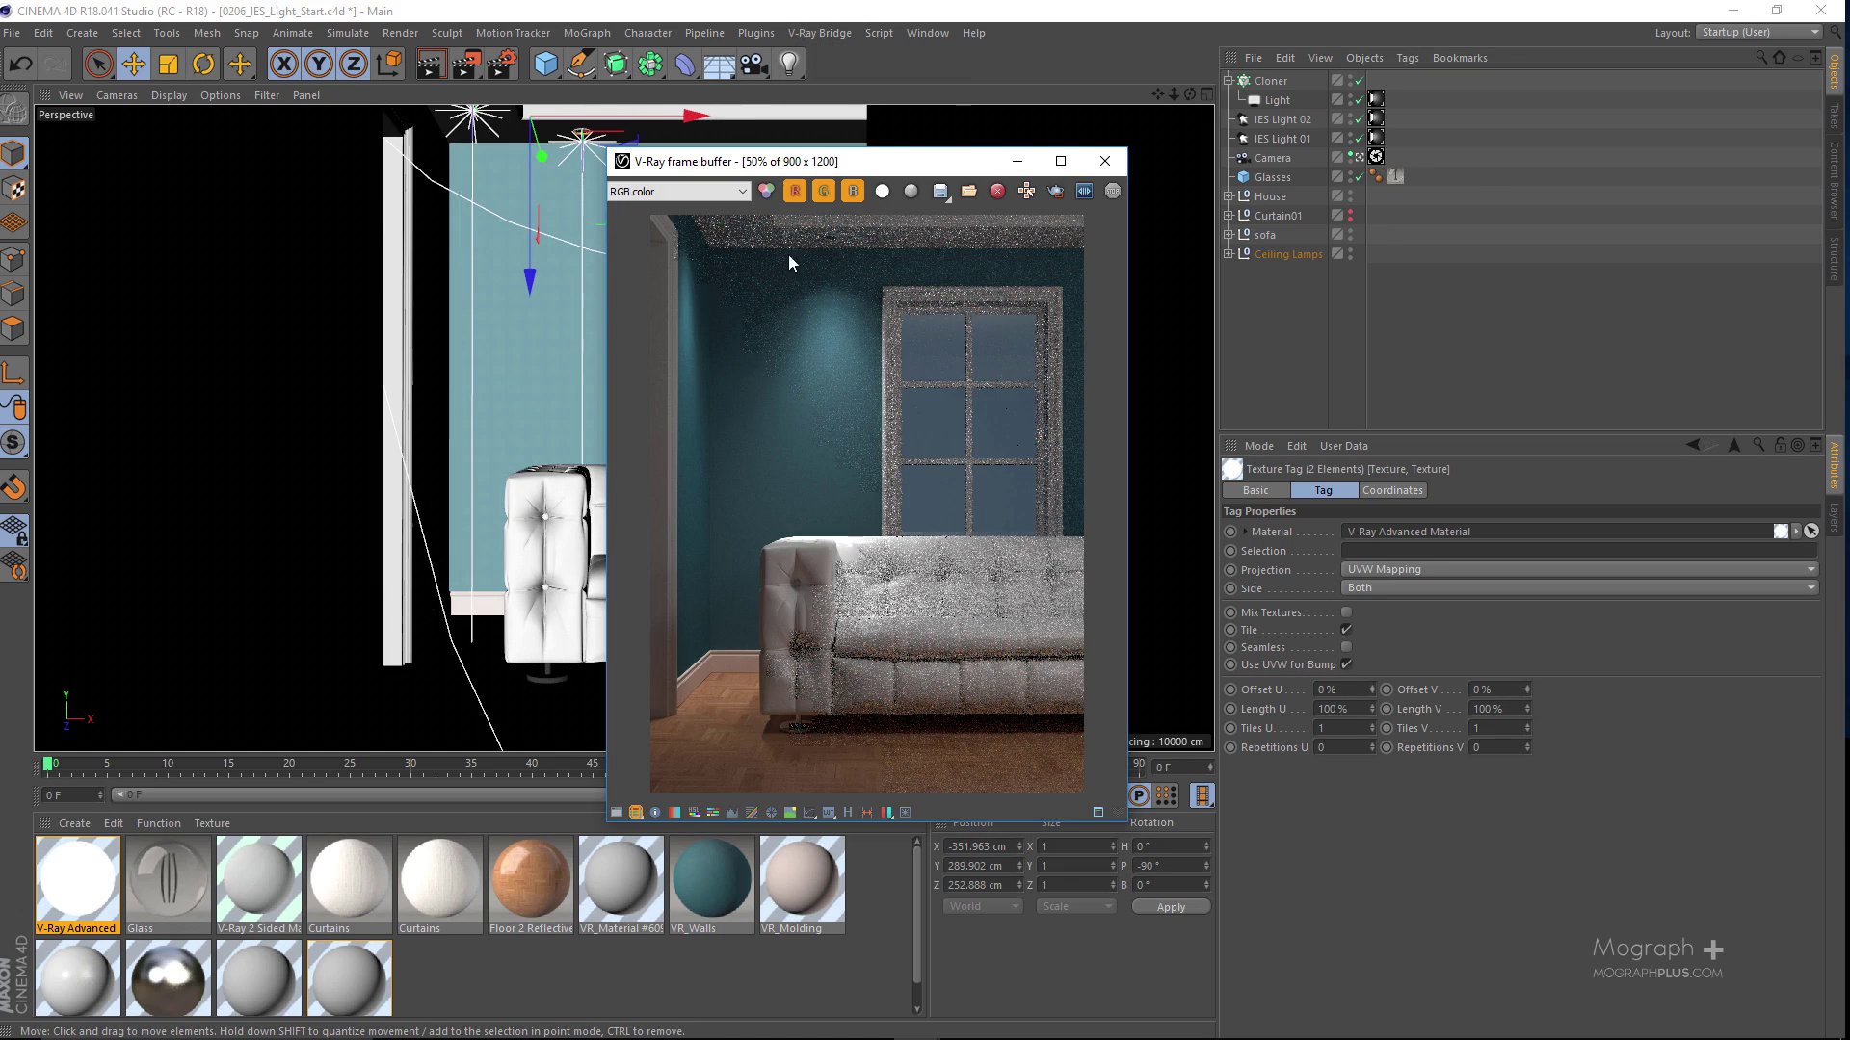
left_click(1055, 191)
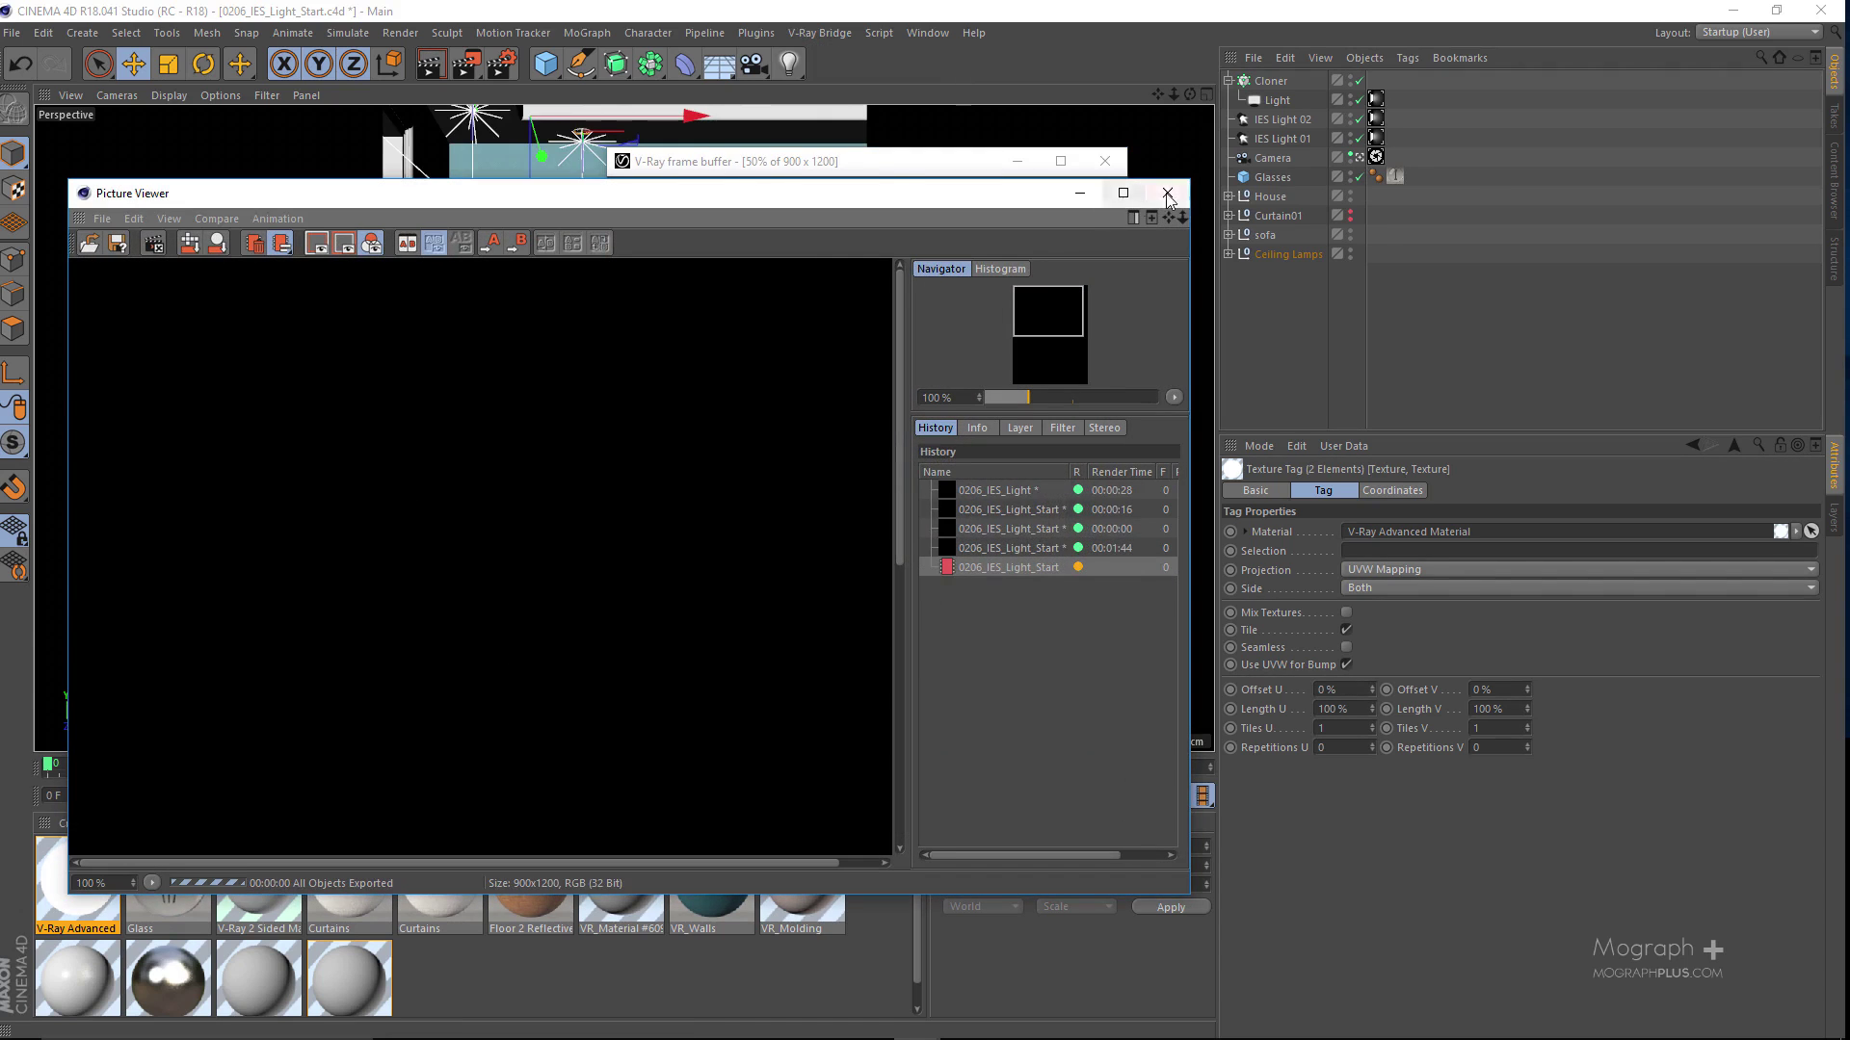
left_click(1166, 196)
left_click(944, 596)
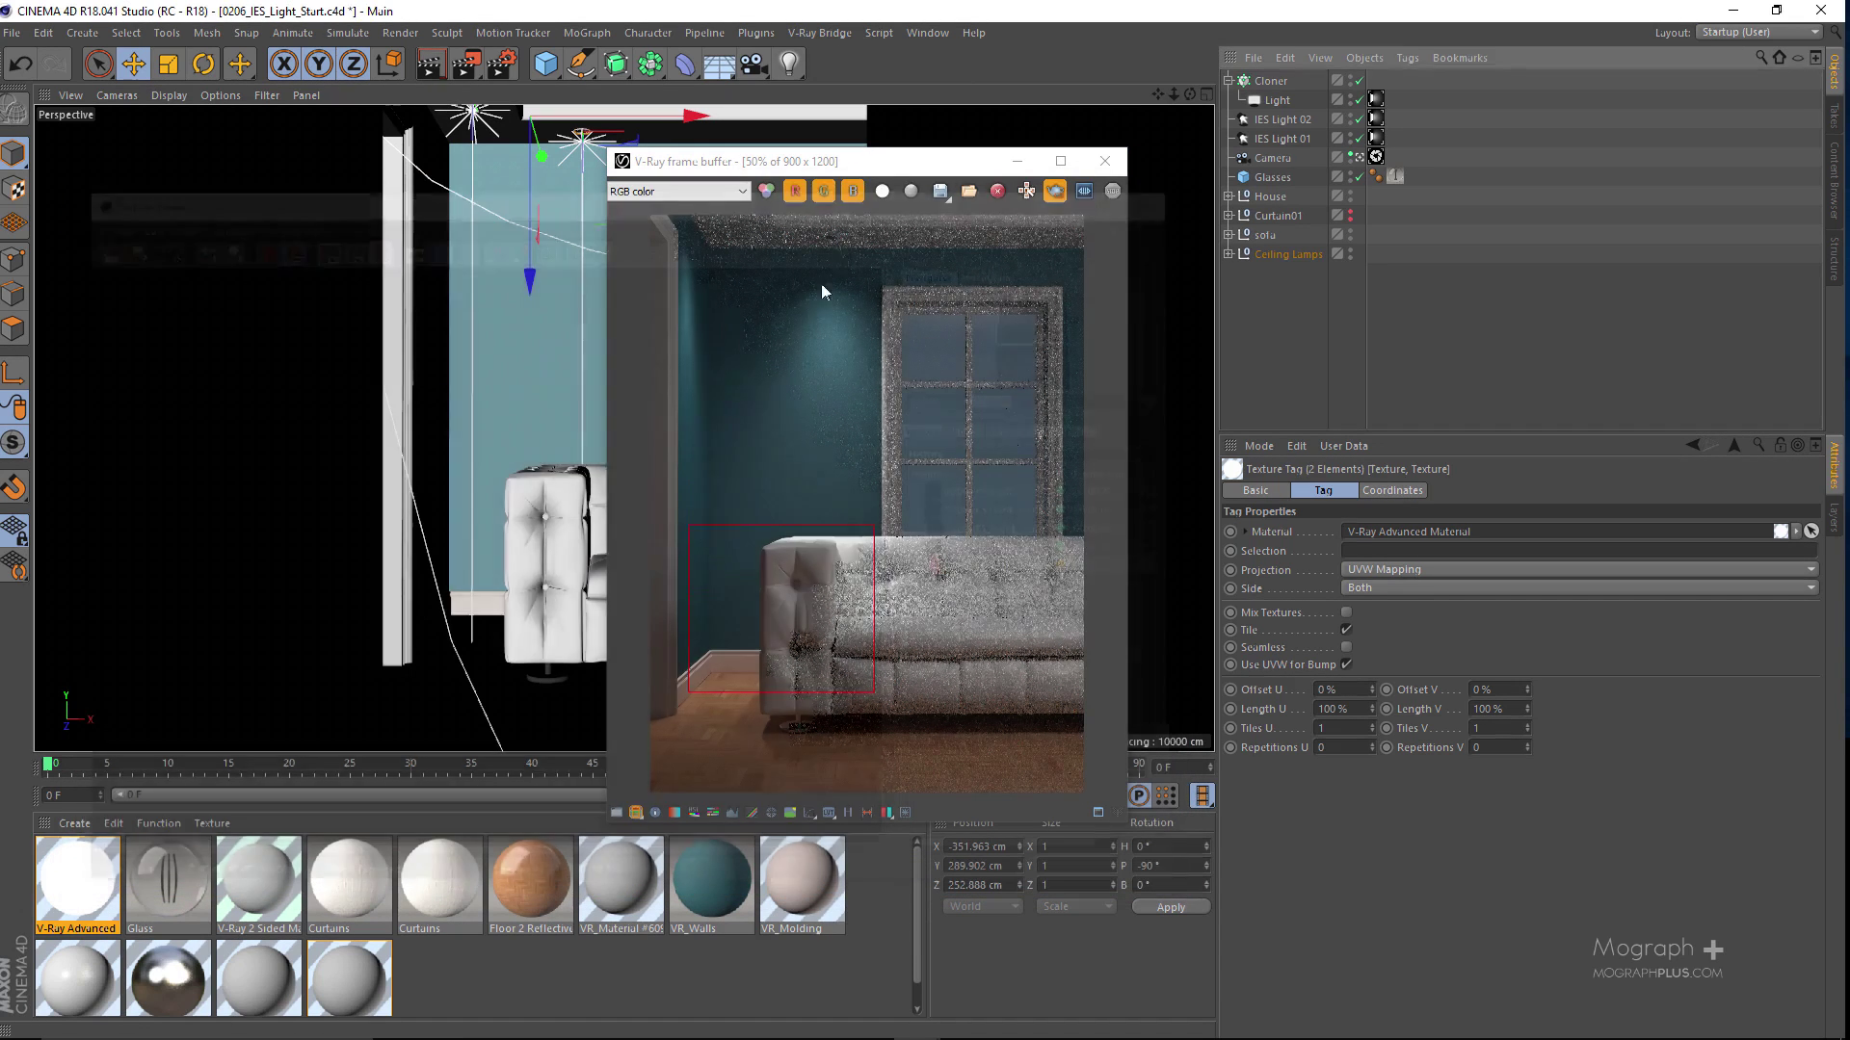
double_click(784, 255)
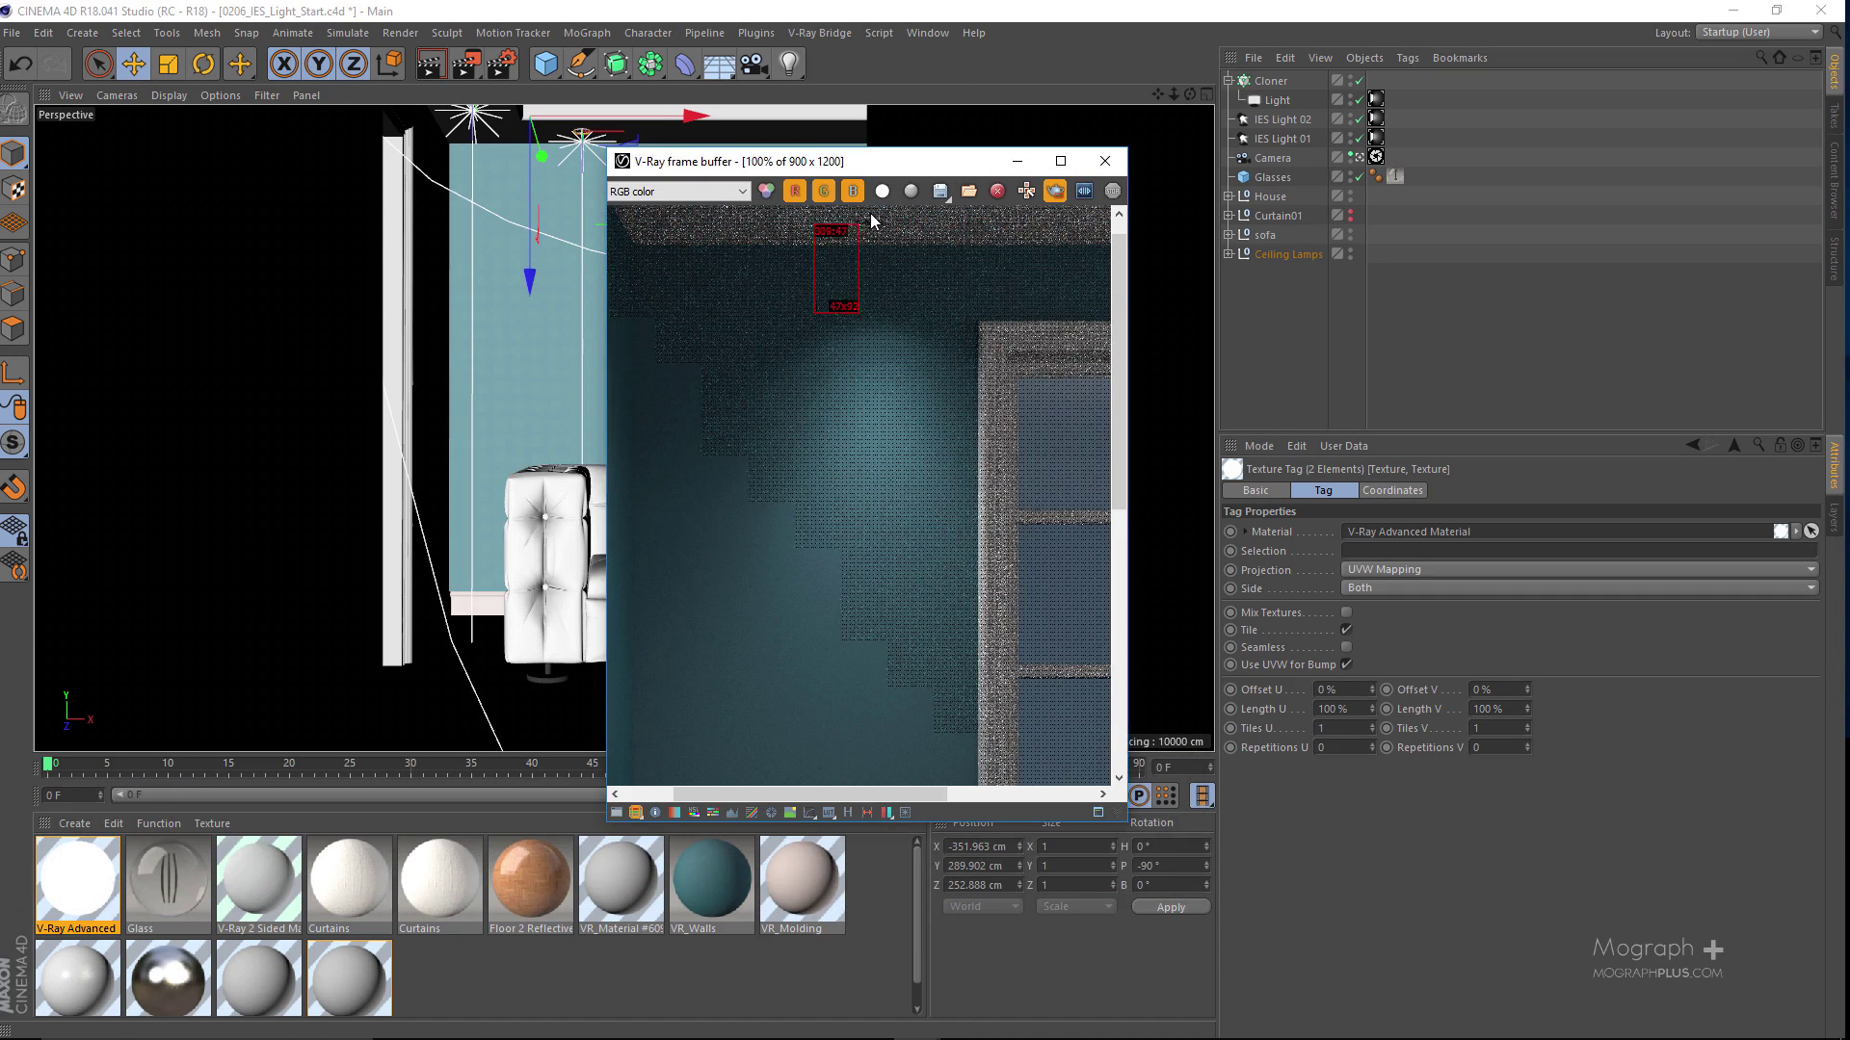
Step: Render the marked region, inspect the ceiling lamp up close, and close the frame buffer and the Picture Viewer
key("shift+r")
left_click_drag(894, 164, 879, 165)
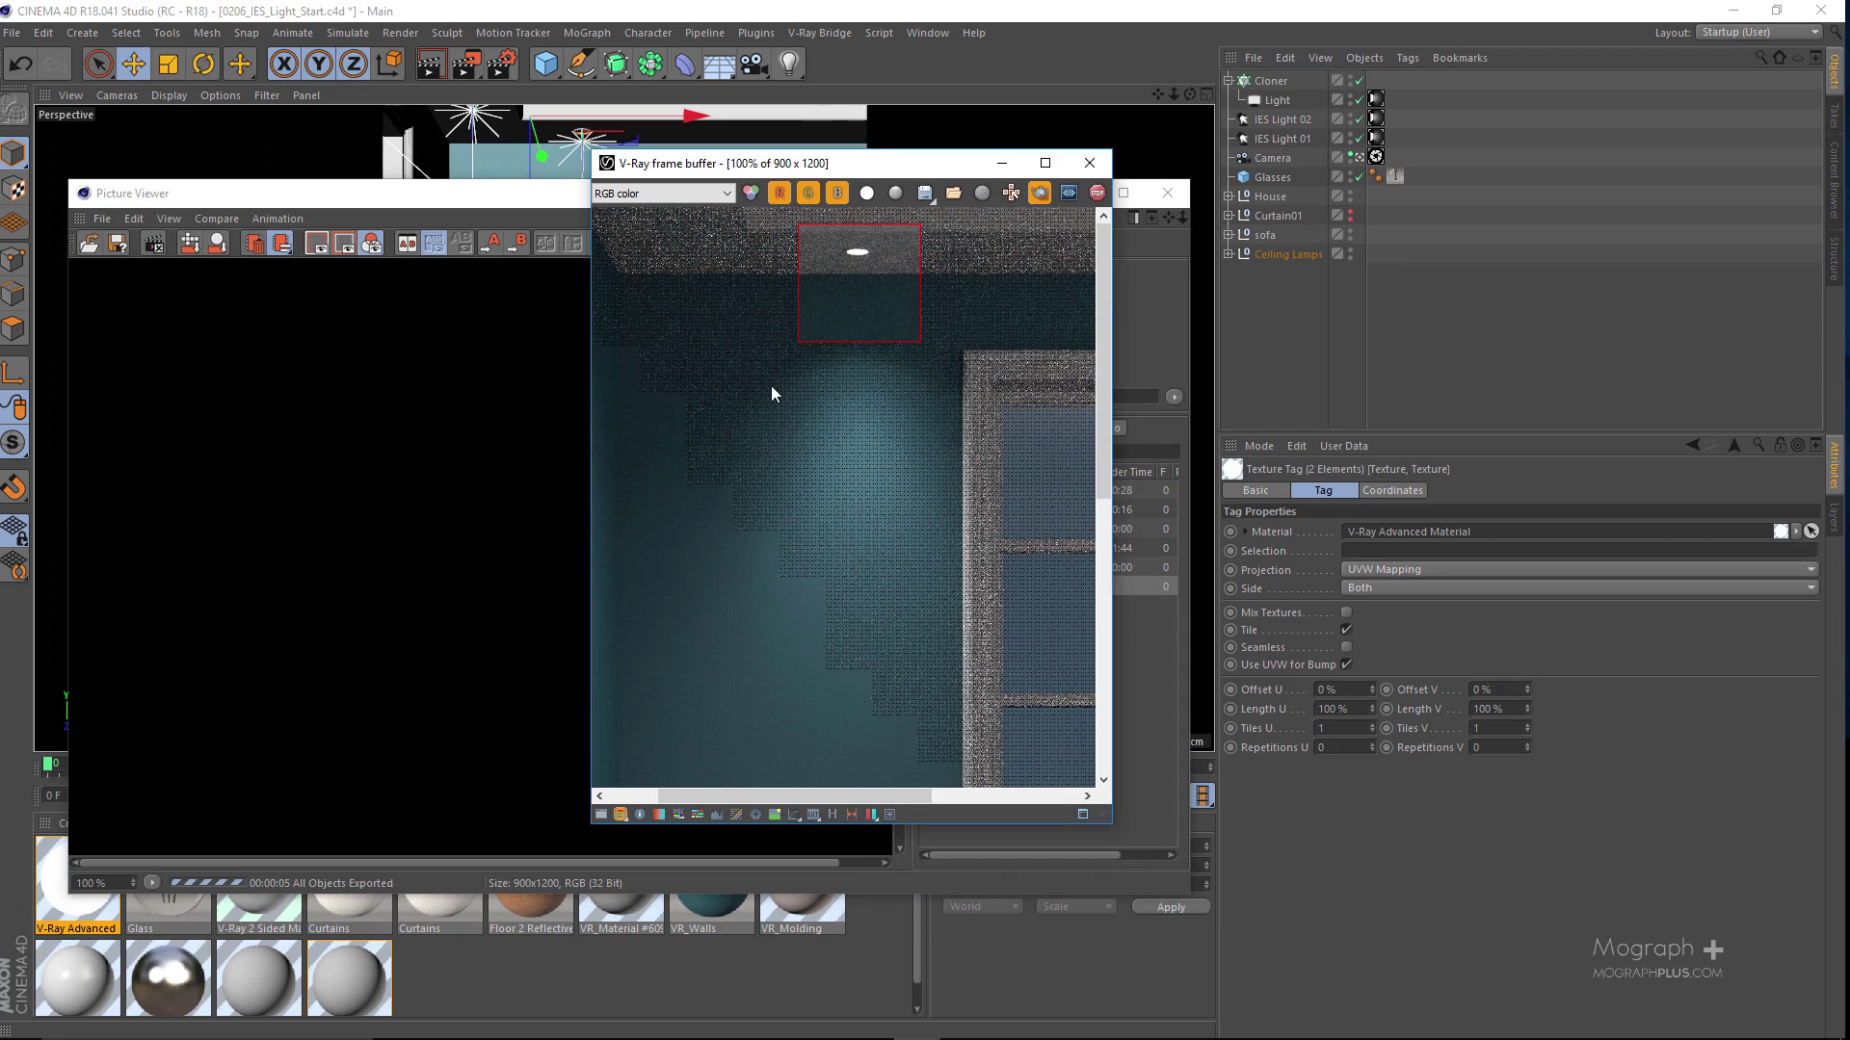
scroll(855, 250, "up", 1)
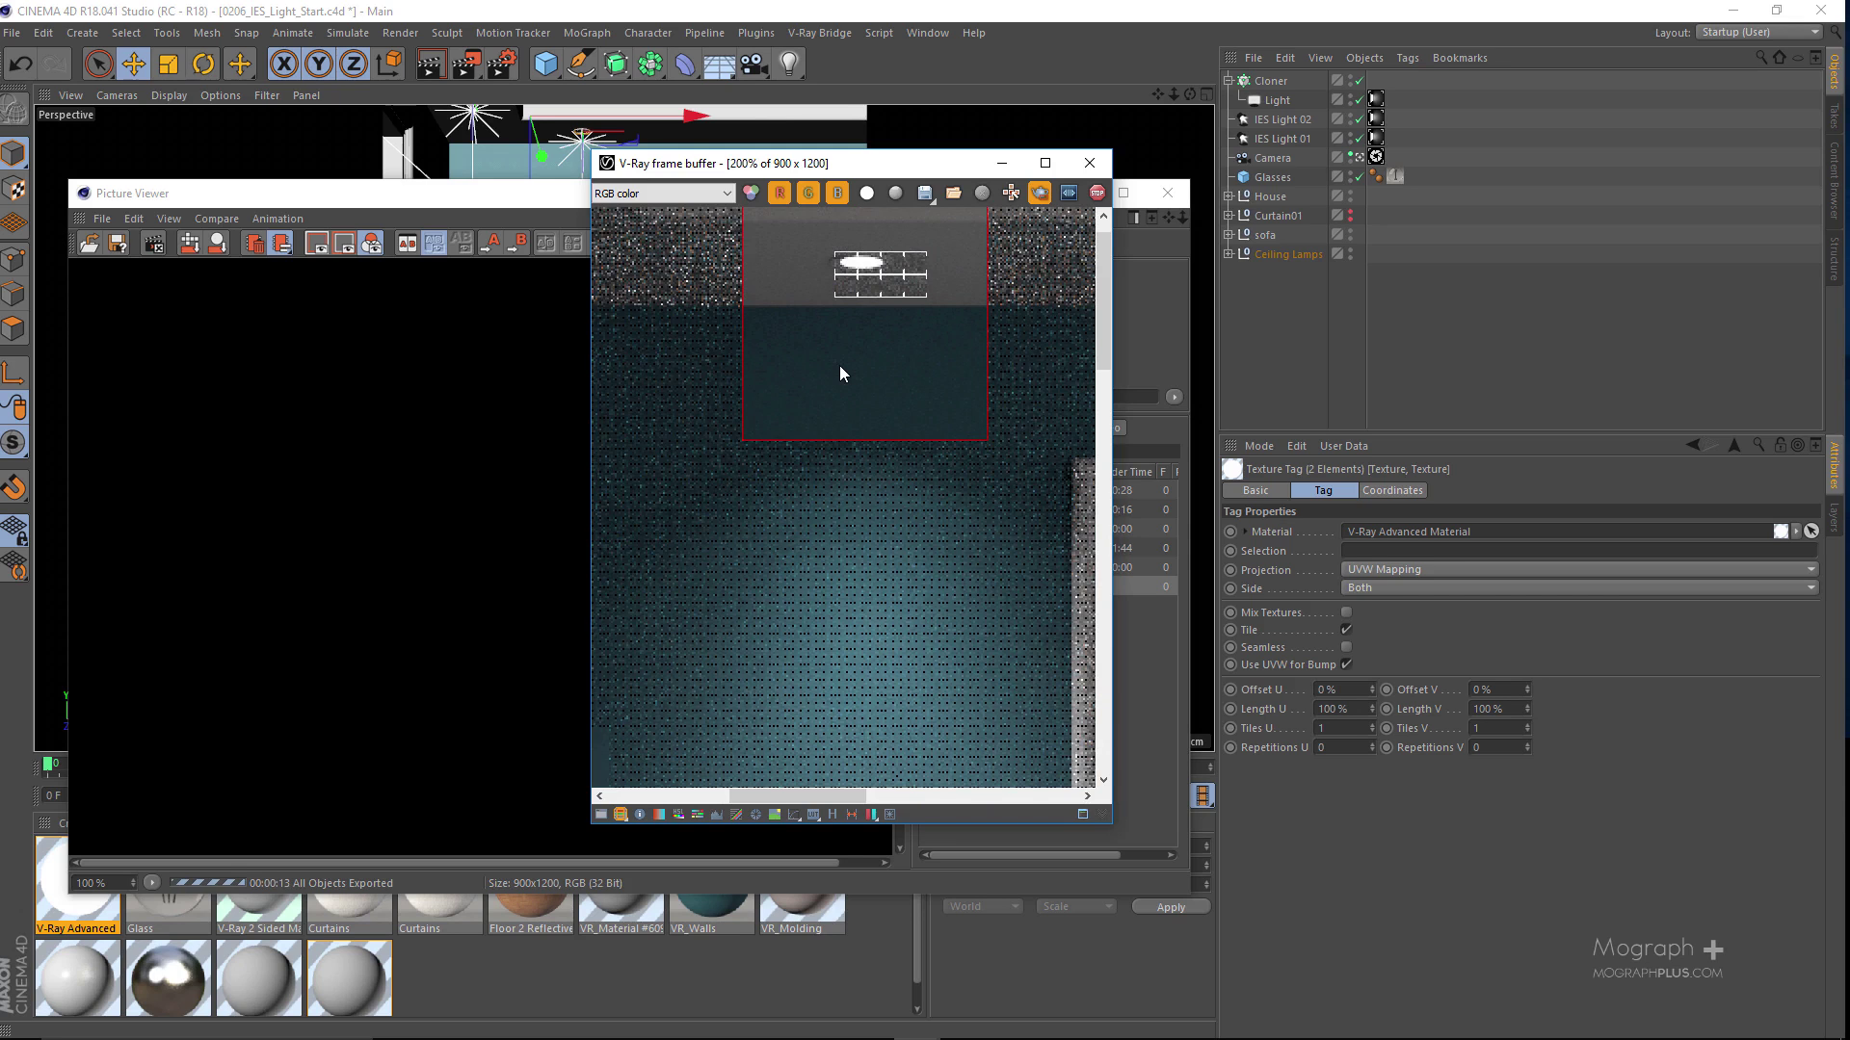
scroll(840, 373, "down", 1)
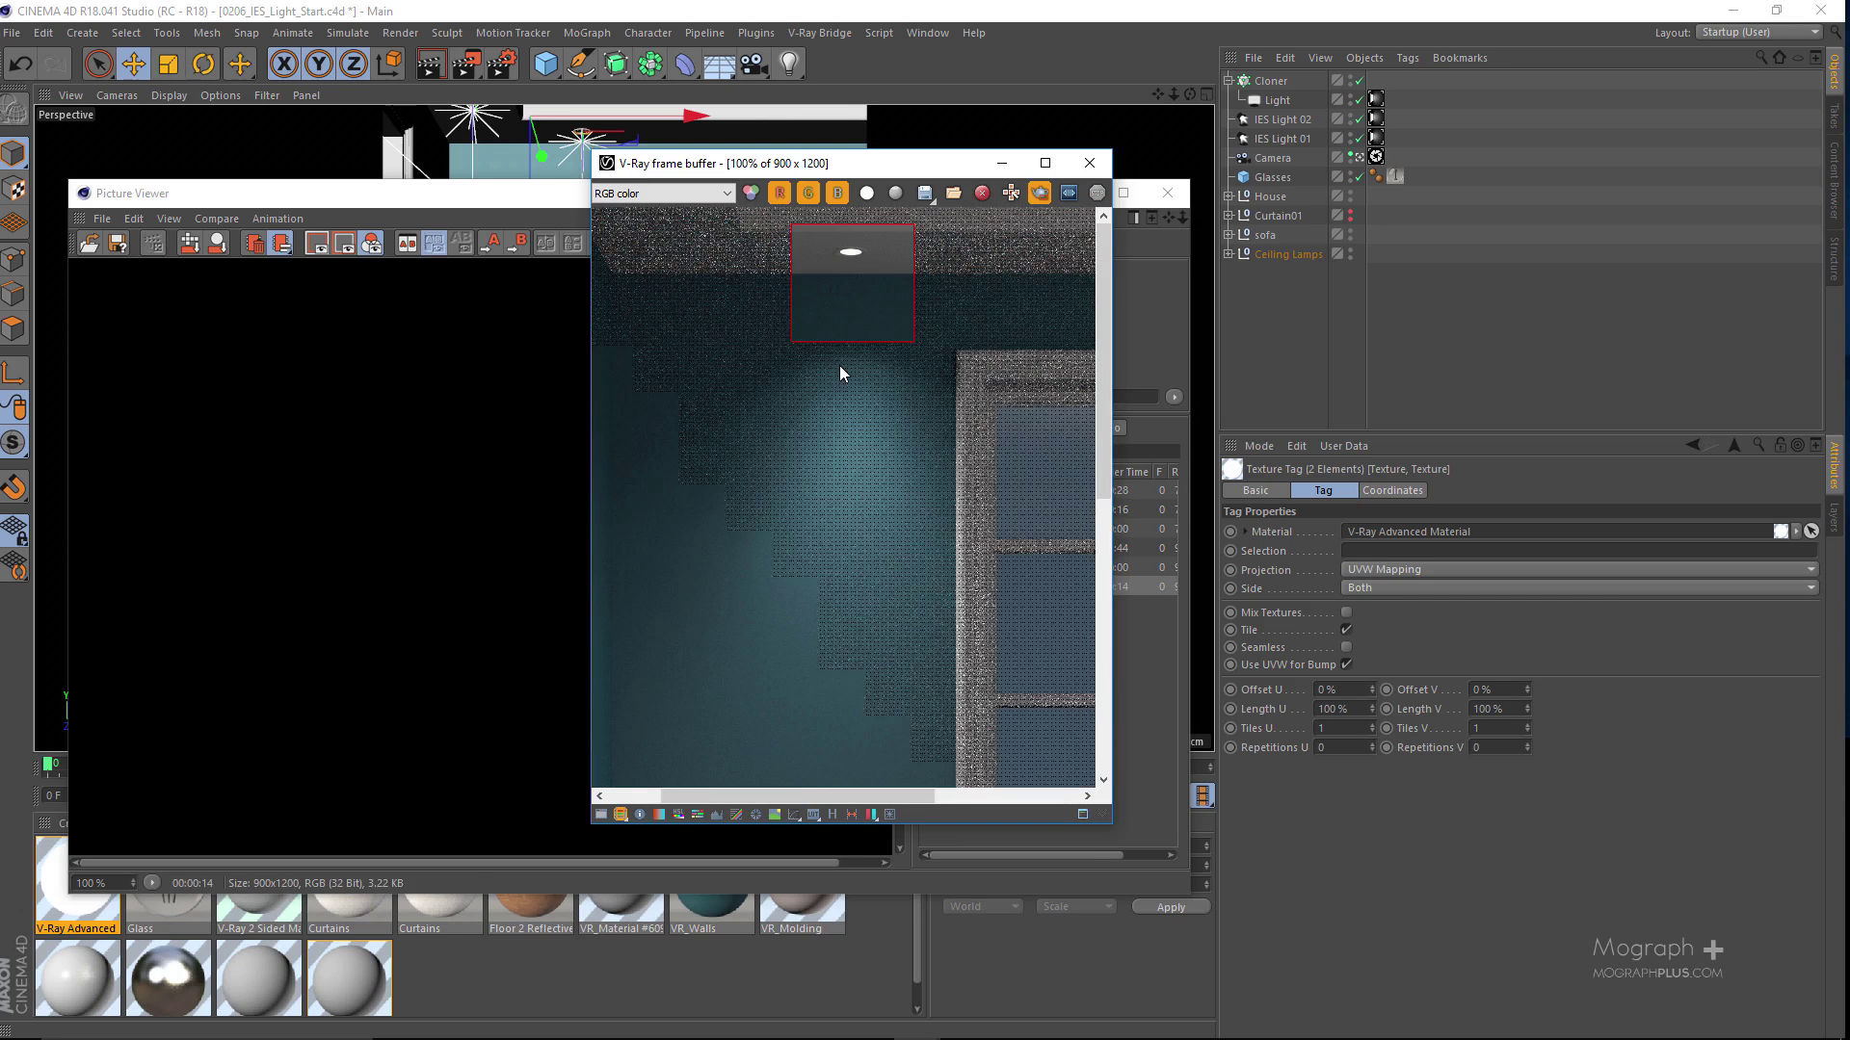
scroll(840, 374, "down", 1)
left_click(1089, 163)
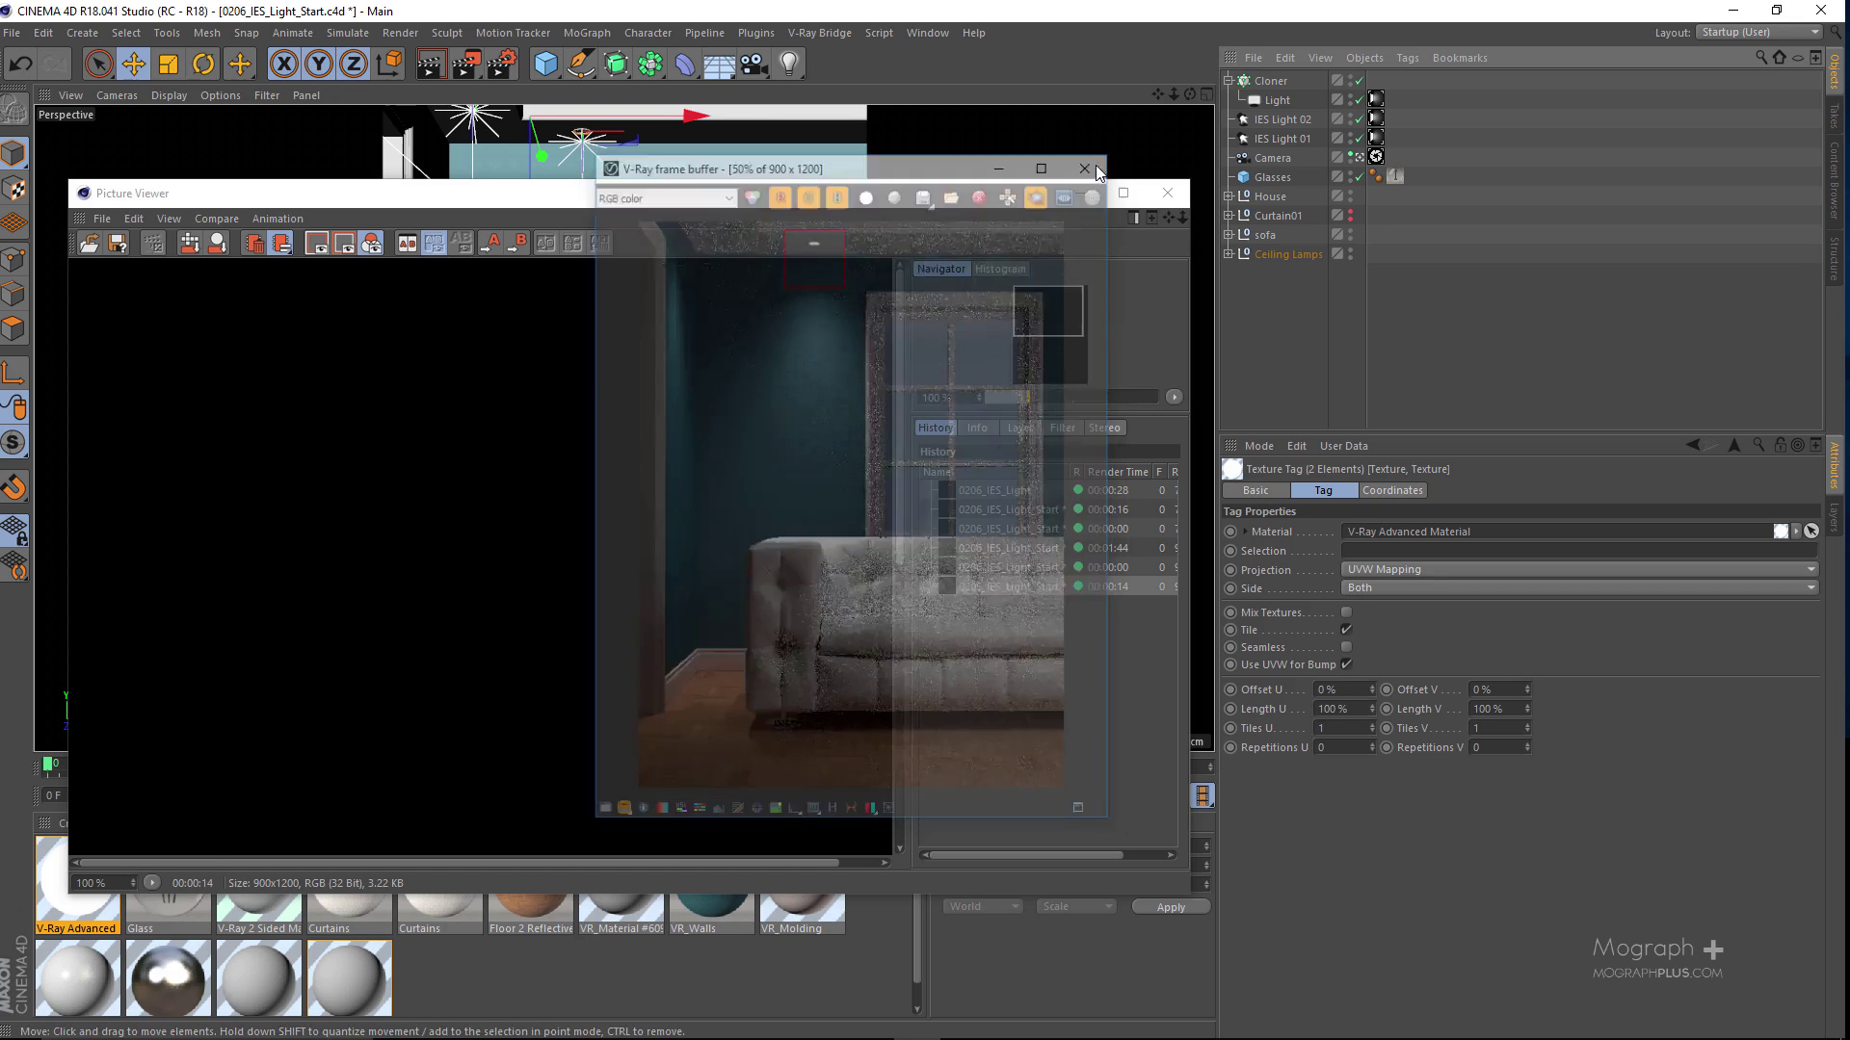
left_click(1175, 196)
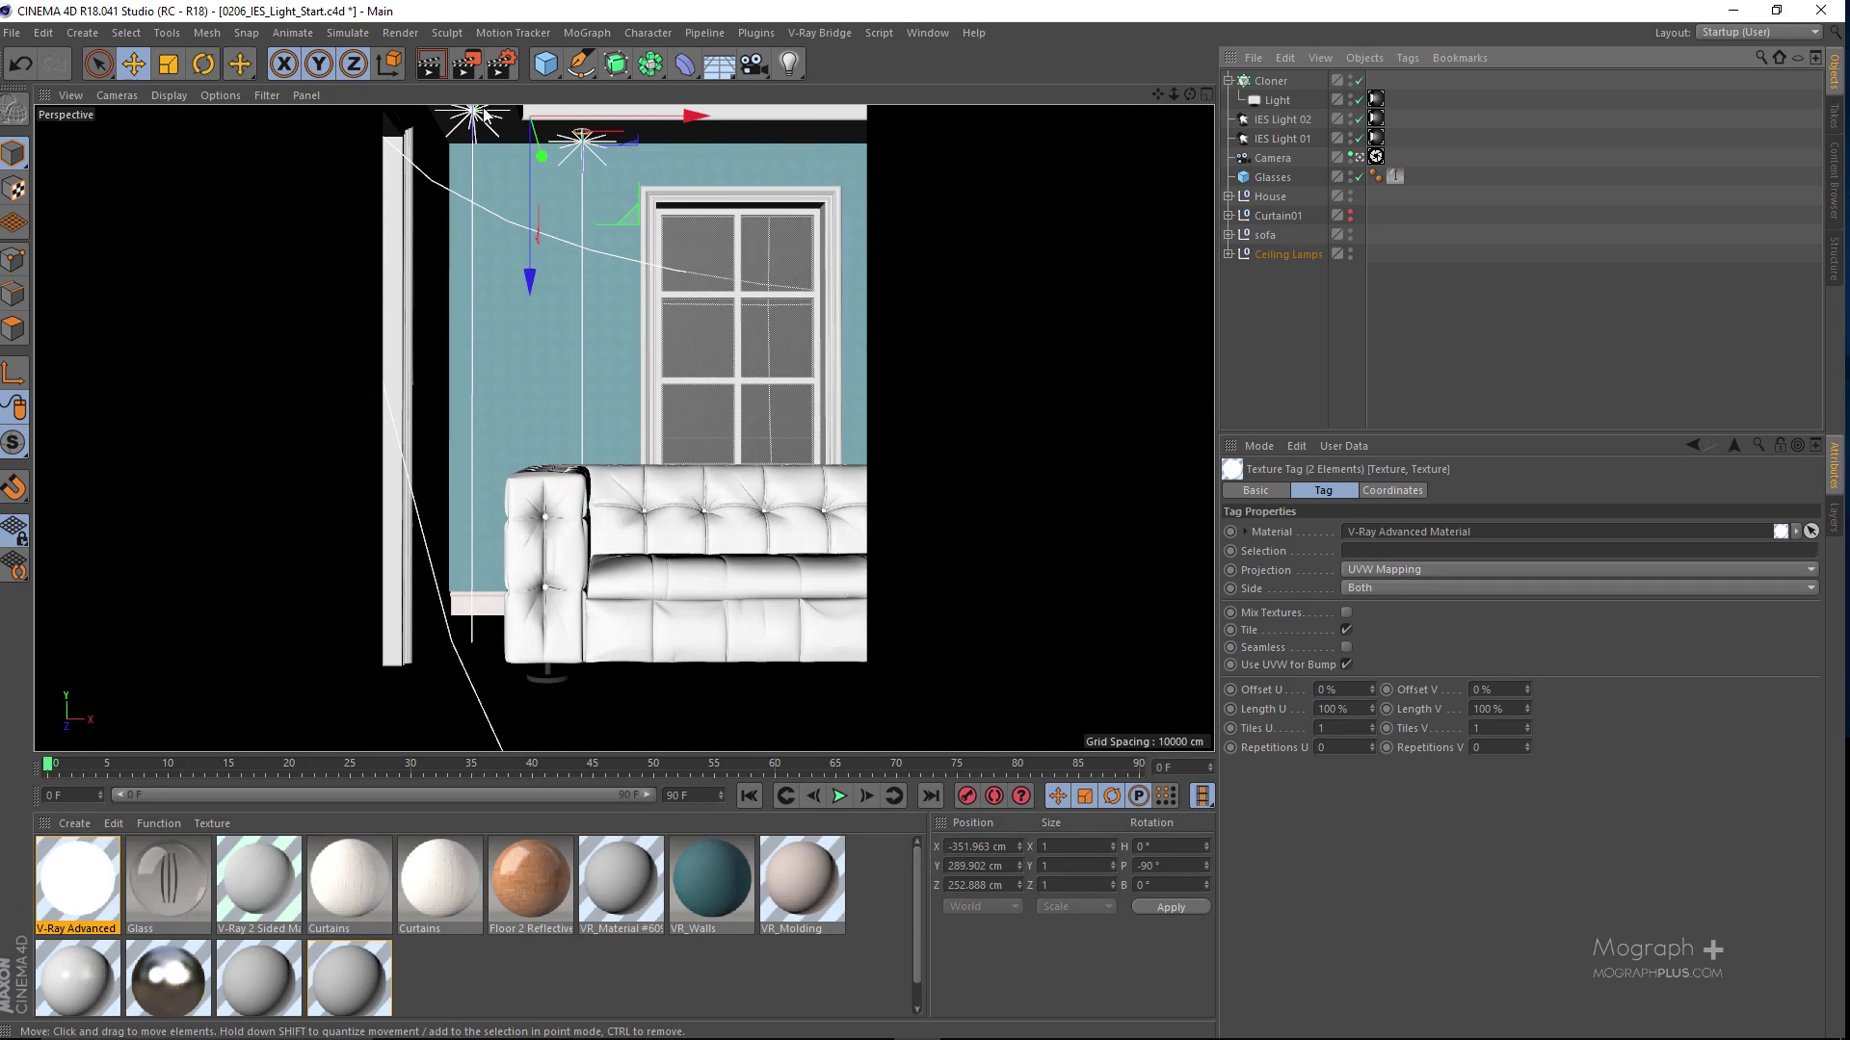
Step: Open the V-Ray Bridge Effects render settings and set the interface level to Expert
left_click(501, 66)
left_click(830, 375)
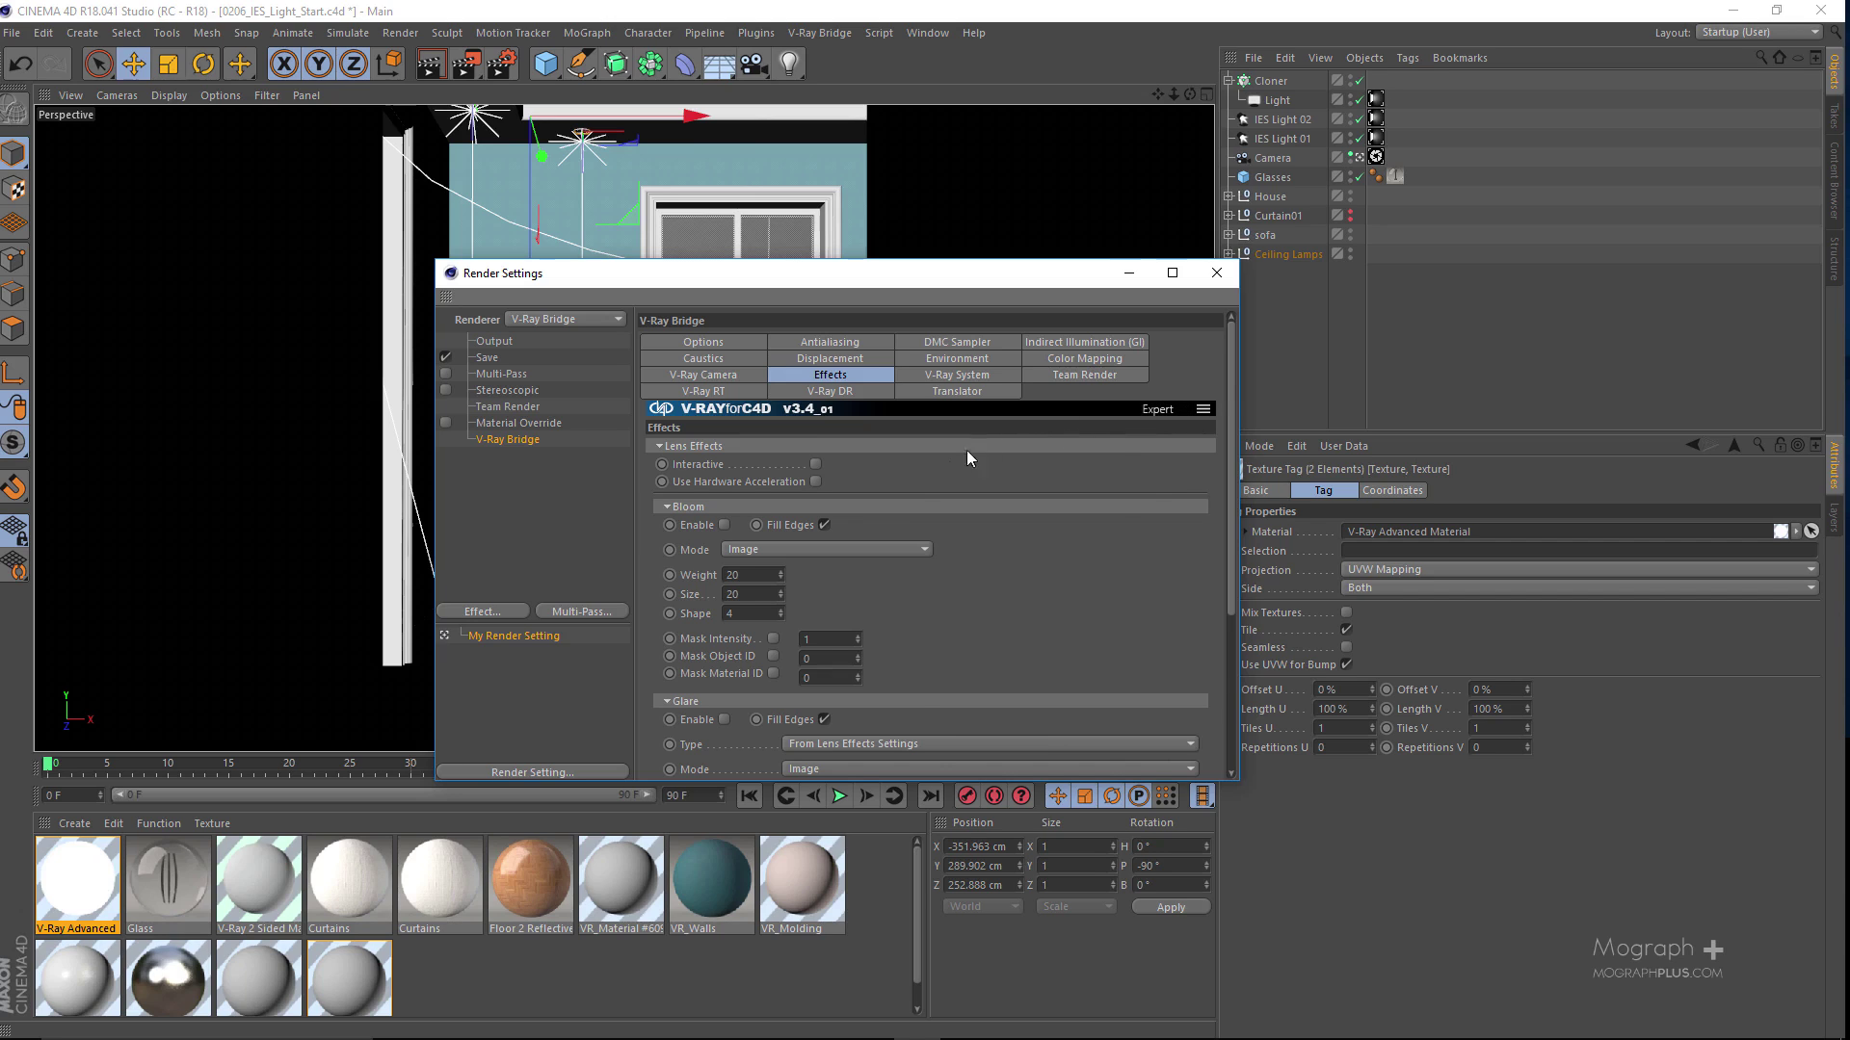
left_click(1155, 411)
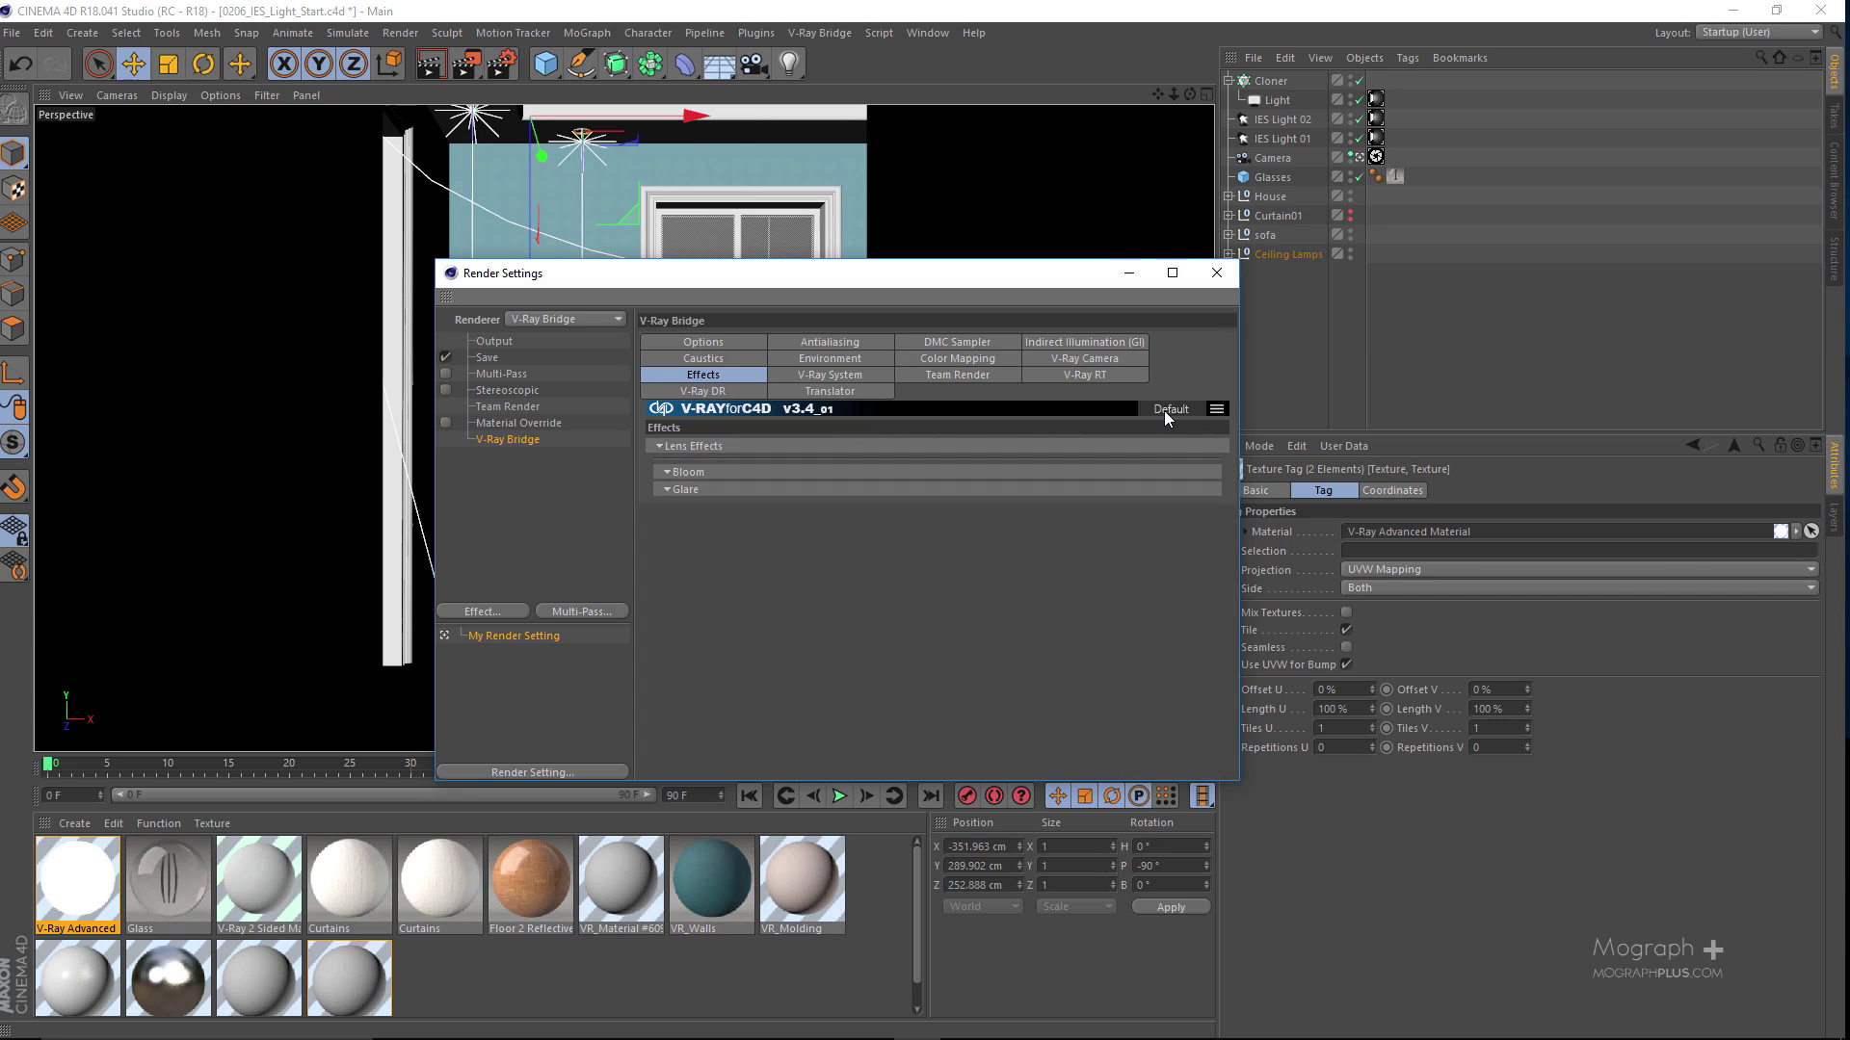
left_click(1166, 410)
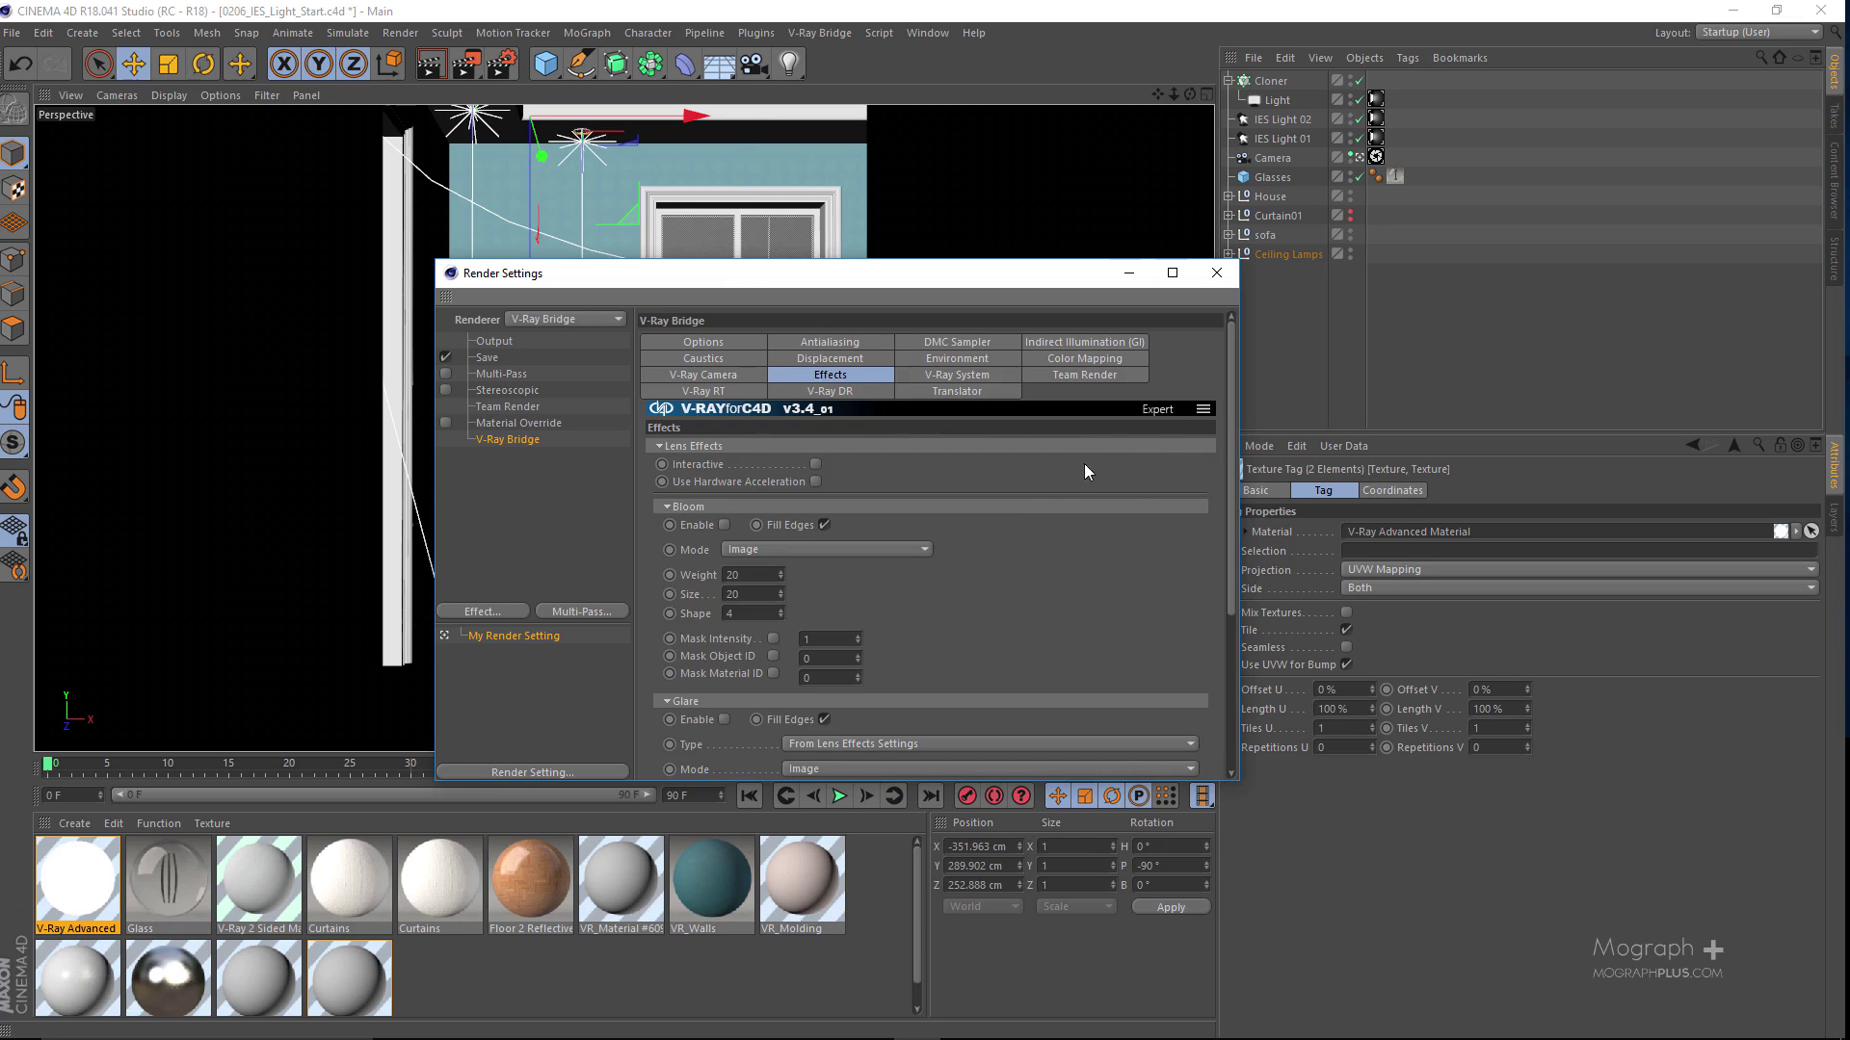
left_click(1153, 408)
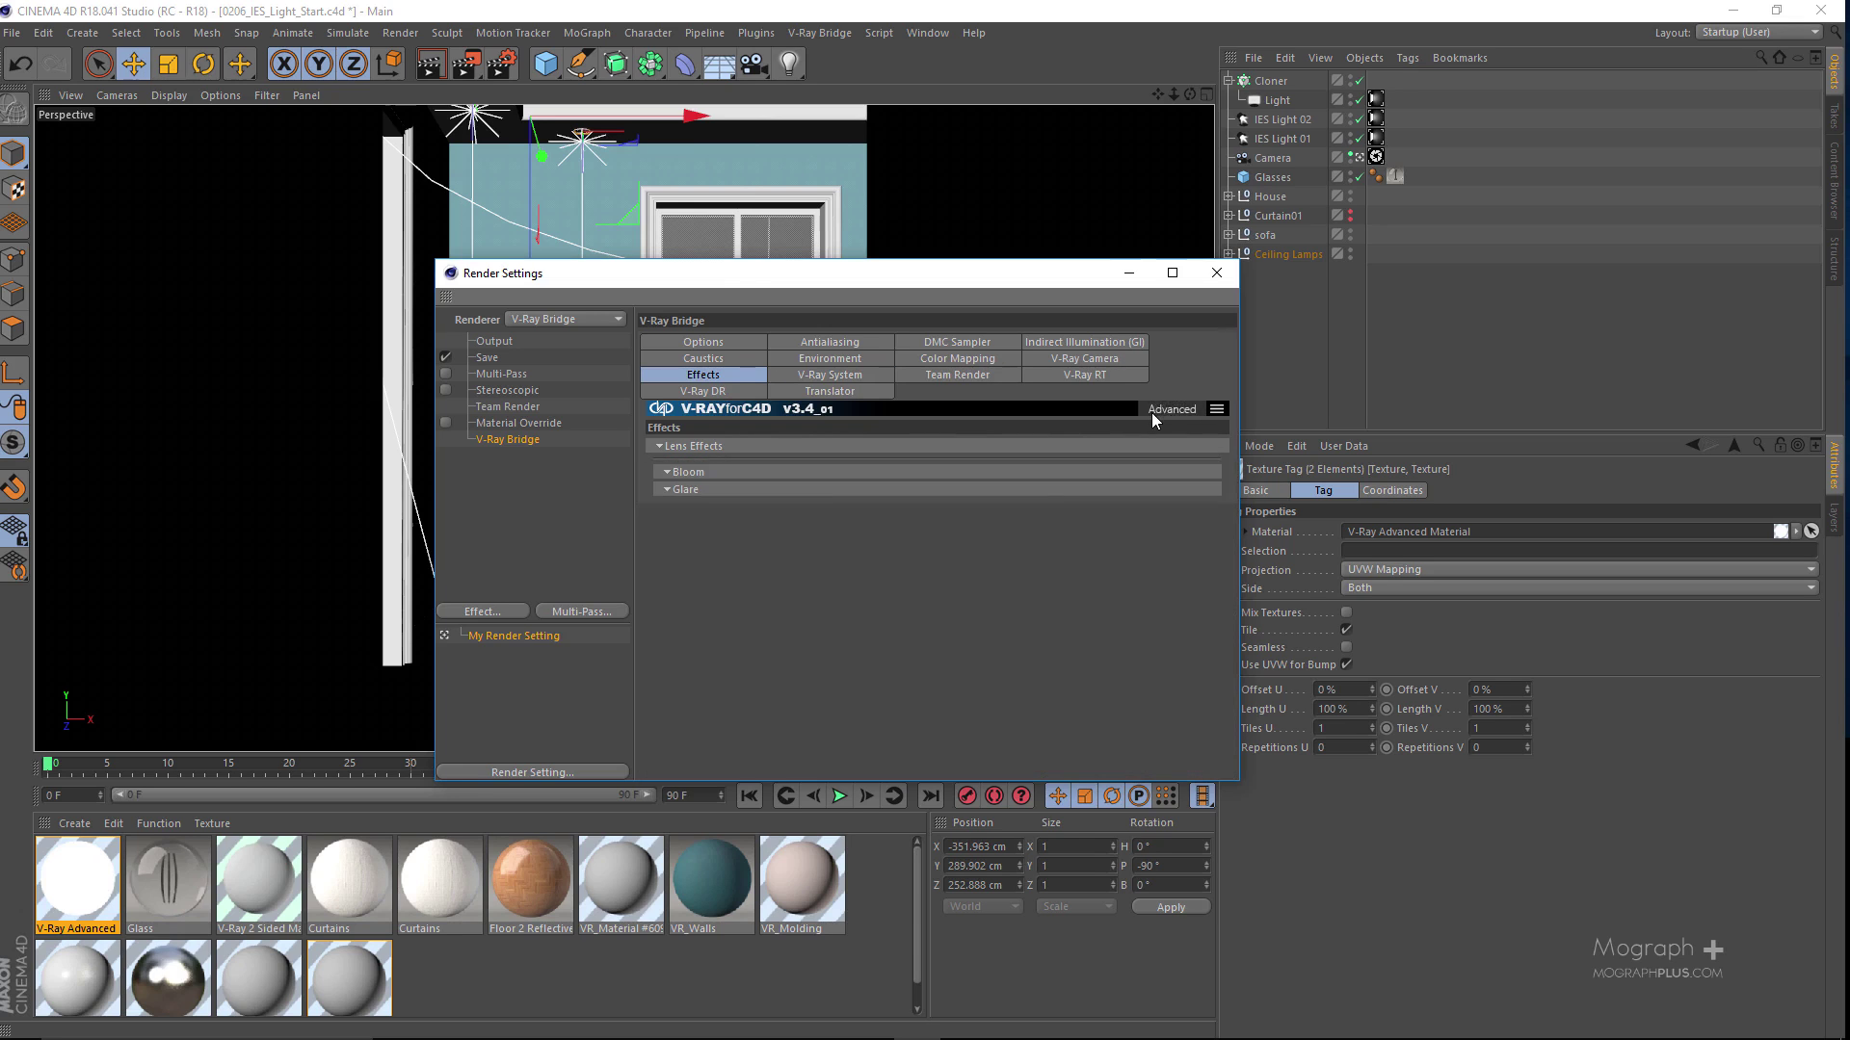
left_click(1166, 409)
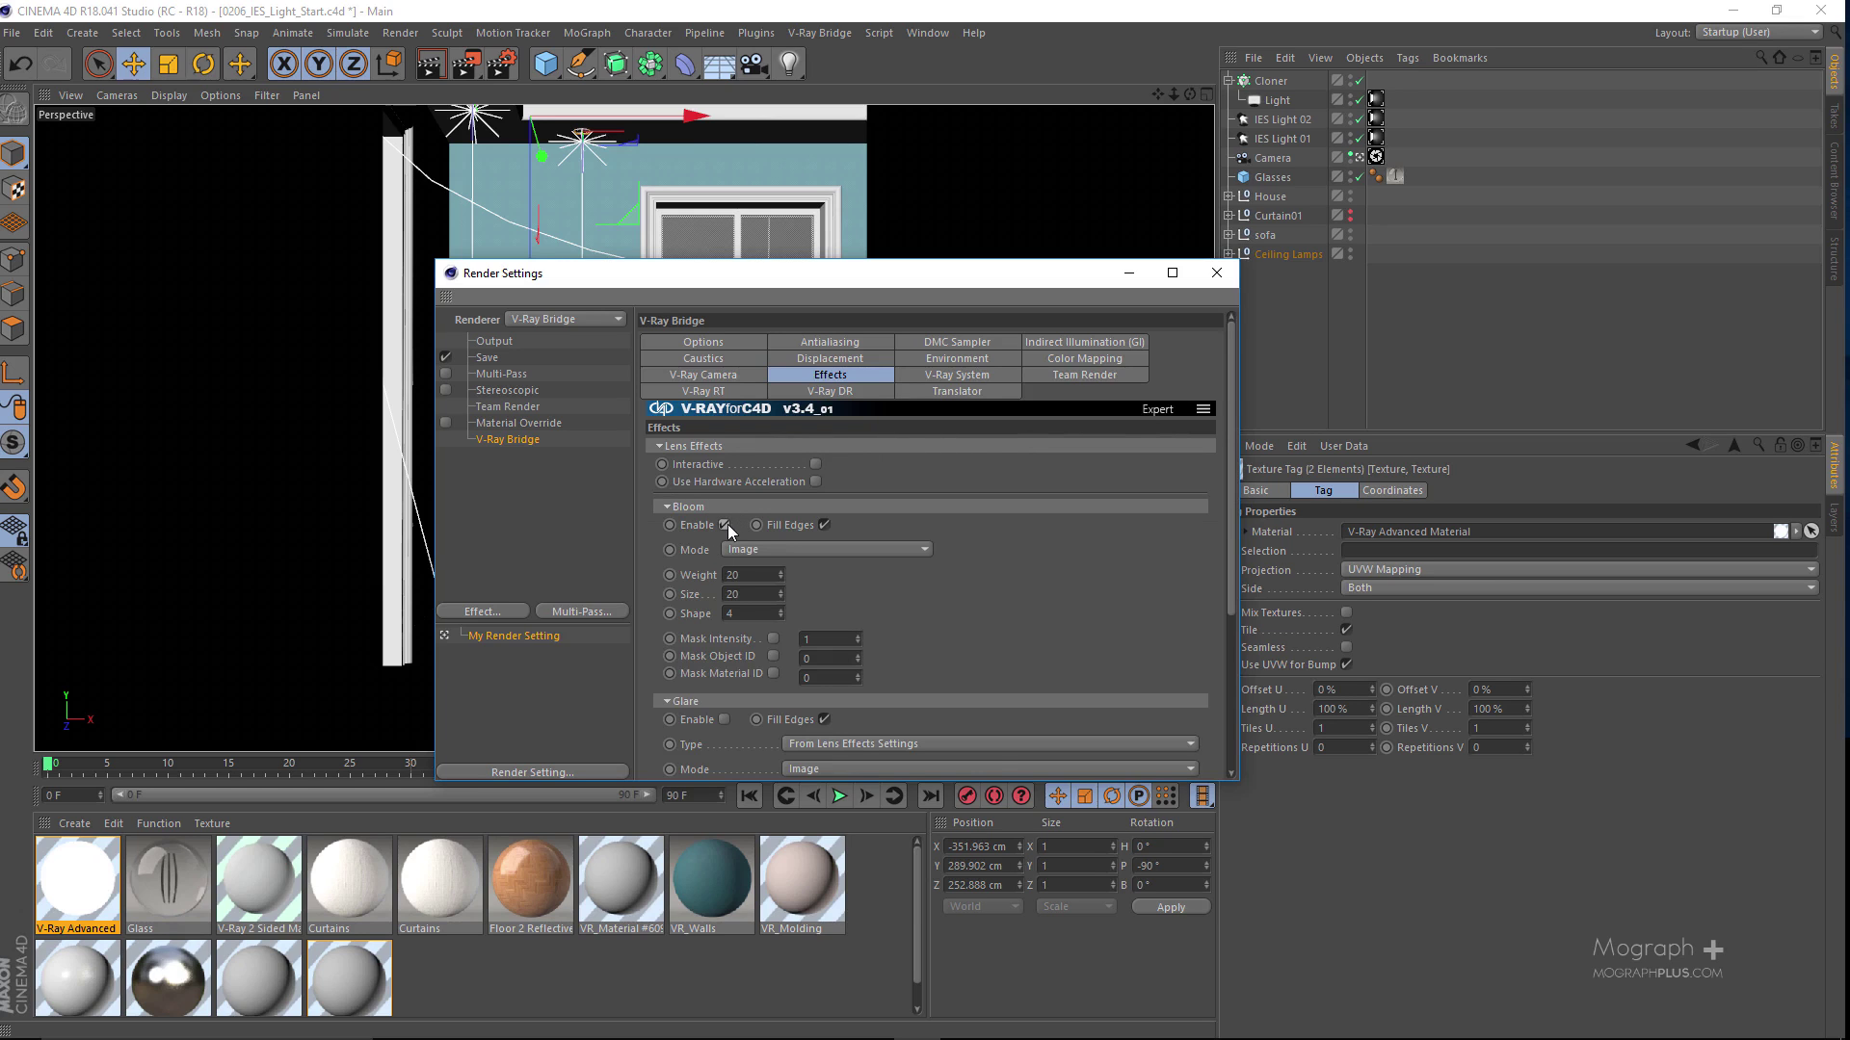
Step: Enable the Bloom and Glare lens effects, keeping their other values, and close the render settings
scroll(732, 539, "down", 3)
left_click(724, 590)
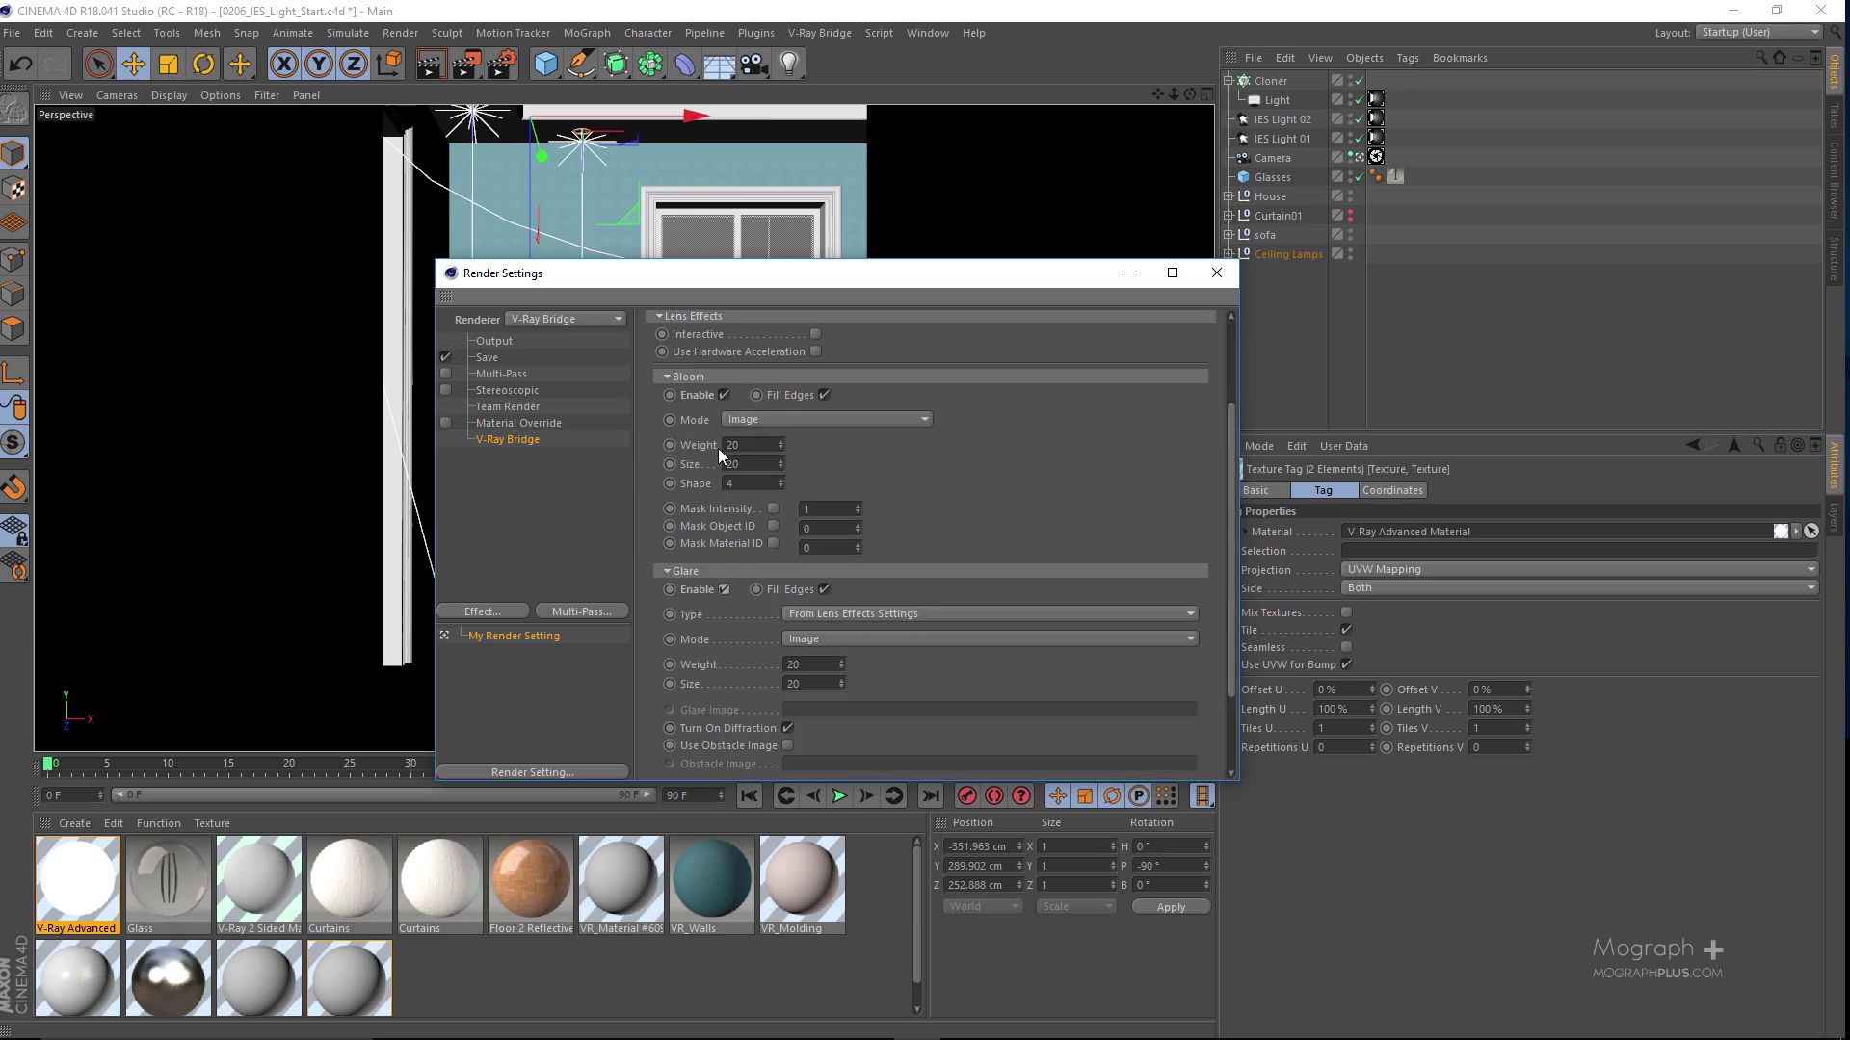
scroll(732, 578, "up", 3)
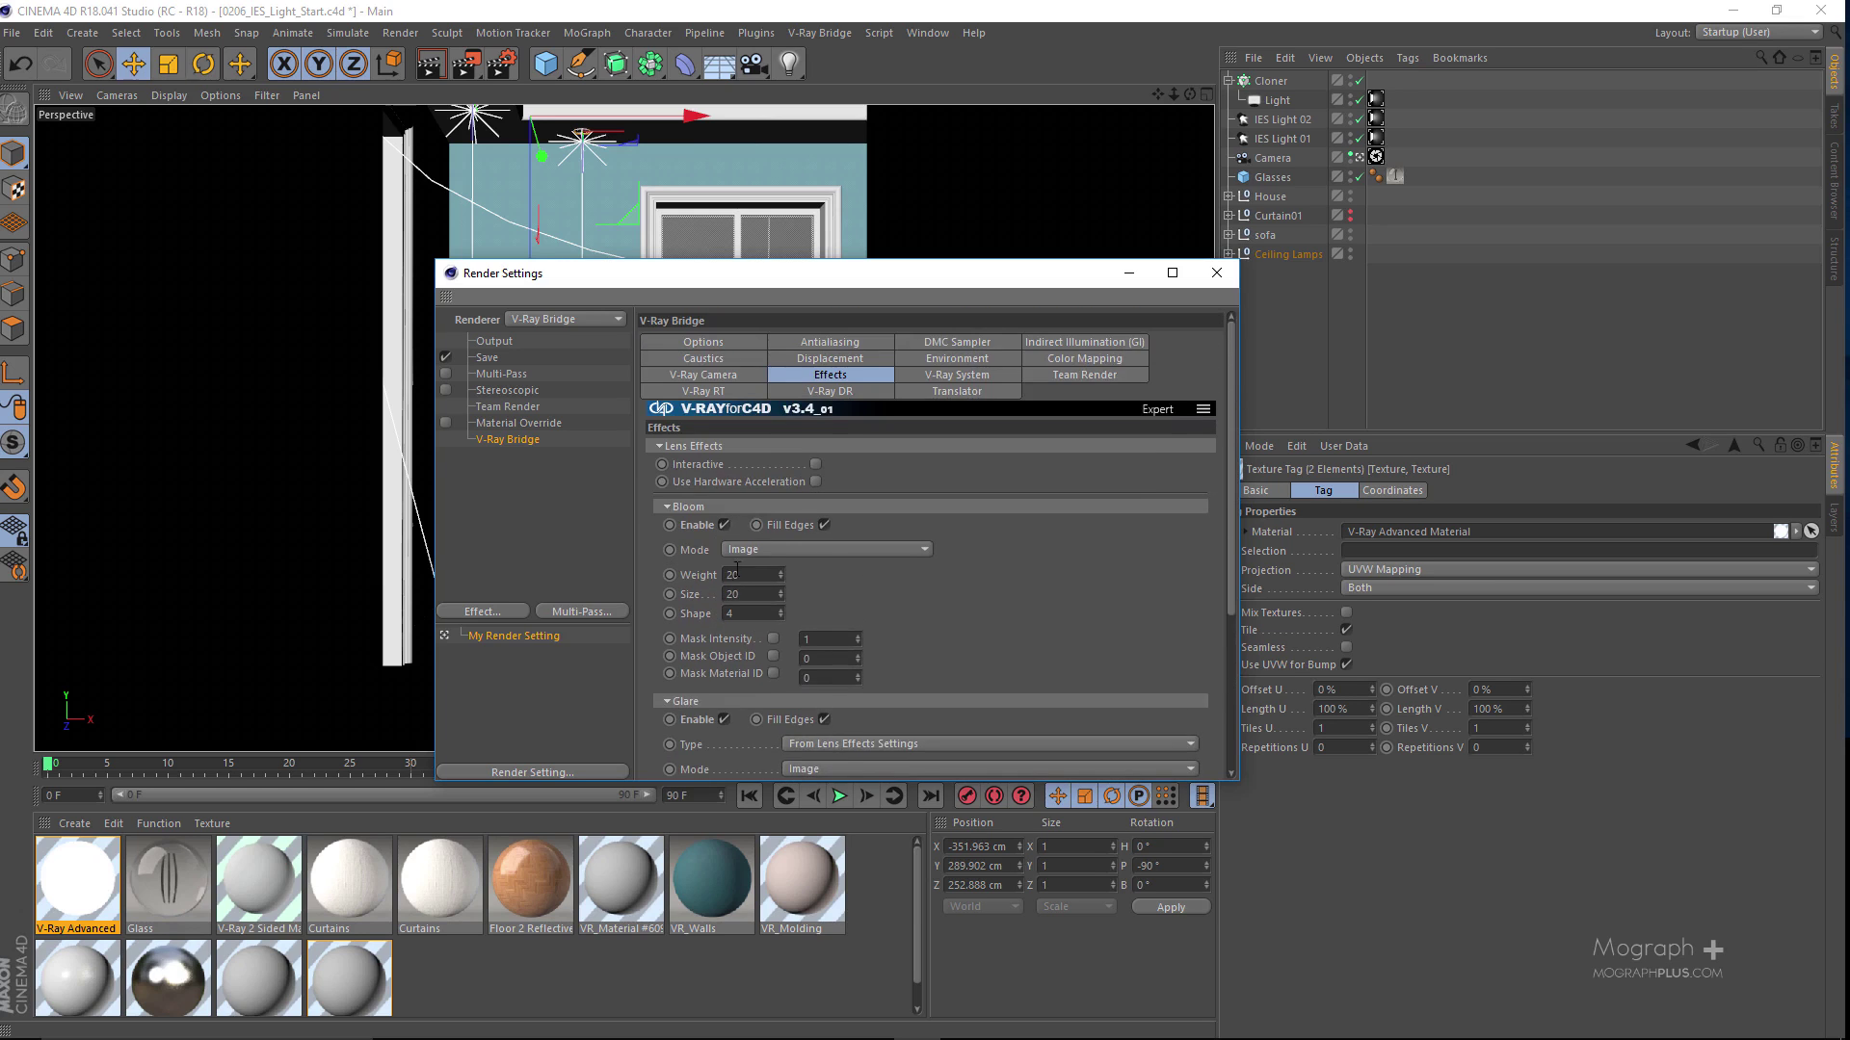
left_click(1215, 277)
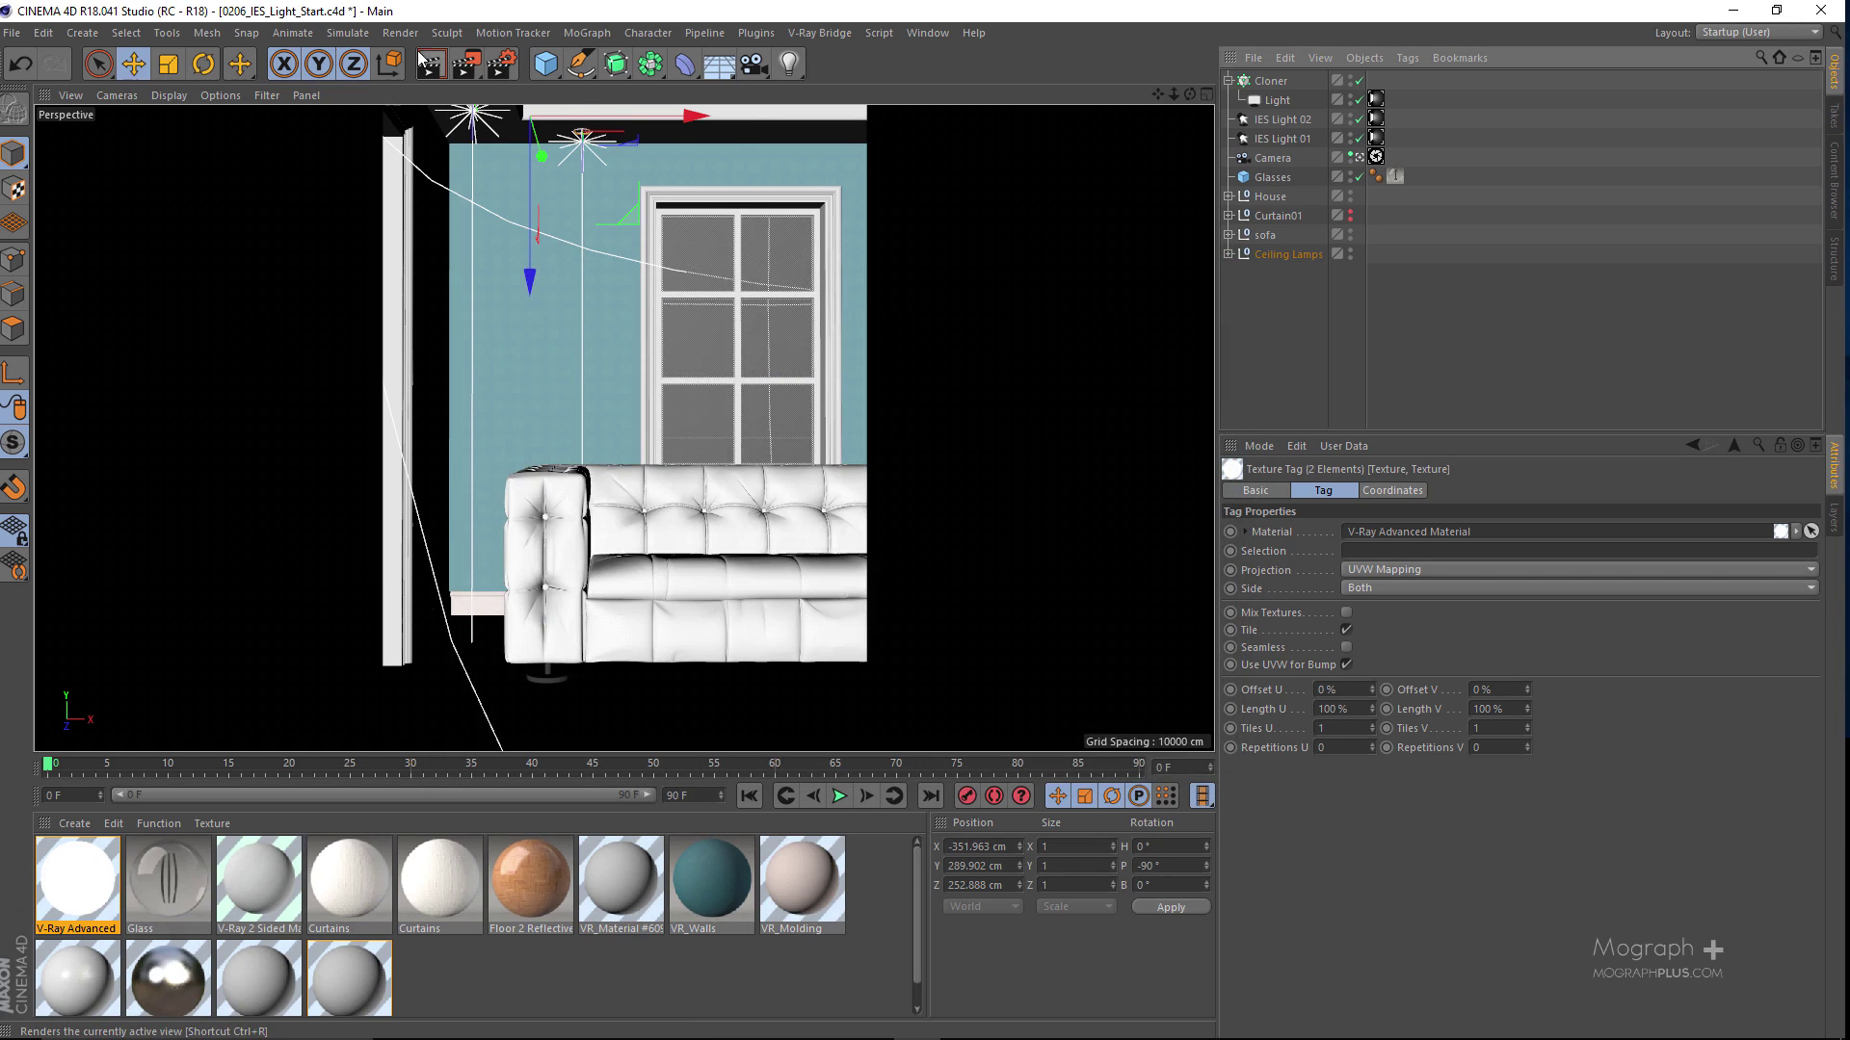
Step: Render the whole scene to the Picture Viewer and bring the V-Ray frame buffer to the front, moved slightly higher
left_click(469, 65)
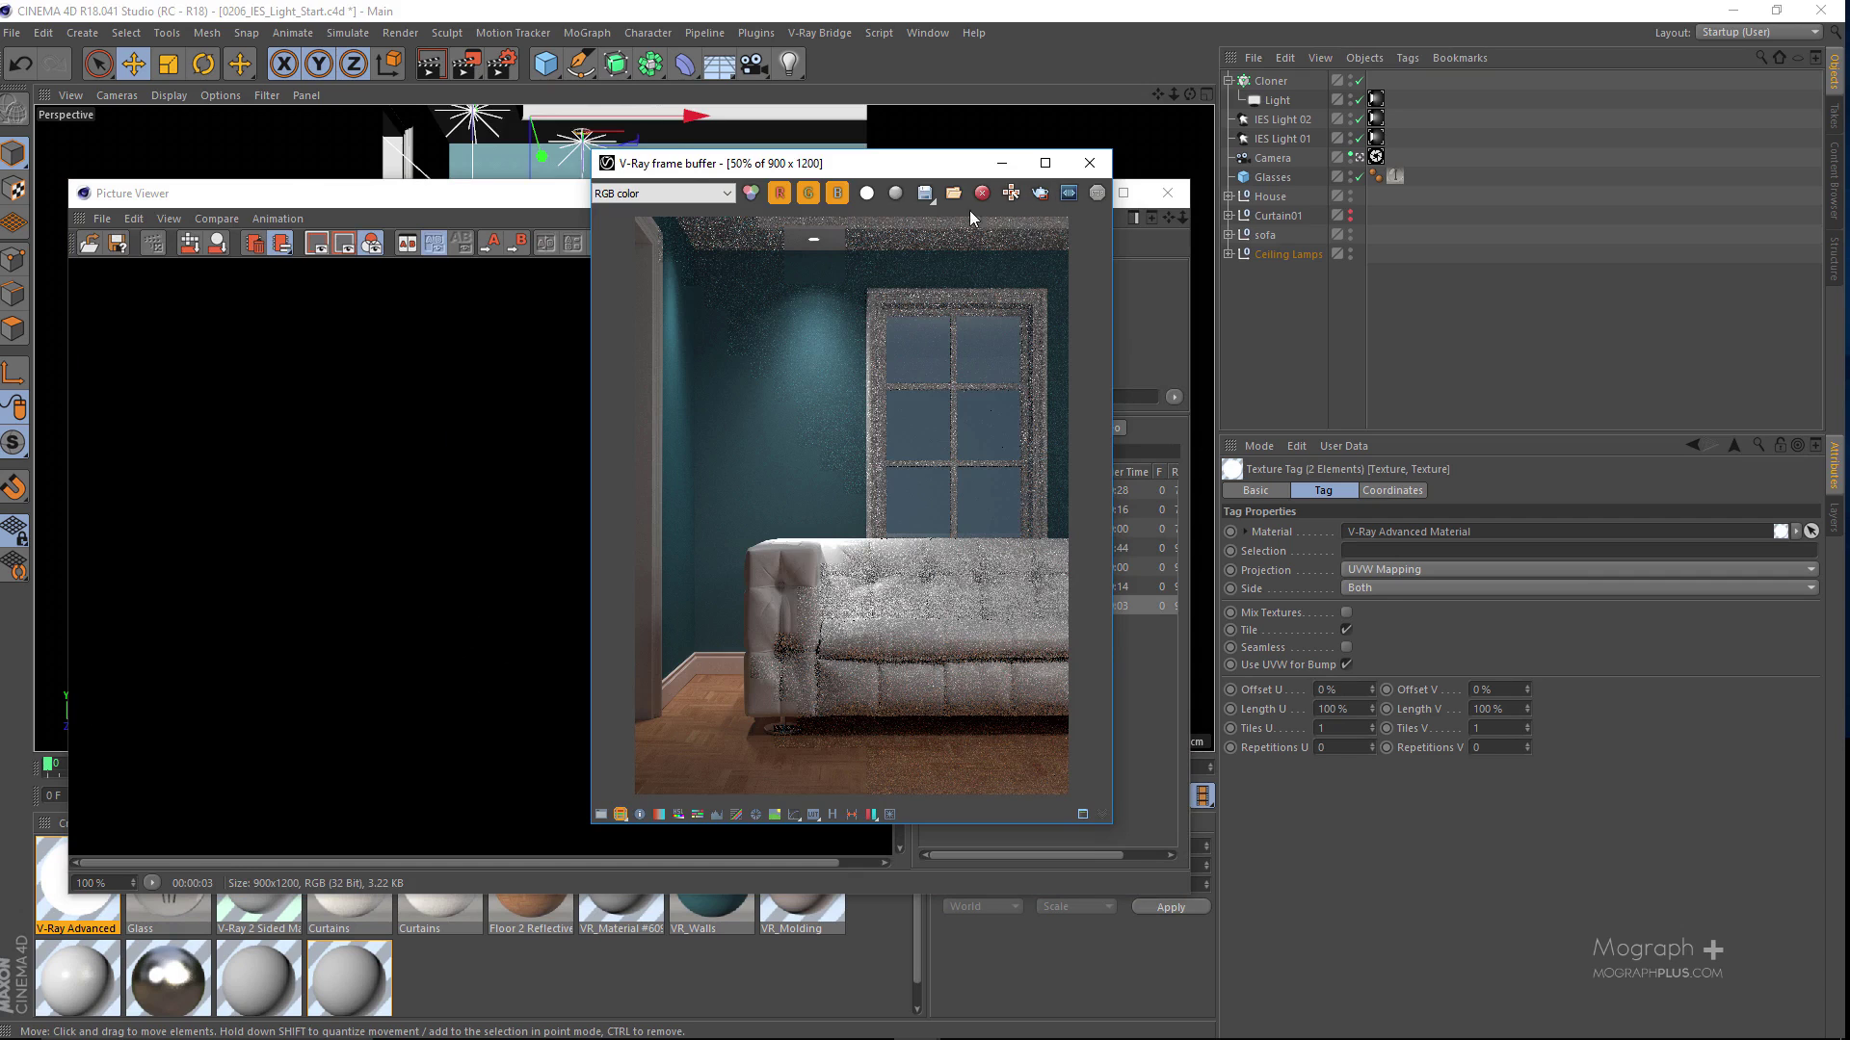
left_click(476, 183)
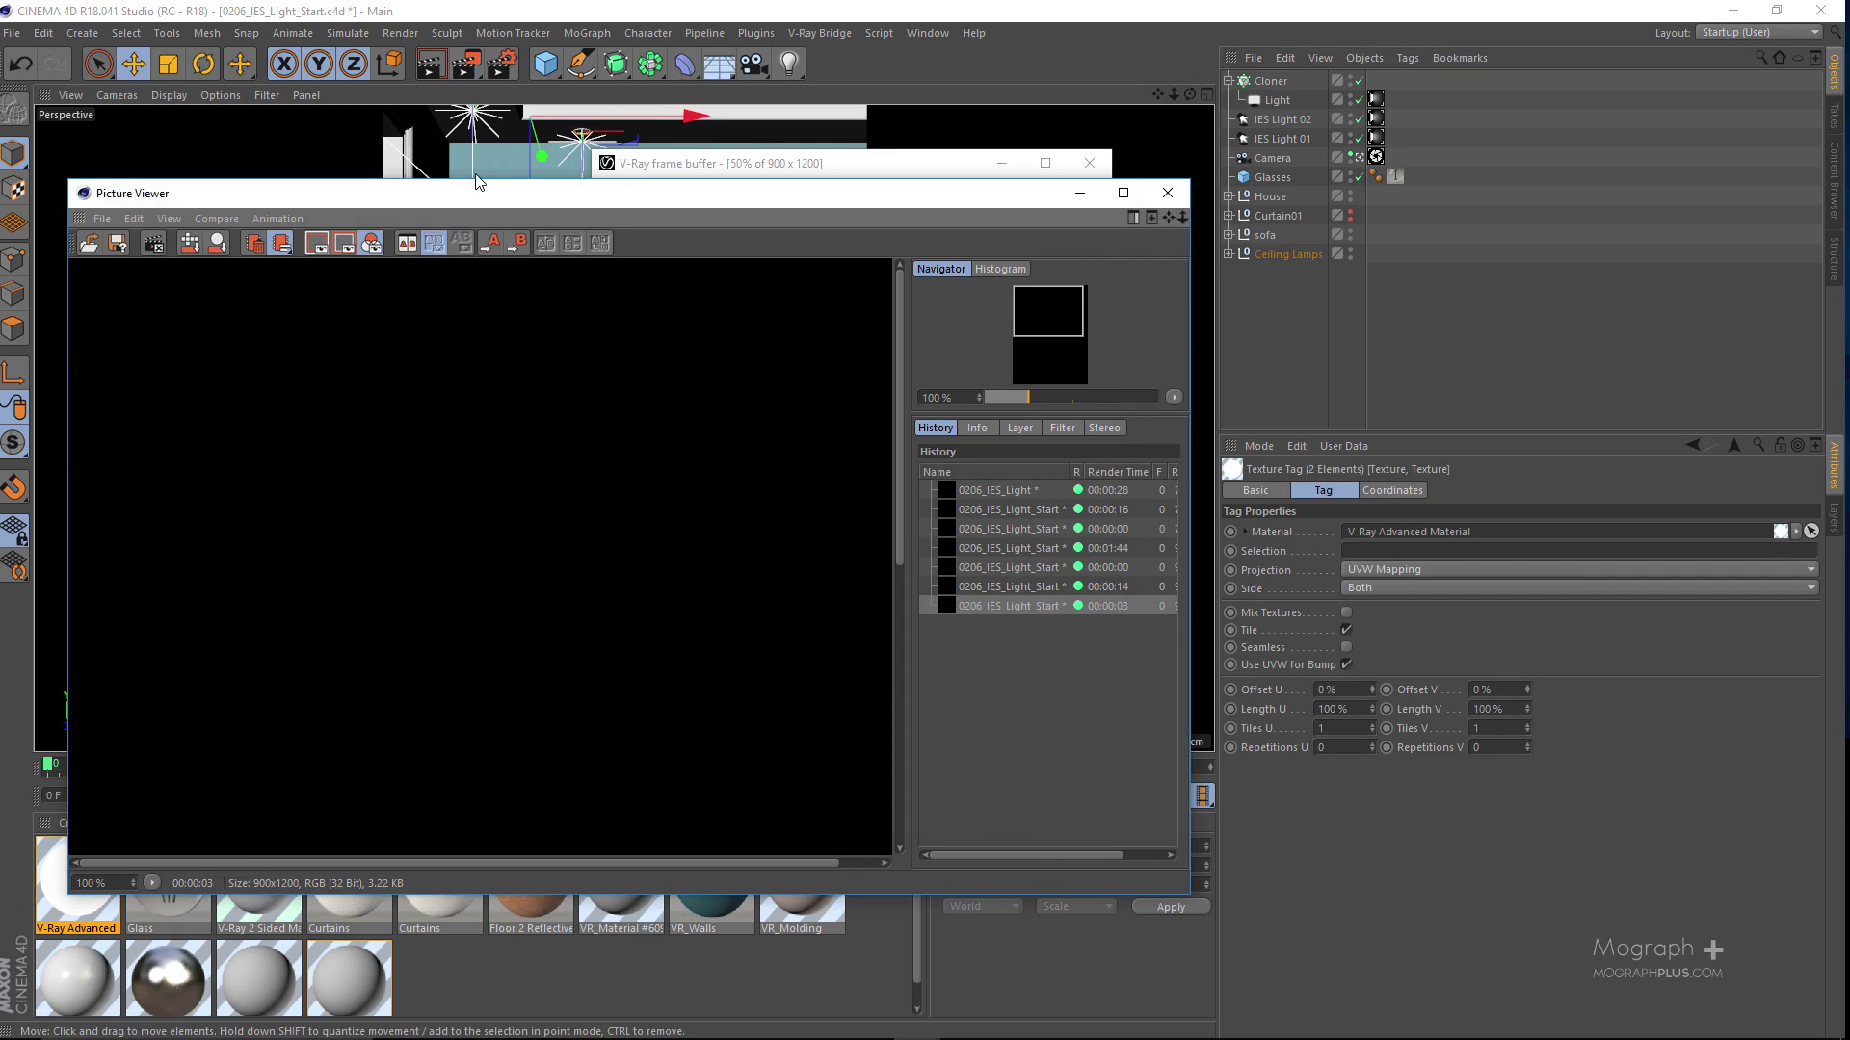
key("shift+r")
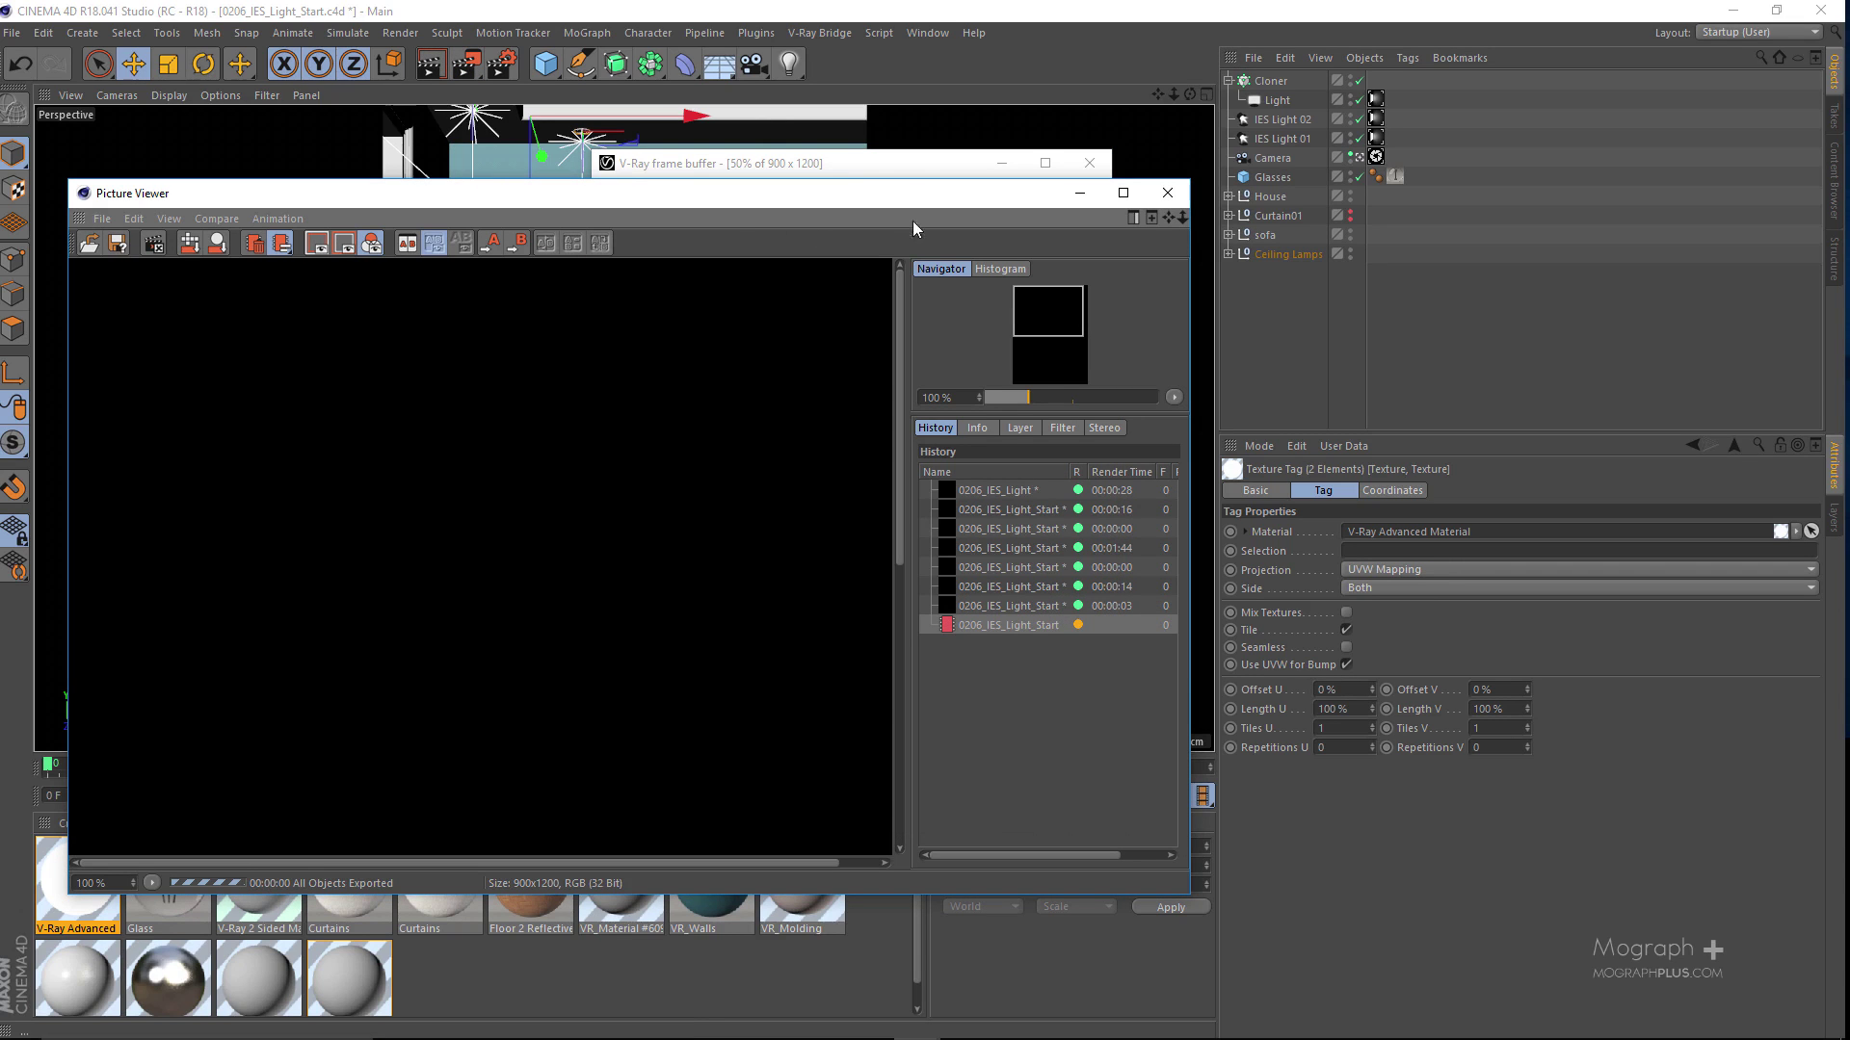
left_click(842, 174)
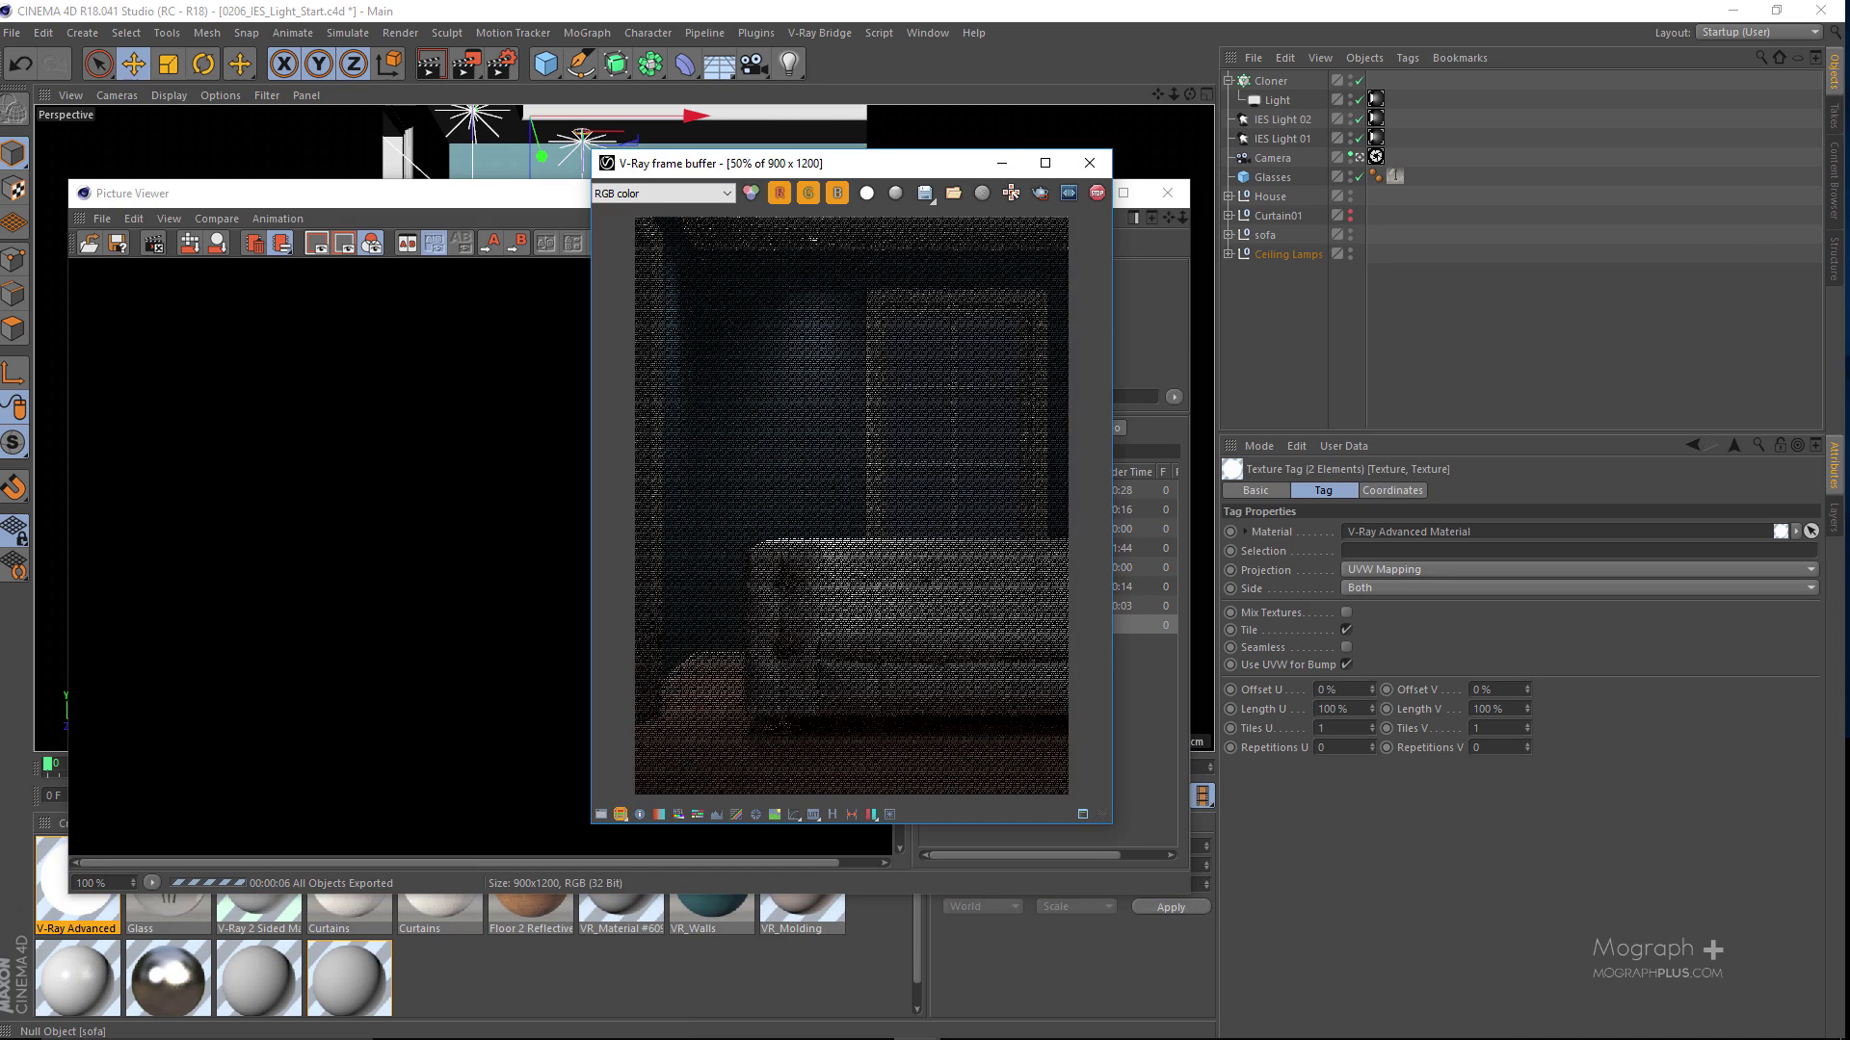
left_click_drag(713, 163, 749, 112)
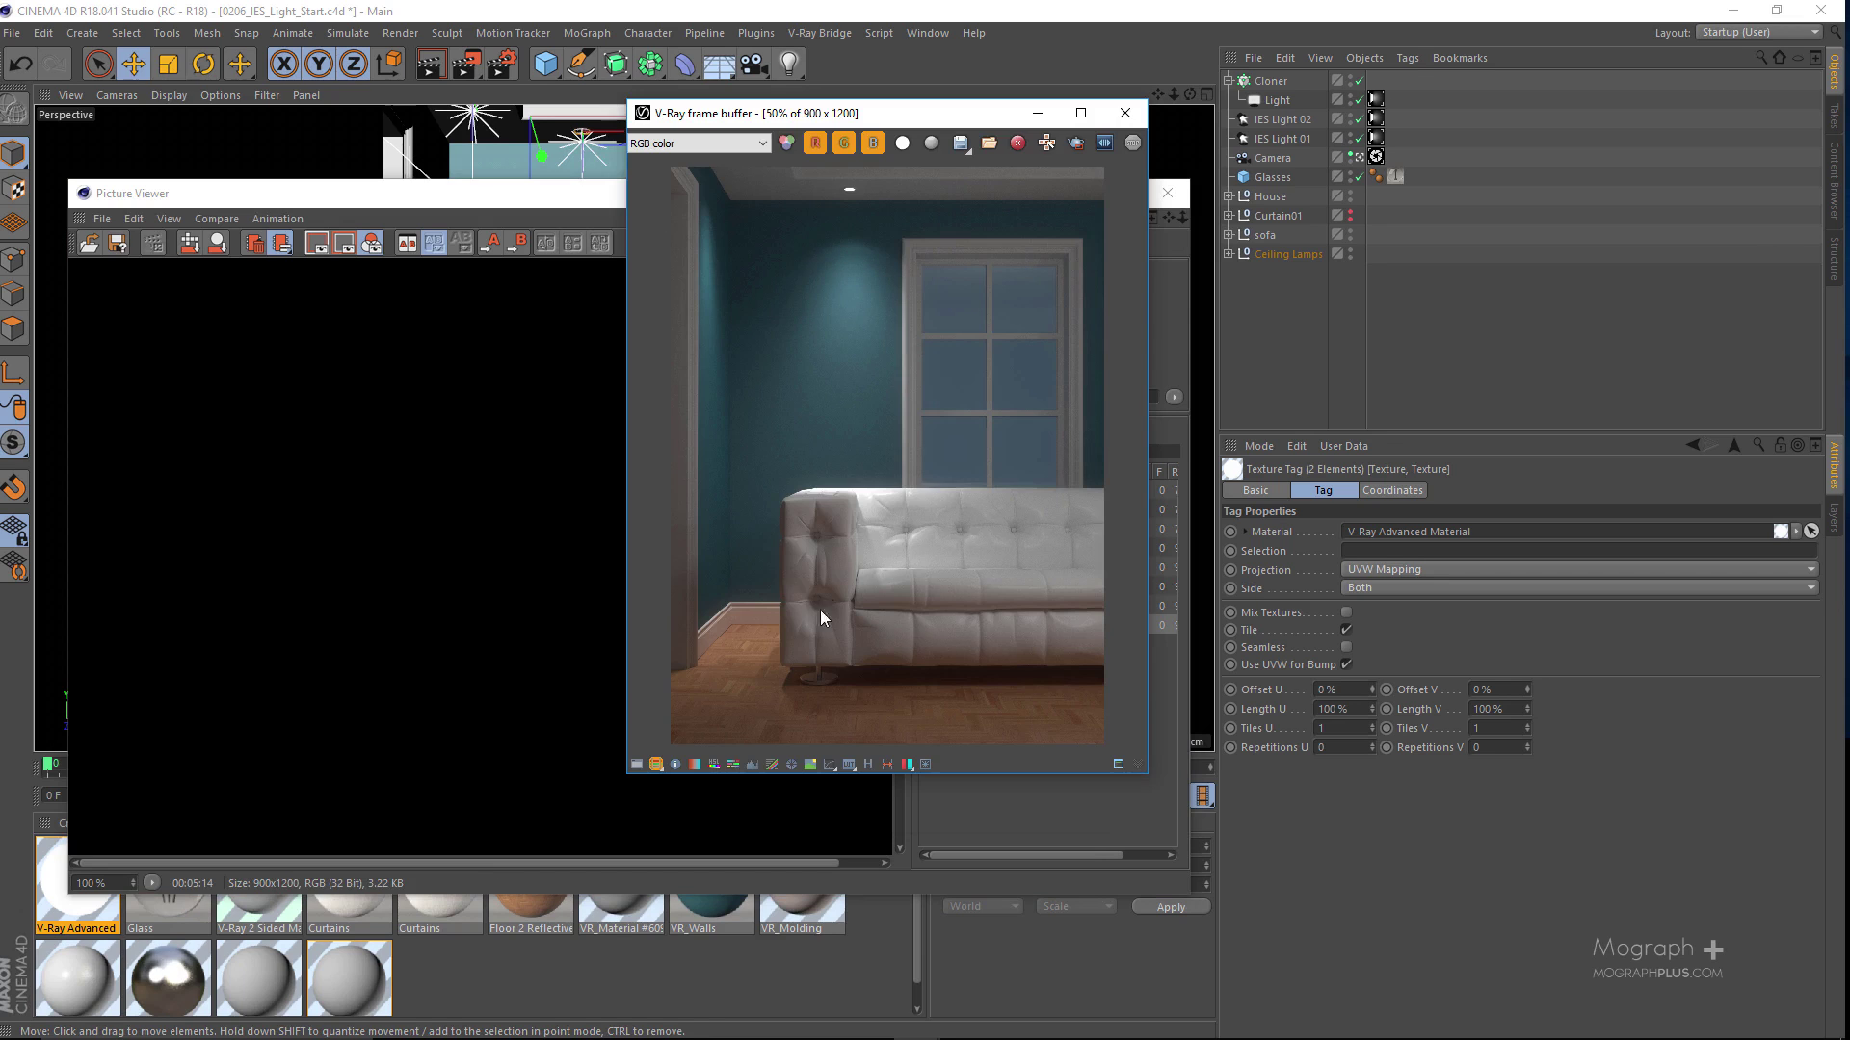
Step: Turn off both the Bloom and Glare effects in the frame buffer's lens effects settings, then hide those settings
left_click(925, 766)
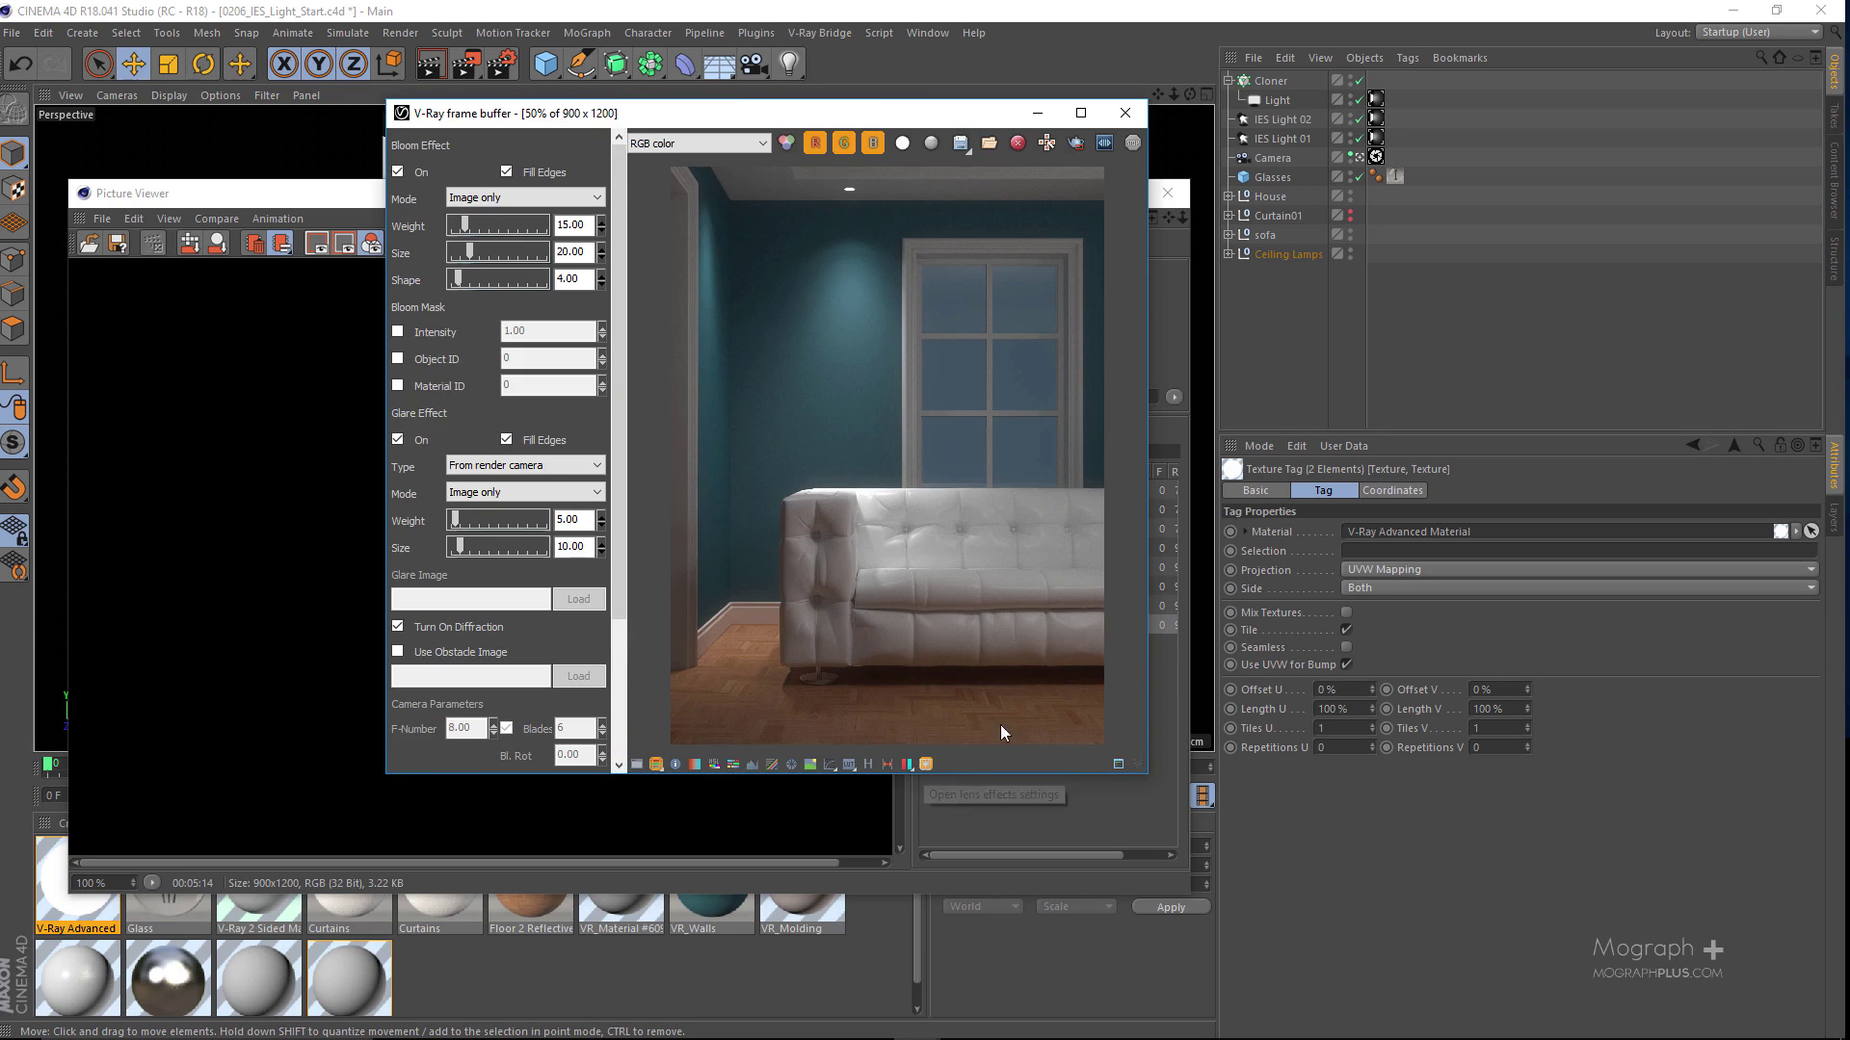
left_click(398, 171)
left_click(398, 439)
scroll(784, 183, "up", 2)
scroll(801, 178, "down", 2)
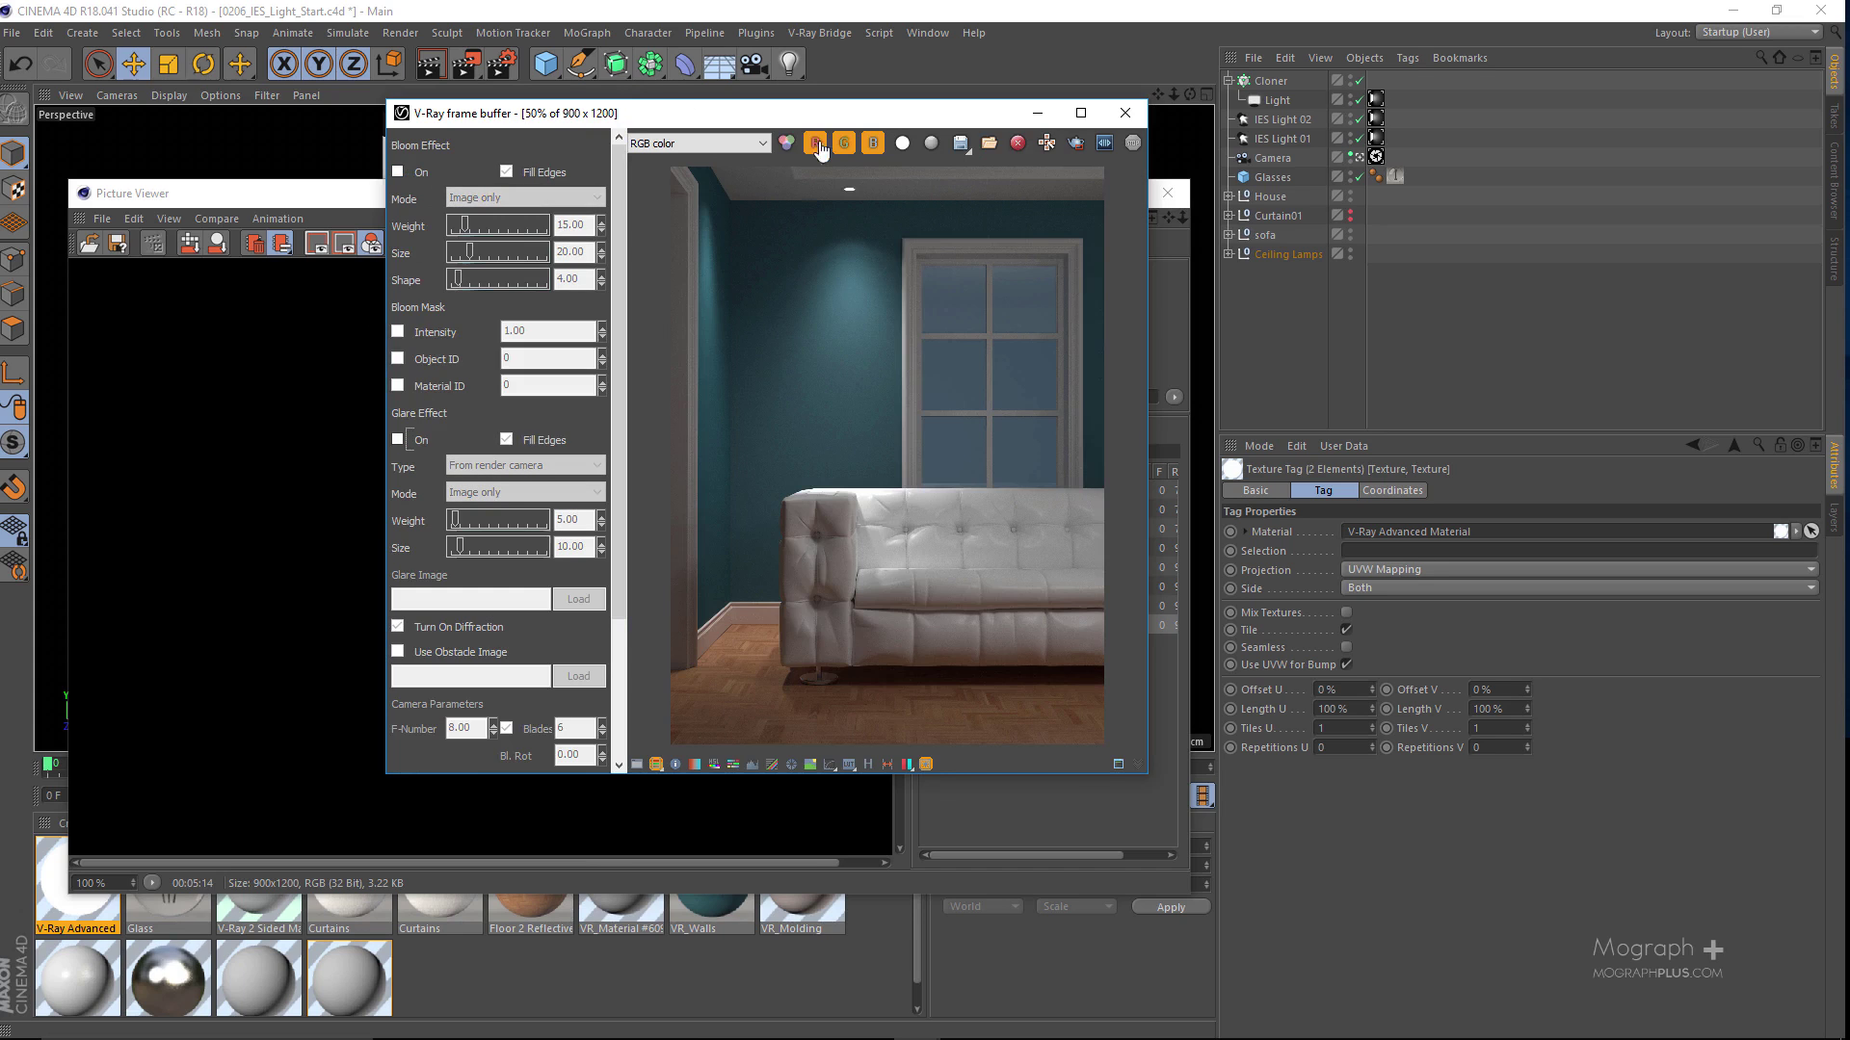
left_click(926, 764)
Step: Maximize the V-Ray frame buffer and display the denoiser channel at 100% size
double_click(819, 99)
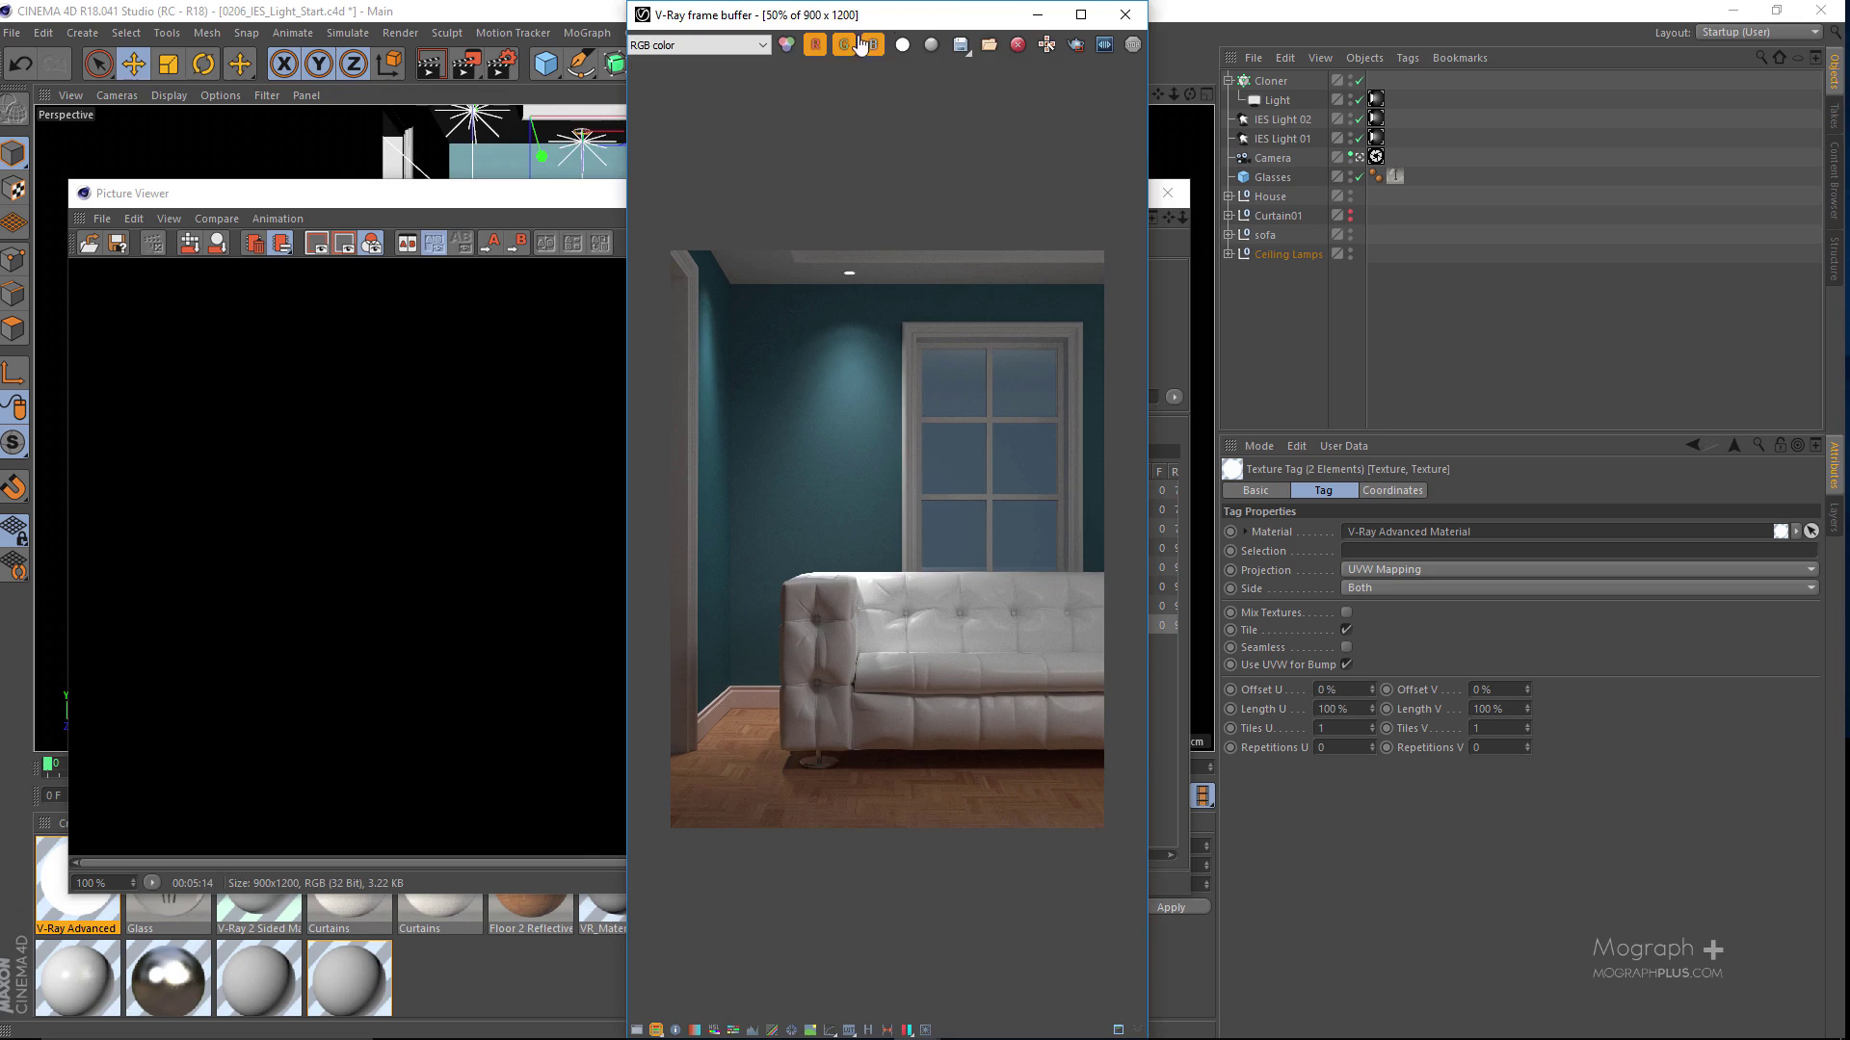
left_click(1081, 12)
scroll(865, 482, "up", 2)
middle_click_drag(796, 449, 759, 488)
left_click(115, 36)
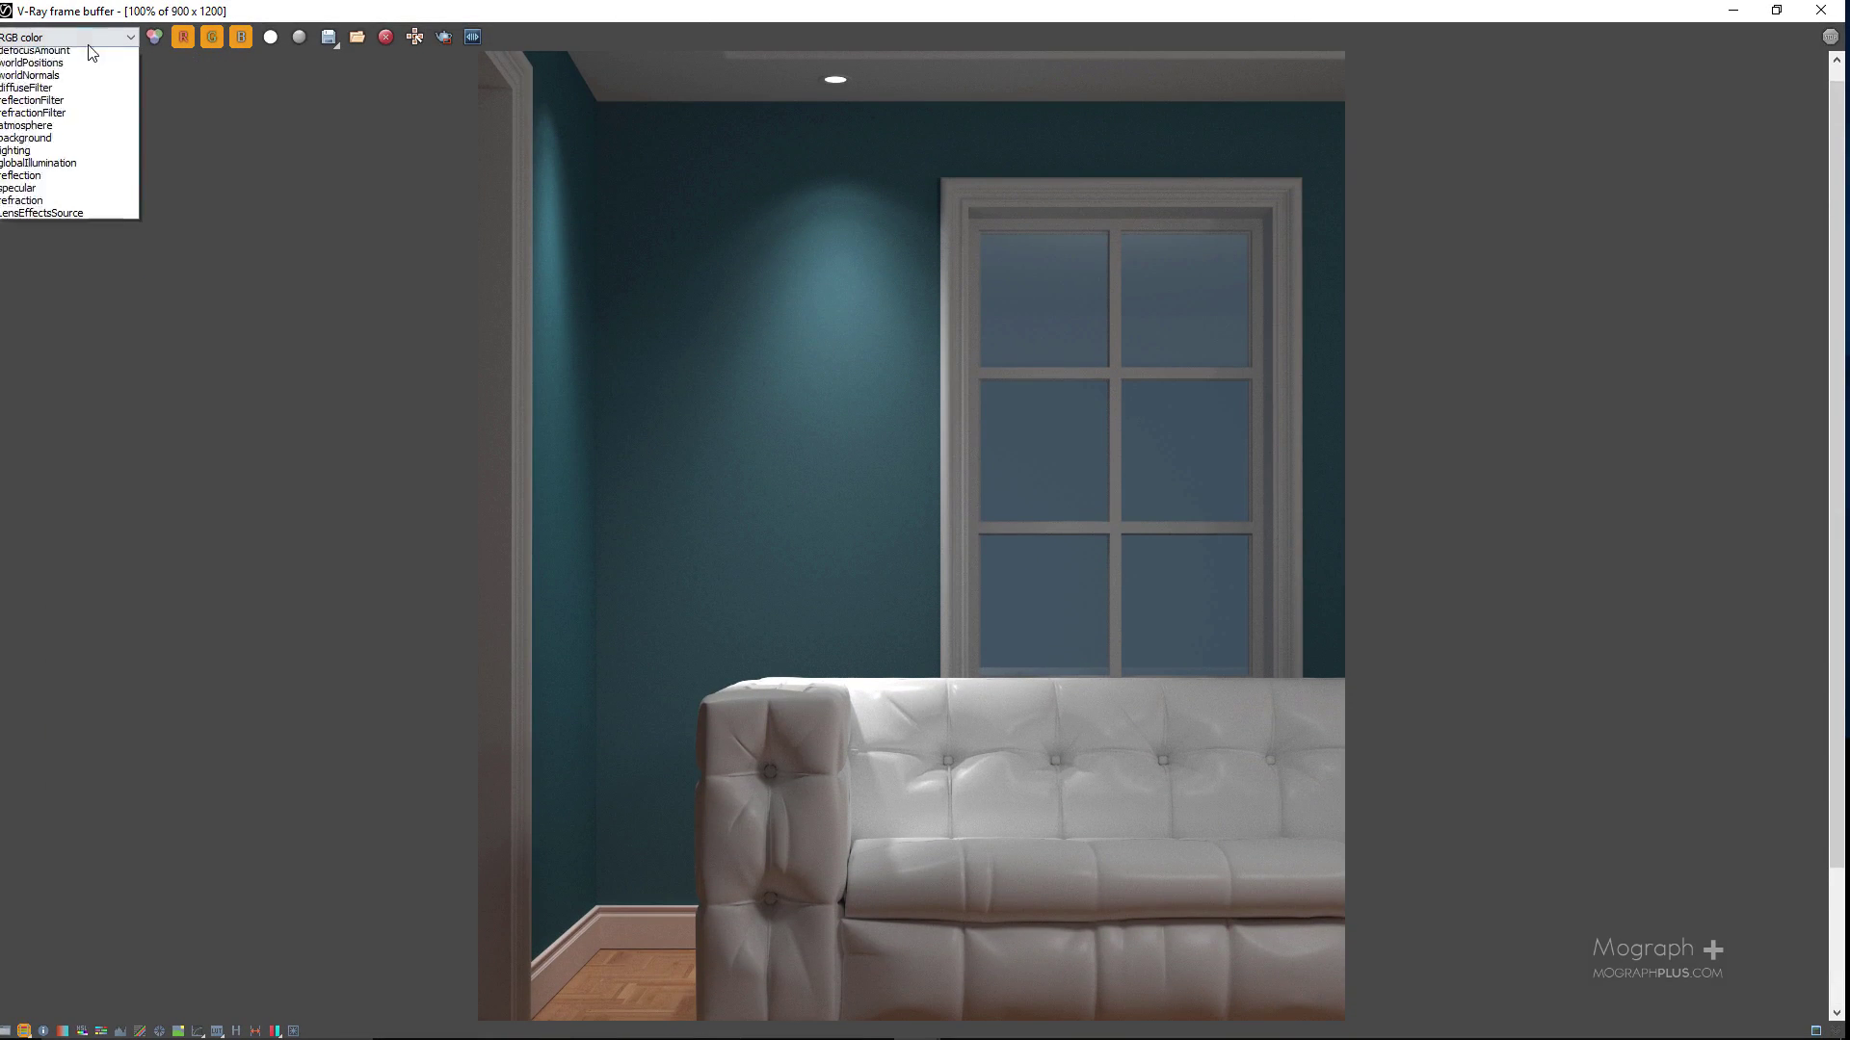
left_click(58, 80)
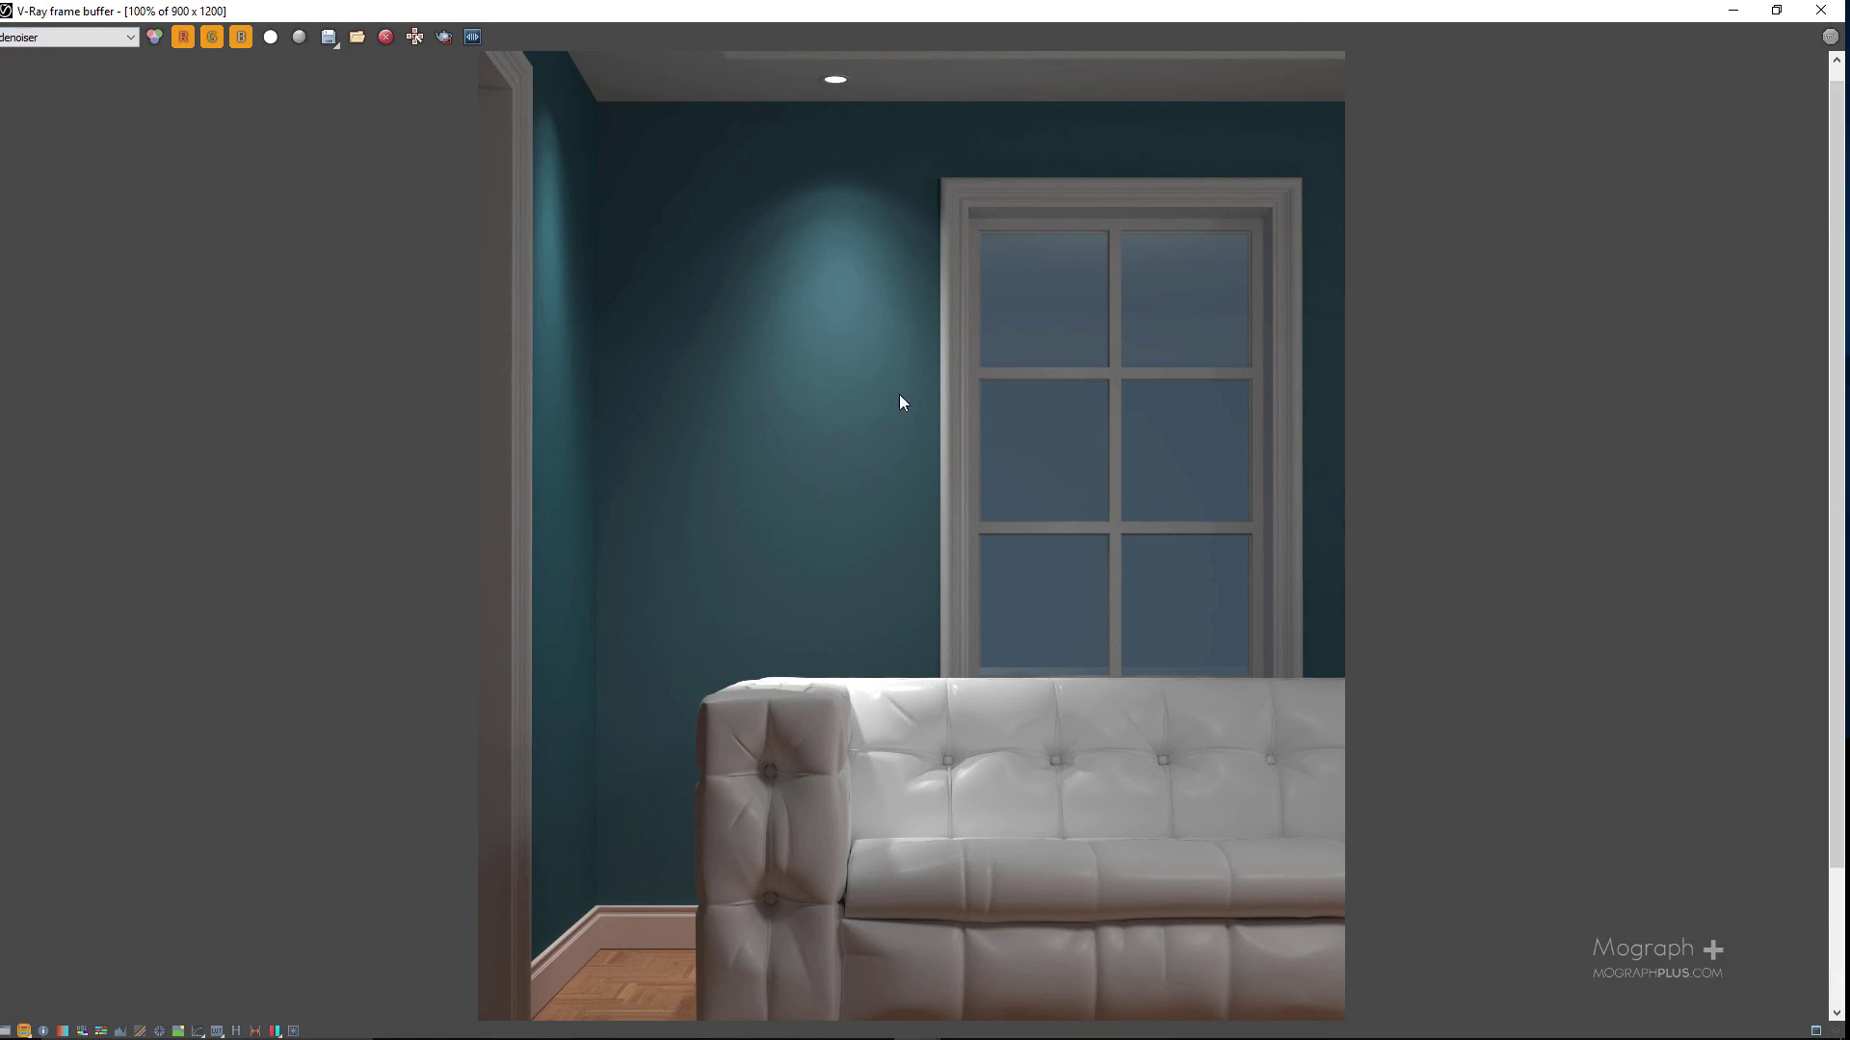
Step: Examine the denoised render up close, from the ceiling lamp and lit wall down to the sofa and floor
scroll(987, 332, "down", 3)
scroll(896, 371, "up", 1)
middle_click_drag(822, 363, 941, 968)
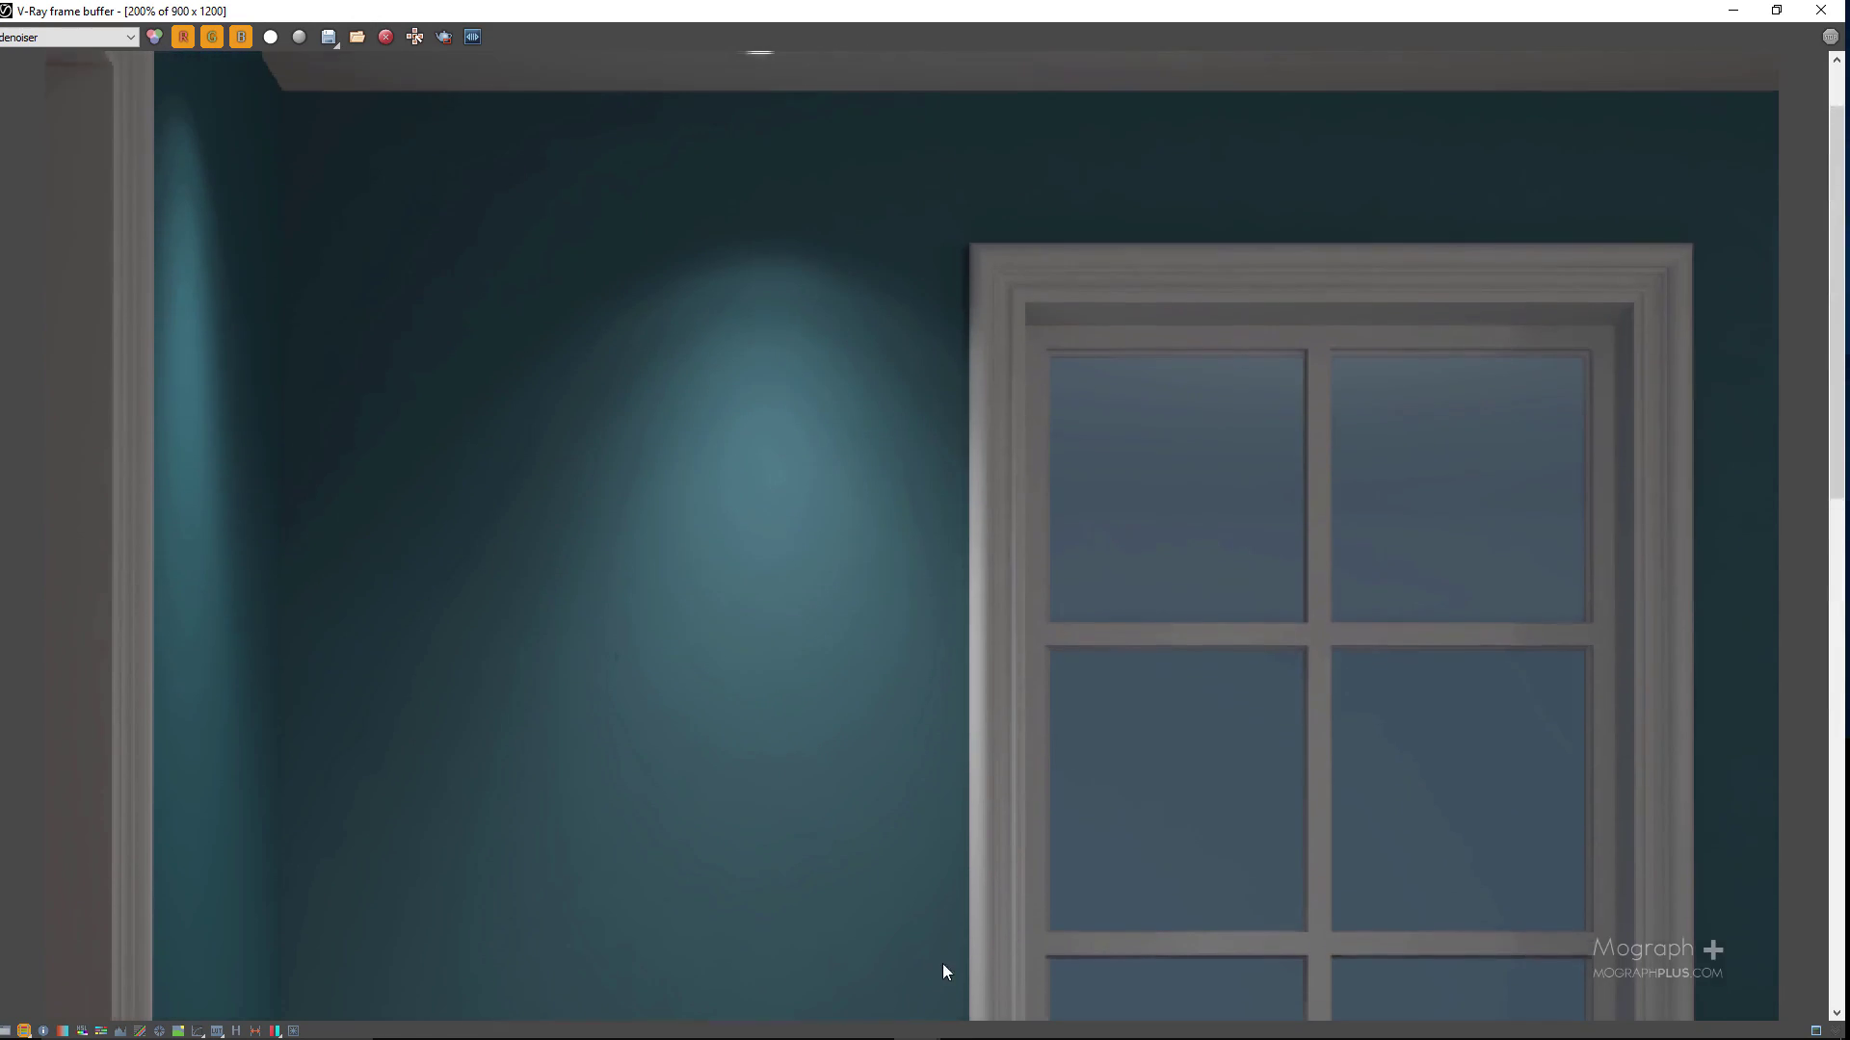
scroll(912, 615, "up", 2)
scroll(840, 511, "down", 1)
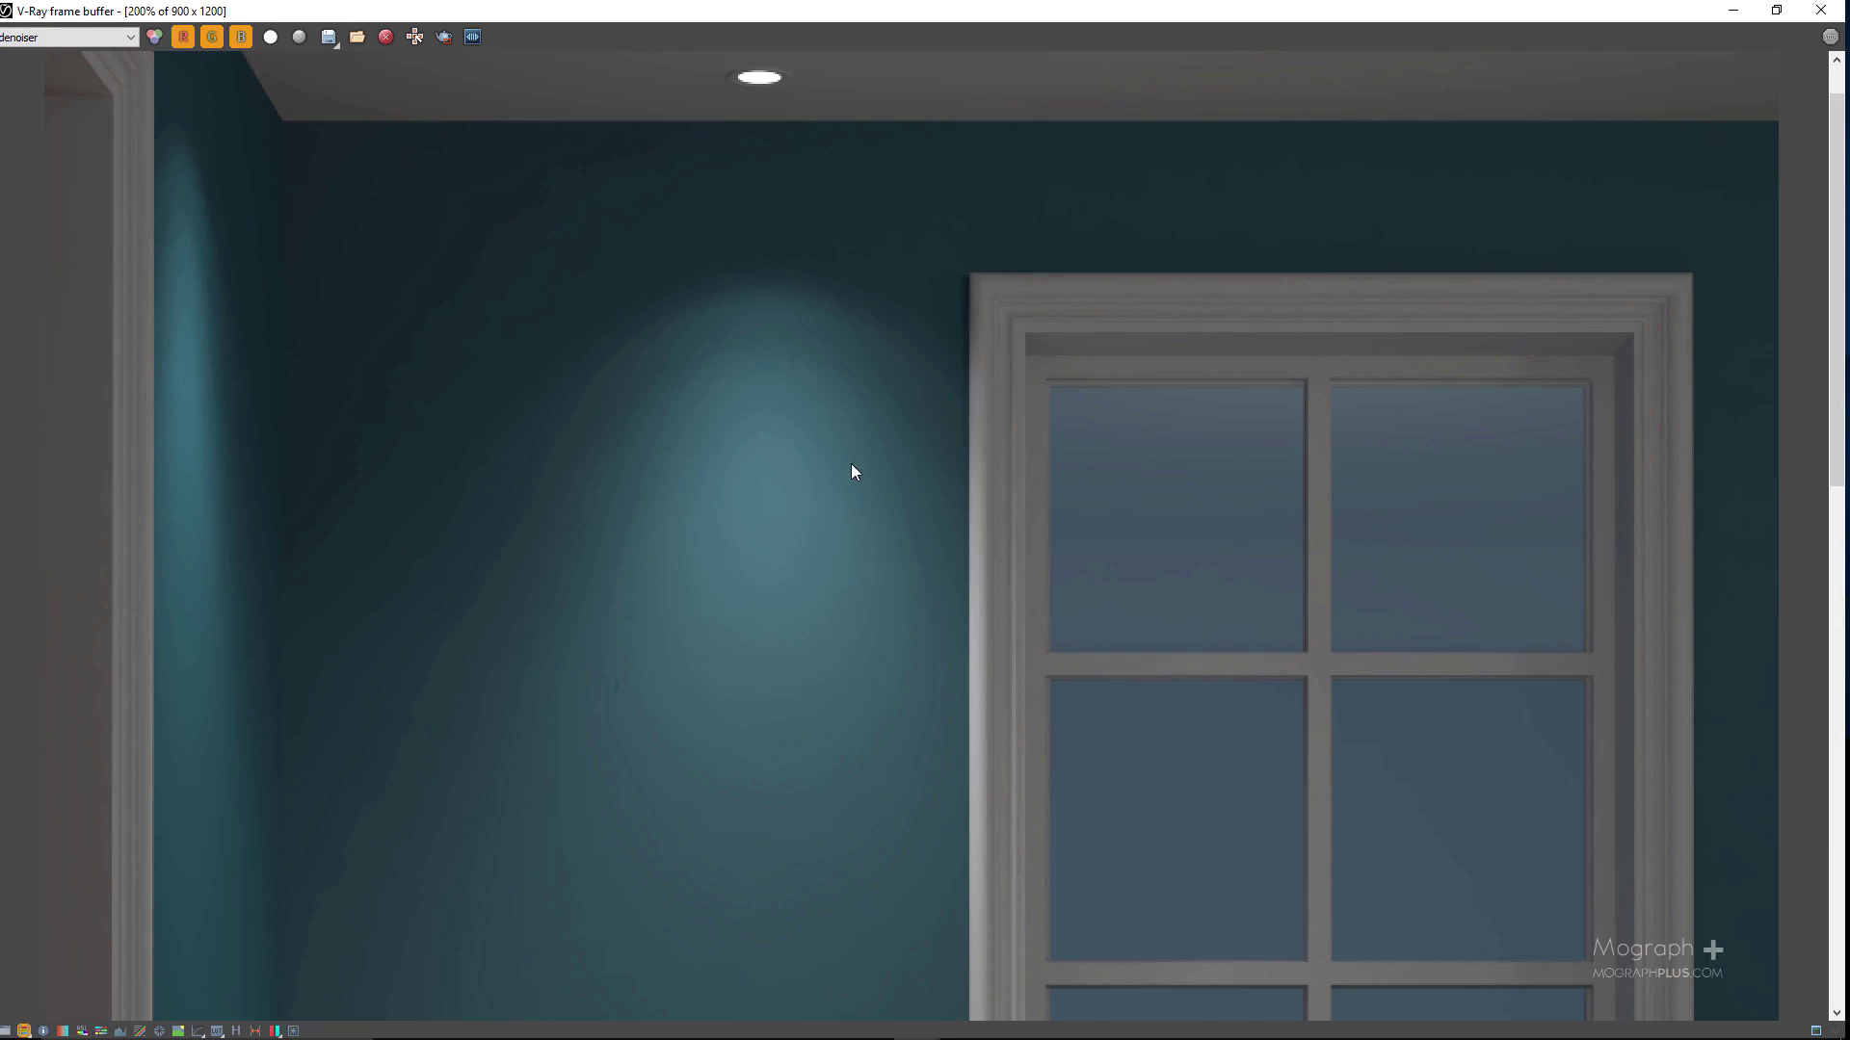
scroll(852, 467, "down", 1)
middle_click_drag(946, 704, 919, 327)
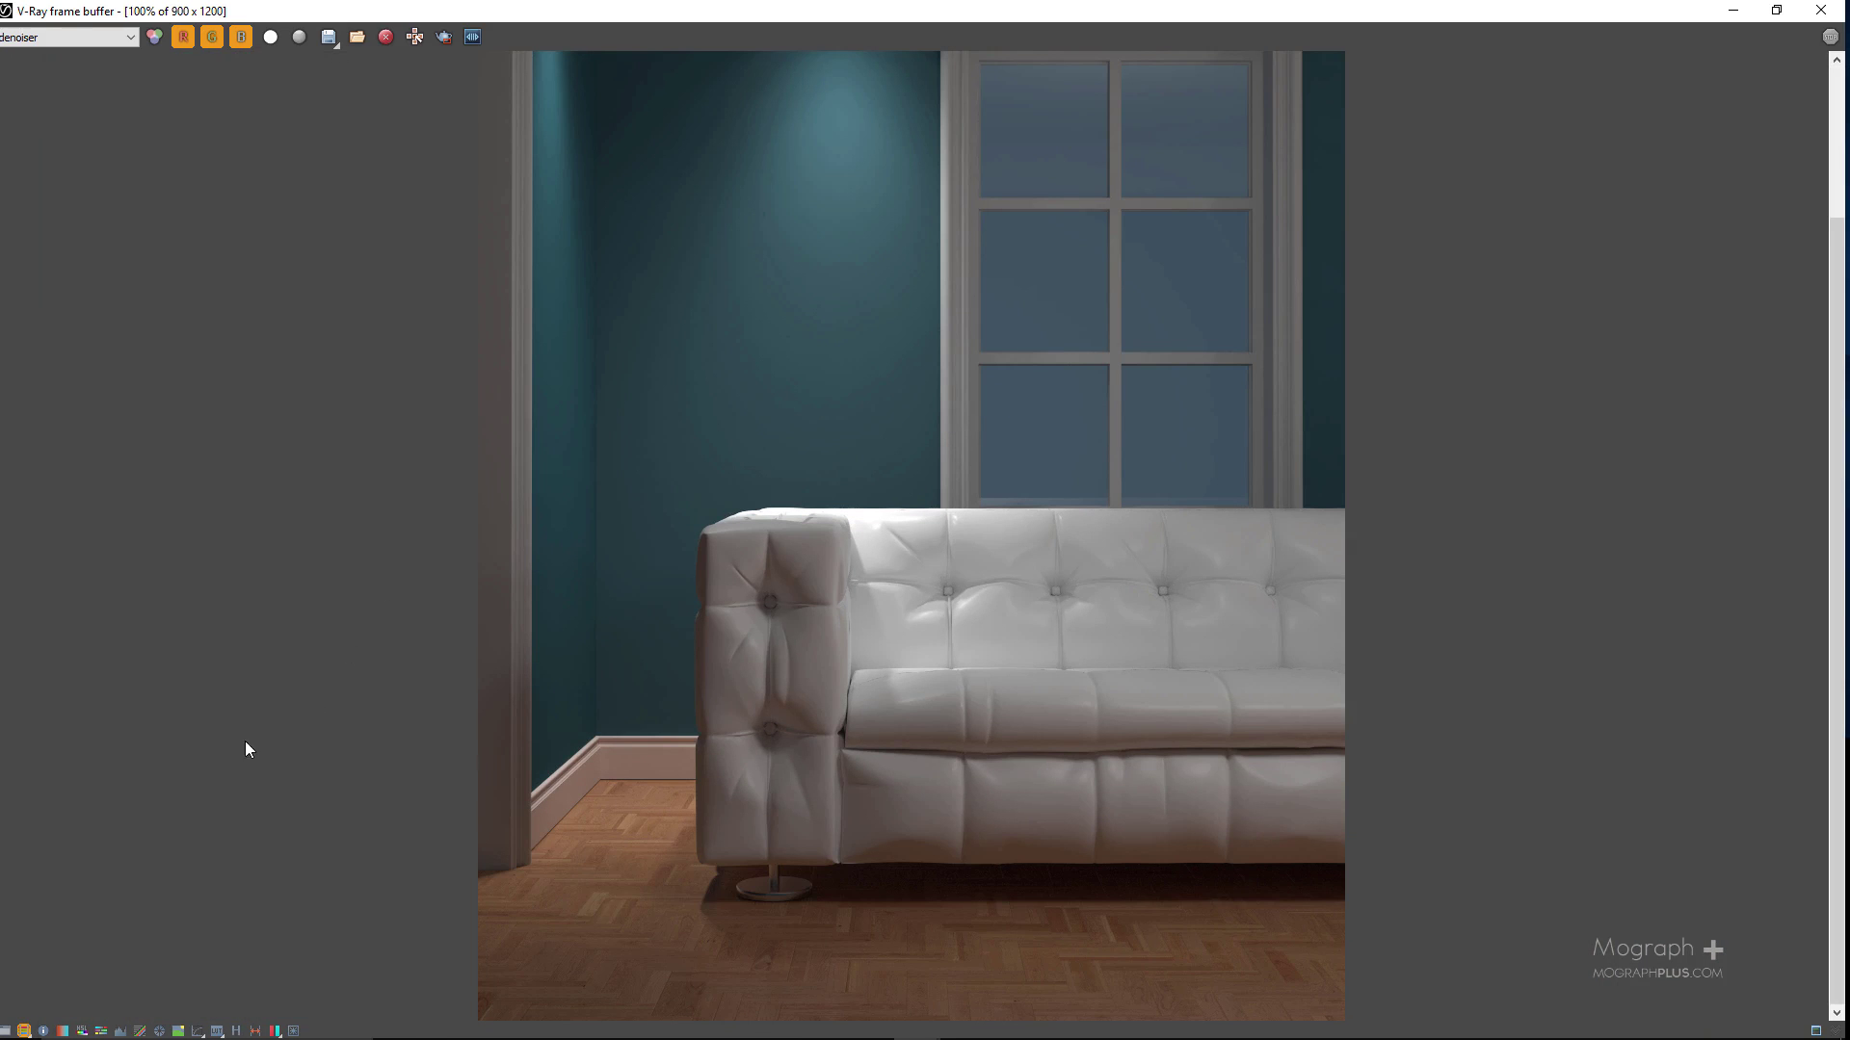
Step: Show the colour corrections, enable Curve, and pull the shadow handle slightly down to darken the dark tones
left_click(21, 1031)
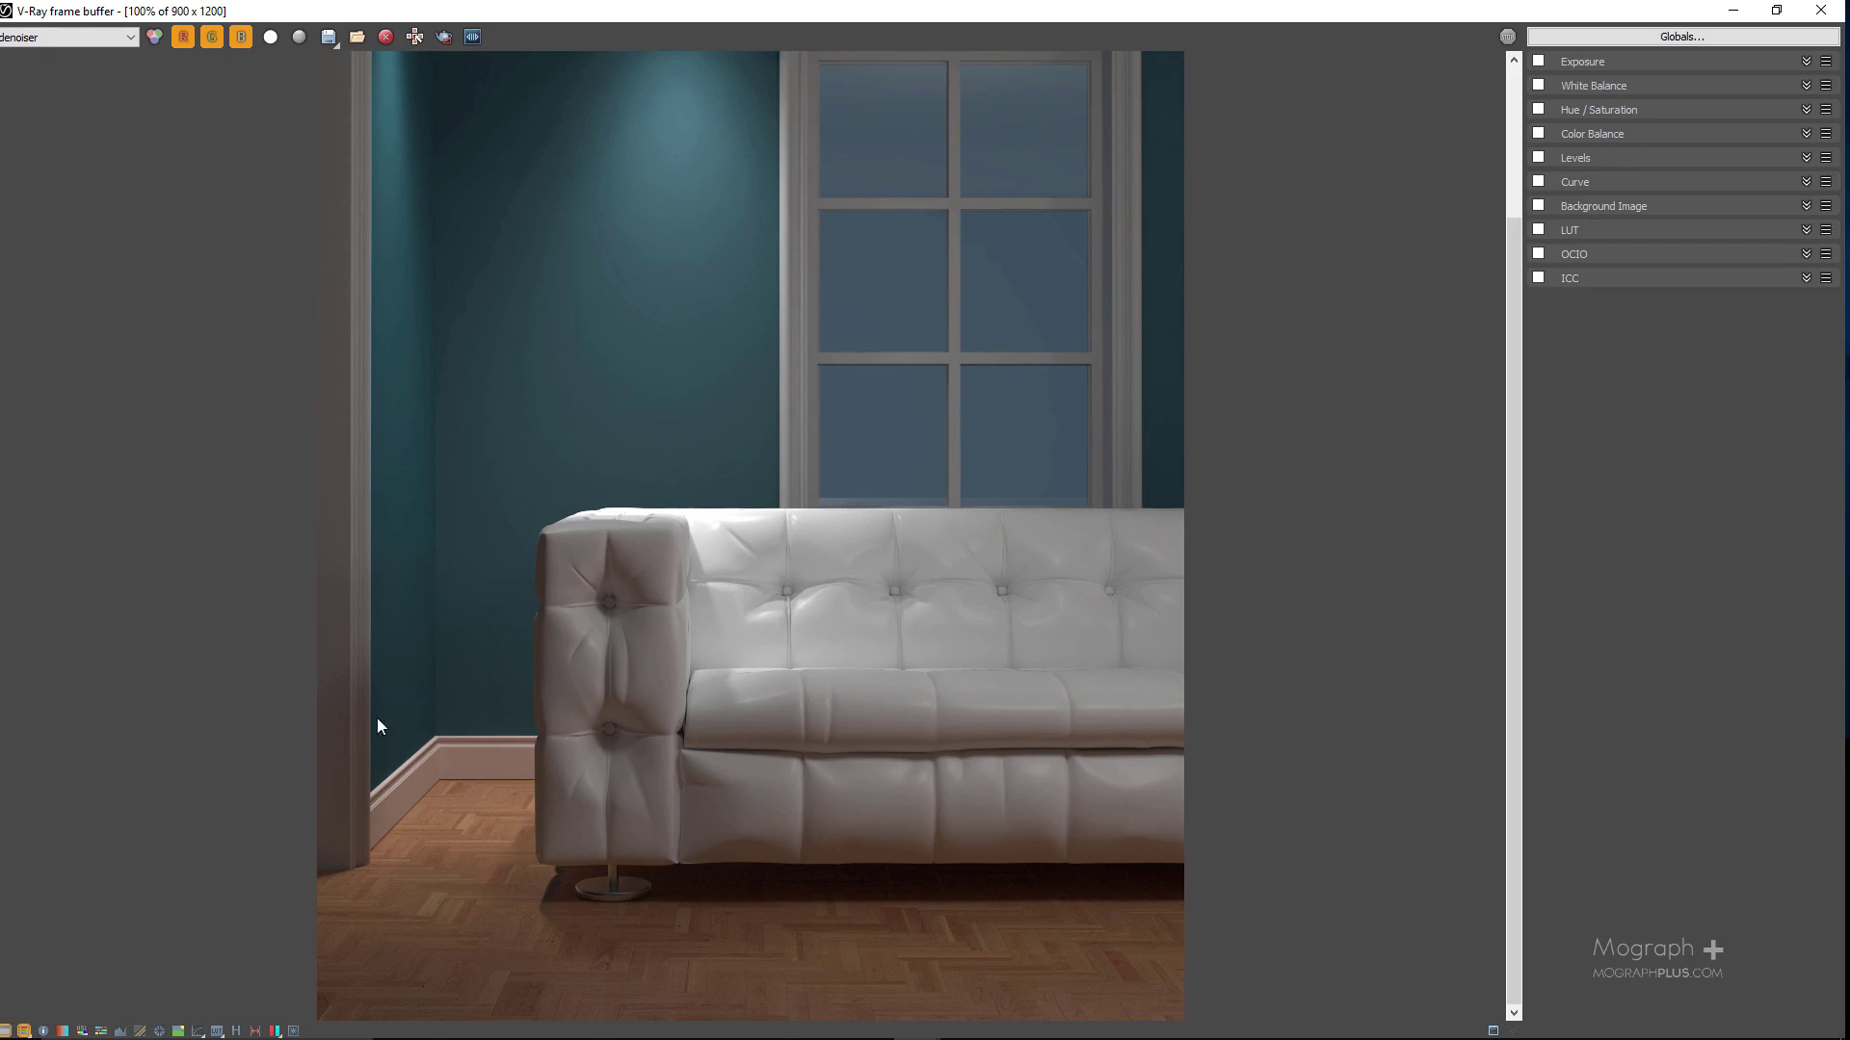
left_click(1537, 182)
left_click(1570, 468)
left_click_drag(1642, 404, 1647, 415)
scroll(813, 362, "down", 2)
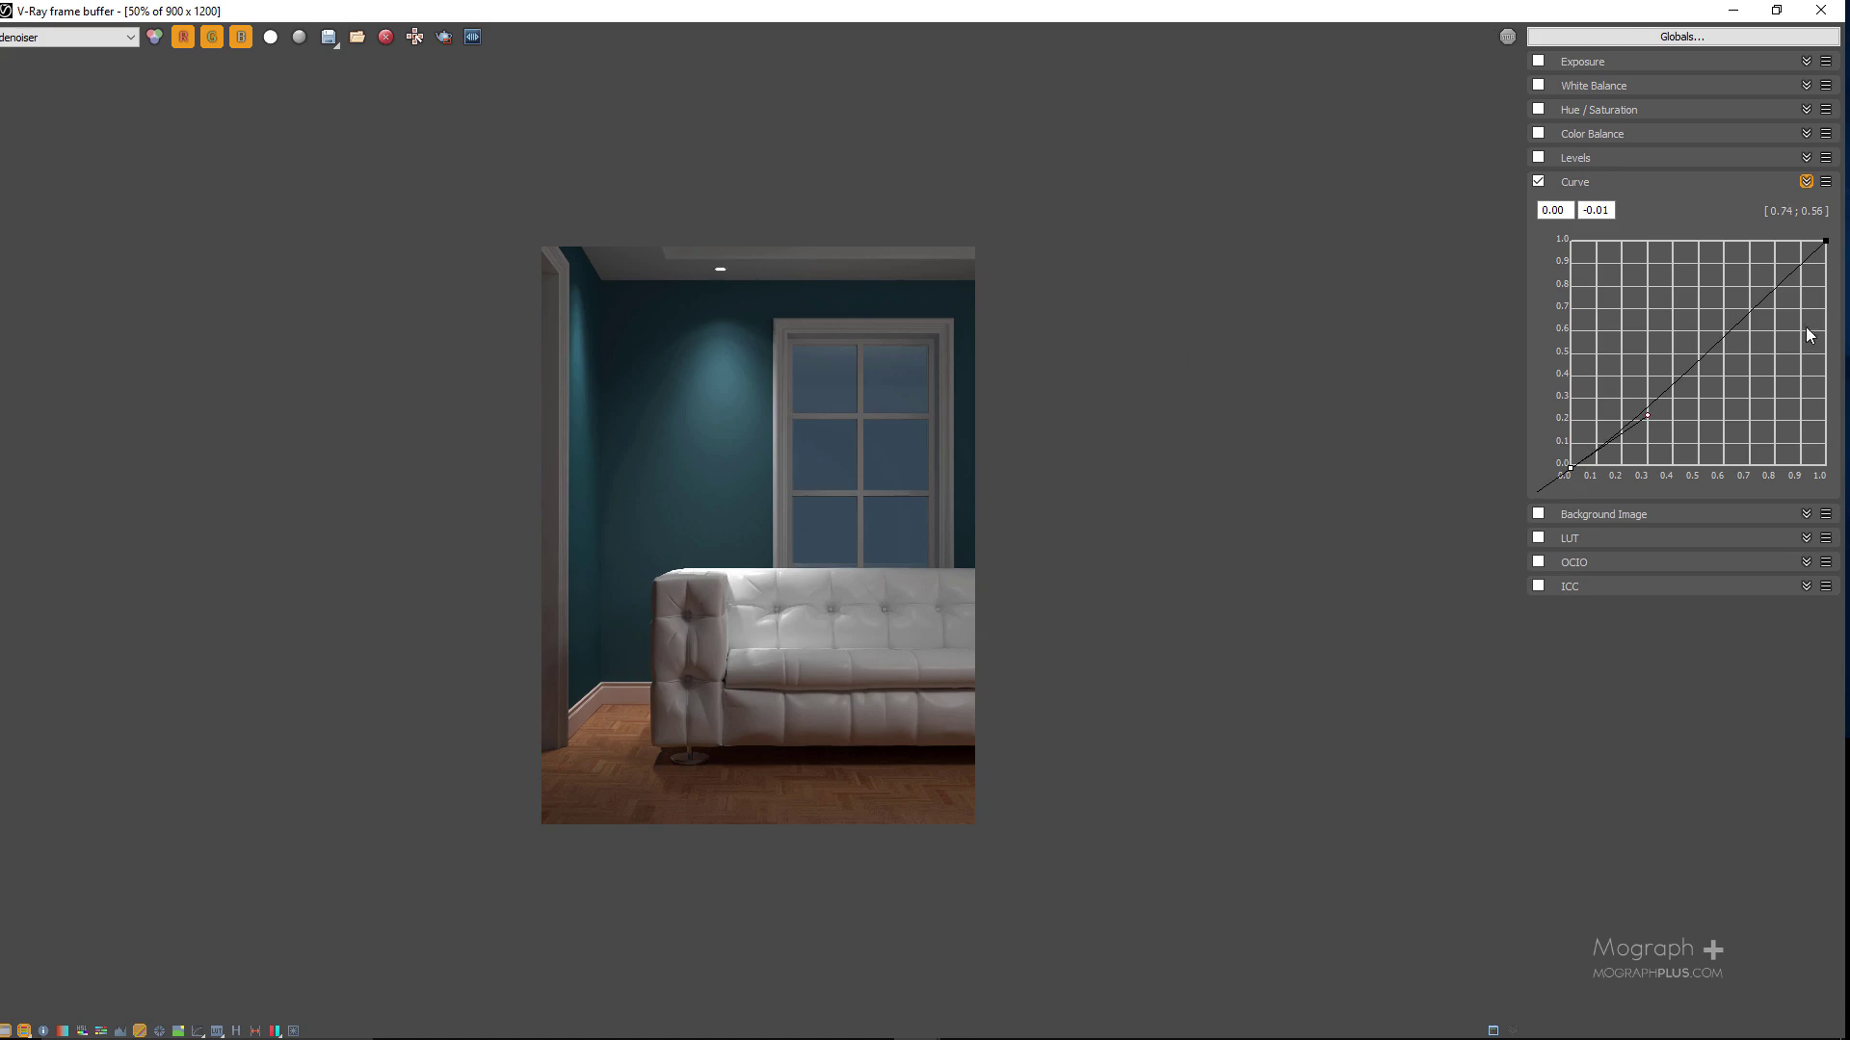
Step: Raise the curve's highlight handle slightly to brighten the light tones, and compare the render with and without the correction
left_click(1825, 242)
left_click_drag(1749, 301, 1744, 296)
left_click(1539, 182)
left_click(1539, 182)
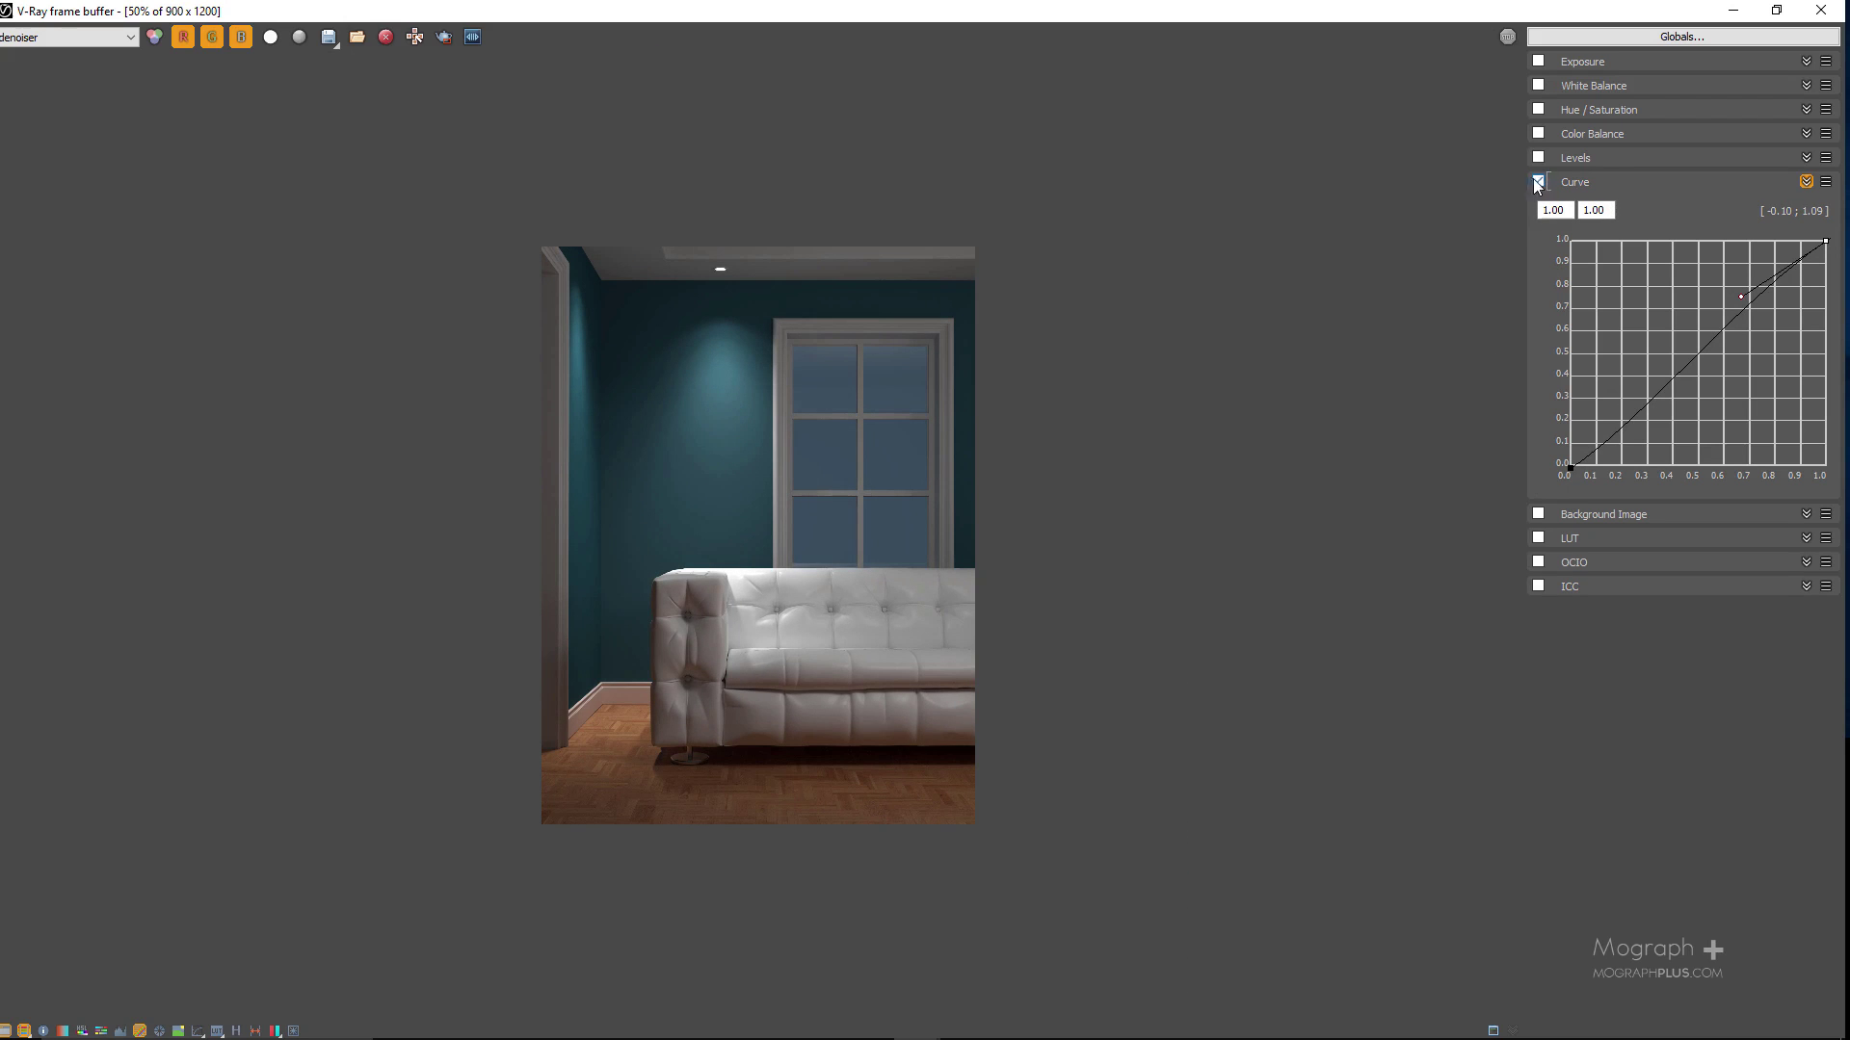
Step: Readjust the curve's shadow handle to about 0.28 by 0.25 for milder darkening, and check the render at different sizes
double_click(633, 452)
left_click_drag(1569, 466, 1643, 410)
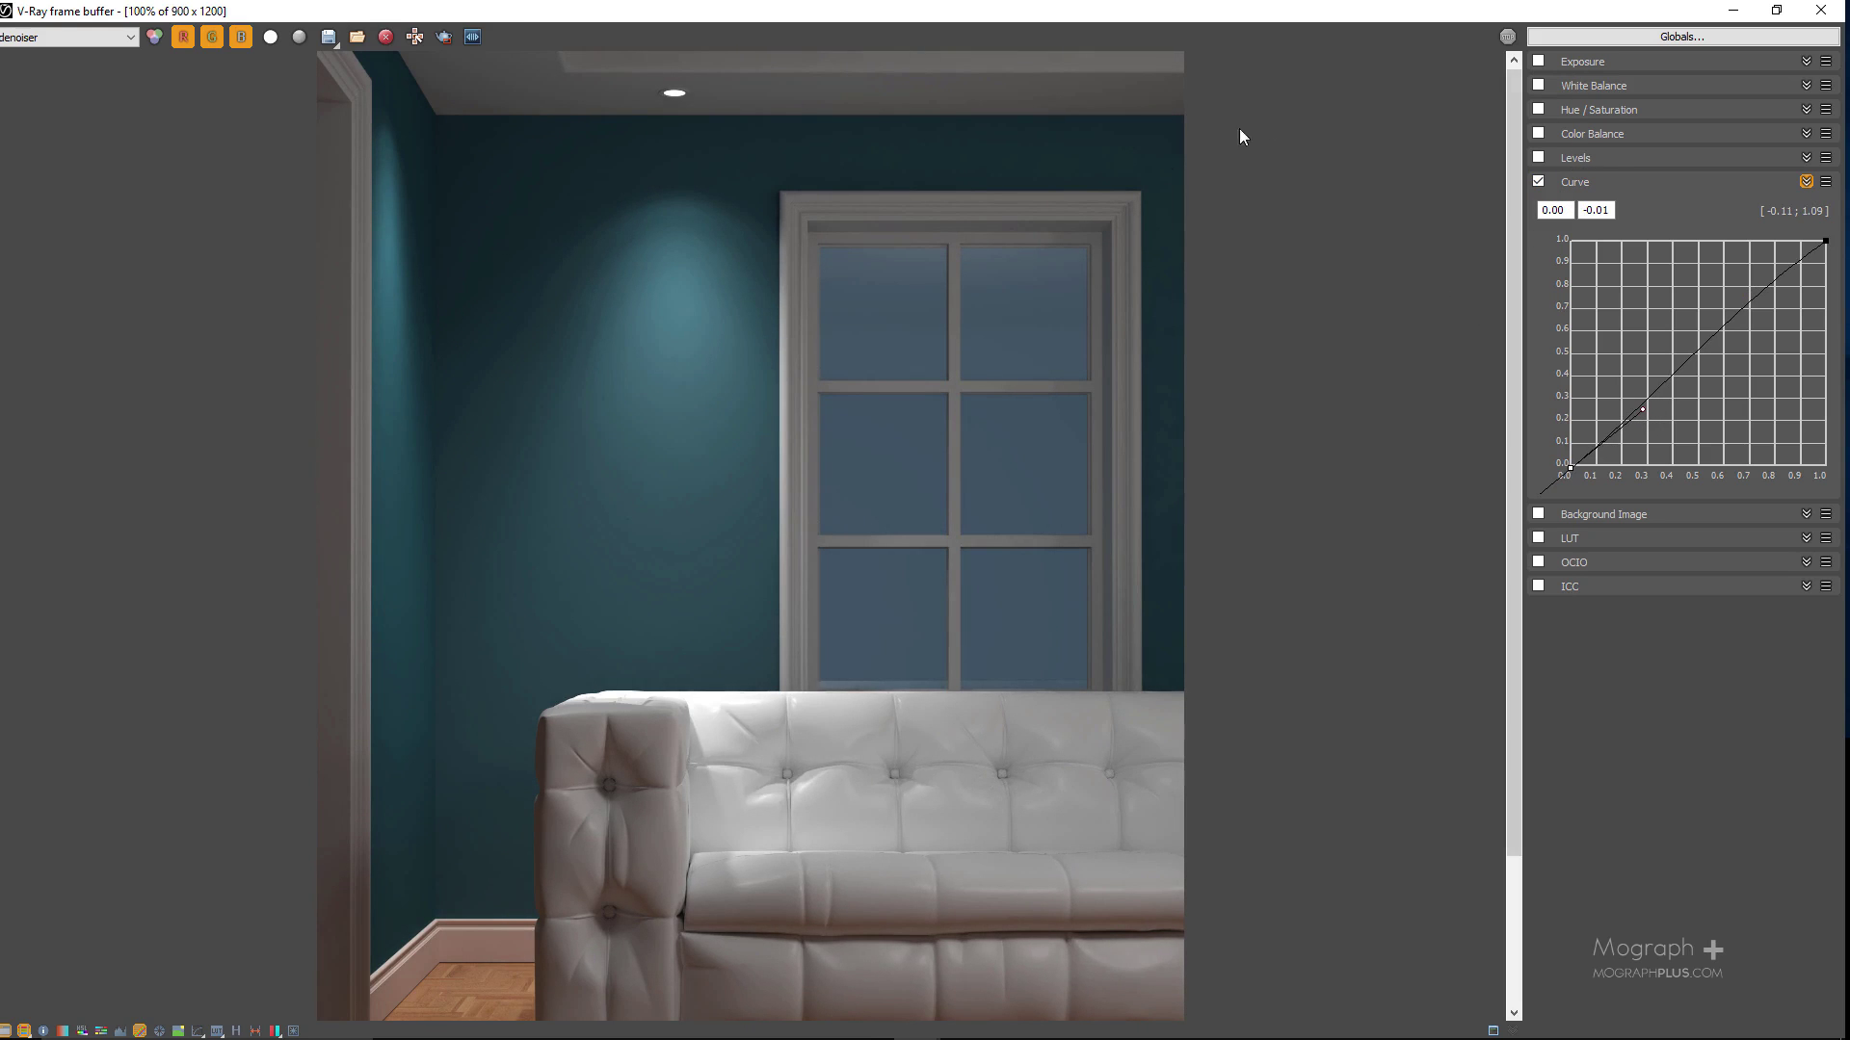
scroll(782, 517, "down", 2)
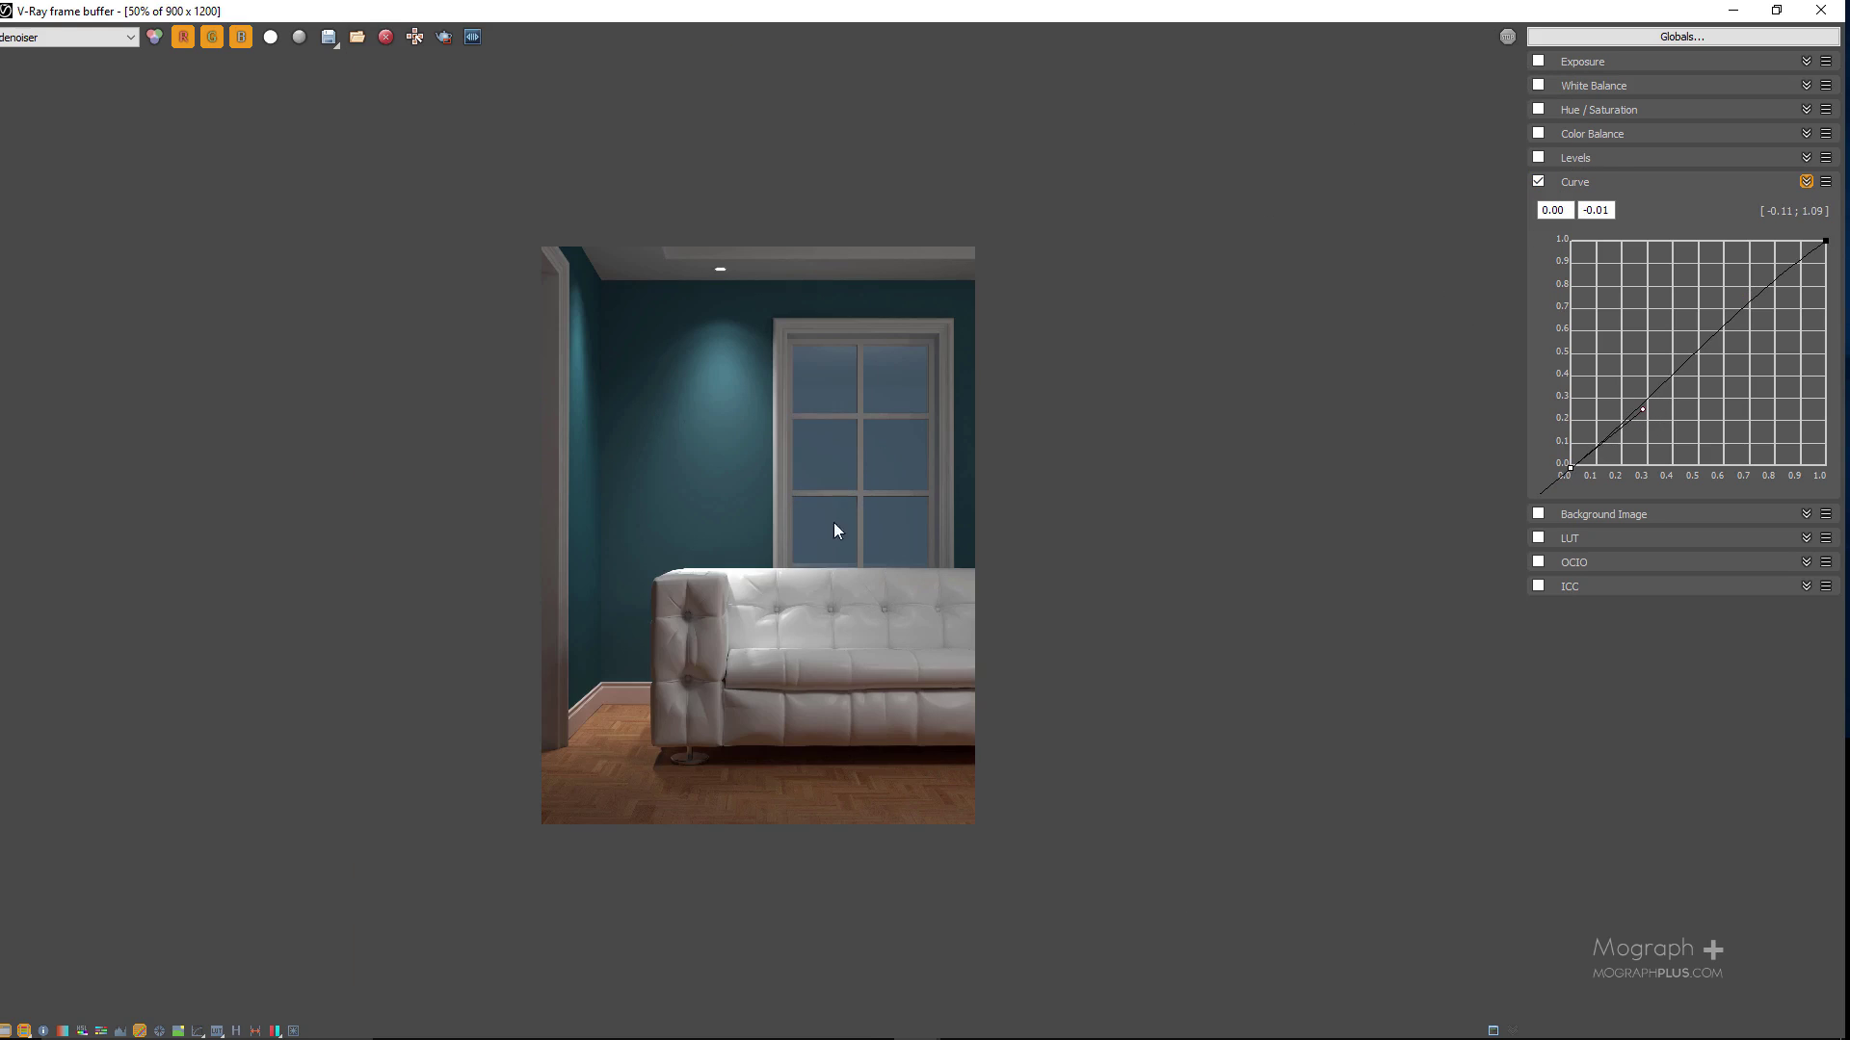
scroll(845, 517, "up", 2)
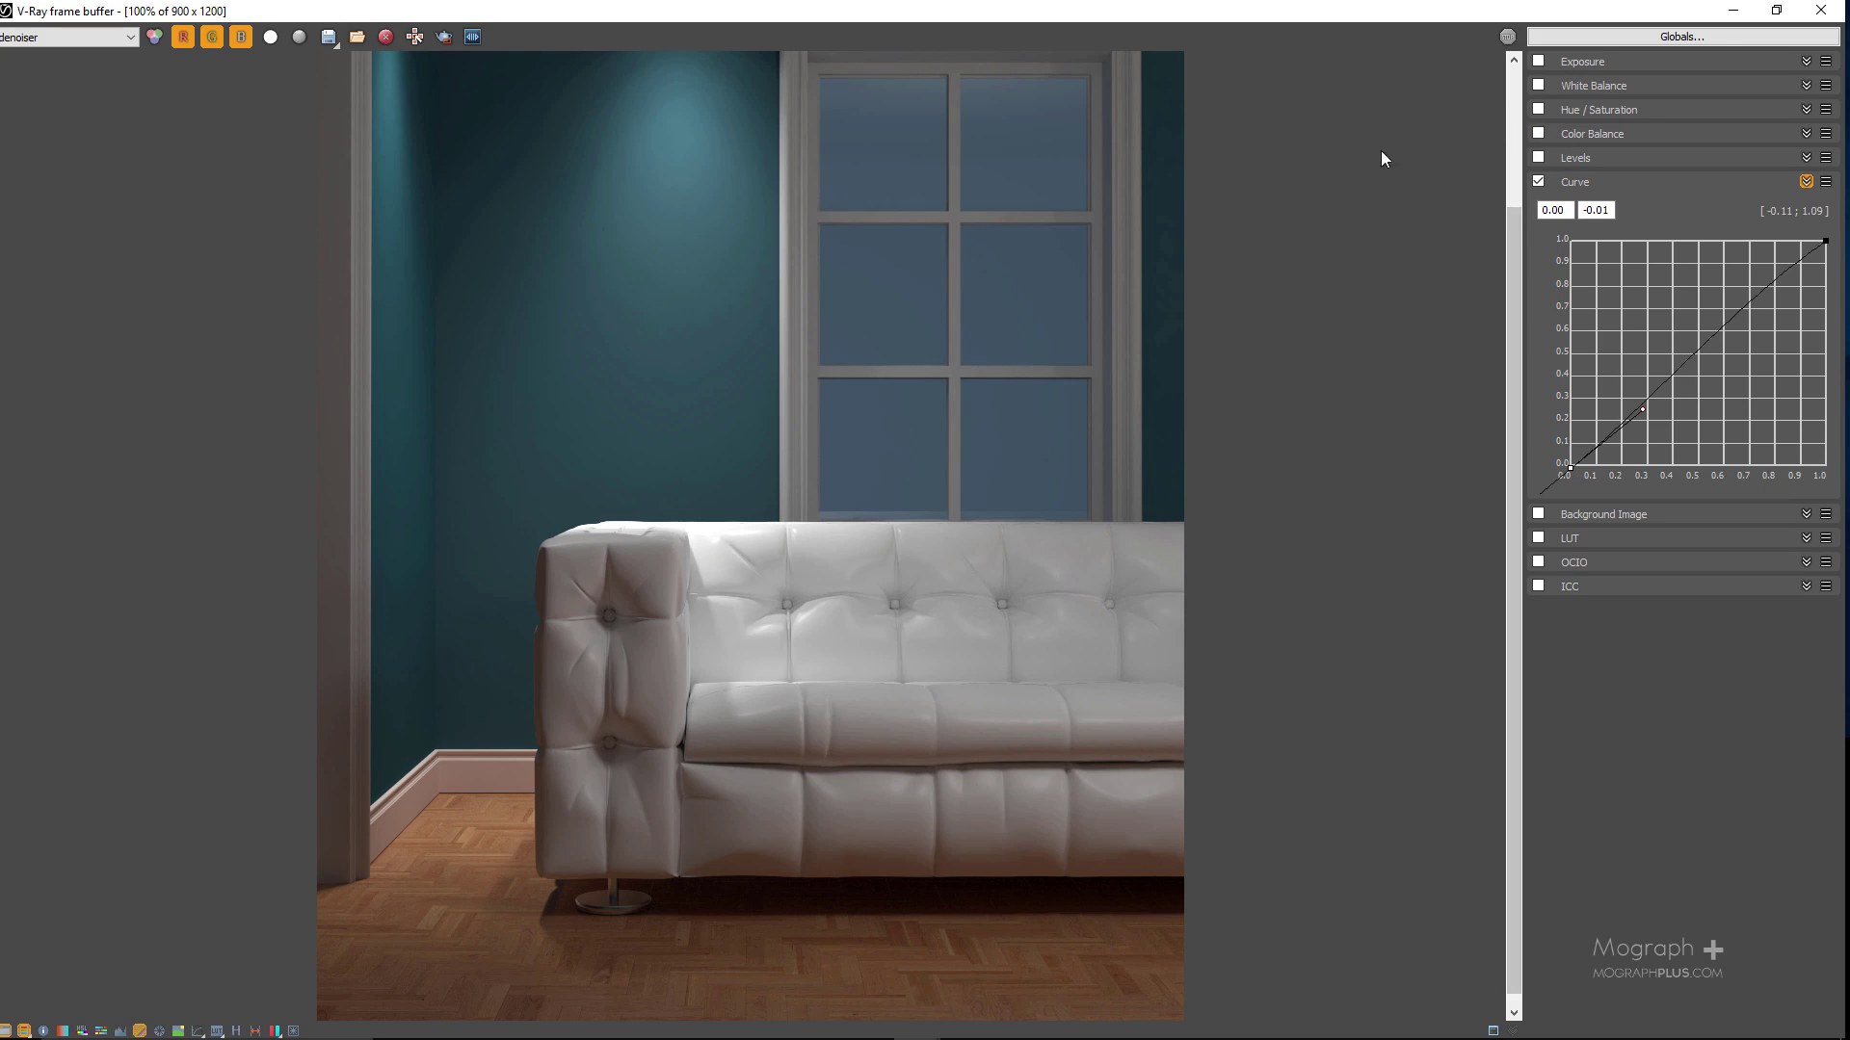
Step: Enable White Balance and shift its temperature slightly towards the blue end
left_click(1560, 84)
scroll(1093, 289, "down", 2)
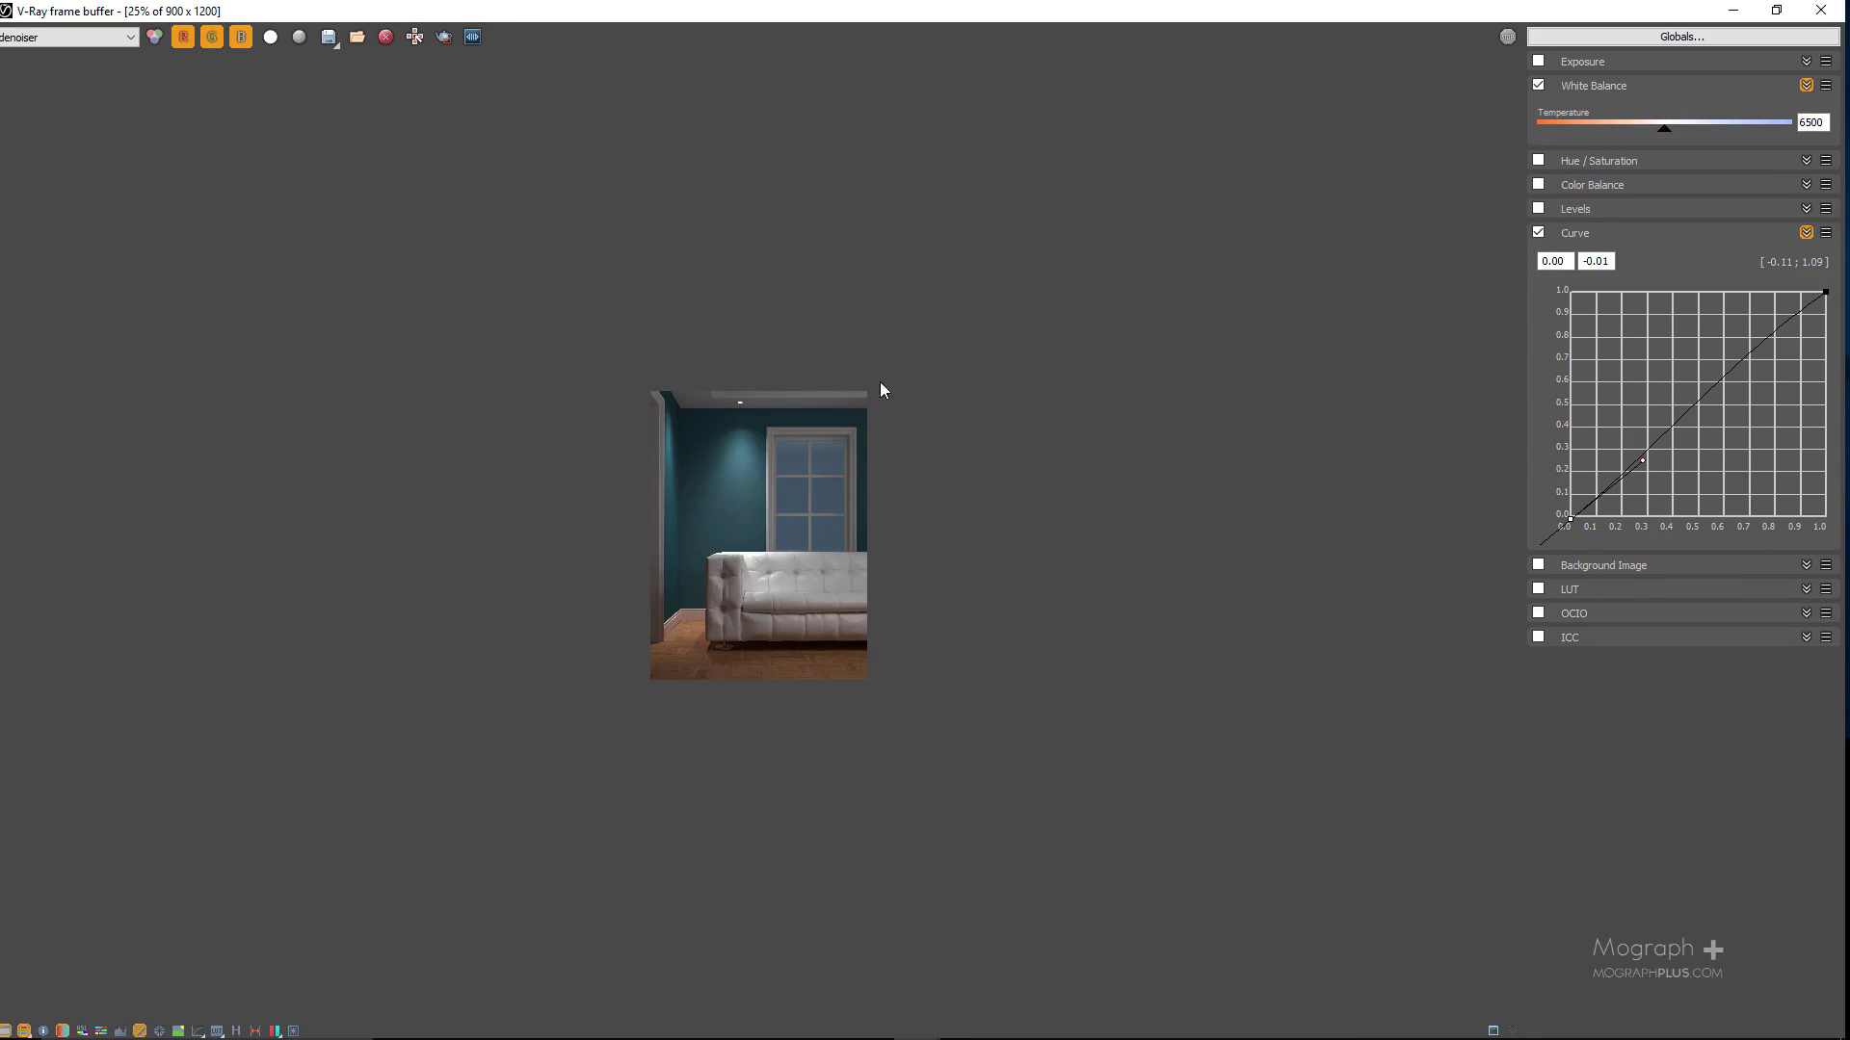
scroll(941, 371, "up", 1)
left_click_drag(1665, 140, 1674, 140)
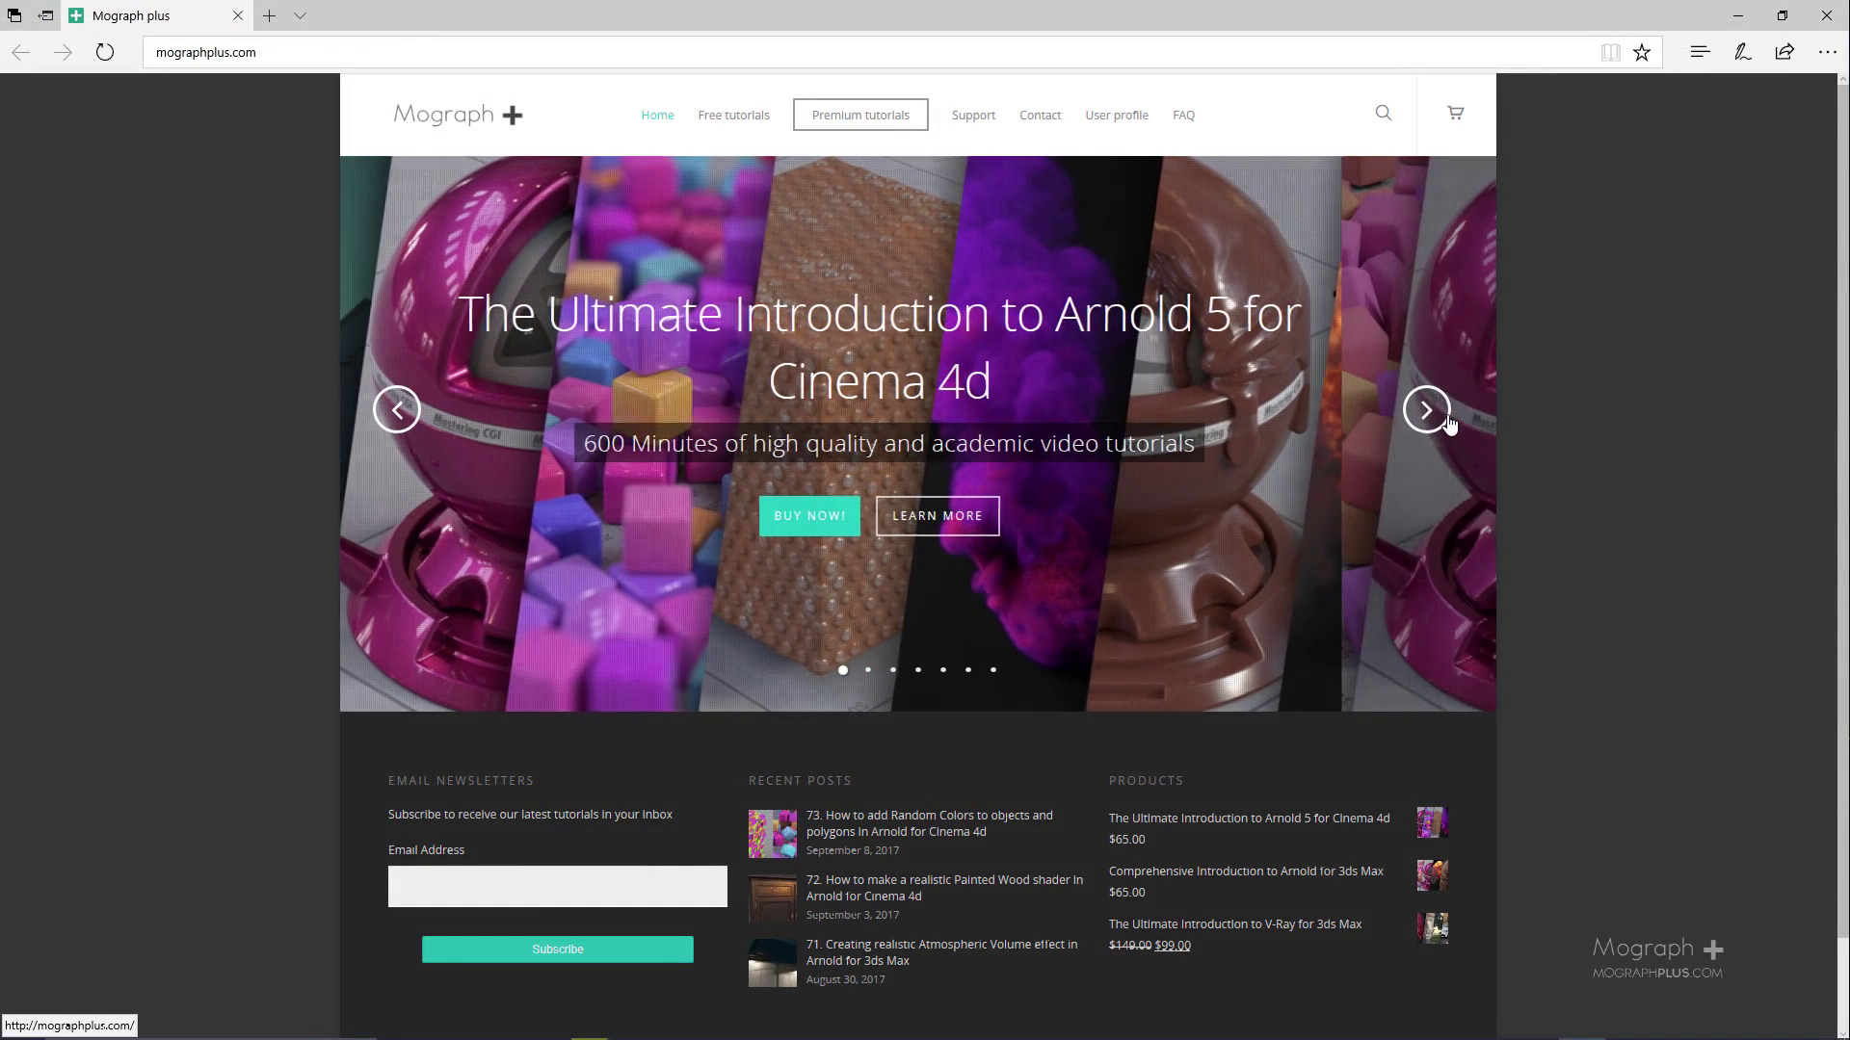
Step: Switch to the browser and look through the featured premium courses on the mographplus.com home page
left_click(1448, 421)
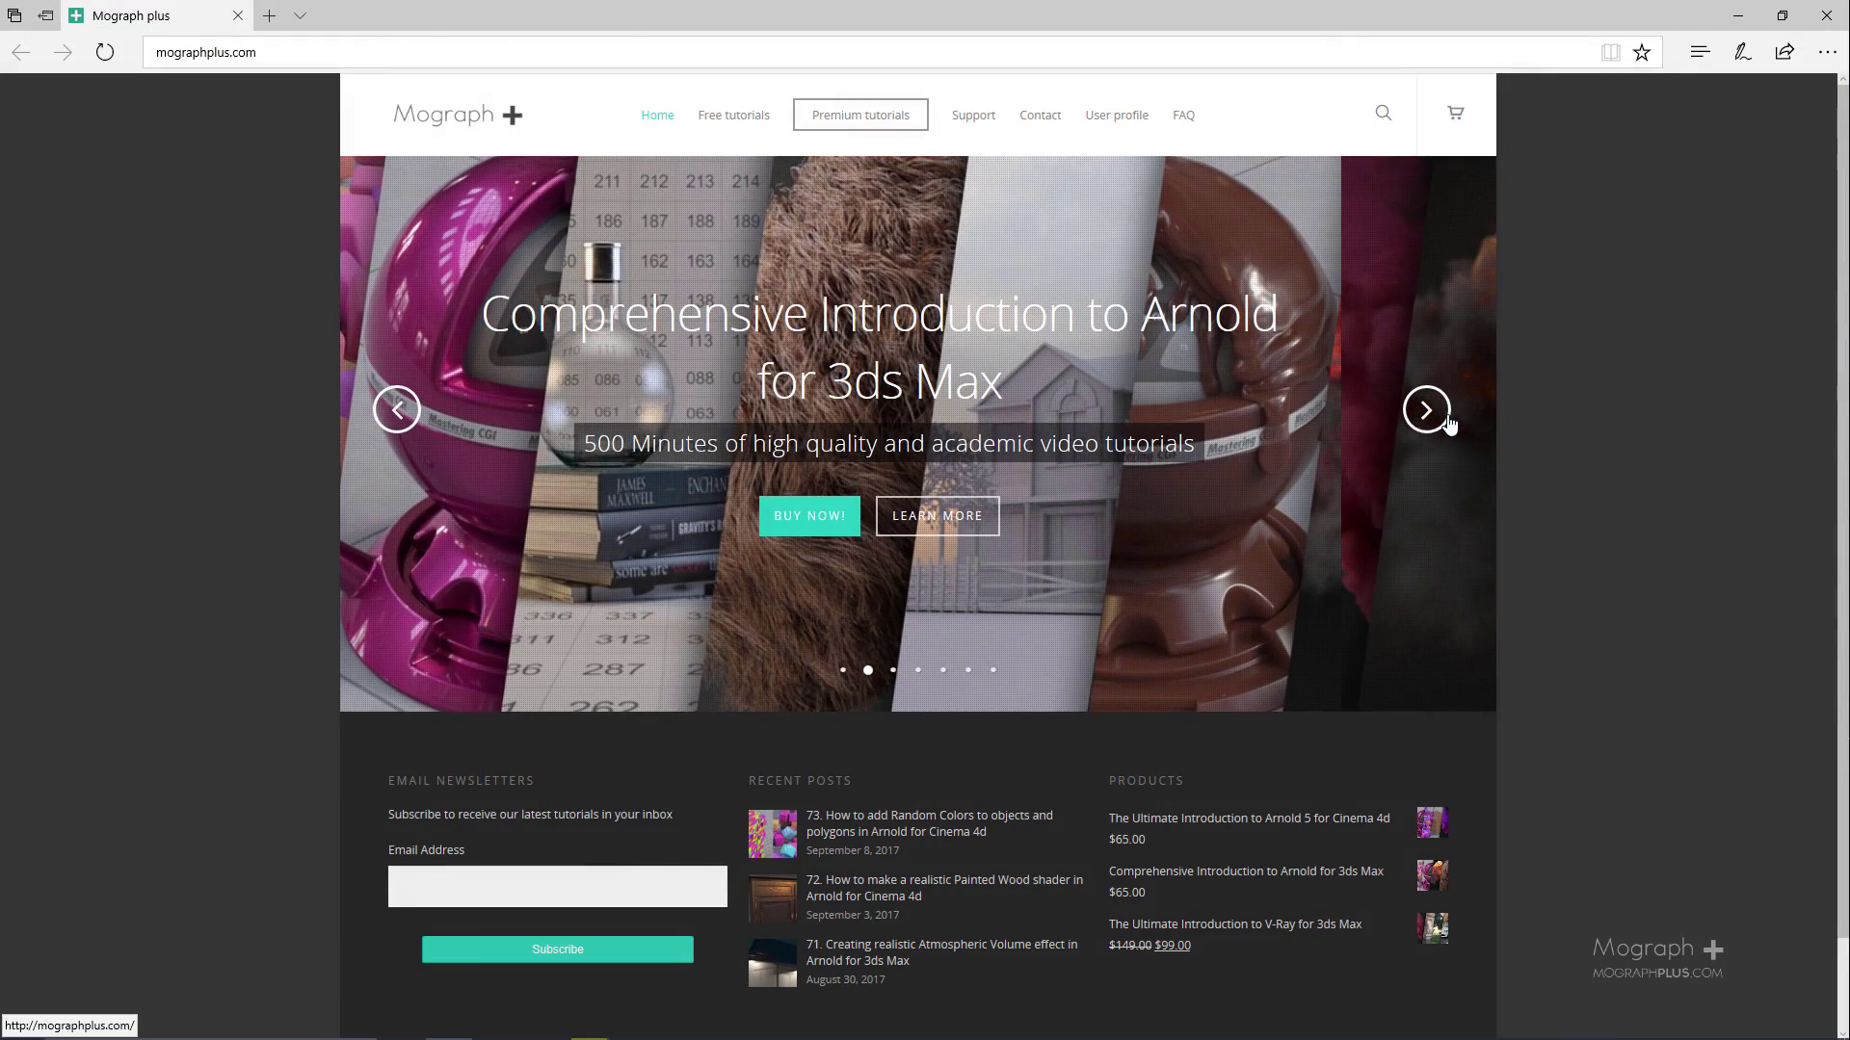
left_click(1448, 421)
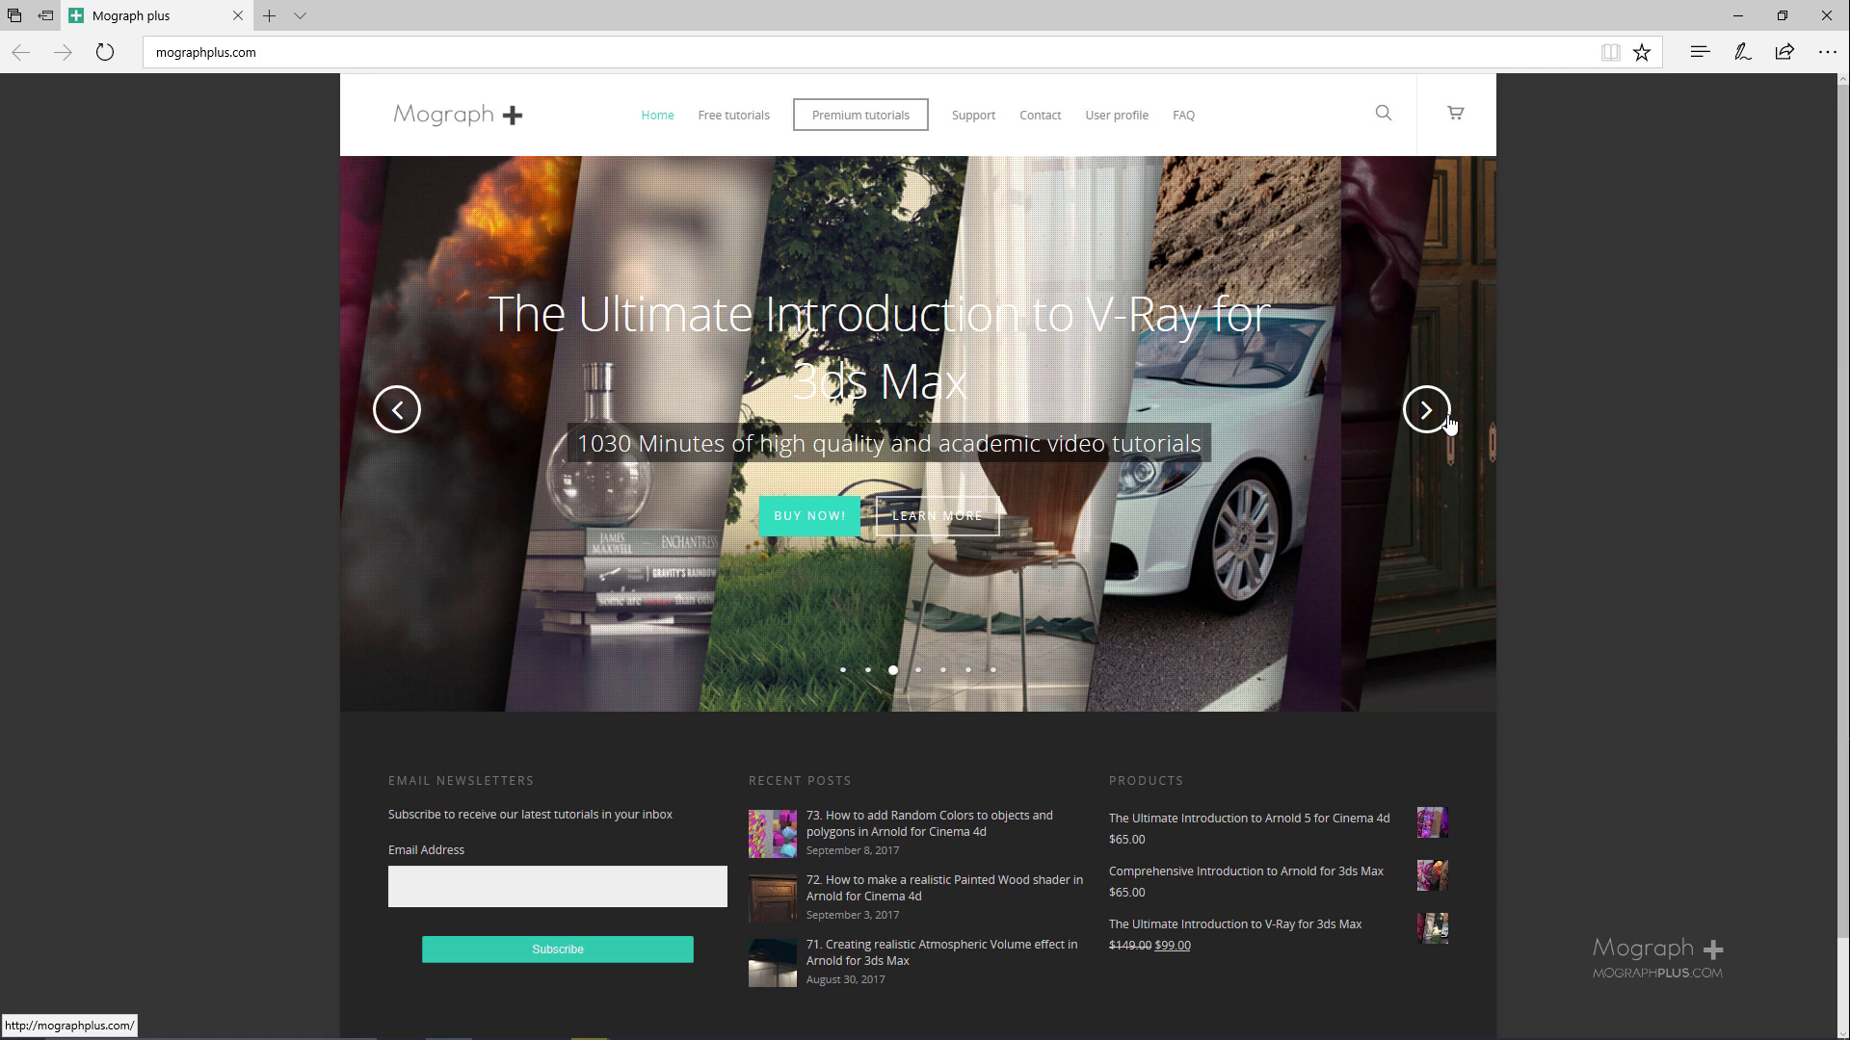
left_click(1448, 421)
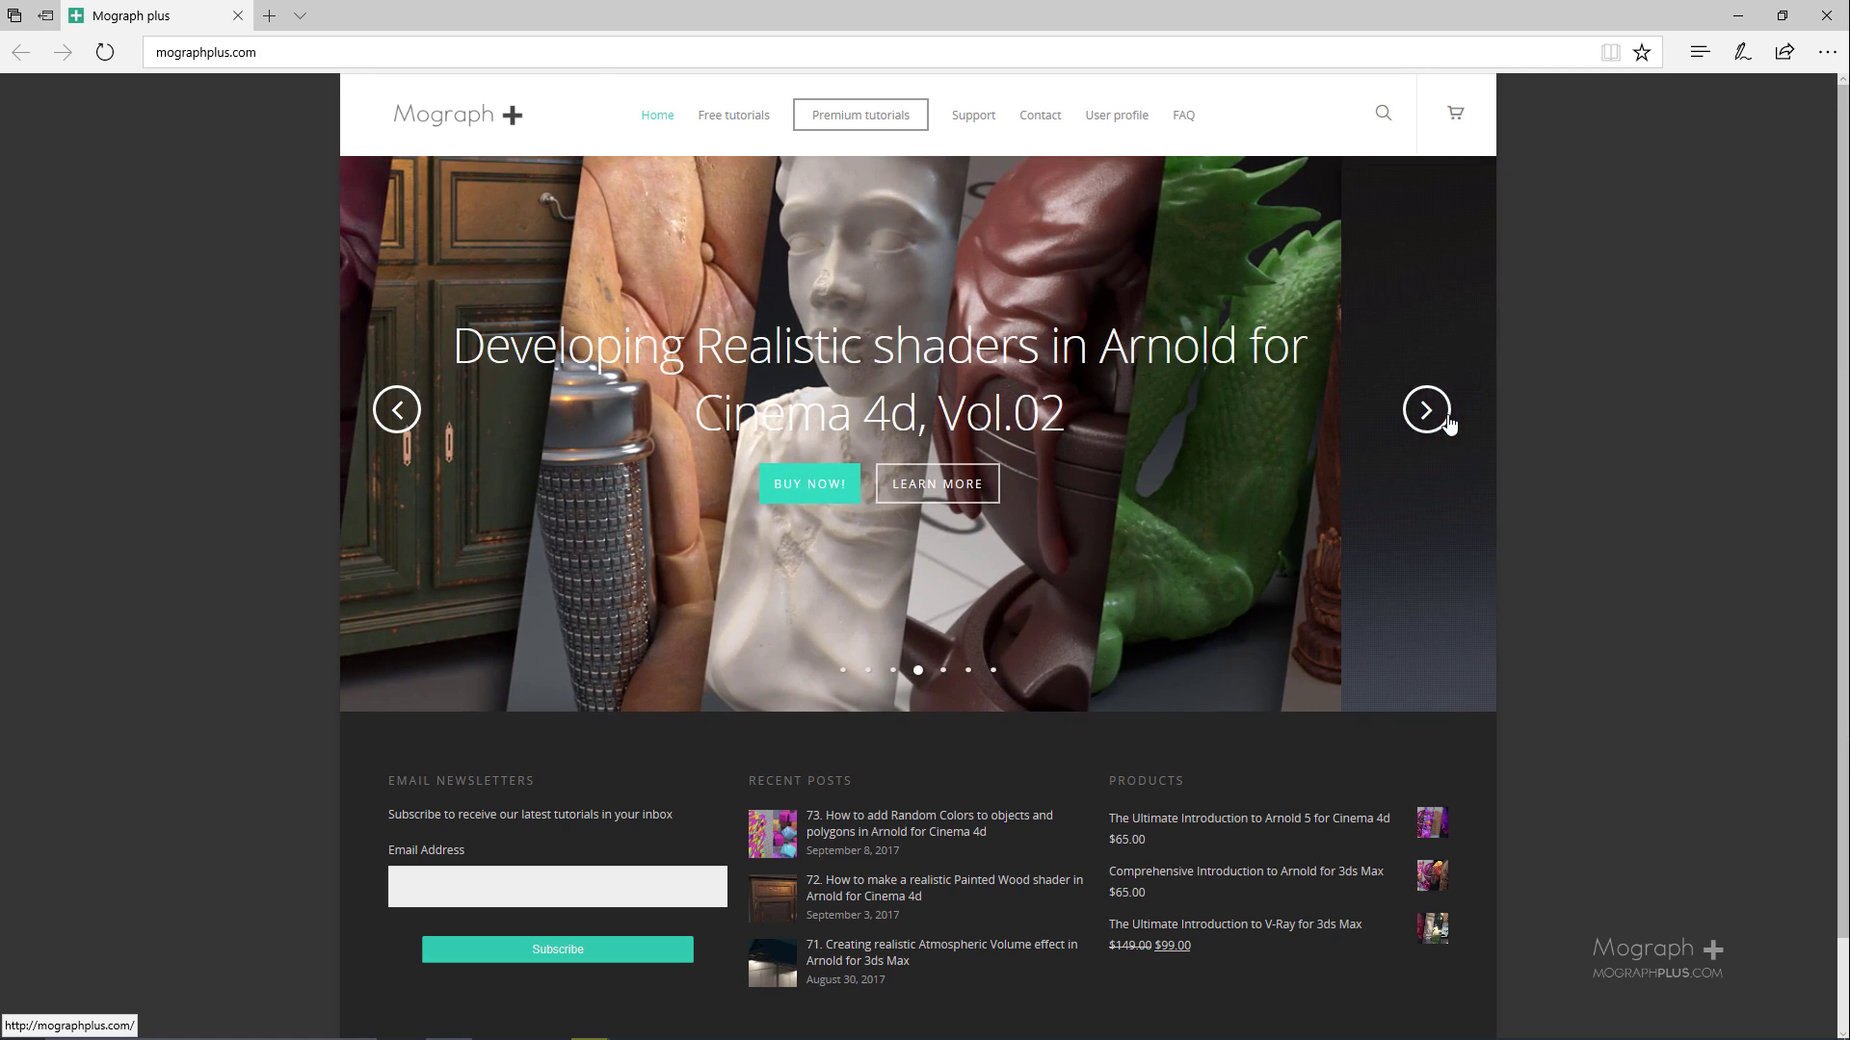